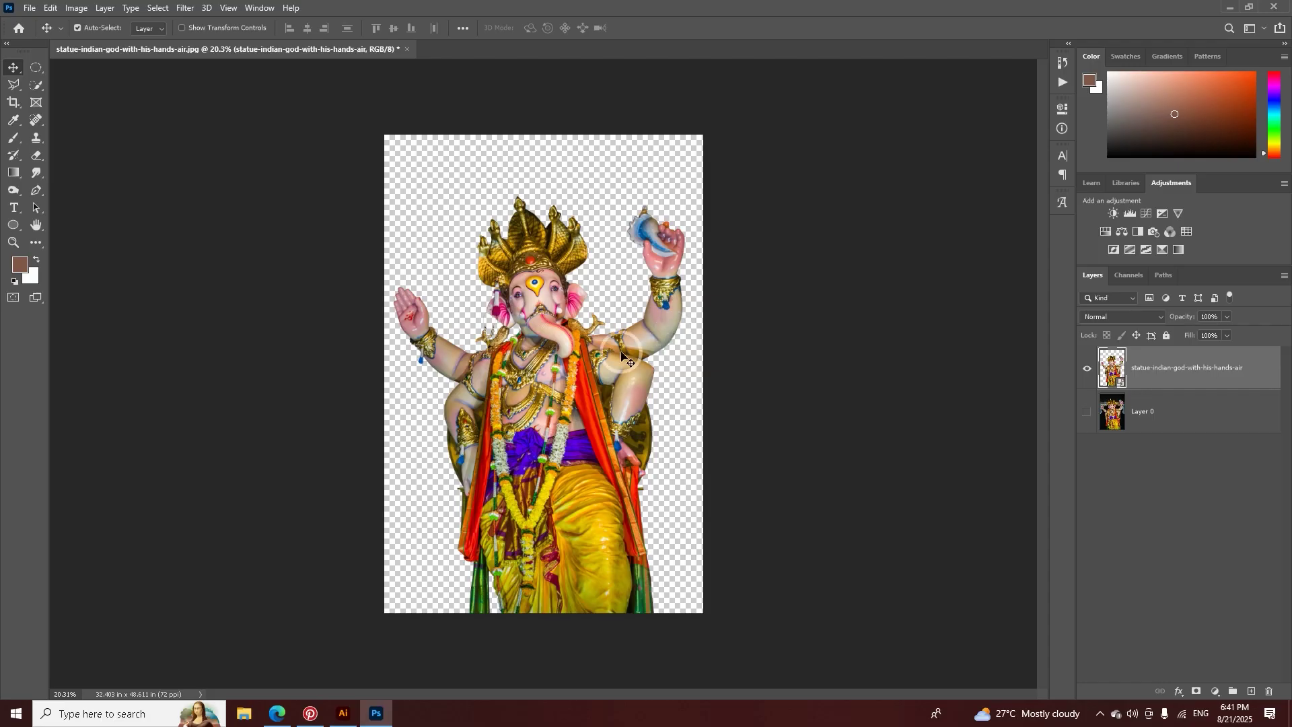
Step: Switch to Pinterest and search for "ai ganesh img"
{"action": "left_click", "coordinate": [311, 713]}
{"action": "left_click", "coordinate": [305, 52]}
{"action": "type", "text": "ai g"}
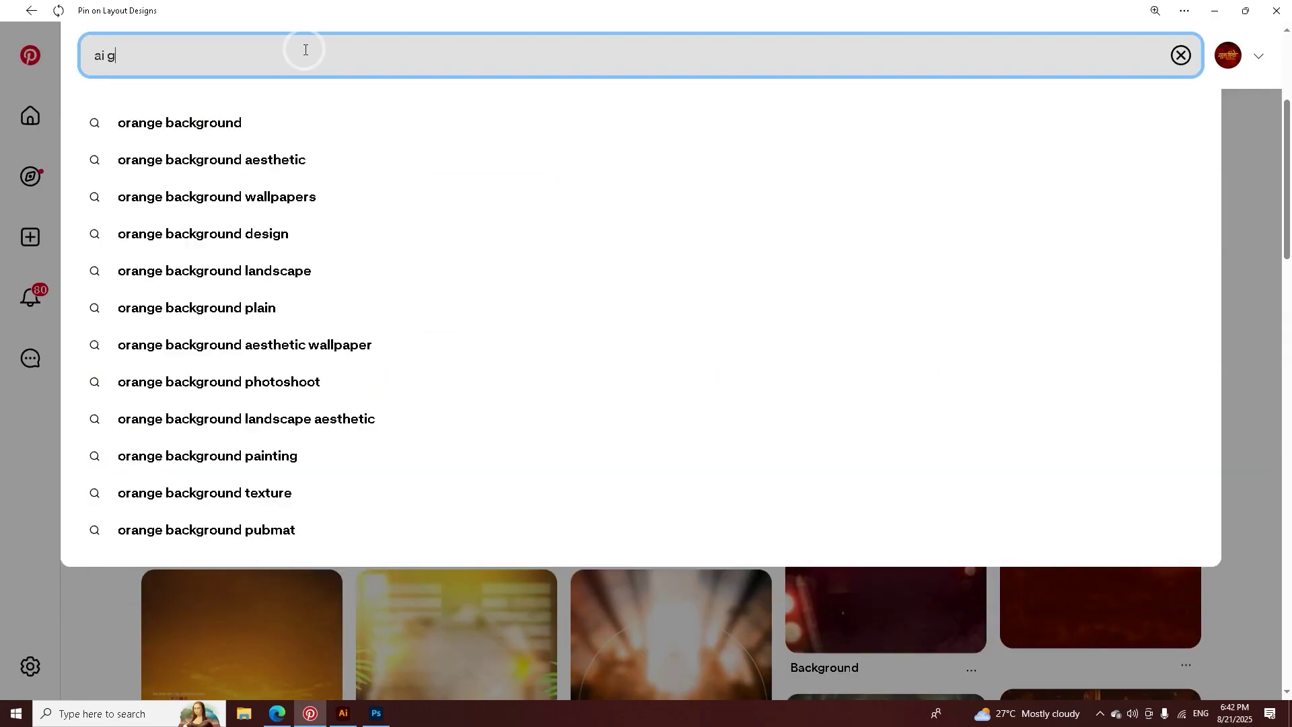
{"action": "type", "text": "anesh img"}
{"action": "key", "text": "Return"}
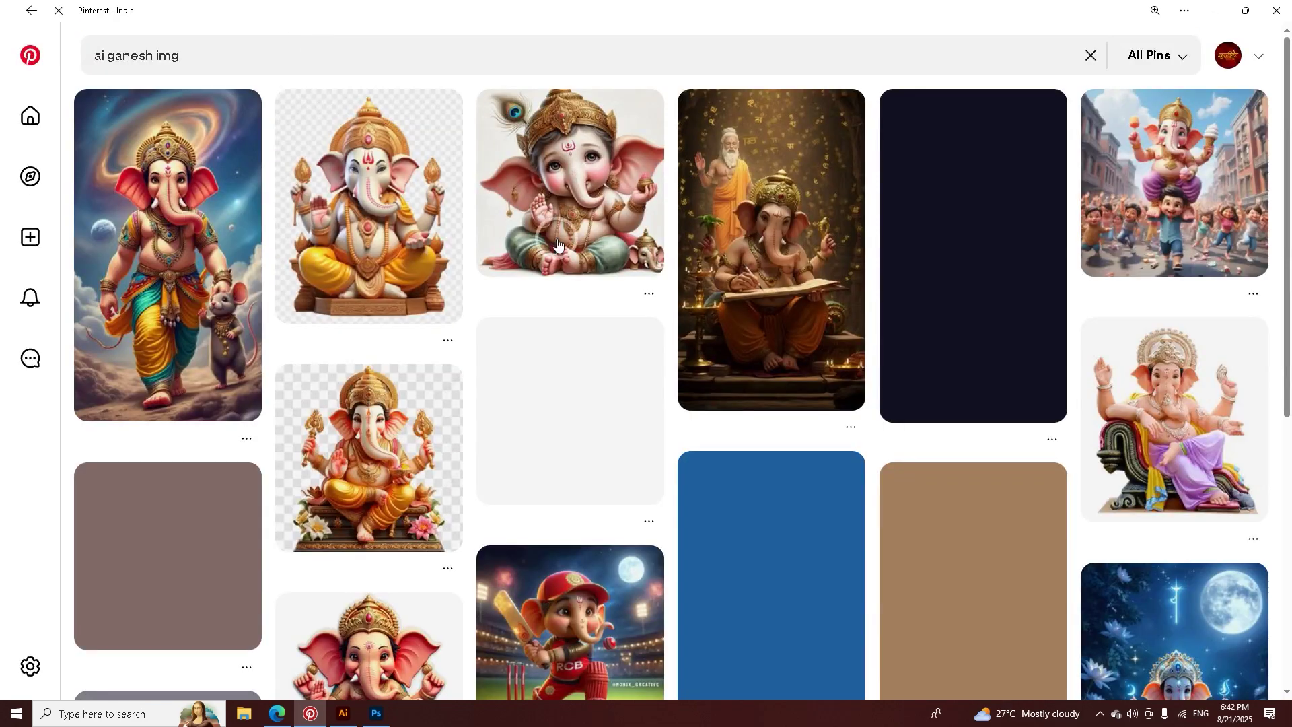
Step: Browse the Ganesh image results, open the "Salutations to Lord Ganesha" pin and look through its related images
{"action": "scroll", "coordinate": [440, 385], "scroll_direction": "down", "scroll_amount": 3}
{"action": "scroll", "coordinate": [573, 370], "scroll_direction": "down", "scroll_amount": 4}
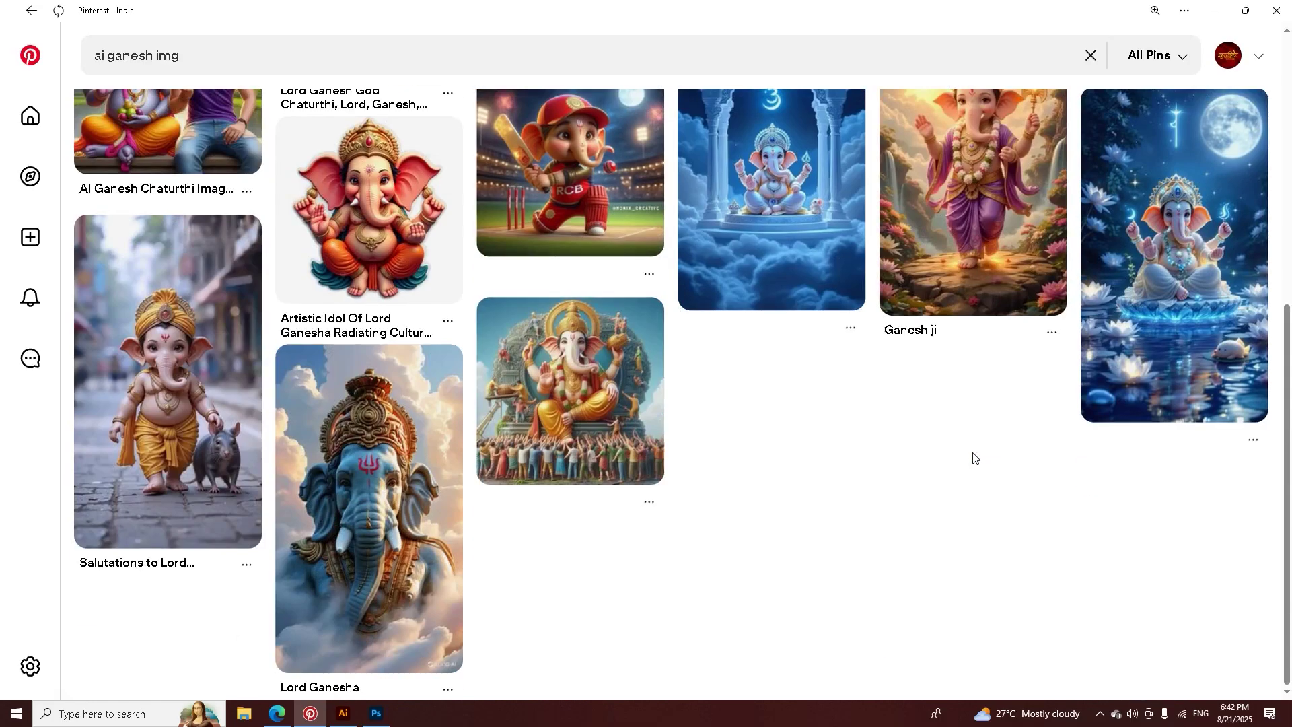
{"action": "left_click", "coordinate": [181, 363]}
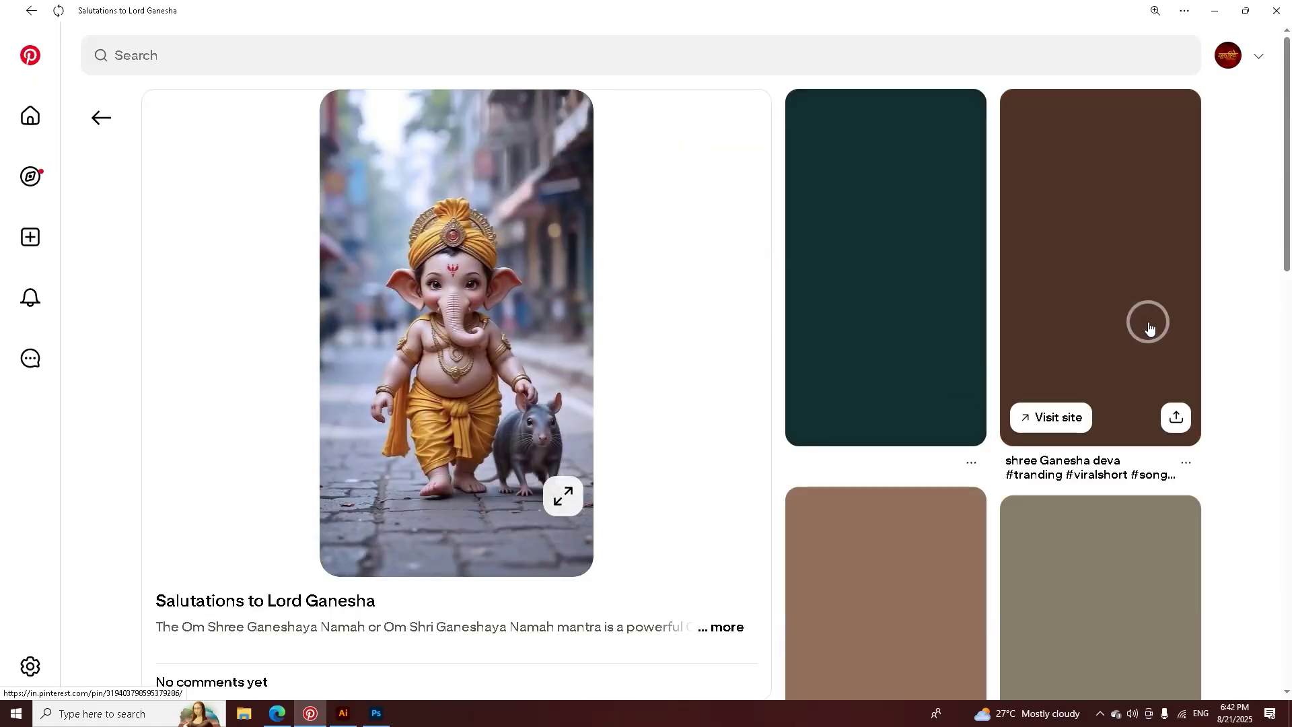
{"action": "scroll", "coordinate": [470, 268], "scroll_direction": "down", "scroll_amount": 5}
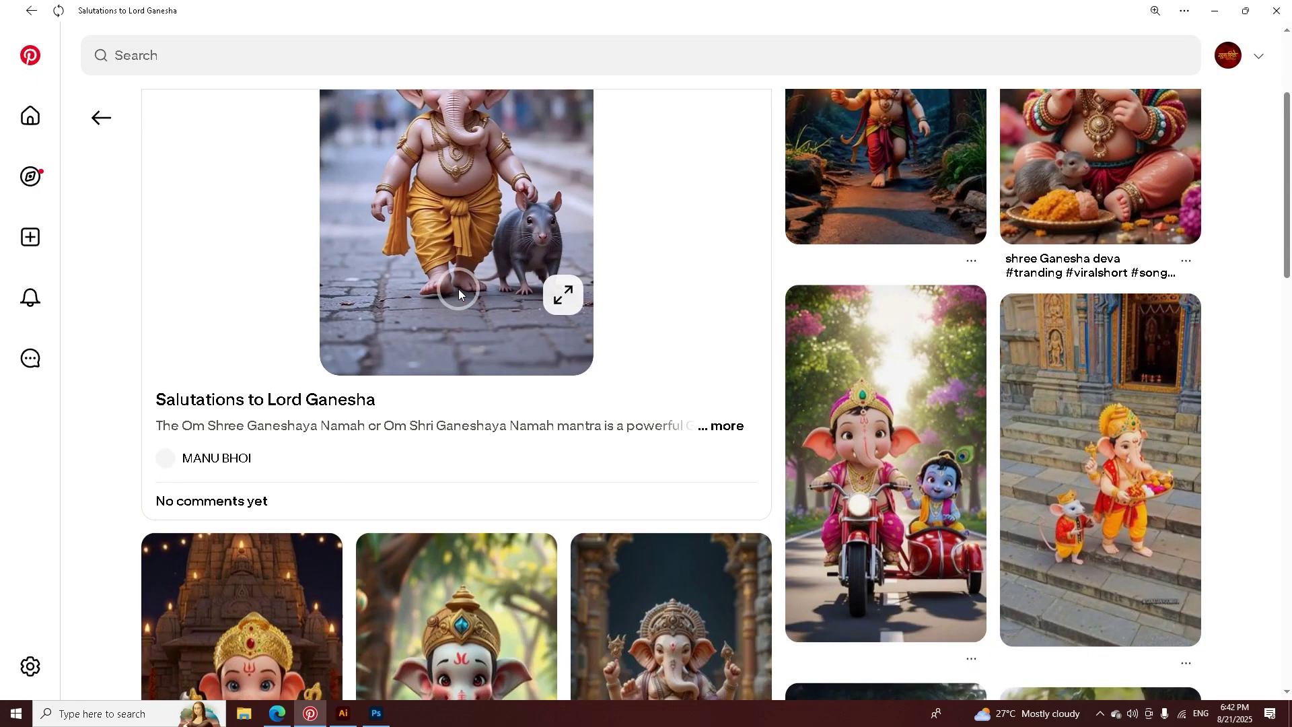
{"action": "scroll", "coordinate": [498, 337], "scroll_direction": "down", "scroll_amount": 3}
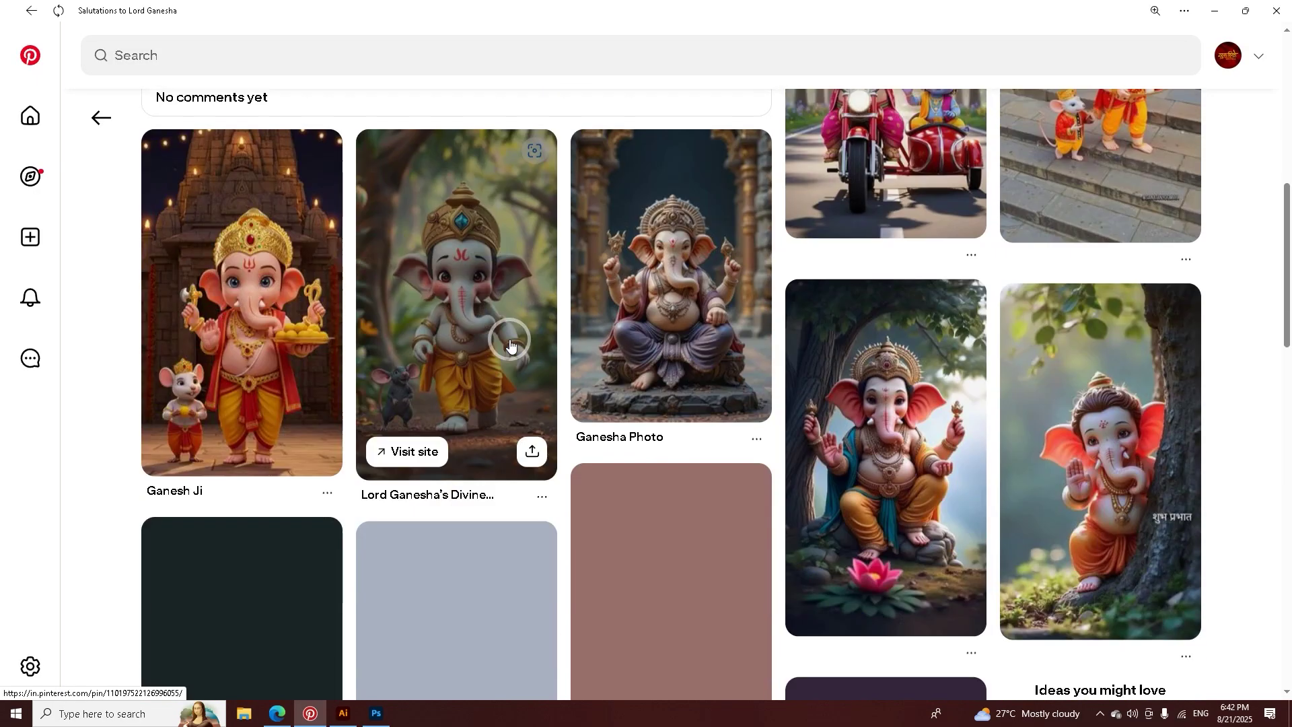
Step: Switch to Photoshop and toggle the visibility of Layer 0 to compare the original photo with the statue cutout
{"action": "left_click", "coordinate": [377, 714]}
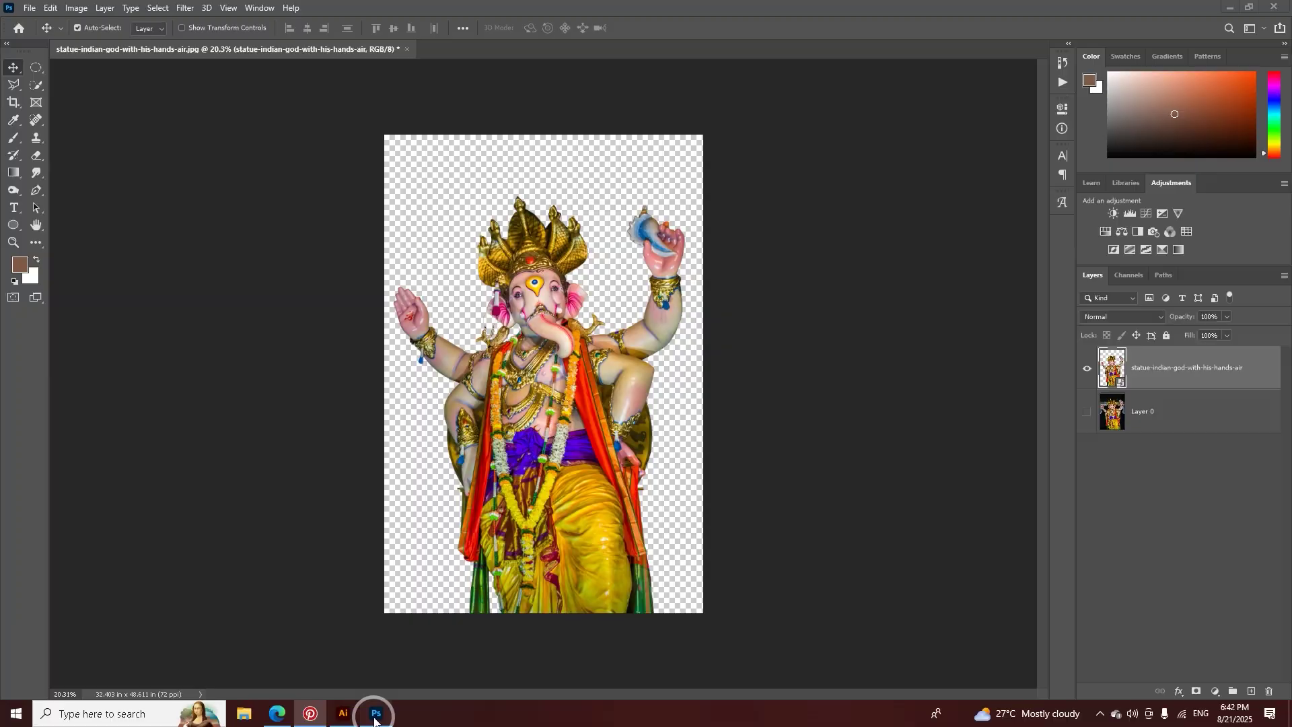
{"action": "left_click", "coordinate": [1087, 412]}
{"action": "left_click", "coordinate": [1087, 412]}
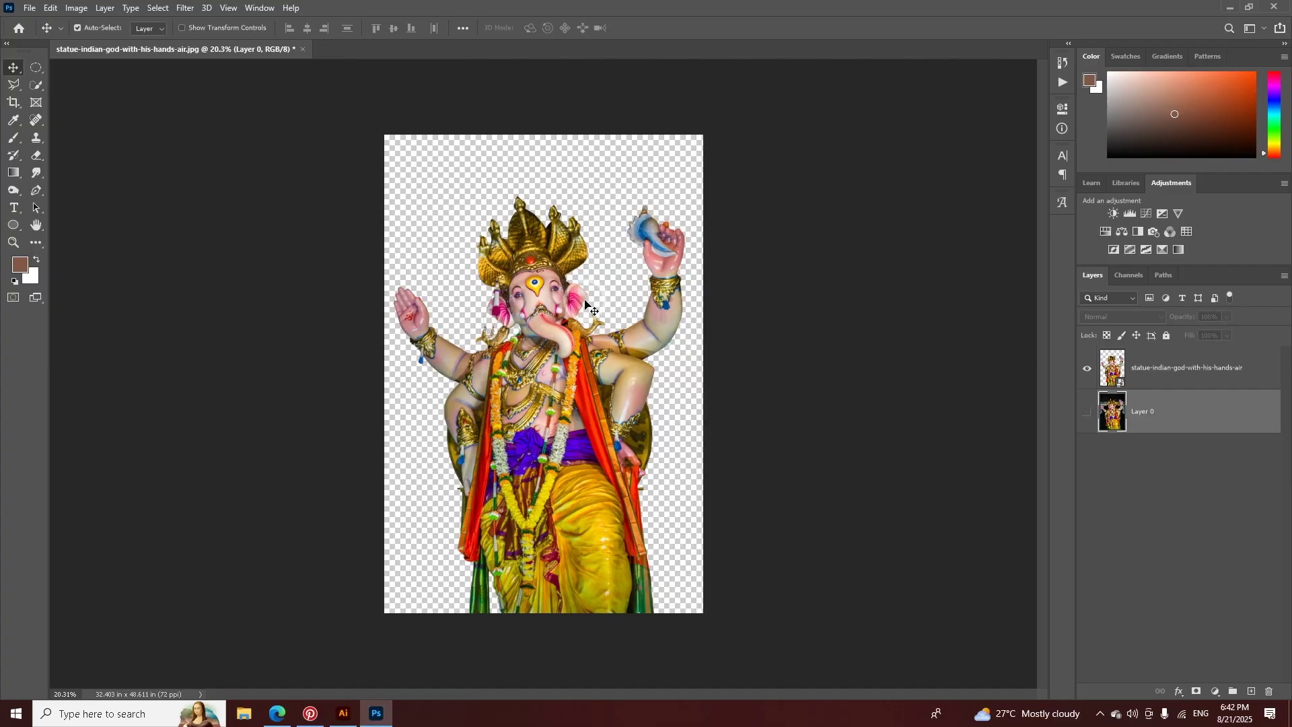
Step: Switch to Illustrator, deselect the artwork and look over the Ganesh festival calligraphy in 01.ai
{"action": "left_click", "coordinate": [348, 718]}
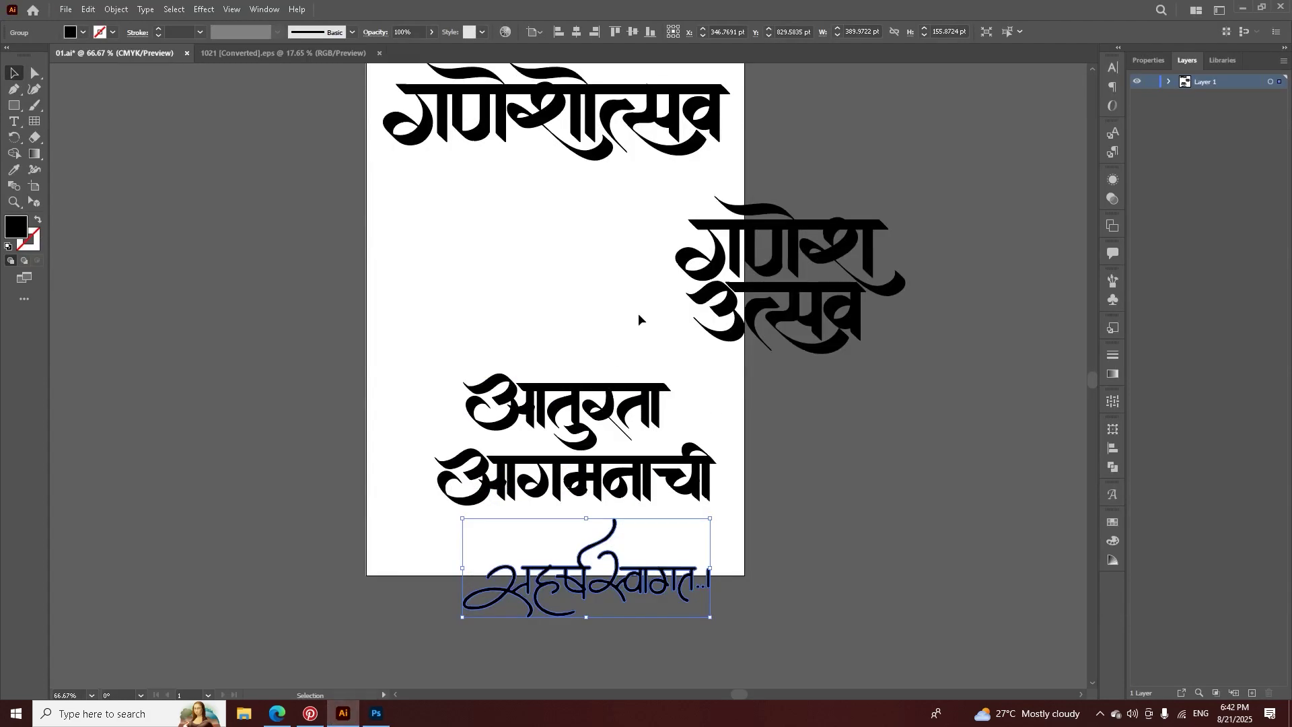
{"action": "left_click", "coordinate": [841, 451]}
{"action": "scroll", "coordinate": [724, 406], "scroll_direction": "up", "scroll_amount": 3}
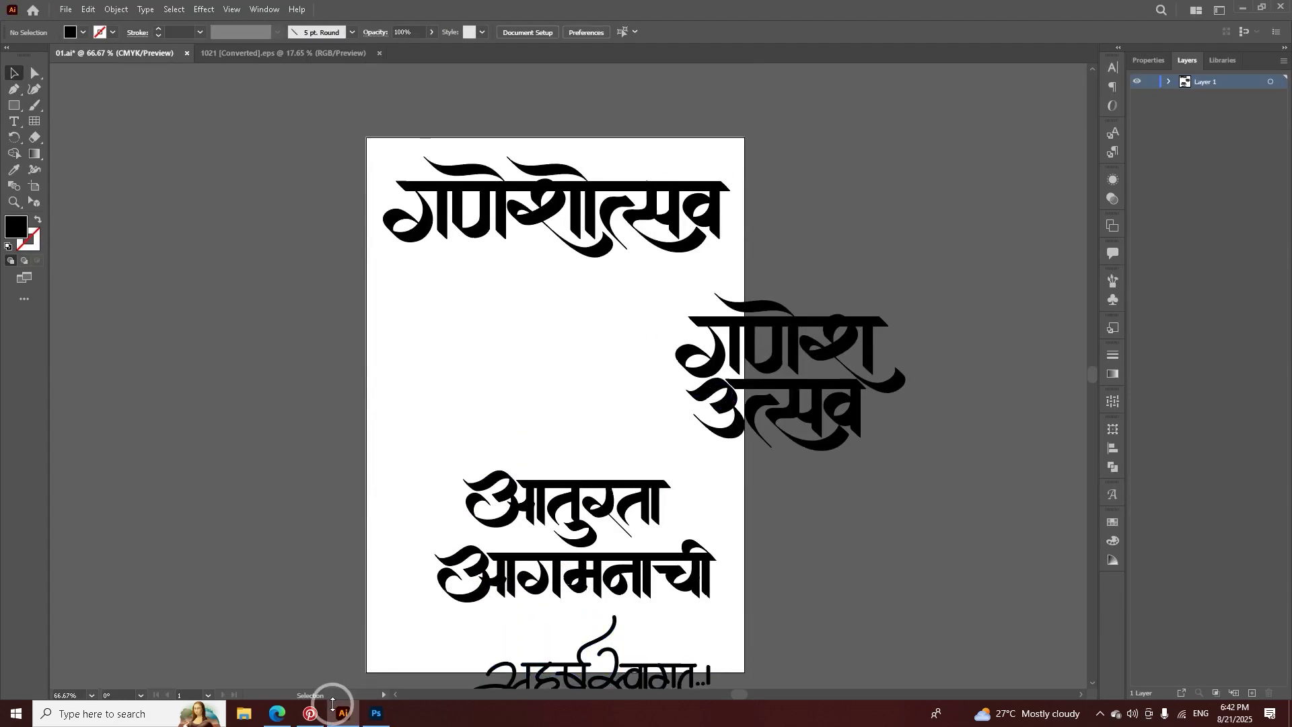
Step: Return to Photoshop, select the statue cutout layer, and briefly show and hide the original photo on Layer 0
{"action": "left_click", "coordinate": [376, 714]}
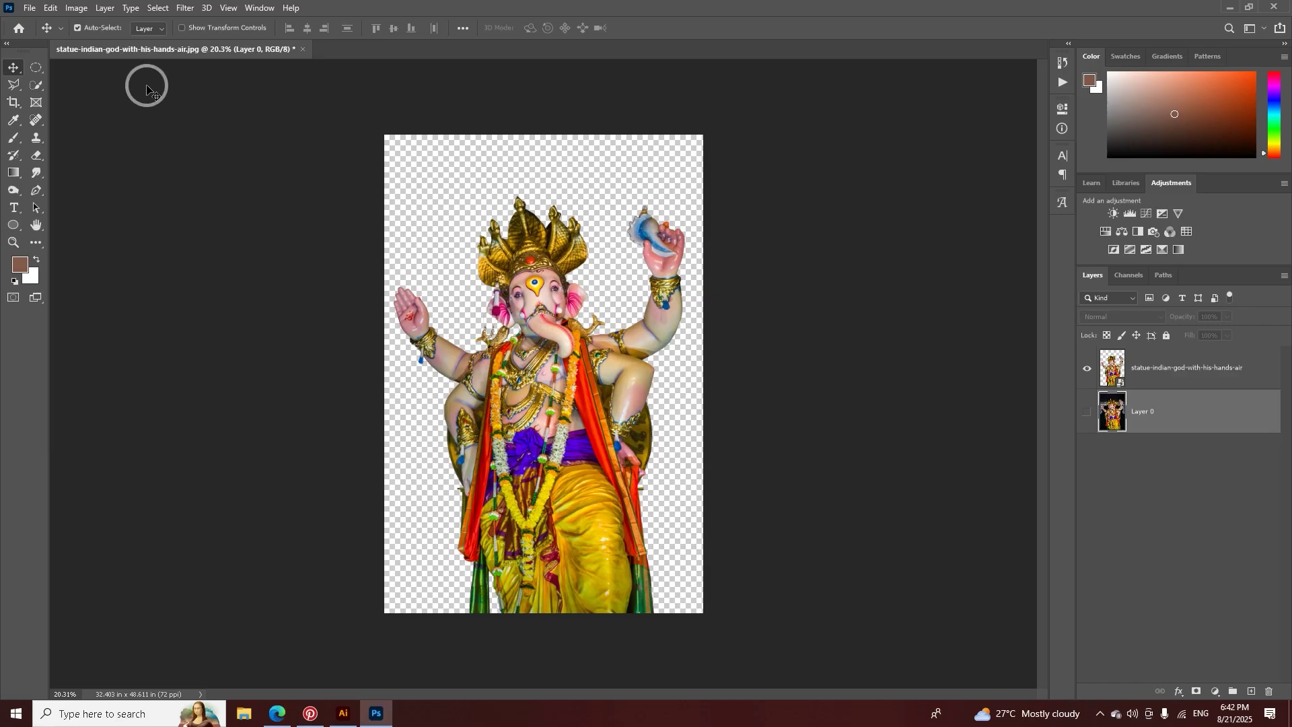
{"action": "left_click", "coordinate": [30, 8]}
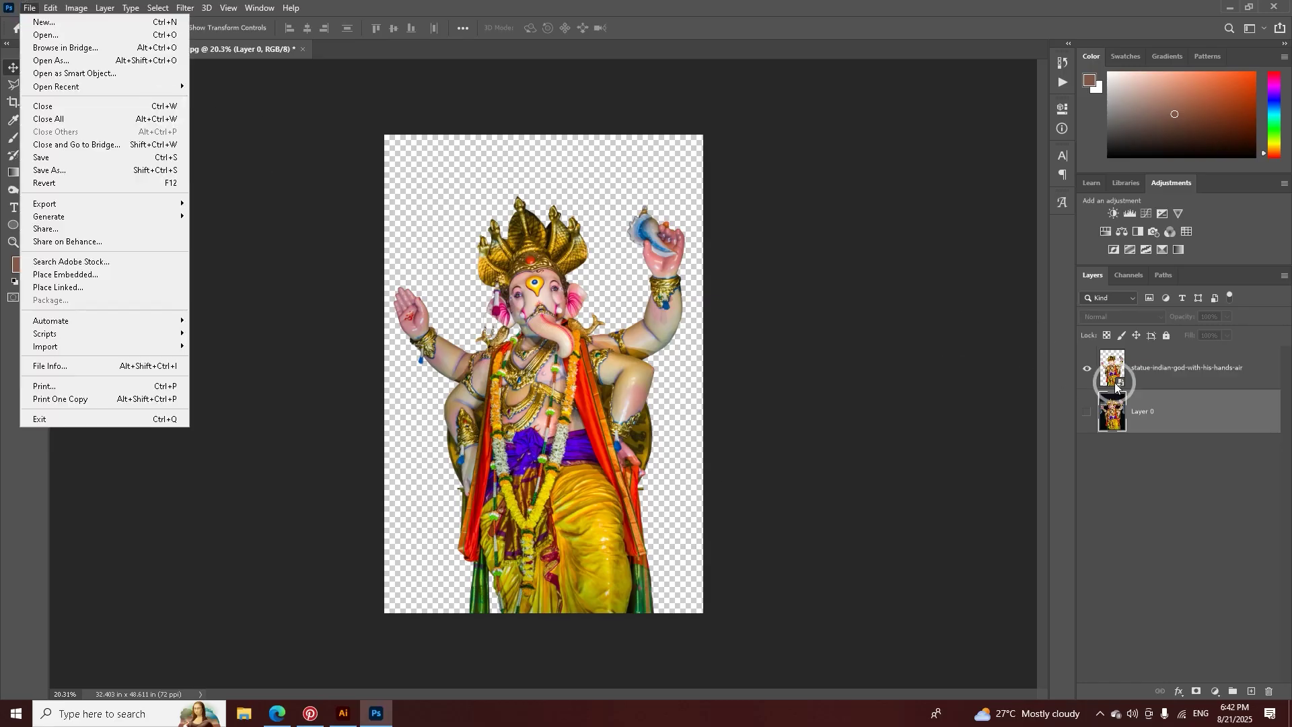
{"action": "left_click", "coordinate": [1107, 369]}
{"action": "left_click", "coordinate": [1089, 411]}
{"action": "left_click", "coordinate": [1088, 411]}
Step: Create a new RGB document 4 inches wide and 5 inches high at 500 pixels/inch
{"action": "left_click", "coordinate": [30, 8]}
{"action": "left_click", "coordinate": [40, 23]}
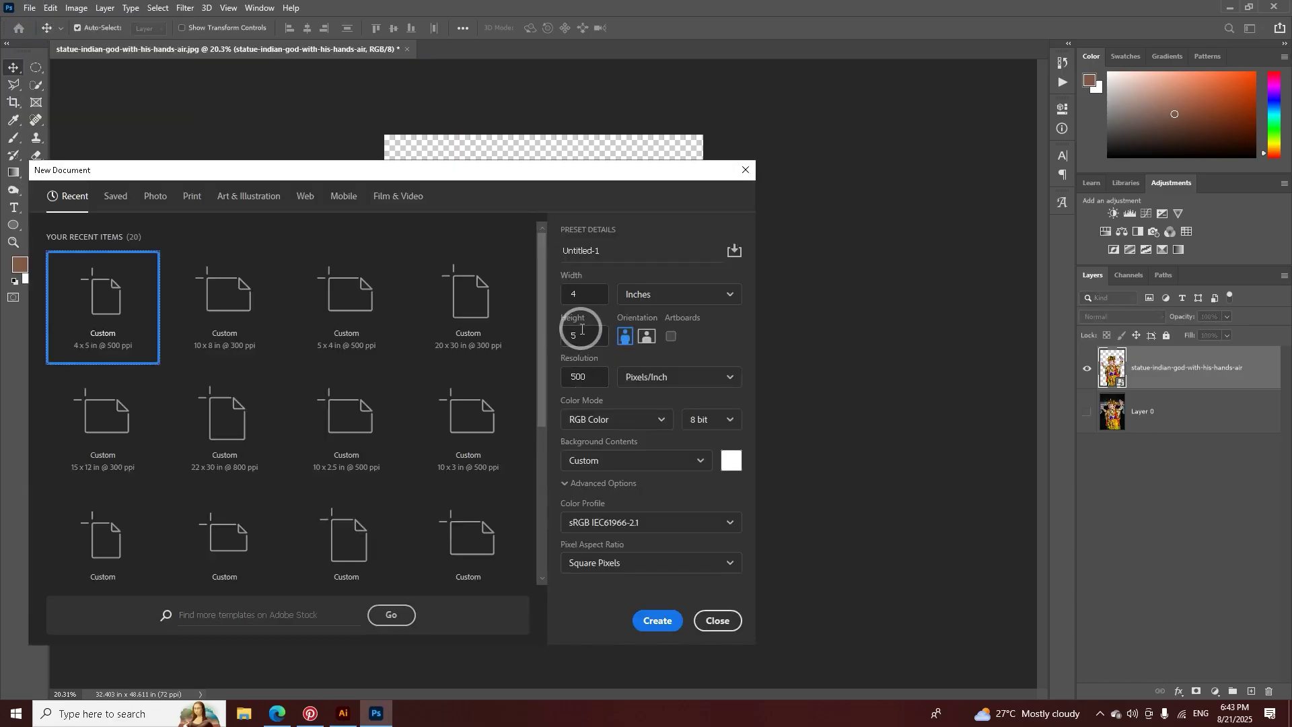
{"action": "double_click", "coordinate": [565, 296]}
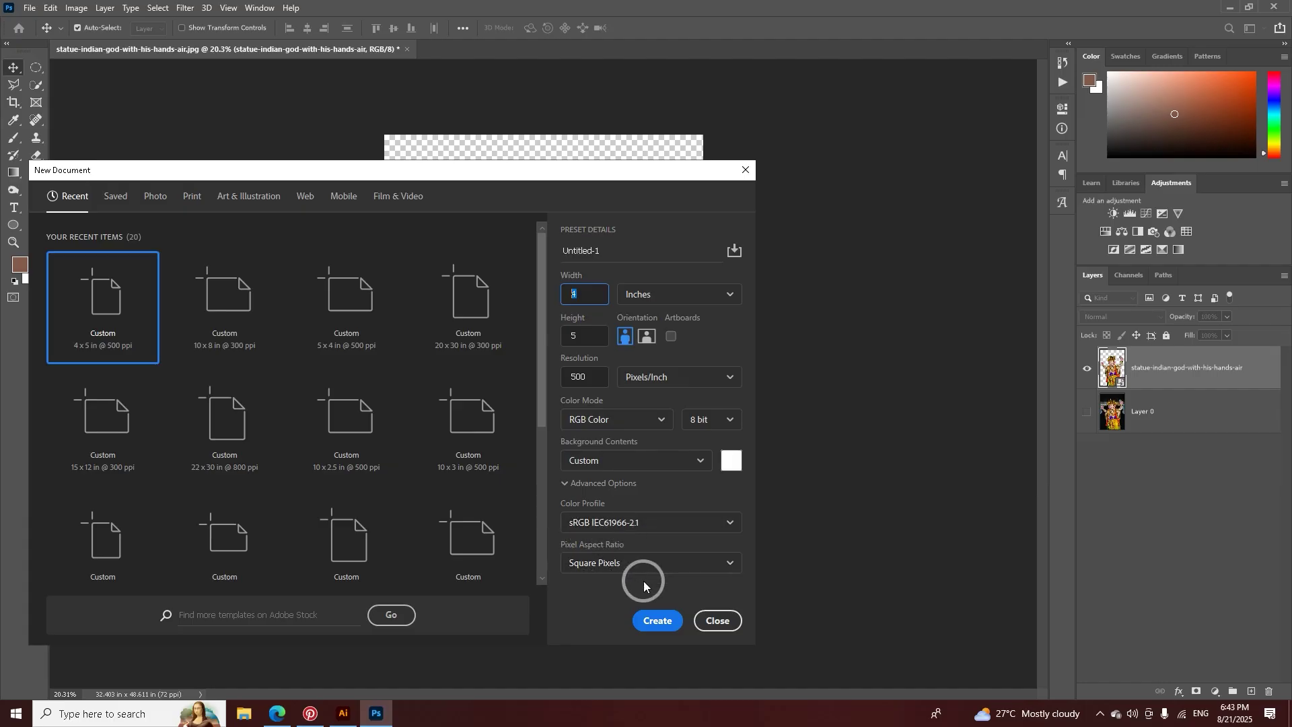
{"action": "left_click", "coordinate": [658, 622]}
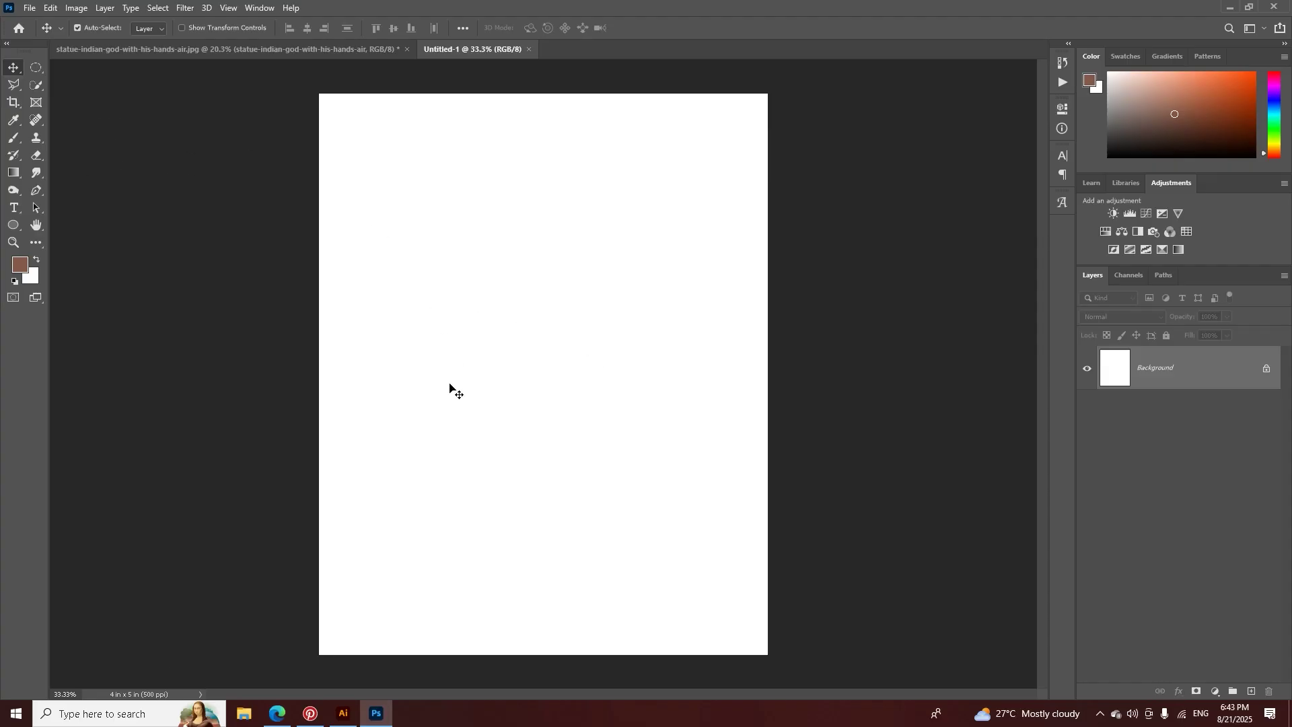
Step: Add a Solid Color fill layer above the background in brown (#723216)
{"action": "left_click", "coordinate": [1215, 691]}
{"action": "left_click", "coordinate": [1186, 453]}
{"action": "left_click", "coordinate": [1038, 561]}
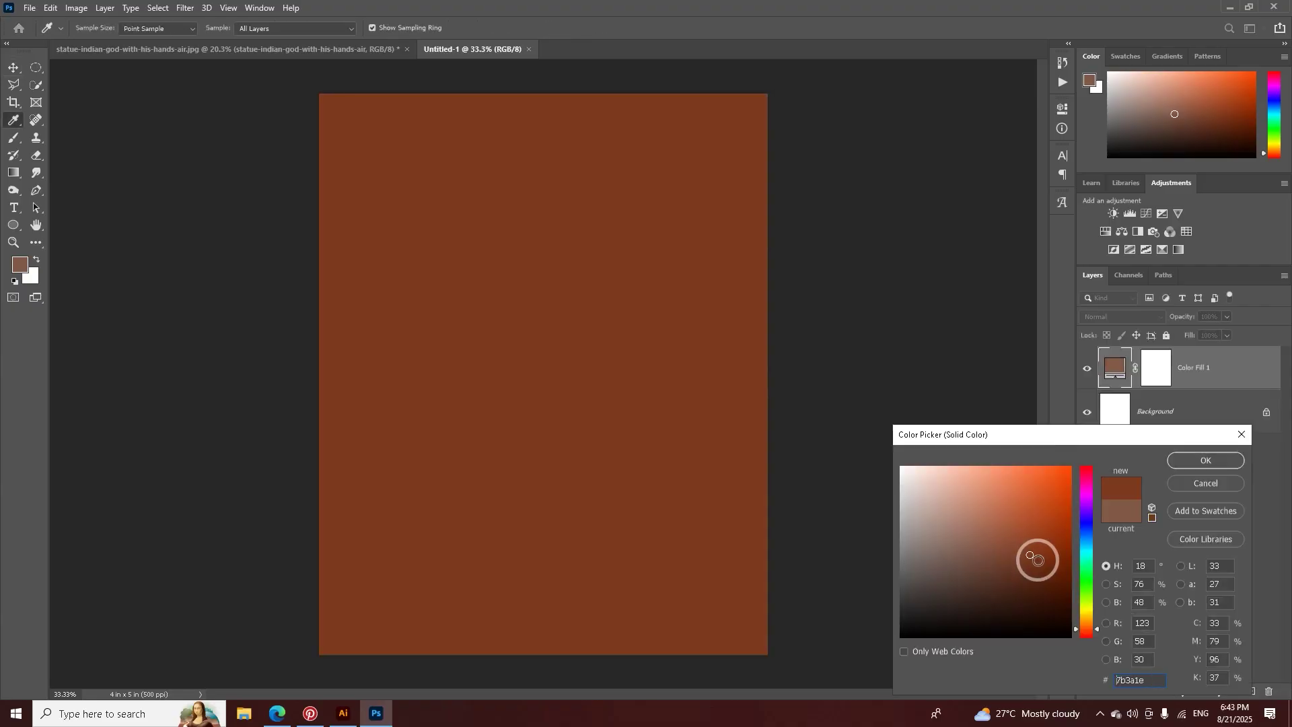
{"action": "left_click", "coordinate": [1191, 461]}
Step: Add the sample text "fgsf" near the middle of the canvas and color it white
{"action": "left_click", "coordinate": [14, 208]}
{"action": "left_click", "coordinate": [622, 467]}
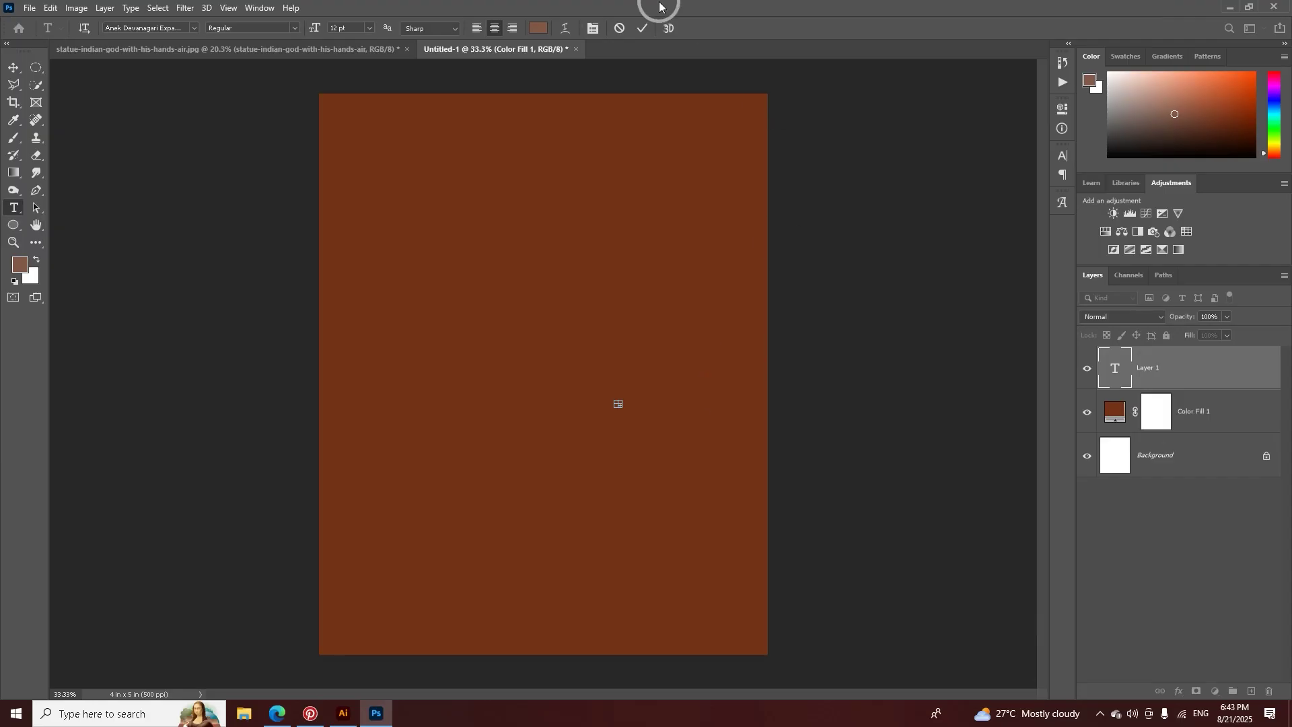
{"action": "key", "text": "Escape"}
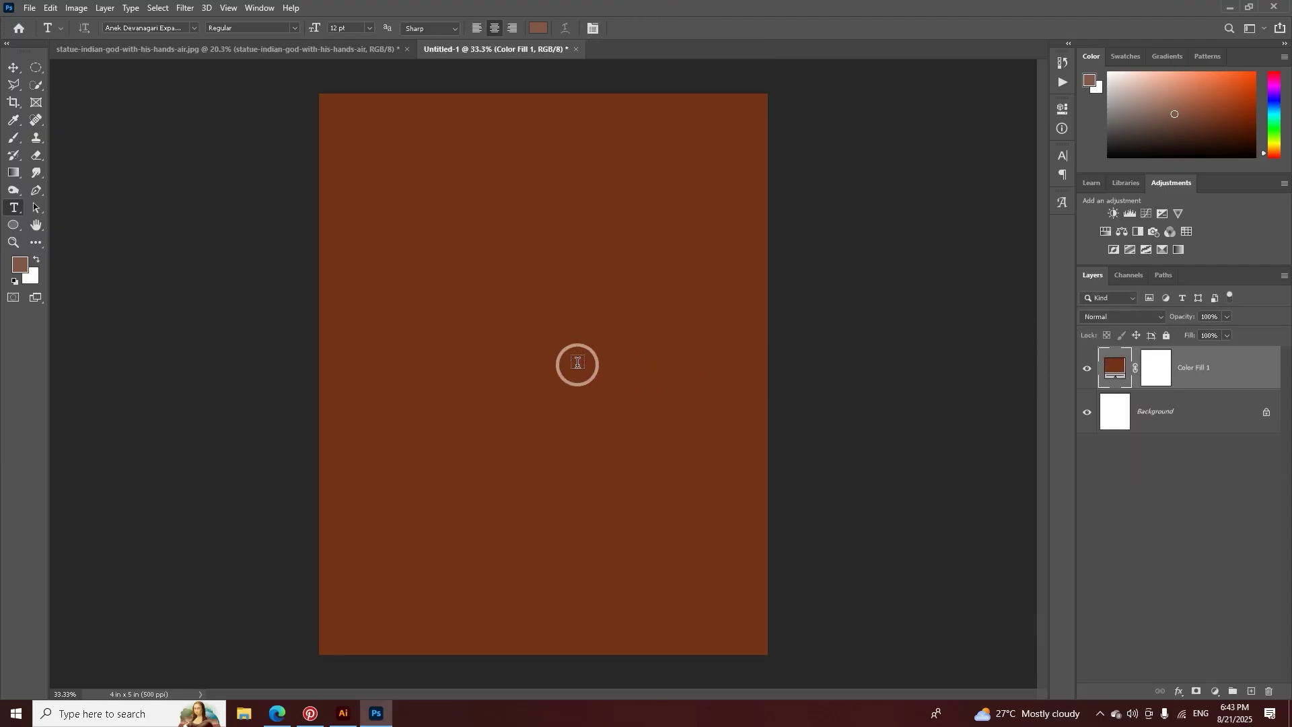
{"action": "left_click", "coordinate": [577, 367]}
{"action": "type", "text": "fgsf"}
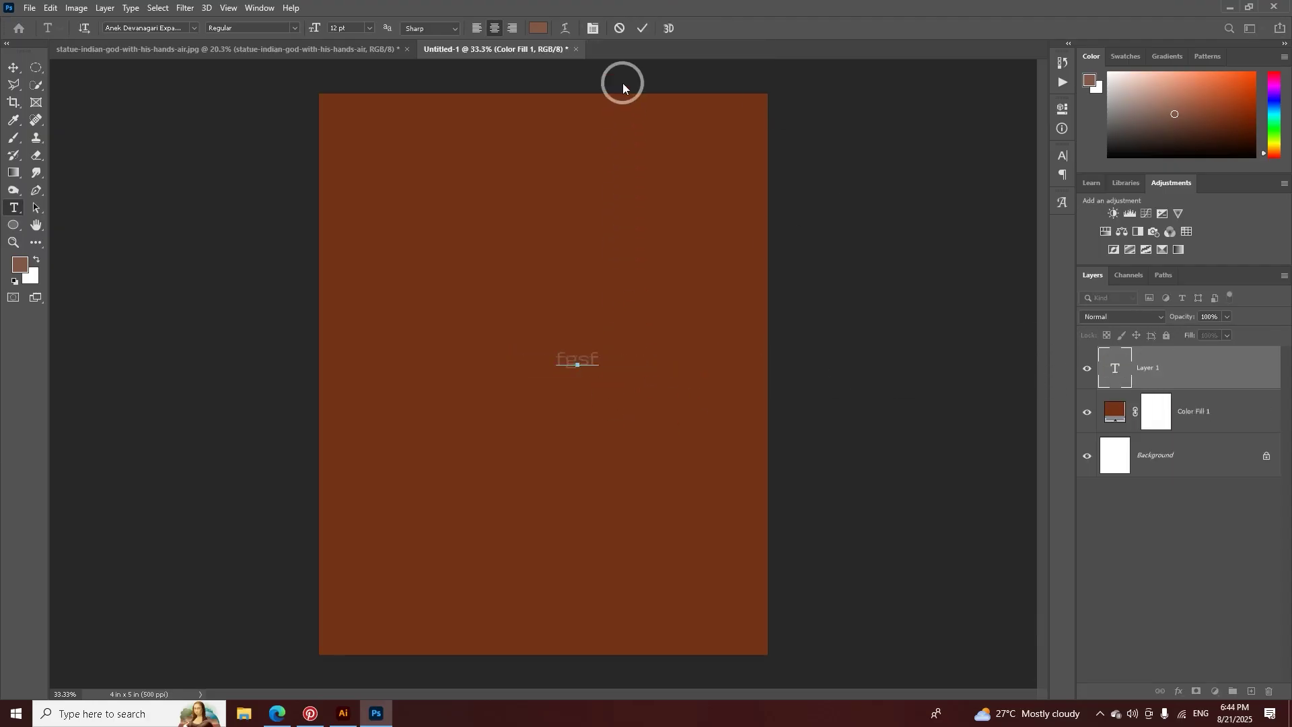
{"action": "left_click", "coordinate": [547, 28]}
{"action": "left_click_drag", "start_coordinate": [943, 568], "coordinate": [837, 418]}
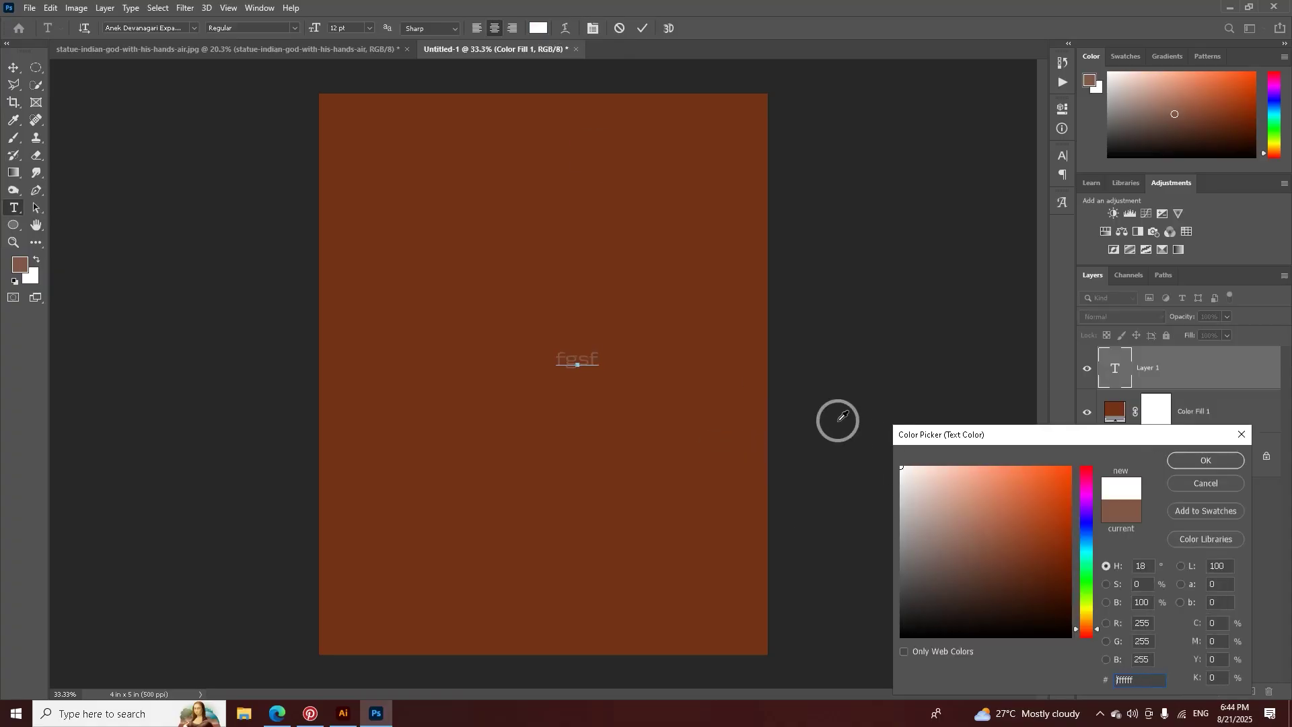
{"action": "left_click", "coordinate": [1180, 463]}
{"action": "key", "text": "ctrl+Return"}
Step: Duplicate the sample text just below the original and color the copy dark red
{"action": "key", "text": "v"}
{"action": "left_click_drag", "start_coordinate": [579, 364], "coordinate": [574, 397]}
{"action": "double_click", "coordinate": [569, 396]}
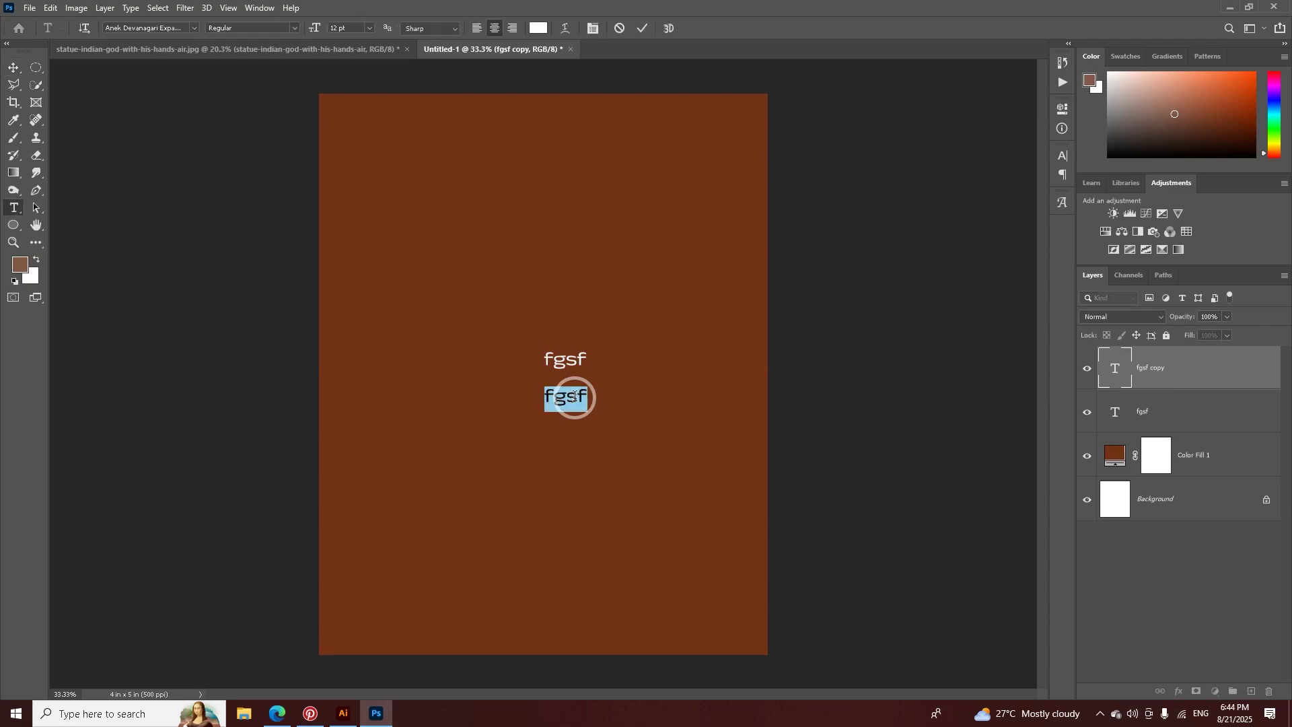
{"action": "left_click", "coordinate": [539, 28]}
{"action": "left_click_drag", "start_coordinate": [1021, 537], "coordinate": [1036, 549]}
{"action": "left_click", "coordinate": [1205, 461]}
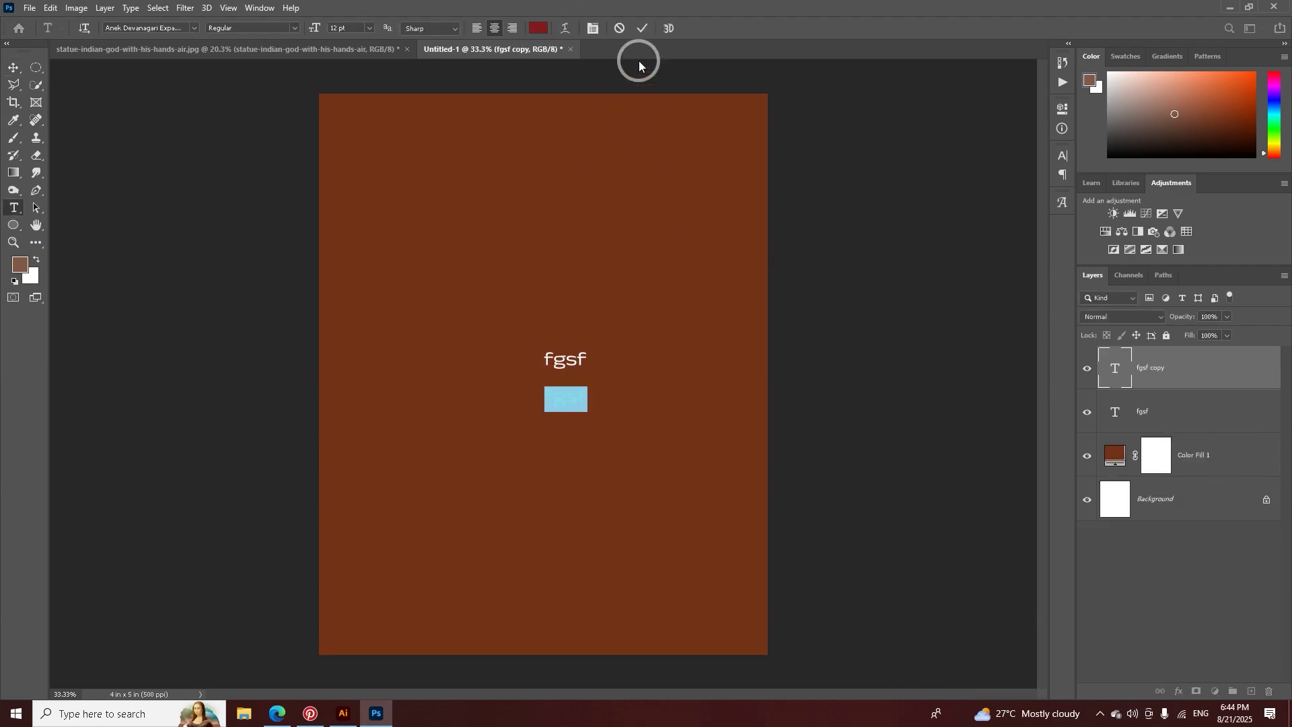
{"action": "left_click", "coordinate": [643, 28]}
{"action": "key", "text": "z"}
{"action": "left_click", "coordinate": [585, 365]}
{"action": "key", "text": "v"}
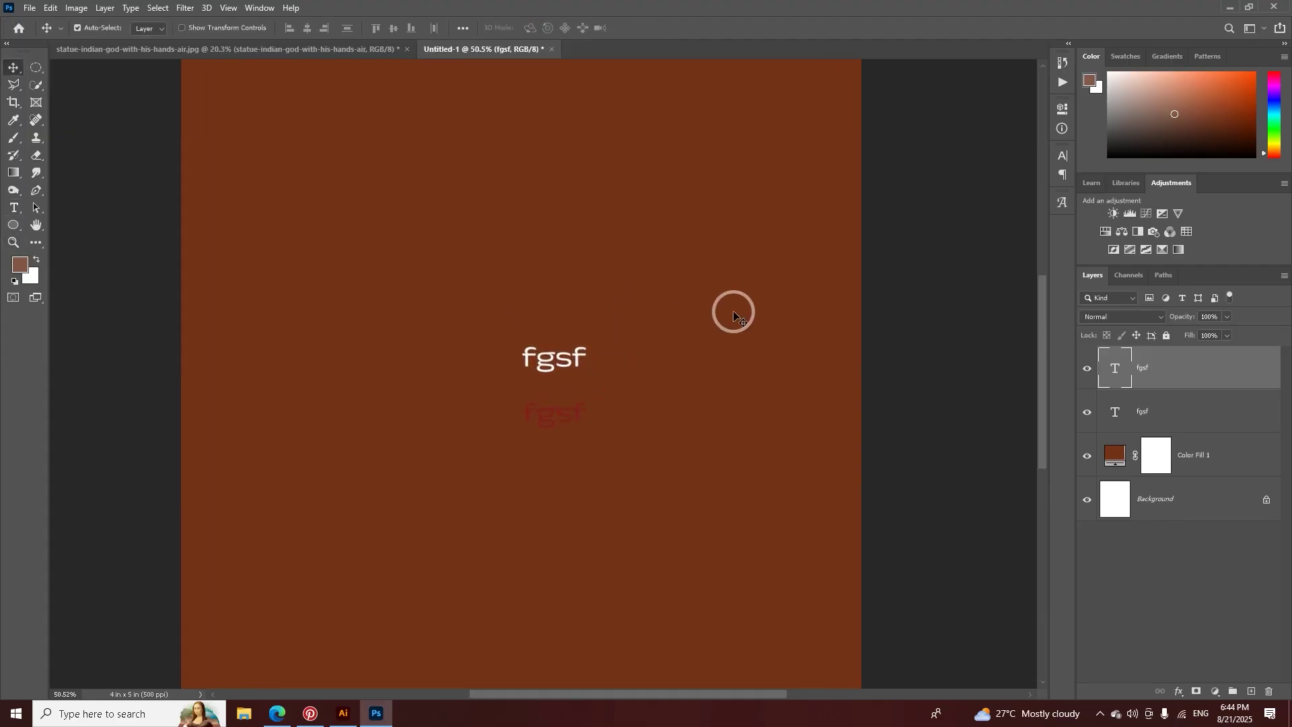
Step: Move the white sample text slightly up and to the right and recolor it muted yellow (#cac661)
{"action": "left_click_drag", "start_coordinate": [565, 357], "coordinate": [597, 345]}
{"action": "double_click", "coordinate": [597, 344]}
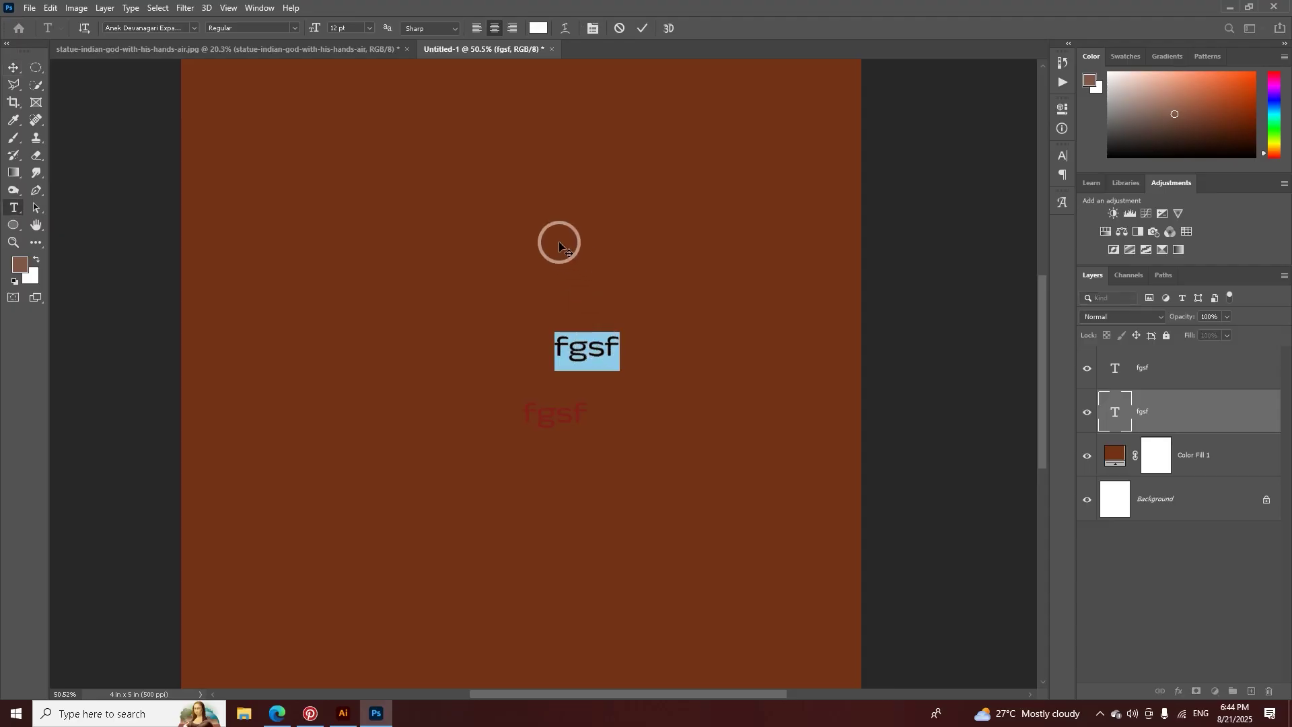
{"action": "left_click", "coordinate": [538, 27]}
{"action": "left_click", "coordinate": [1086, 610]}
{"action": "mouse_move", "coordinate": [979, 467]}
{"action": "left_mouse_down"}
{"action": "mouse_move", "coordinate": [953, 465]}
{"action": "mouse_move", "coordinate": [989, 501]}
{"action": "left_mouse_up"}
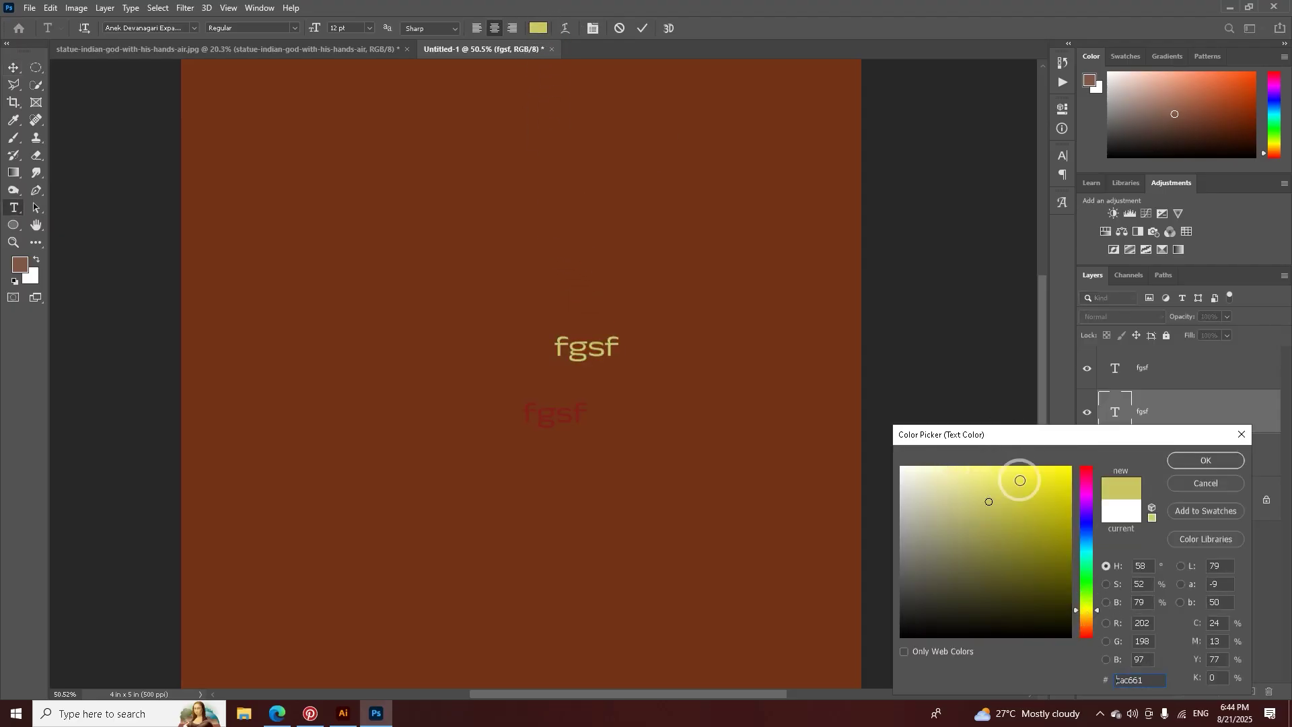
{"action": "left_click", "coordinate": [1167, 462]}
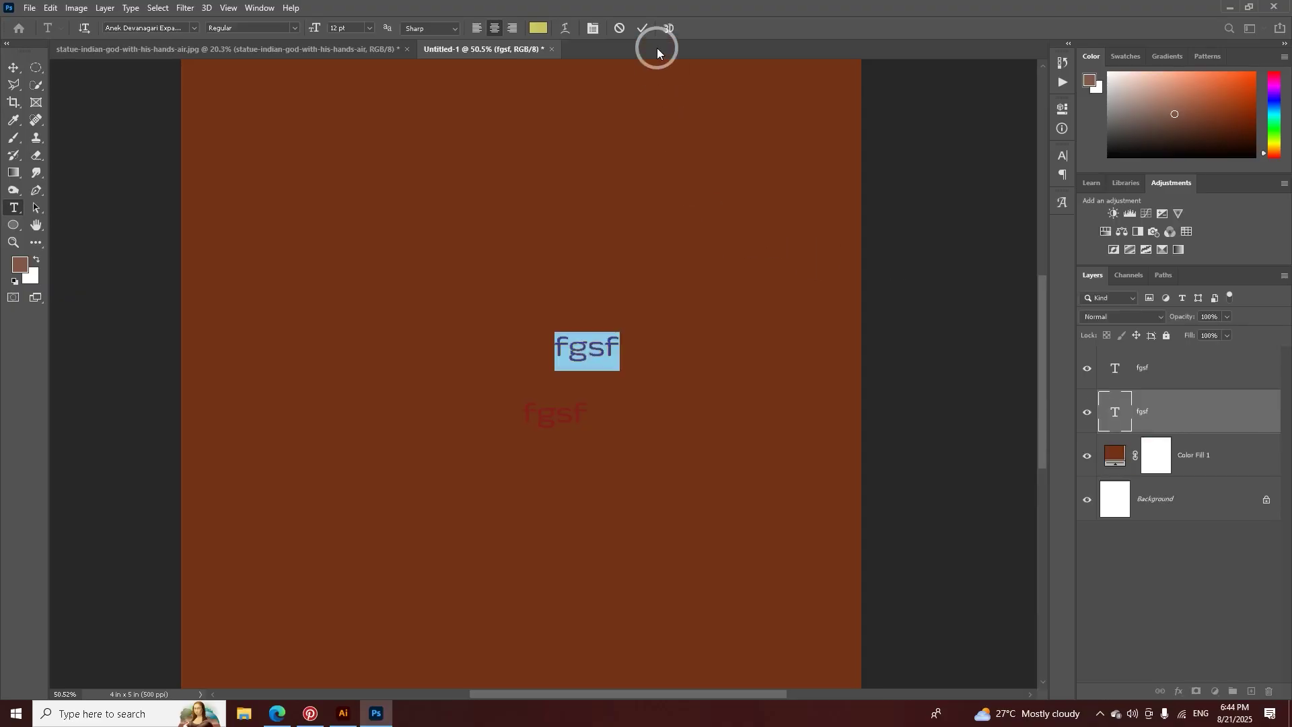
{"action": "left_click", "coordinate": [645, 28]}
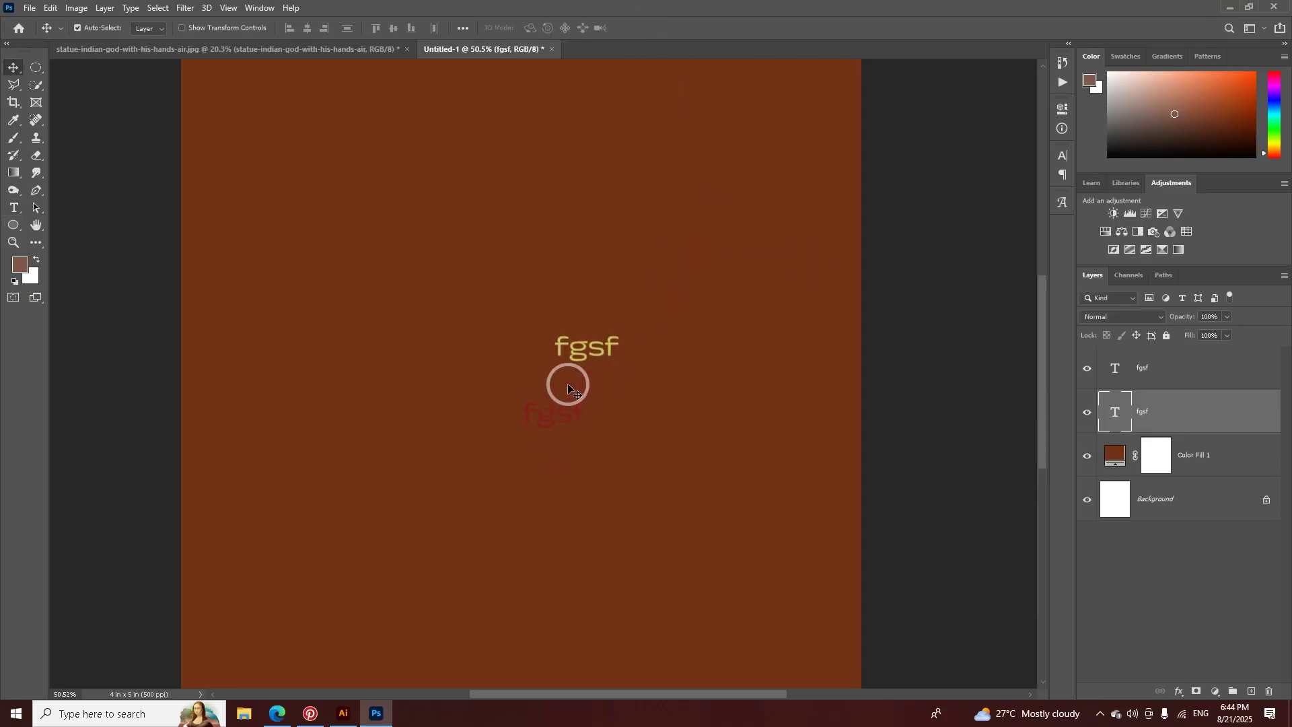
Step: Delete both sample text layers and select the color fill layer
{"action": "key", "text": "a"}
{"action": "key", "text": "v"}
{"action": "left_click", "coordinate": [1139, 379]}
{"action": "key", "text": "Delete"}
{"action": "key", "text": "Delete"}
{"action": "left_click", "coordinate": [1117, 370]}
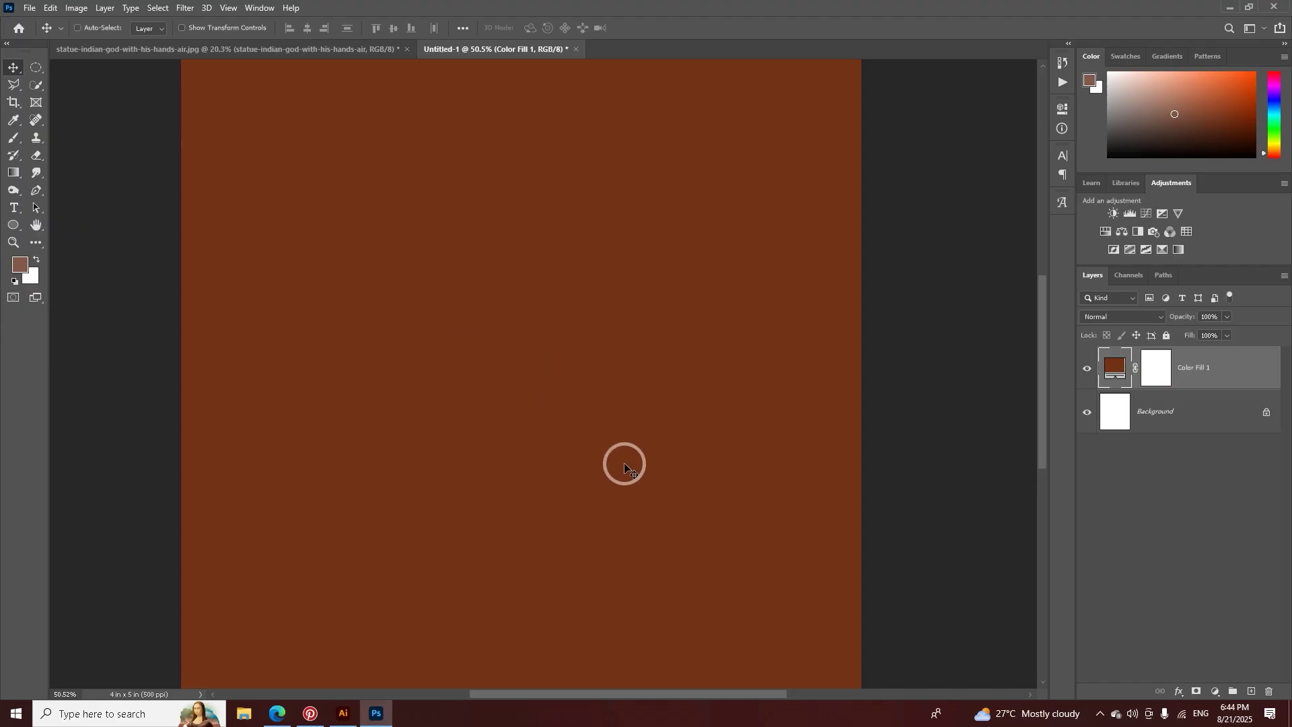
{"action": "scroll", "coordinate": [625, 467], "scroll_direction": "down", "scroll_amount": 1}
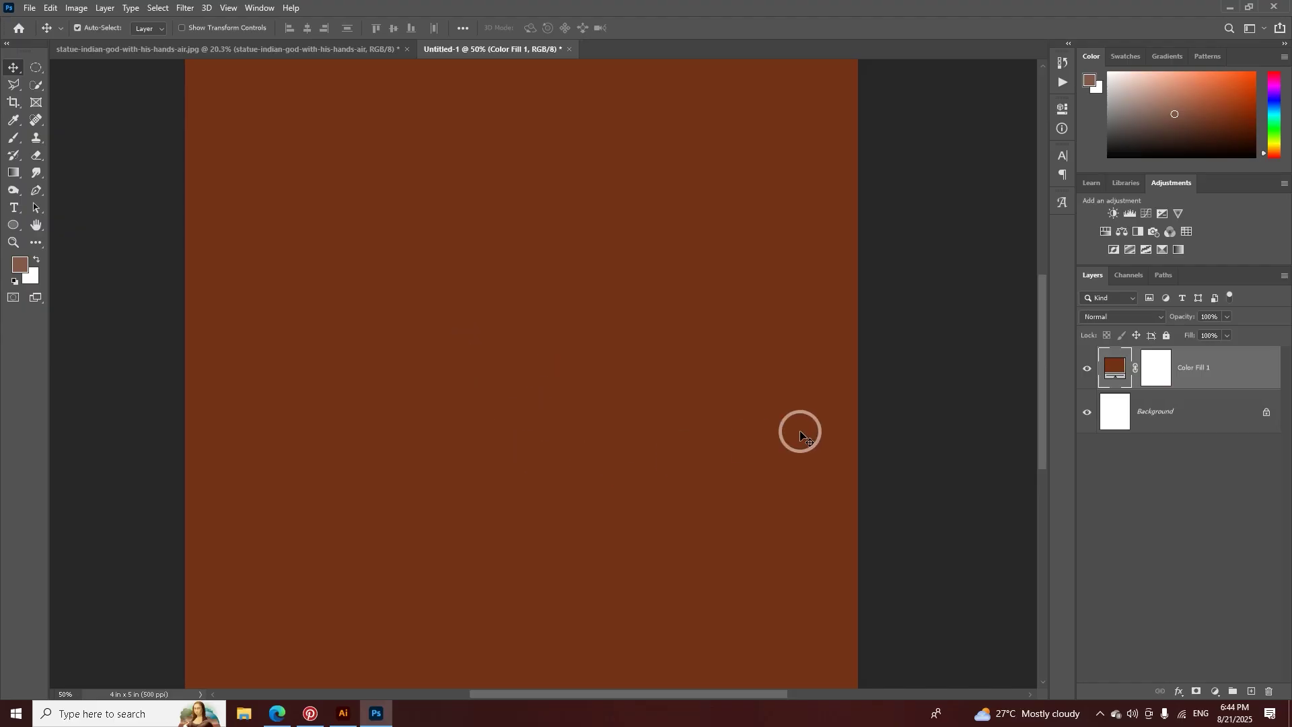
Step: Change the color fill layer to a light peach
{"action": "double_click", "coordinate": [1114, 368]}
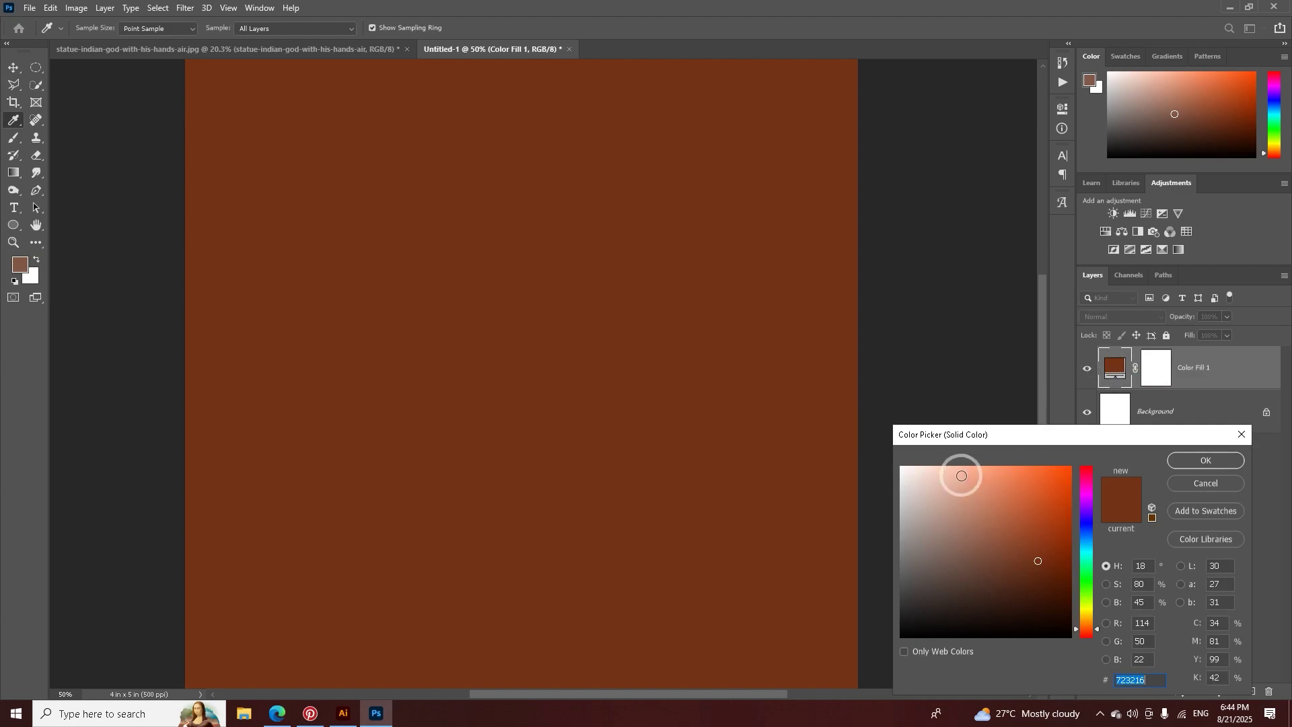
{"action": "left_click", "coordinate": [942, 466]}
{"action": "left_click", "coordinate": [1206, 462]}
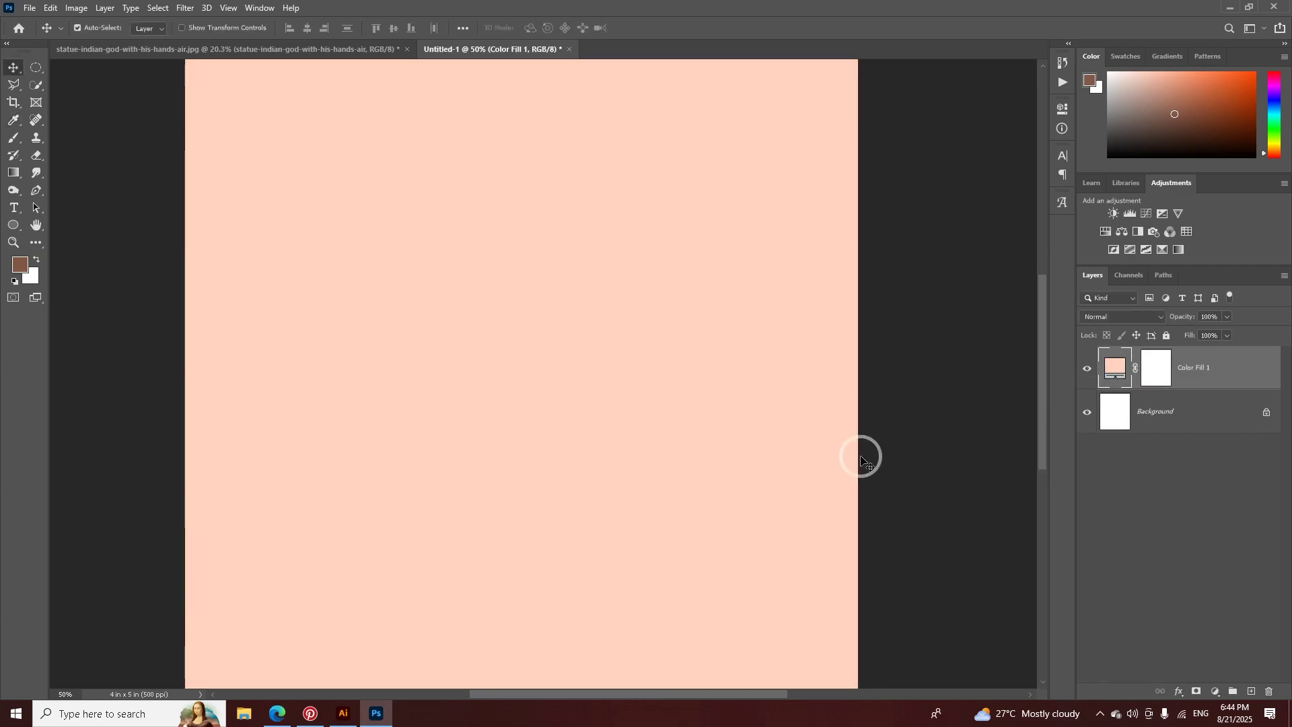
{"action": "key", "text": "v"}
{"action": "key", "text": "ctrl+minus"}
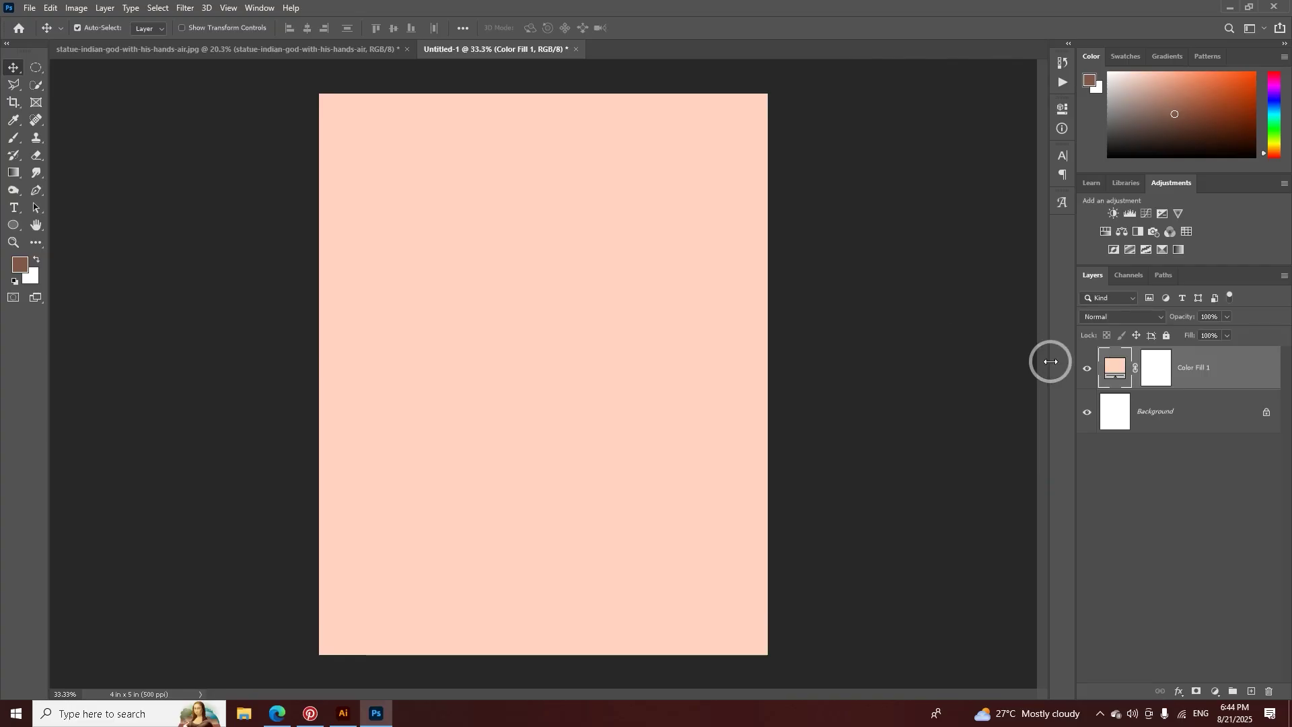
Step: Set the color fill layer to a dark reddish brown (#631f01)
{"action": "double_click", "coordinate": [1109, 371]}
{"action": "left_click_drag", "start_coordinate": [1044, 545], "coordinate": [1071, 573]}
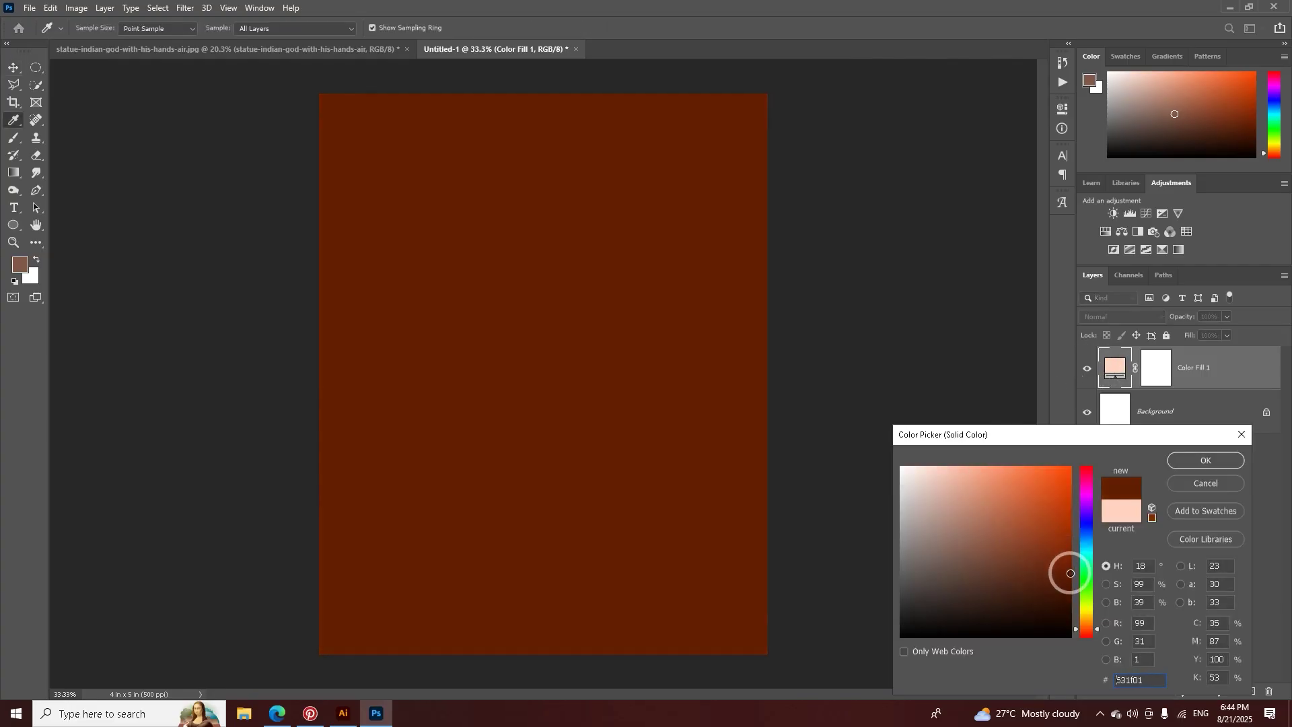
{"action": "left_click", "coordinate": [1179, 459]}
Step: Bring the statue cutout into the new document and scale it to just under half the canvas width at the bottom center
{"action": "left_click", "coordinate": [309, 55]}
{"action": "left_click_drag", "start_coordinate": [544, 283], "coordinate": [557, 495]}
{"action": "key", "text": "ctrl+t"}
{"action": "left_click_drag", "start_coordinate": [824, 436], "coordinate": [619, 532]}
{"action": "left_click", "coordinate": [645, 28]}
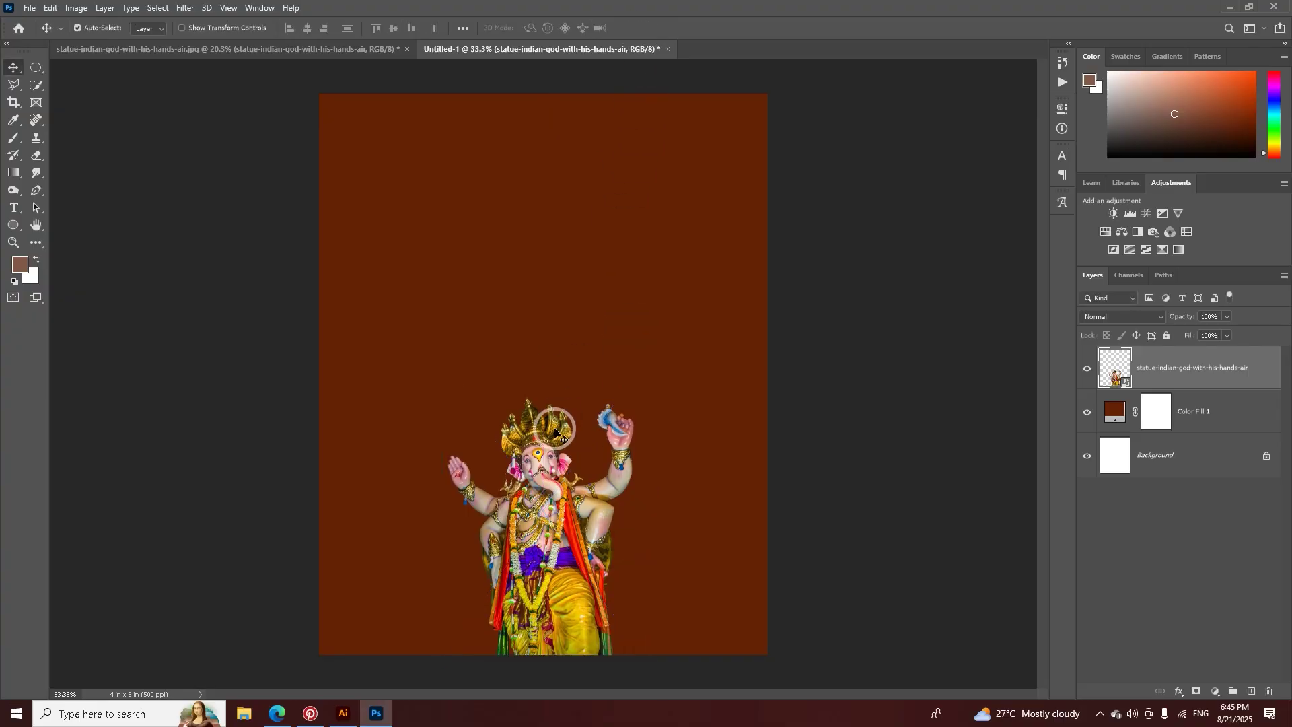
Step: Scale the statue cutout down to 4.97% while keeping its base on the bottom edge of the canvas
{"action": "key", "text": "ctrl+t"}
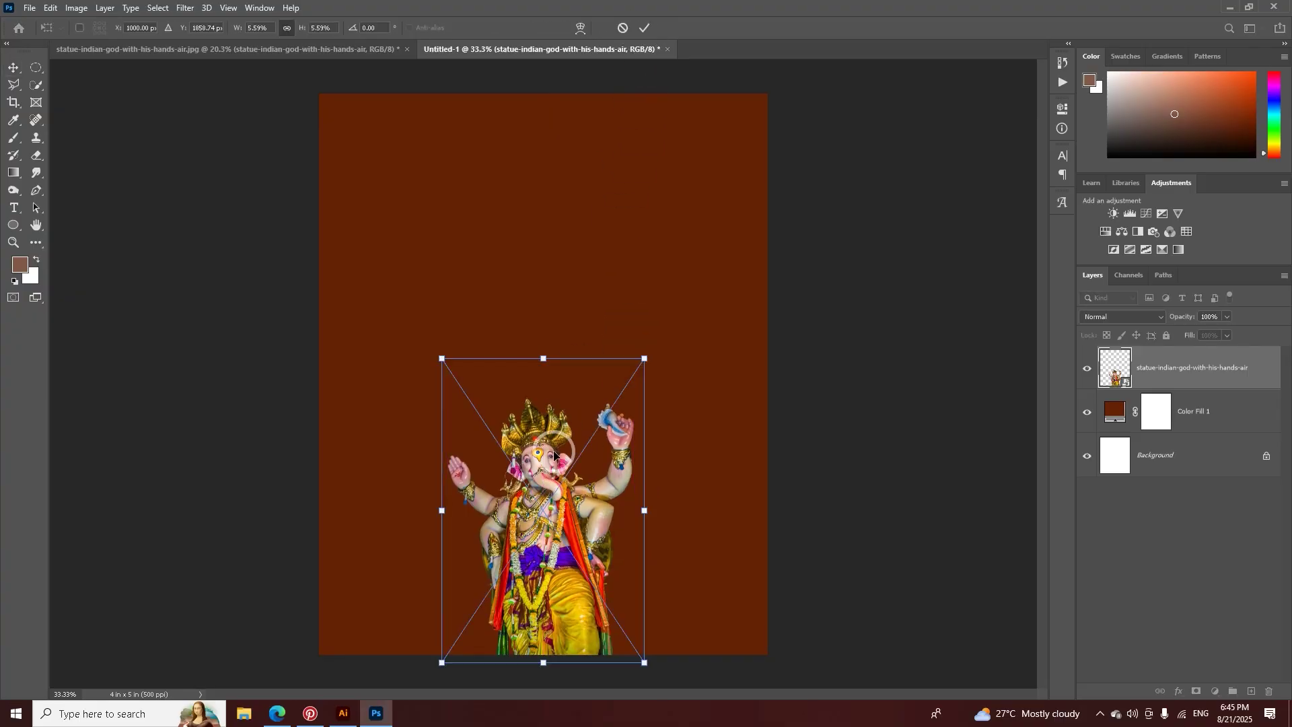
{"action": "left_click_drag", "start_coordinate": [546, 362], "coordinate": [543, 280]}
{"action": "left_click_drag", "start_coordinate": [556, 277], "coordinate": [563, 395]}
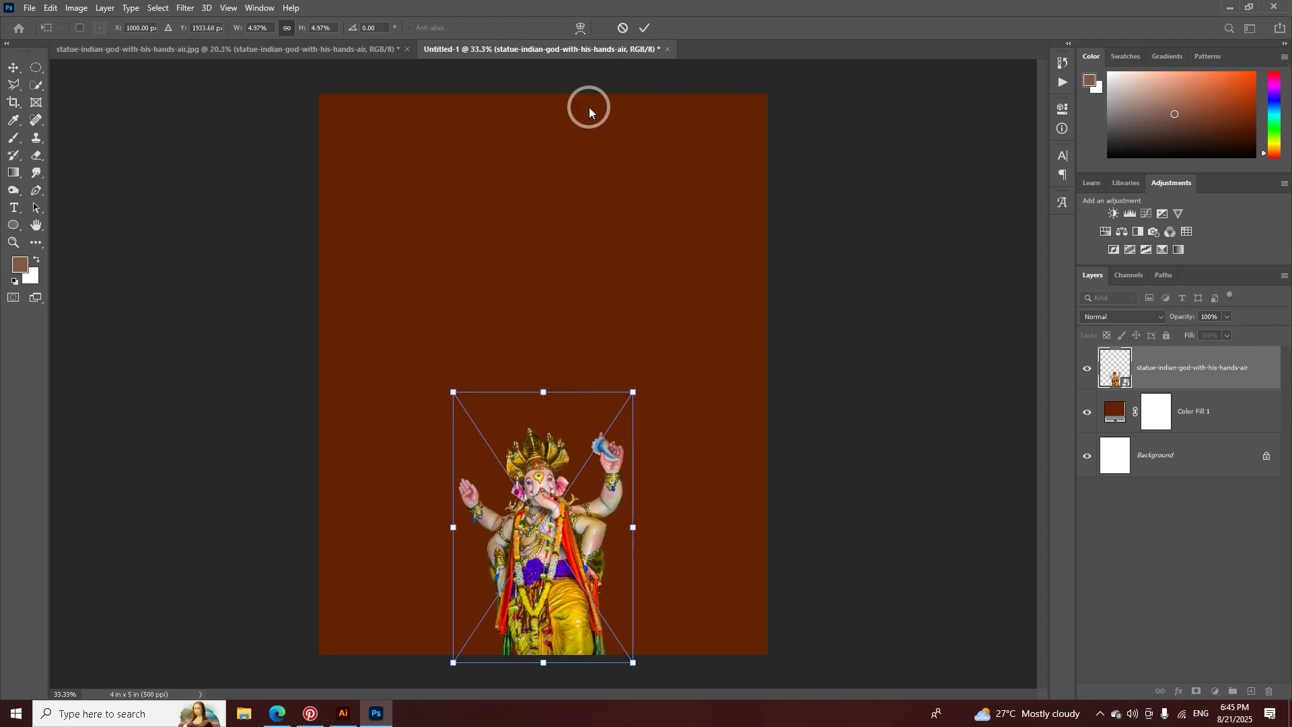
{"action": "left_click", "coordinate": [645, 28]}
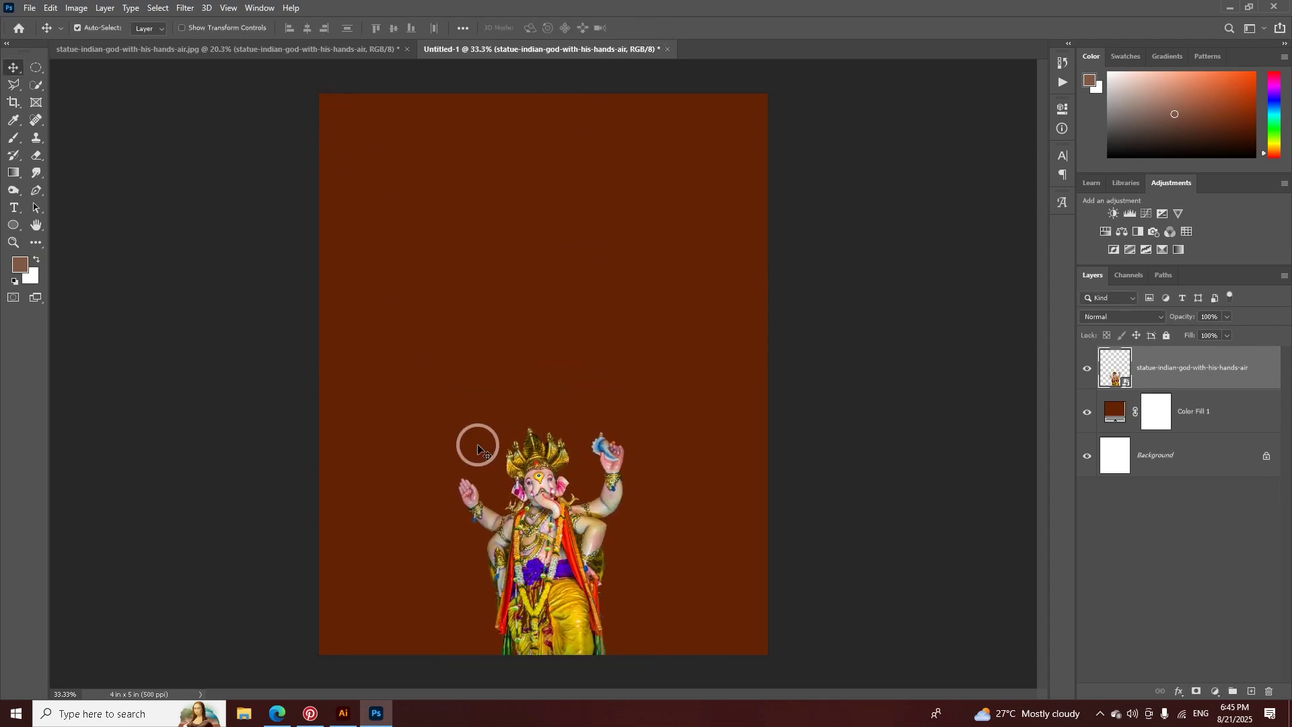
Step: Try stretching the statue's height and width separately with the proportions unlinked, undo both attempts, and restore the link
{"action": "key", "text": "ctrl+t"}
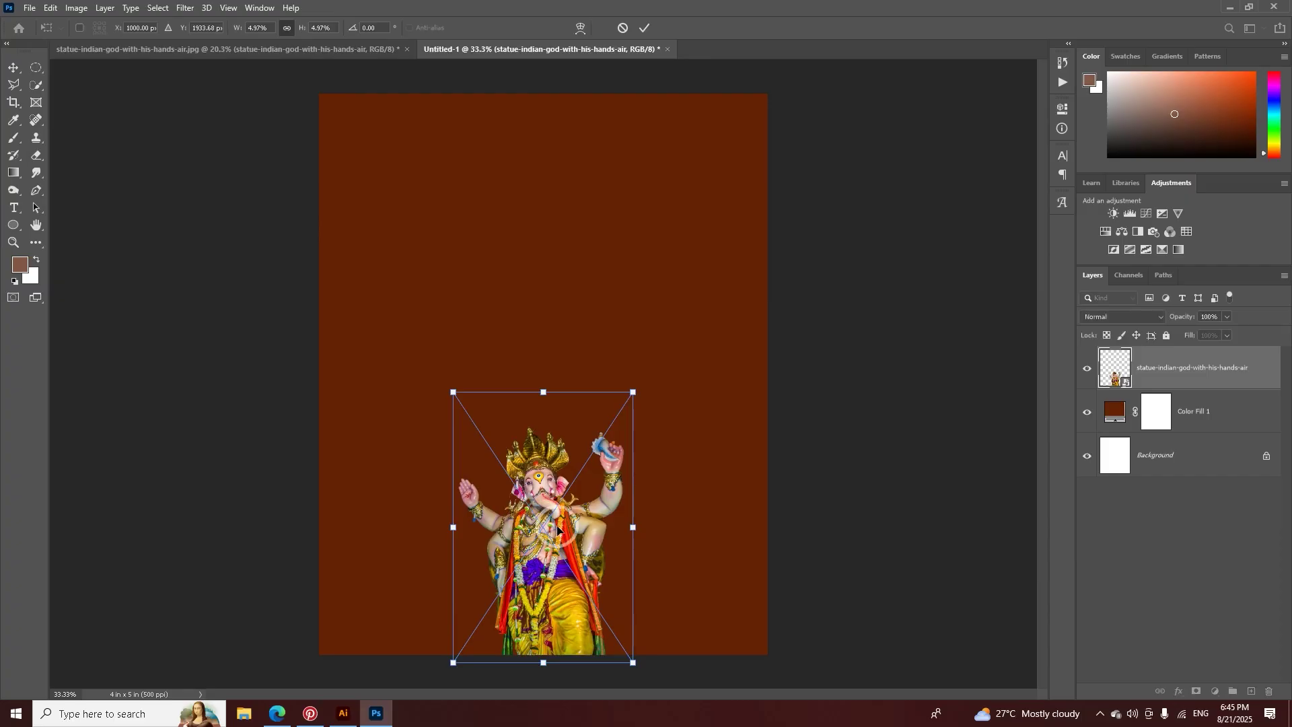
{"action": "left_click", "coordinate": [281, 29]}
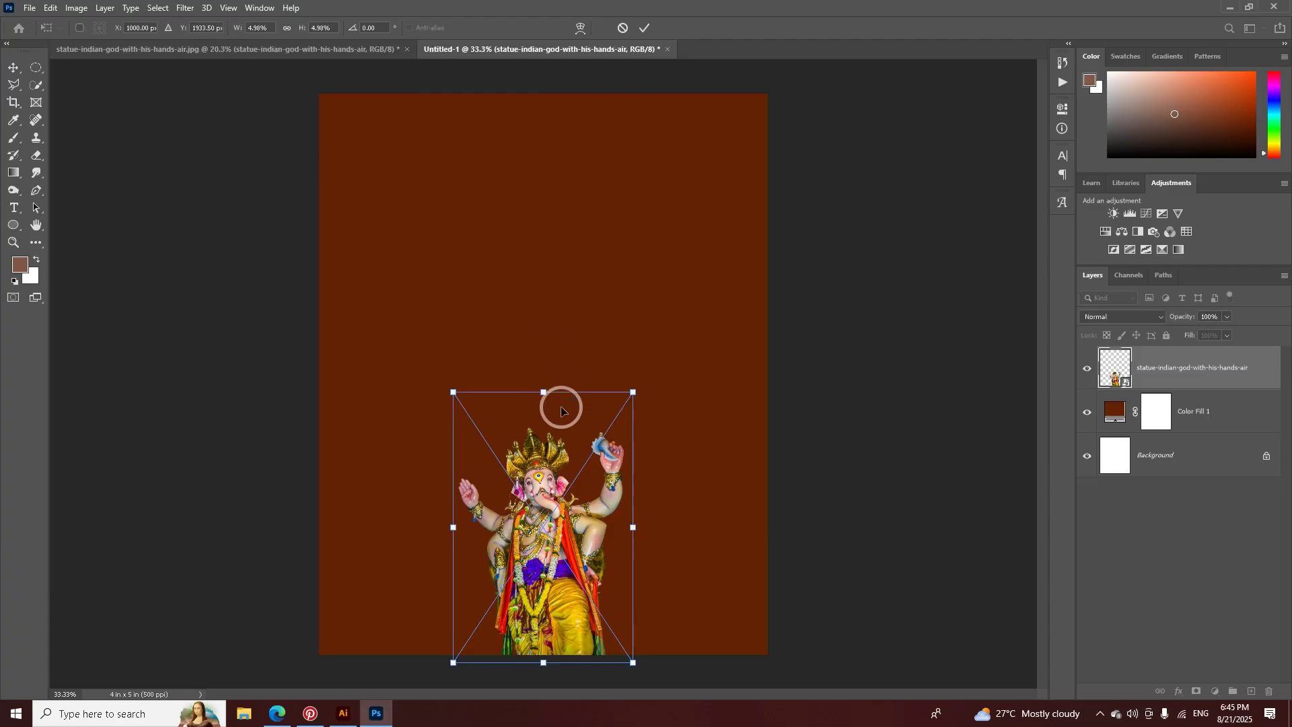
{"action": "left_click_drag", "start_coordinate": [544, 392], "coordinate": [547, 420]}
{"action": "key", "text": "ctrl+z"}
{"action": "left_click_drag", "start_coordinate": [638, 524], "coordinate": [669, 536]}
{"action": "key", "text": "ctrl+z"}
{"action": "left_click", "coordinate": [288, 27]}
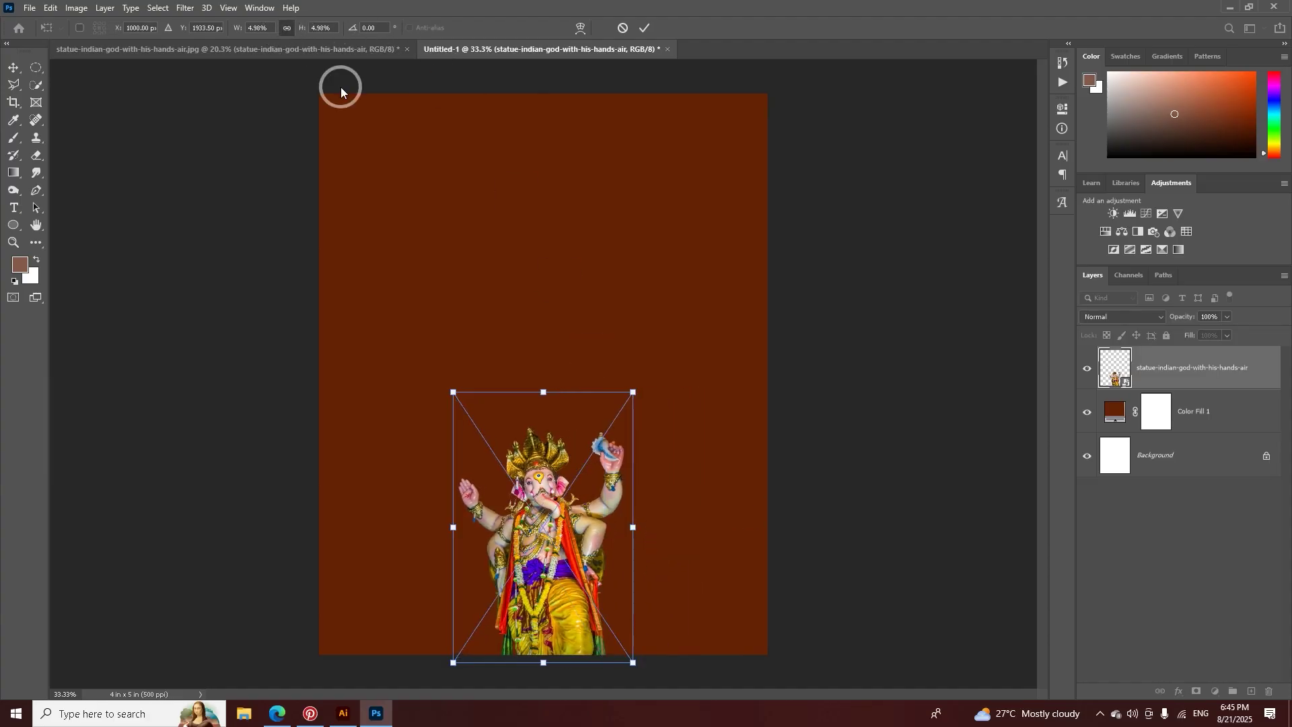
Step: Enlarge the statue proportionally from its base until the figure spans about half the canvas width
{"action": "left_click_drag", "start_coordinate": [549, 395], "coordinate": [571, 284]}
{"action": "left_click", "coordinate": [657, 30]}
Step: Bring the "गणेश उत्सव" lettering from Illustrator into the Photoshop poster, scaled to 40.96% and placed above the statue
{"action": "left_click", "coordinate": [343, 713]}
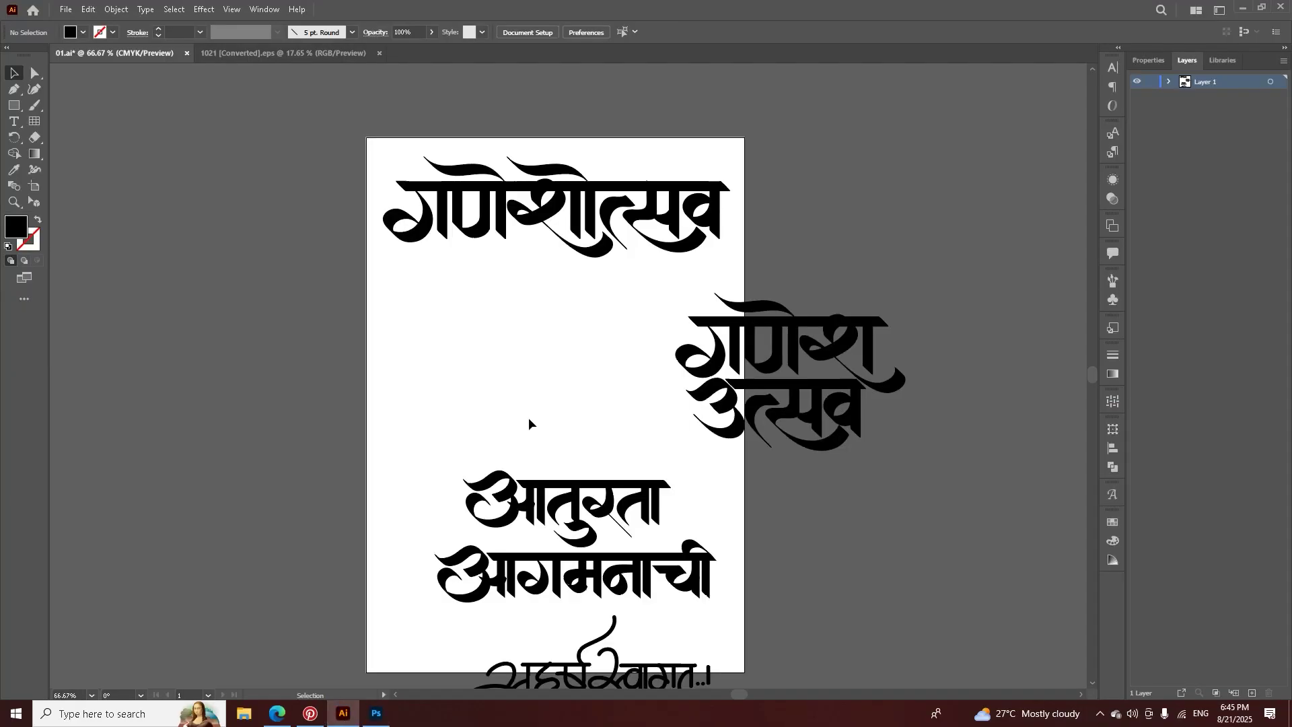
{"action": "left_click_drag", "start_coordinate": [761, 330], "coordinate": [633, 347]}
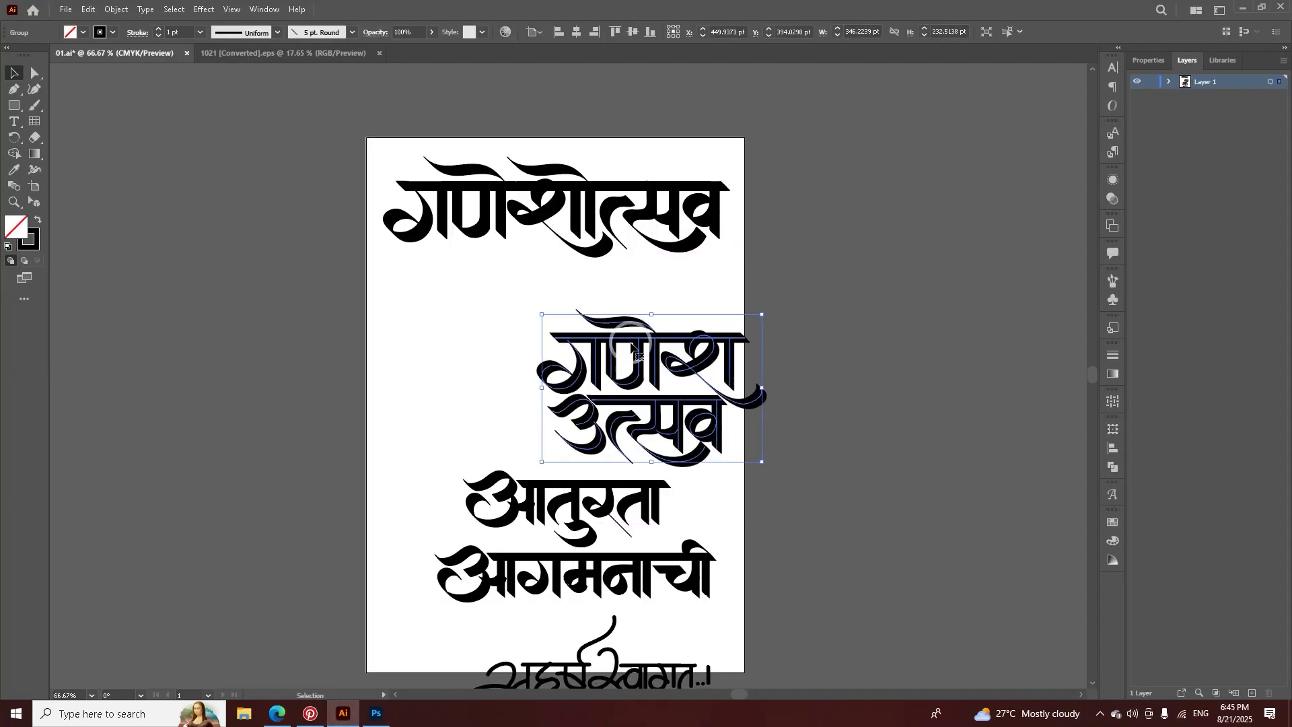
{"action": "scroll", "coordinate": [636, 351], "scroll_direction": "down", "scroll_amount": 2}
{"action": "left_click_drag", "start_coordinate": [652, 340], "coordinate": [375, 719]}
{"action": "left_click_drag", "start_coordinate": [540, 292], "coordinate": [541, 283]}
{"action": "left_click_drag", "start_coordinate": [768, 528], "coordinate": [619, 272]}
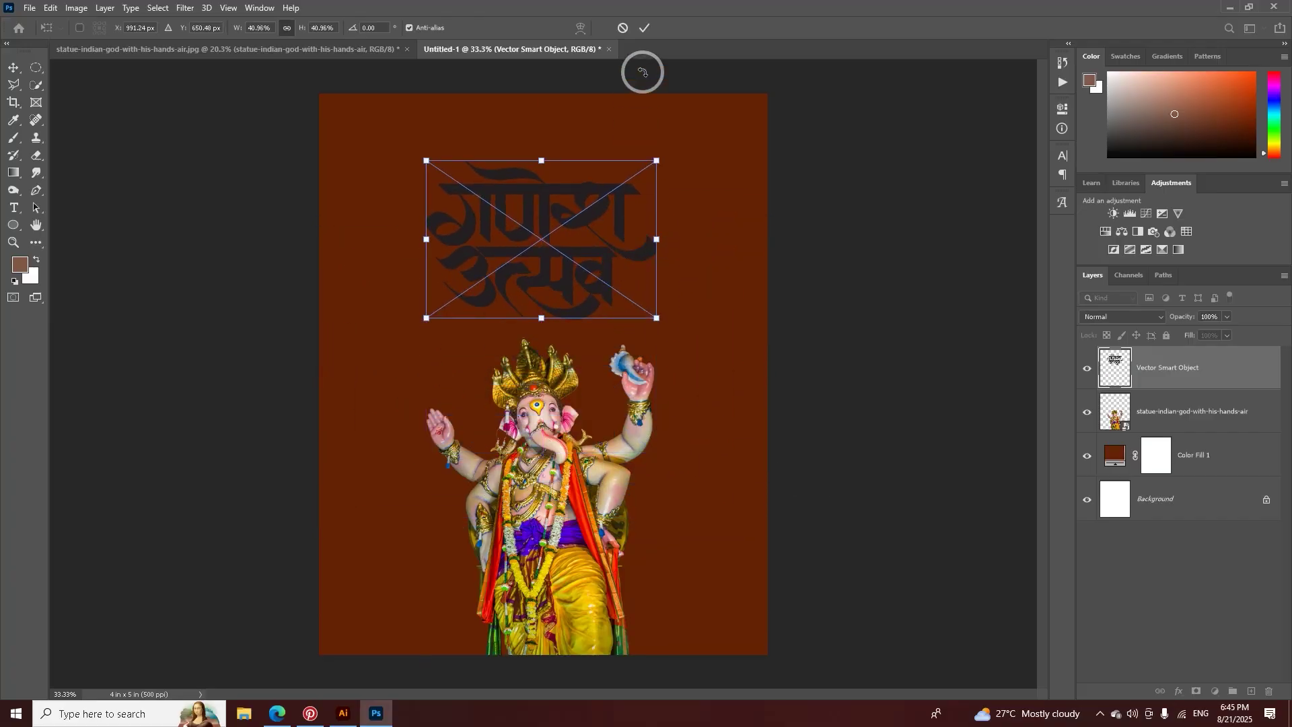
{"action": "left_click", "coordinate": [645, 31]}
{"action": "mouse_move", "coordinate": [605, 202]}
{"action": "left_mouse_down"}
{"action": "mouse_move", "coordinate": [607, 216]}
{"action": "mouse_move", "coordinate": [606, 181]}
{"action": "left_mouse_up"}
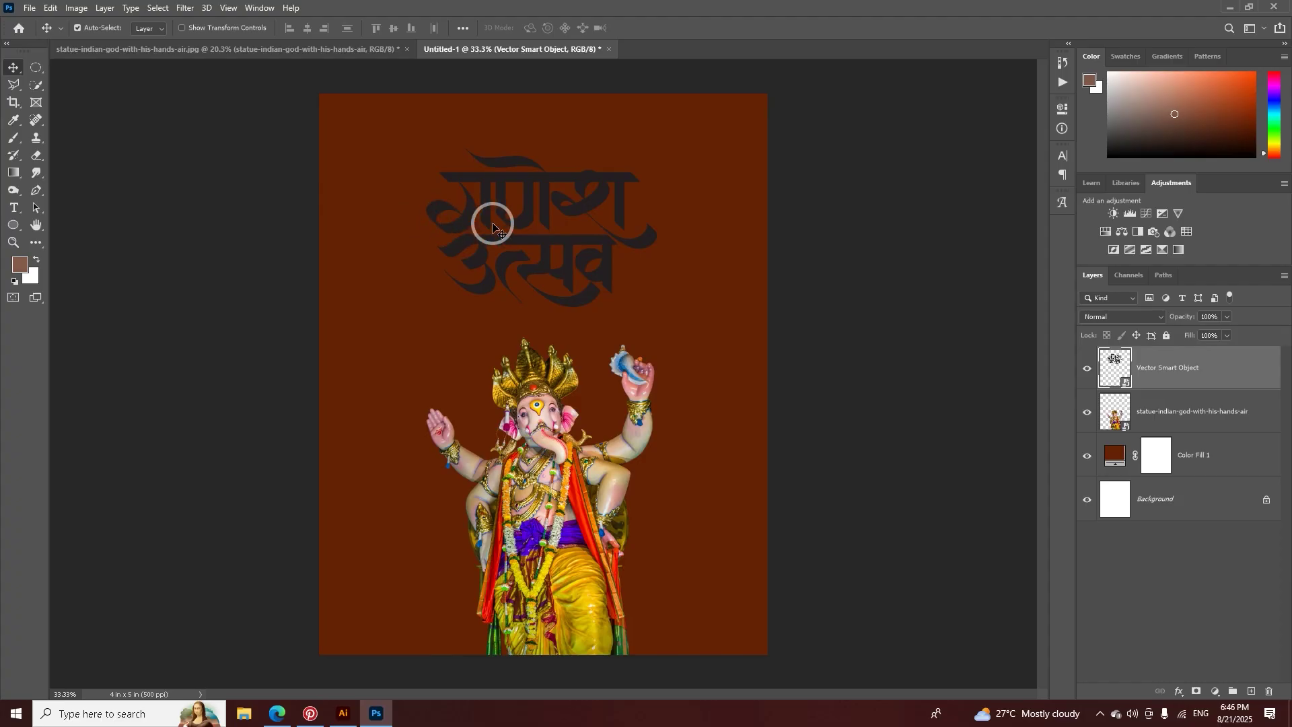
Step: Turn the "गणेश उत्सव" lettering white with a Levels adjustment, setting the black output level to 255
{"action": "key", "text": "ctrl+l"}
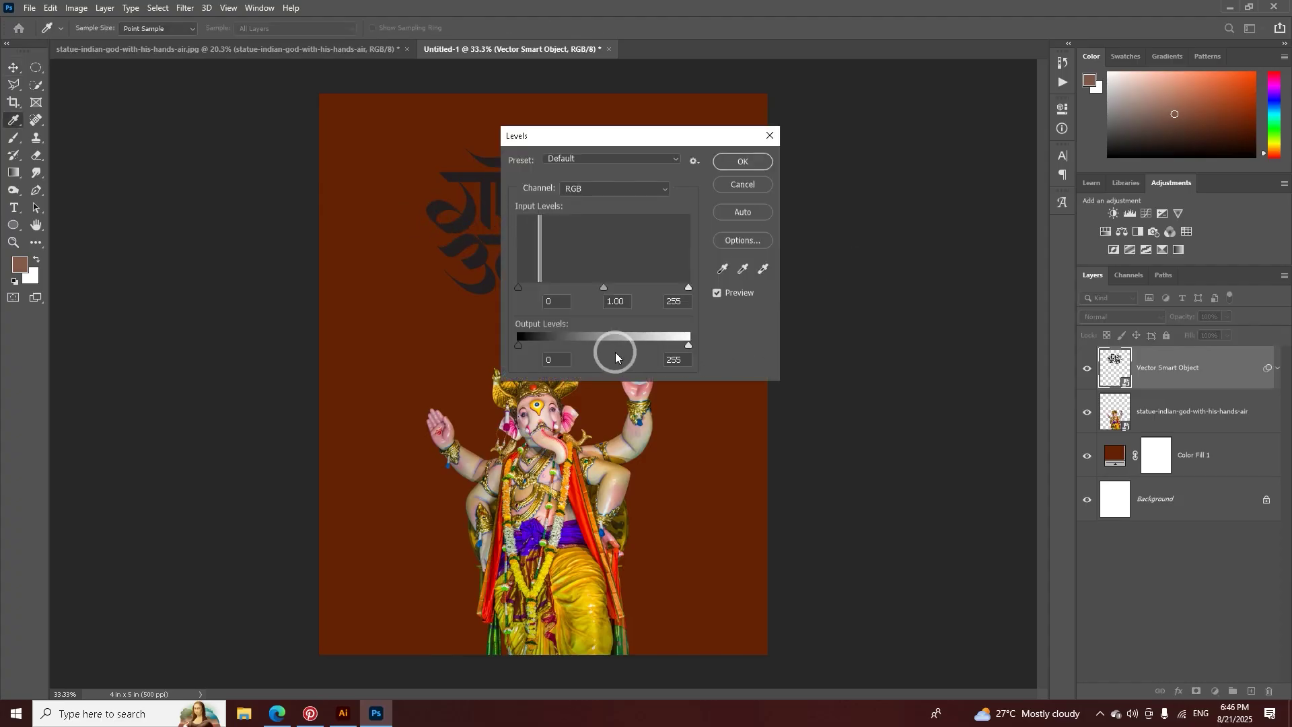
{"action": "left_click_drag", "start_coordinate": [527, 345], "coordinate": [705, 345]}
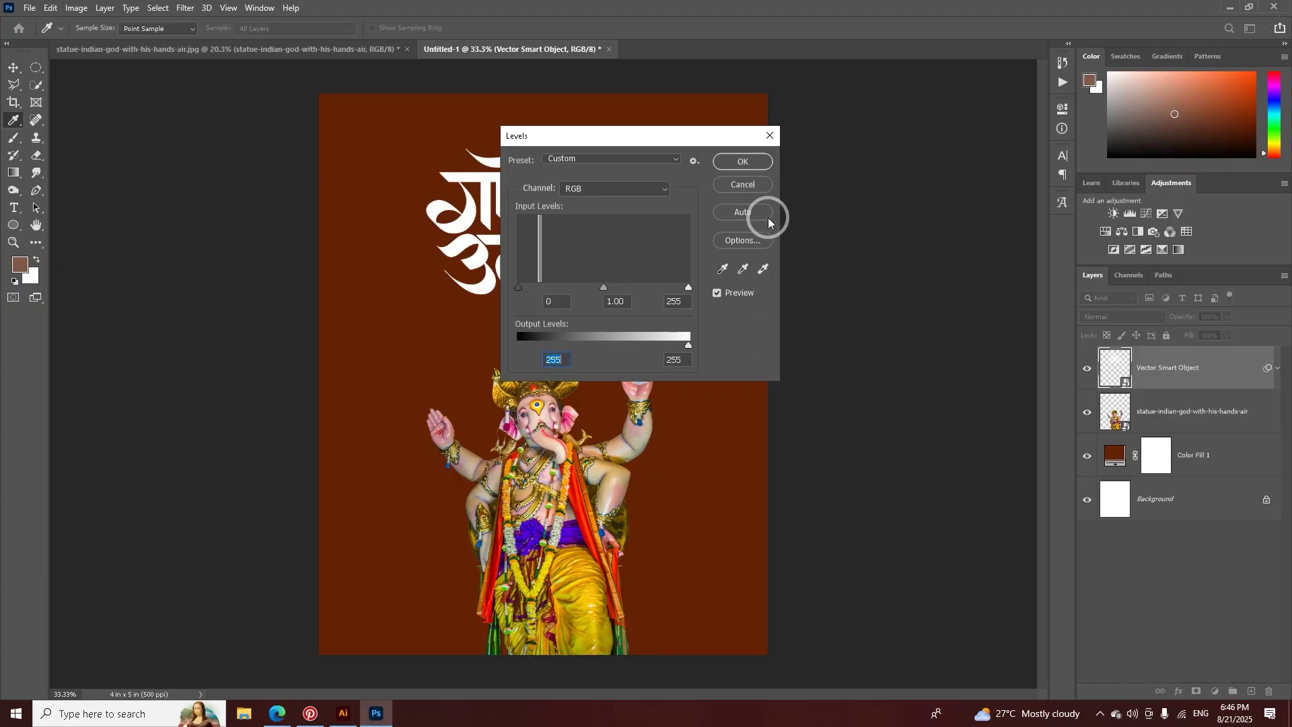
{"action": "left_click", "coordinate": [743, 161]}
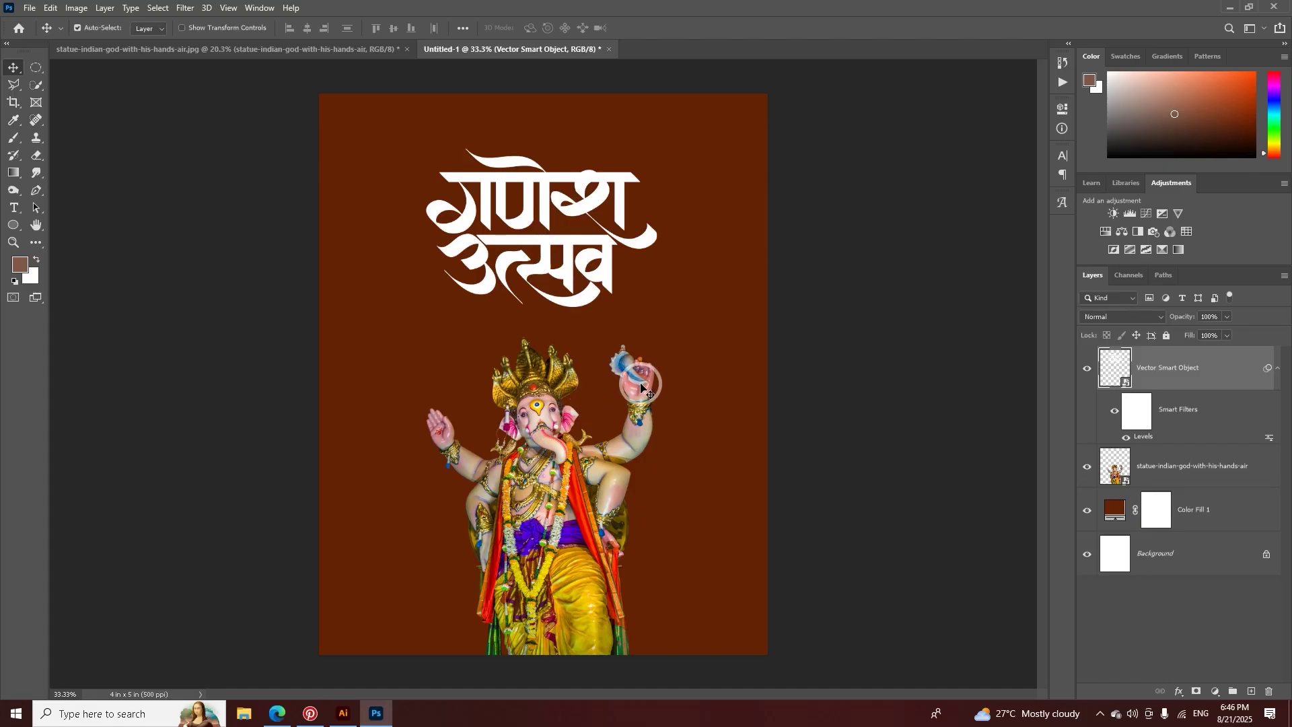
{"action": "left_click", "coordinate": [342, 715]}
{"action": "left_click", "coordinate": [440, 535]}
{"action": "scroll", "coordinate": [440, 535], "scroll_direction": "up", "scroll_amount": 5}
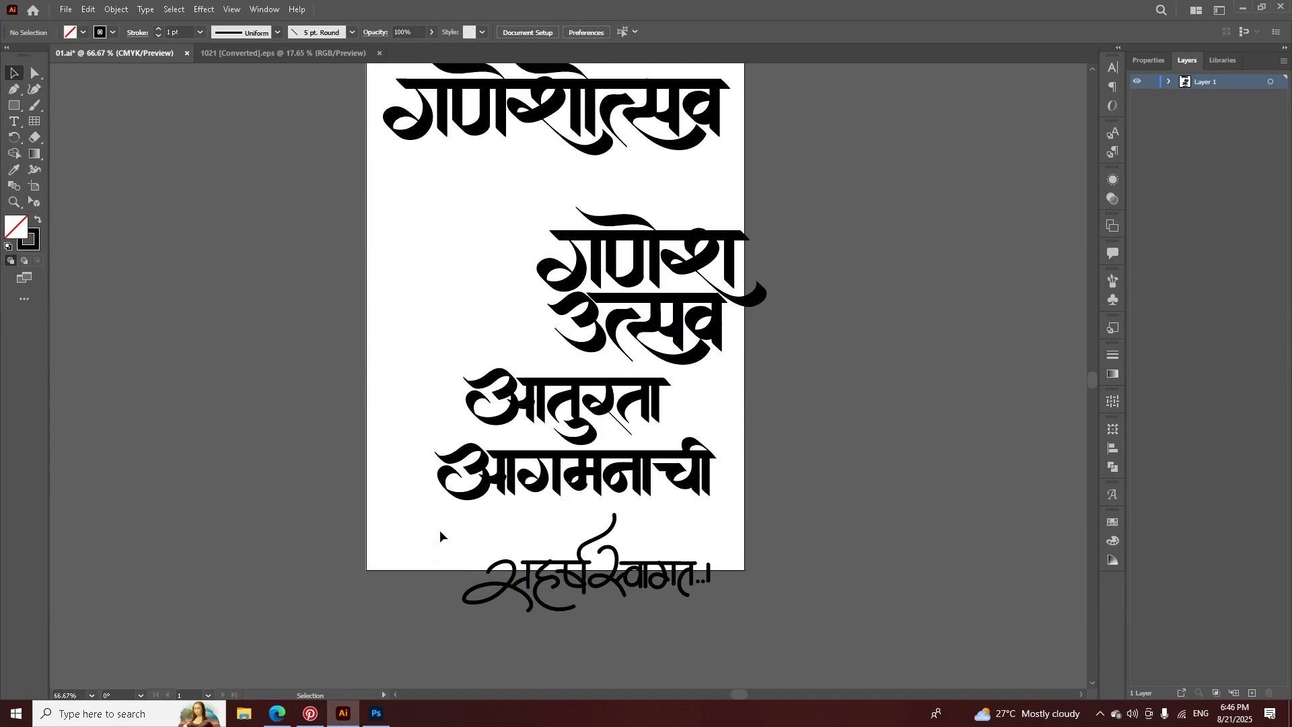
{"action": "scroll", "coordinate": [646, 269], "scroll_direction": "down", "scroll_amount": 3}
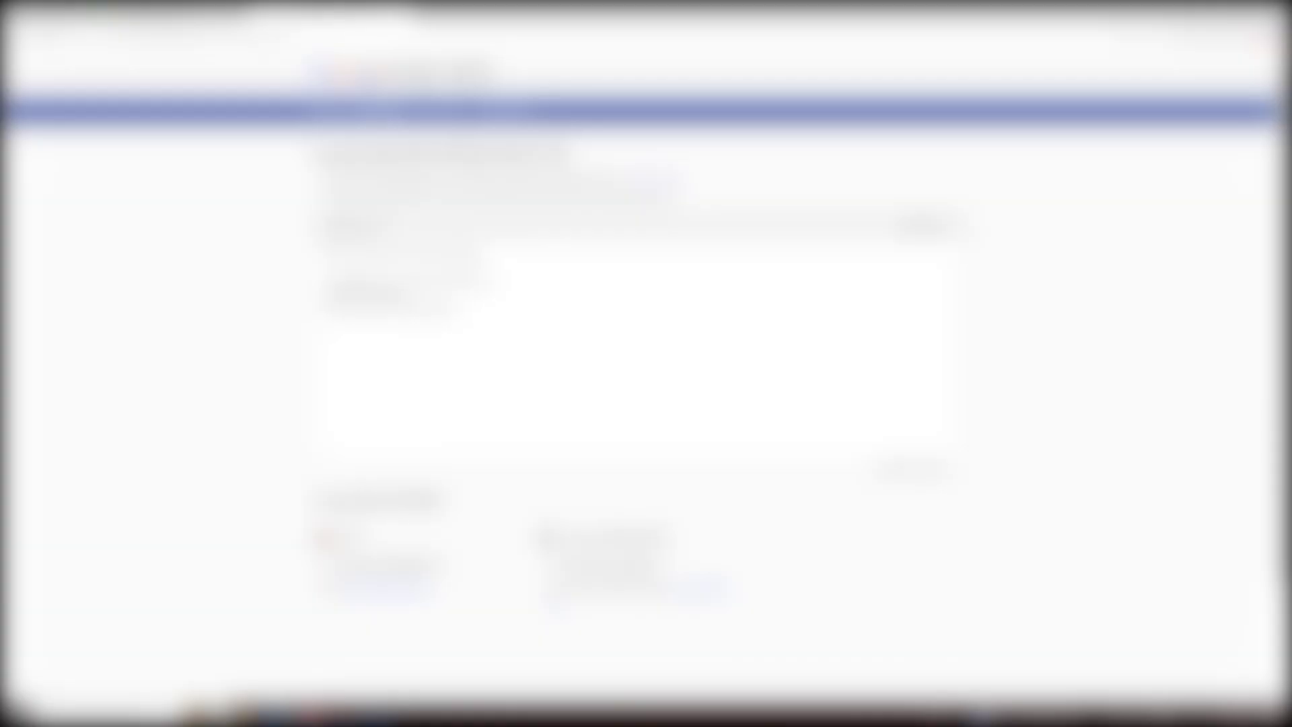
Step: Try transliterating "nimit" into Marathi below the existing text in Google Input Tools, and discard the entry
{"action": "key", "text": "ctrl+a"}
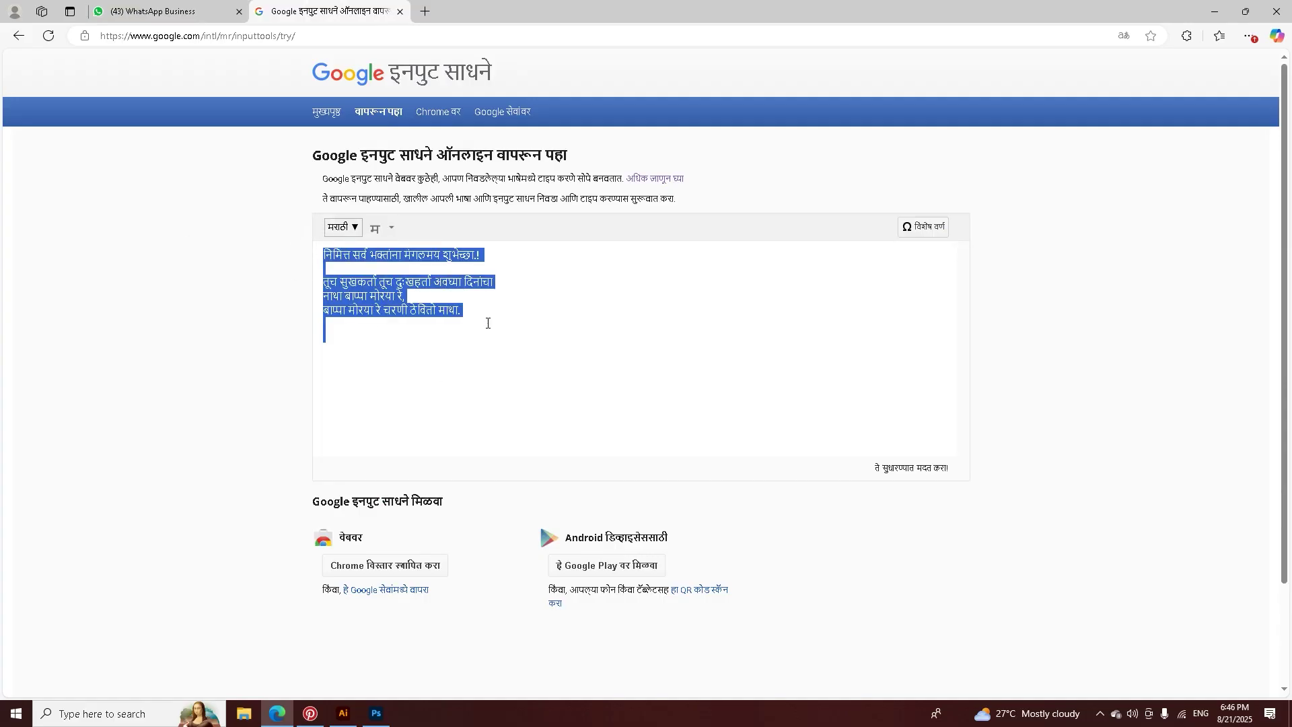
{"action": "left_click", "coordinate": [488, 323]}
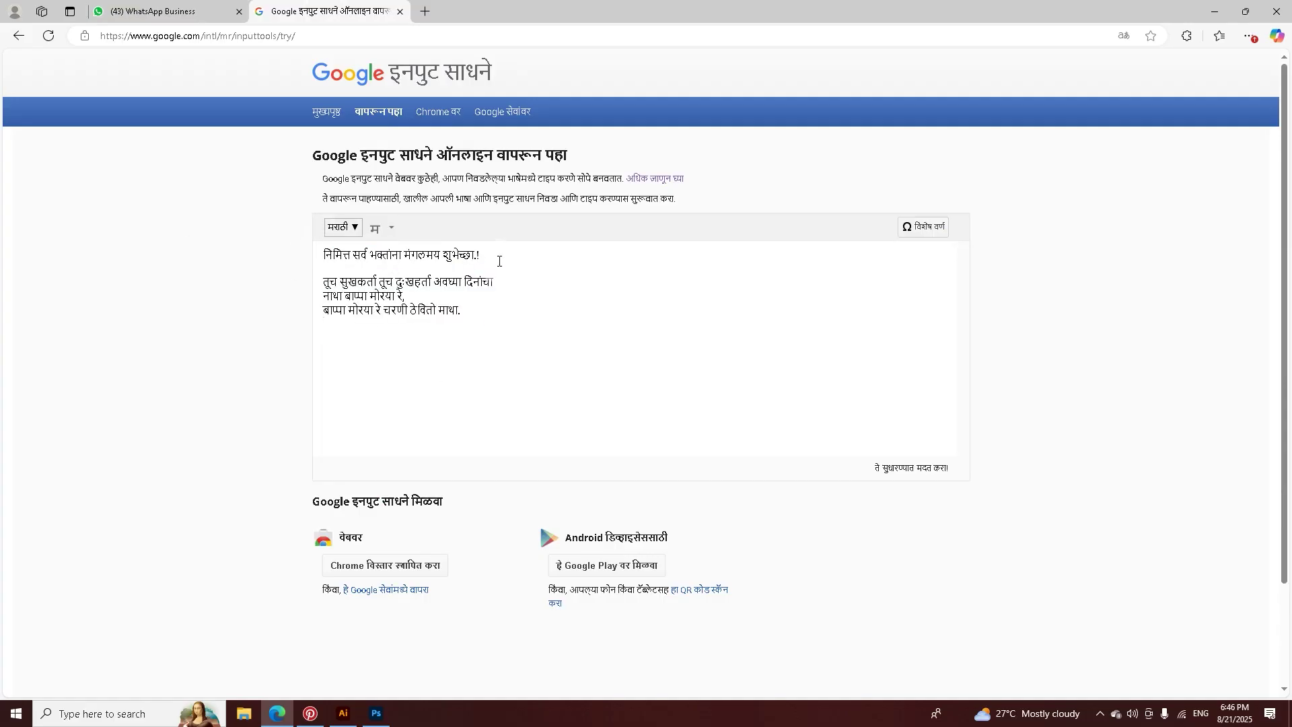
{"action": "left_click_drag", "start_coordinate": [402, 258], "coordinate": [320, 256]}
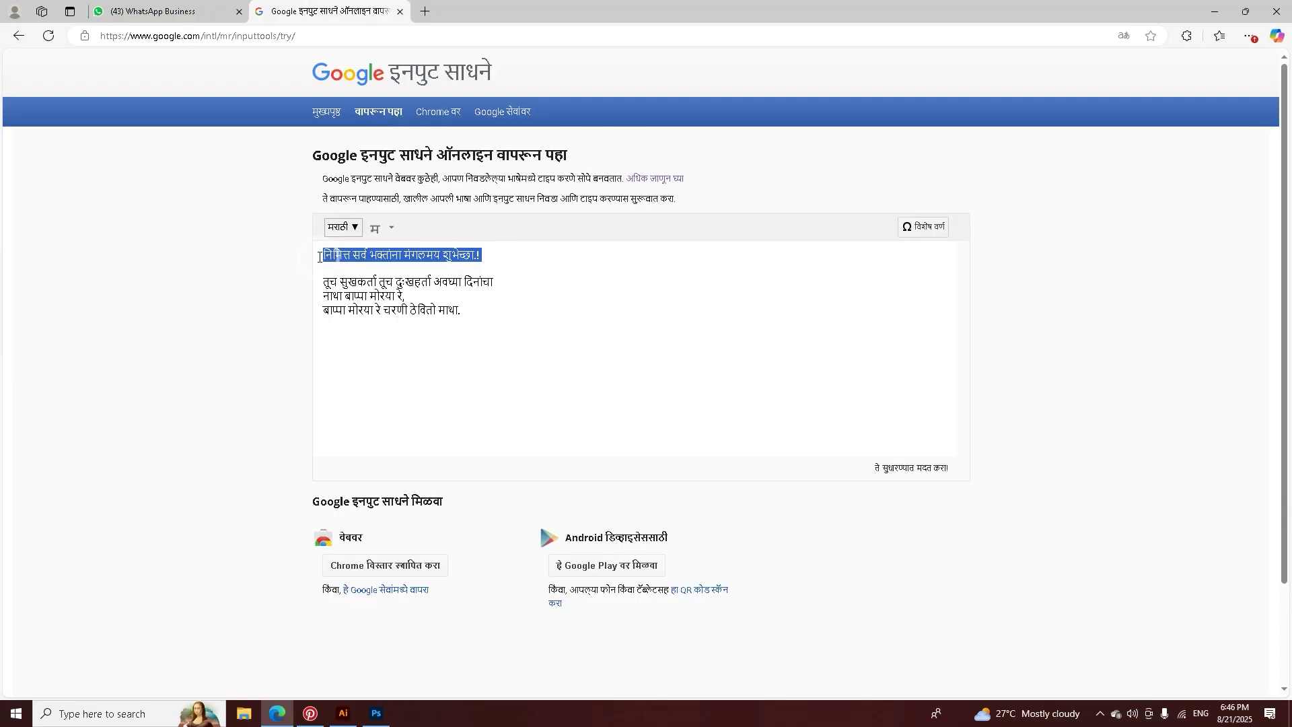
{"action": "left_click", "coordinate": [516, 378]}
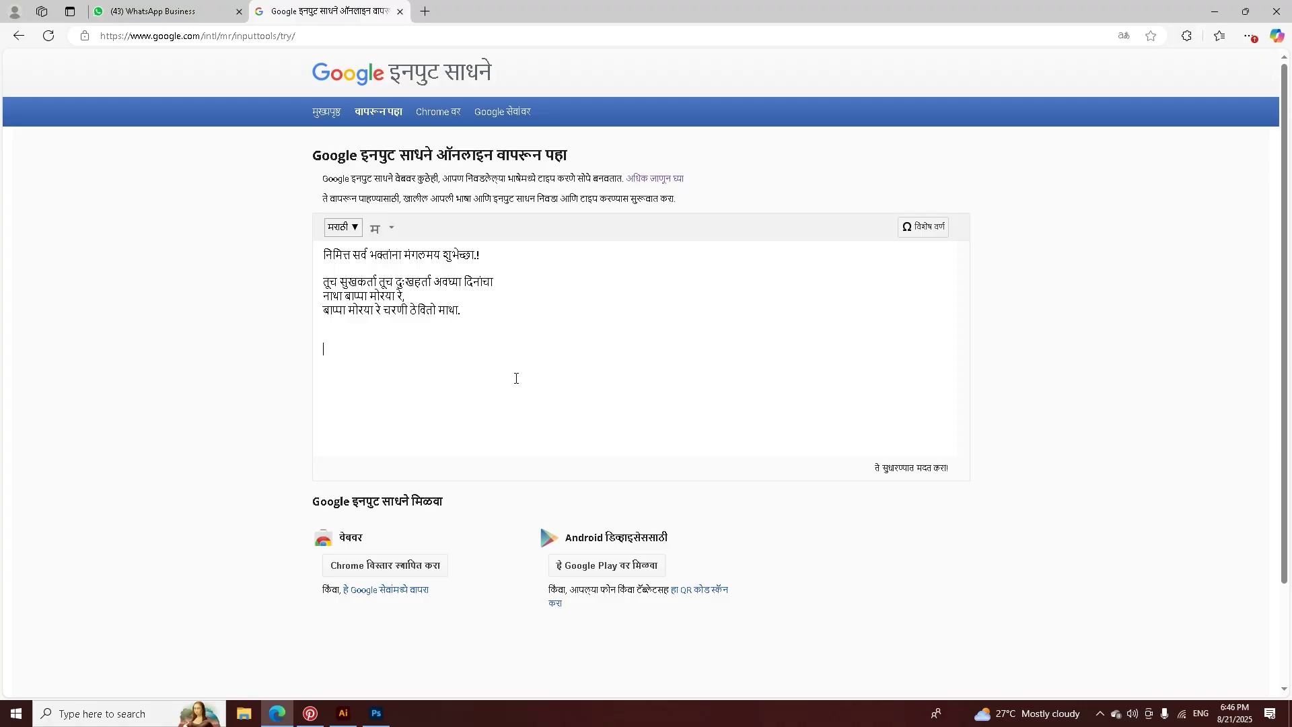
{"action": "type", "text": "nimit"}
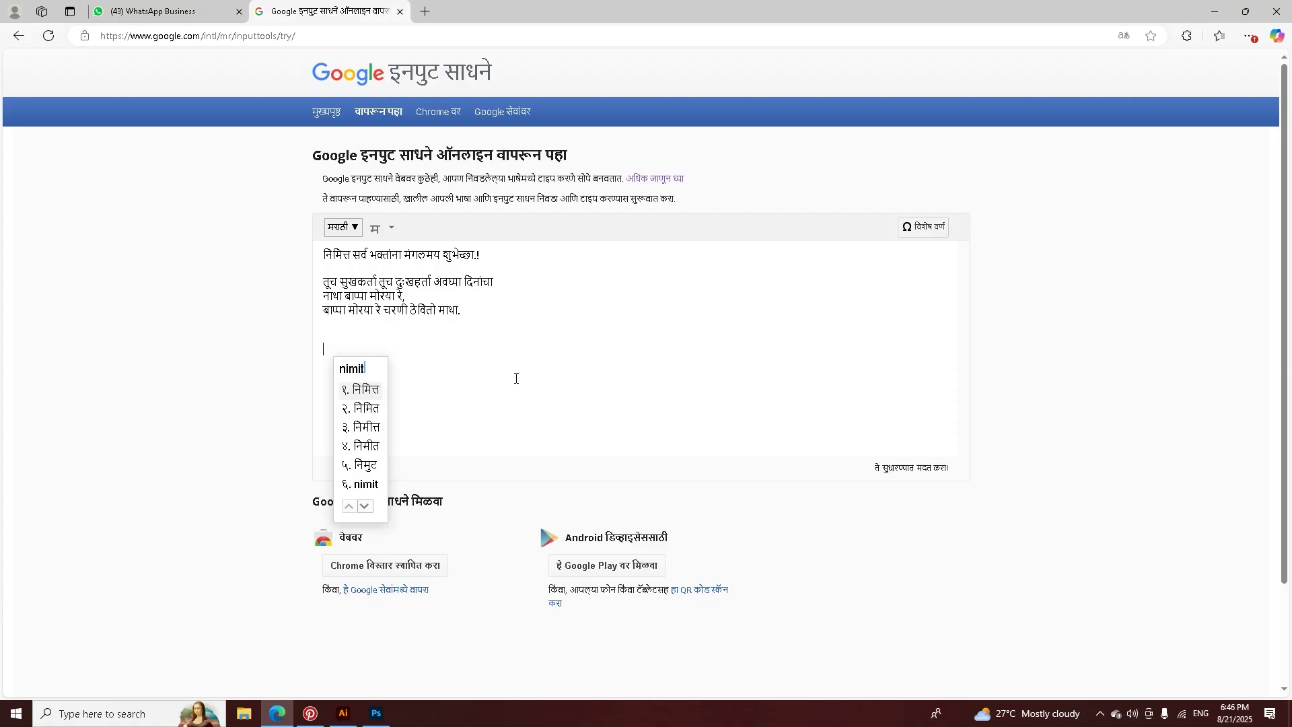
{"action": "key", "text": "Return"}
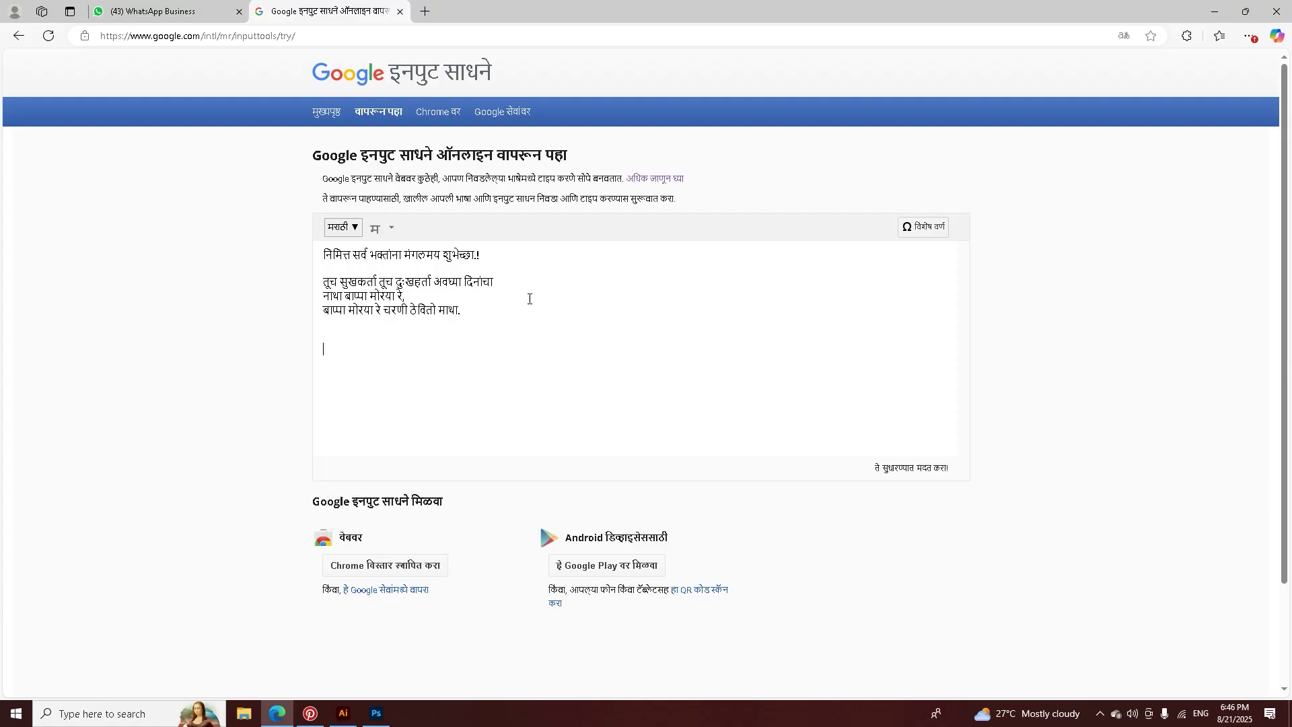
Step: Copy the line "निमित्त सर्व भक्तांना मंगलमय शुभेच्छा.!" and paste it into the Photoshop poster as a text layer
{"action": "left_click_drag", "start_coordinate": [515, 259], "coordinate": [288, 260]}
{"action": "key", "text": "ctrl+c"}
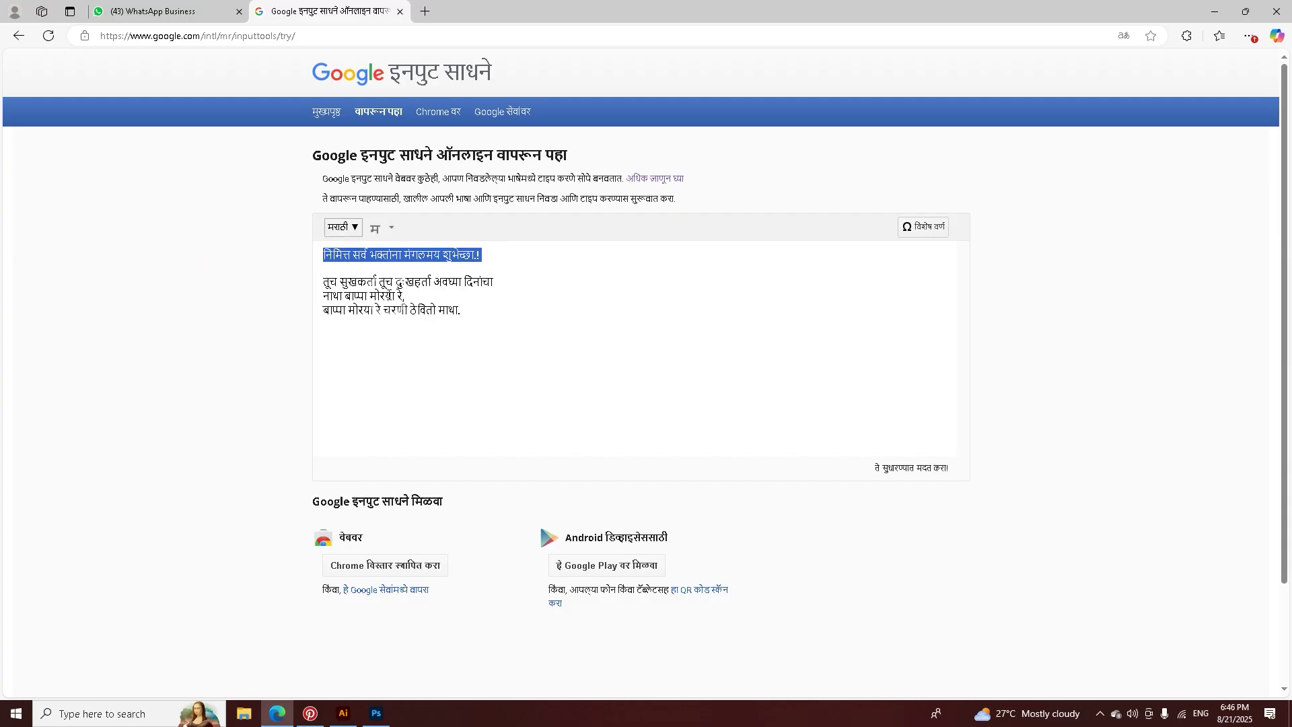
{"action": "left_click", "coordinate": [394, 713]}
{"action": "left_click", "coordinate": [14, 207]}
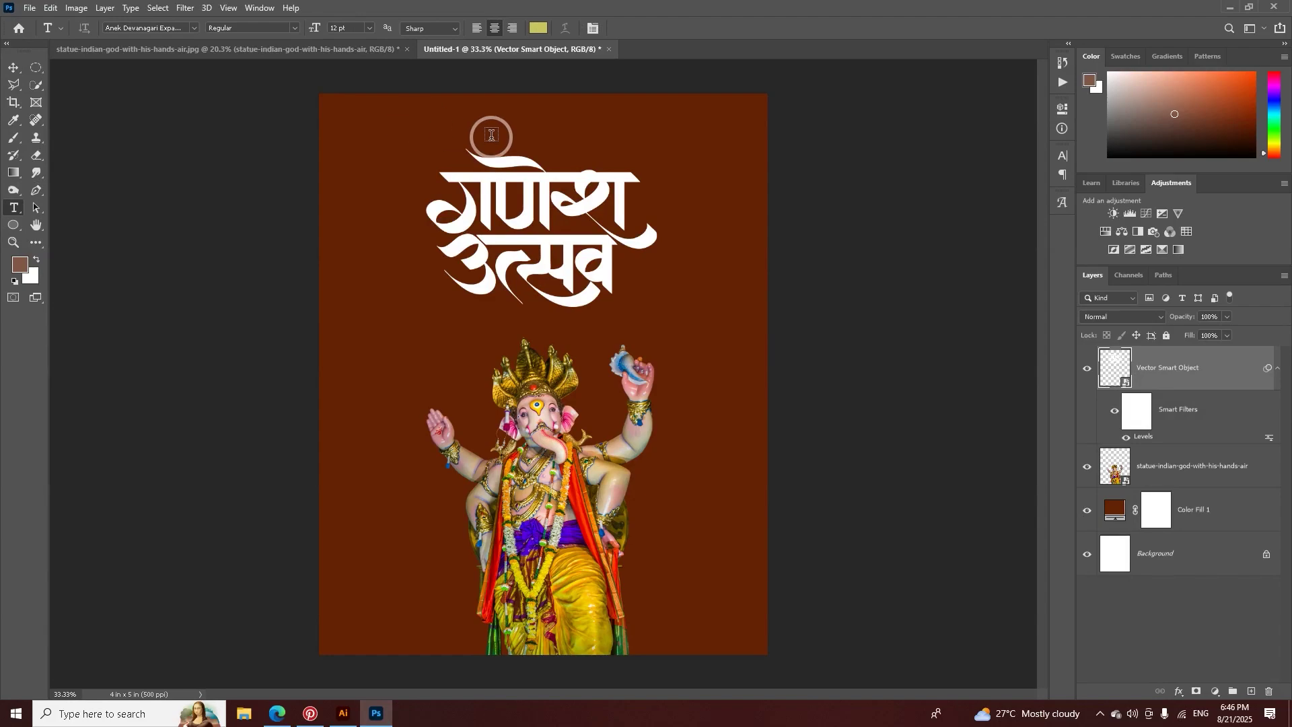
{"action": "left_click", "coordinate": [493, 137]}
{"action": "key", "text": "ctrl+v"}
{"action": "key", "text": "ctrl+a"}
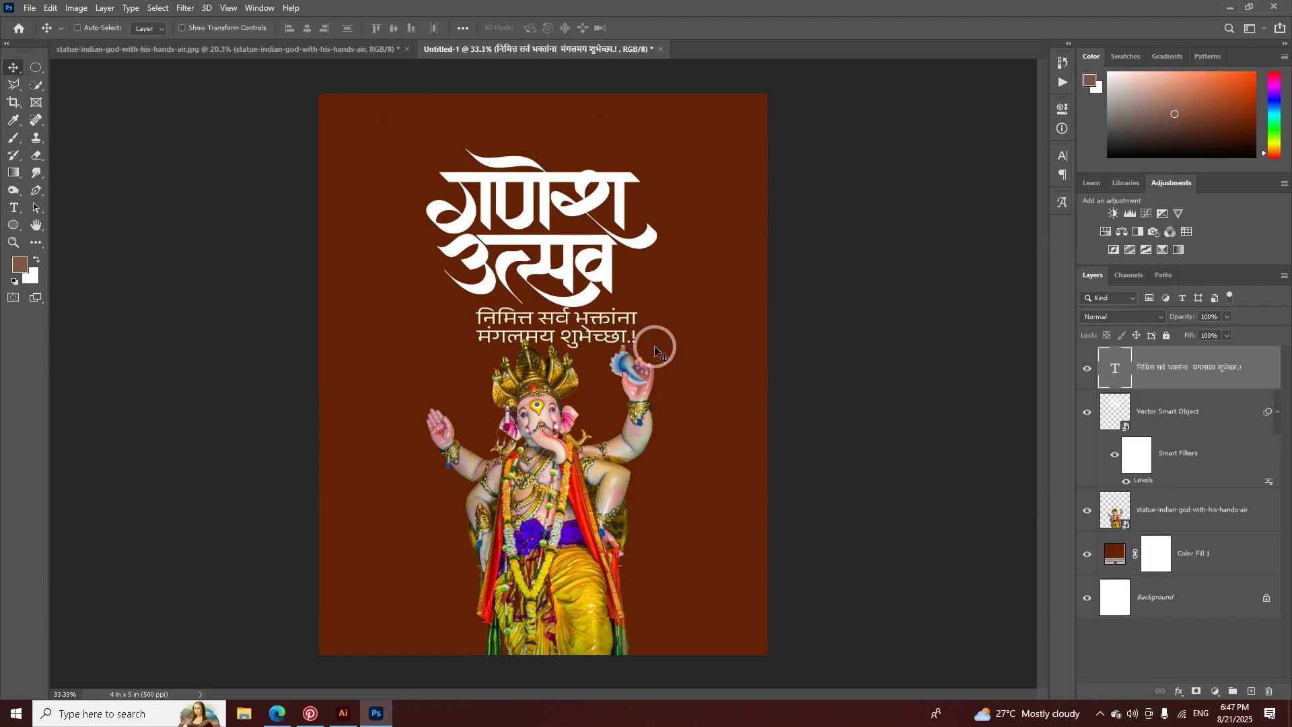
Step: Scale the two-line greeting text down to 68.47% below the "गणेश उत्सव" lettering
{"action": "left_click_drag", "start_coordinate": [657, 340], "coordinate": [590, 340]}
{"action": "left_click", "coordinate": [666, 28]}
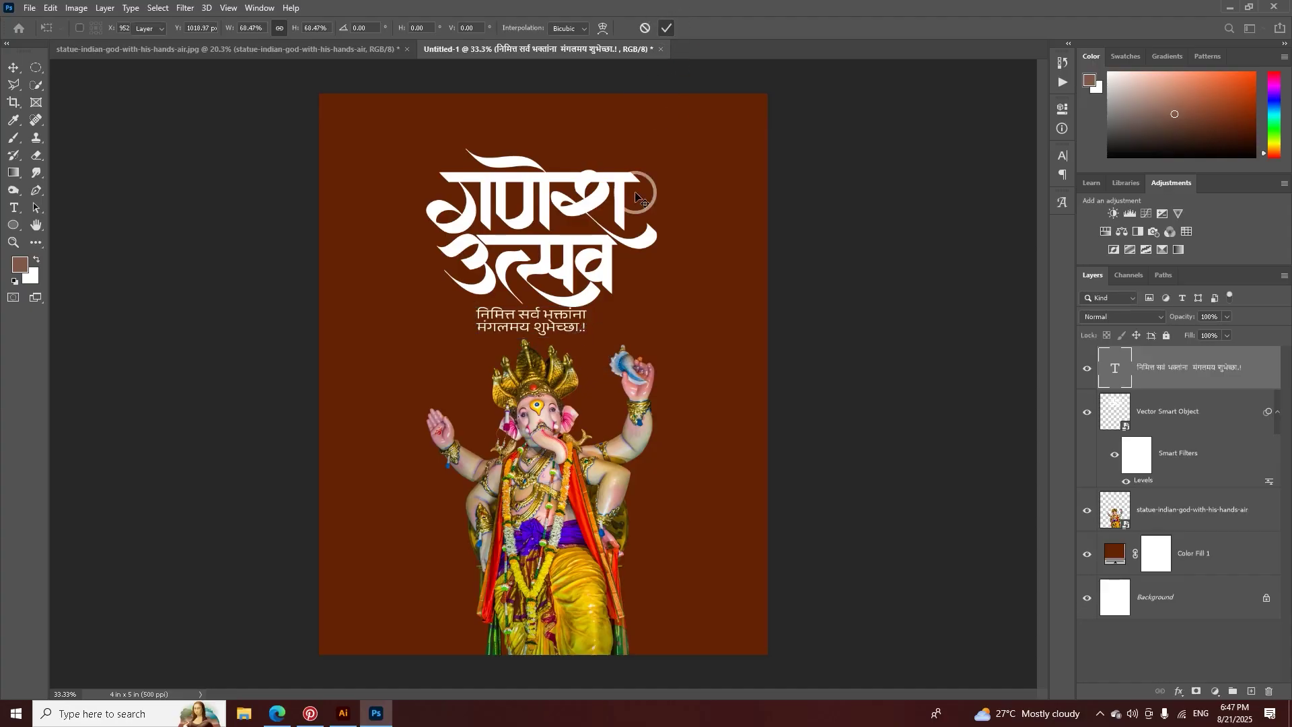
{"action": "double_click", "coordinate": [567, 327]}
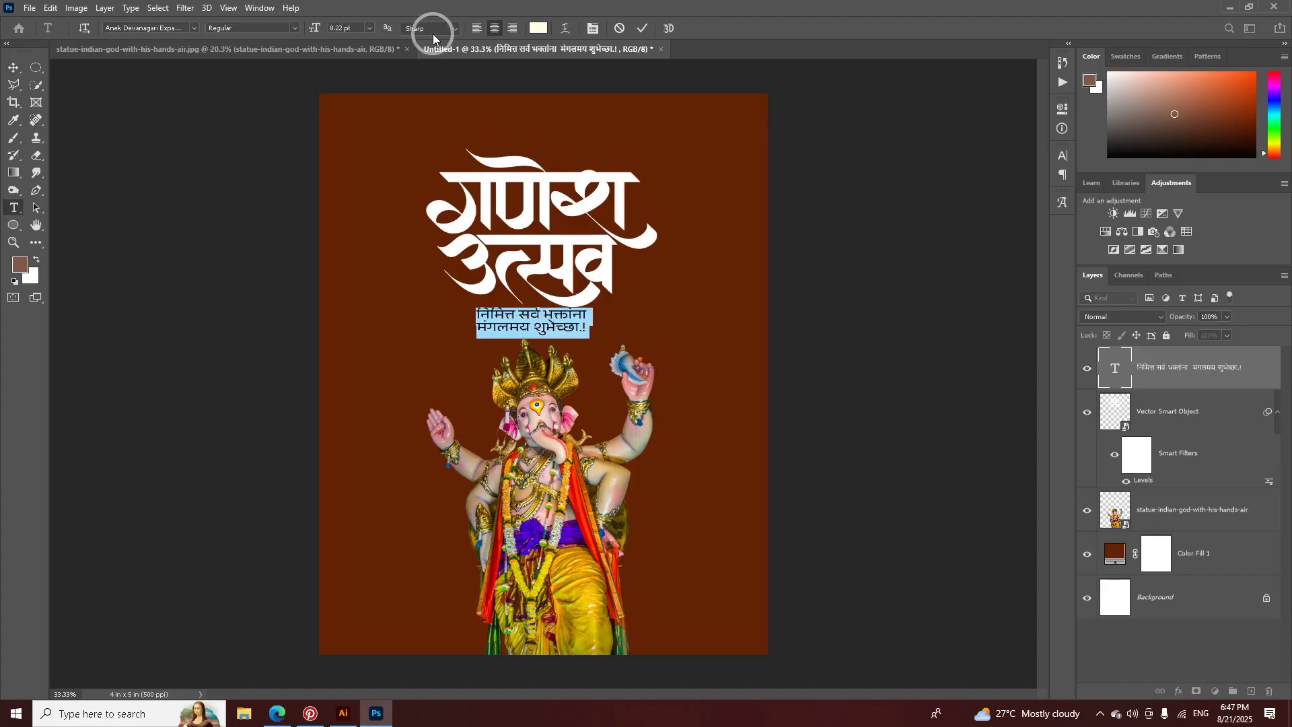
{"action": "left_click", "coordinate": [640, 29]}
Step: Move the statue down slightly to leave more space below the greeting text
{"action": "left_click", "coordinate": [573, 274]}
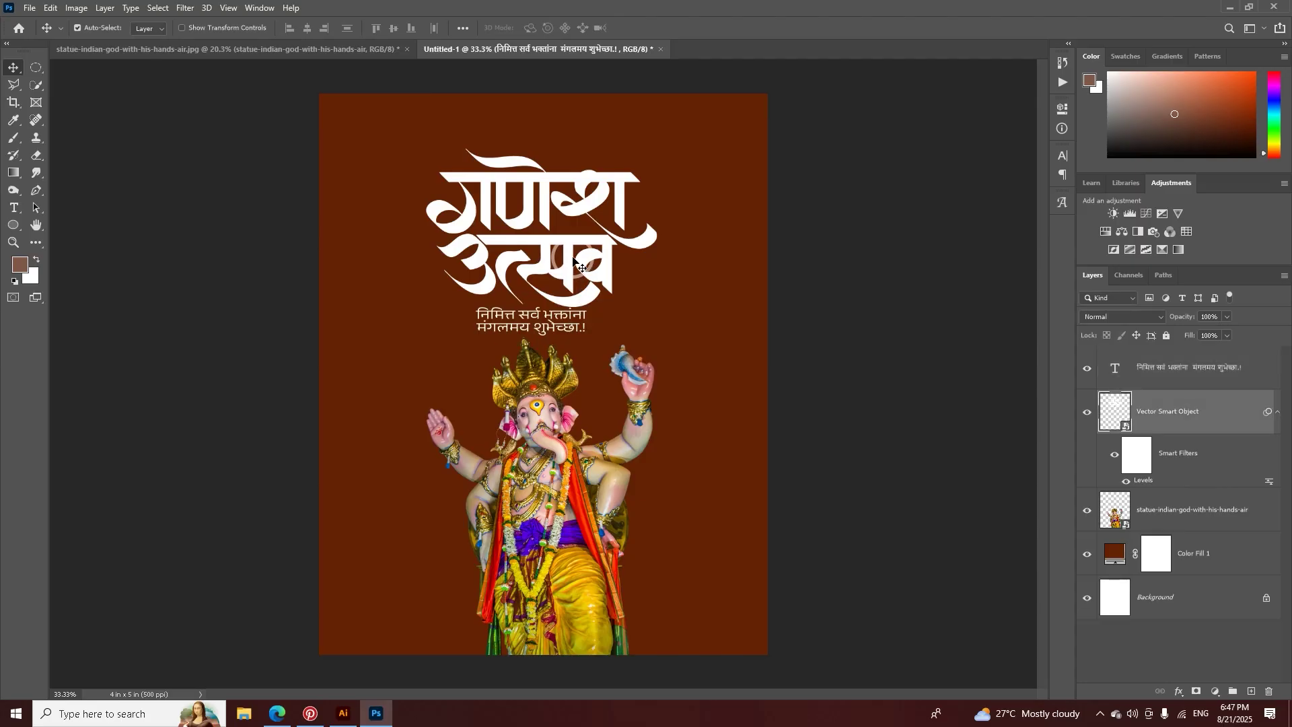
{"action": "scroll", "coordinate": [544, 372], "scroll_direction": "down", "scroll_amount": 2}
{"action": "left_click_drag", "start_coordinate": [556, 427], "coordinate": [556, 451]}
Step: Skew the "गणेश उत्सव" lettering so it slopes gently upward to the right, slightly larger and lower on the canvas
{"action": "left_click", "coordinate": [572, 283], "text": "ctrl"}
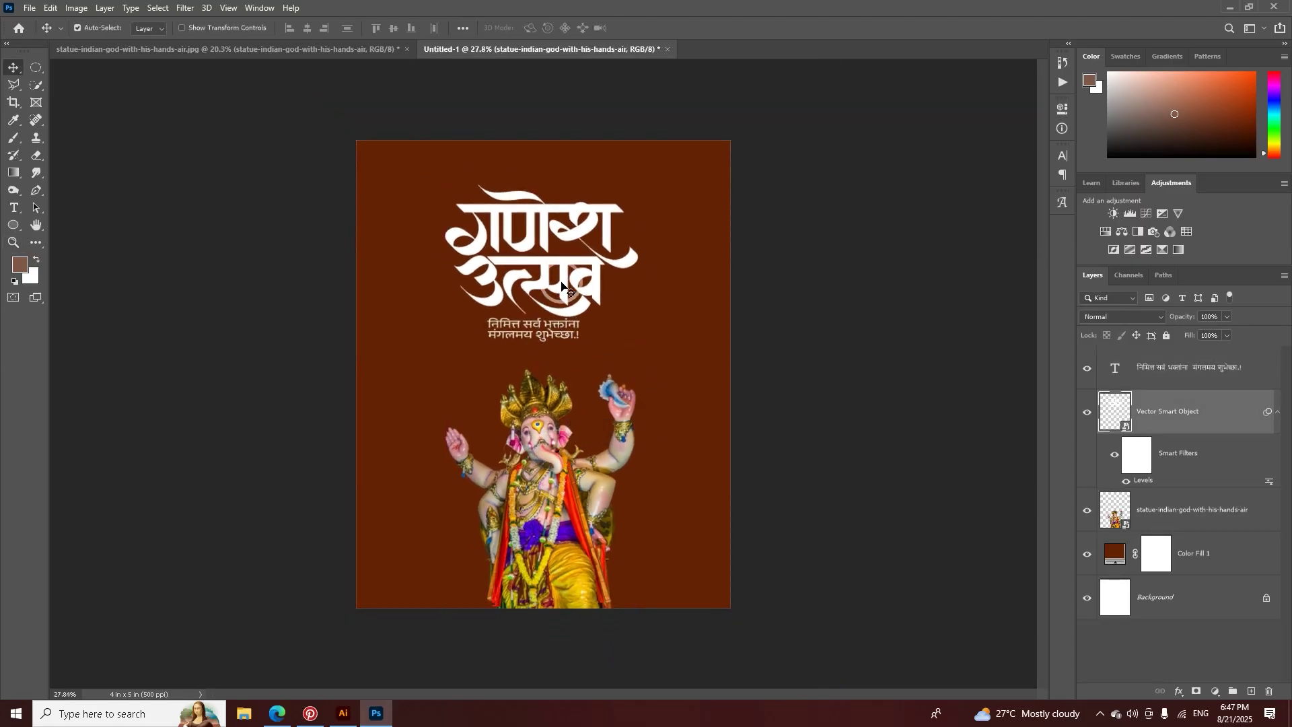
{"action": "key", "text": "ctrl+t"}
{"action": "key", "text": "Return"}
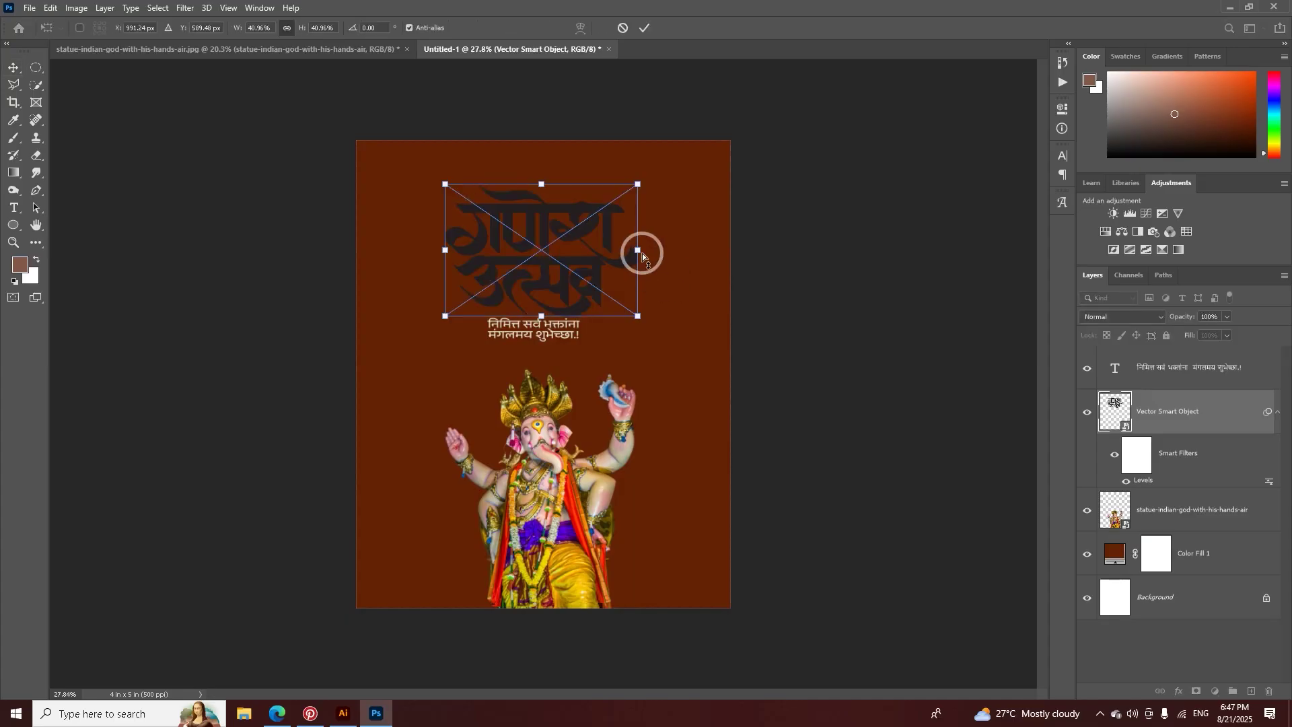
{"action": "left_click_drag", "start_coordinate": [640, 251], "coordinate": [652, 316]}
{"action": "key", "text": "ctrl+t"}
{"action": "key", "text": "Return"}
{"action": "left_click_drag", "start_coordinate": [537, 179], "coordinate": [539, 189]}
{"action": "left_click", "coordinate": [646, 32]}
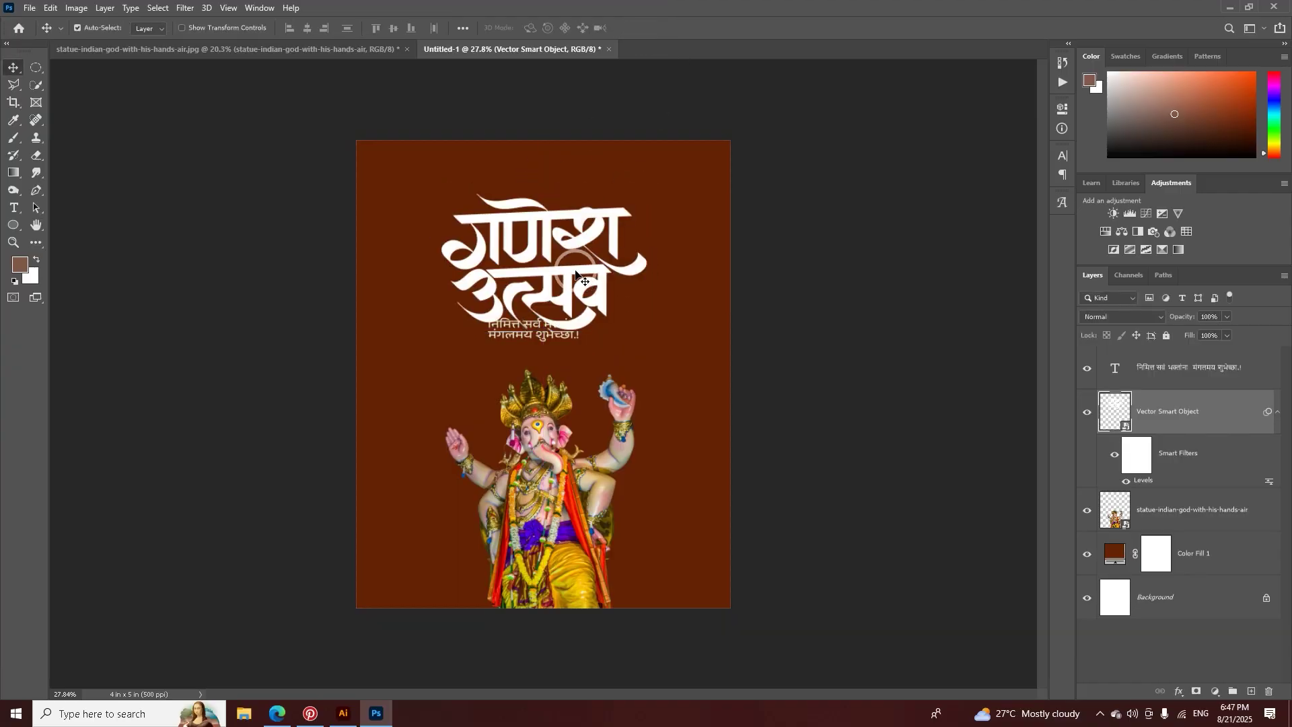
Step: Move the two-line greeting text down slightly so it sits clear of the lettering above the statue
{"action": "scroll", "coordinate": [572, 256], "scroll_direction": "up", "scroll_amount": 4}
{"action": "left_click_drag", "start_coordinate": [532, 431], "coordinate": [541, 445]}
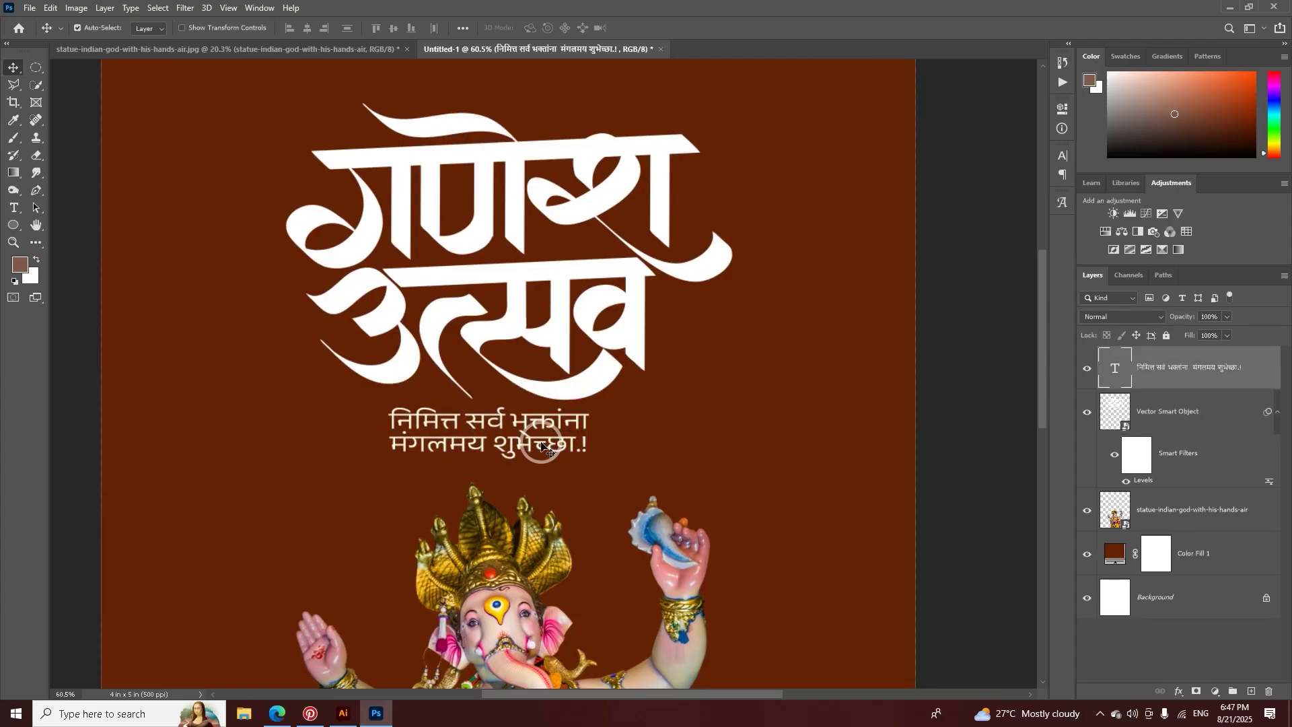
{"action": "double_click", "coordinate": [542, 446]}
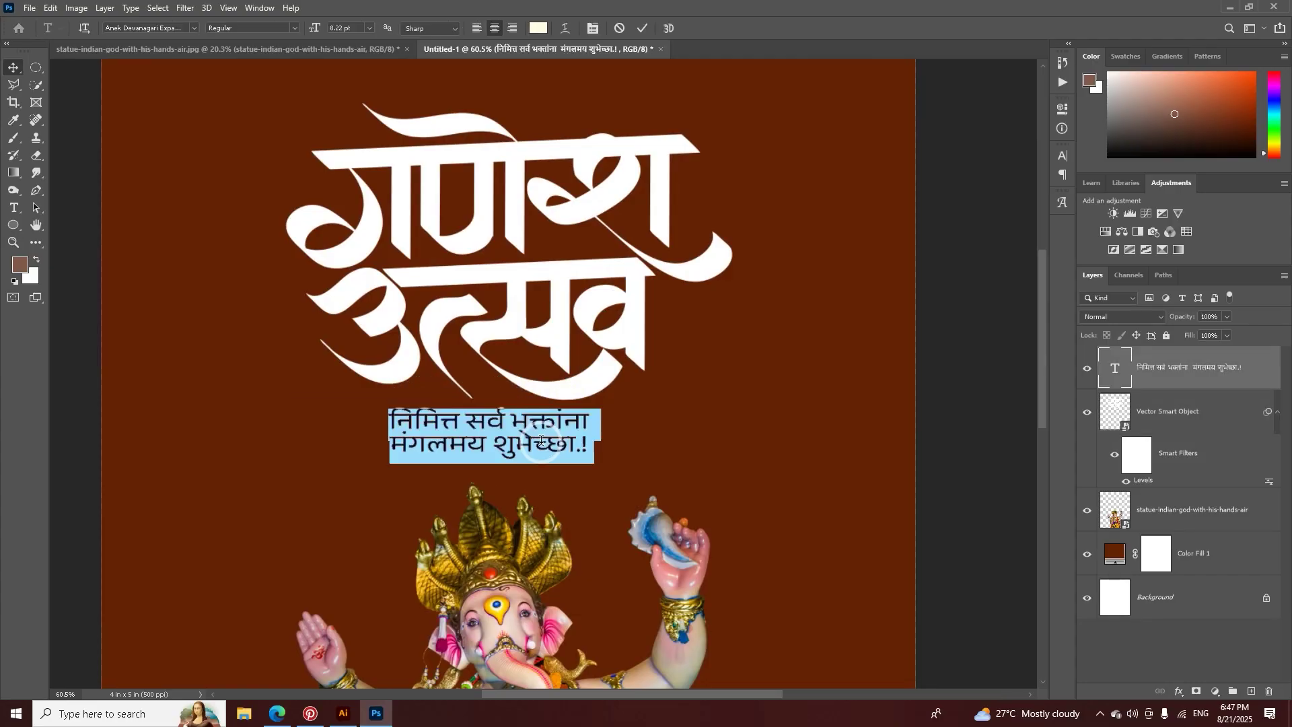
{"action": "left_click", "coordinate": [507, 413]}
{"action": "left_click", "coordinate": [642, 27]}
Step: Switch to the Google Input Tools page and copy the three-line verse beginning "तूच सुखकर्ता"
{"action": "left_click", "coordinate": [278, 712]}
{"action": "left_click_drag", "start_coordinate": [509, 321], "coordinate": [321, 289]}
{"action": "key", "text": "ctrl+c"}
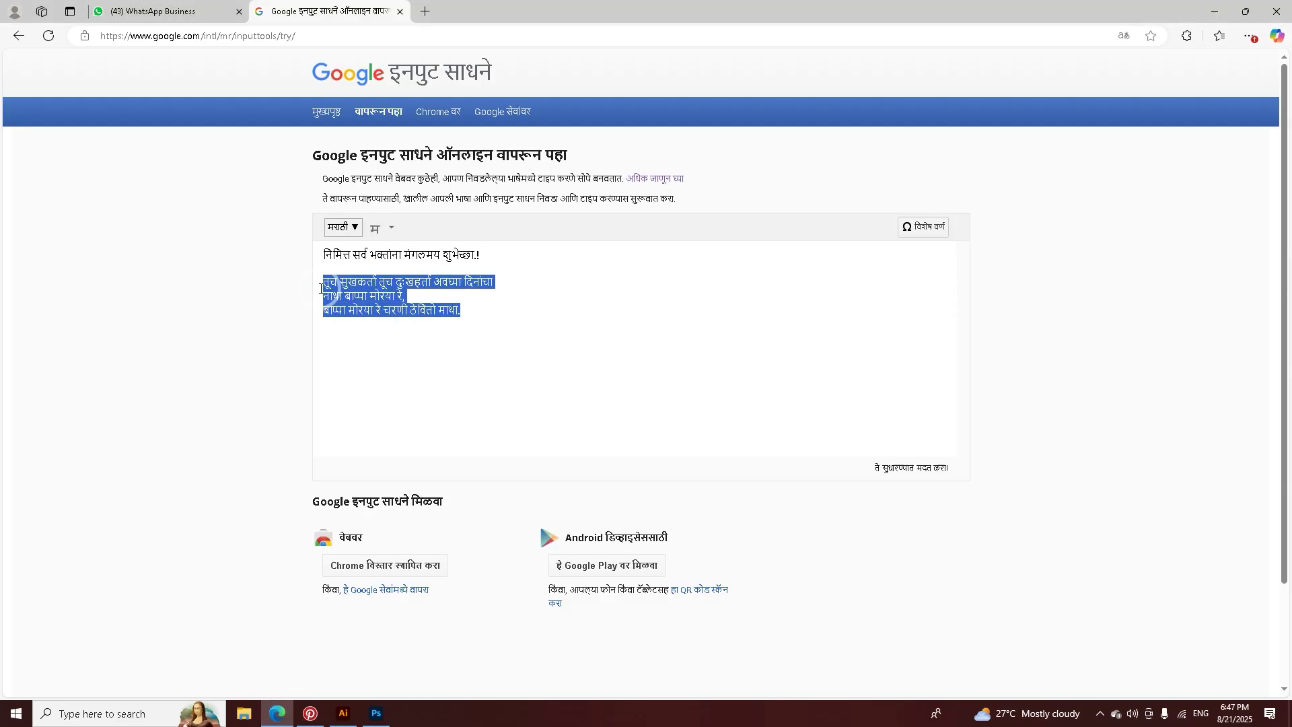
Step: Back in Photoshop, duplicate the greeting text and place the copy above the "गणेश उत्सव" lettering
{"action": "left_click", "coordinate": [375, 713]}
{"action": "scroll", "coordinate": [477, 350], "scroll_direction": "up", "scroll_amount": 2}
{"action": "scroll", "coordinate": [476, 350], "scroll_direction": "down", "scroll_amount": 4}
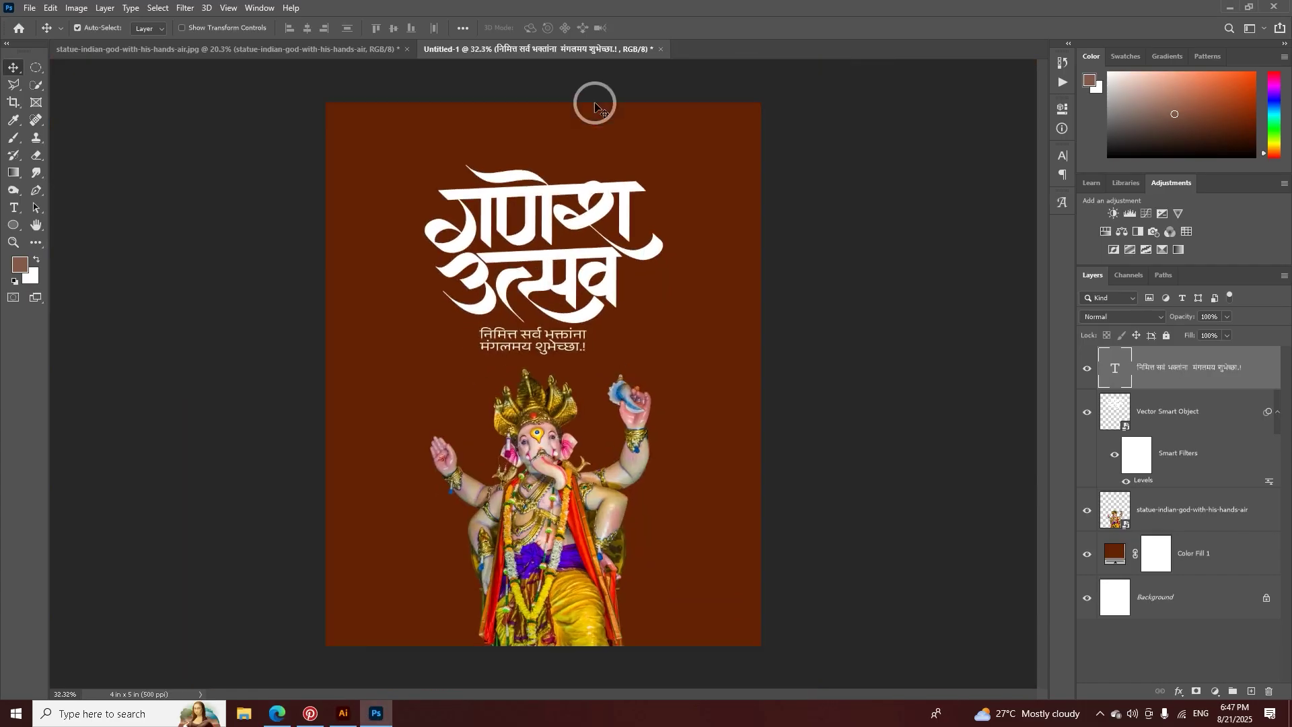
{"action": "scroll", "coordinate": [566, 247], "scroll_direction": "up", "scroll_amount": 1}
{"action": "left_click_drag", "start_coordinate": [572, 353], "coordinate": [631, 118]}
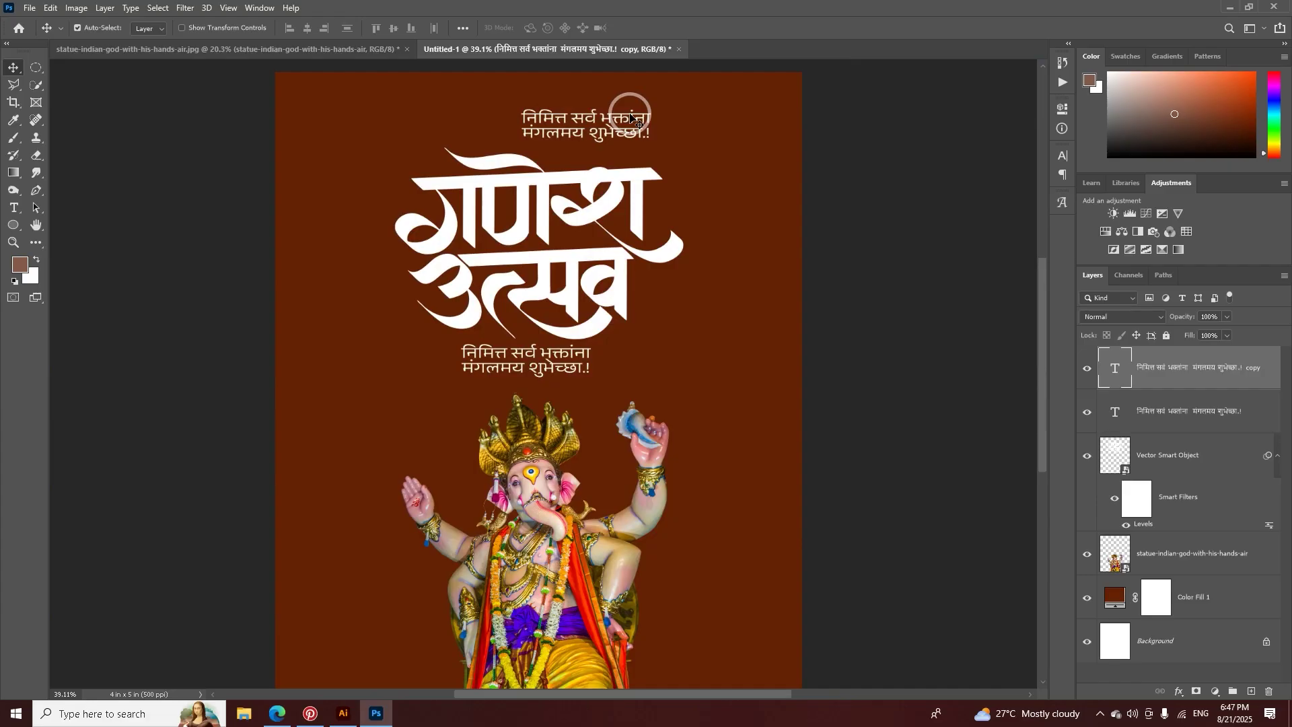
Step: Replace the duplicated greeting with the copied verse beginning "तूच सुखकर्ता" and scale the text to 60%
{"action": "double_click", "coordinate": [630, 118]}
{"action": "key", "text": "ctrl+a"}
{"action": "key", "text": "ctrl+v"}
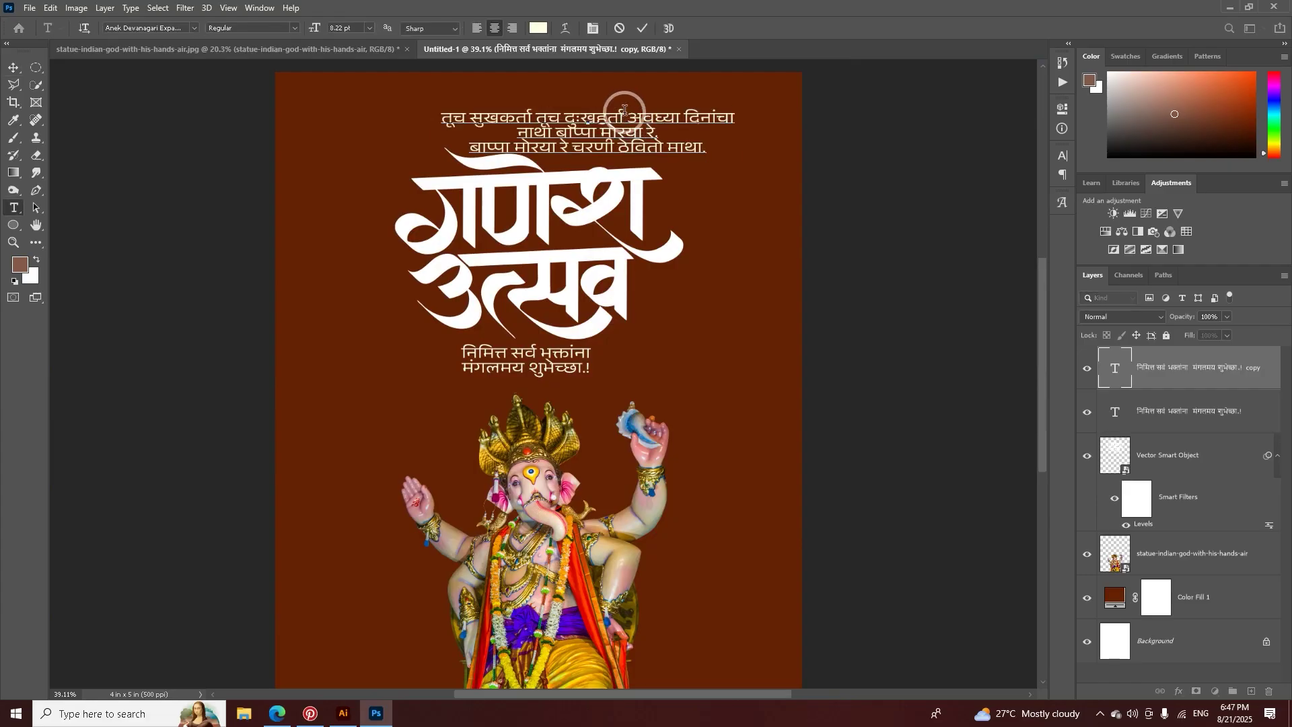
{"action": "key", "text": "ctrl+Return"}
{"action": "key", "text": "ctrl+t"}
{"action": "left_click_drag", "start_coordinate": [735, 153], "coordinate": [676, 147]}
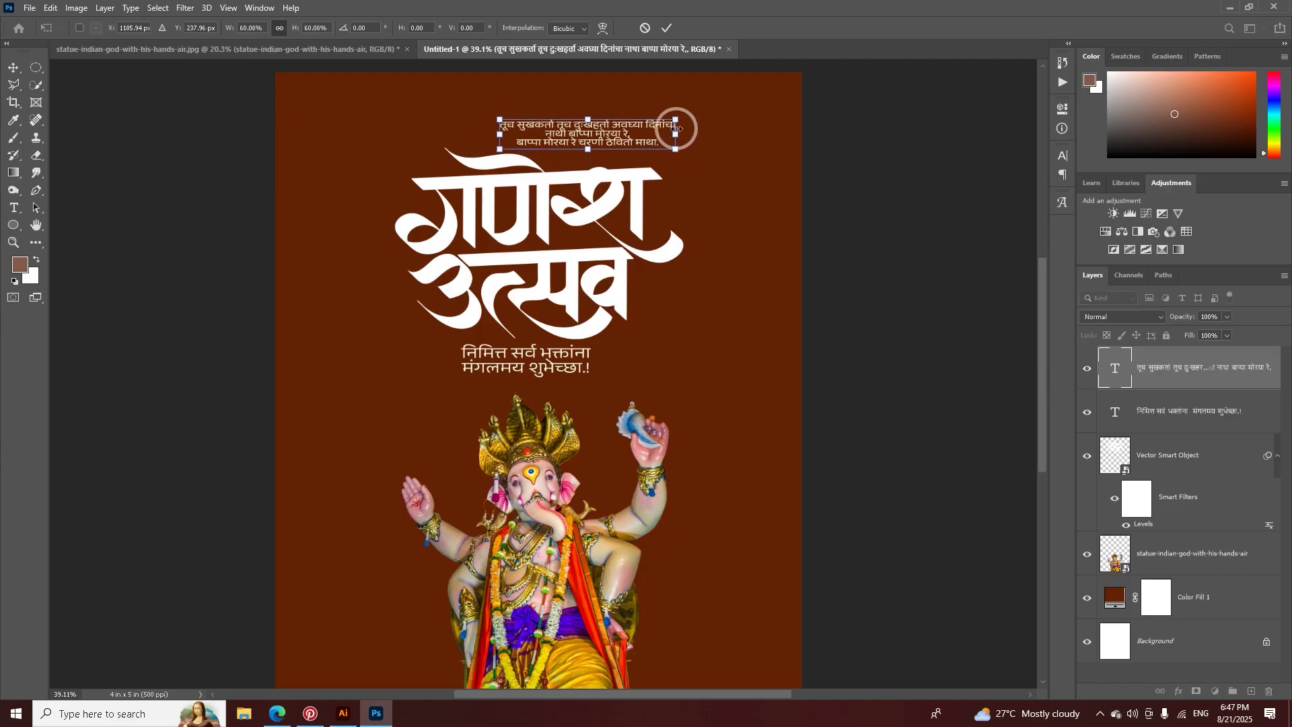
{"action": "left_click", "coordinate": [667, 27]}
{"action": "scroll", "coordinate": [660, 95], "scroll_direction": "up", "scroll_amount": 5, "text": "alt"}
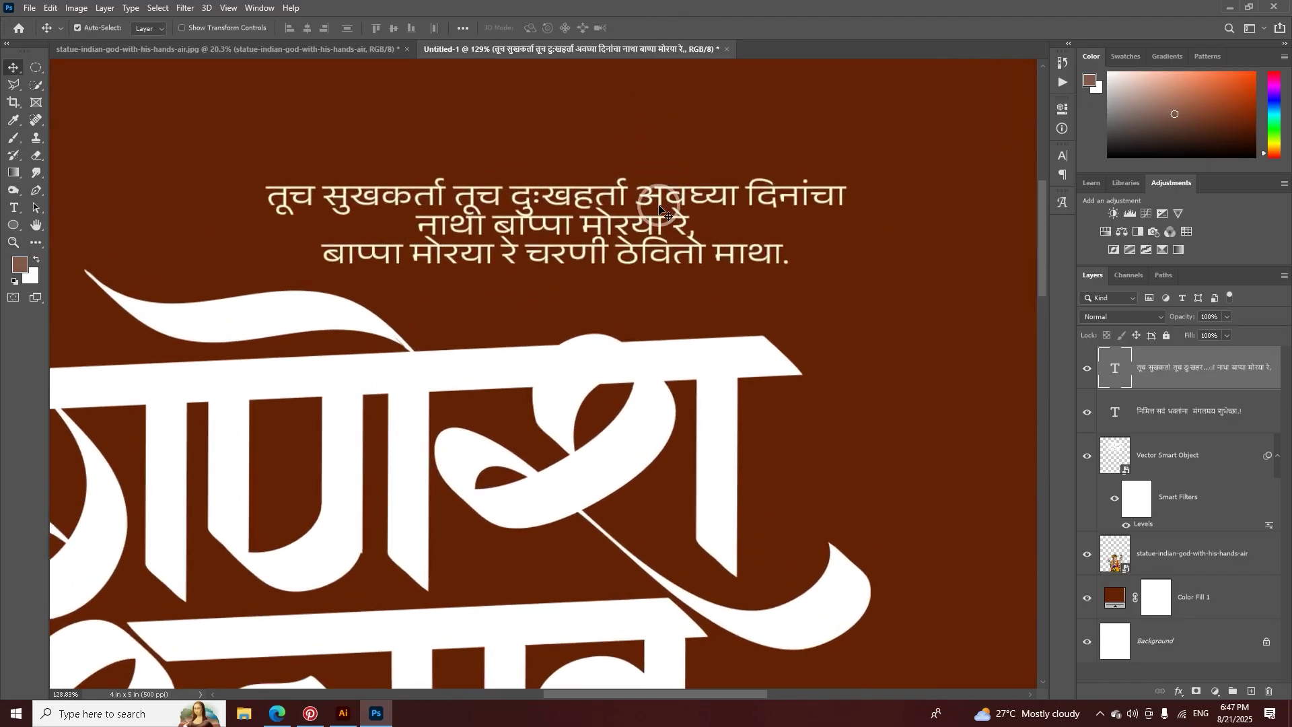
{"action": "double_click", "coordinate": [657, 198]}
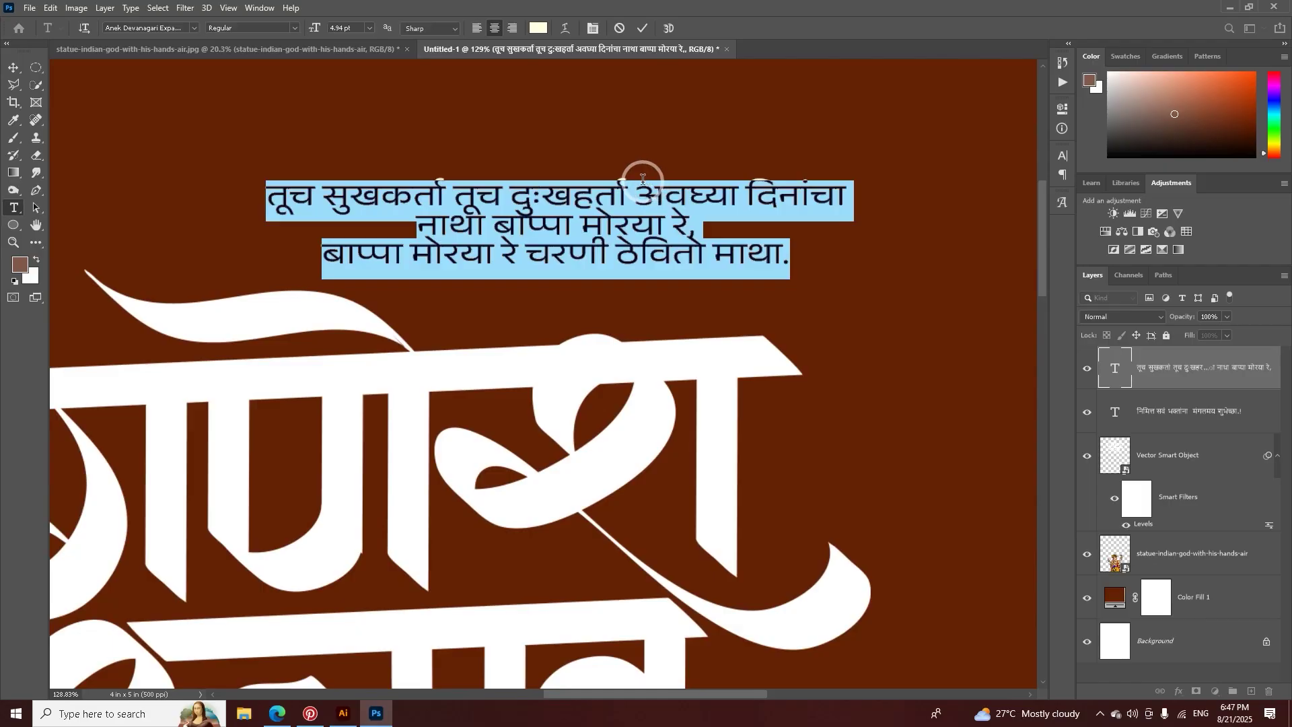
{"action": "left_click", "coordinate": [641, 186]}
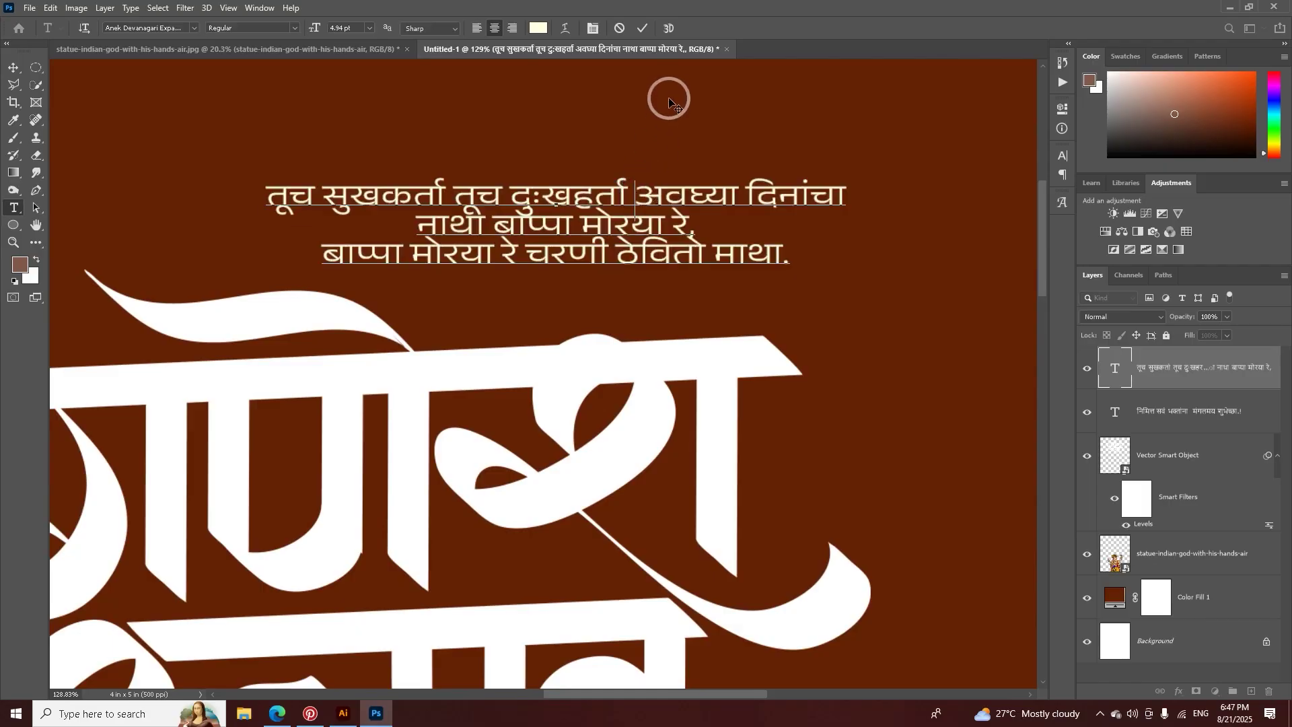
{"action": "left_click", "coordinate": [648, 26]}
{"action": "scroll", "coordinate": [684, 256], "scroll_direction": "down", "scroll_amount": 1}
{"action": "key", "text": "v"}
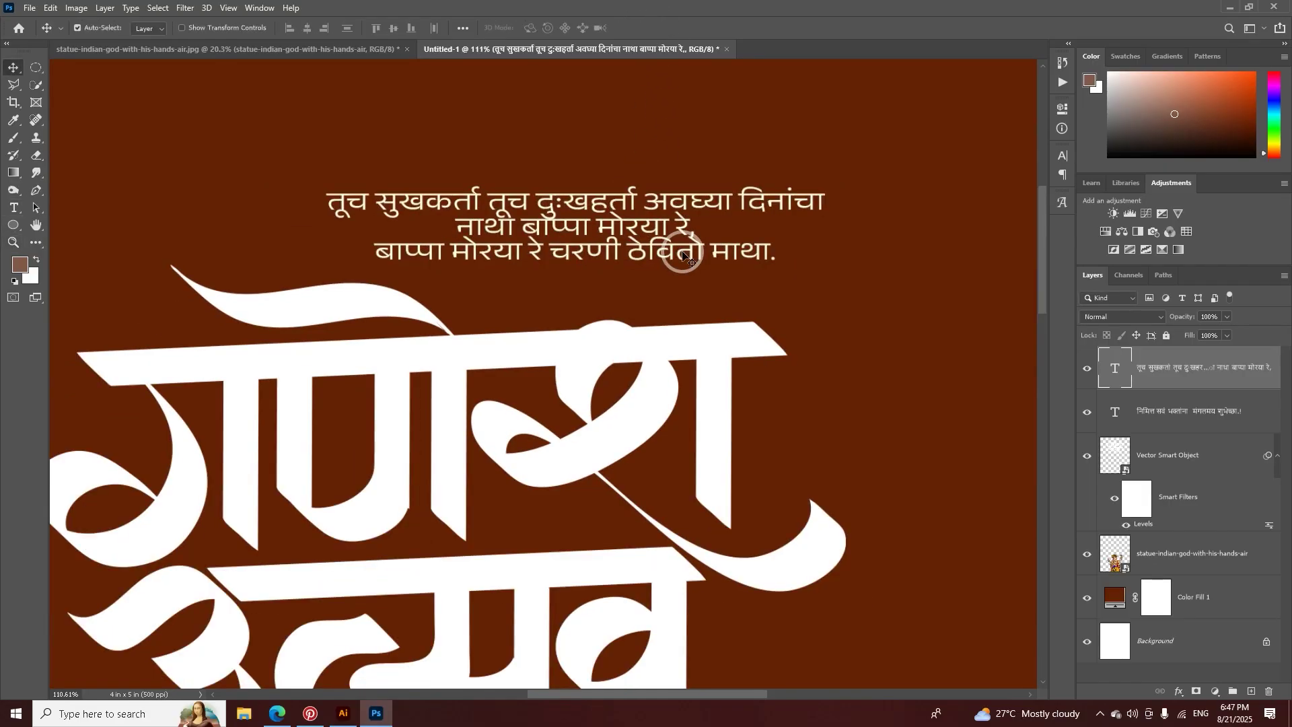
Step: Set the leading of the whole verse above the lettering to 6 pt
{"action": "key", "text": "z"}
{"action": "left_click_drag", "start_coordinate": [683, 256], "coordinate": [671, 229]}
{"action": "key", "text": "t"}
{"action": "left_click", "coordinate": [671, 228]}
{"action": "key", "text": "ctrl+a"}
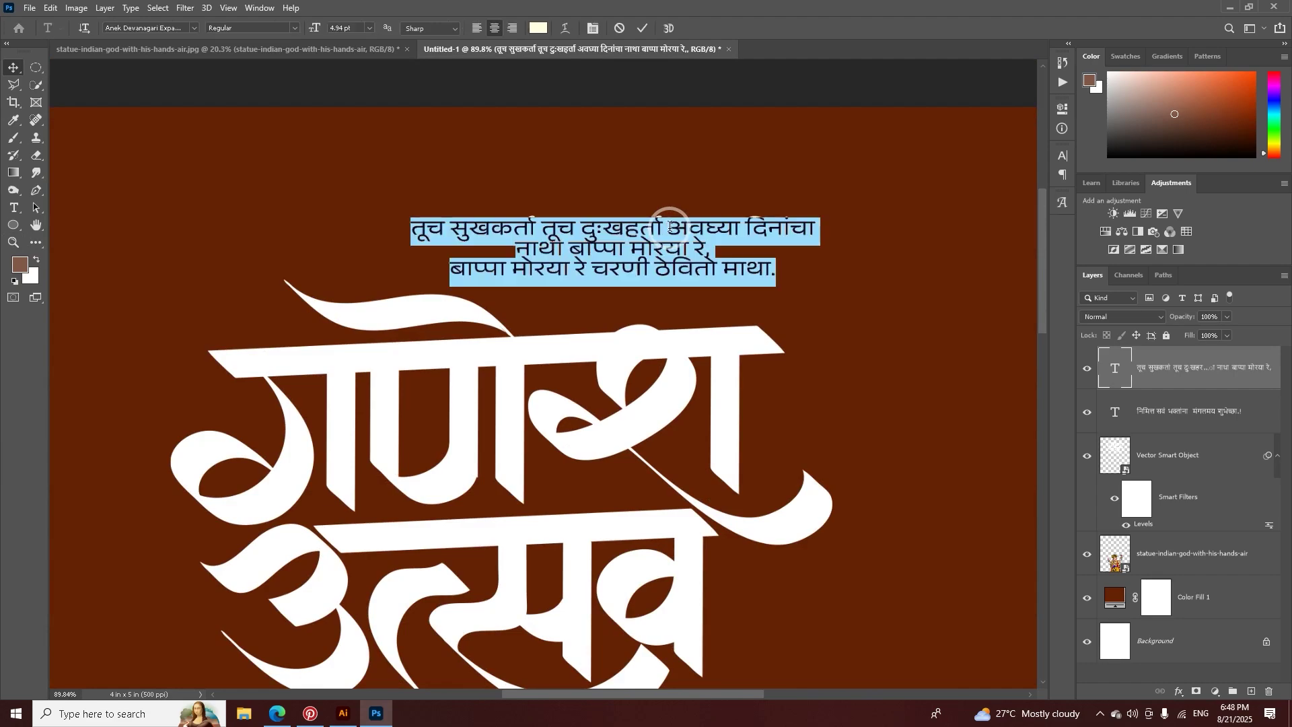
{"action": "left_click", "coordinate": [1062, 157]}
{"action": "left_click", "coordinate": [1032, 191]}
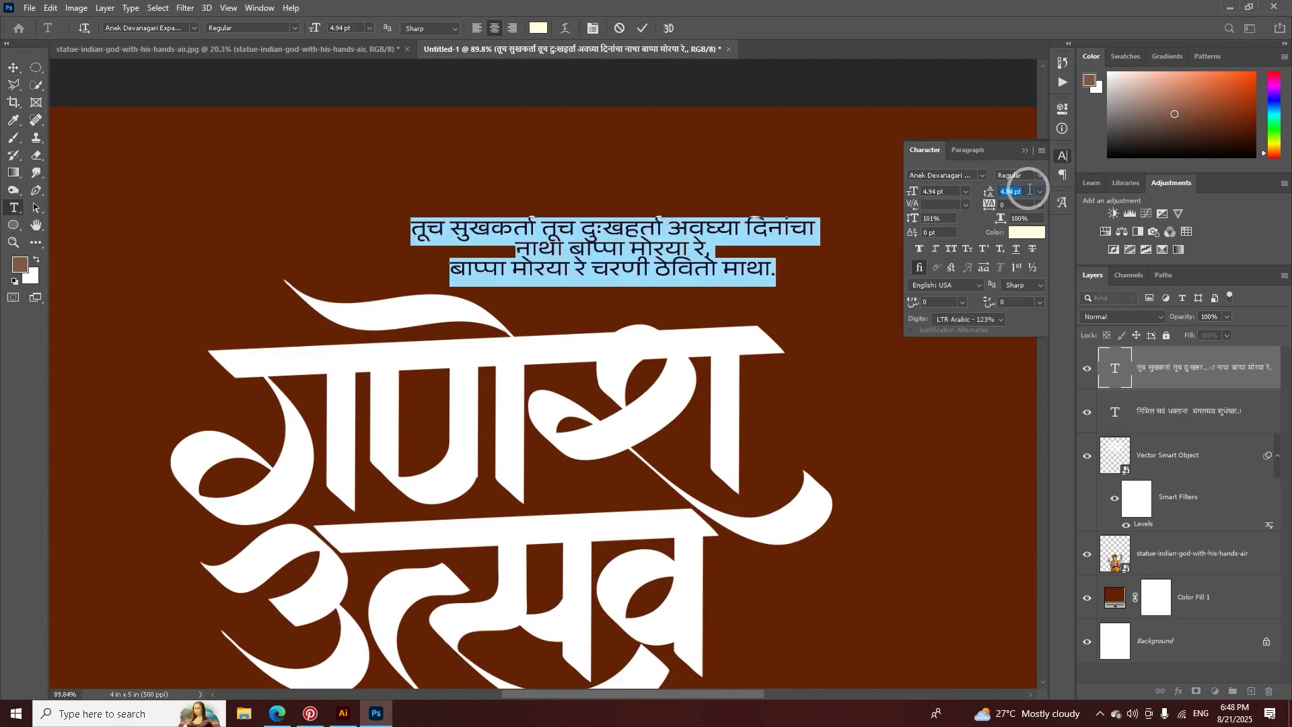
{"action": "type", "text": "4"}
{"action": "key", "text": "Return"}
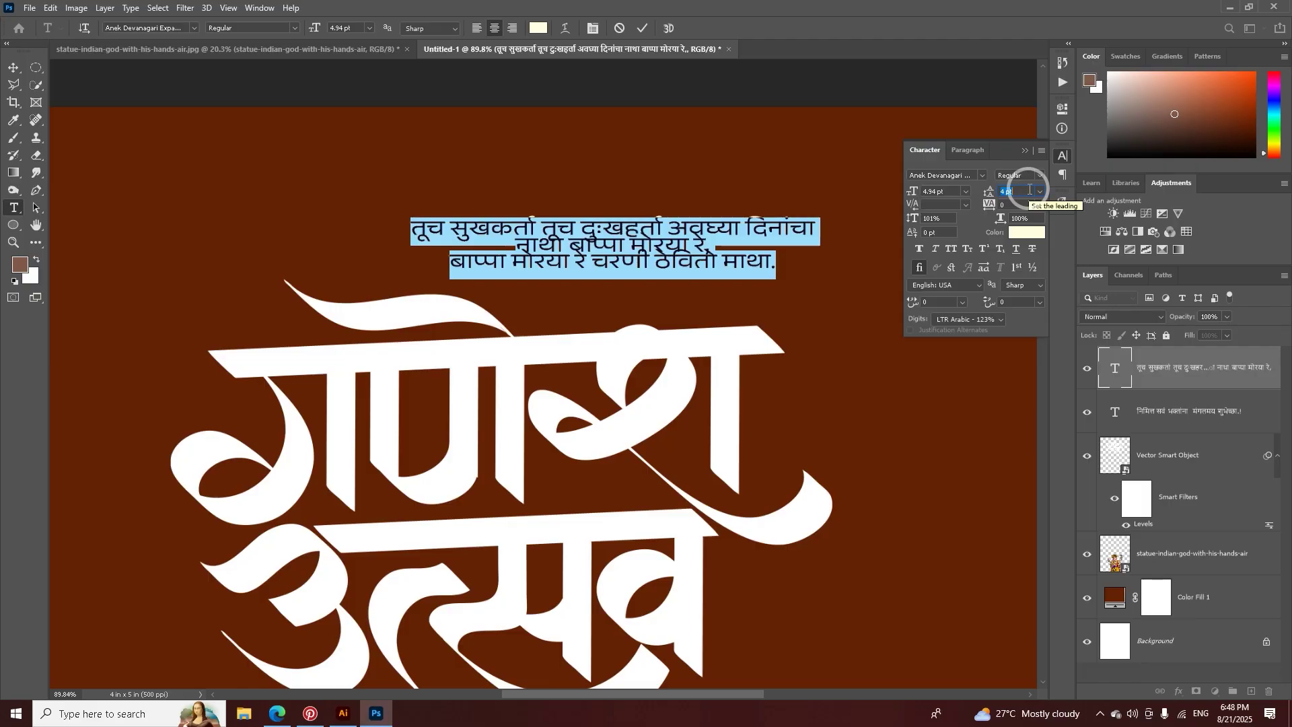
{"action": "type", "text": "5"}
{"action": "key", "text": "Return"}
{"action": "type", "text": "6"}
{"action": "key", "text": "Return"}
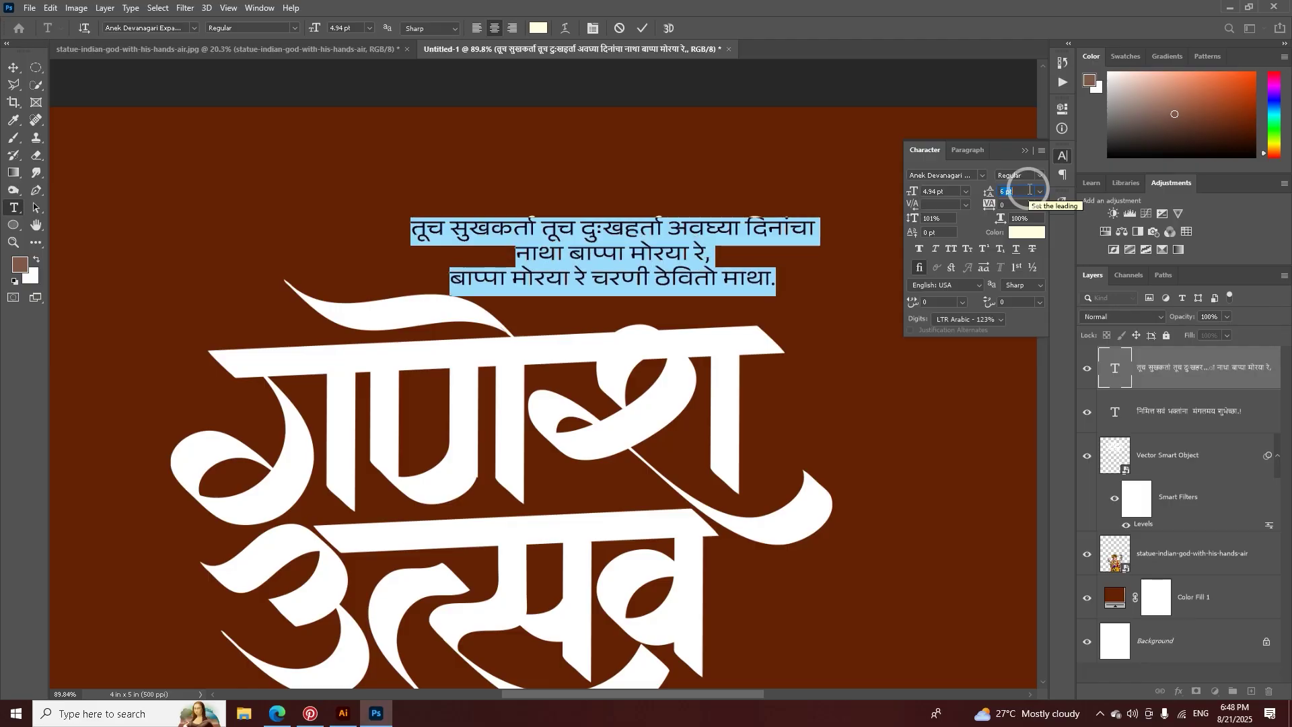
{"action": "key", "text": "Up"}
{"action": "key", "text": "Down"}
{"action": "key", "text": "Down"}
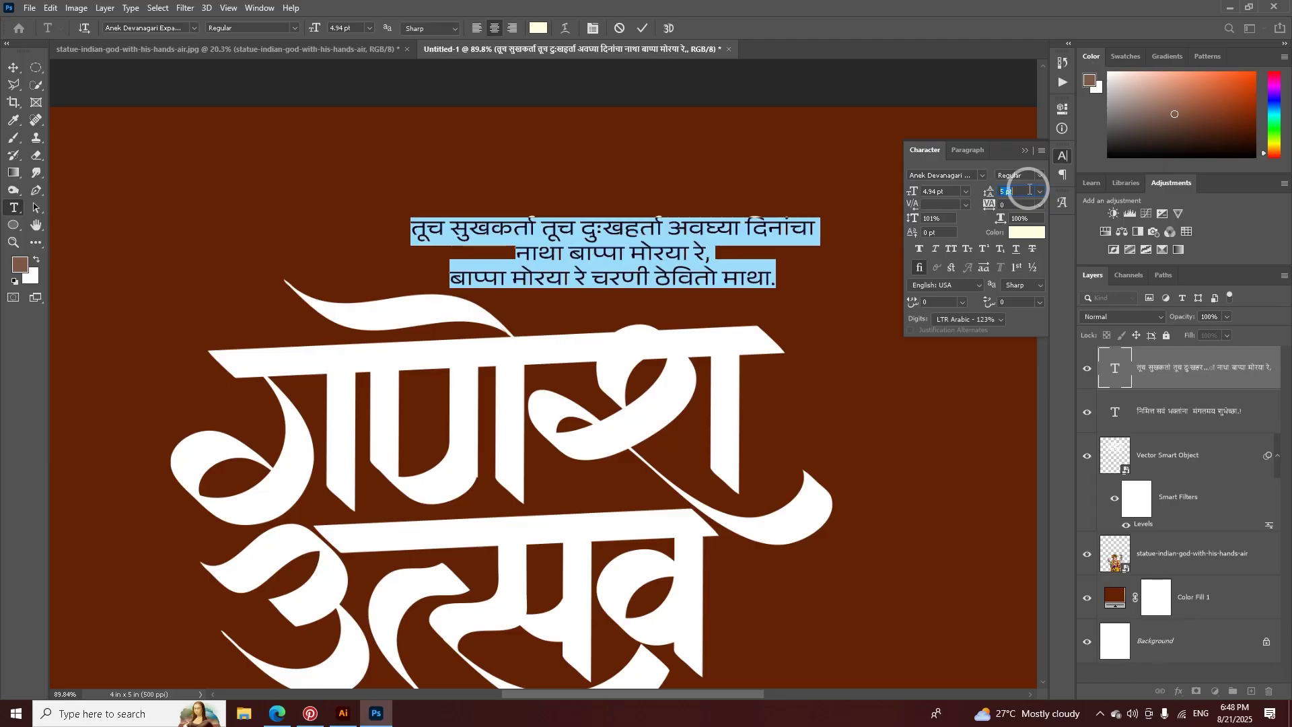
{"action": "key", "text": "Up"}
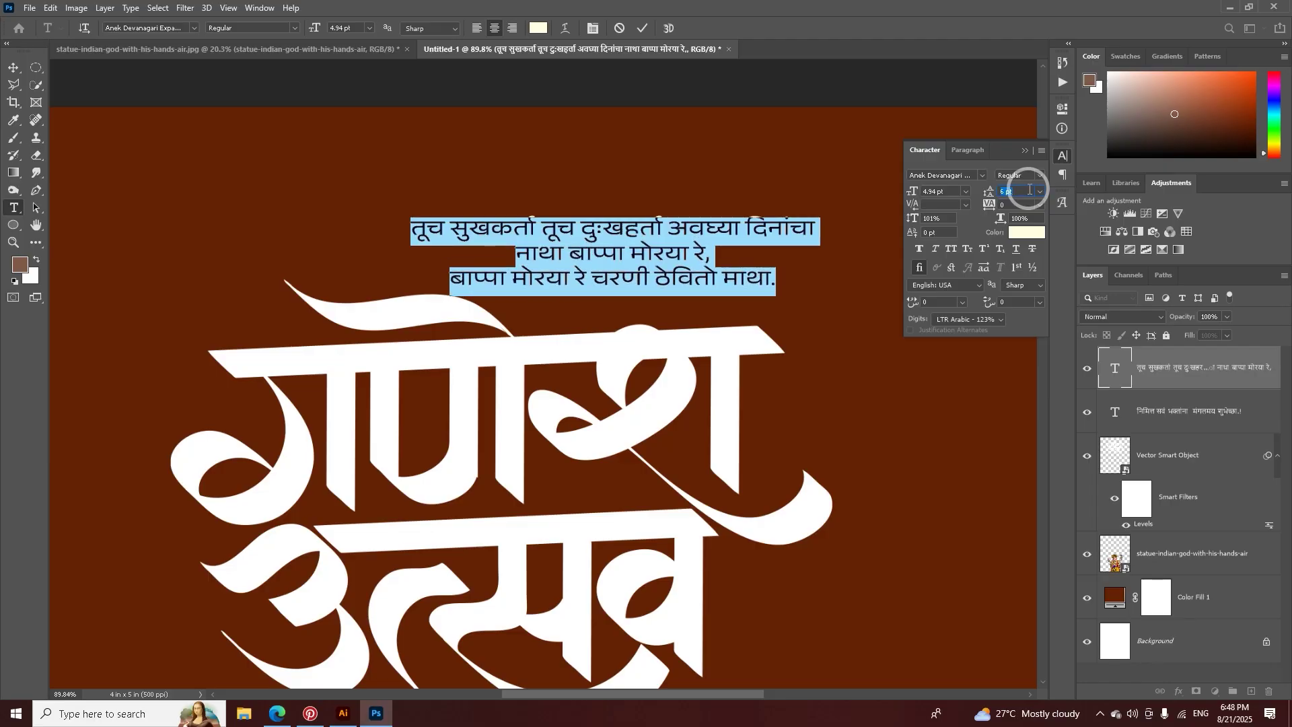
Step: Break the verse's first line before "अवघ्या" and move the text block up and to the right
{"action": "left_click", "coordinate": [677, 224]}
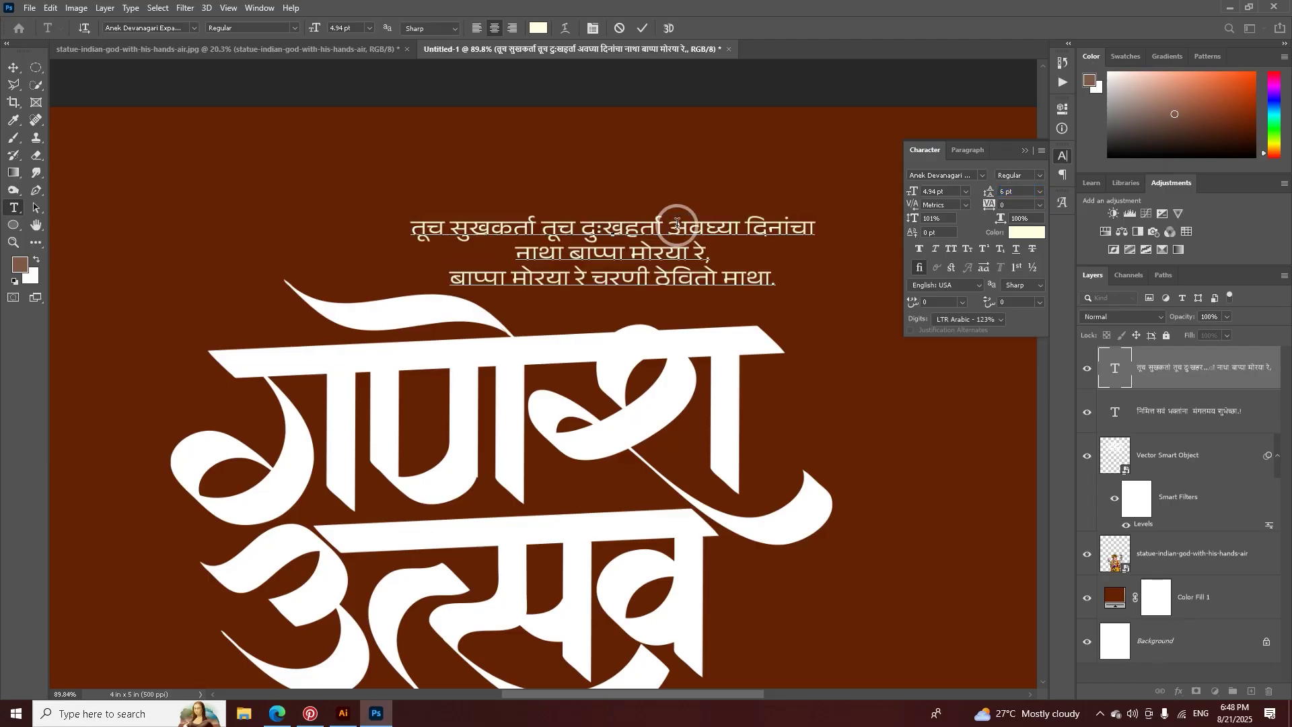
{"action": "key", "text": "Return"}
{"action": "left_click", "coordinate": [1023, 155]}
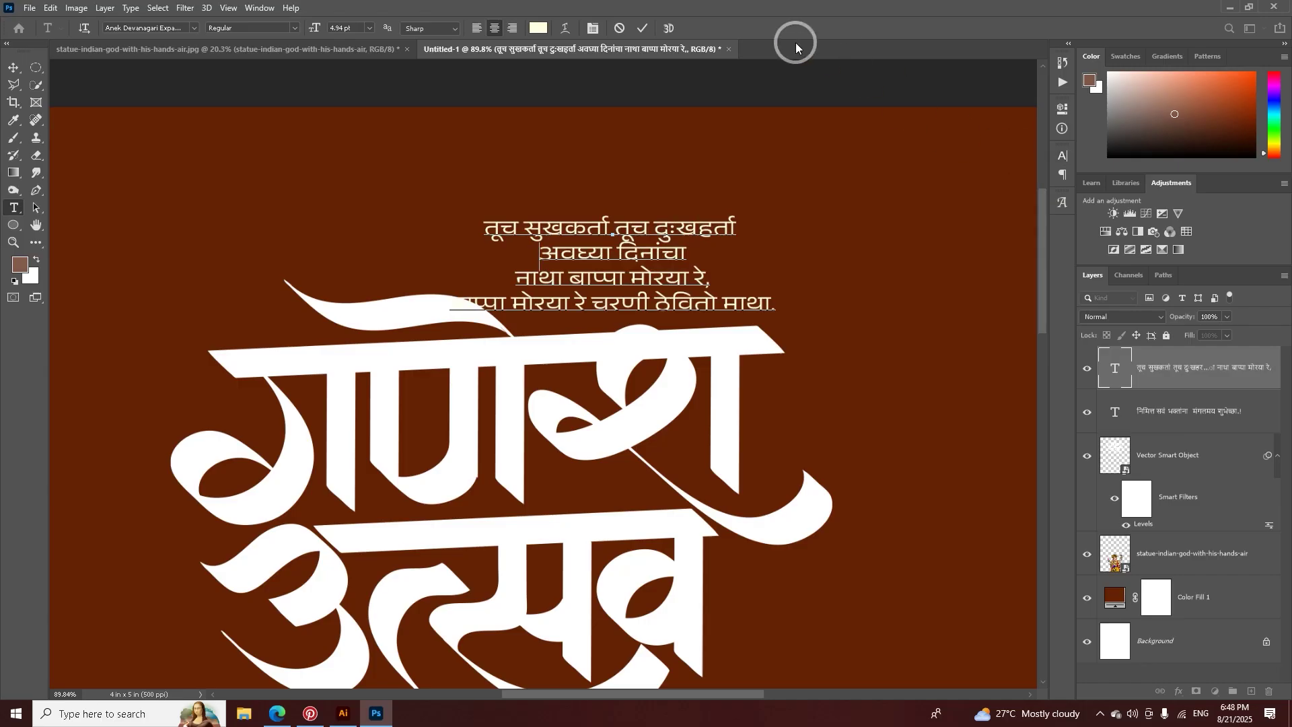
{"action": "left_click", "coordinate": [644, 28]}
{"action": "key", "text": "v"}
{"action": "left_click_drag", "start_coordinate": [677, 245], "coordinate": [737, 202]}
Step: Break the verse's last line before "ठेवितो माथा." and move the text down and left, just above the lettering
{"action": "double_click", "coordinate": [715, 257]}
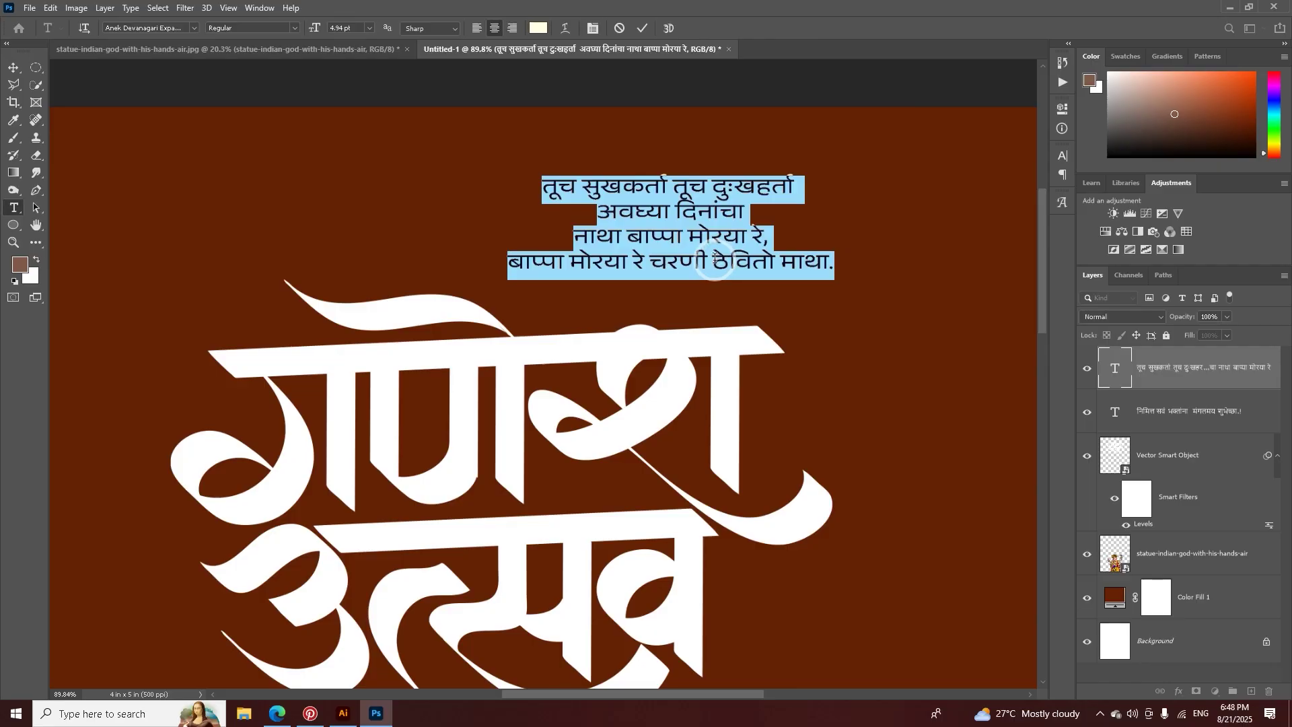
{"action": "left_click", "coordinate": [715, 258]}
{"action": "key", "text": "Return"}
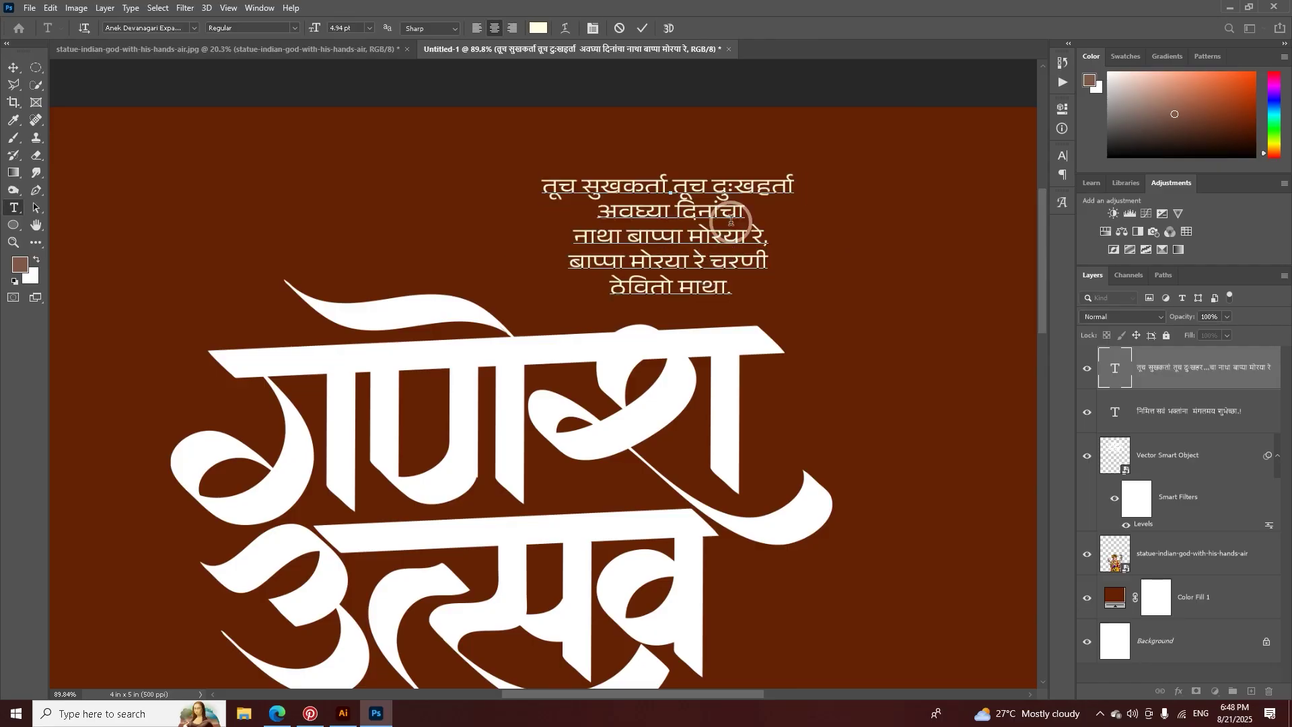
{"action": "left_click", "coordinate": [648, 27]}
{"action": "key", "text": "v"}
{"action": "left_click_drag", "start_coordinate": [722, 194], "coordinate": [641, 248]}
{"action": "key", "text": "z"}
{"action": "key", "text": "v"}
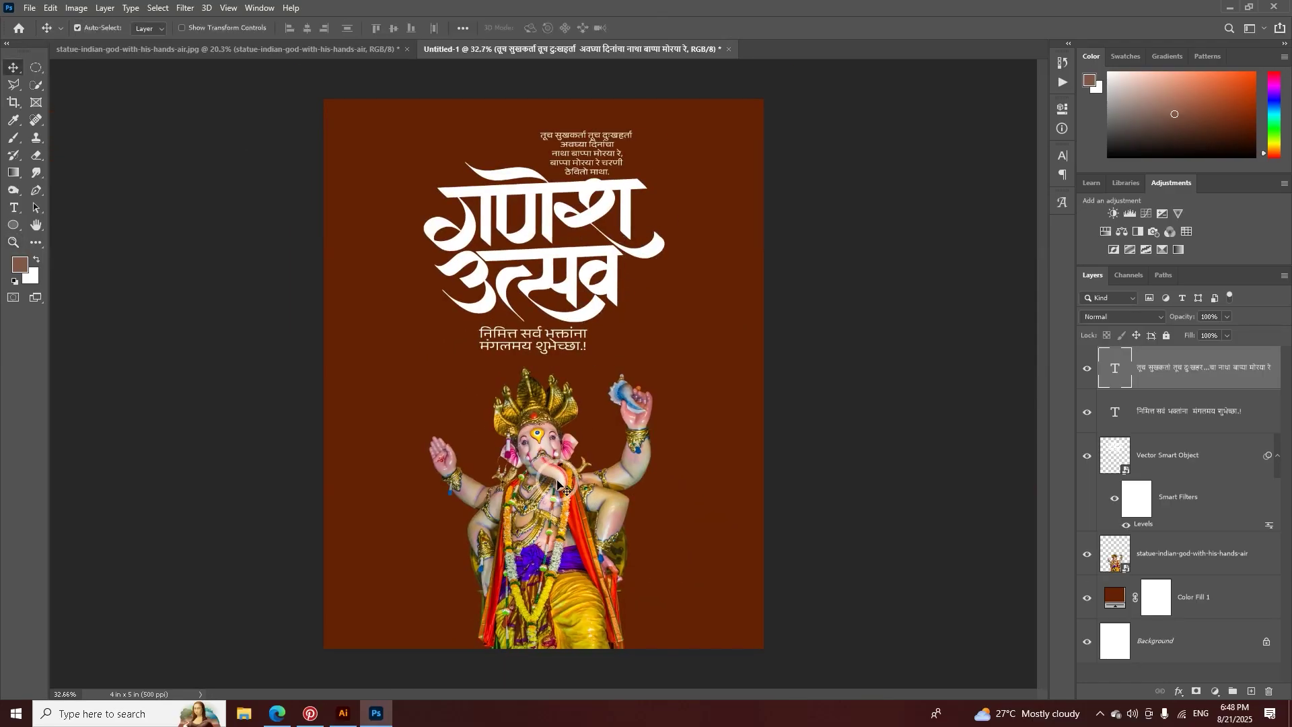
Step: Scale the "गणेश उत्सव" lettering down to about 35.9% and move it down close to the greeting text
{"action": "scroll", "coordinate": [569, 323], "scroll_direction": "up", "scroll_amount": 4}
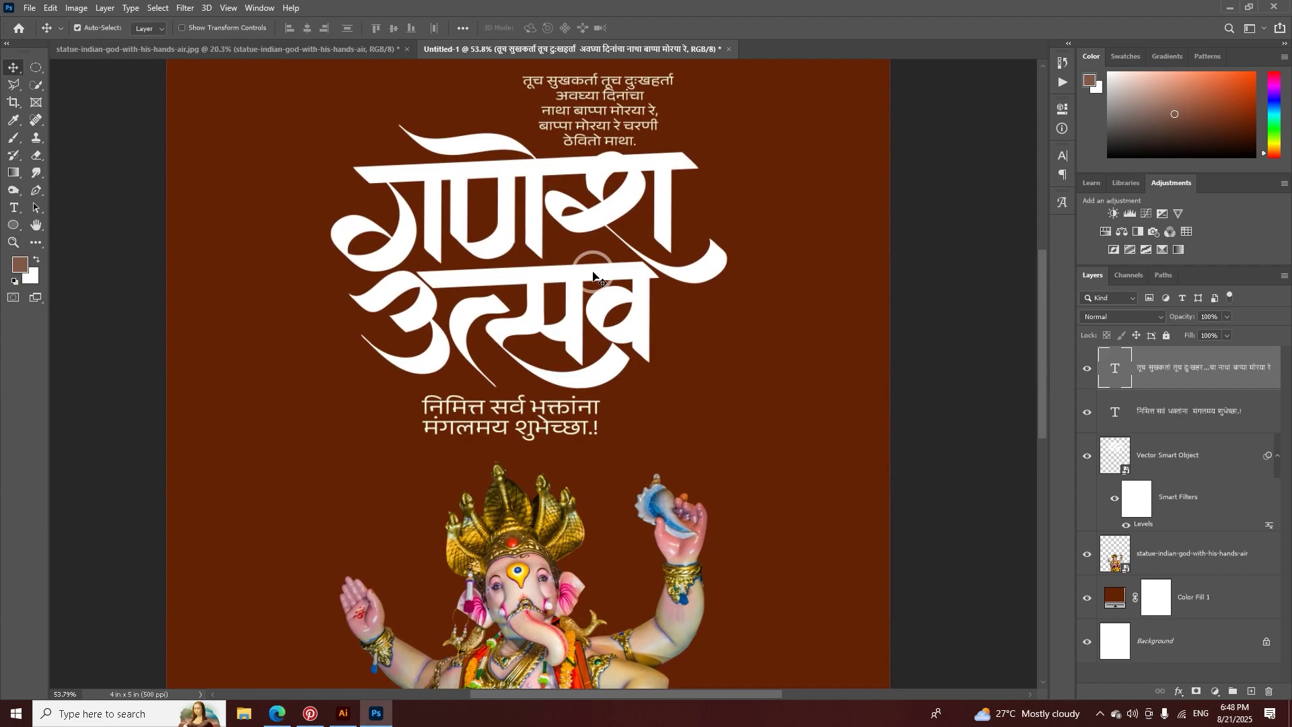
{"action": "left_click", "coordinate": [594, 276]}
{"action": "key", "text": "ctrl+t"}
{"action": "left_click", "coordinate": [656, 276]}
{"action": "left_click_drag", "start_coordinate": [731, 259], "coordinate": [689, 249]}
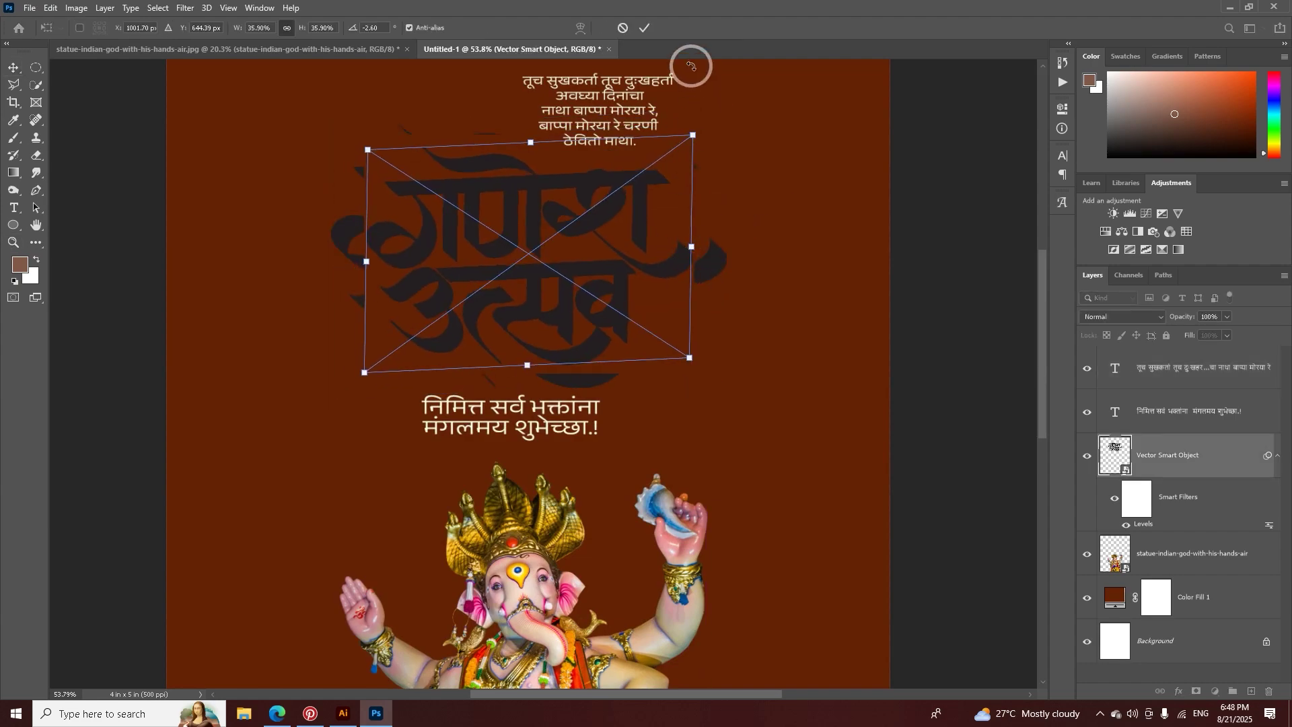
{"action": "left_click", "coordinate": [644, 27]}
{"action": "left_click_drag", "start_coordinate": [603, 236], "coordinate": [604, 245]}
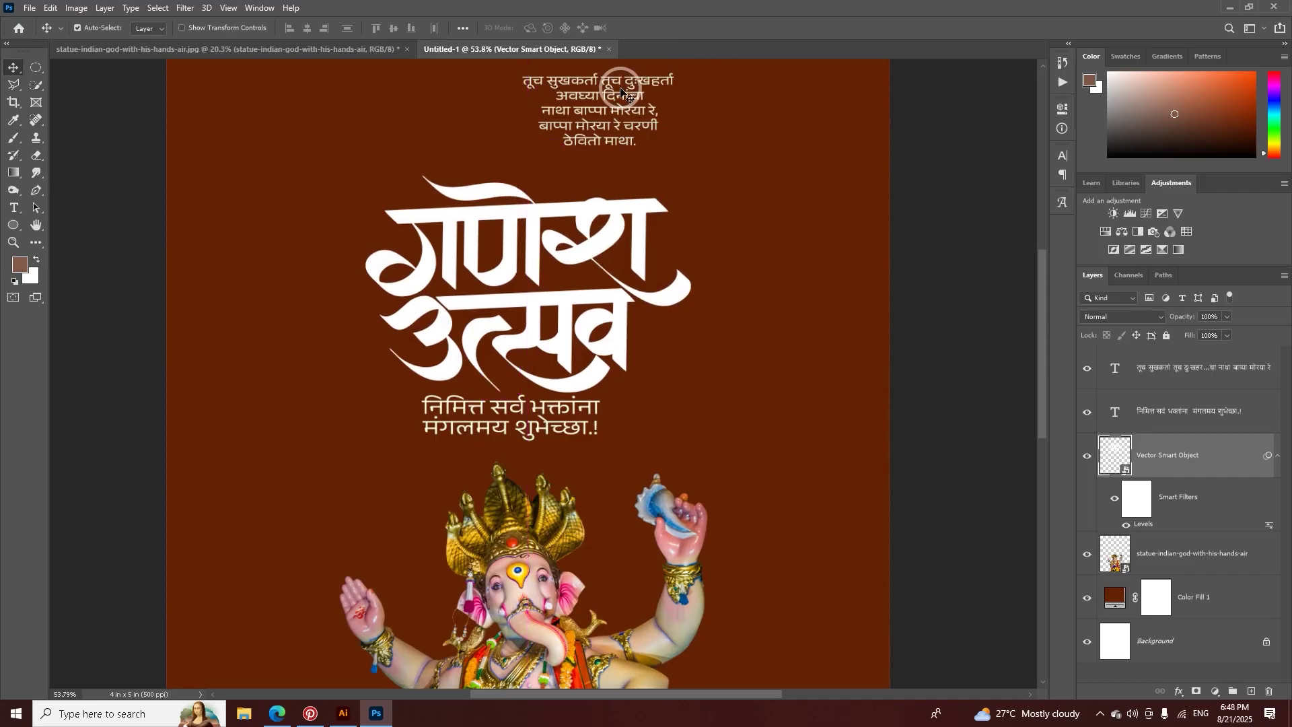
Step: Move the verse down close above the lettering and shift the two-line greeting slightly right and down
{"action": "left_click_drag", "start_coordinate": [621, 92], "coordinate": [614, 130]}
{"action": "scroll", "coordinate": [673, 161], "scroll_direction": "down", "scroll_amount": 5}
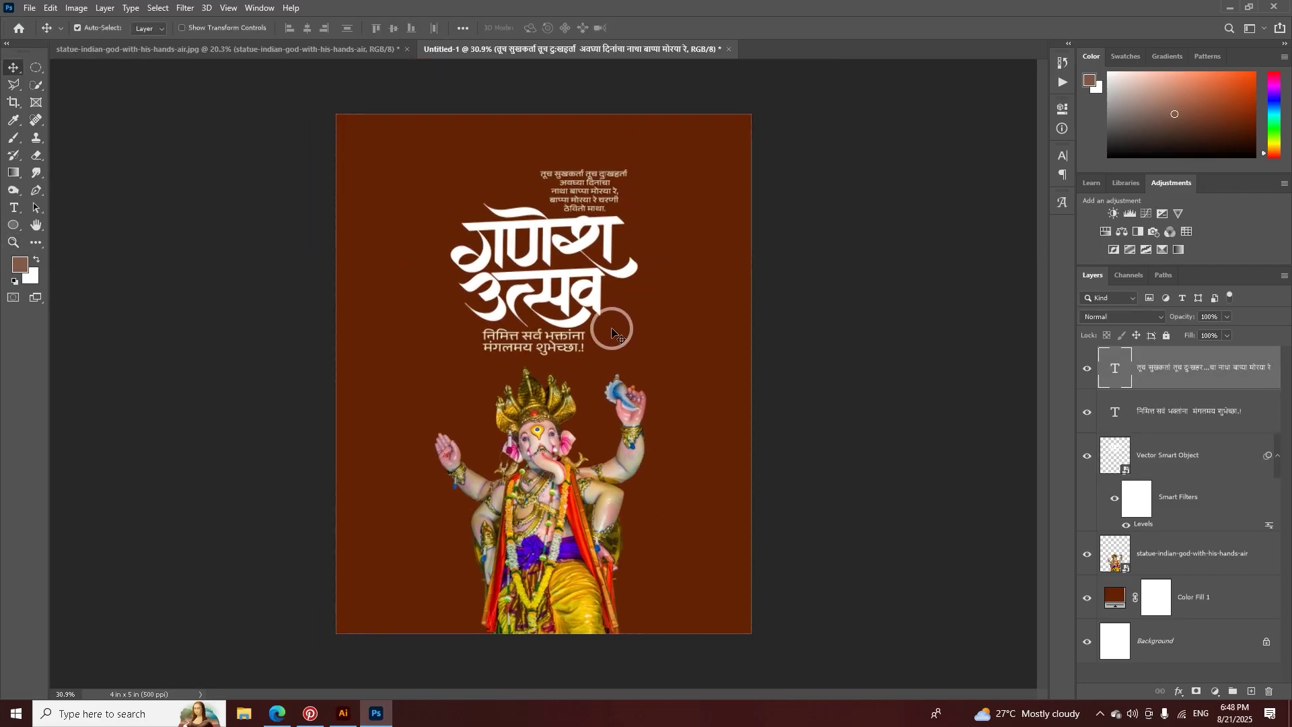
{"action": "scroll", "coordinate": [612, 332], "scroll_direction": "up", "scroll_amount": 5}
{"action": "left_click_drag", "start_coordinate": [606, 344], "coordinate": [607, 346]}
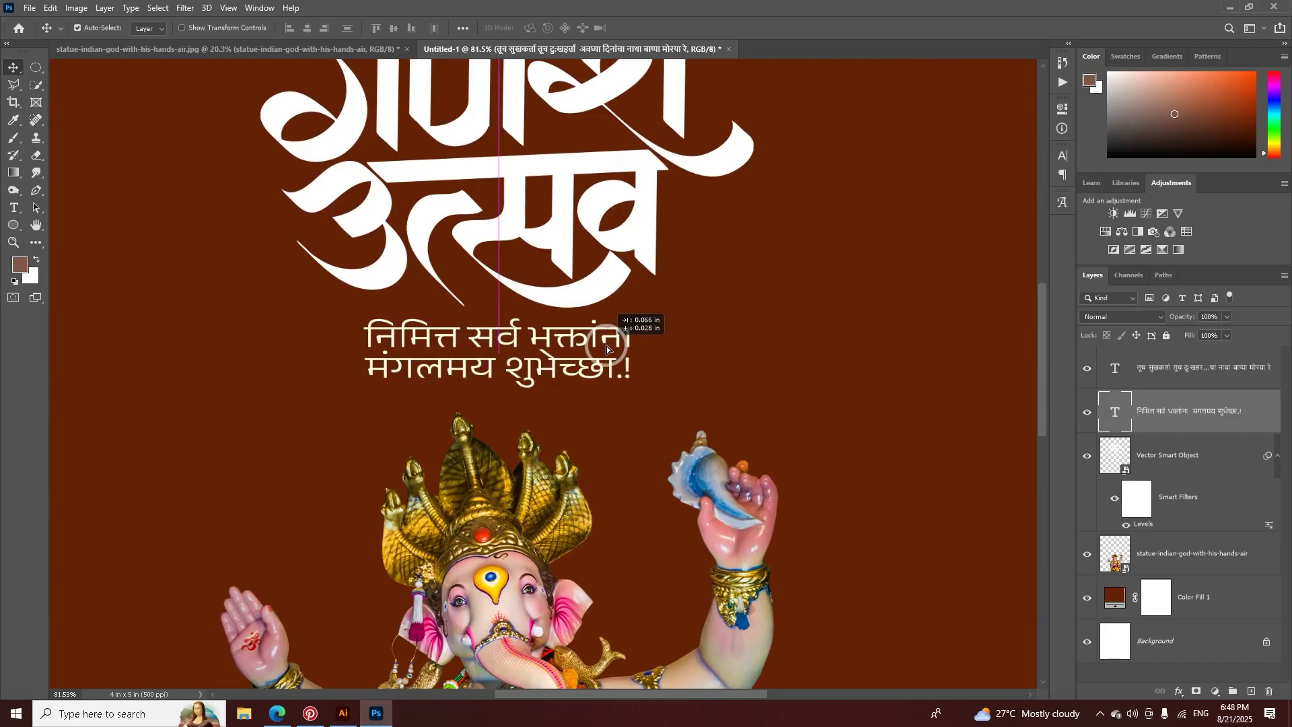
Step: Delete the word "शुभेच्छा.!" from the second line of the greeting text
{"action": "double_click", "coordinate": [607, 346]}
{"action": "left_click_drag", "start_coordinate": [506, 369], "coordinate": [700, 372]}
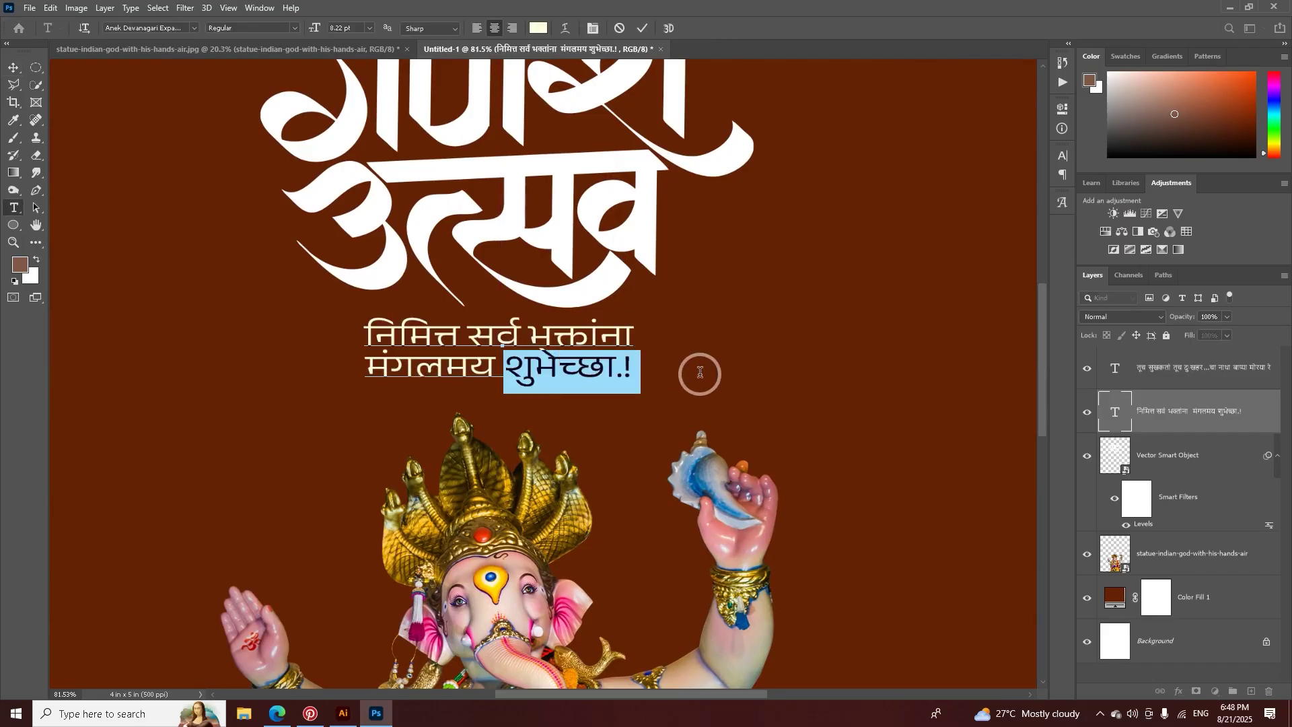
{"action": "key", "text": "BackSpace"}
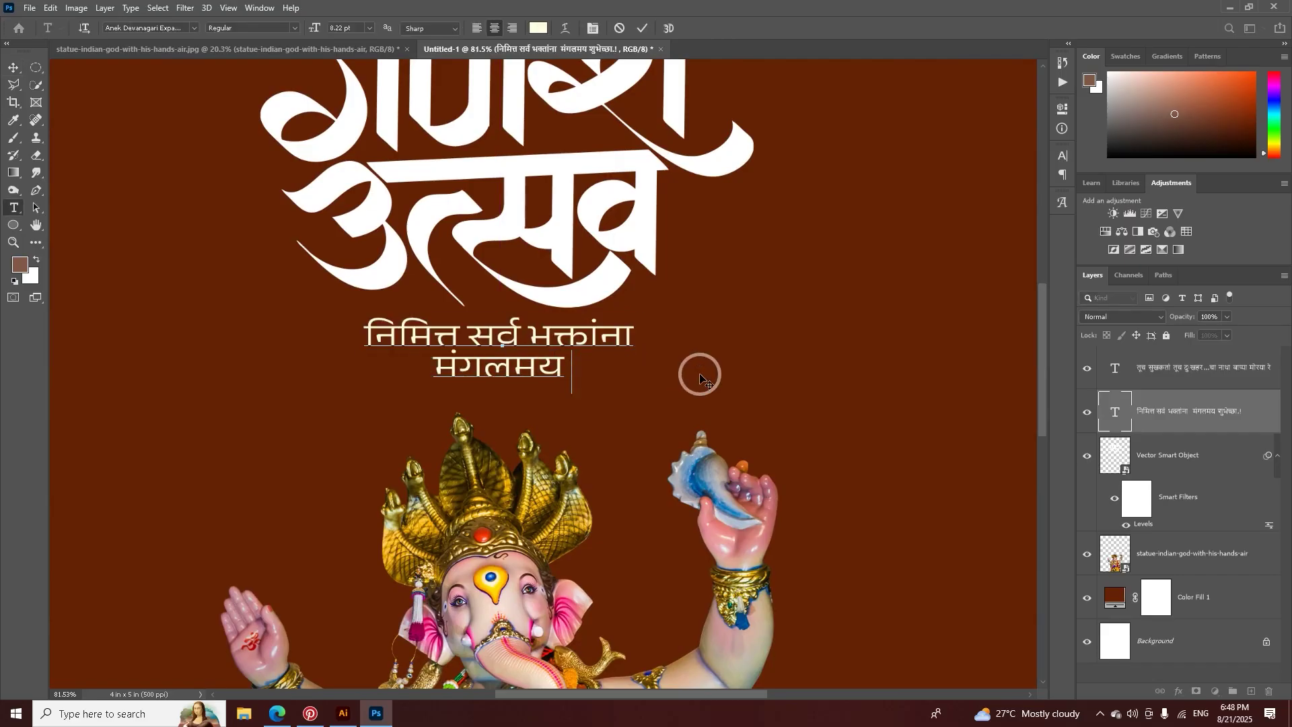
{"action": "left_click", "coordinate": [590, 62]}
Step: Place the "chubhechha cally" calligraphy file as an embedded object over the greeting text
{"action": "left_click", "coordinate": [37, 7]}
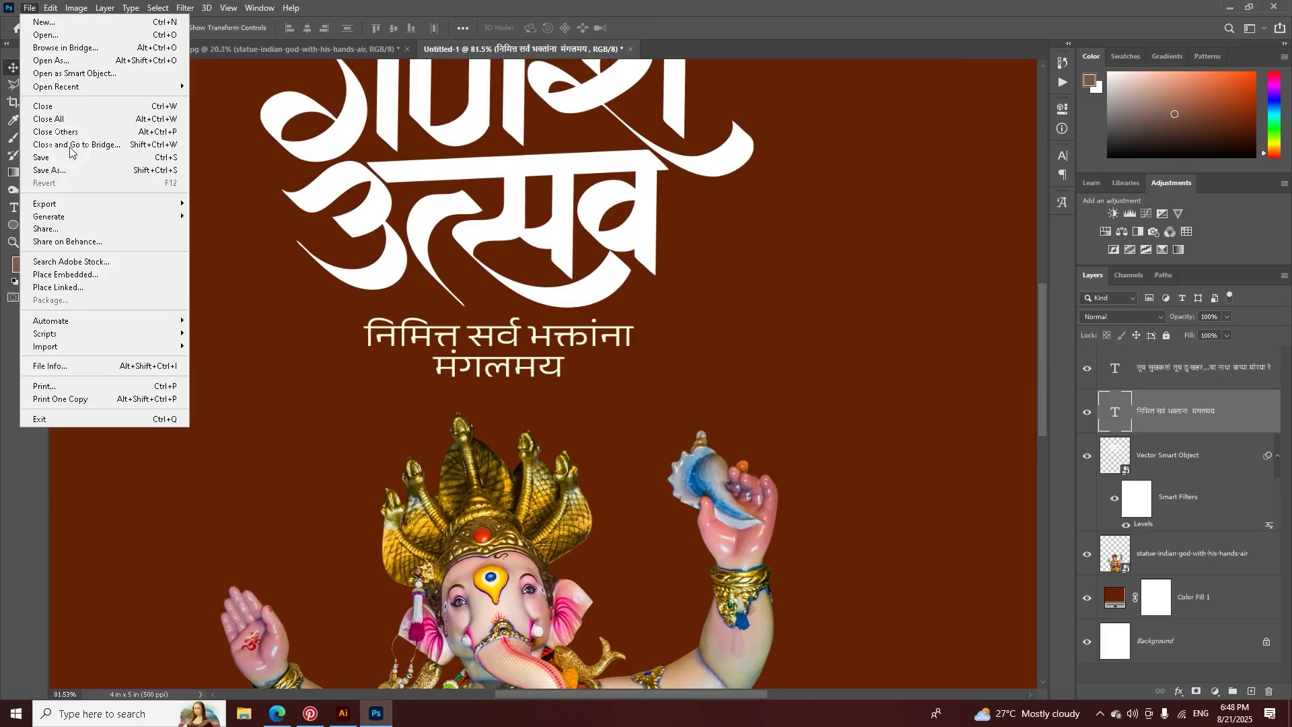
{"action": "left_click", "coordinate": [51, 271]}
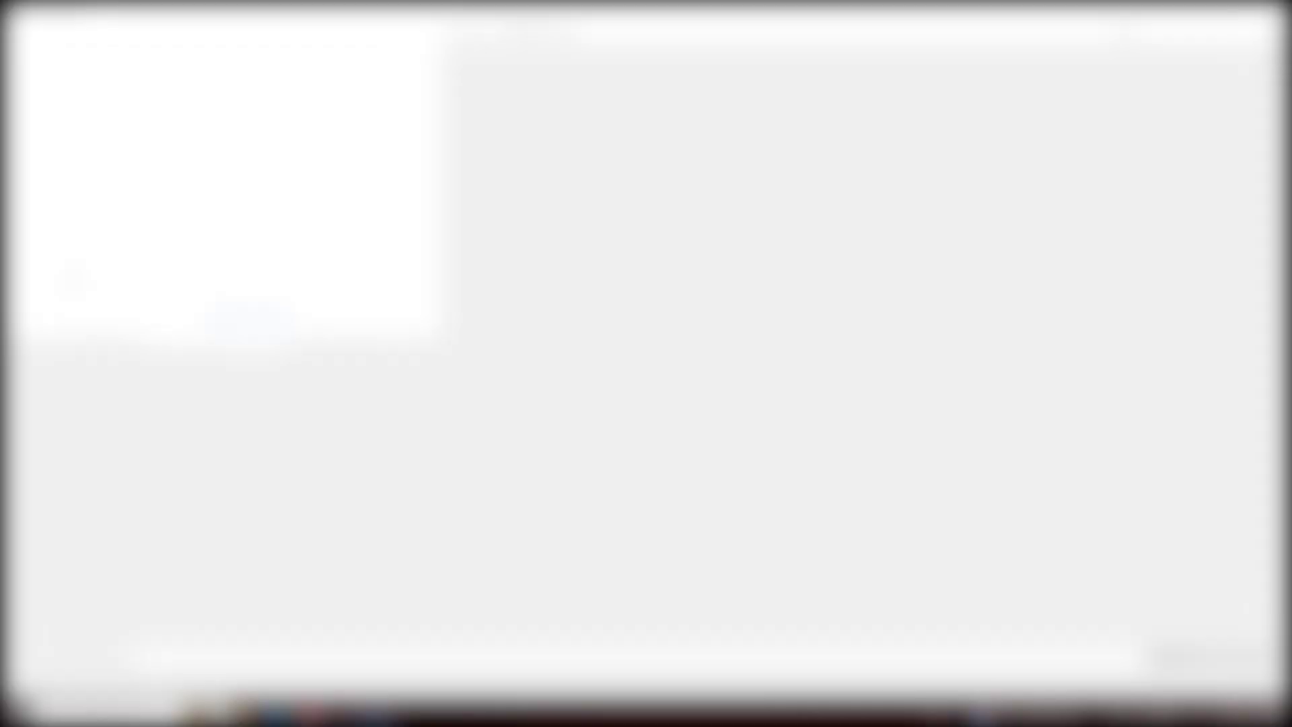
{"action": "left_click", "coordinate": [62, 295]}
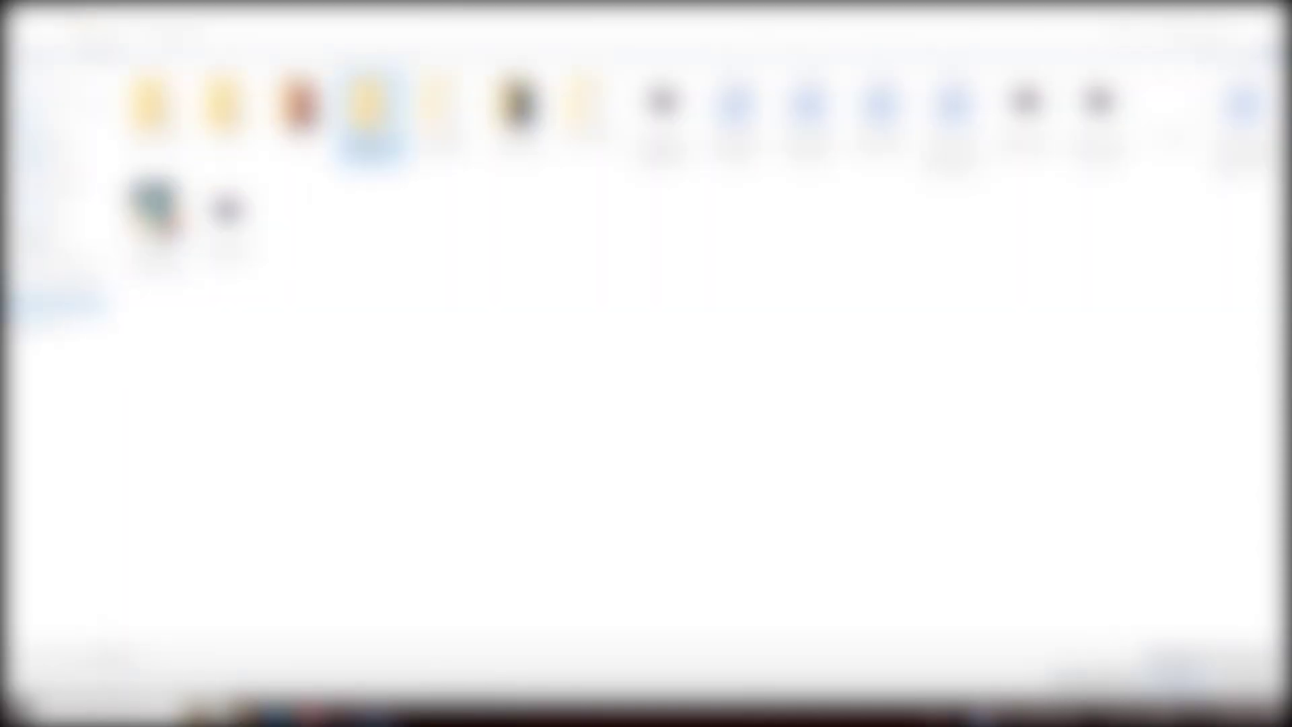
{"action": "double_click", "coordinate": [371, 116]}
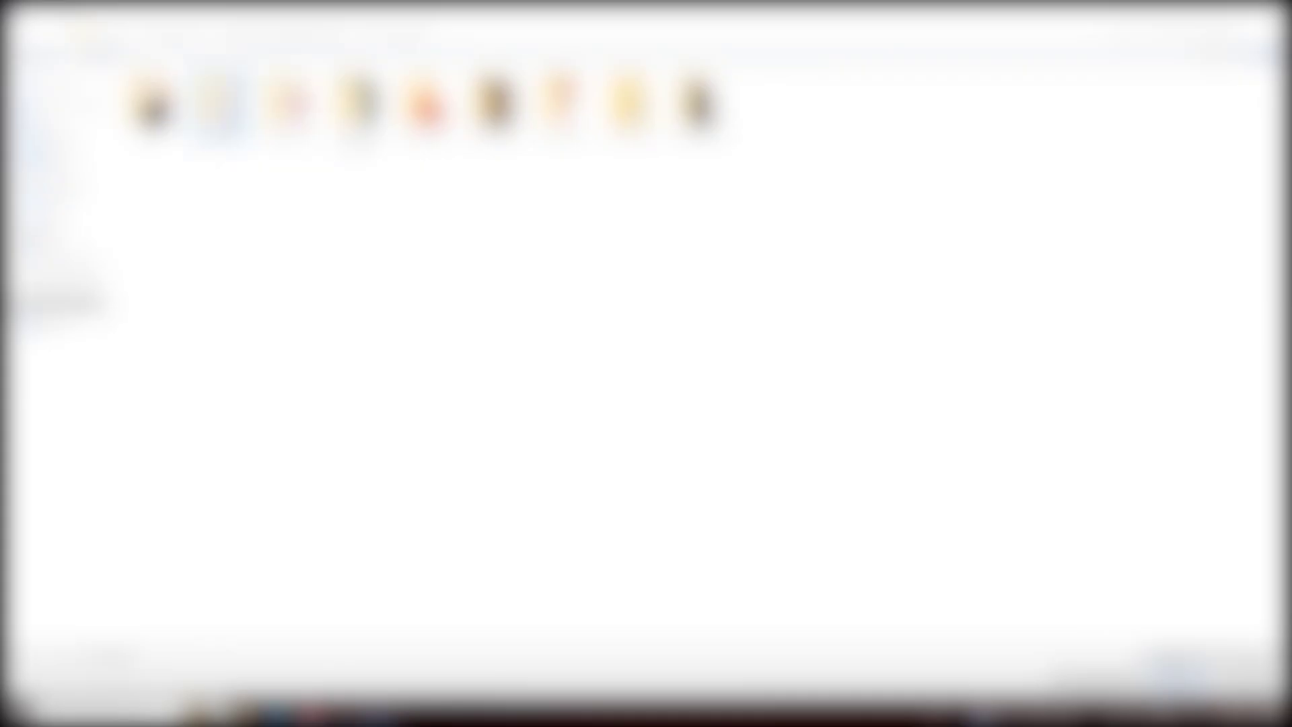
{"action": "scroll", "coordinate": [700, 364], "scroll_direction": "down", "scroll_amount": 10}
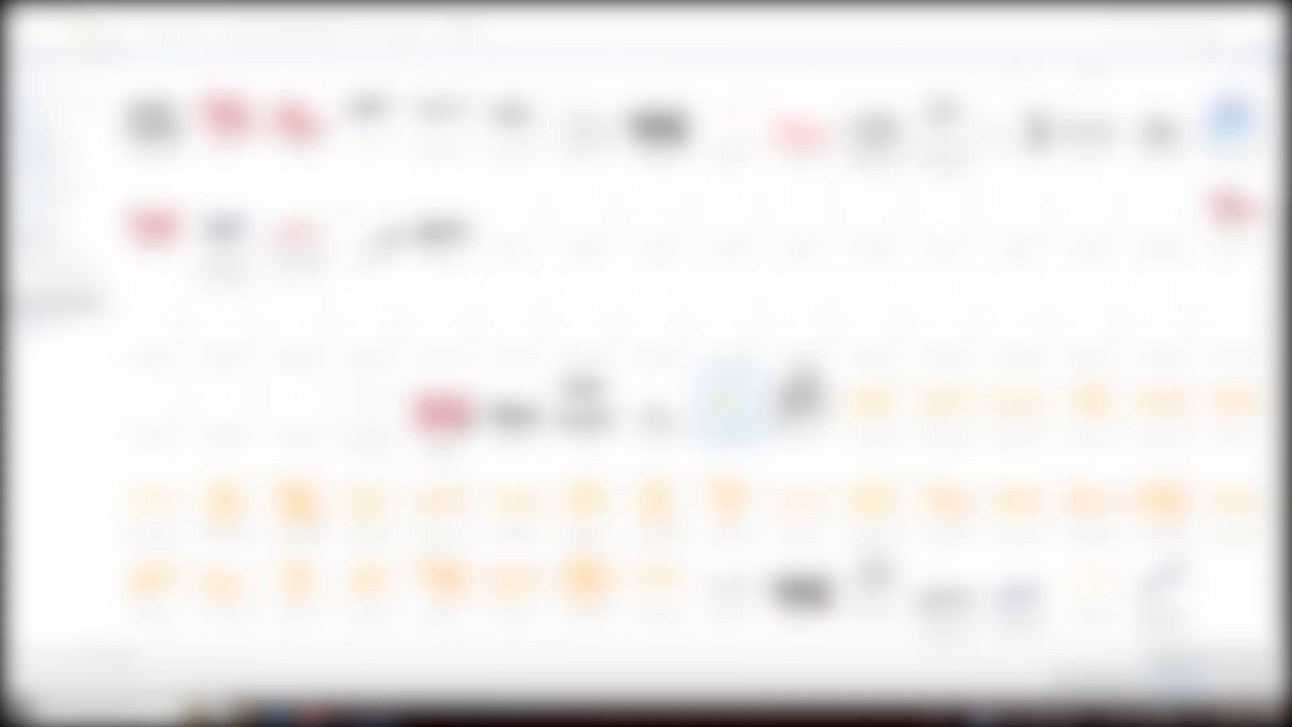
{"action": "scroll", "coordinate": [726, 364], "scroll_direction": "up", "scroll_amount": 5}
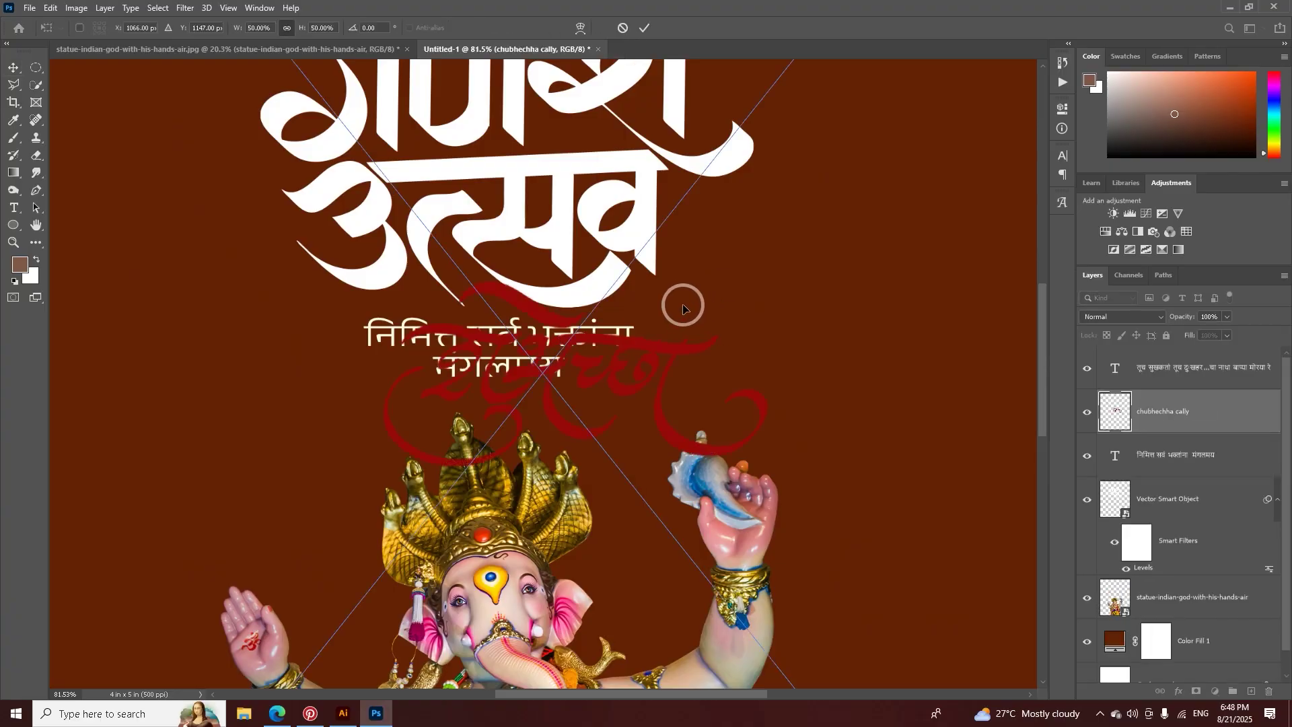
Step: Scale the placed "शुभेच्छा" calligraphy down proportionally from its centre and commit the placement
{"action": "left_click", "coordinate": [313, 27]}
{"action": "key", "text": "Down"}
{"action": "key", "text": "Down"}
{"action": "key", "text": "Down"}
{"action": "key", "text": "Down"}
{"action": "key", "text": "Down"}
{"action": "key", "text": "Down"}
{"action": "key", "text": "Down"}
{"action": "key", "text": "Down"}
{"action": "key", "text": "Down"}
{"action": "key", "text": "Down"}
{"action": "key", "text": "Down"}
{"action": "key", "text": "Down"}
{"action": "key", "text": "Down"}
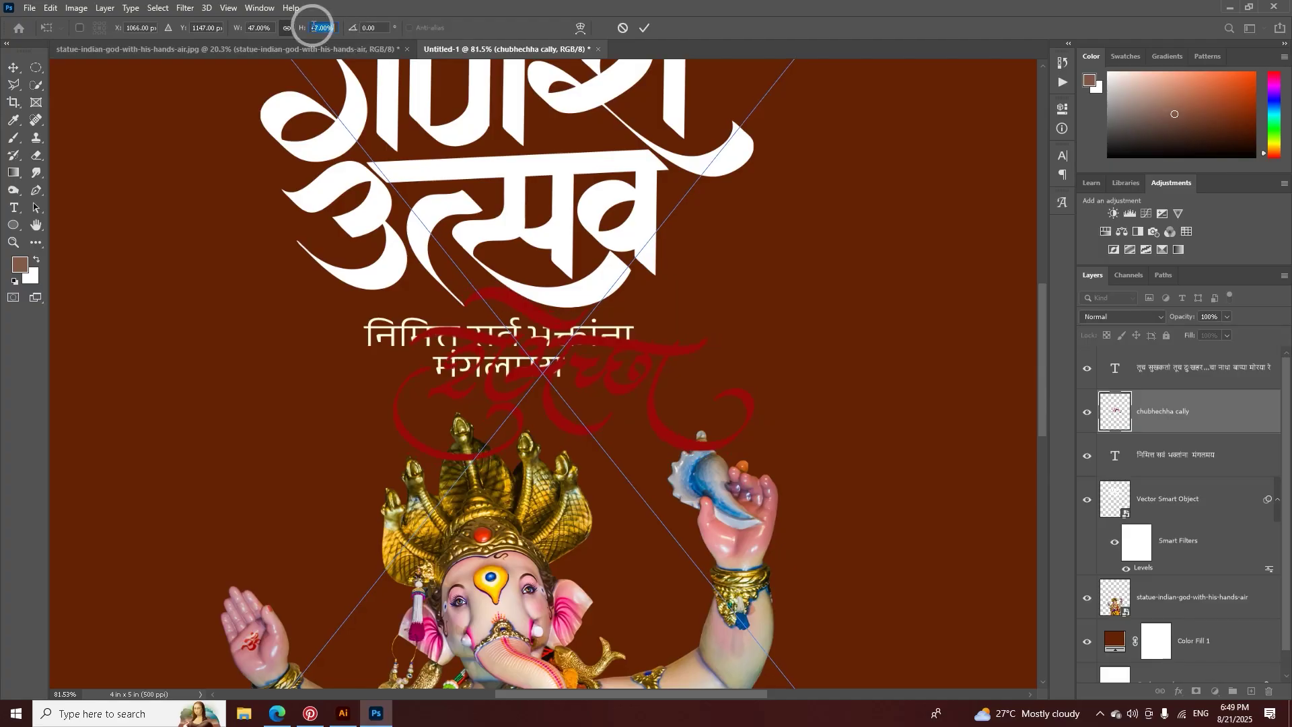
{"action": "left_click", "coordinate": [645, 28]}
Step: Turn the "शुभेच्छा" calligraphy white with Levels by raising the output black level to 255
{"action": "key", "text": "ctrl+l"}
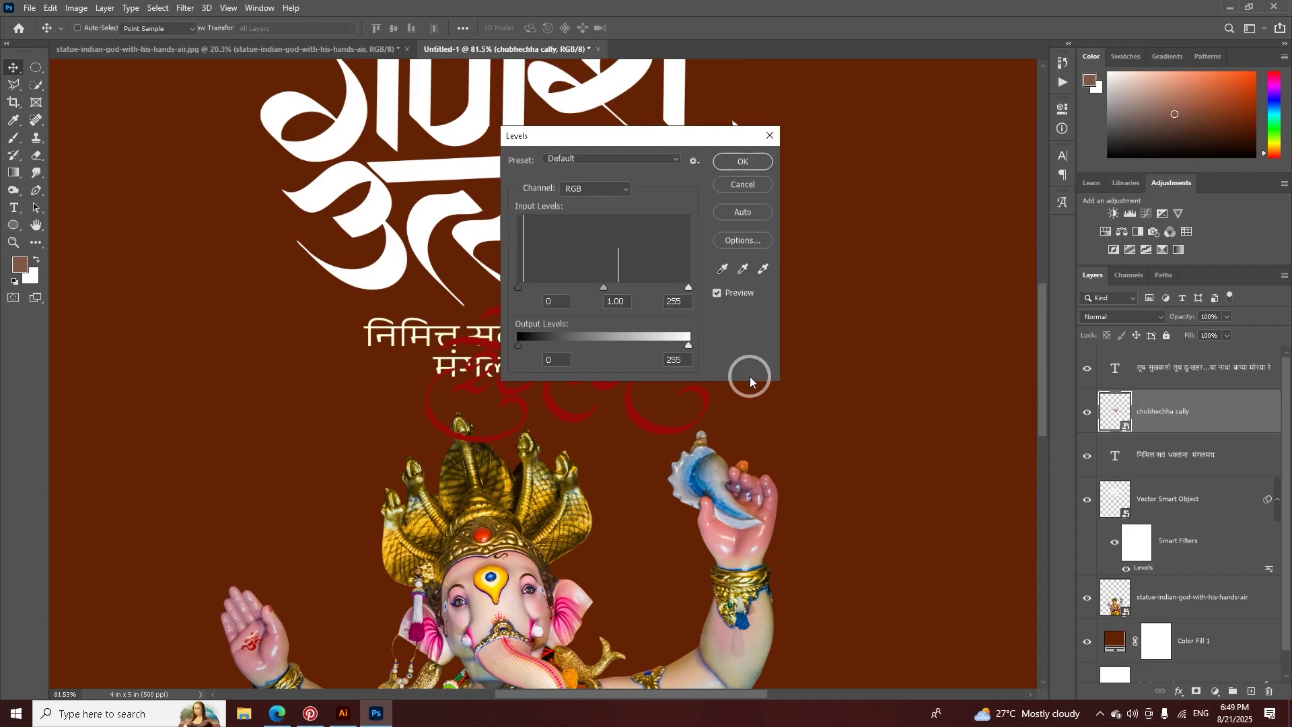
{"action": "left_click_drag", "start_coordinate": [521, 347], "coordinate": [683, 345]}
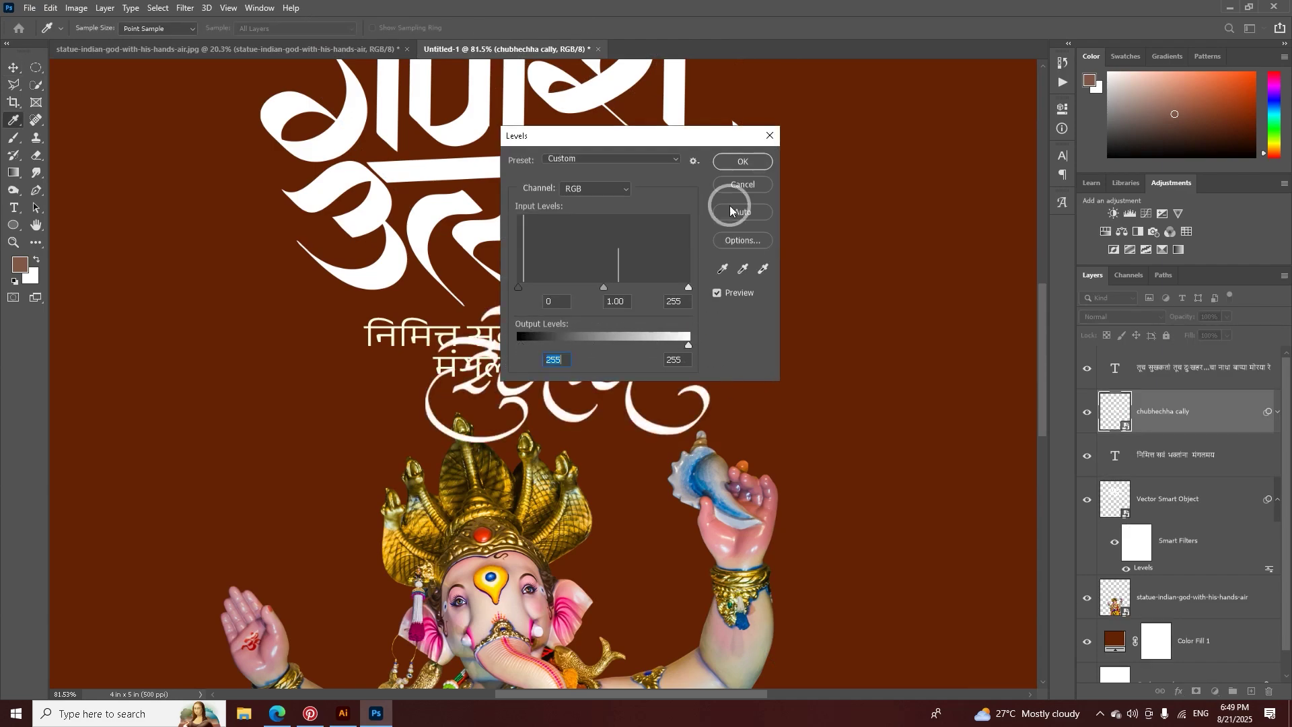
{"action": "left_click", "coordinate": [739, 162]}
Step: Scale the "शुभेच्छा" calligraphy down proportionally and position it beside the end of the greeting's second line
{"action": "key", "text": "ctrl+t"}
{"action": "left_click", "coordinate": [661, 275]}
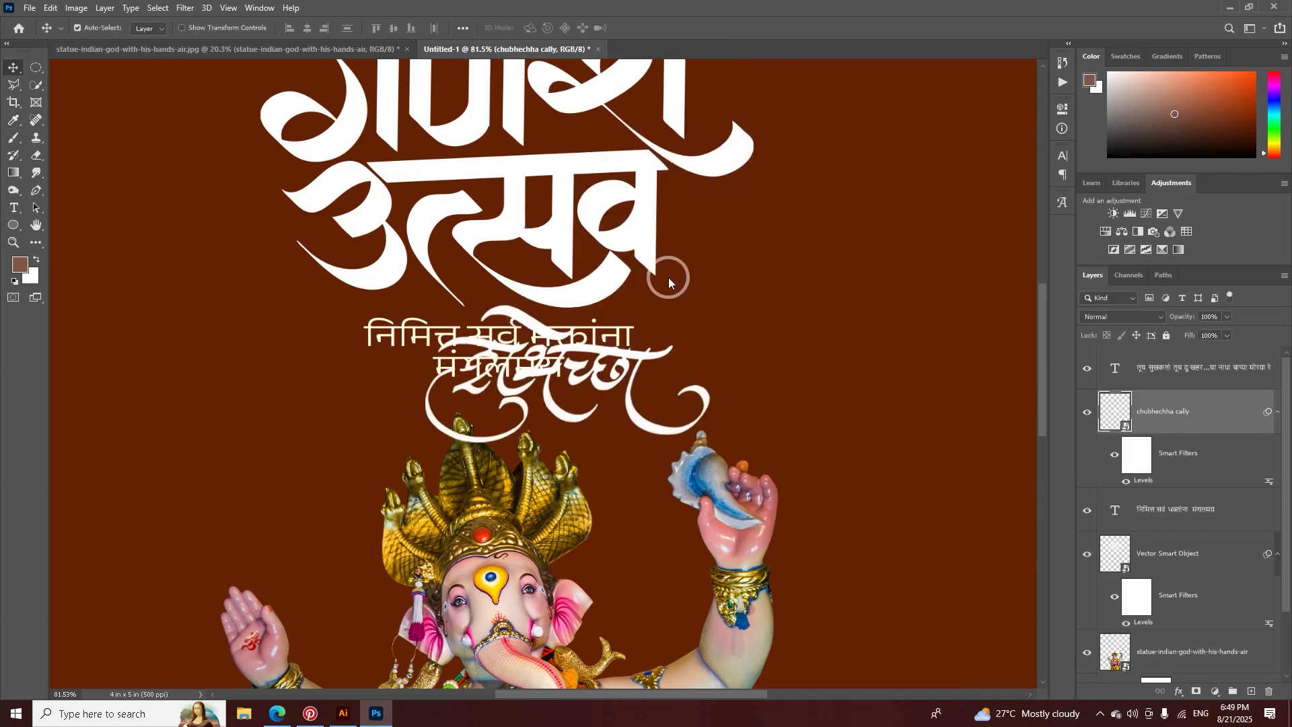
{"action": "left_click_drag", "start_coordinate": [945, 375], "coordinate": [785, 384]}
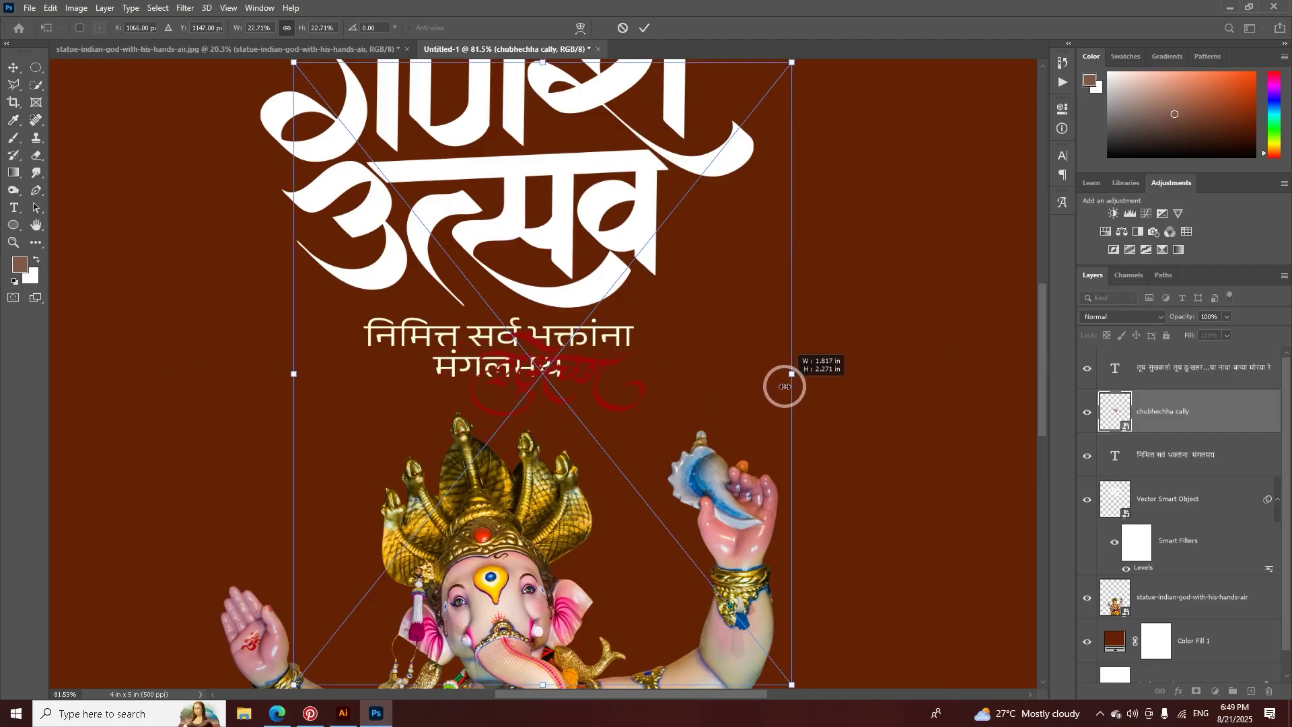
{"action": "left_click", "coordinate": [644, 27]}
{"action": "left_click_drag", "start_coordinate": [594, 364], "coordinate": [669, 377]}
{"action": "mouse_move", "coordinate": [604, 338]}
{"action": "left_mouse_down"}
{"action": "mouse_move", "coordinate": [580, 339]}
{"action": "mouse_move", "coordinate": [599, 363]}
{"action": "left_mouse_up"}
{"action": "scroll", "coordinate": [564, 224], "scroll_direction": "down", "scroll_amount": 5}
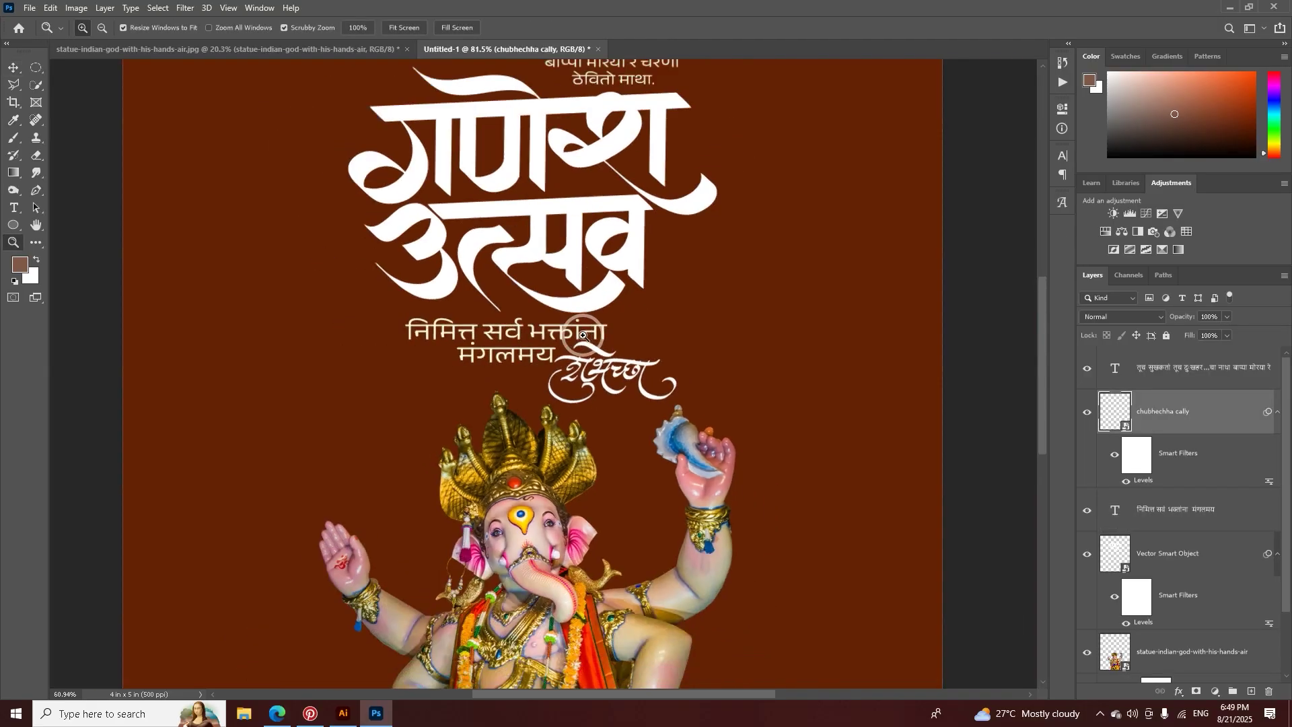
Step: Shift the title upward, place the greeting text beneath it and set the "शुभेच्छा" calligraphy under "मंगलमय"
{"action": "left_click_drag", "start_coordinate": [599, 141], "coordinate": [409, 142]}
{"action": "left_click_drag", "start_coordinate": [521, 160], "coordinate": [529, 234]}
{"action": "left_click_drag", "start_coordinate": [439, 253], "coordinate": [435, 246]}
{"action": "left_click_drag", "start_coordinate": [562, 444], "coordinate": [645, 375]}
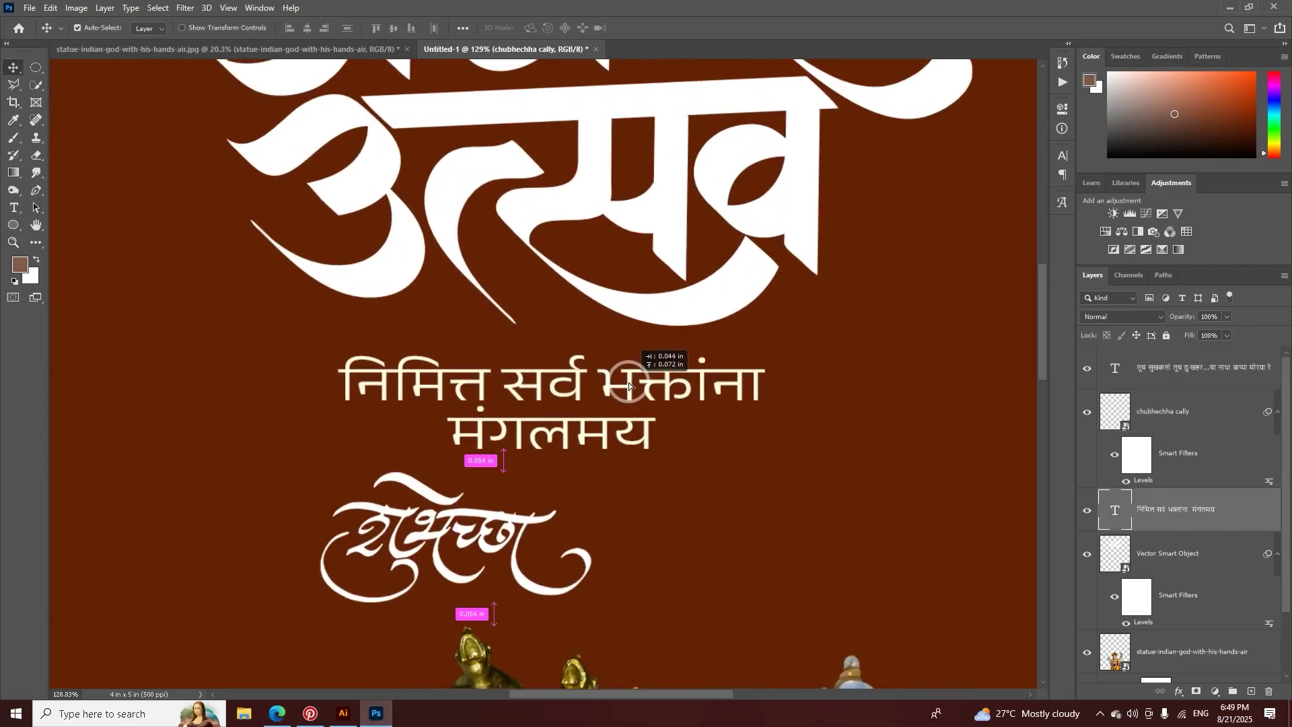
{"action": "left_click_drag", "start_coordinate": [522, 517], "coordinate": [539, 483]}
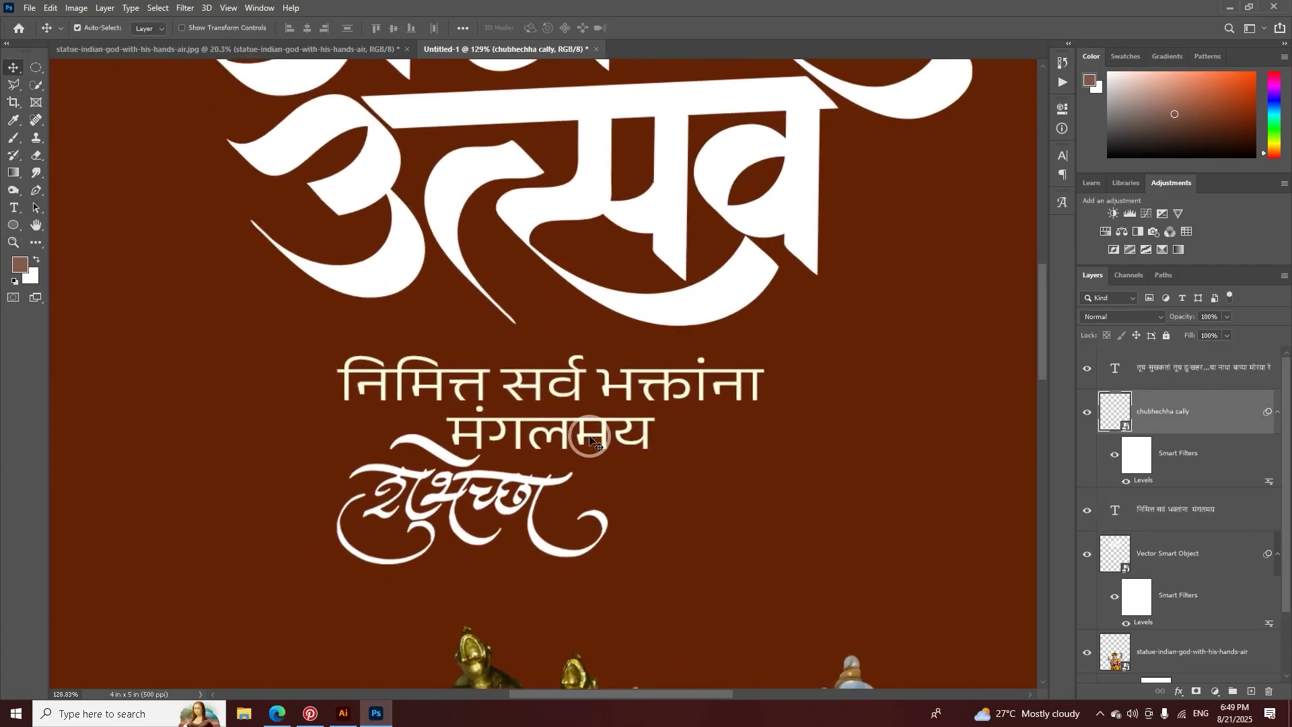
Step: Enlarge the "शुभेच्छा" calligraphy slightly, tilt it a little counterclockwise and commit the transform
{"action": "scroll", "coordinate": [558, 471], "scroll_direction": "down", "scroll_amount": 3}
{"action": "scroll", "coordinate": [575, 464], "scroll_direction": "up", "scroll_amount": 3}
{"action": "key", "text": "ctrl+t"}
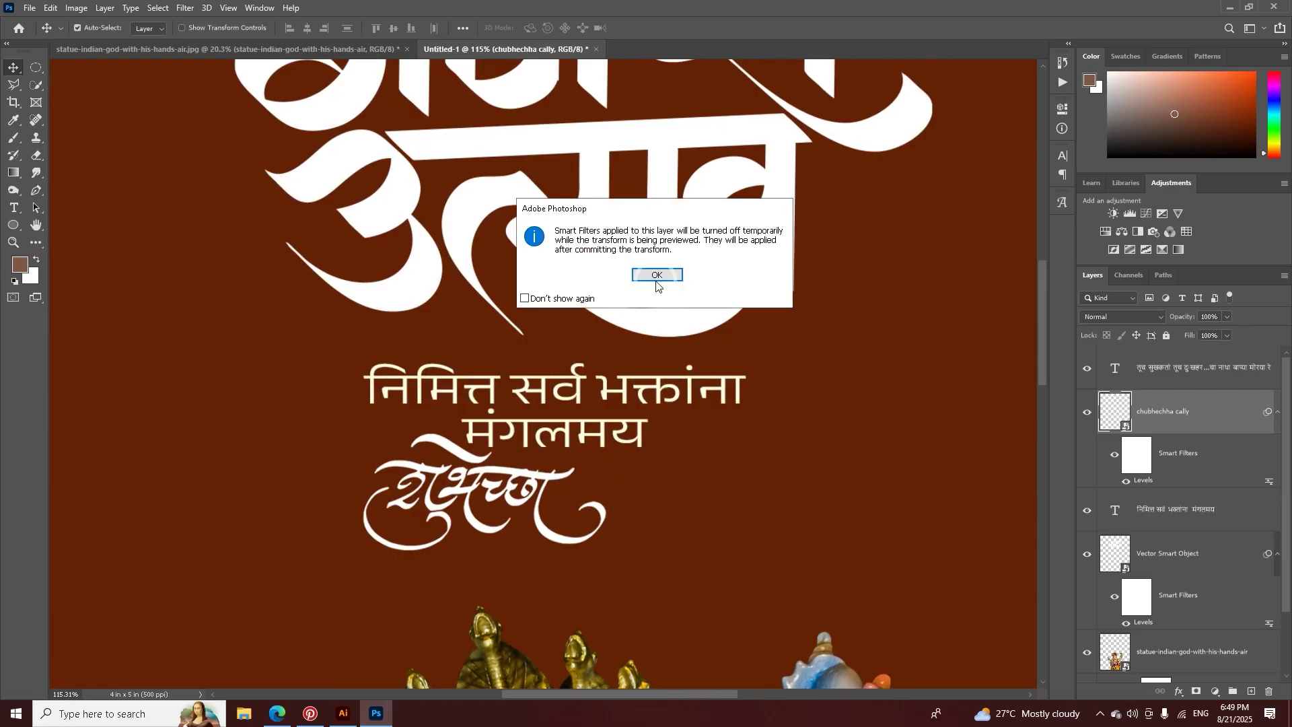
{"action": "left_click", "coordinate": [656, 274]}
{"action": "left_click_drag", "start_coordinate": [813, 491], "coordinate": [721, 470]}
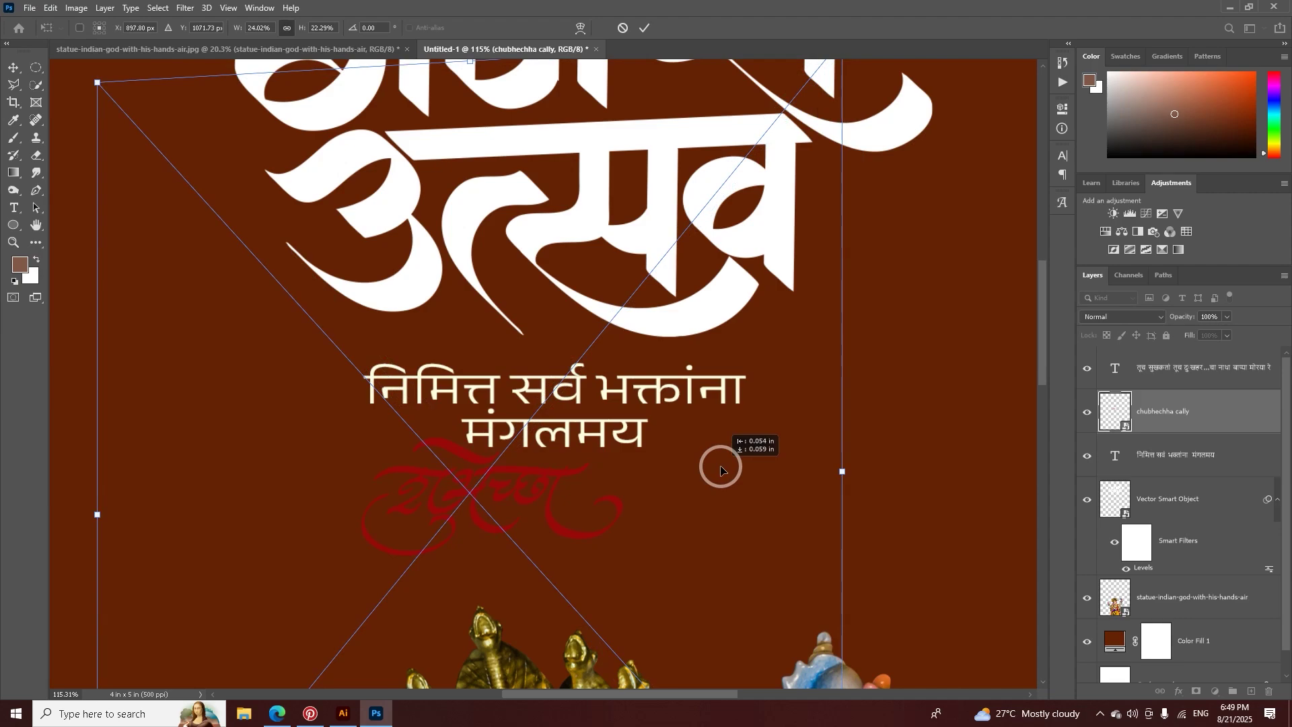
{"action": "left_click", "coordinate": [639, 39]}
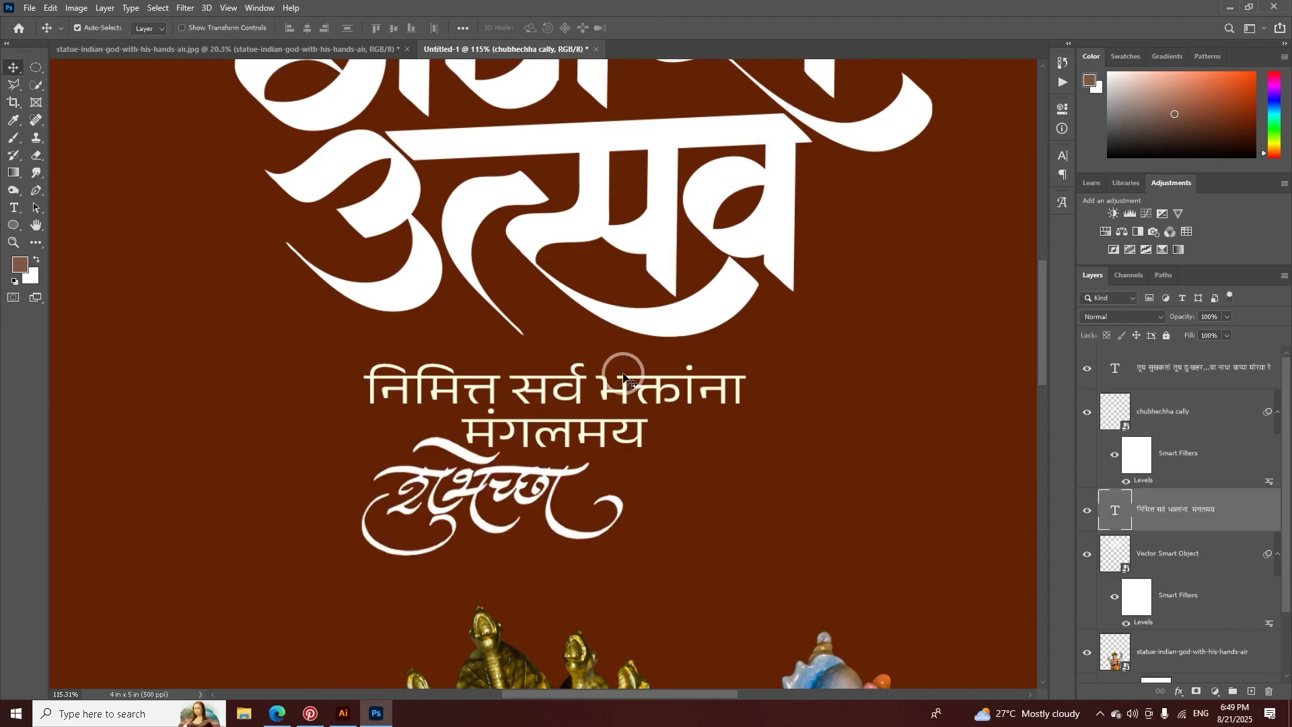
Step: Set the greeting's first line "निमित्त सर्व भक्तांना" to Light weight at 8 pt
{"action": "double_click", "coordinate": [619, 369]}
{"action": "left_click", "coordinate": [396, 369]}
{"action": "left_click_drag", "start_coordinate": [396, 368], "coordinate": [757, 374]}
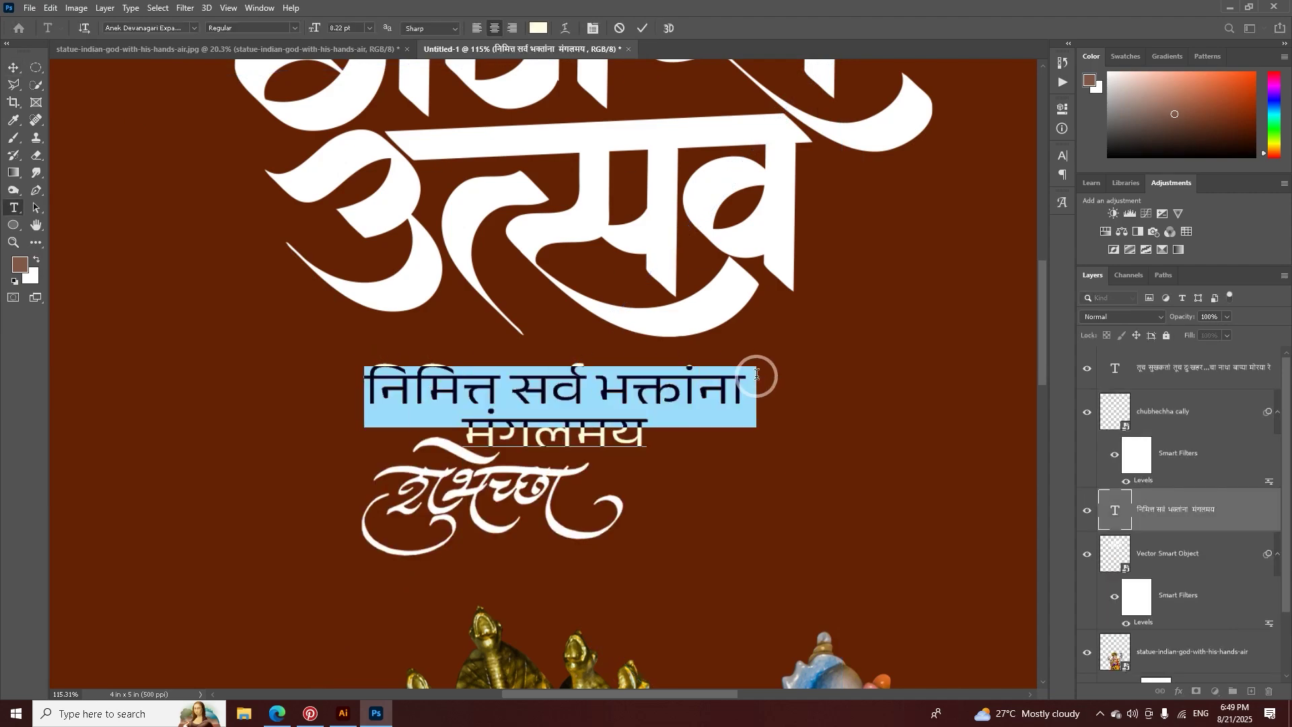
{"action": "left_click", "coordinate": [284, 33]}
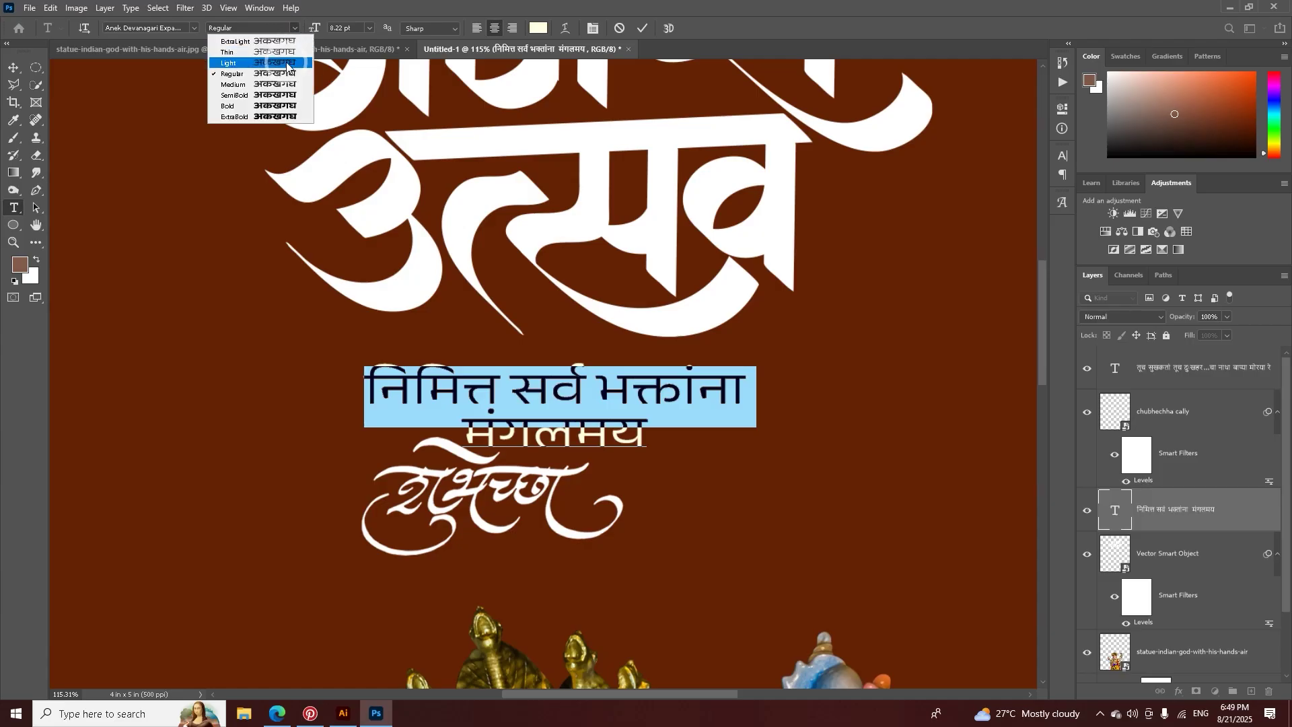
{"action": "left_click", "coordinate": [285, 62]}
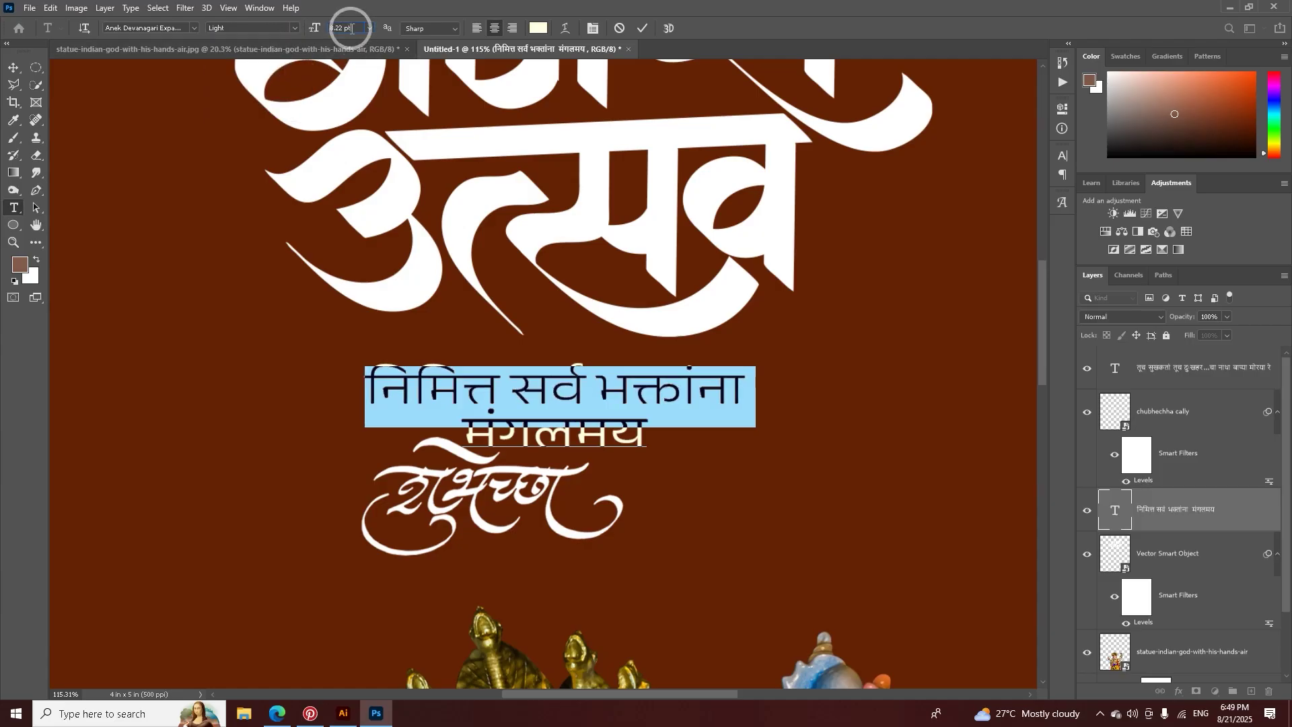
{"action": "type", "text": "8"}
{"action": "key", "text": "Return"}
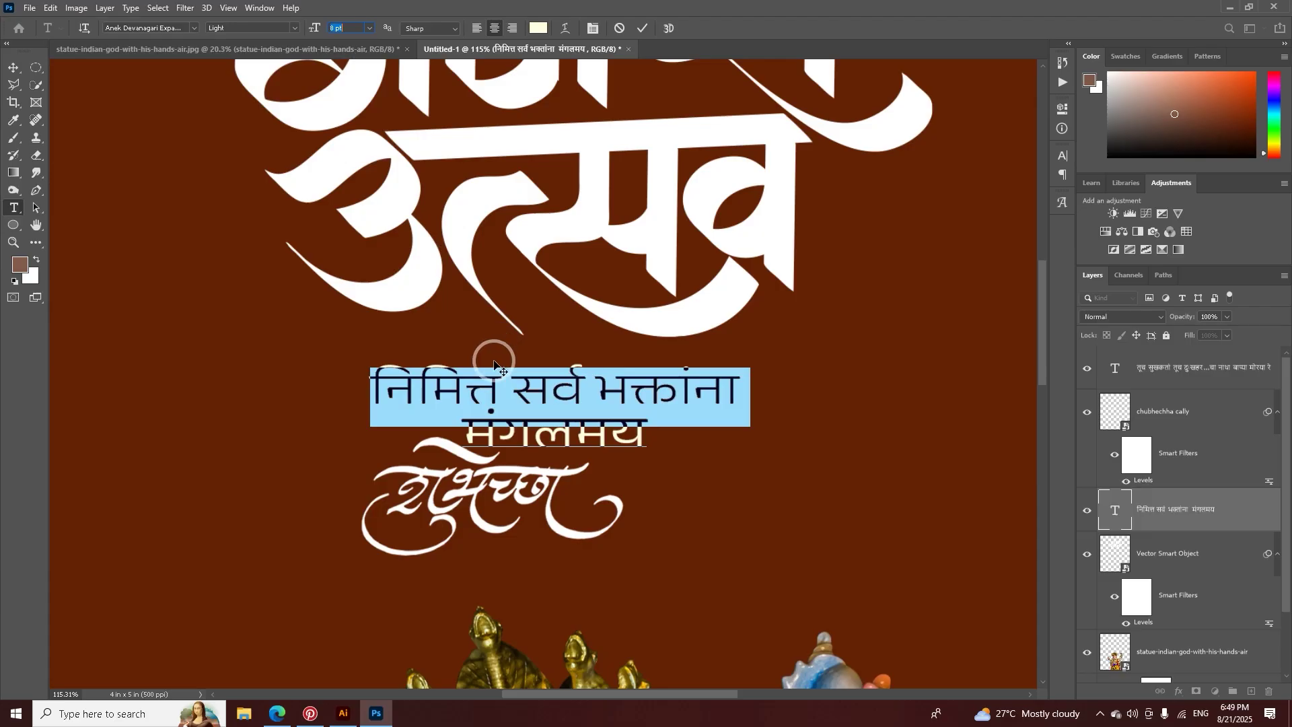
Step: Set the greeting's second line "मंगलमय" to 10 pt and commit the text edit
{"action": "left_click_drag", "start_coordinate": [466, 425], "coordinate": [649, 425]}
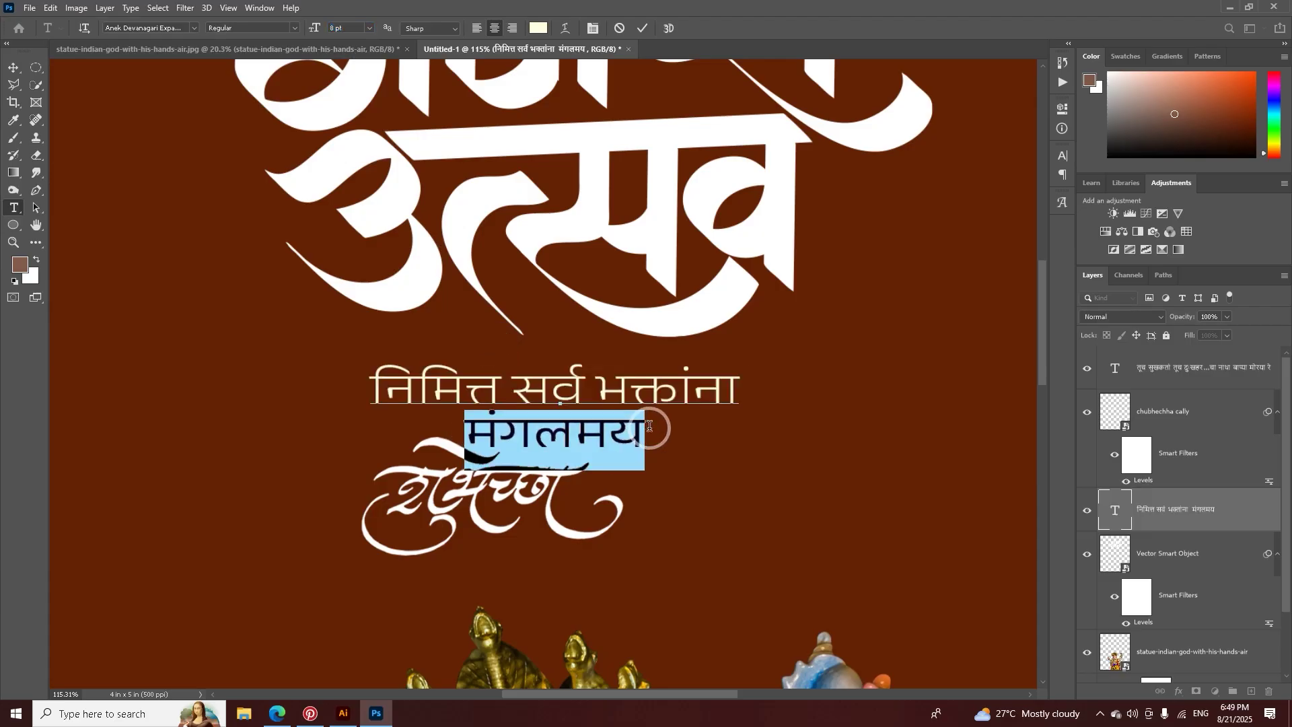
{"action": "scroll", "coordinate": [349, 28], "scroll_direction": "up", "scroll_amount": 2}
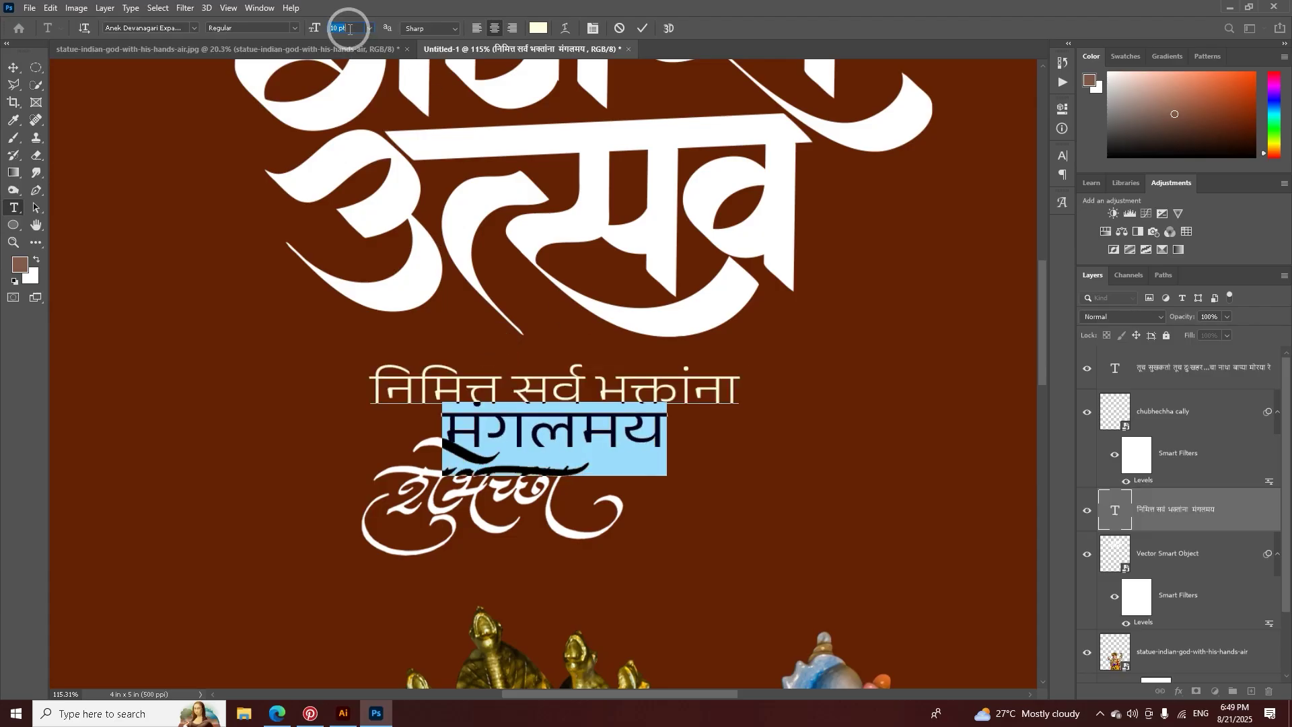
{"action": "left_click", "coordinate": [280, 37]}
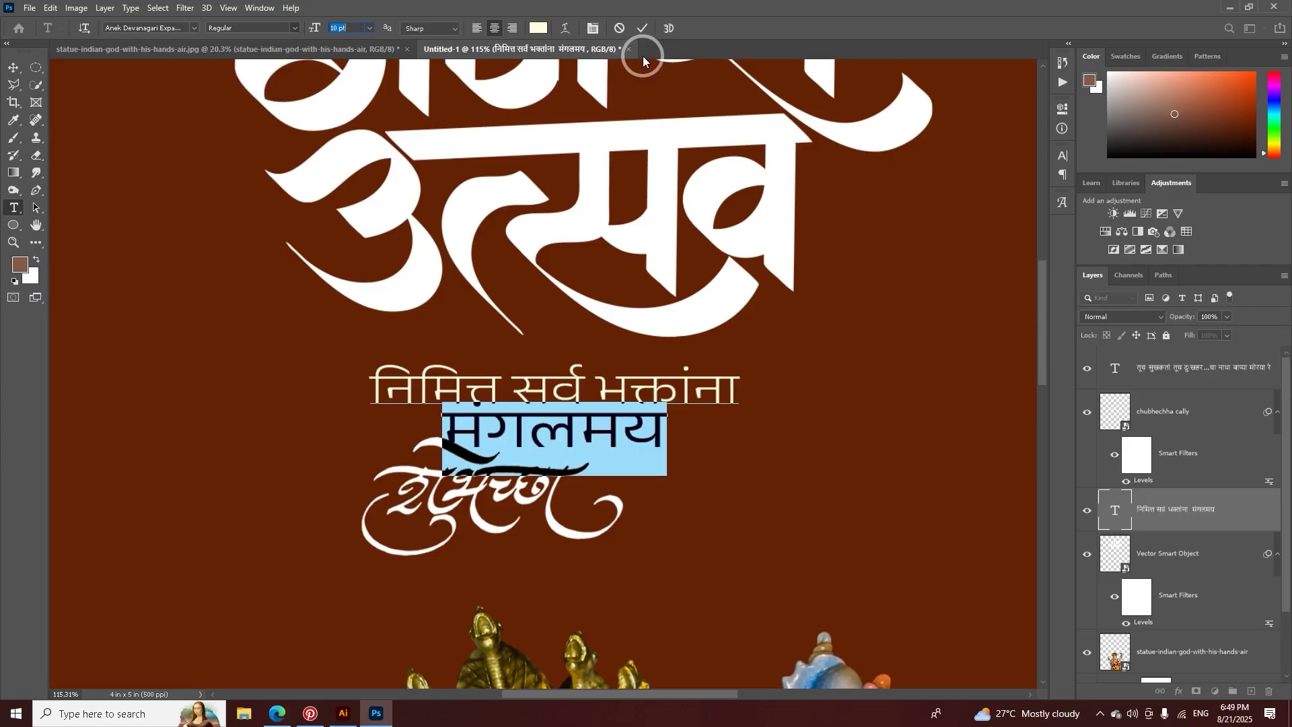
{"action": "left_click", "coordinate": [638, 39]}
Step: Increase the leading of the two-line greeting text and move the greeting slightly closer to the title
{"action": "left_click", "coordinate": [614, 352]}
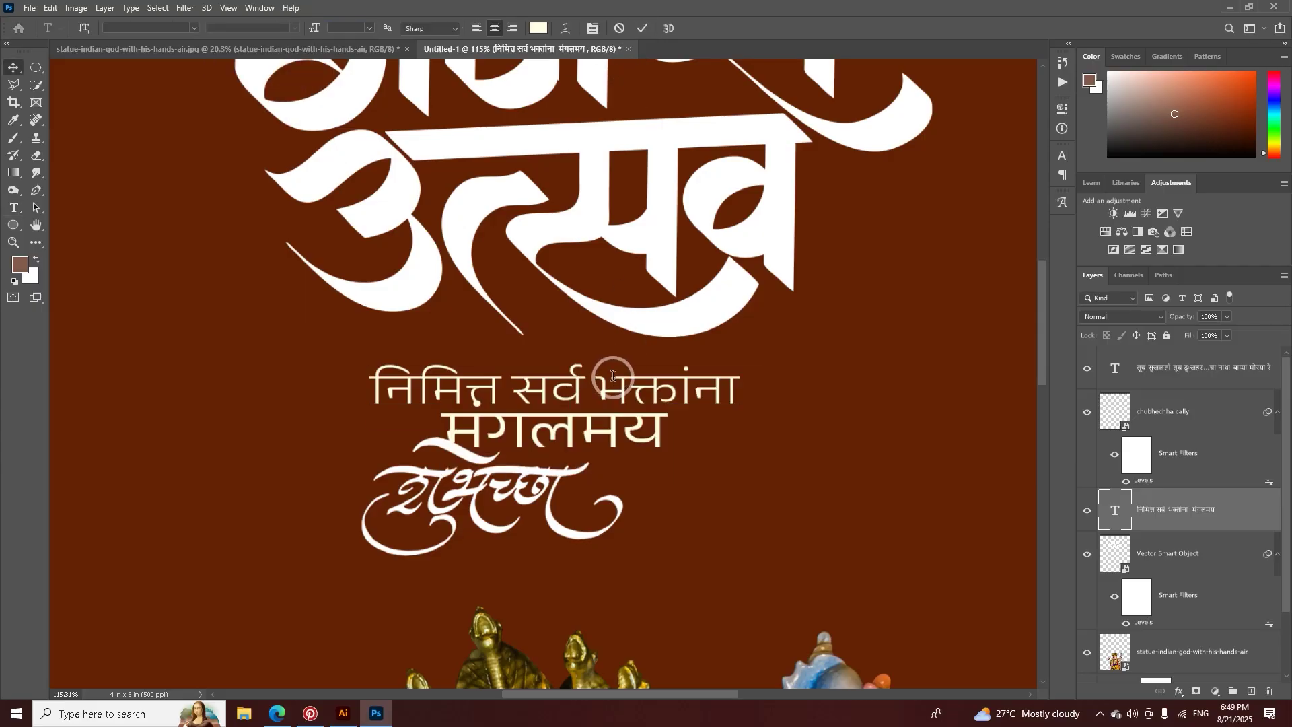
{"action": "key", "text": "ctrl+a"}
{"action": "left_click", "coordinate": [1060, 168]}
{"action": "left_click", "coordinate": [1033, 191]}
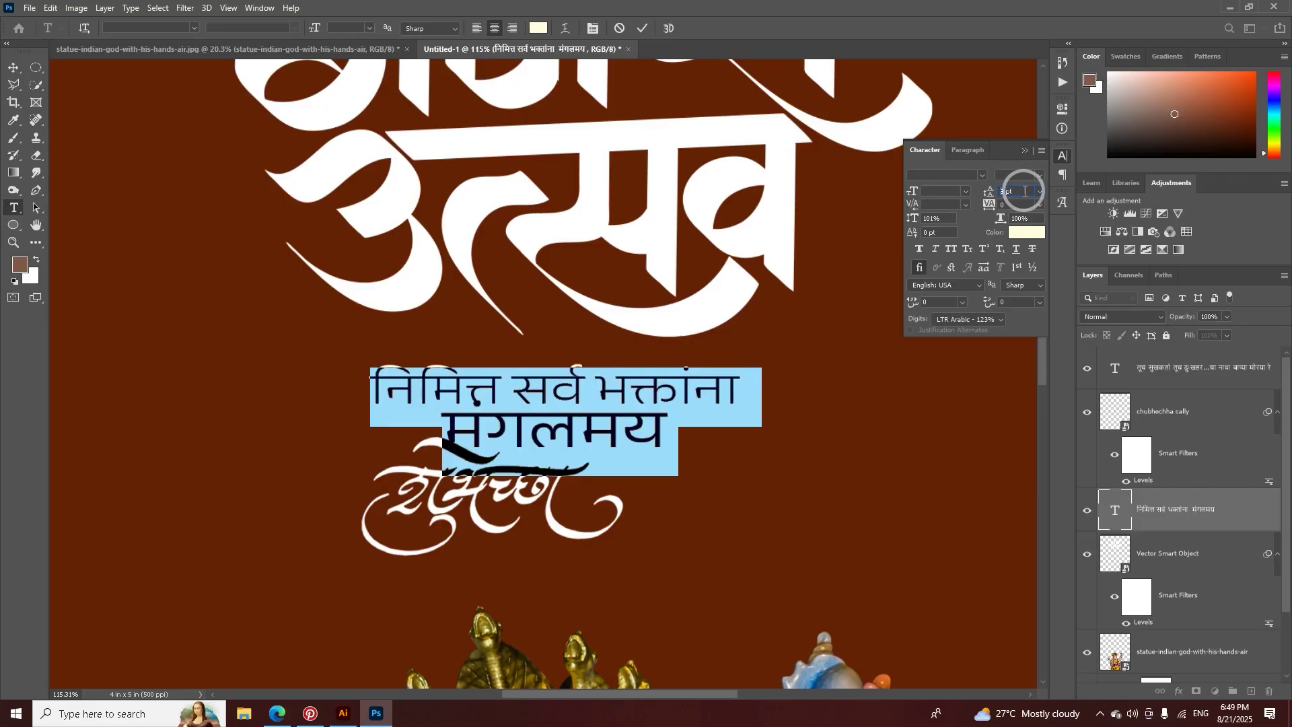
{"action": "key", "text": "Up"}
{"action": "key", "text": "Up"}
{"action": "left_click", "coordinate": [1026, 152]}
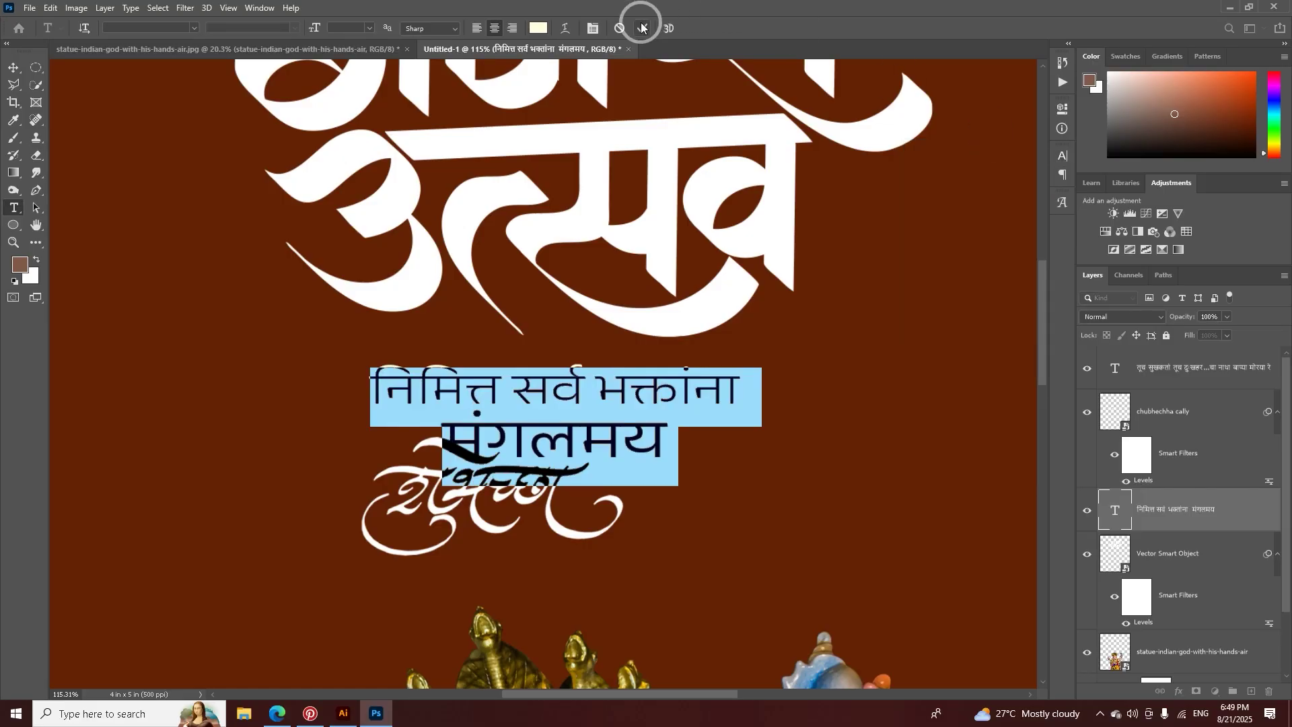
{"action": "left_click", "coordinate": [642, 28]}
{"action": "key", "text": "v"}
{"action": "left_click_drag", "start_coordinate": [606, 360], "coordinate": [560, 461]}
Step: Change the colour of the greeting's first line to white (ffffff)
{"action": "double_click", "coordinate": [423, 358]}
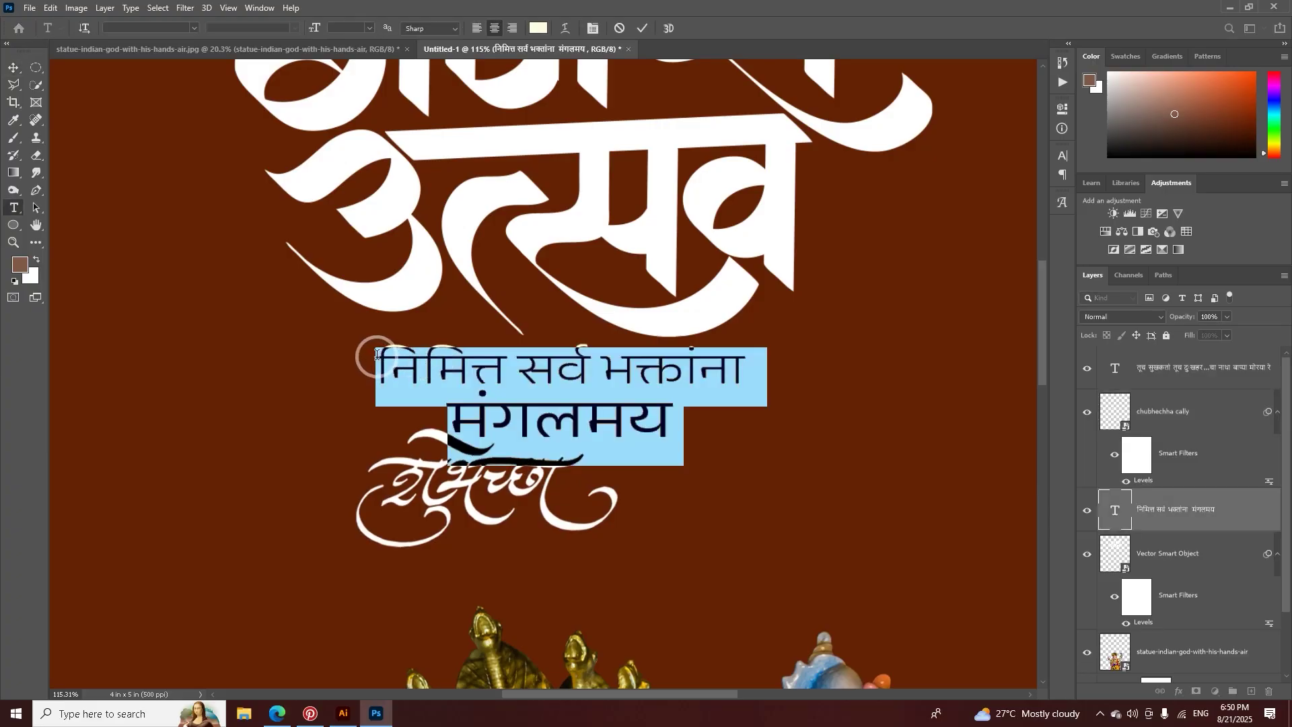
{"action": "left_click_drag", "start_coordinate": [375, 361], "coordinate": [779, 352]}
{"action": "left_click", "coordinate": [540, 30]}
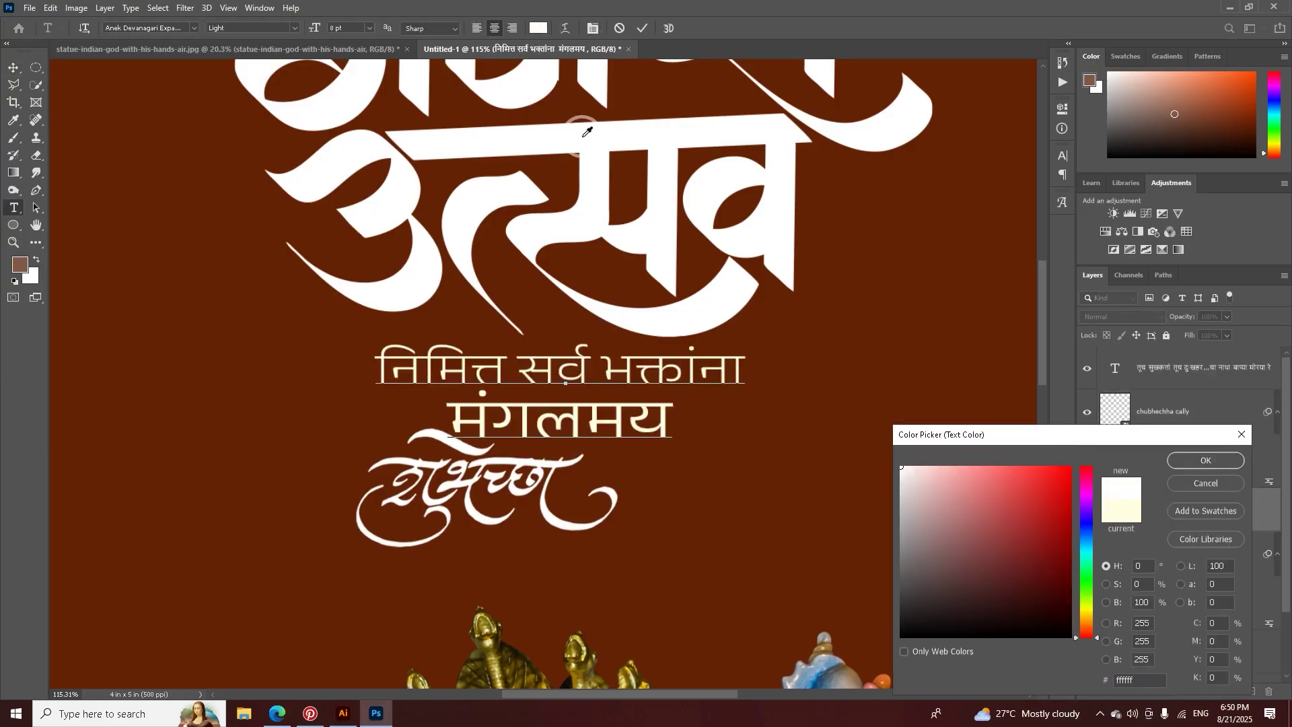
{"action": "left_click", "coordinate": [1170, 459]}
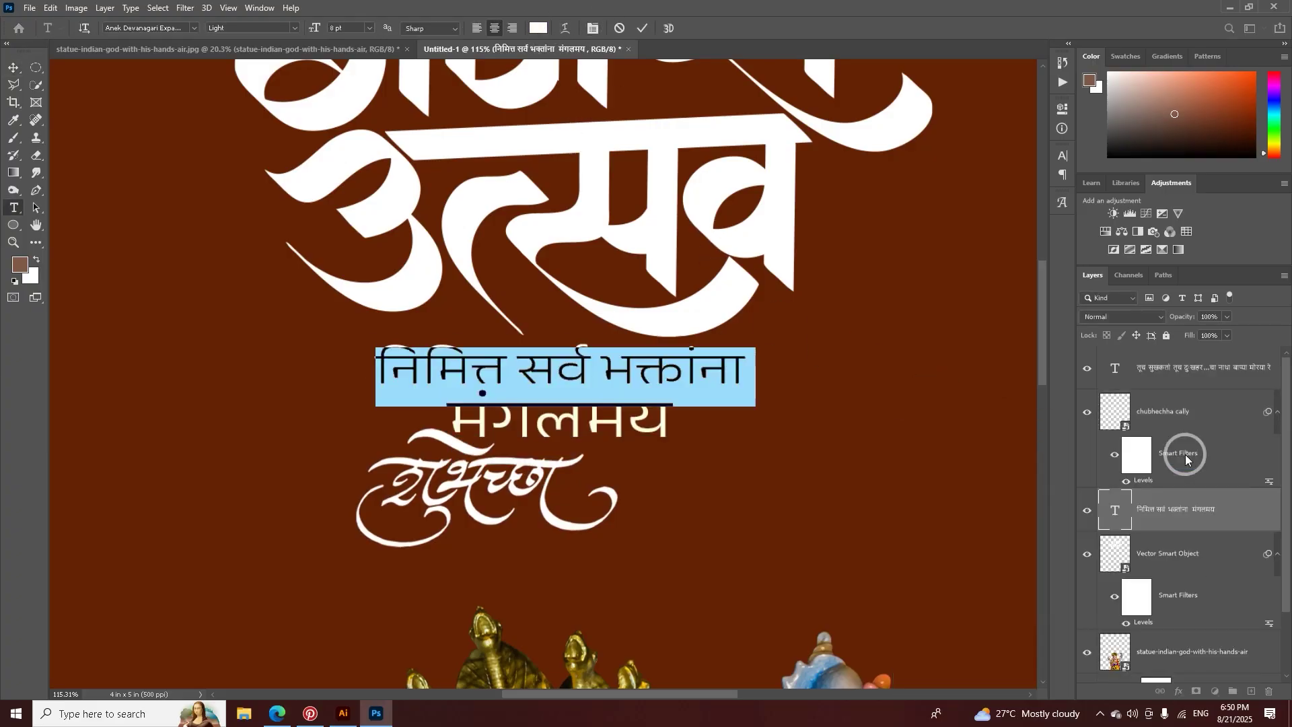
{"action": "left_click", "coordinate": [640, 32]}
Step: Browse the fonts for "मंगलमय" and apply Anek Devanagari Expanded Regular
{"action": "left_click", "coordinate": [575, 434]}
{"action": "left_click_drag", "start_coordinate": [448, 415], "coordinate": [694, 428]}
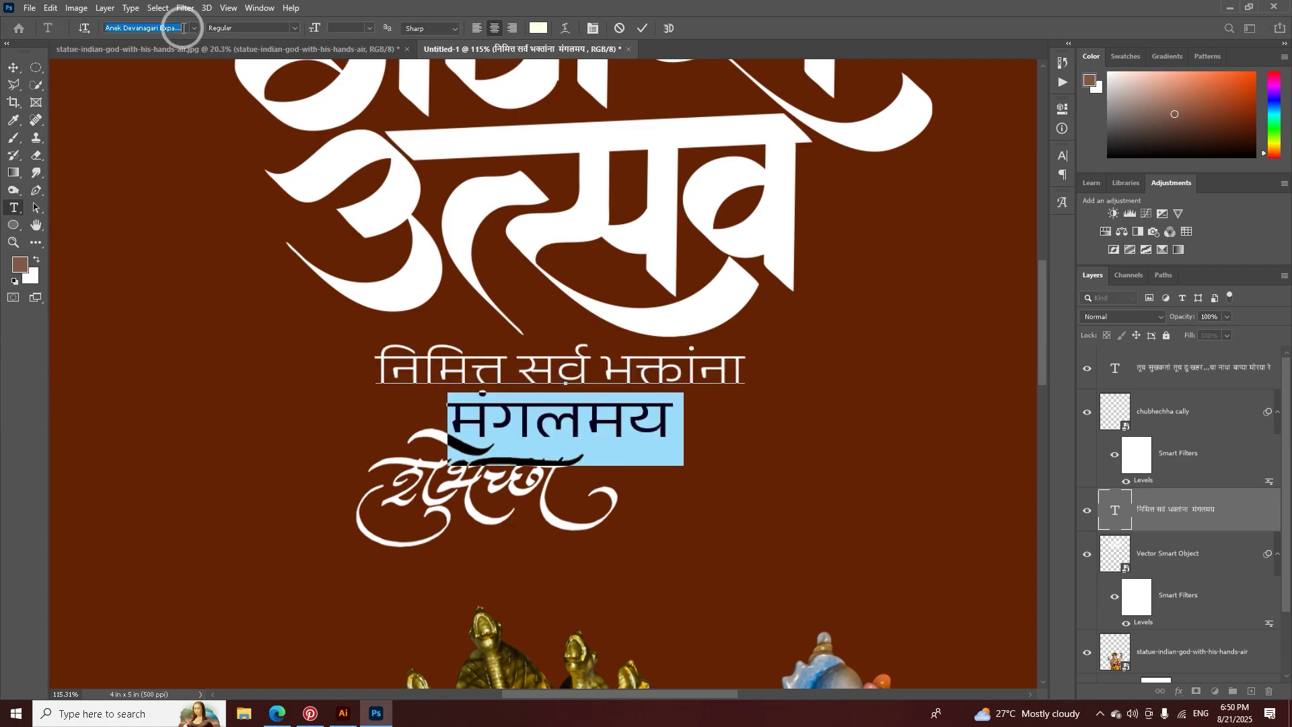
{"action": "left_click", "coordinate": [183, 28]}
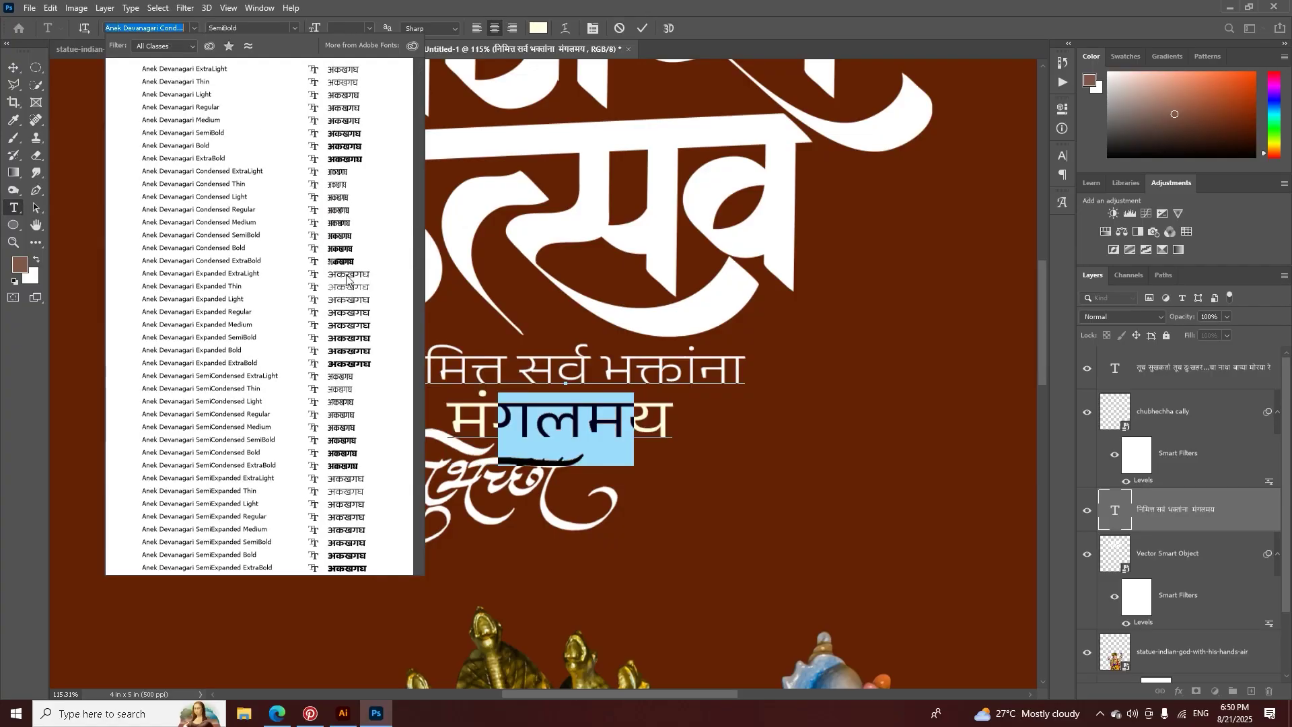
{"action": "left_click", "coordinate": [352, 313]}
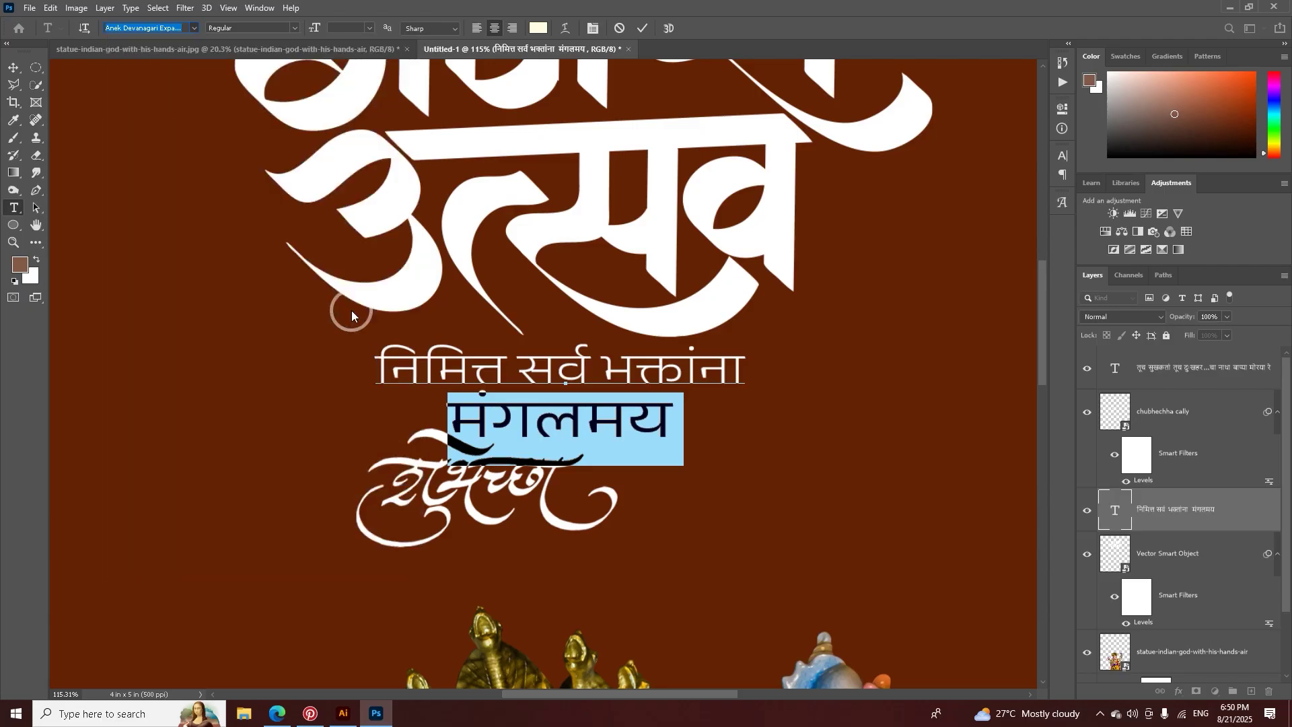
{"action": "key", "text": "ctrl+Return"}
{"action": "key", "text": "v"}
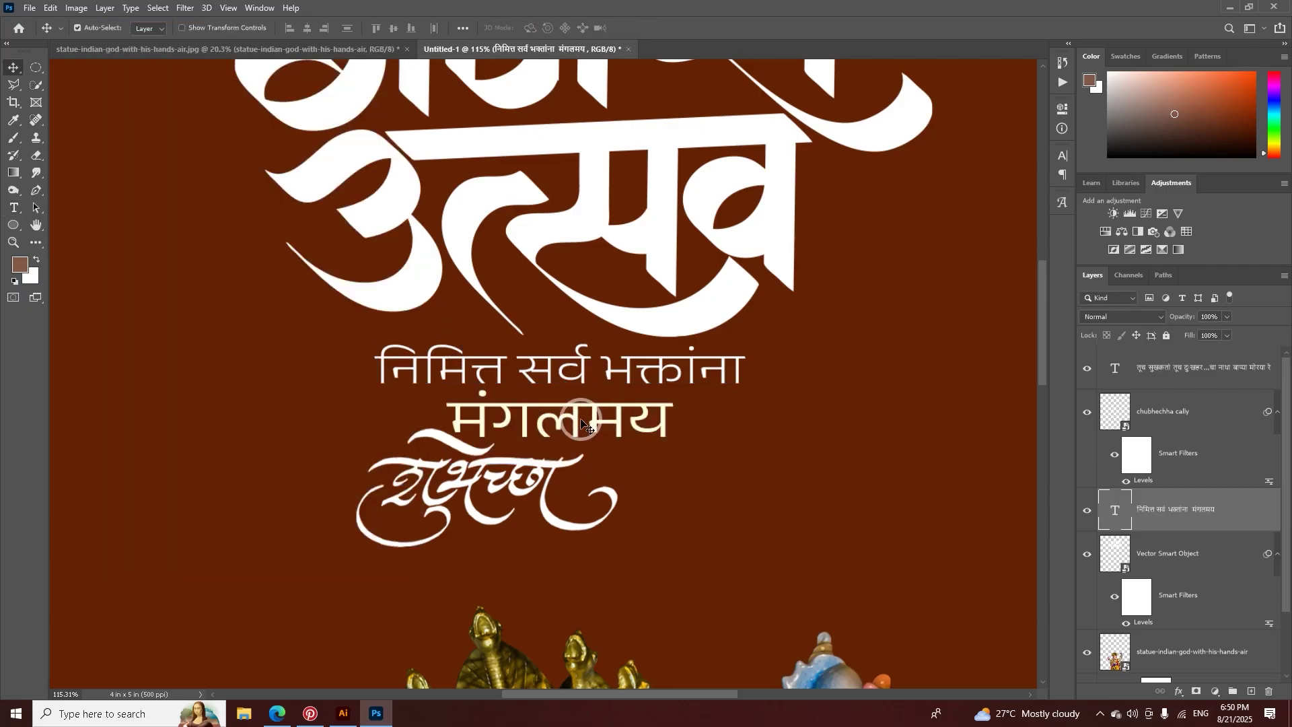
Step: Adjust the verse block's position above the "गणेश उत्सव" title and check the whole poster
{"action": "key", "text": "z"}
{"action": "left_click_drag", "start_coordinate": [600, 372], "coordinate": [559, 137]}
{"action": "key", "text": "v"}
{"action": "left_click_drag", "start_coordinate": [426, 147], "coordinate": [651, 116]}
{"action": "key", "text": "z"}
{"action": "left_click_drag", "start_coordinate": [669, 159], "coordinate": [617, 332]}
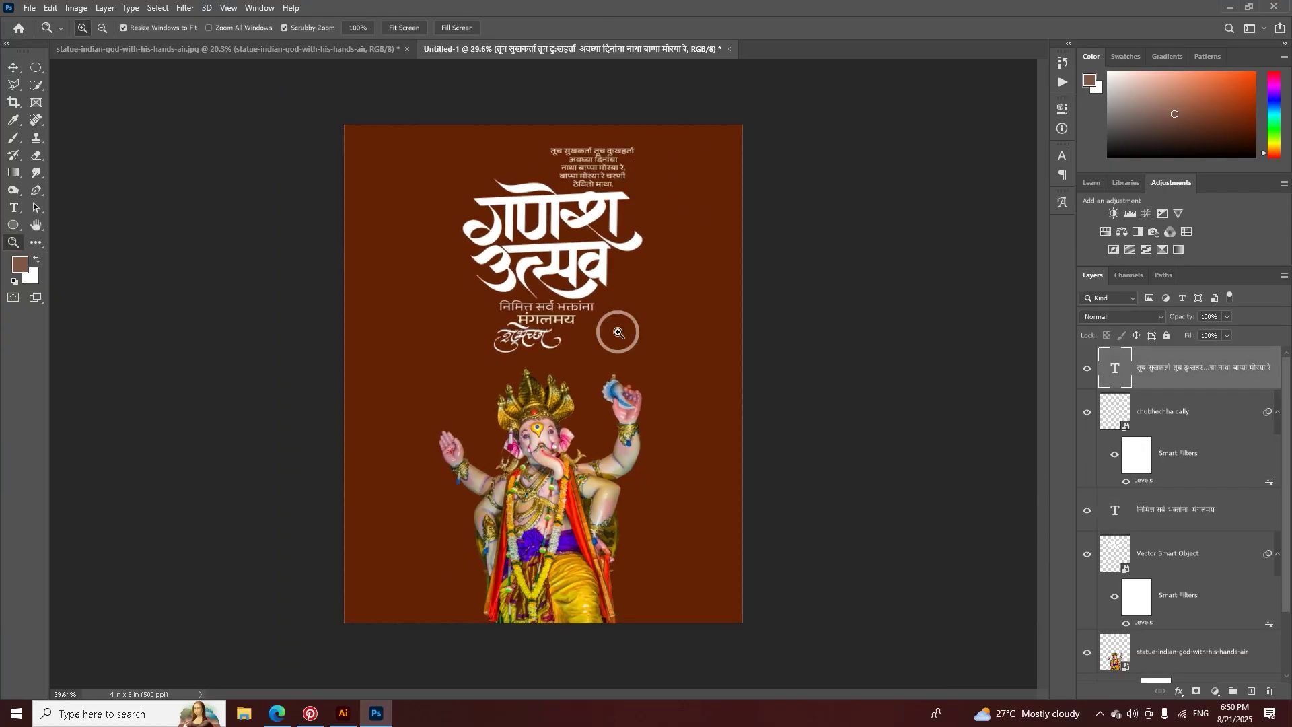
Step: Scale the Ganesh statue up proportionally from its centre to about 7.49% and commit
{"action": "left_click", "coordinate": [538, 429]}
{"action": "key", "text": "v"}
{"action": "left_click", "coordinate": [542, 441]}
{"action": "key", "text": "ctrl+t"}
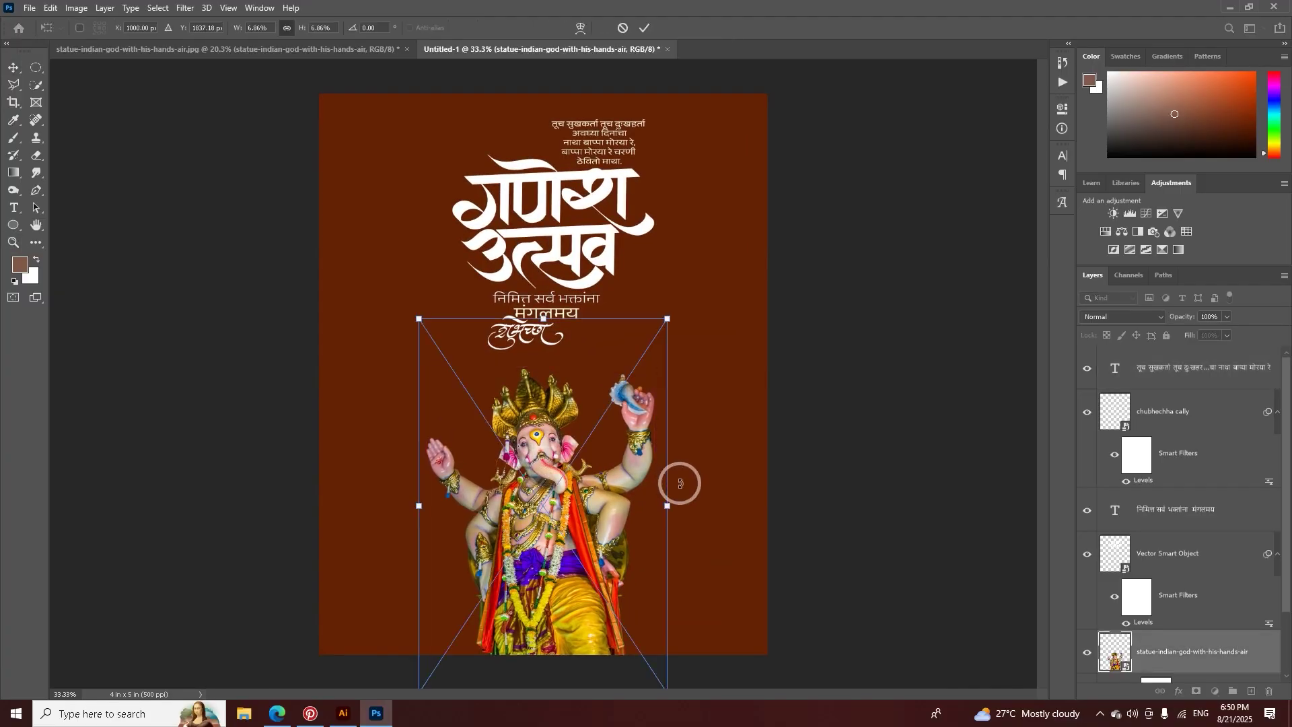
{"action": "left_click_drag", "start_coordinate": [666, 508], "coordinate": [678, 508]}
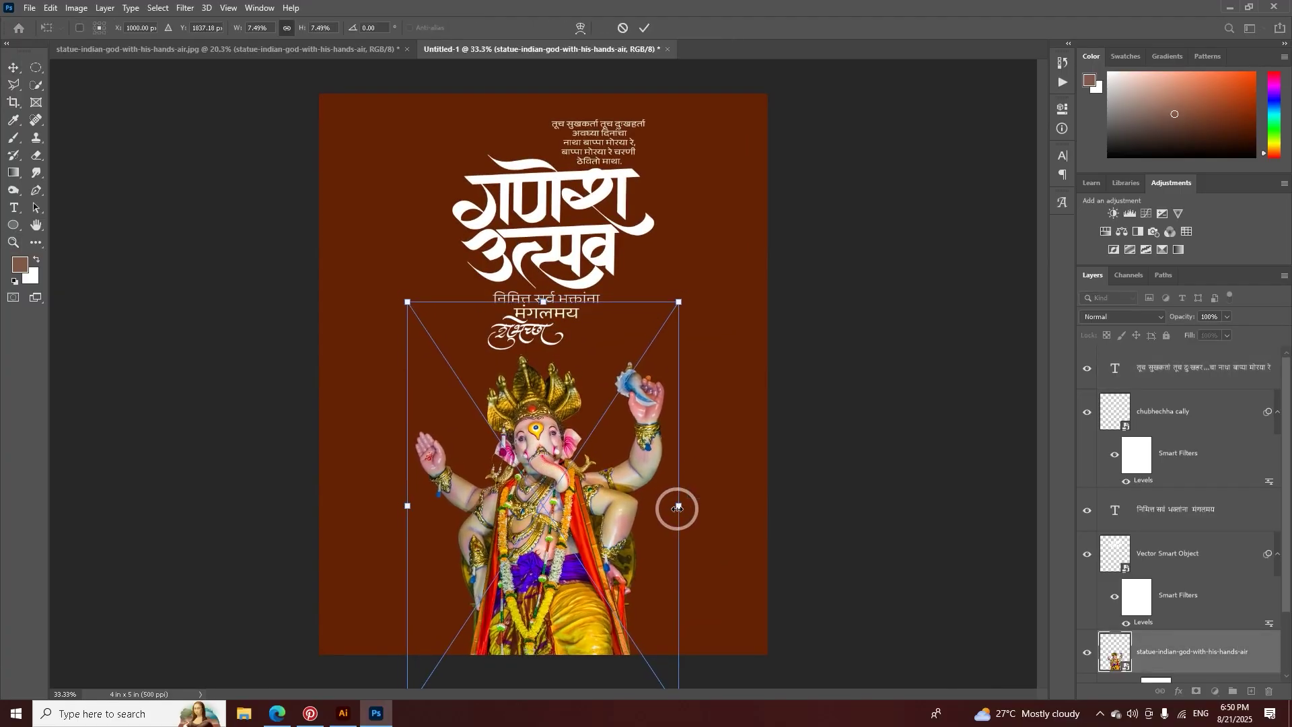
{"action": "left_click", "coordinate": [646, 28]}
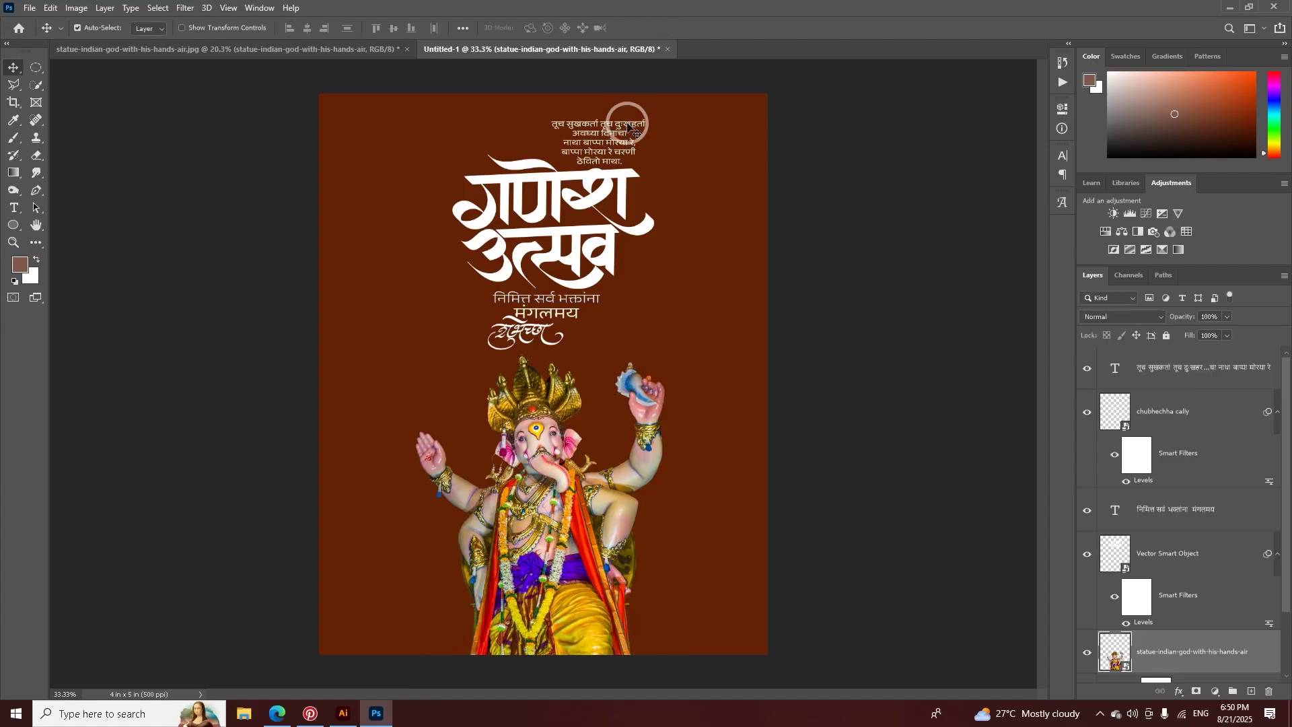
Step: Move the "गणेश उत्सव" title down and left, and place the greeting text and "शुभेच्छा" calligraphy at its lower right
{"action": "left_click_drag", "start_coordinate": [608, 195], "coordinate": [553, 234]}
{"action": "left_click_drag", "start_coordinate": [583, 300], "coordinate": [660, 286]}
{"action": "left_click_drag", "start_coordinate": [572, 327], "coordinate": [619, 299]}
Step: Move the verse block down and left so it sits above the title, and enlarge it slightly
{"action": "left_click_drag", "start_coordinate": [602, 136], "coordinate": [585, 173]}
{"action": "key", "text": "ctrl+t"}
{"action": "left_click", "coordinate": [673, 29]}
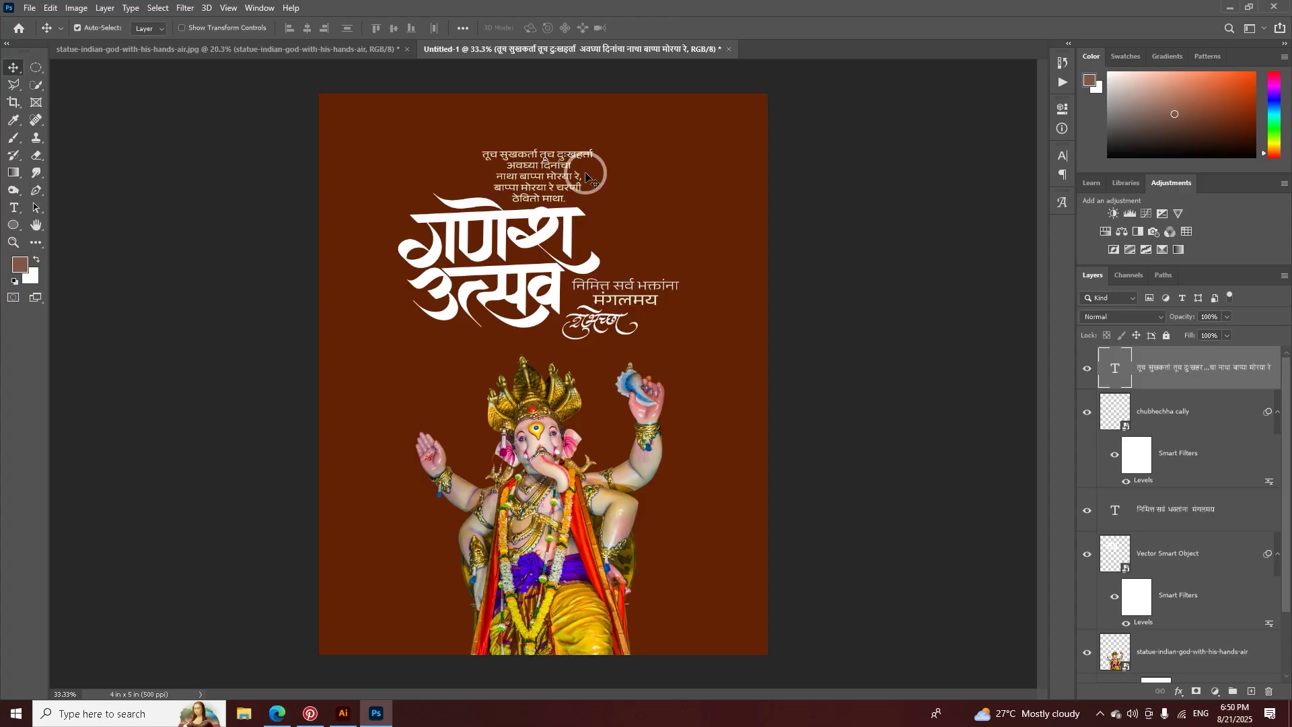
Step: Enlarge the "गणेश उत्सव" title calligraphy proportionally to about 41.93% and commit the transform
{"action": "left_click", "coordinate": [561, 298]}
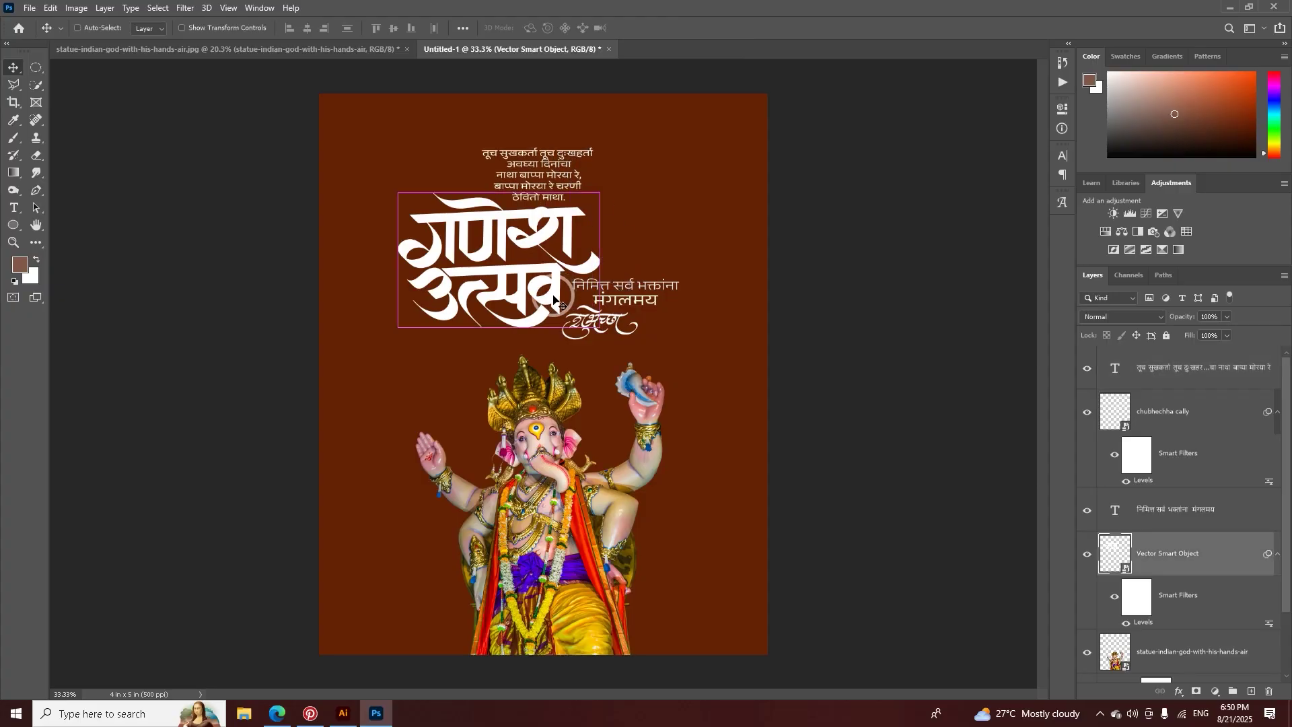
{"action": "key", "text": "ctrl+t"}
{"action": "left_click", "coordinate": [659, 275]}
{"action": "left_click_drag", "start_coordinate": [602, 323], "coordinate": [554, 307]}
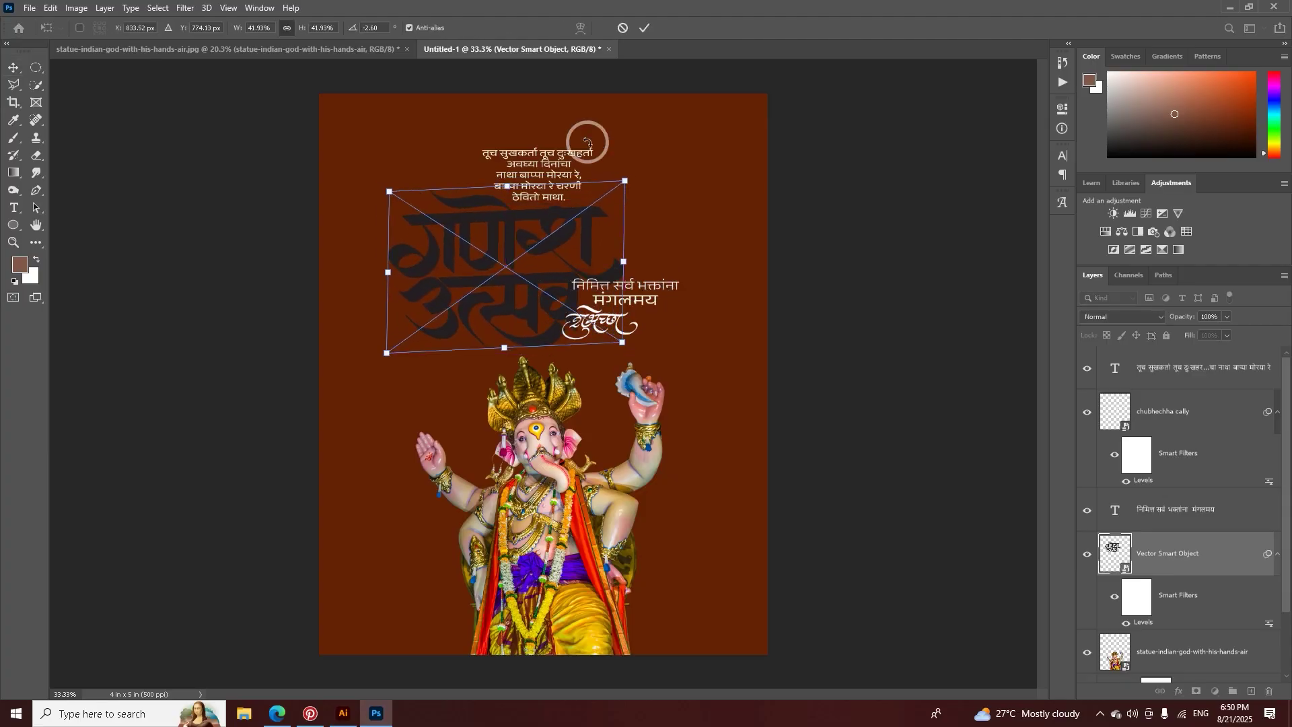
{"action": "left_click", "coordinate": [646, 32]}
Step: Reposition the verse above the enlarged title and shift the greeting and "शुभेच्छा" calligraphy right, clear of the title
{"action": "left_click", "coordinate": [576, 121]}
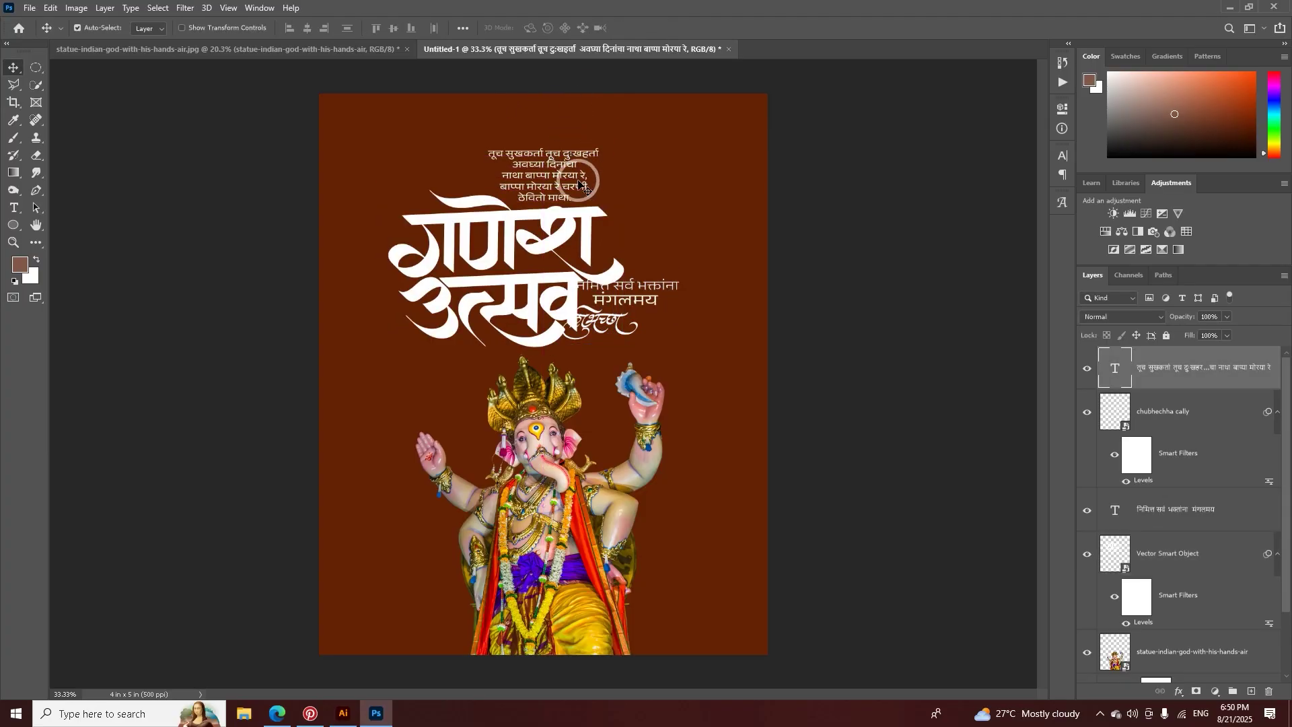
{"action": "left_click", "coordinate": [565, 283]}
{"action": "mouse_move", "coordinate": [624, 294]}
{"action": "left_mouse_down"}
{"action": "mouse_move", "coordinate": [636, 294]}
{"action": "mouse_move", "coordinate": [623, 315]}
{"action": "mouse_move", "coordinate": [635, 347]}
{"action": "mouse_move", "coordinate": [637, 306]}
{"action": "left_mouse_up"}
{"action": "left_click", "coordinate": [622, 333]}
{"action": "left_click", "coordinate": [638, 310]}
{"action": "left_click", "coordinate": [621, 325]}
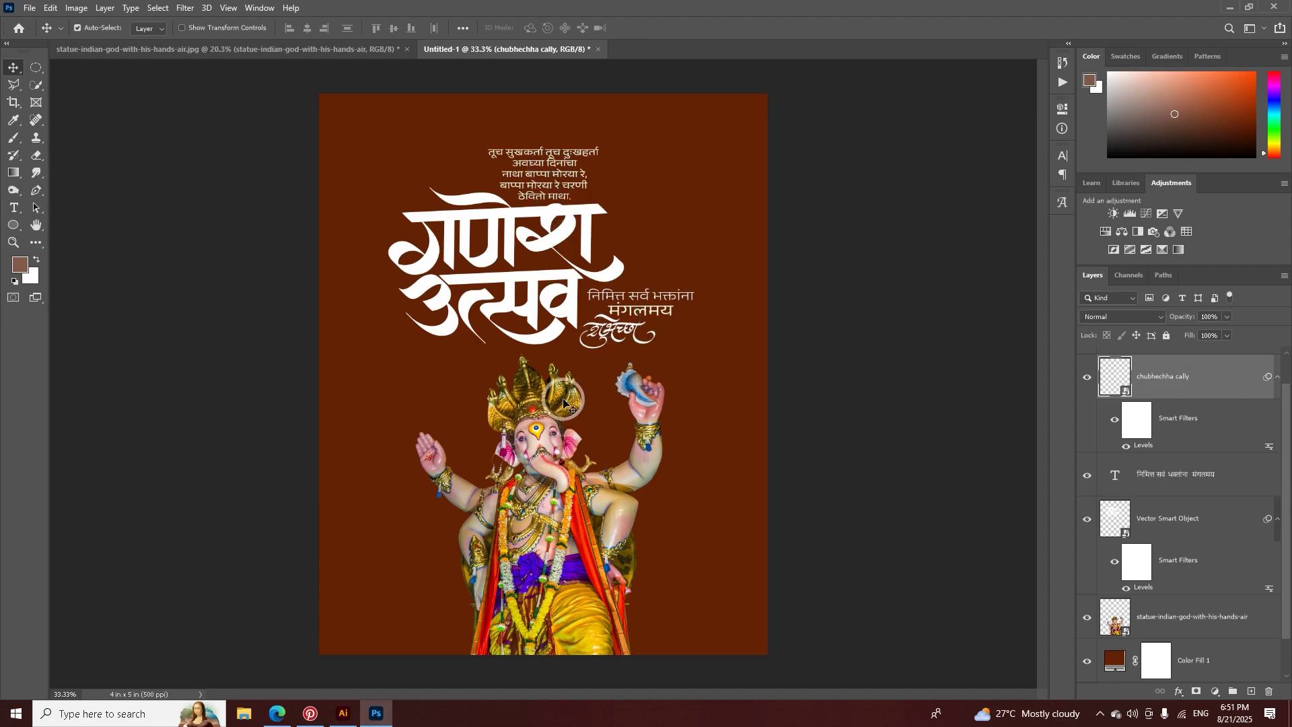
Step: Switch to Illustrator and copy the zigzag band with small leaves near the end of the third column in 1021 [Converted].eps
{"action": "left_click", "coordinate": [341, 714]}
{"action": "left_click", "coordinate": [283, 53]}
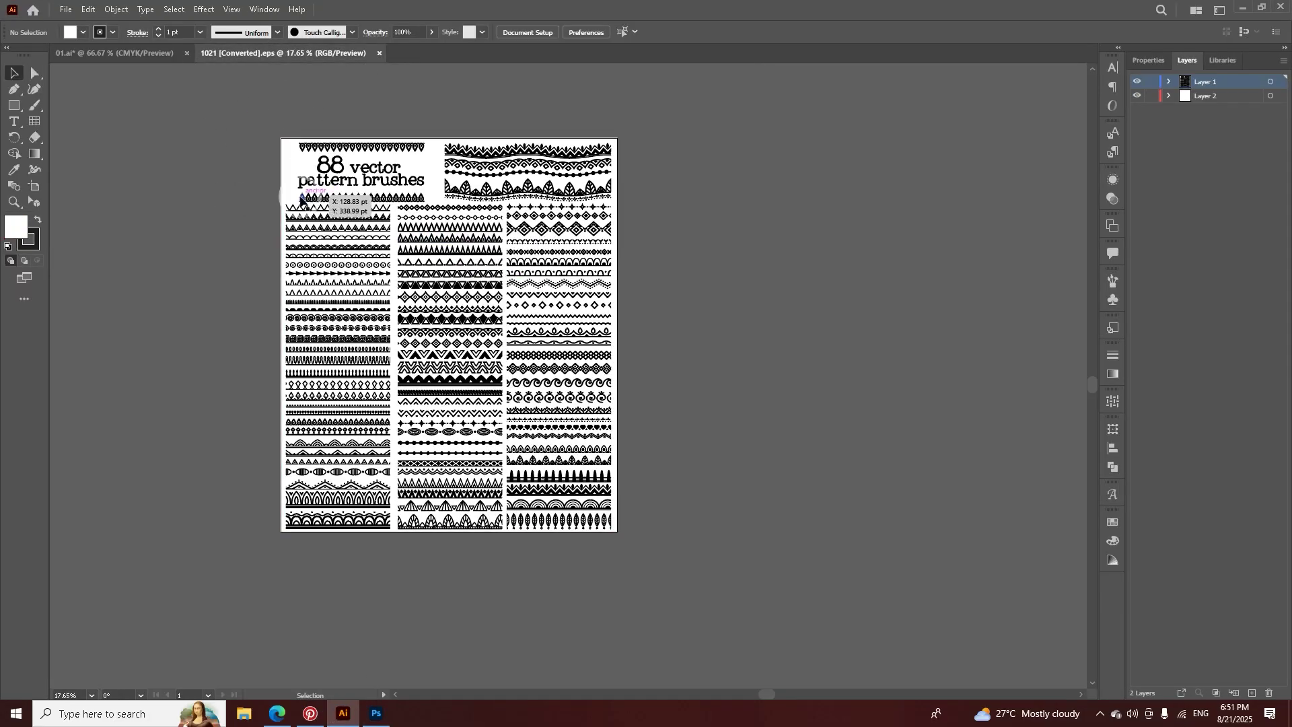
{"action": "scroll", "coordinate": [360, 209], "scroll_direction": "up", "scroll_amount": 1}
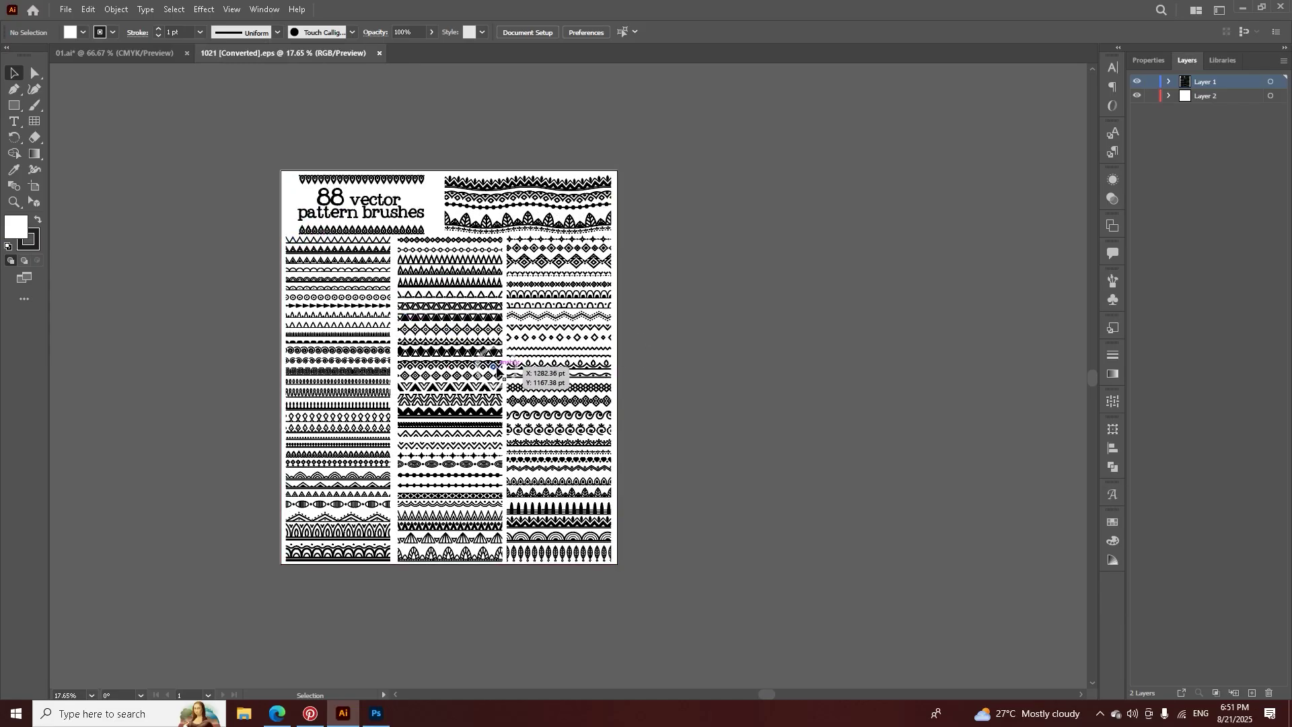
{"action": "key", "text": "z"}
{"action": "left_click_drag", "start_coordinate": [496, 368], "coordinate": [569, 352]}
{"action": "left_click_drag", "start_coordinate": [550, 237], "coordinate": [555, 367]}
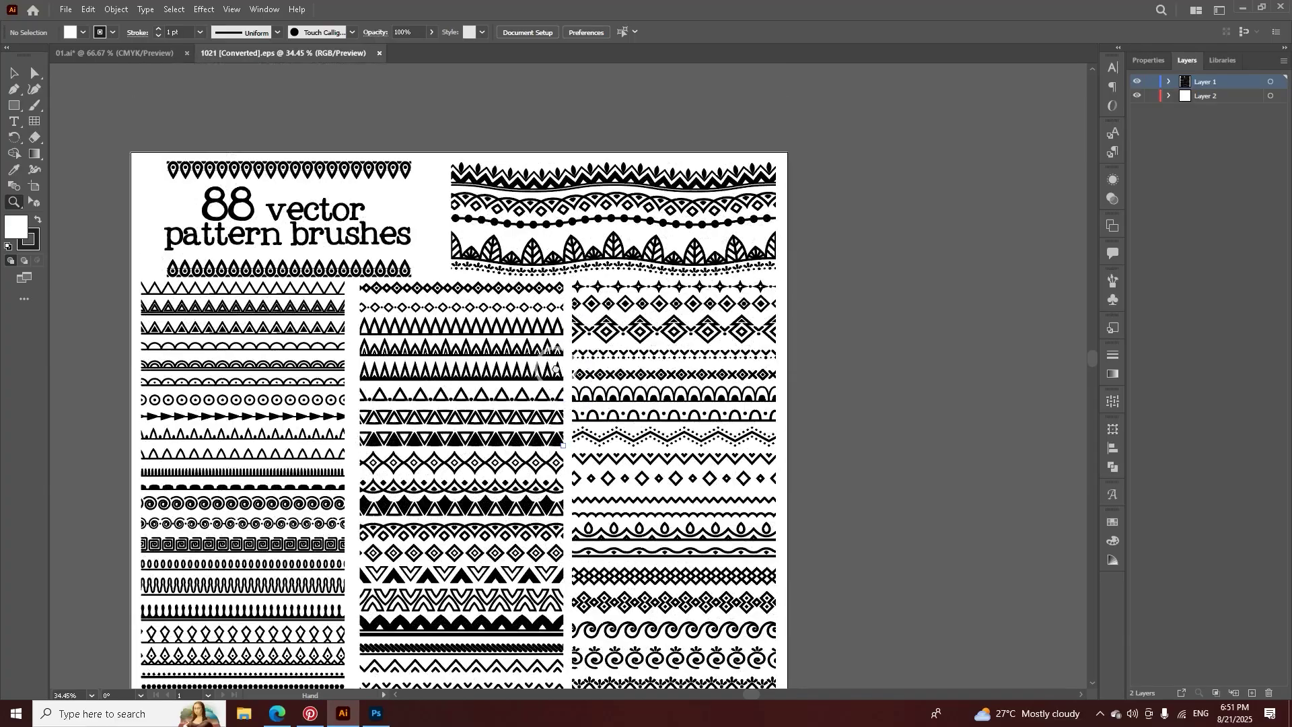
{"action": "scroll", "coordinate": [656, 510], "scroll_direction": "down", "scroll_amount": 10}
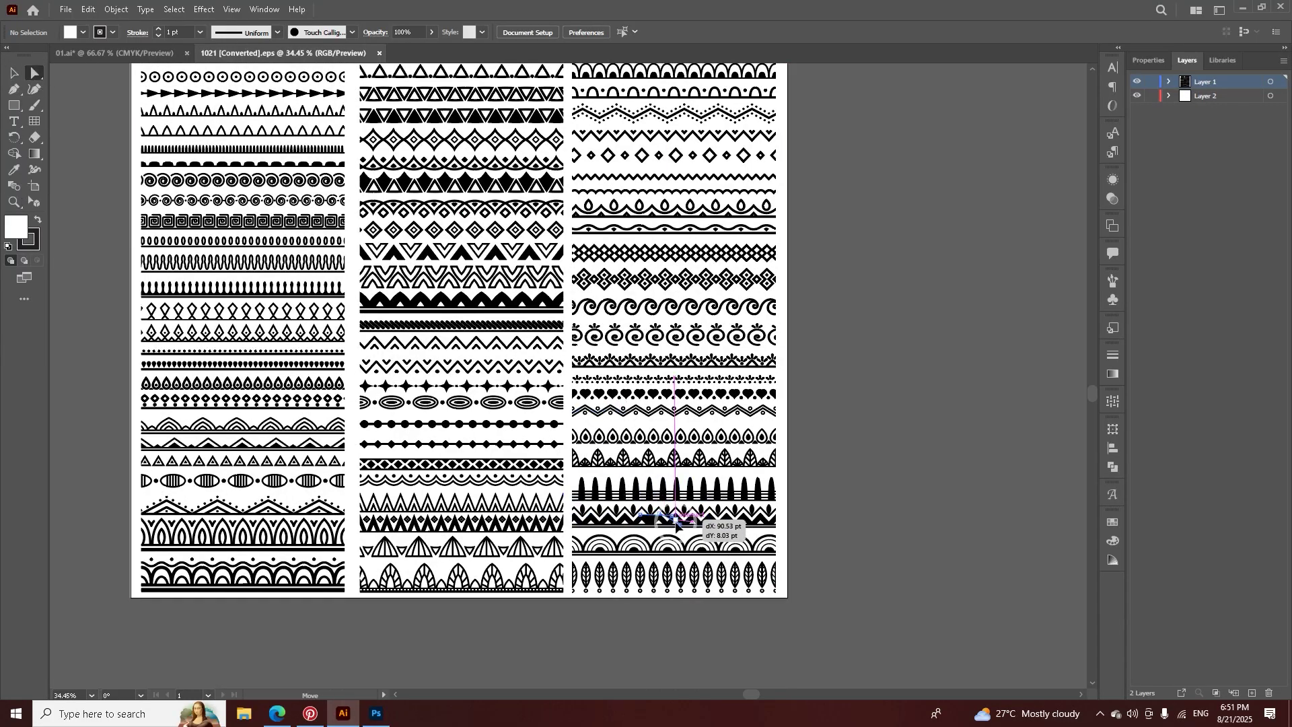
{"action": "left_click", "coordinate": [646, 521]}
{"action": "left_click", "coordinate": [795, 522]}
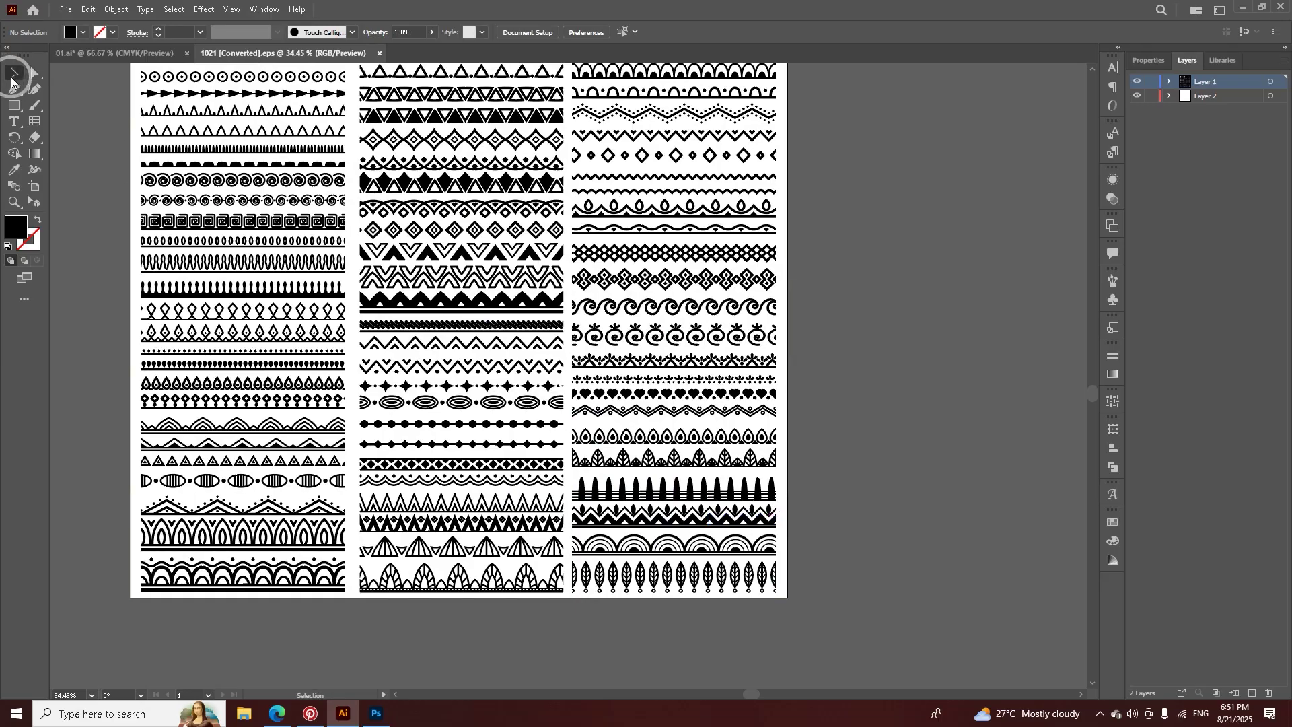
{"action": "left_click_drag", "start_coordinate": [673, 515], "coordinate": [370, 679]}
{"action": "left_click", "coordinate": [374, 715]}
{"action": "left_click_drag", "start_coordinate": [572, 139], "coordinate": [565, 122]}
{"action": "left_click_drag", "start_coordinate": [752, 387], "coordinate": [666, 106]}
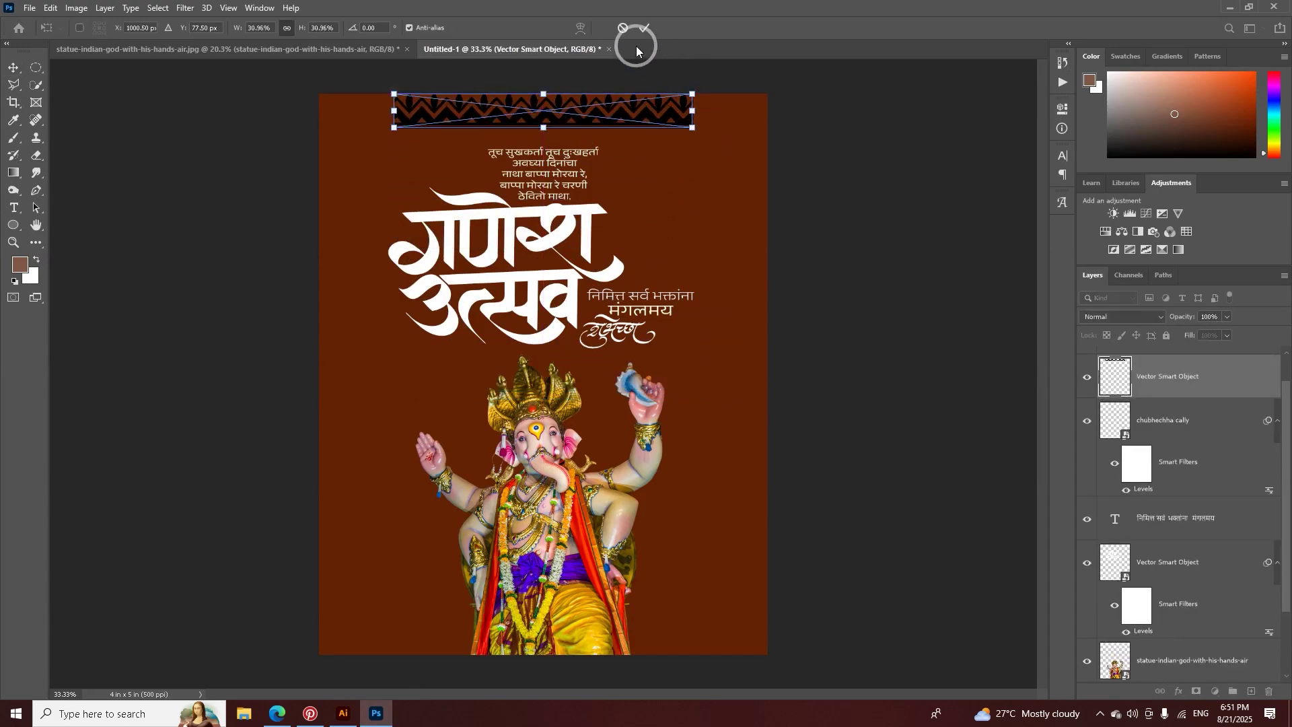
{"action": "left_click", "coordinate": [623, 35]}
Step: Paste the copied zigzag band into the Photoshop poster as a shape layer and fill it with golden yellow sampled from the statue's garment
{"action": "left_click", "coordinate": [344, 704]}
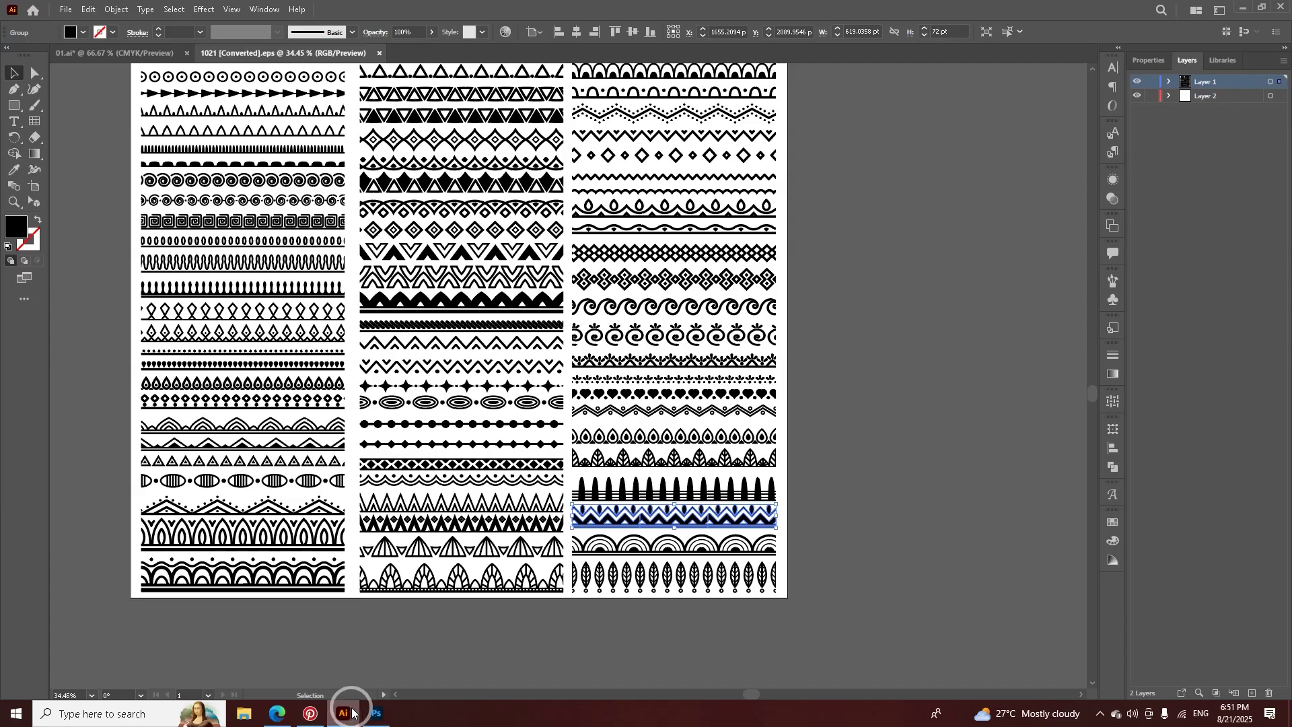
{"action": "left_click", "coordinate": [381, 722]}
{"action": "left_click", "coordinate": [595, 255]}
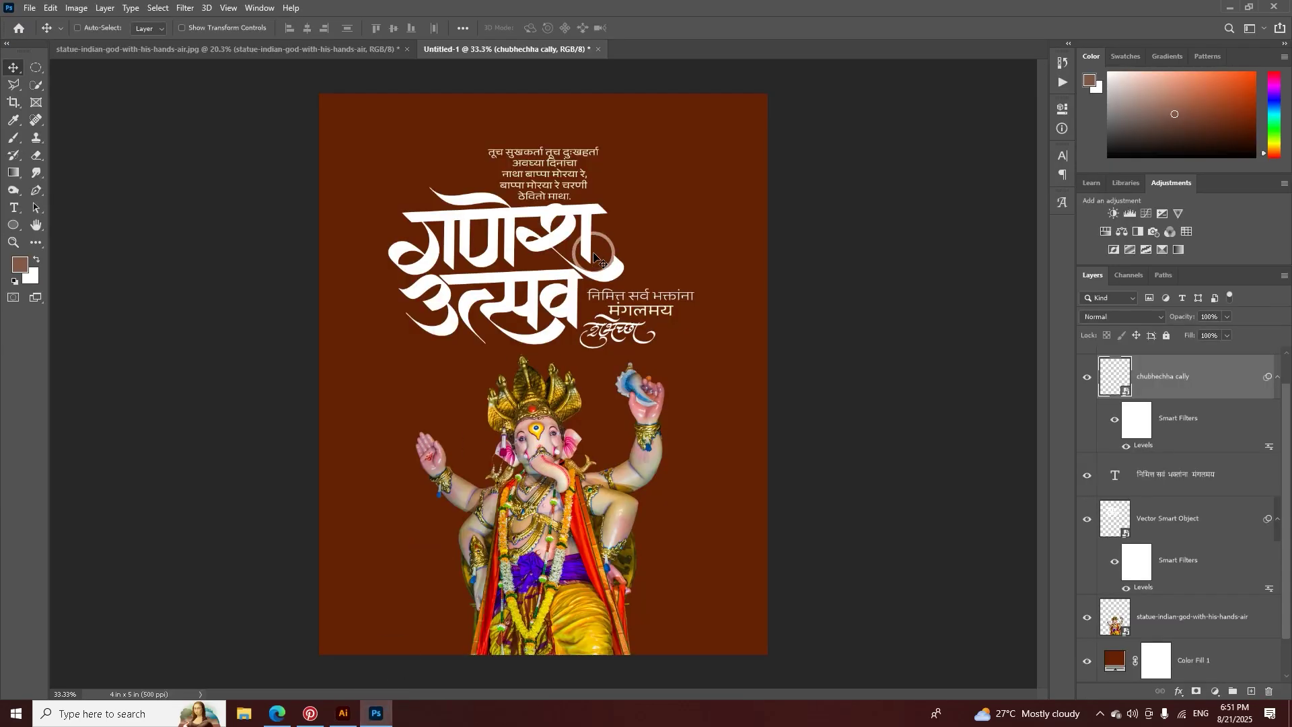
{"action": "key", "text": "ctrl+v"}
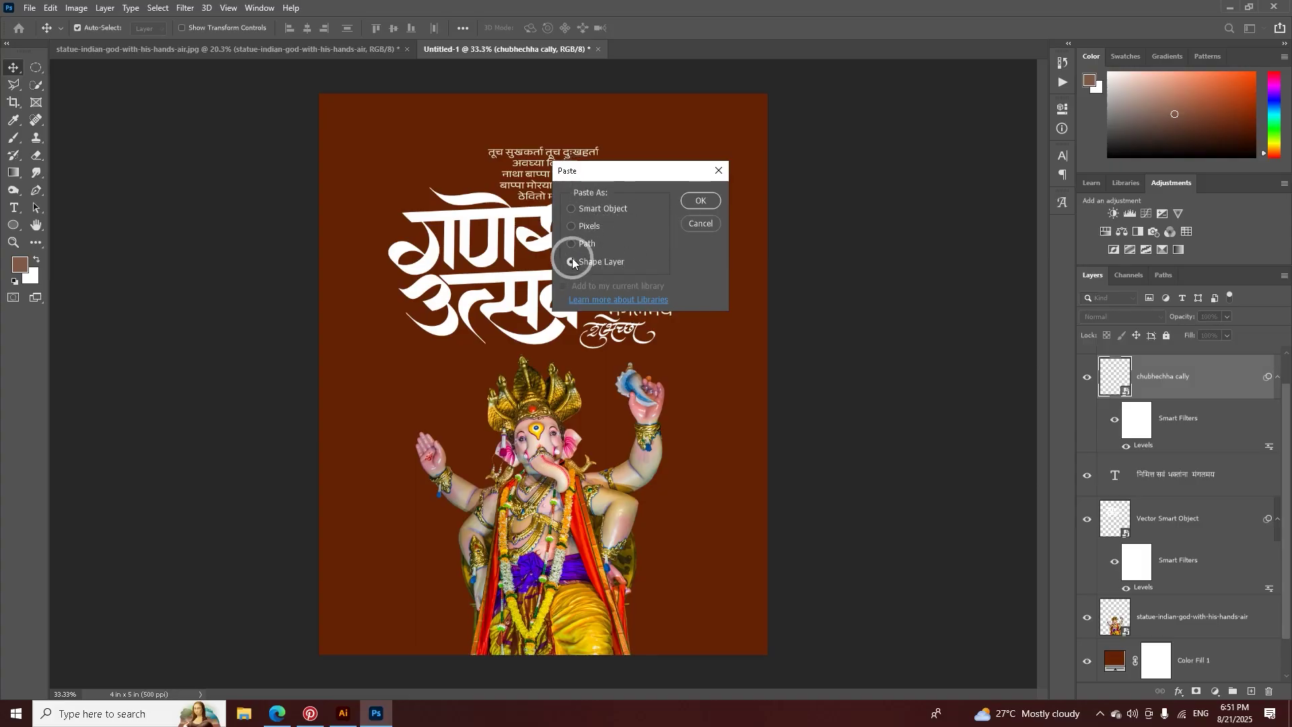
{"action": "left_click", "coordinate": [700, 201]}
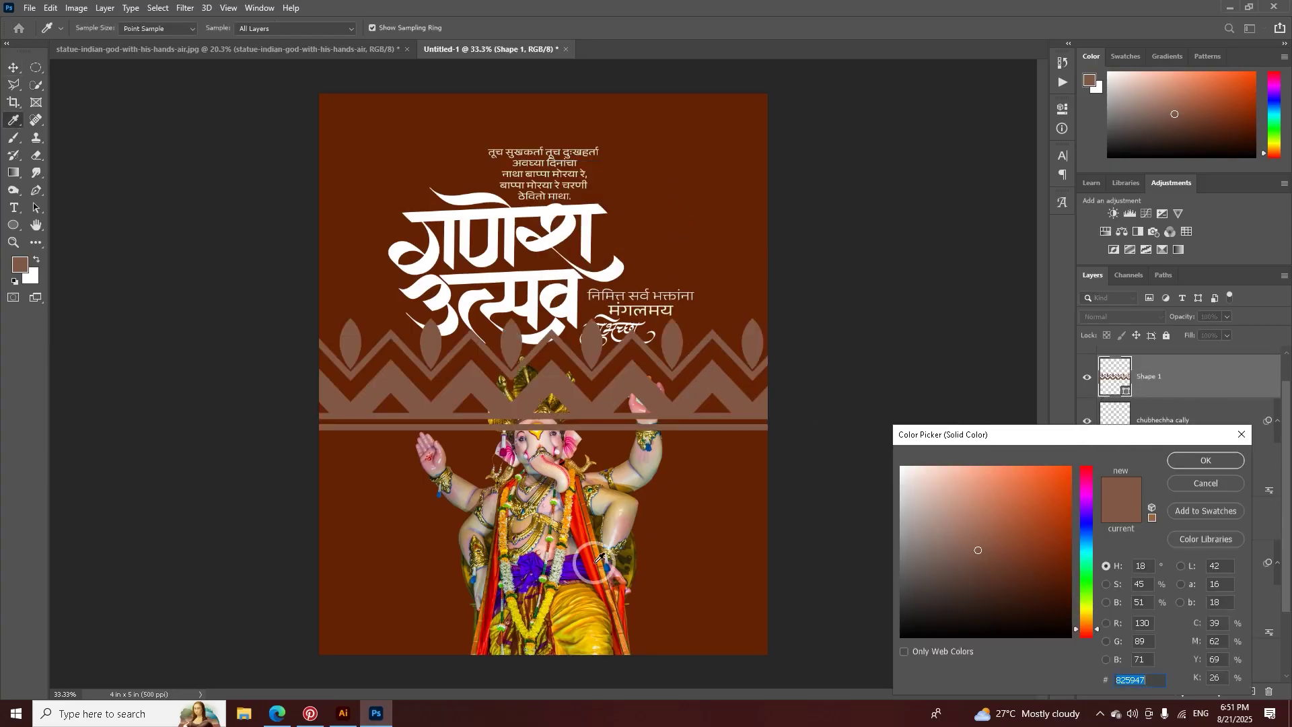
{"action": "left_click", "coordinate": [599, 604]}
{"action": "left_click", "coordinate": [1200, 462]}
Step: Scale the golden band down proportionally, flip it vertically and place it along the poster's top edge
{"action": "key", "text": "ctrl+t"}
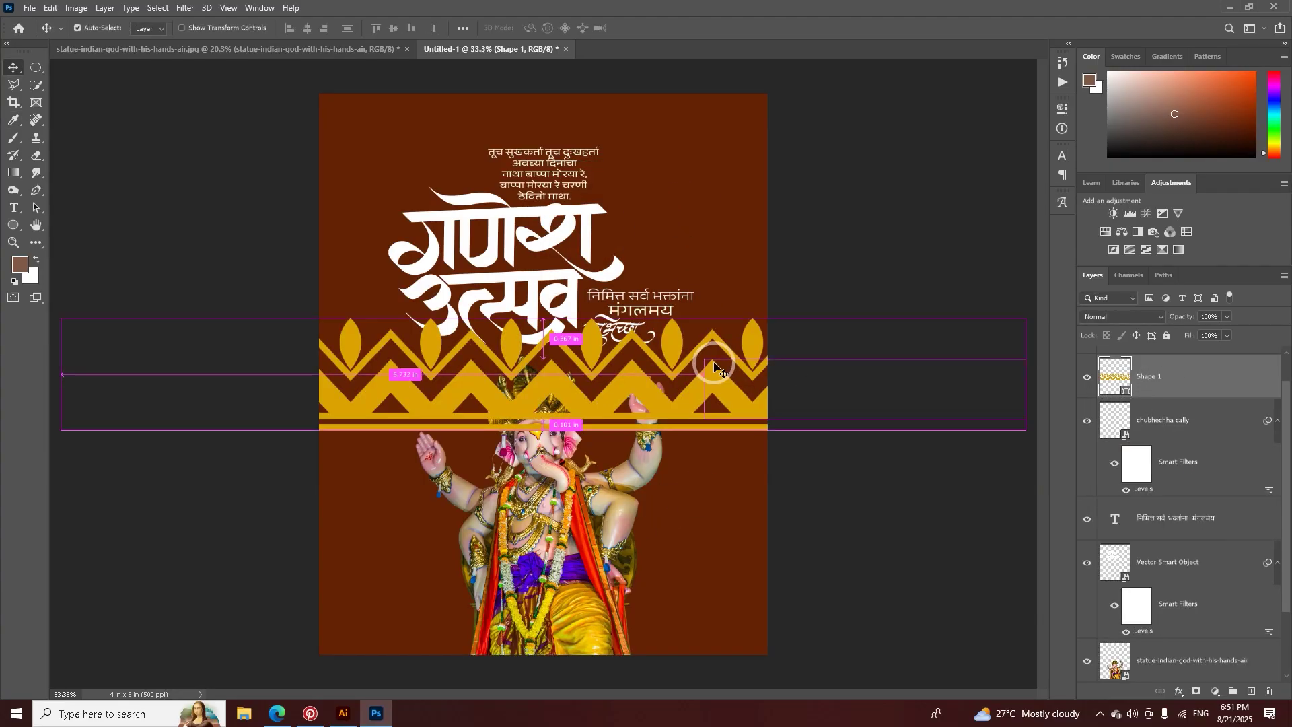
{"action": "left_click_drag", "start_coordinate": [1027, 374], "coordinate": [672, 375]}
{"action": "right_click", "coordinate": [629, 379]}
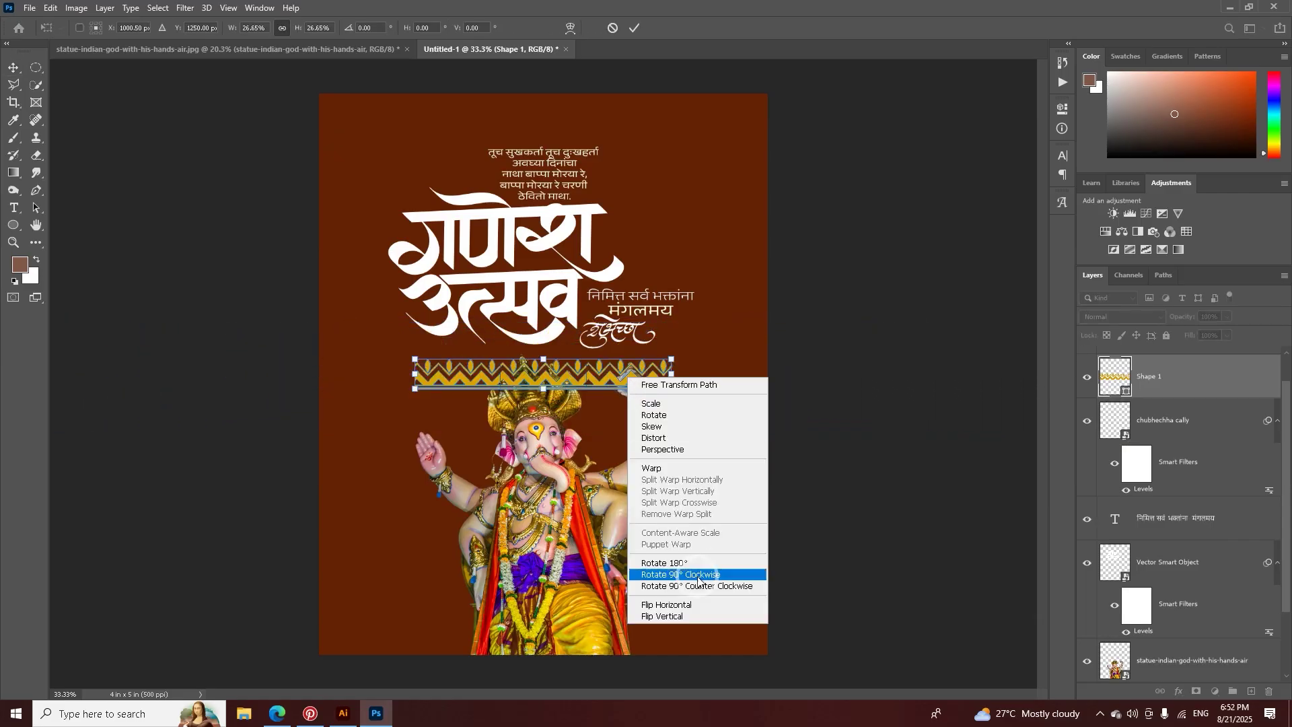
{"action": "left_click", "coordinate": [689, 616]}
{"action": "left_click_drag", "start_coordinate": [602, 375], "coordinate": [595, 101]}
{"action": "left_click_drag", "start_coordinate": [673, 118], "coordinate": [683, 115]}
{"action": "left_click", "coordinate": [635, 28]}
Step: Move the golden band to the poster's upper left corner and duplicate it to the right to extend the border
{"action": "left_click", "coordinate": [617, 112]}
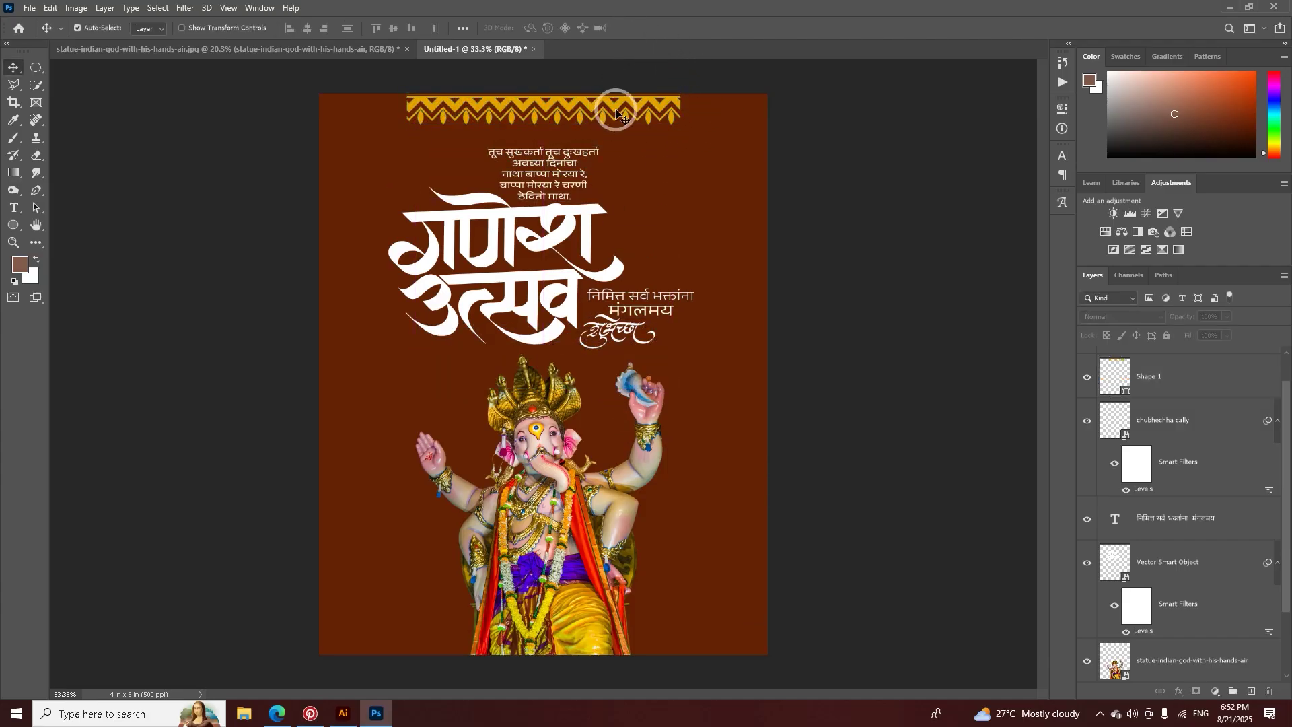
{"action": "left_click_drag", "start_coordinate": [610, 105], "coordinate": [523, 107]}
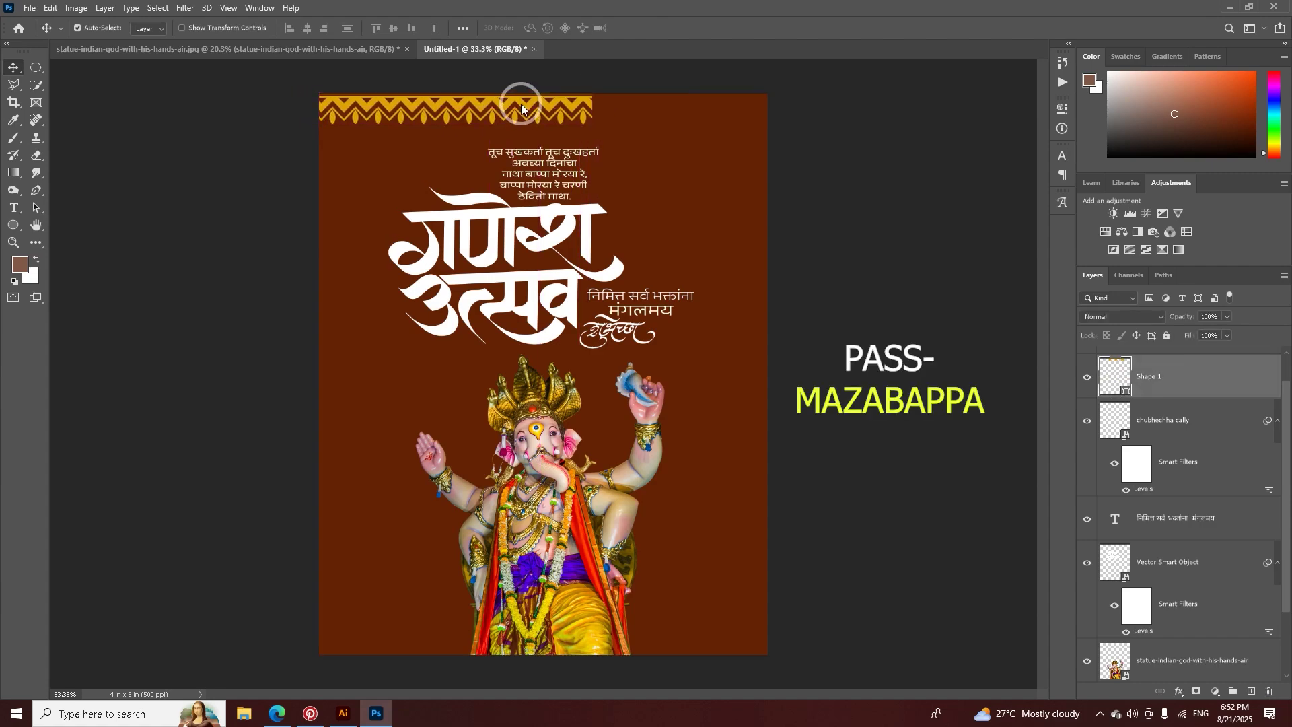
{"action": "key", "text": "super+space"}
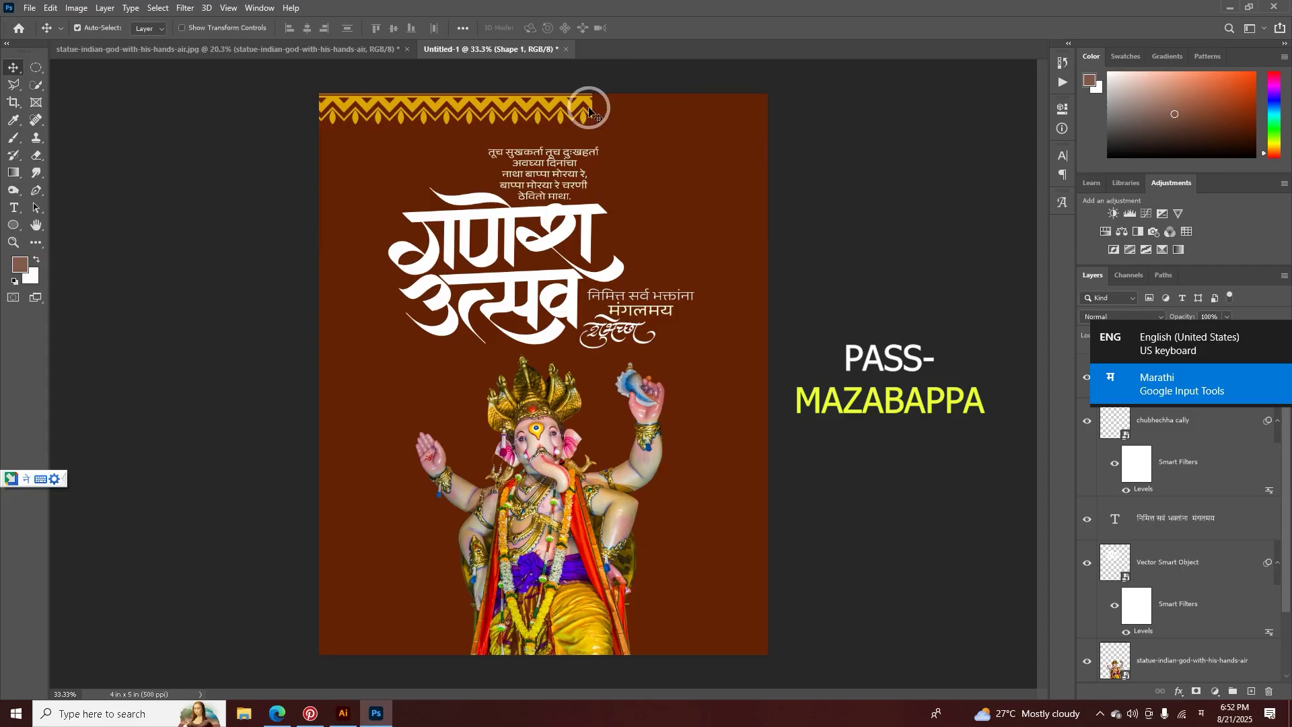
{"action": "key", "text": "super"}
{"action": "key", "text": "super"}
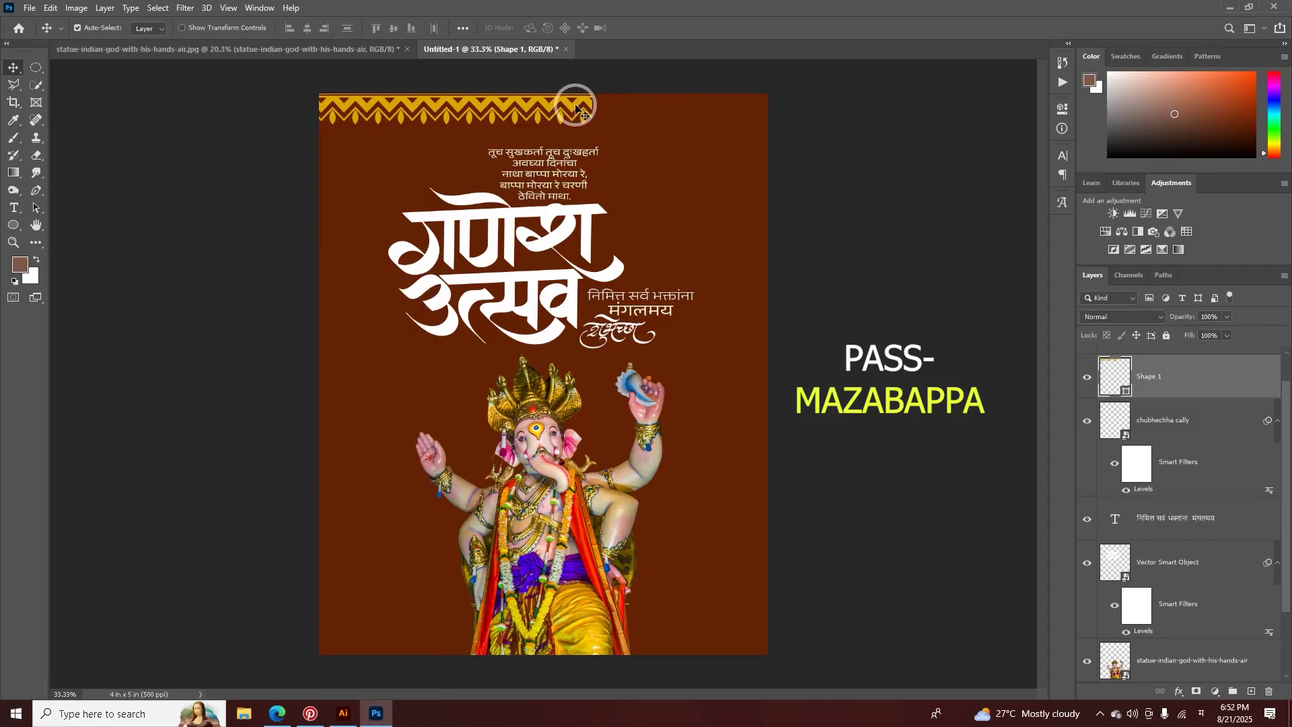
{"action": "left_click_drag", "start_coordinate": [692, 108], "coordinate": [849, 122]}
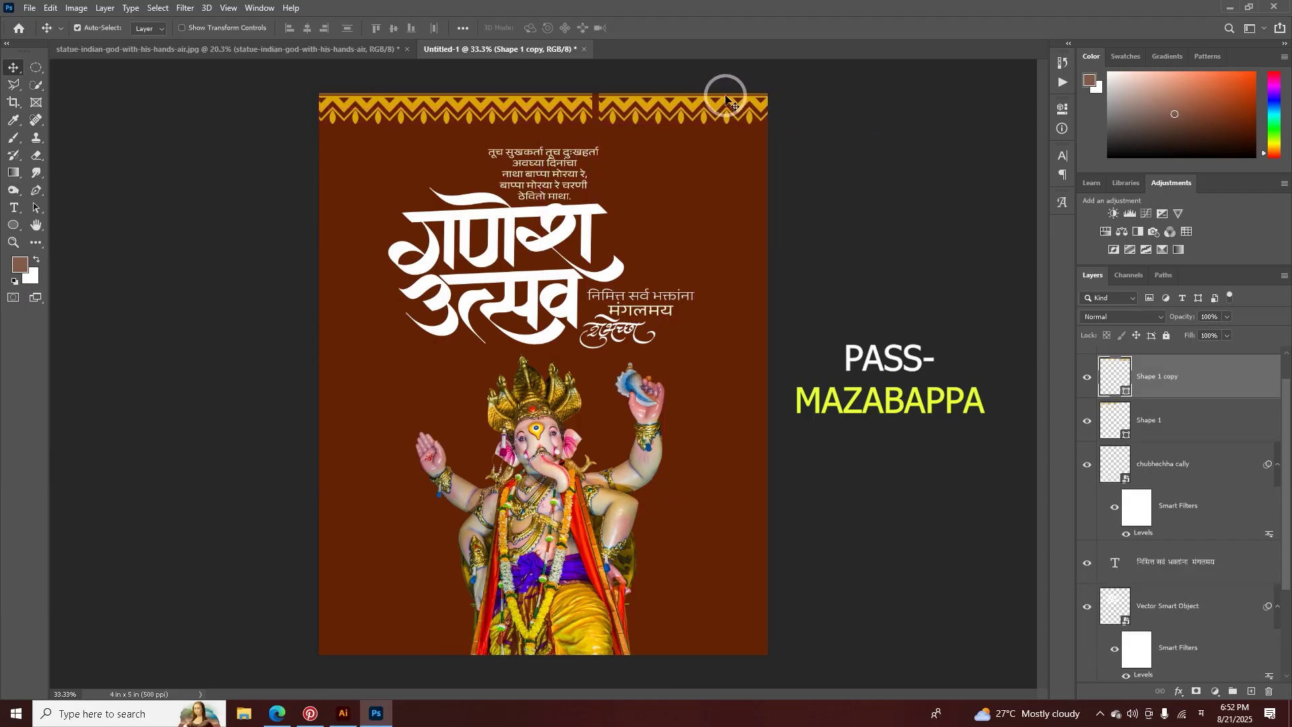
Step: Move the duplicate band left to close the gap so the pattern continues seamlessly from the first band
{"action": "left_click", "coordinate": [610, 122]}
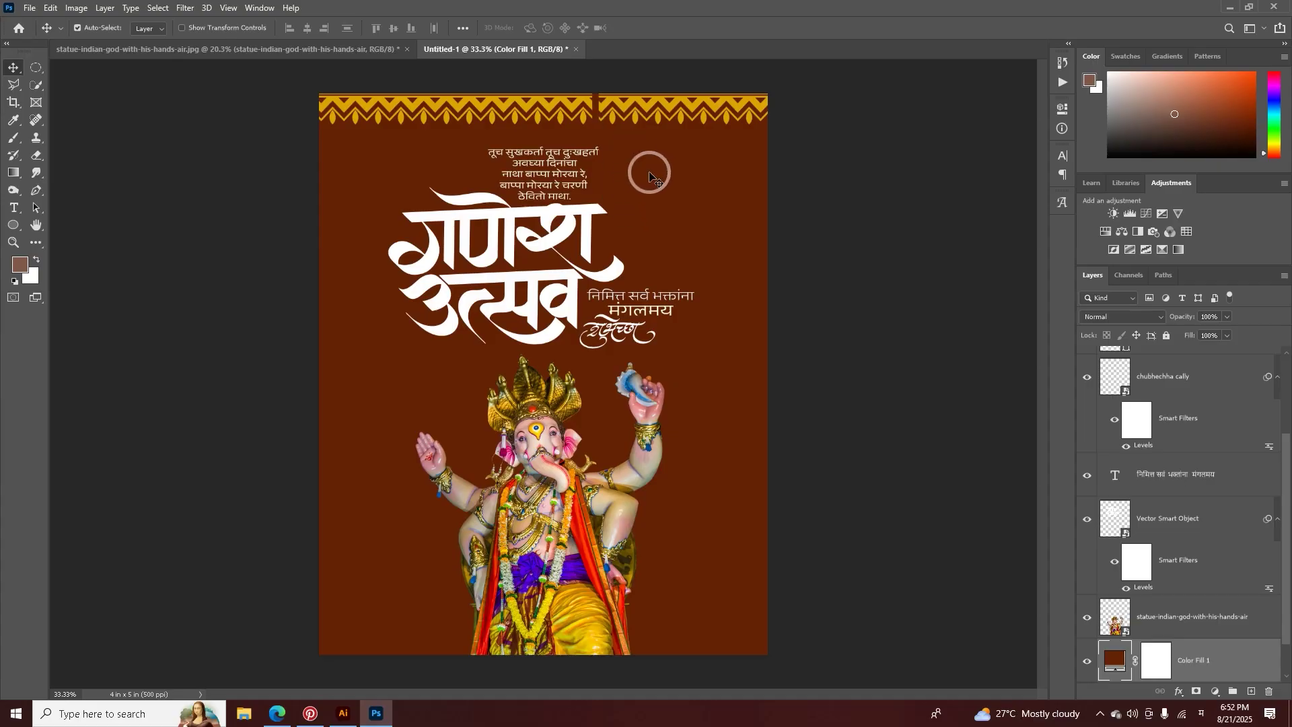
{"action": "key", "text": "ctrl+plus"}
{"action": "key", "text": "ctrl+plus"}
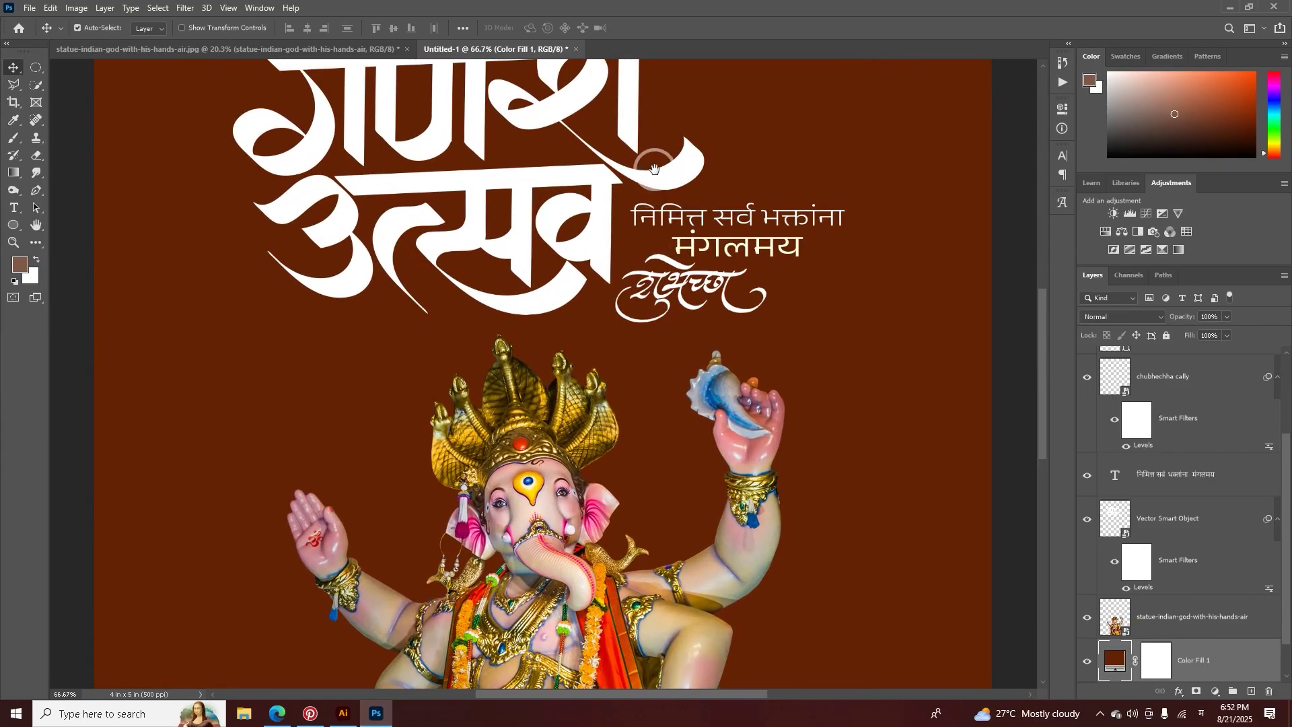
{"action": "scroll", "coordinate": [613, 276], "scroll_direction": "up", "scroll_amount": 3}
{"action": "mouse_move", "coordinate": [645, 269]}
{"action": "left_mouse_down"}
{"action": "mouse_move", "coordinate": [636, 245]}
{"action": "mouse_move", "coordinate": [661, 248]}
{"action": "mouse_move", "coordinate": [632, 254]}
{"action": "mouse_move", "coordinate": [666, 277]}
{"action": "mouse_move", "coordinate": [634, 253]}
{"action": "left_mouse_up"}
{"action": "key", "text": "ctrl+minus"}
{"action": "key", "text": "ctrl+minus"}
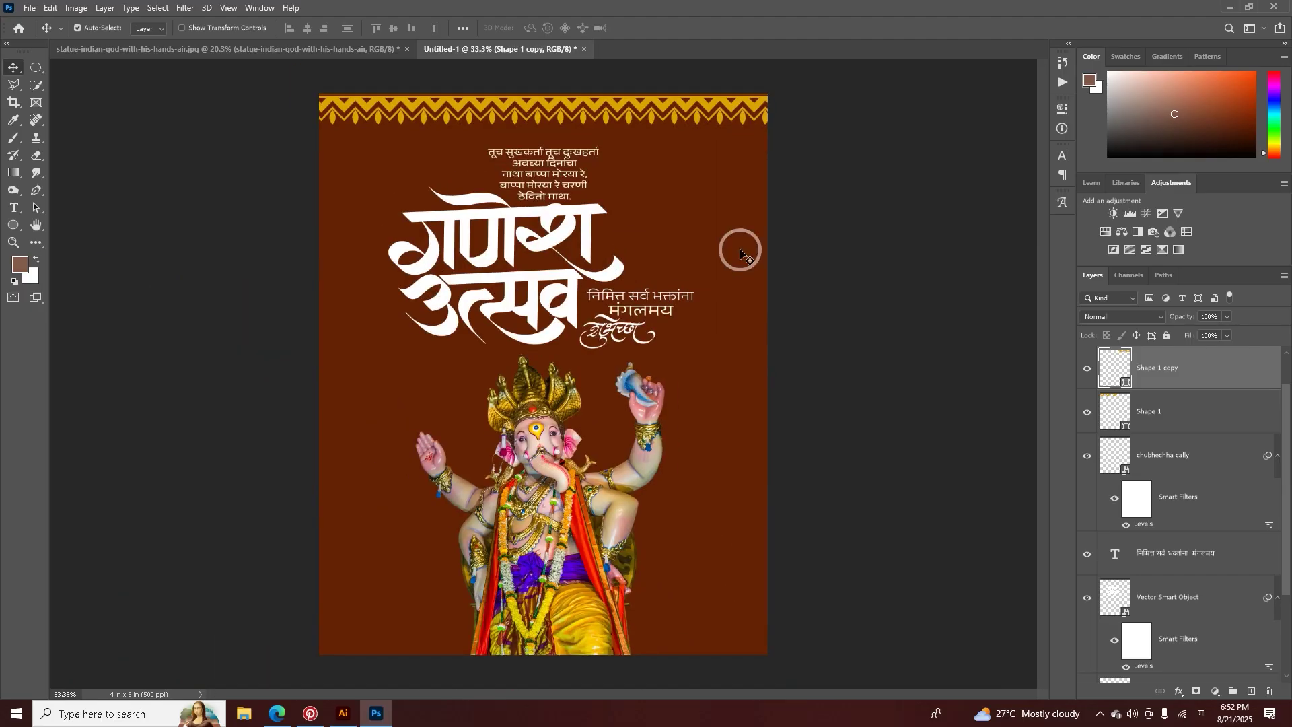
Step: Select both border layers and scale them together to fit the poster's full width along its top edge
{"action": "left_click", "coordinate": [1183, 425], "text": "shift"}
{"action": "left_click", "coordinate": [1160, 691]}
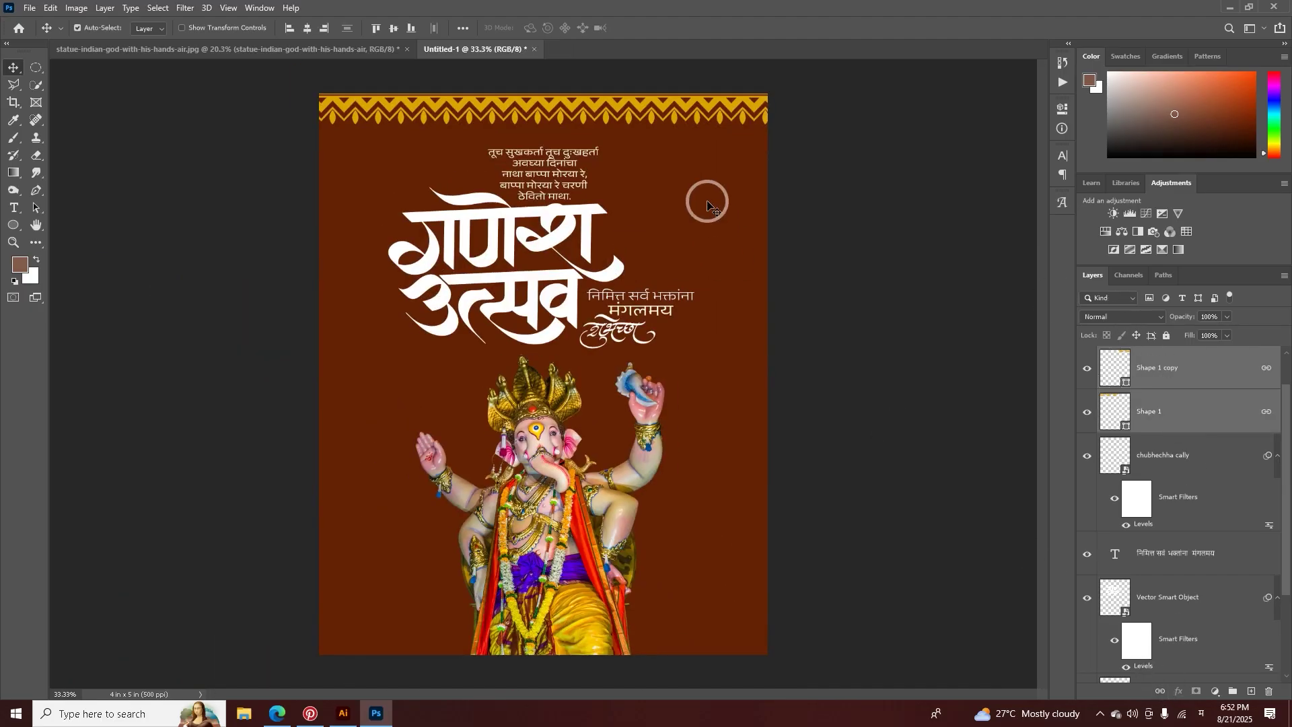
{"action": "left_click_drag", "start_coordinate": [680, 106], "coordinate": [783, 128]}
{"action": "key", "text": "ctrl+t"}
{"action": "left_click_drag", "start_coordinate": [292, 124], "coordinate": [319, 124]}
{"action": "key", "text": "Return"}
Step: Set the font weight of the whole verse above the title to Medium
{"action": "key", "text": "ctrl+plus"}
{"action": "left_click", "coordinate": [620, 210]}
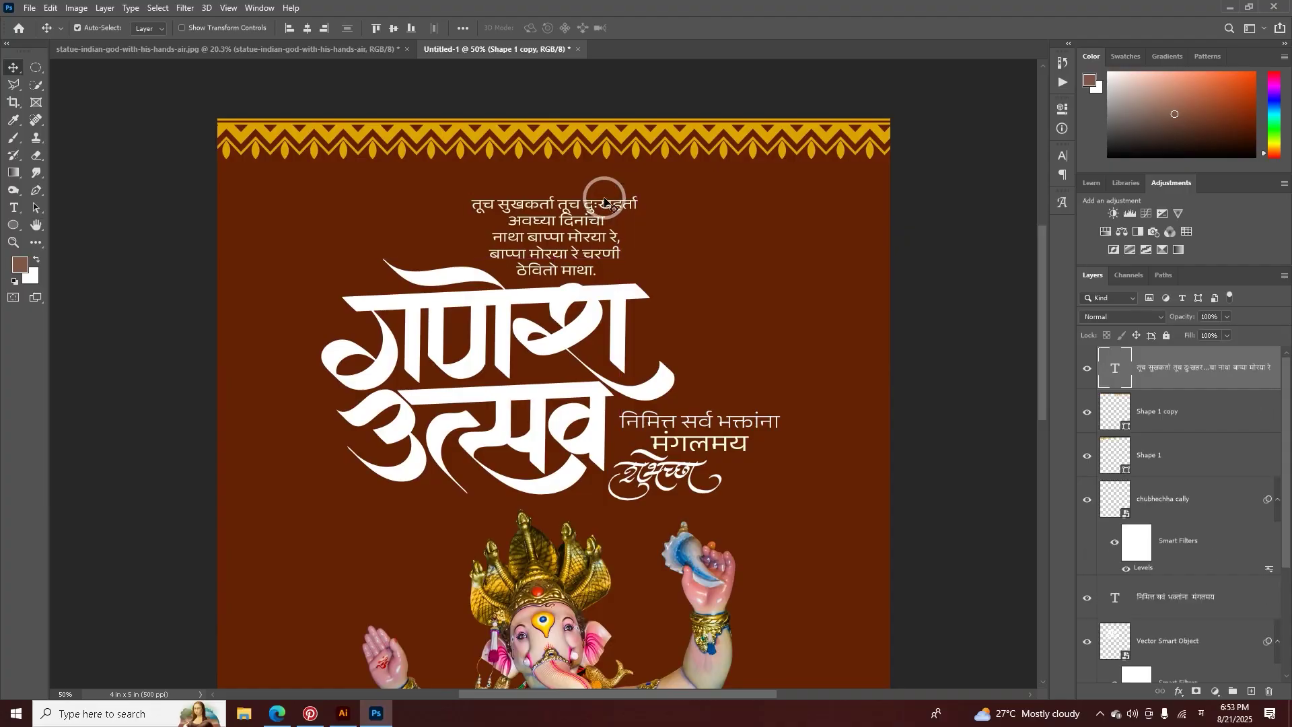
{"action": "double_click", "coordinate": [620, 210]}
{"action": "left_click", "coordinate": [294, 27]}
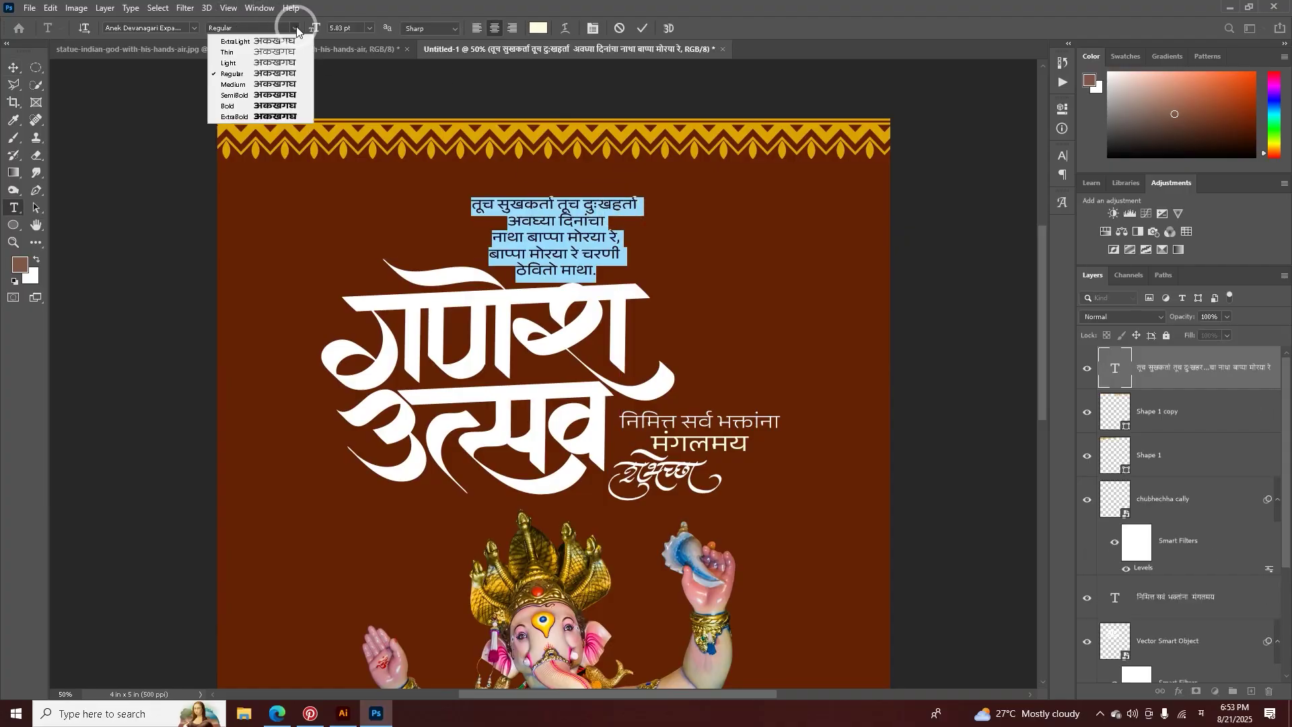
{"action": "left_click", "coordinate": [280, 85]}
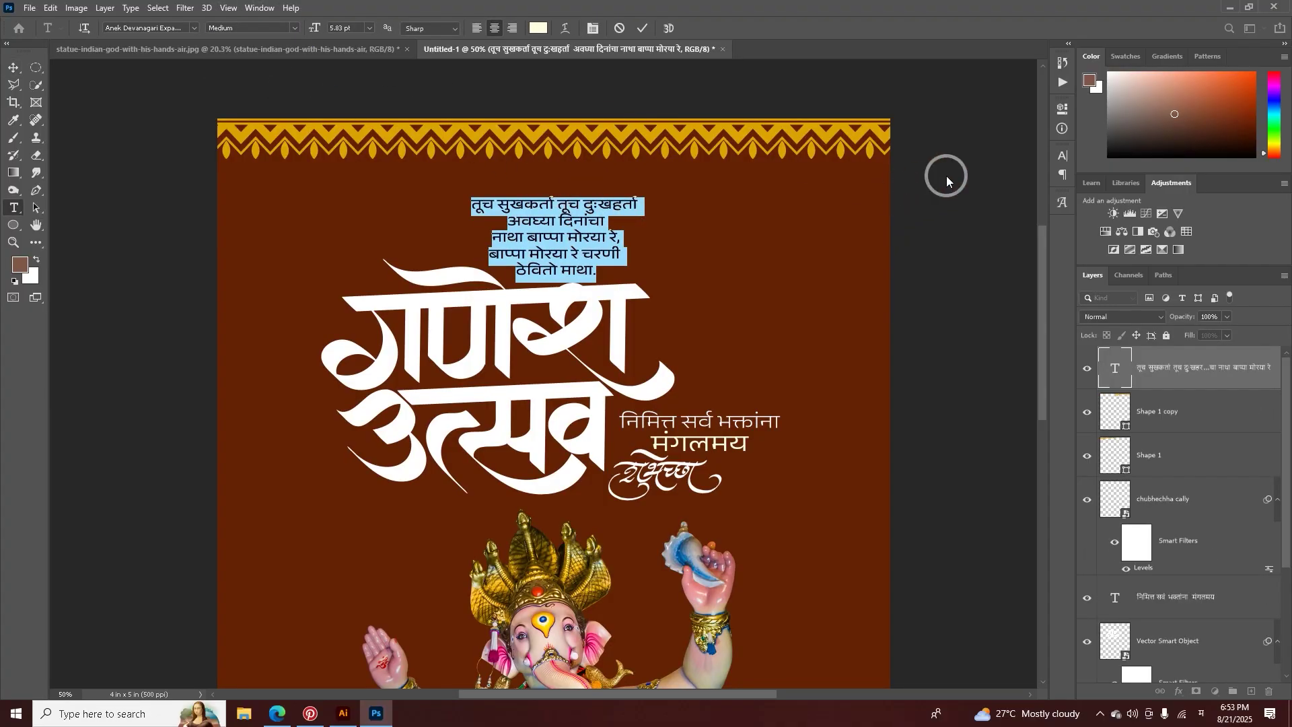
Step: Try a line spacing of 8 pt on the verse
{"action": "left_click", "coordinate": [1064, 157]}
{"action": "left_click", "coordinate": [1032, 191]}
{"action": "type", "text": "8"}
{"action": "key", "text": "Return"}
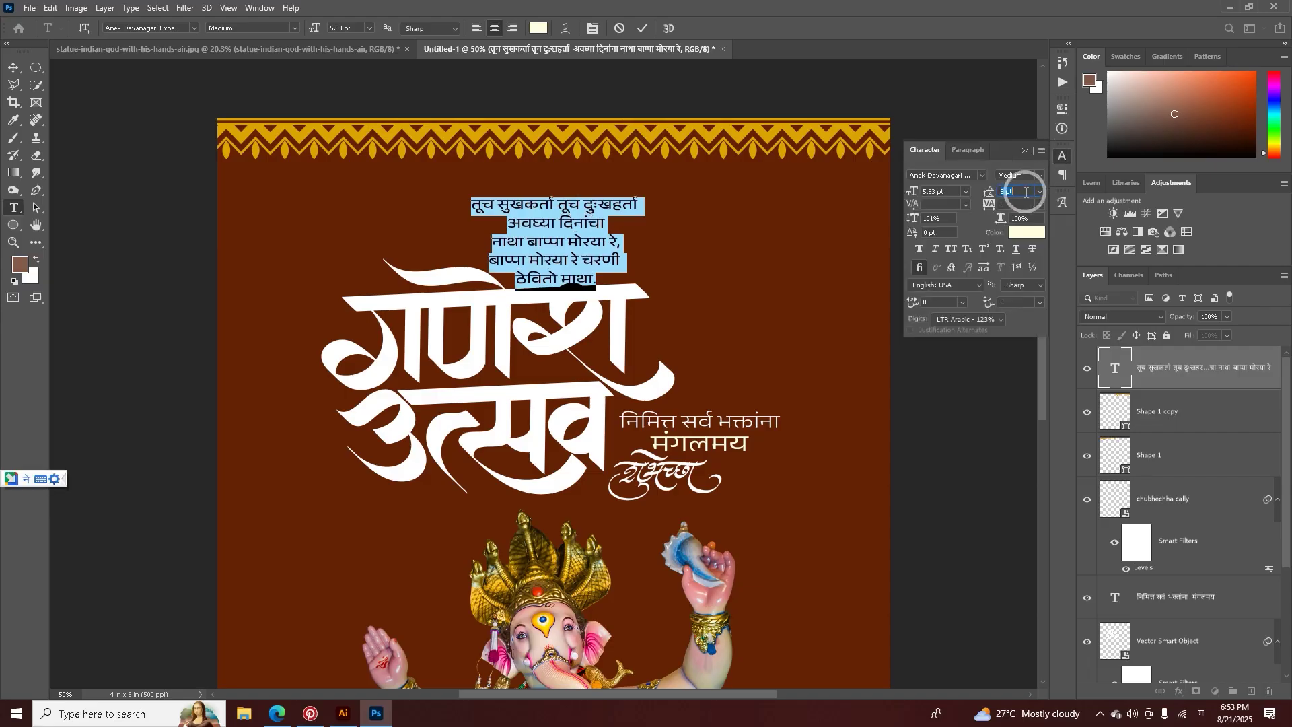
{"action": "left_click", "coordinate": [1026, 151]}
Step: Commit the verse text edit and nudge the verse slightly left and up
{"action": "left_click", "coordinate": [645, 28]}
{"action": "key", "text": "v"}
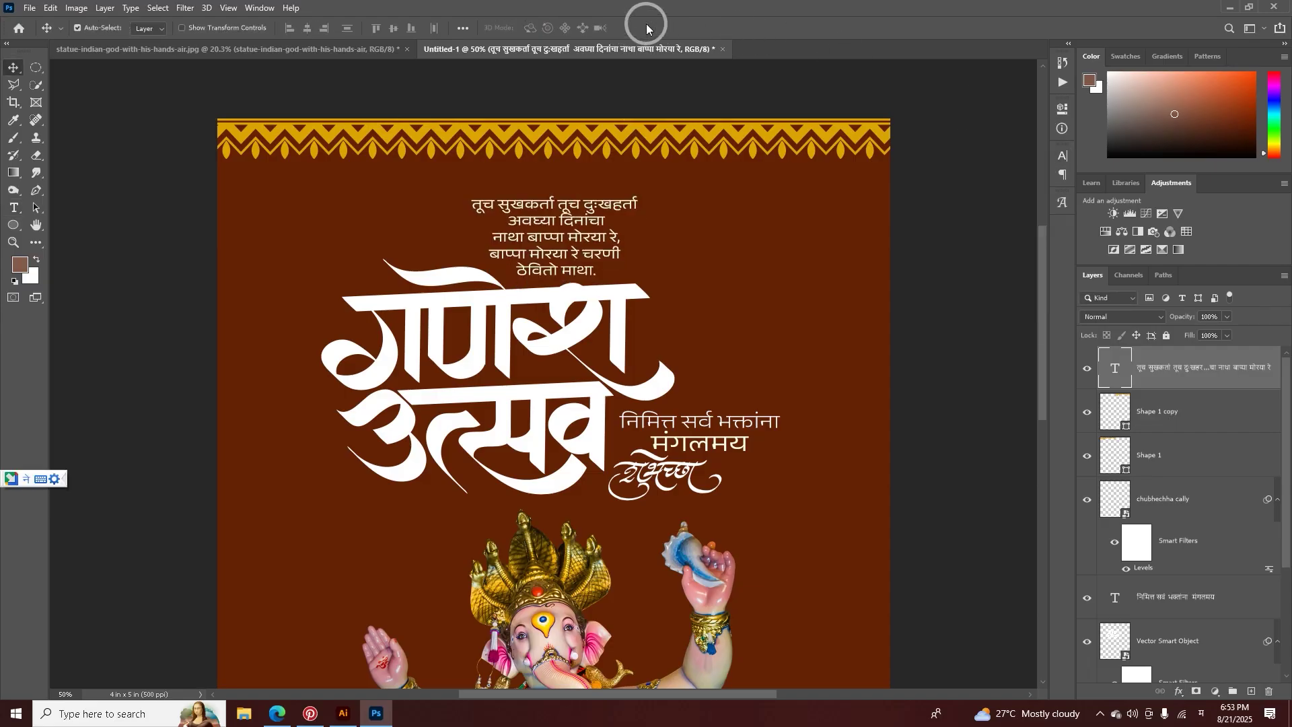
{"action": "left_click_drag", "start_coordinate": [601, 215], "coordinate": [580, 207]}
{"action": "key", "text": "z"}
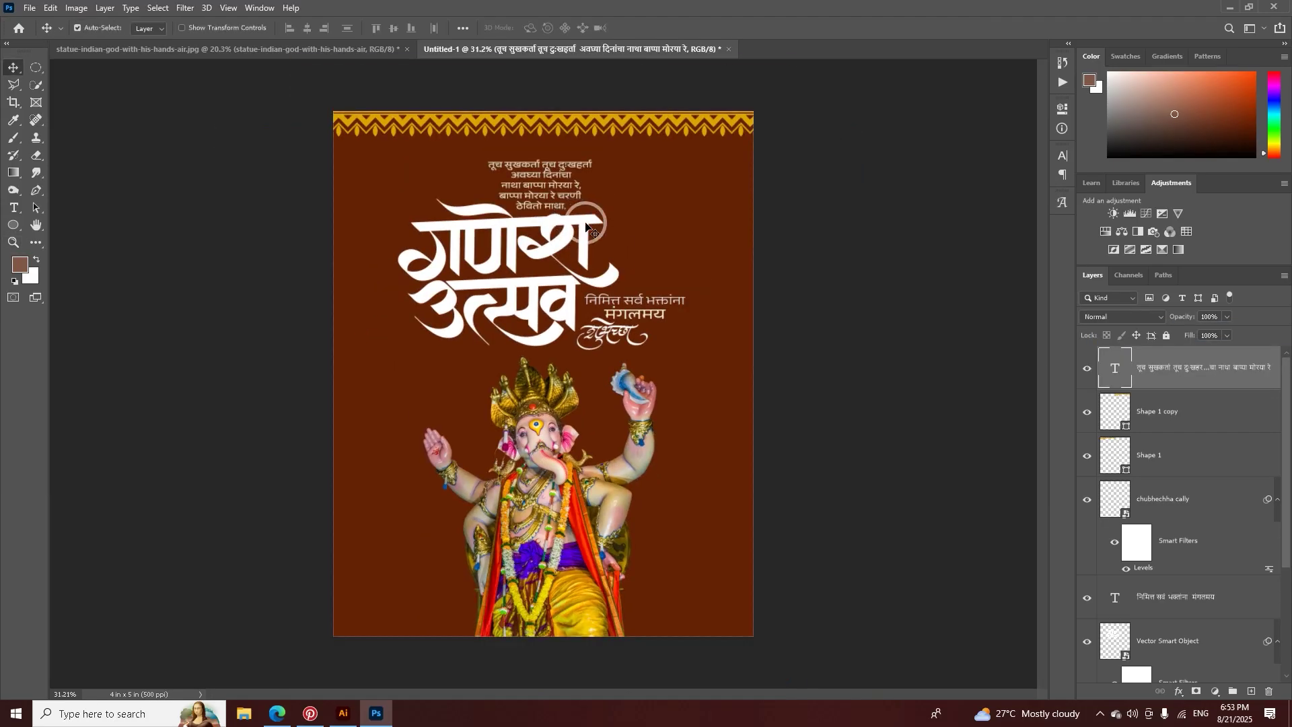
Step: Move the statue cutout slightly up toward the title calligraphy
{"action": "key", "text": "v"}
{"action": "left_click_drag", "start_coordinate": [566, 402], "coordinate": [567, 392]}
{"action": "key", "text": "ctrl+plus"}
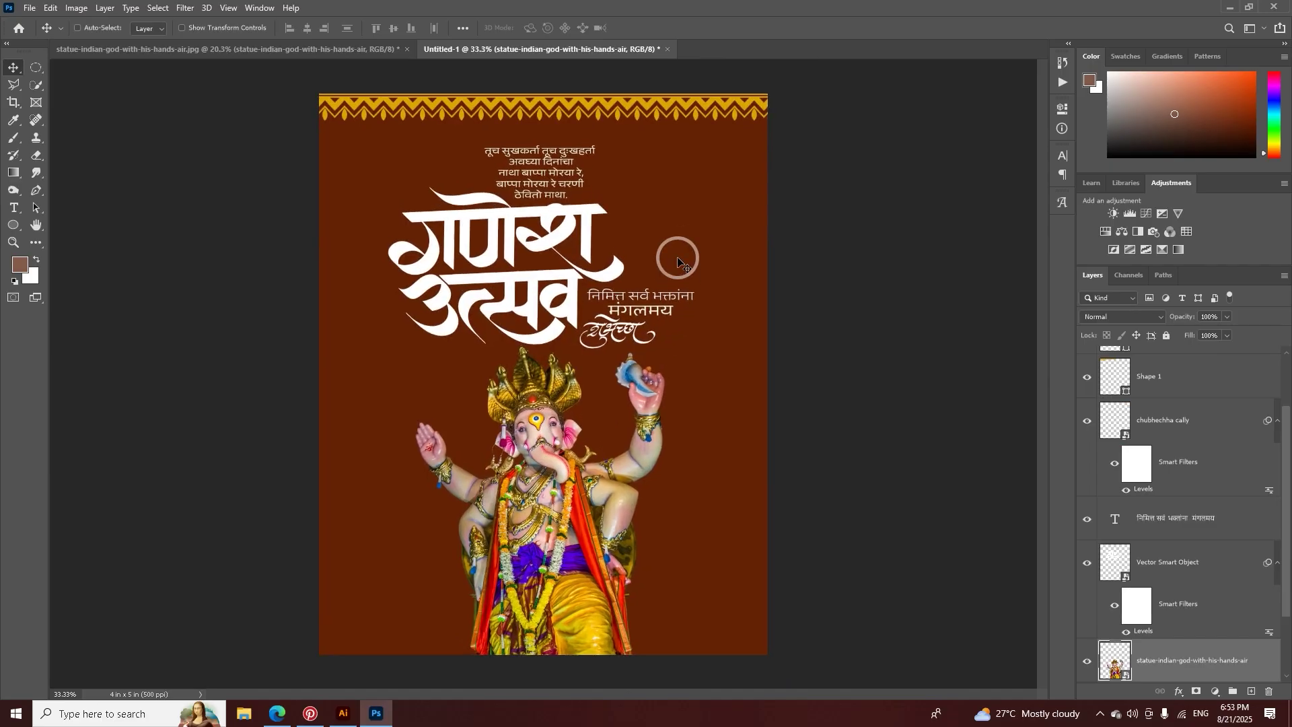
Step: Examine the overall balance of border, verse, title, greeting and statue on the poster
{"action": "scroll", "coordinate": [666, 259], "scroll_direction": "down", "scroll_amount": 1}
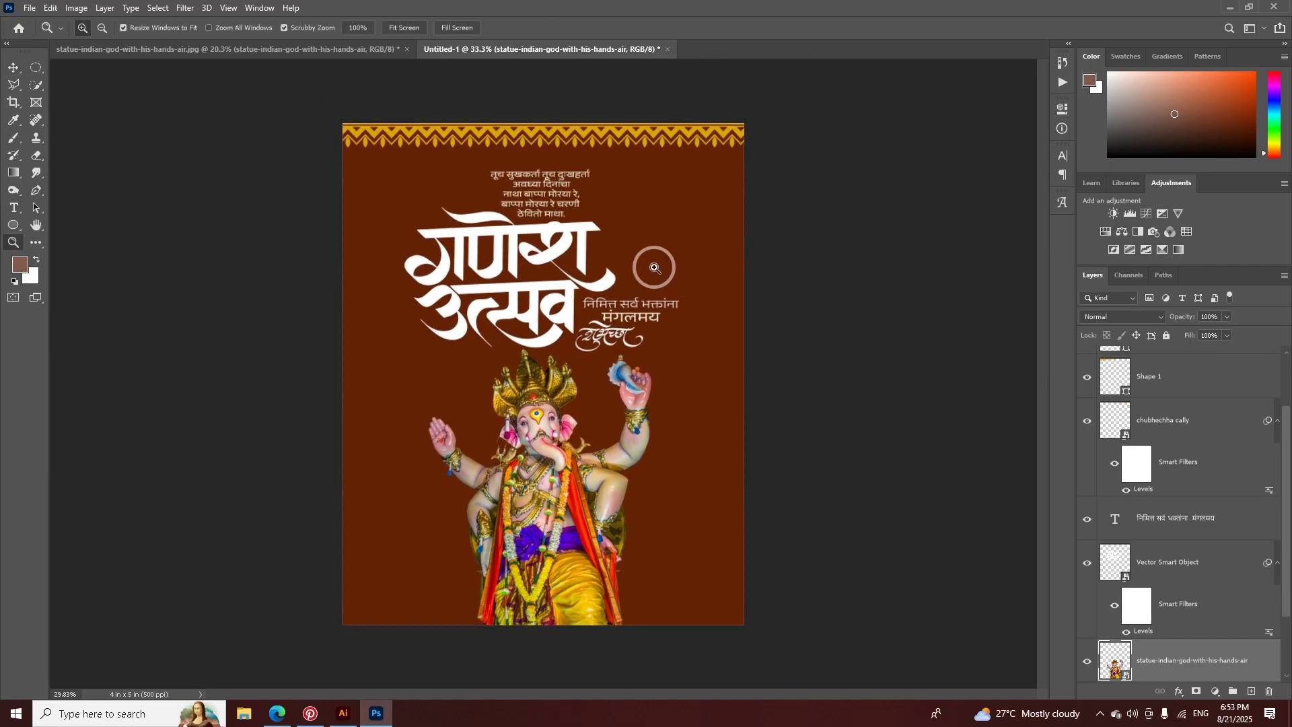
{"action": "scroll", "coordinate": [658, 269], "scroll_direction": "up", "scroll_amount": 2}
{"action": "scroll", "coordinate": [669, 296], "scroll_direction": "down", "scroll_amount": 1}
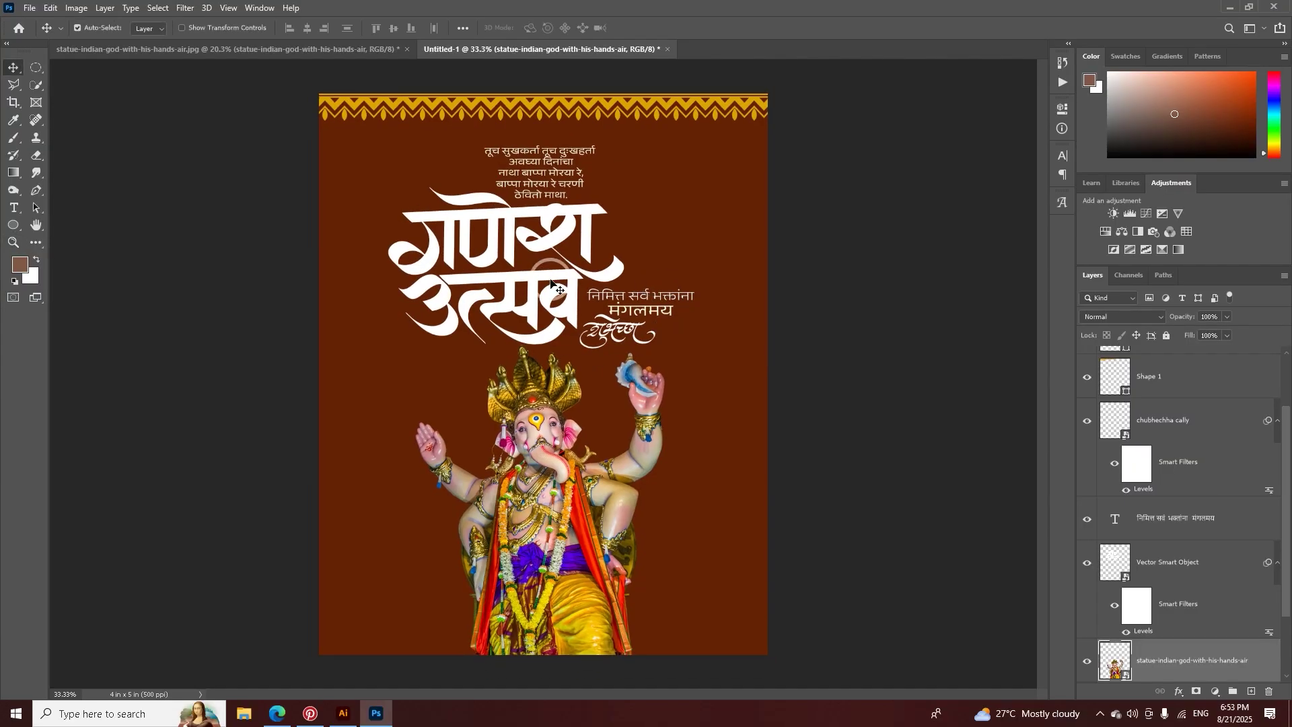
{"action": "key", "text": "z"}
{"action": "left_click_drag", "start_coordinate": [658, 196], "coordinate": [636, 273]}
{"action": "key", "text": "ctrl+minus"}
{"action": "key", "text": "ctrl+minus"}
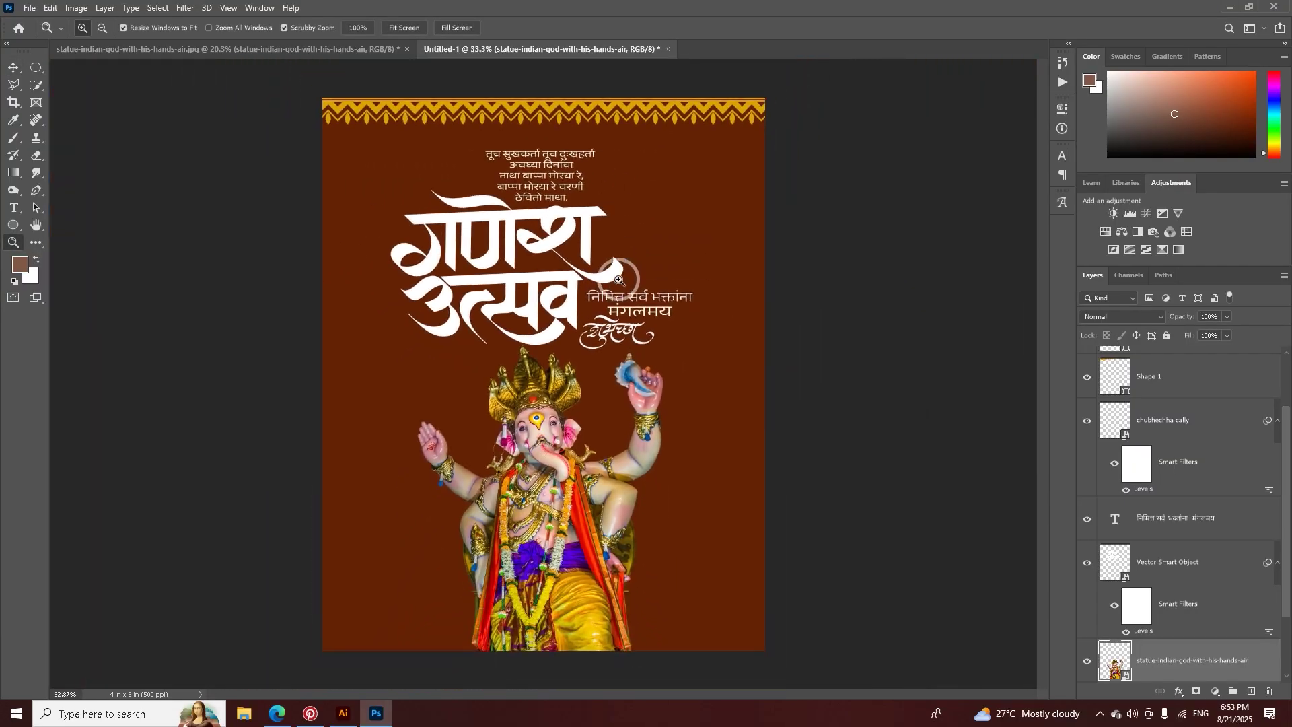
{"action": "key", "text": "v"}
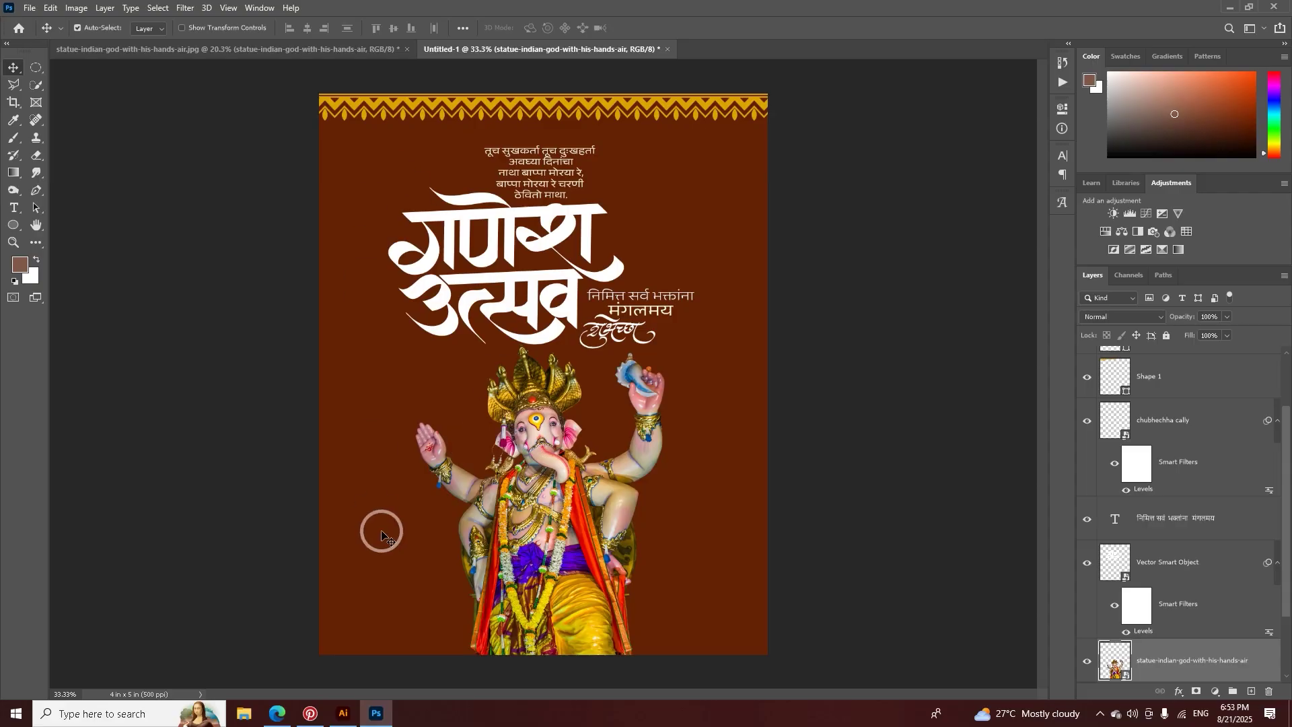
Step: Place the golden mandala image pngwing.com (41) into the poster as an embedded object
{"action": "left_click", "coordinate": [343, 712]}
{"action": "left_click", "coordinate": [384, 712]}
{"action": "left_click", "coordinate": [29, 9]}
{"action": "left_click", "coordinate": [132, 274]}
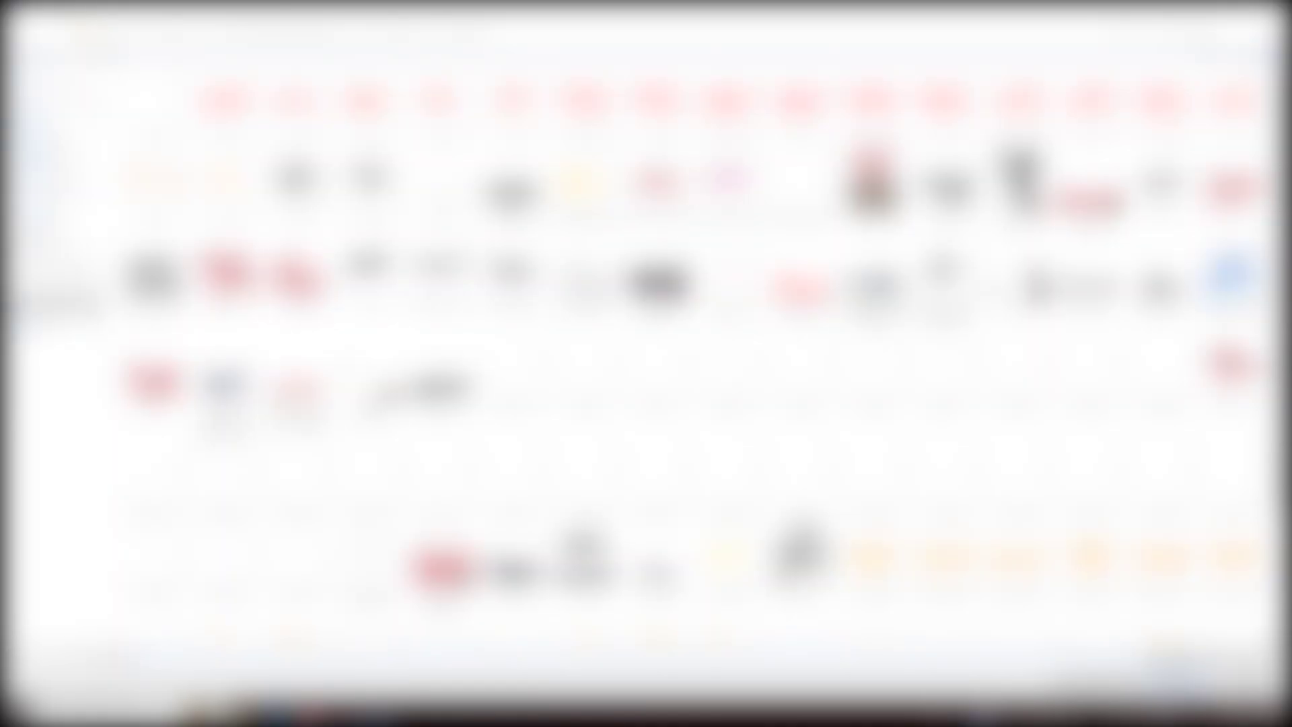
{"action": "key", "text": "Return"}
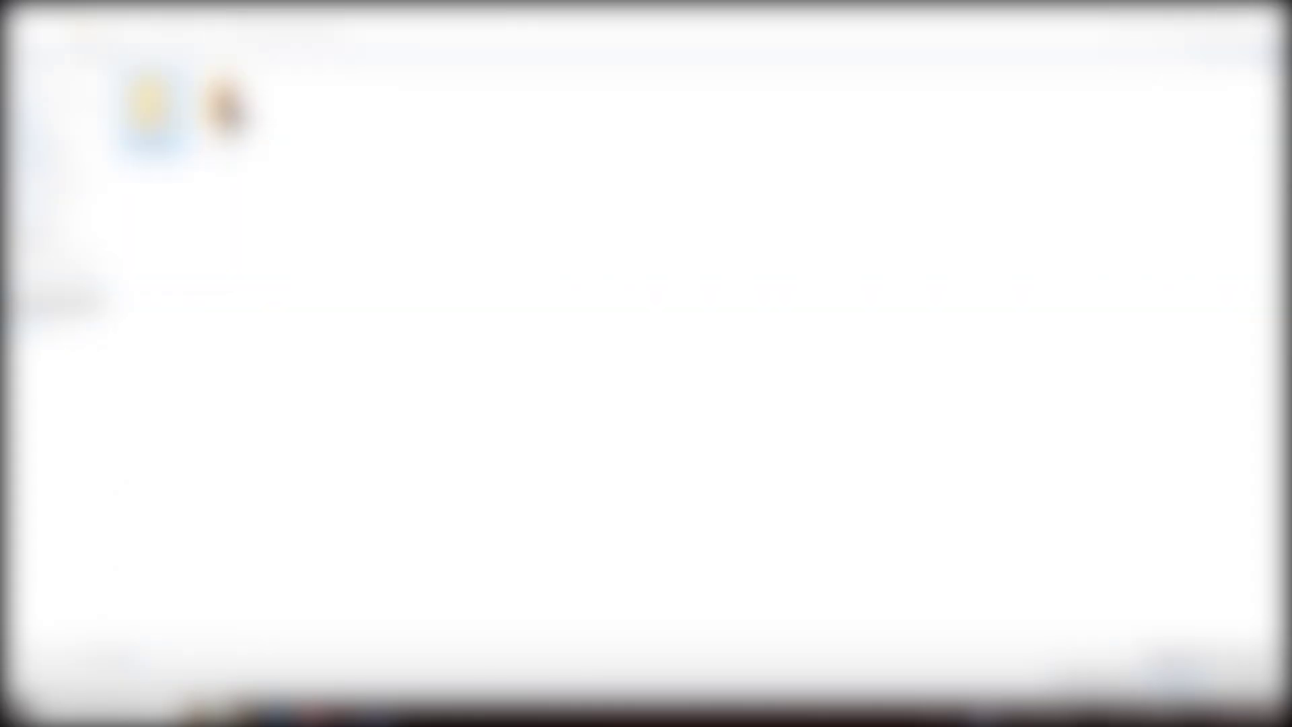
{"action": "key", "text": "Return"}
{"action": "key", "text": "Return"}
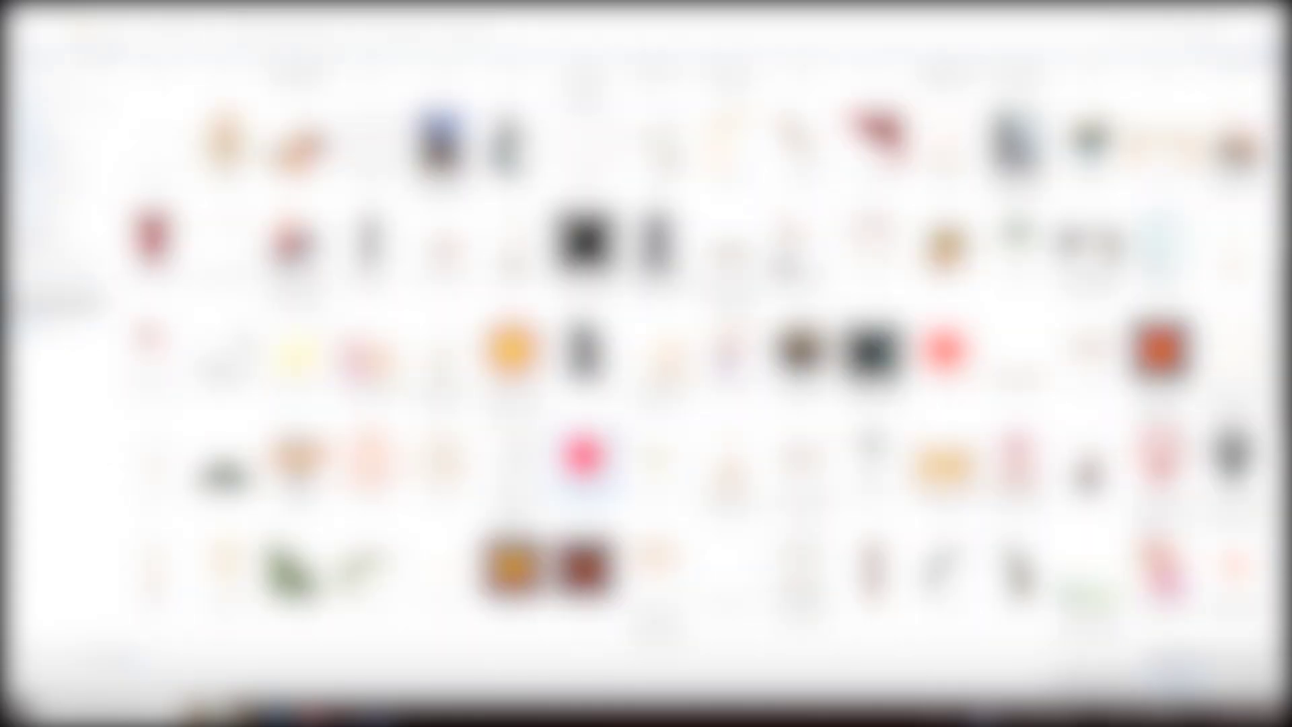
{"action": "scroll", "coordinate": [700, 364], "scroll_direction": "down", "scroll_amount": 5}
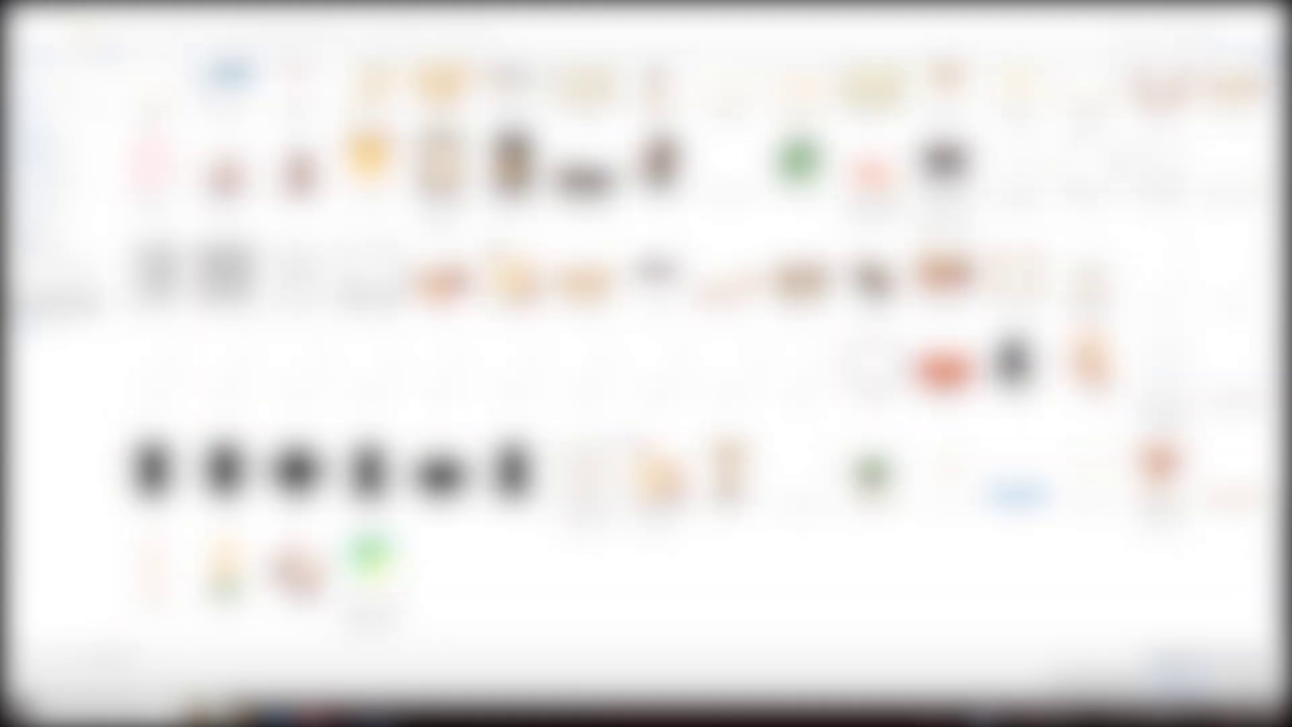
{"action": "double_click", "coordinate": [441, 88]}
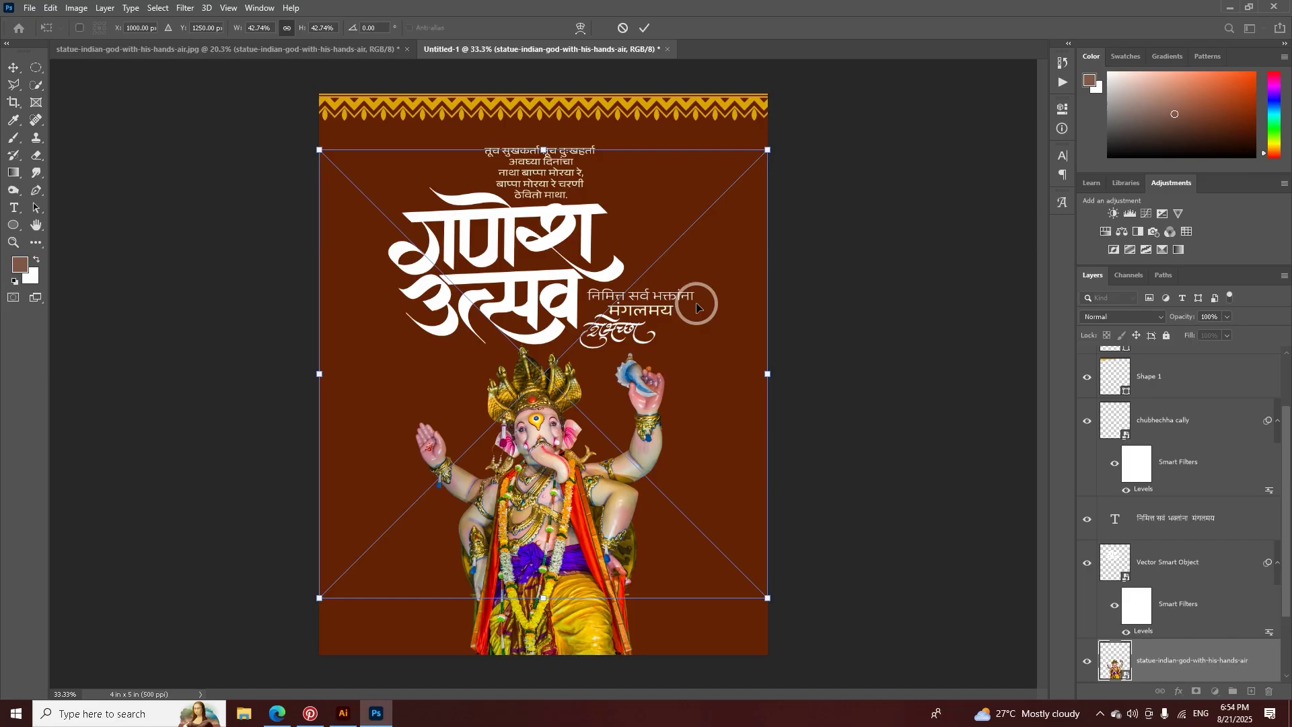
Step: Scale the mandala to about 16.4%, centre it over the statue's head and put its layer below the statue
{"action": "left_click_drag", "start_coordinate": [545, 150], "coordinate": [544, 288]}
{"action": "left_click_drag", "start_coordinate": [569, 343], "coordinate": [569, 400]}
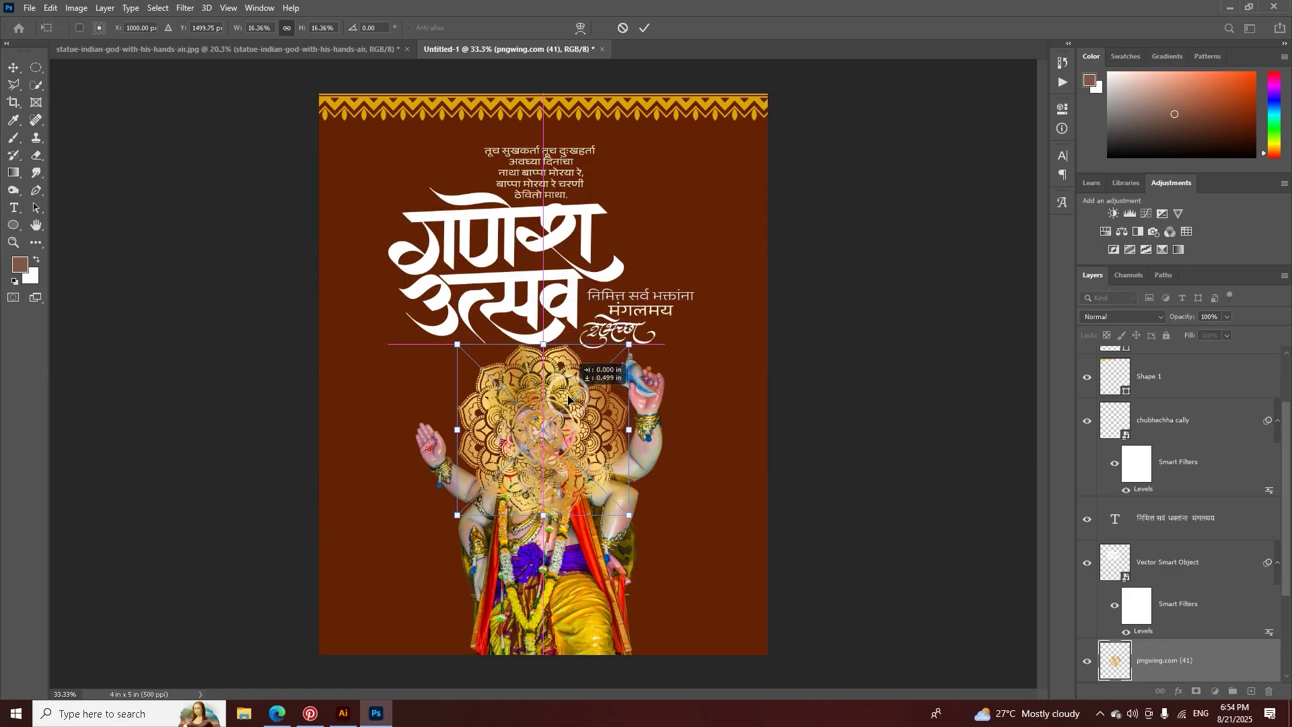
{"action": "left_click", "coordinate": [644, 29]}
{"action": "left_click_drag", "start_coordinate": [1167, 568], "coordinate": [1163, 619]}
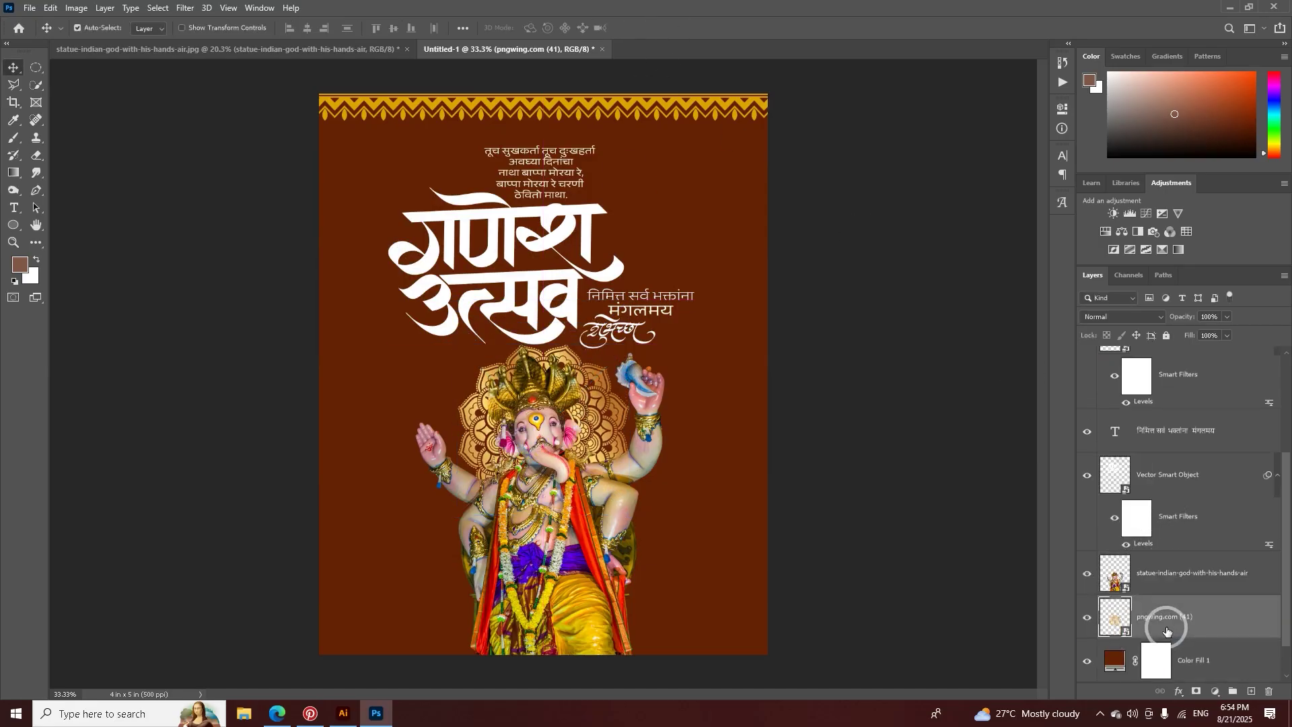
Step: Enlarge the mandala to about 17.1%, shift it slightly left behind the statue's head and set its blend mode to Soft Light
{"action": "key", "text": "ctrl+t"}
{"action": "left_click_drag", "start_coordinate": [646, 411], "coordinate": [626, 436]}
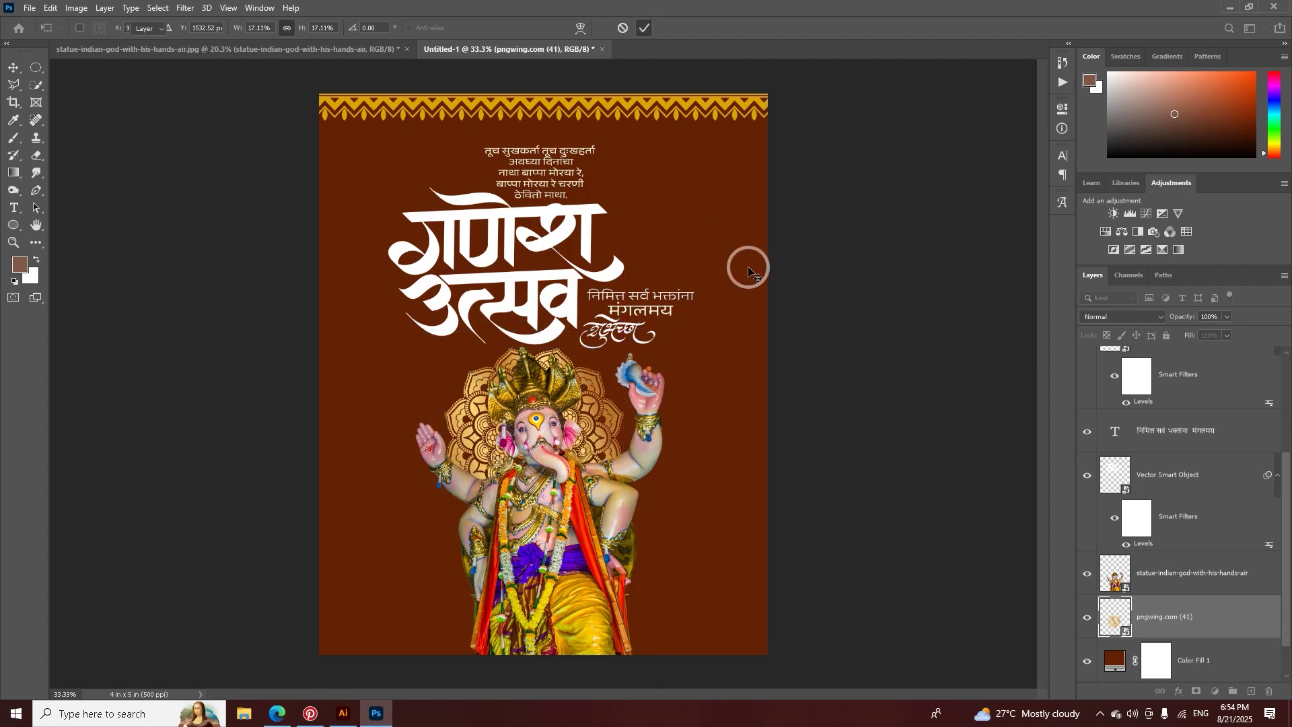
{"action": "left_click", "coordinate": [1104, 317]}
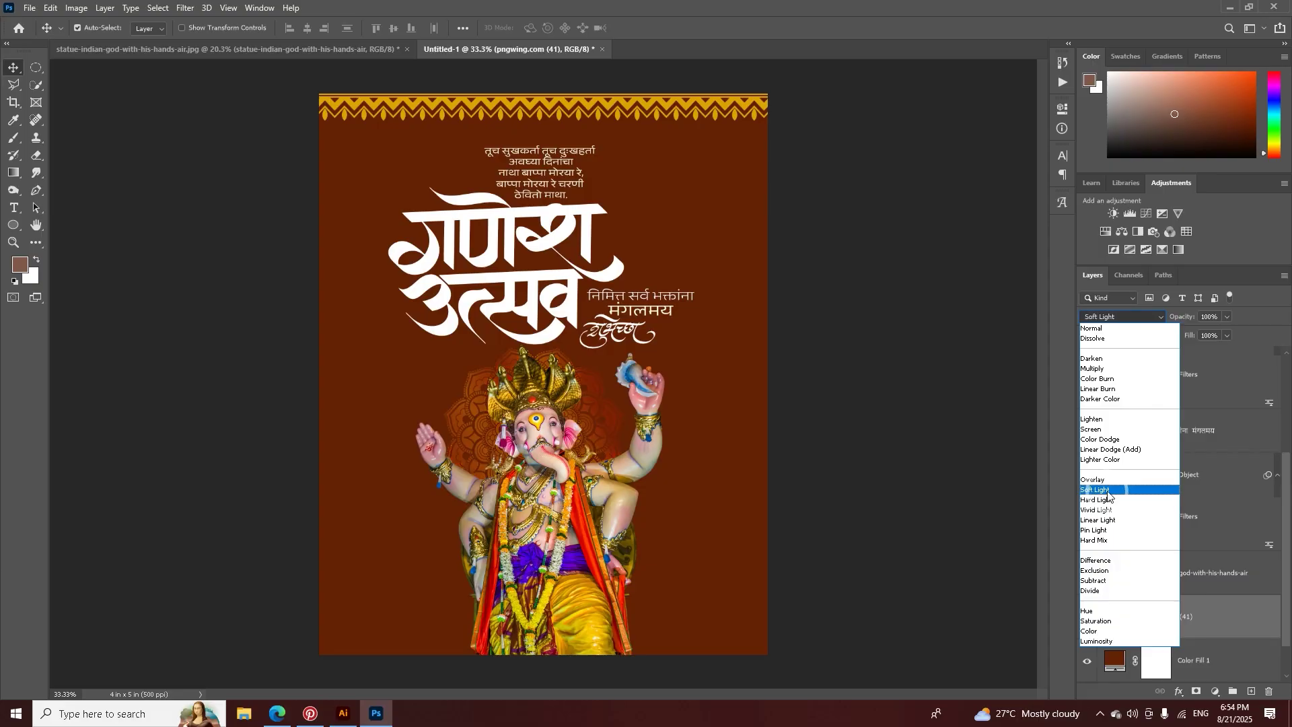
{"action": "left_click", "coordinate": [1108, 491]}
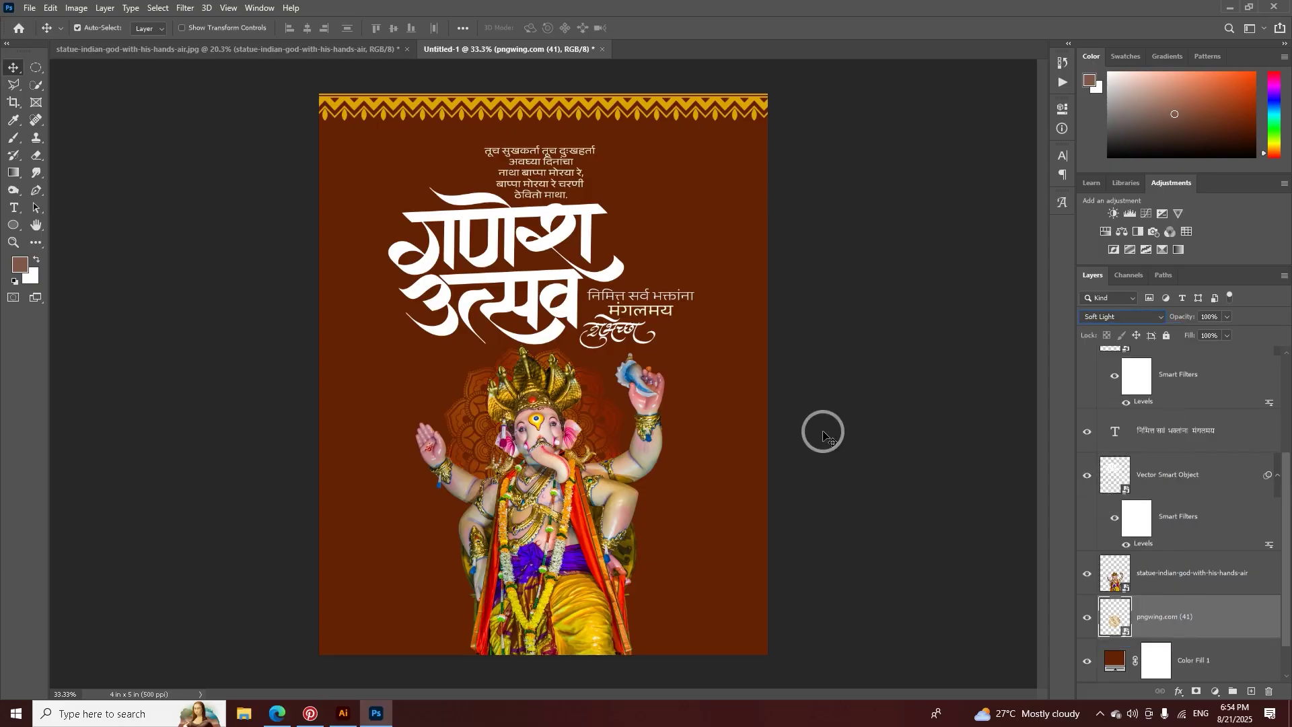
Step: Apply a white Color Overlay layer style to the mandala
{"action": "right_click", "coordinate": [1155, 616]}
{"action": "left_click", "coordinate": [1144, 42]}
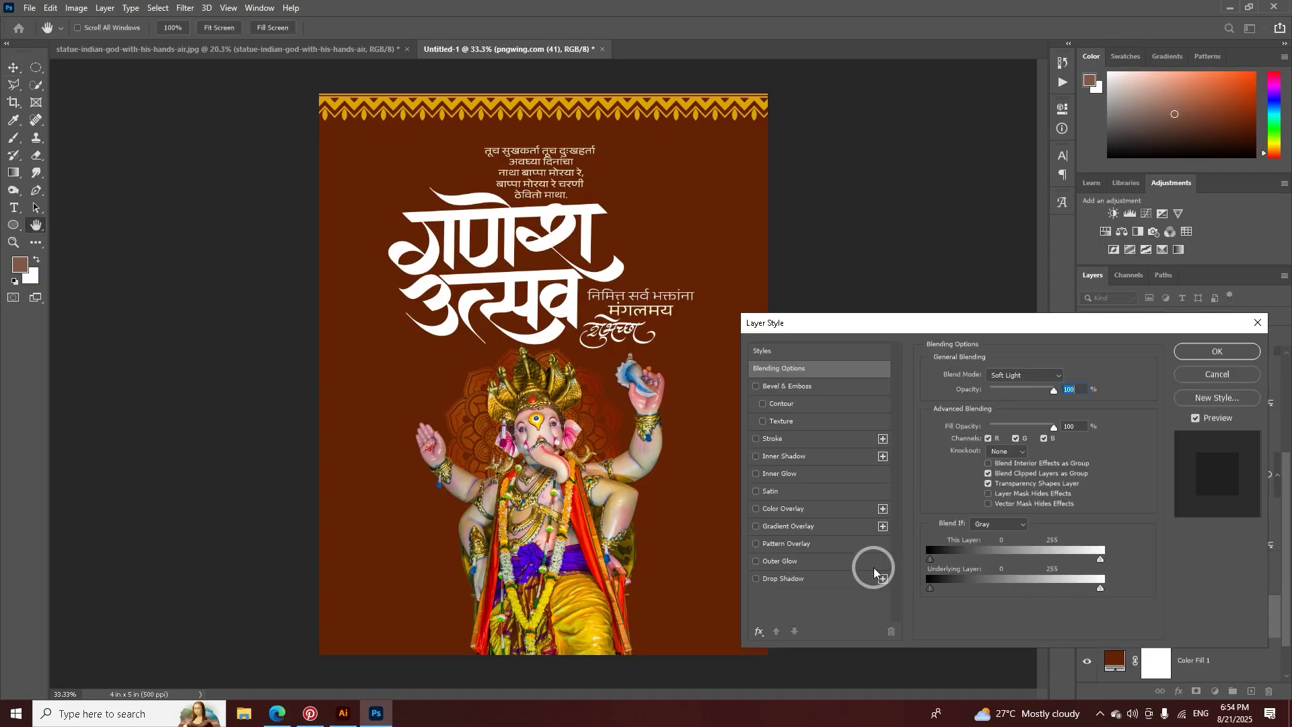
{"action": "left_click", "coordinate": [770, 527]}
{"action": "left_click", "coordinate": [756, 526]}
{"action": "left_click", "coordinate": [784, 509]}
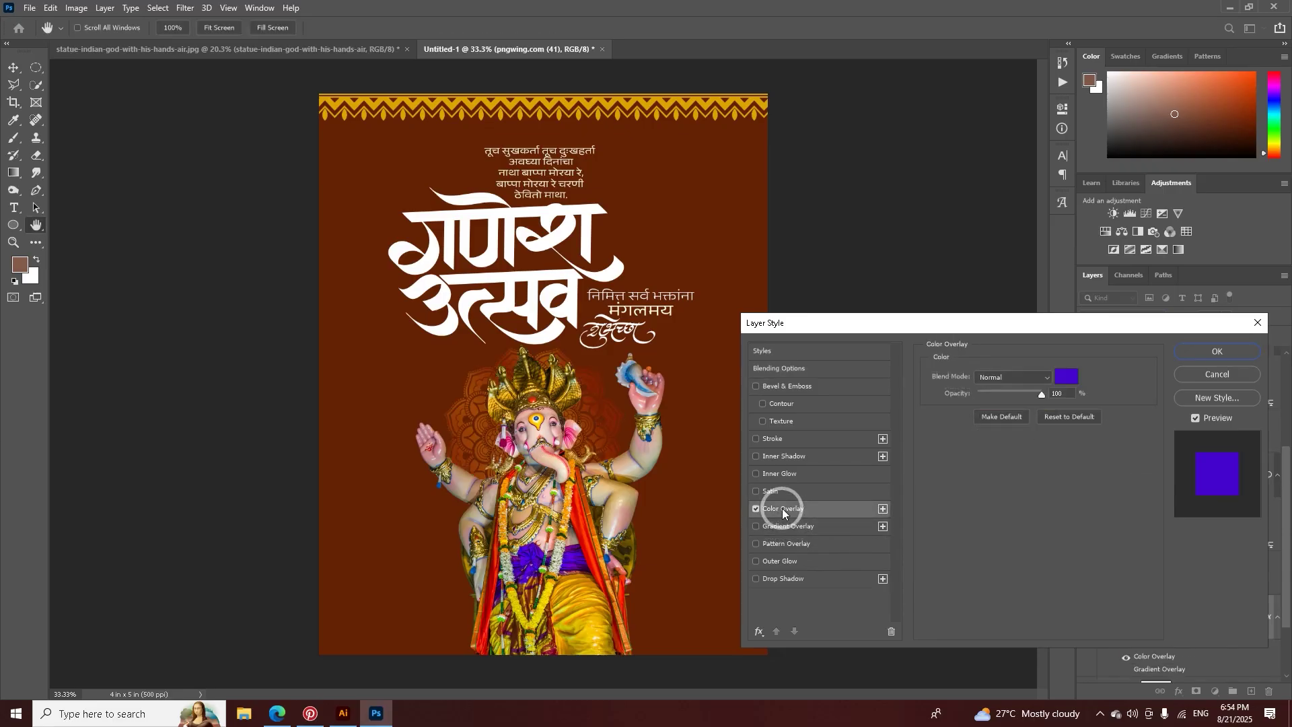
{"action": "left_click", "coordinate": [1067, 376]}
{"action": "left_click_drag", "start_coordinate": [573, 598], "coordinate": [610, 583]}
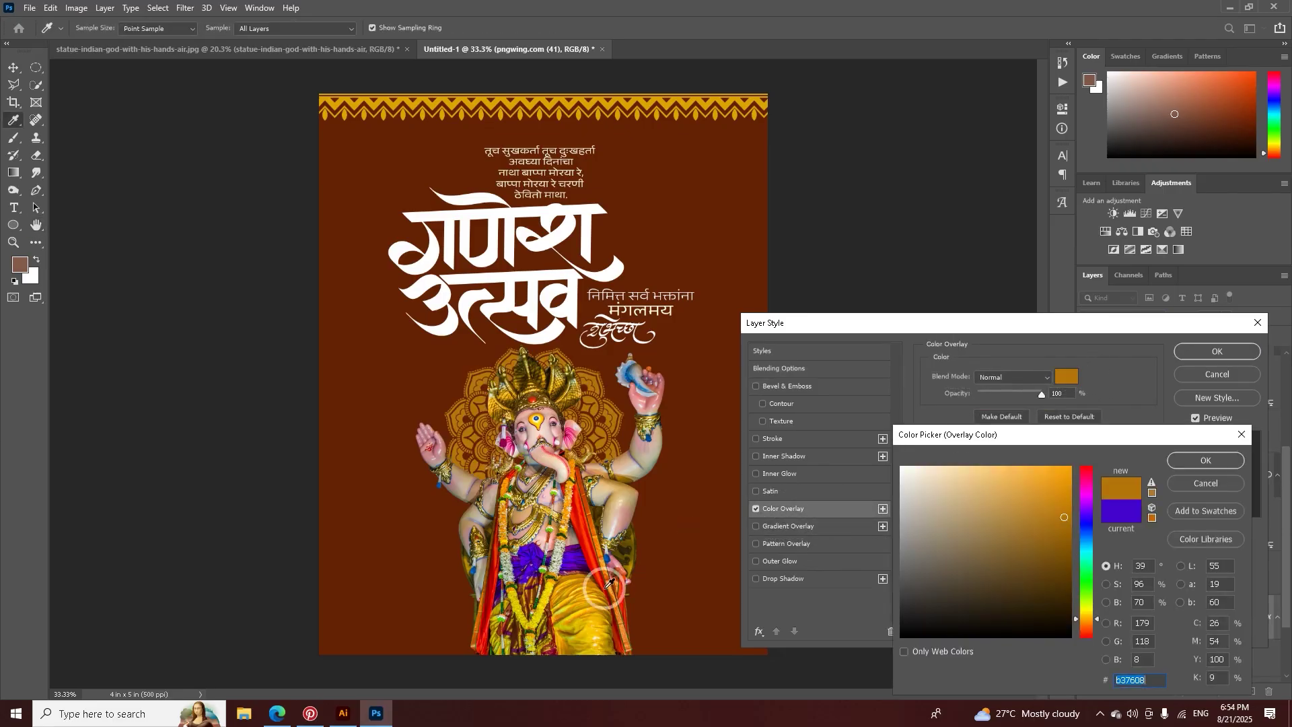
{"action": "left_click", "coordinate": [856, 397]}
{"action": "left_click", "coordinate": [1206, 461]}
{"action": "left_click", "coordinate": [1189, 351]}
Step: Convert the mandala layer to a smart object and set it to Overlay blend mode at 21% opacity
{"action": "left_click", "coordinate": [1116, 614]}
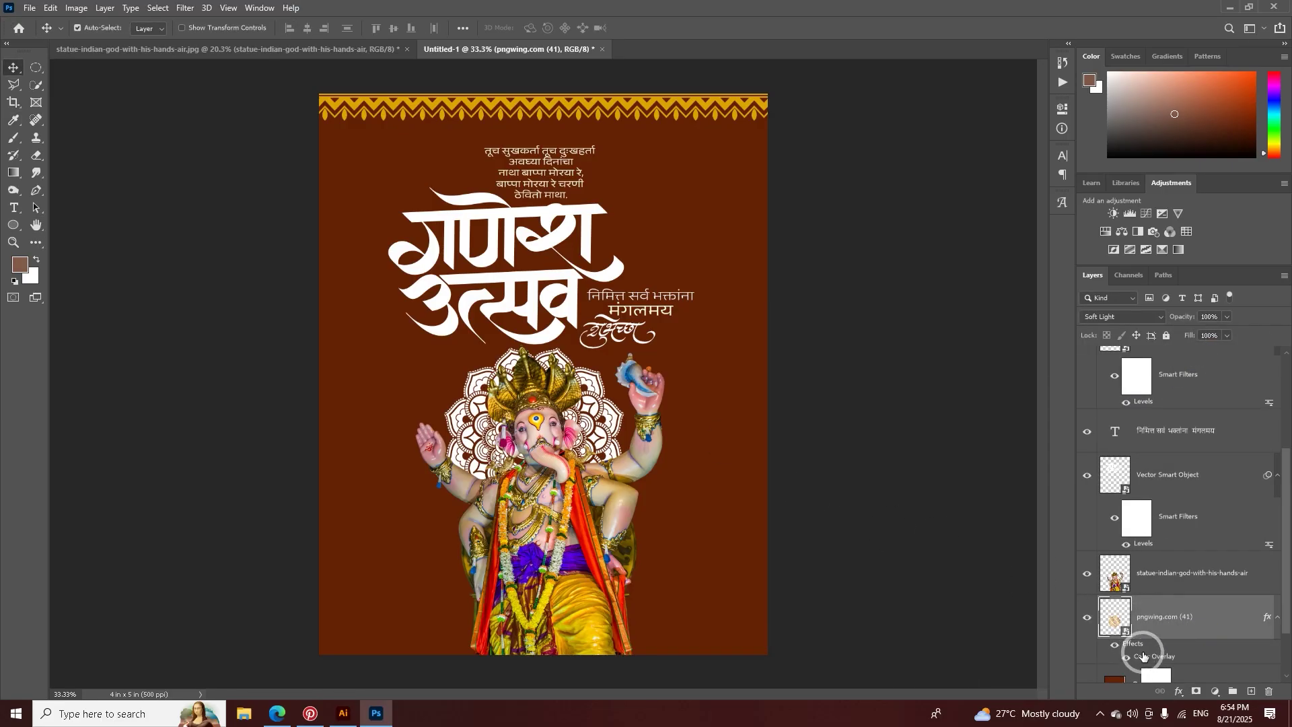
{"action": "right_click", "coordinate": [1159, 567]}
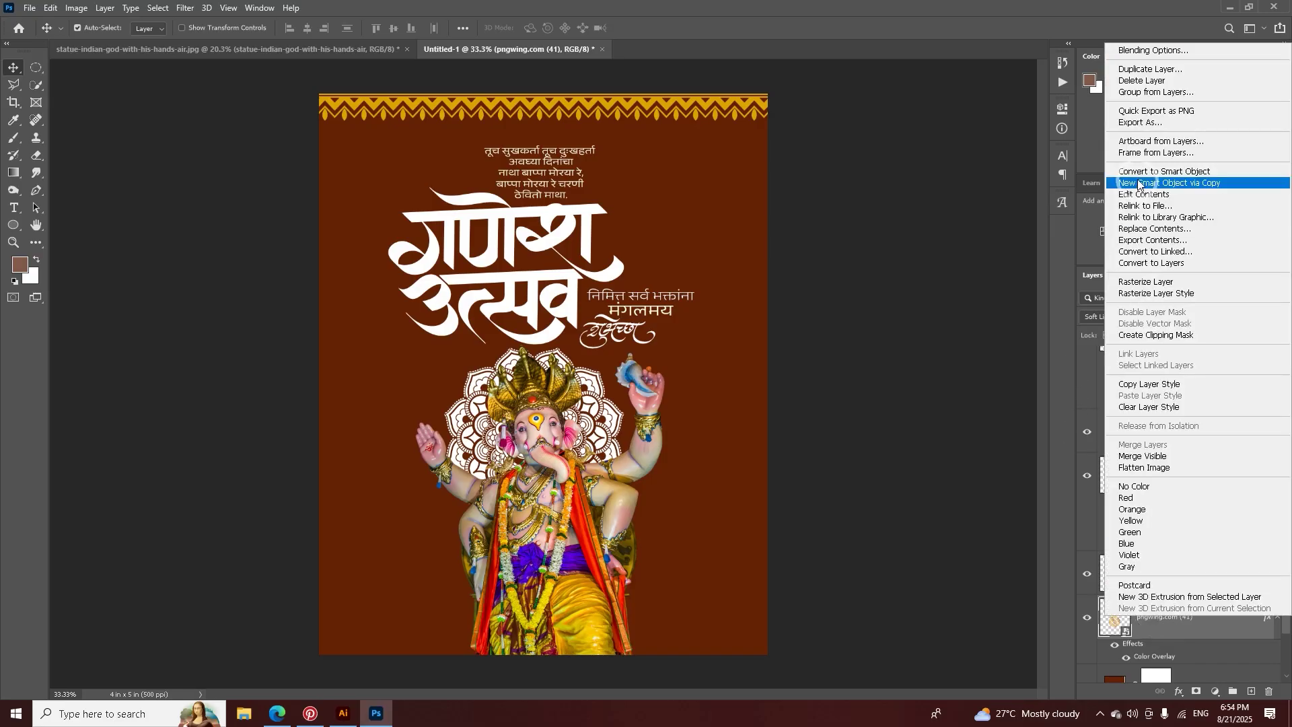
{"action": "left_click", "coordinate": [1158, 172]}
{"action": "left_click", "coordinate": [1136, 317]}
{"action": "left_click", "coordinate": [1091, 481]}
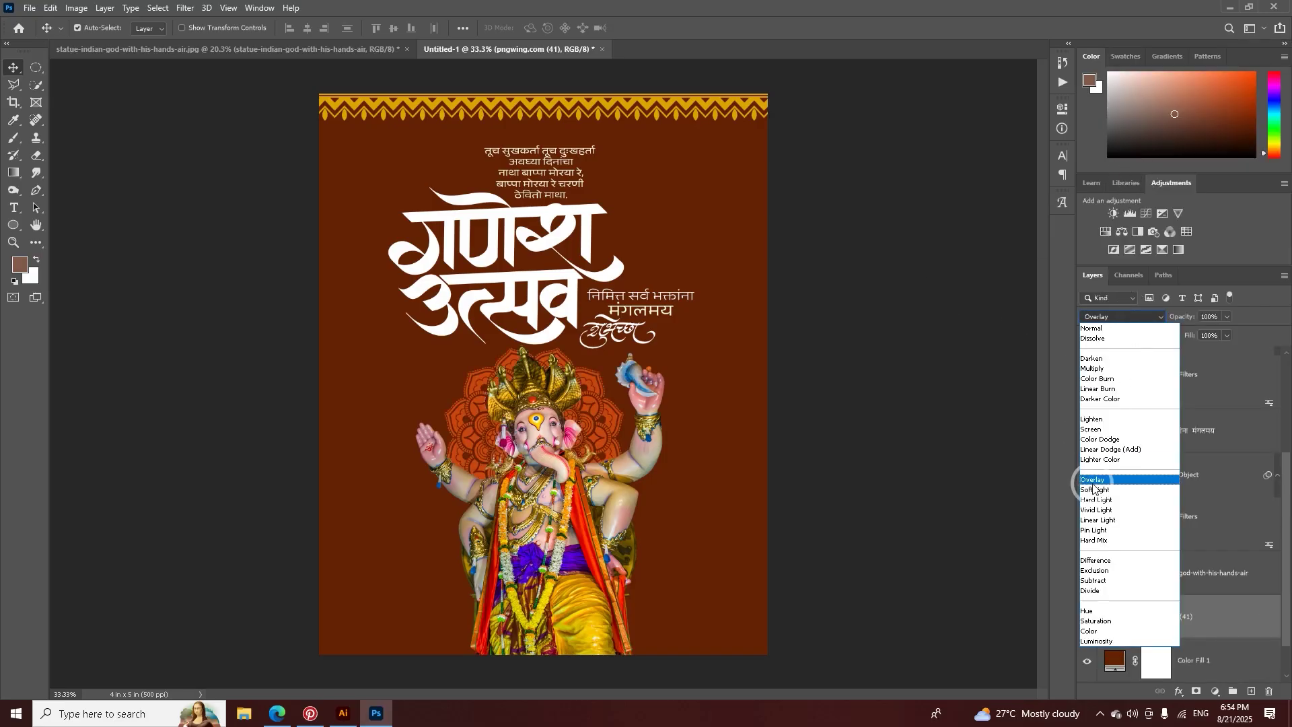
{"action": "left_click_drag", "start_coordinate": [1188, 316], "coordinate": [1173, 318]}
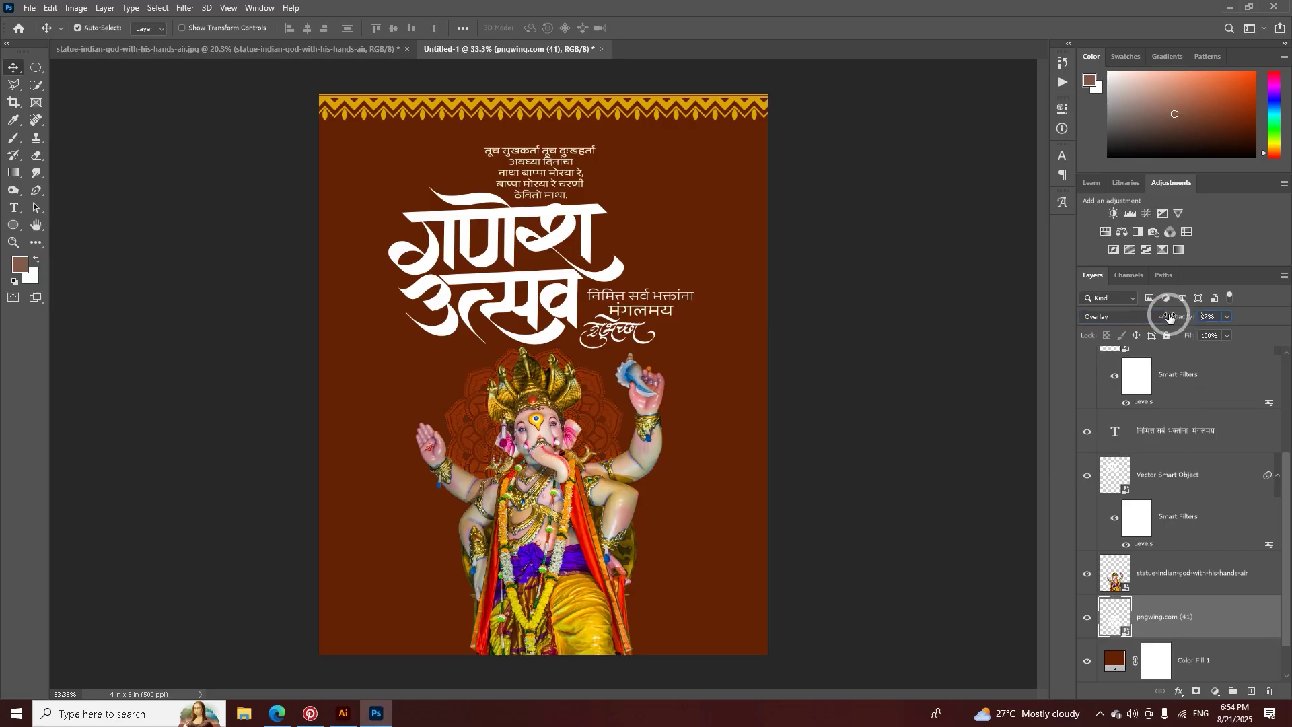
Step: Move the mandala slightly up behind the statue's crown
{"action": "key", "text": "ctrl+t"}
{"action": "left_click_drag", "start_coordinate": [535, 349], "coordinate": [541, 303]}
{"action": "left_click_drag", "start_coordinate": [640, 424], "coordinate": [625, 425]}
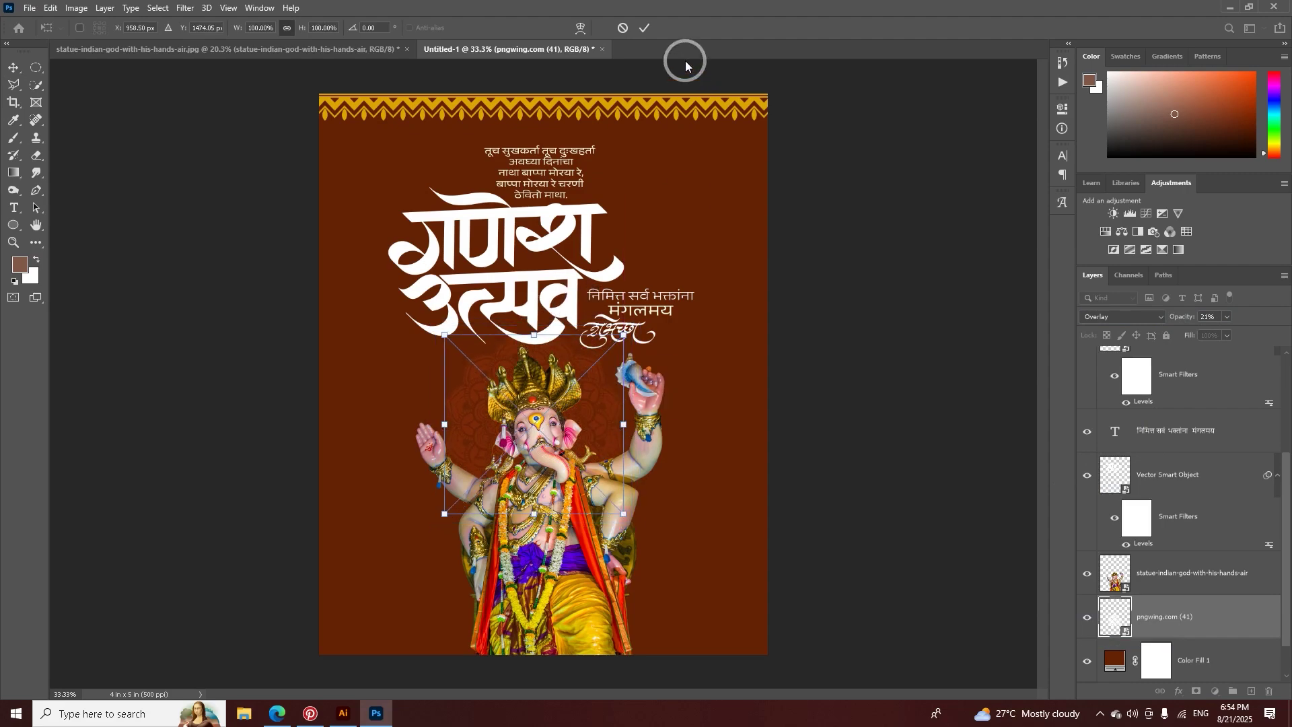
{"action": "left_click", "coordinate": [646, 27]}
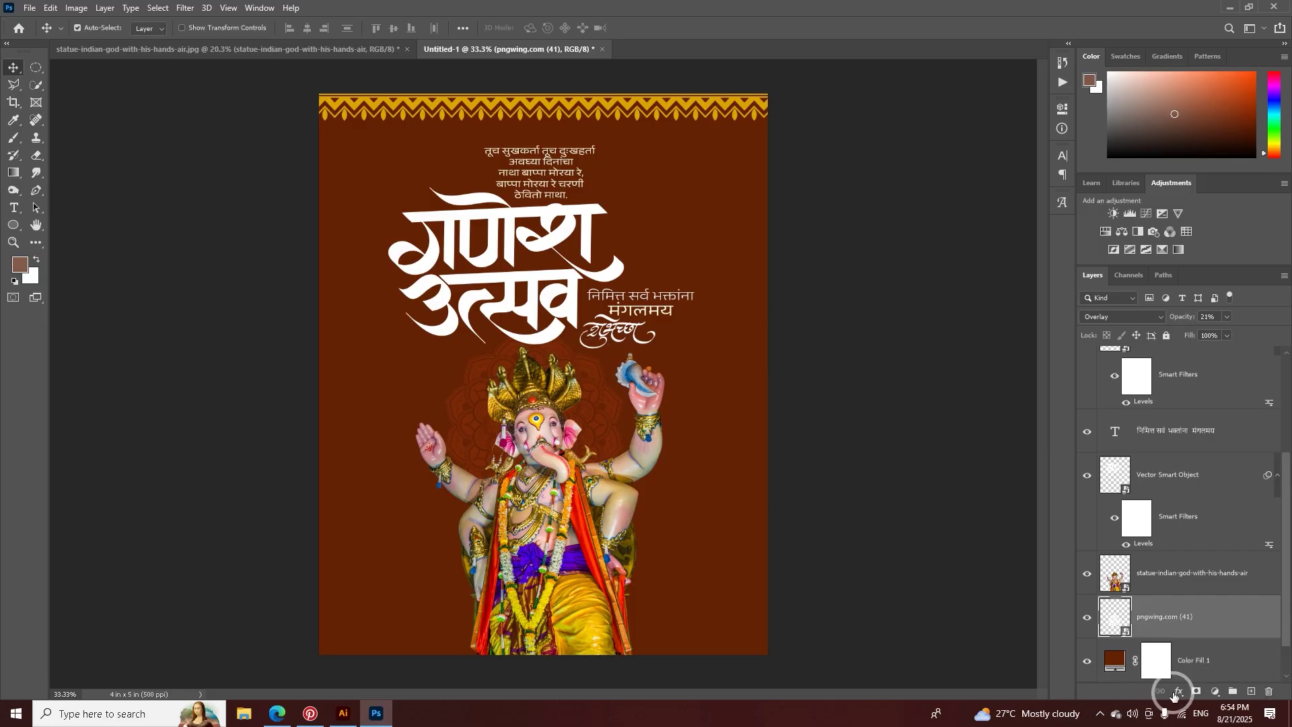
Step: Hide the mandala with a black layer mask and reveal it around the statue with a soft white 1307 px brush
{"action": "left_click", "coordinate": [1196, 695], "text": "alt"}
{"action": "key", "text": "b"}
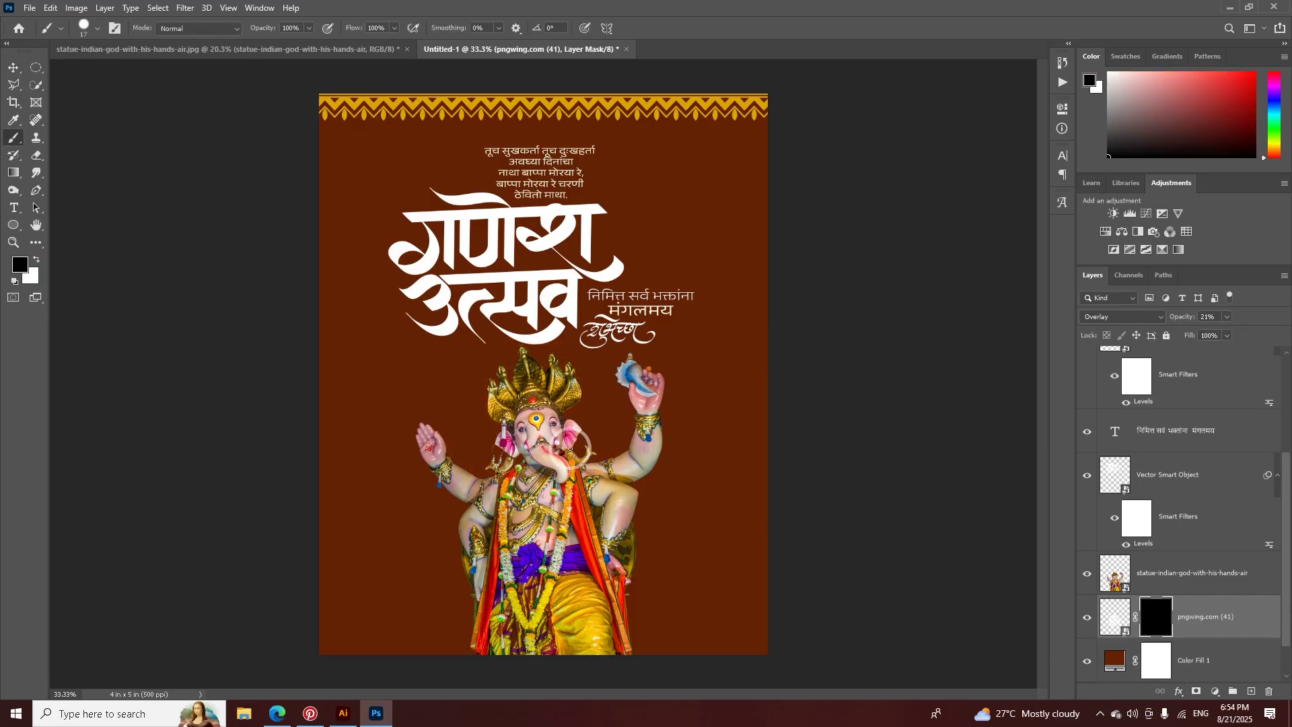
{"action": "left_click_drag", "start_coordinate": [570, 446], "coordinate": [716, 475]}
{"action": "right_click", "coordinate": [549, 433]}
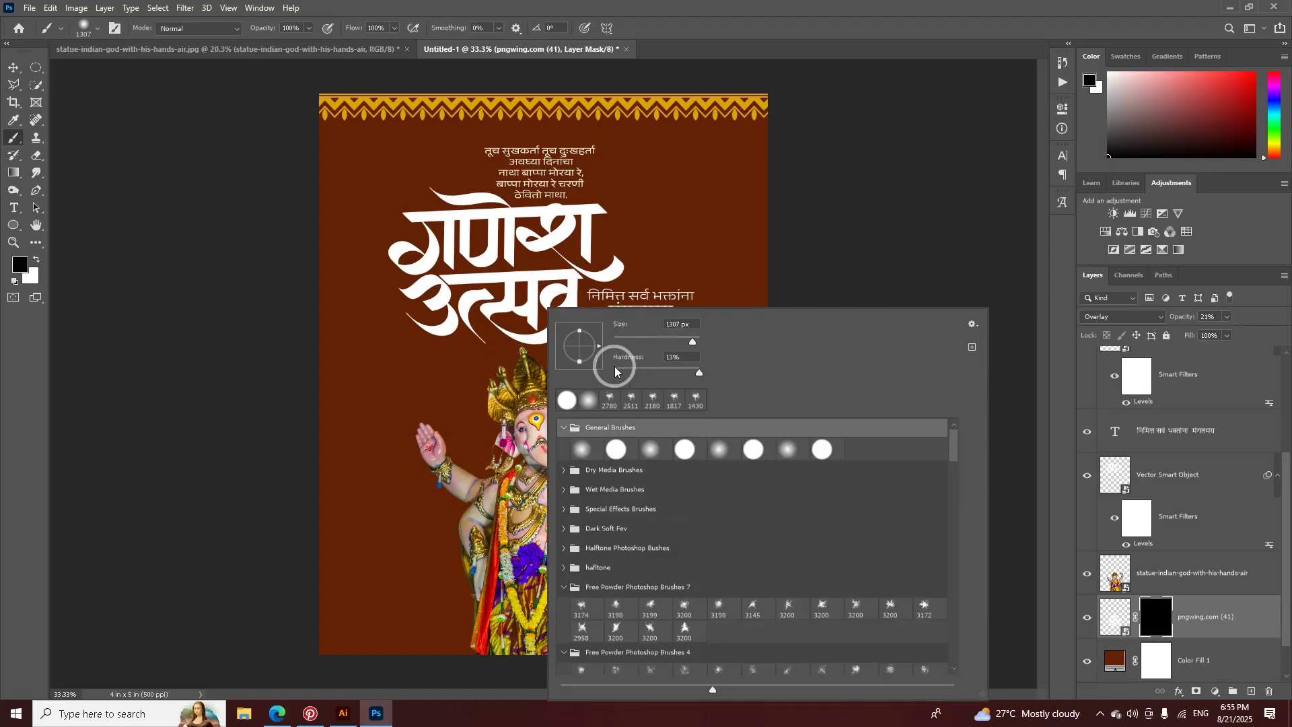
{"action": "left_click", "coordinate": [448, 506]}
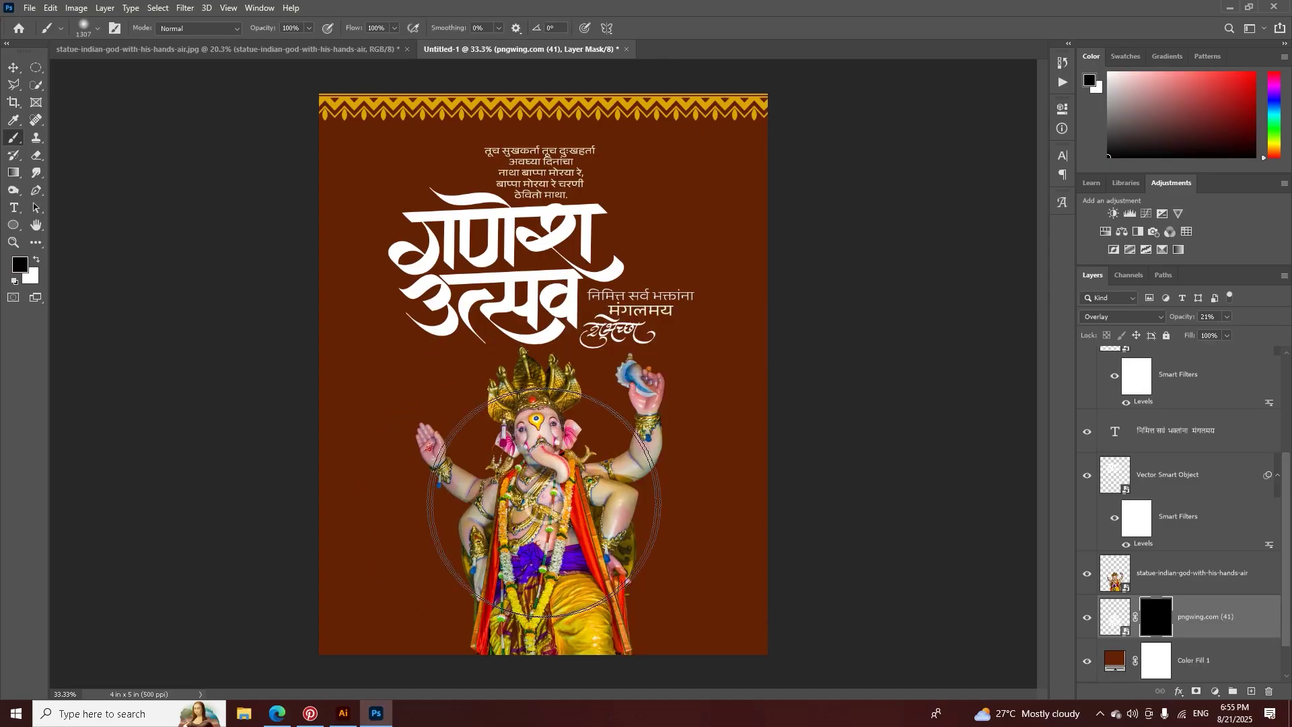
{"action": "left_click", "coordinate": [39, 261]}
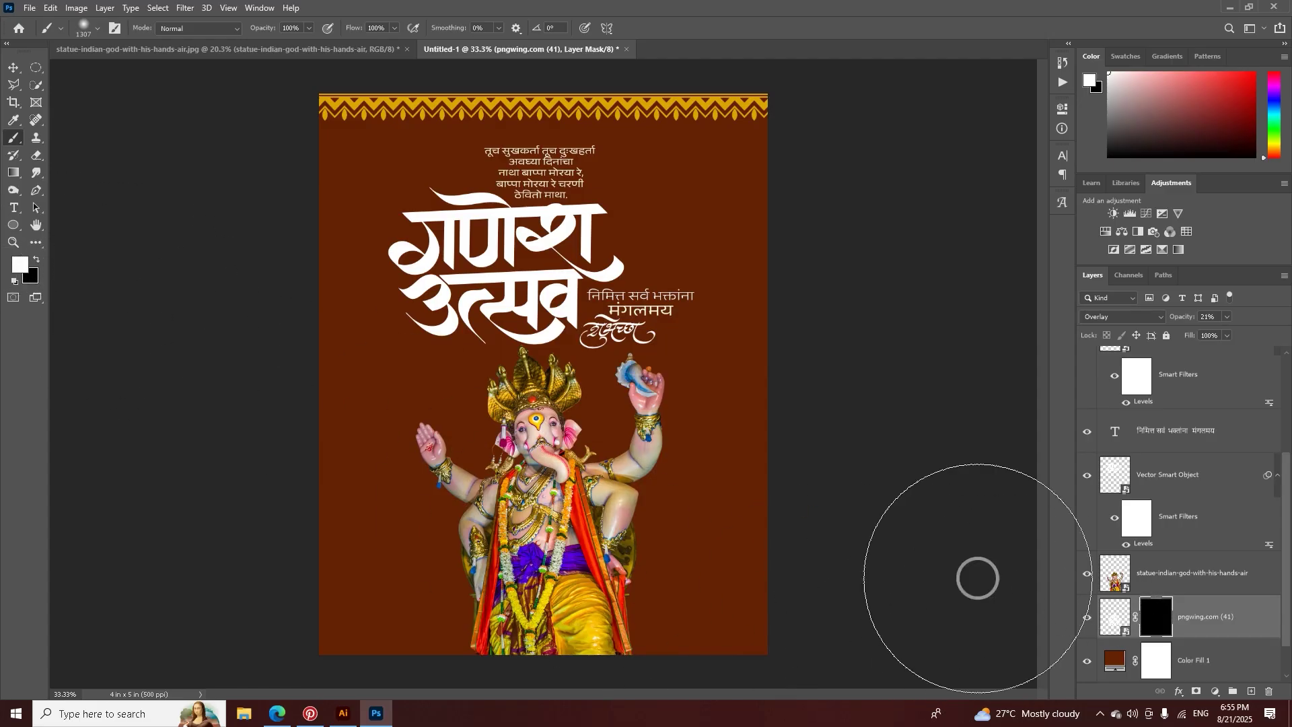
{"action": "mouse_move", "coordinate": [470, 548]}
{"action": "left_mouse_down"}
{"action": "mouse_move", "coordinate": [467, 534]}
{"action": "mouse_move", "coordinate": [590, 514]}
{"action": "mouse_move", "coordinate": [698, 476]}
{"action": "mouse_move", "coordinate": [403, 490]}
{"action": "mouse_move", "coordinate": [511, 471]}
{"action": "mouse_move", "coordinate": [592, 434]}
{"action": "mouse_move", "coordinate": [538, 434]}
{"action": "left_mouse_up"}
{"action": "key", "text": "z"}
{"action": "key", "text": "v"}
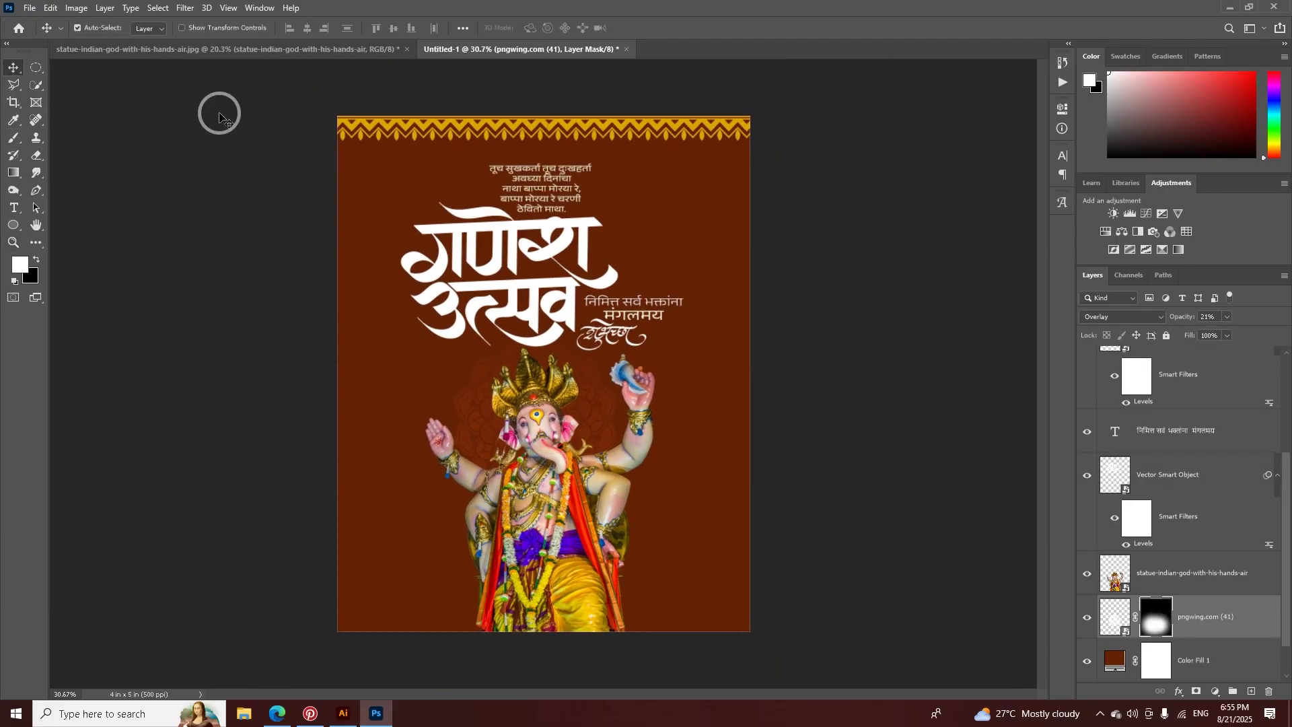
Step: Change the verse text colour to pure white (ffffff)
{"action": "left_click", "coordinate": [552, 171]}
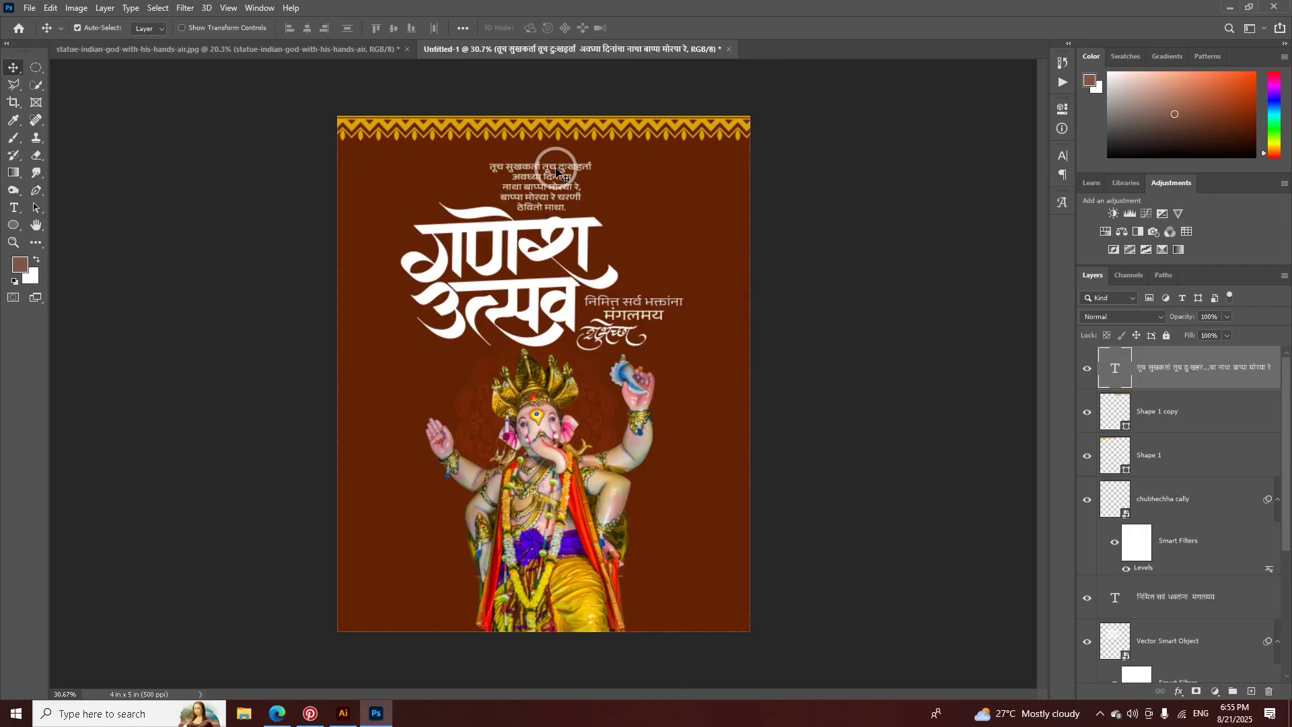
{"action": "double_click", "coordinate": [557, 168]}
{"action": "left_click", "coordinate": [539, 28]}
{"action": "left_click", "coordinate": [905, 465]}
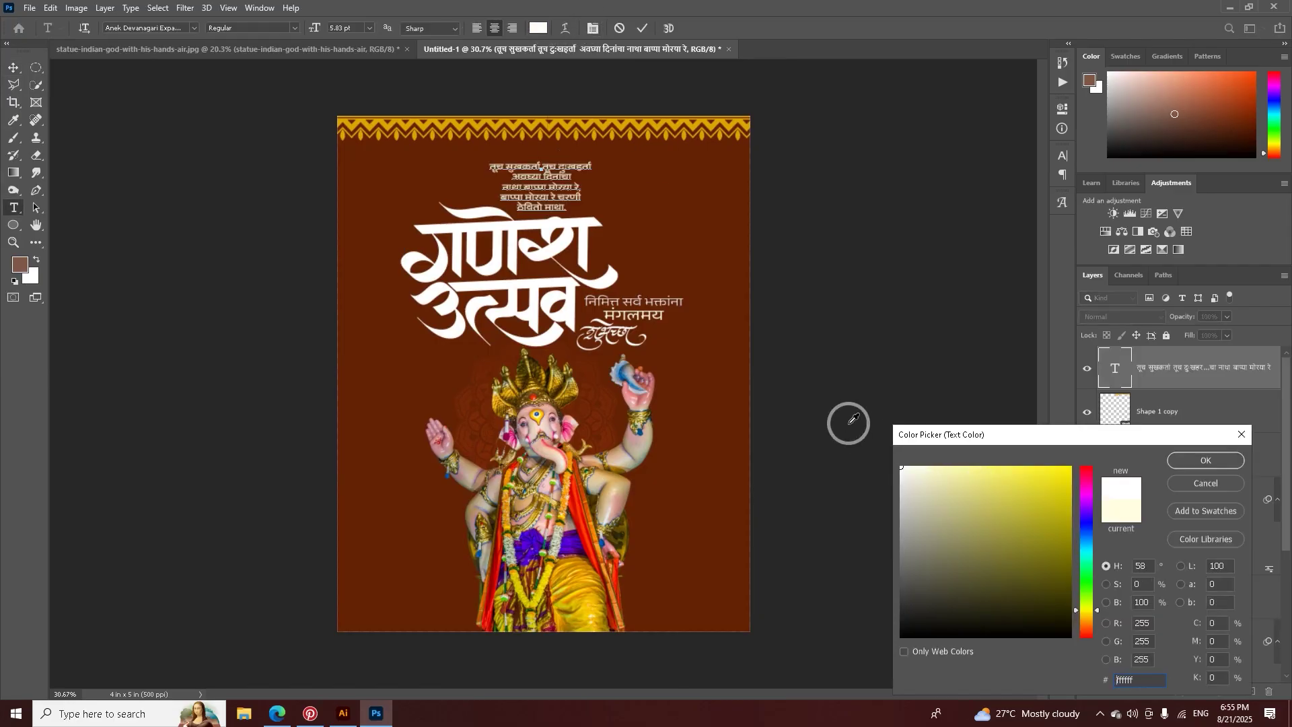
{"action": "left_click", "coordinate": [1200, 458]}
{"action": "left_click", "coordinate": [642, 28]}
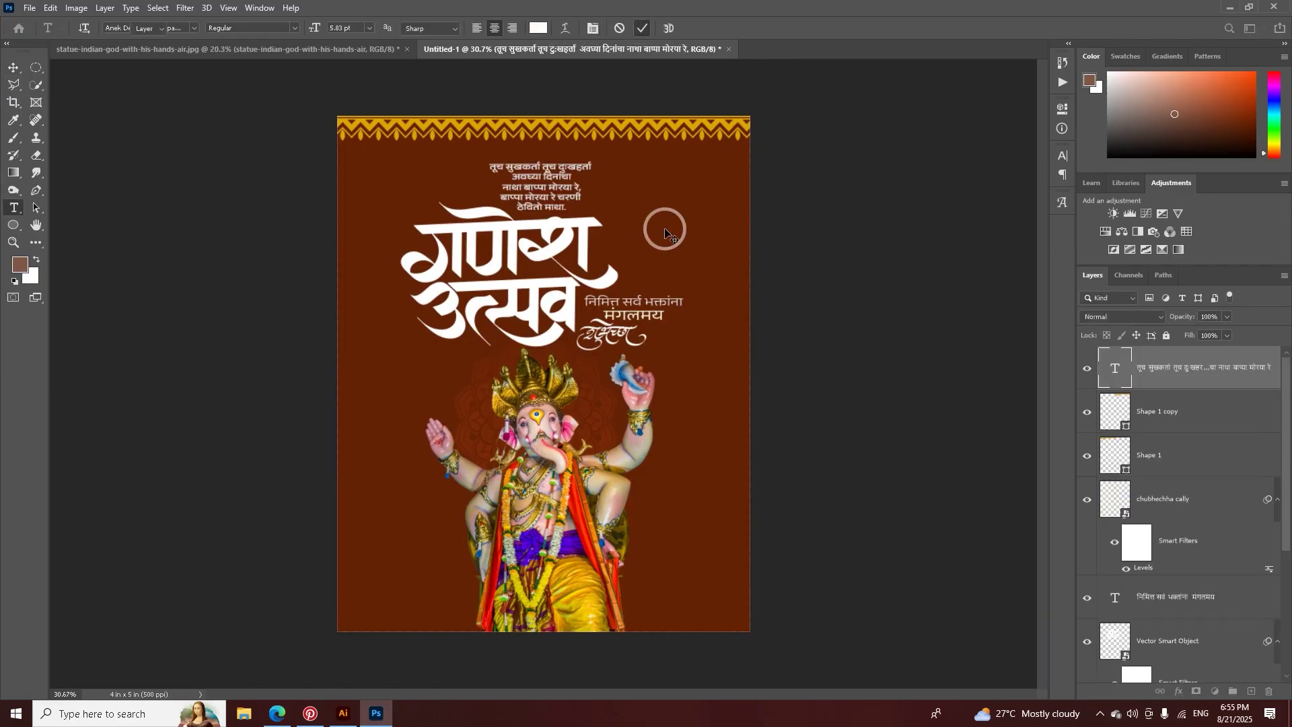
Step: Set the greeting line निमित्त सर्व भक्तांना to the Regular font weight
{"action": "key", "text": "ctrl+plus"}
{"action": "key", "text": "ctrl+plus"}
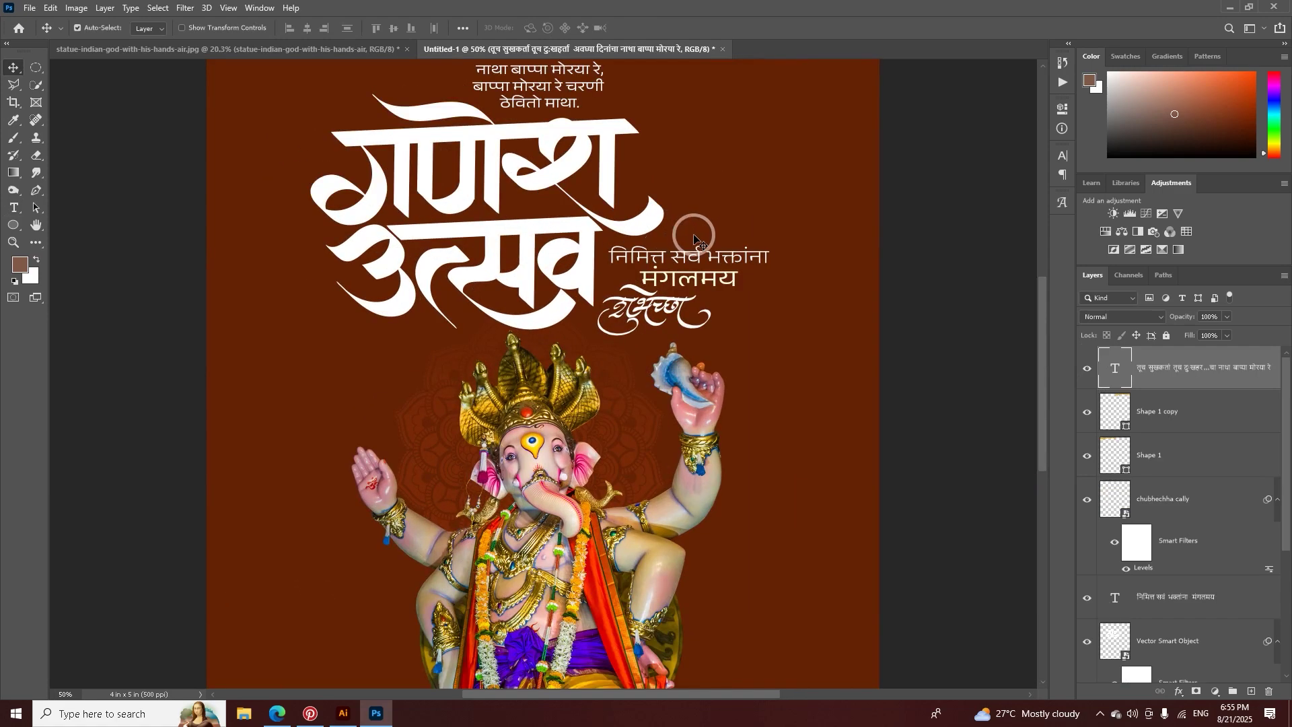
{"action": "left_click", "coordinate": [705, 254]}
{"action": "double_click", "coordinate": [621, 260]}
{"action": "left_click_drag", "start_coordinate": [609, 253], "coordinate": [772, 252]}
{"action": "left_click", "coordinate": [294, 30]}
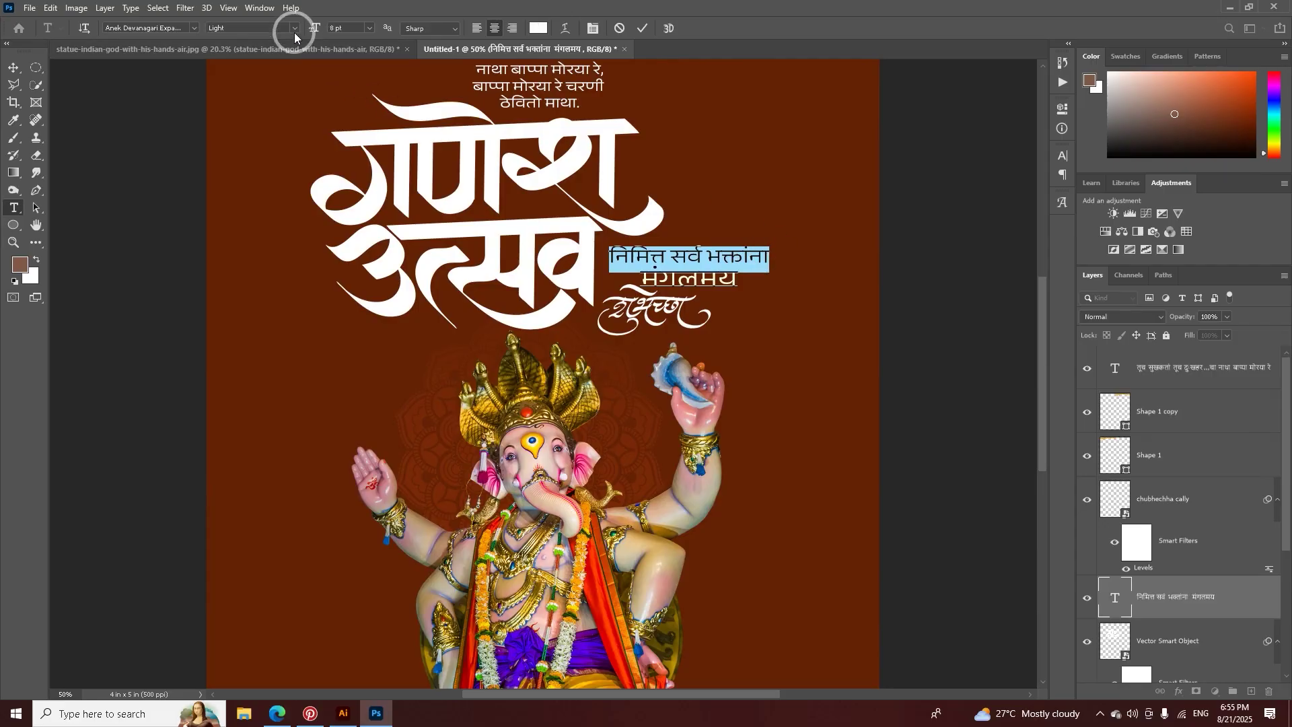
{"action": "left_click", "coordinate": [282, 70]}
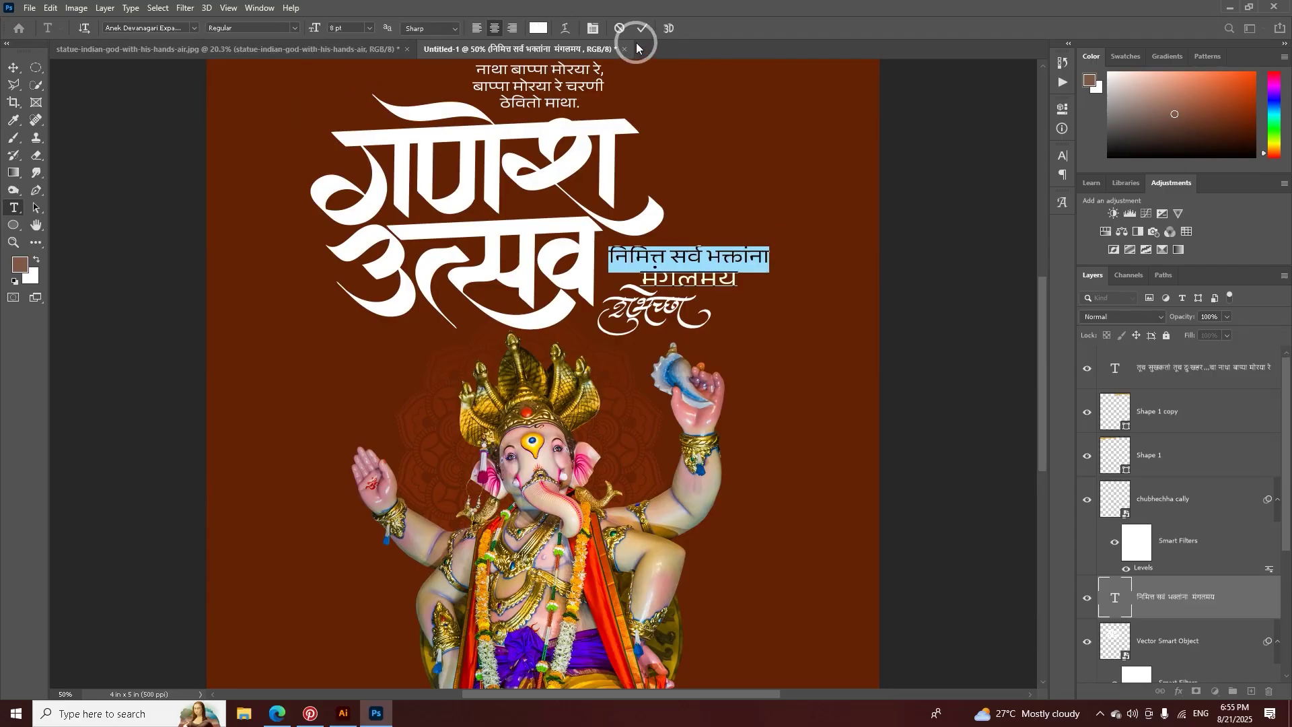
Step: Give the greeting word मंगलमय a heavier font weight and commit the text edit
{"action": "left_click", "coordinate": [740, 280]}
{"action": "double_click", "coordinate": [687, 276]}
{"action": "left_click_drag", "start_coordinate": [640, 278], "coordinate": [755, 289]}
{"action": "left_click", "coordinate": [292, 30]}
{"action": "left_click", "coordinate": [281, 86]}
{"action": "left_click", "coordinate": [641, 30]}
{"action": "key", "text": "v"}
Step: Add a pale yellow linear Gradient Overlay to the शुभेच्छा calligraphy below the greeting line
{"action": "left_click", "coordinate": [649, 294]}
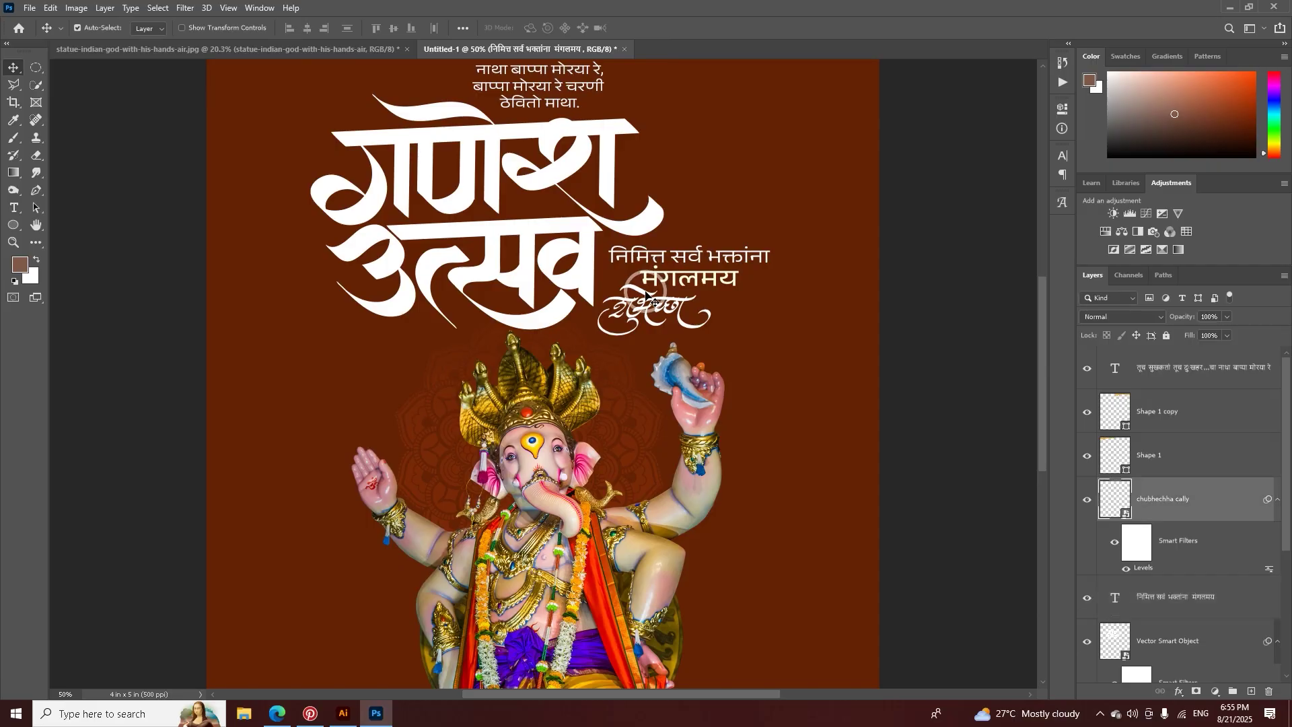
{"action": "right_click", "coordinate": [1184, 505]}
{"action": "left_click", "coordinate": [1050, 135]}
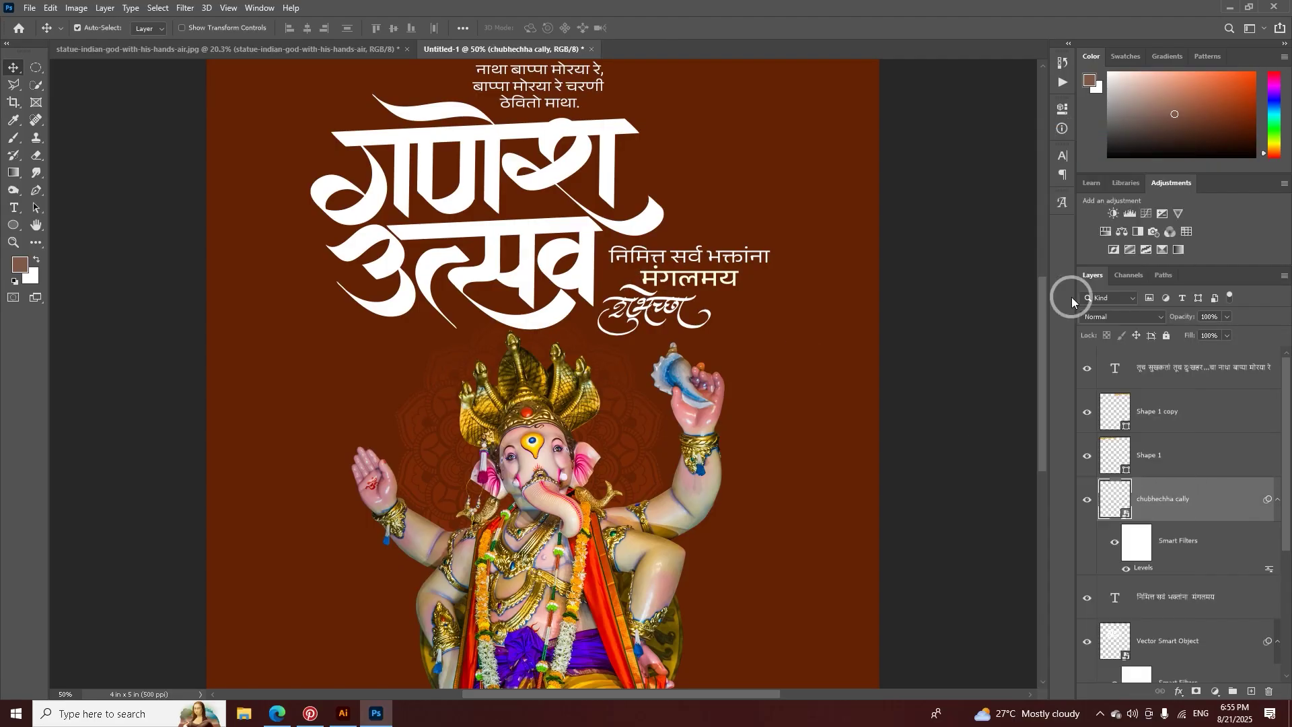
{"action": "left_click", "coordinate": [801, 525]}
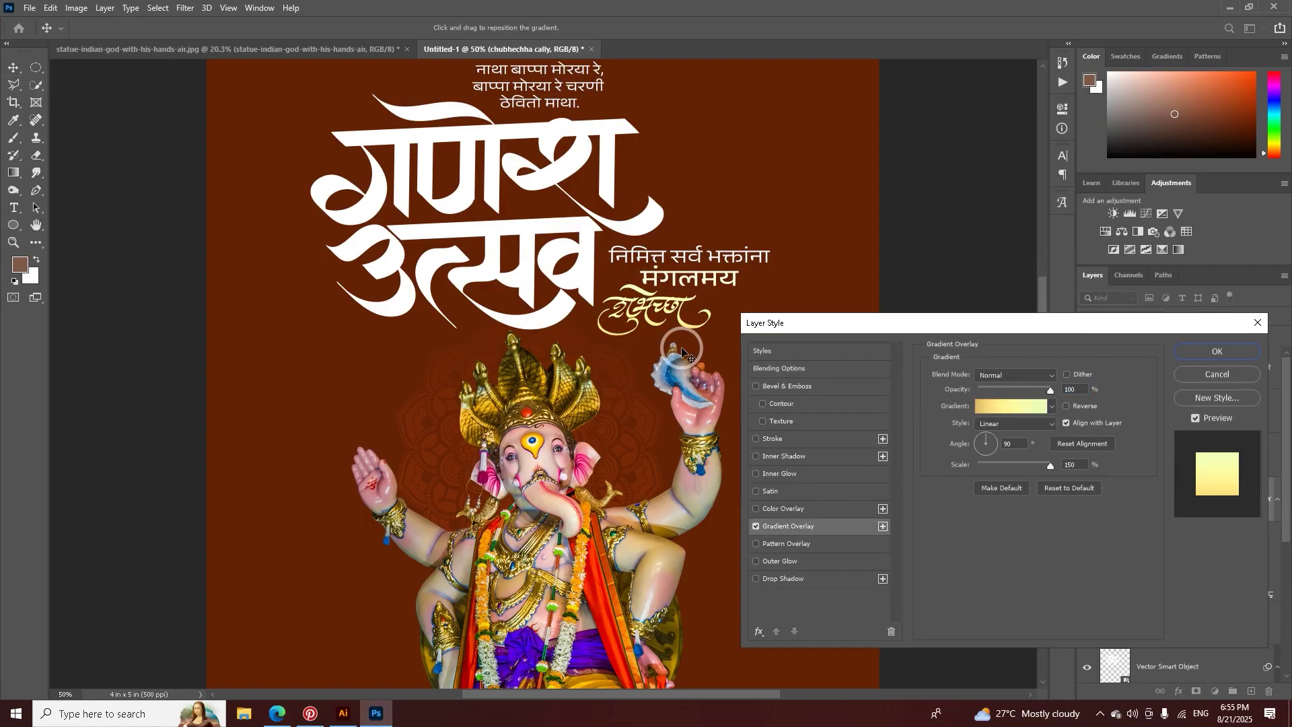
Step: Add a faint black Drop Shadow with 4% opacity and 11 px distance to the शुभेच्छा calligraphy and apply the layer style
{"action": "left_click", "coordinate": [800, 578]}
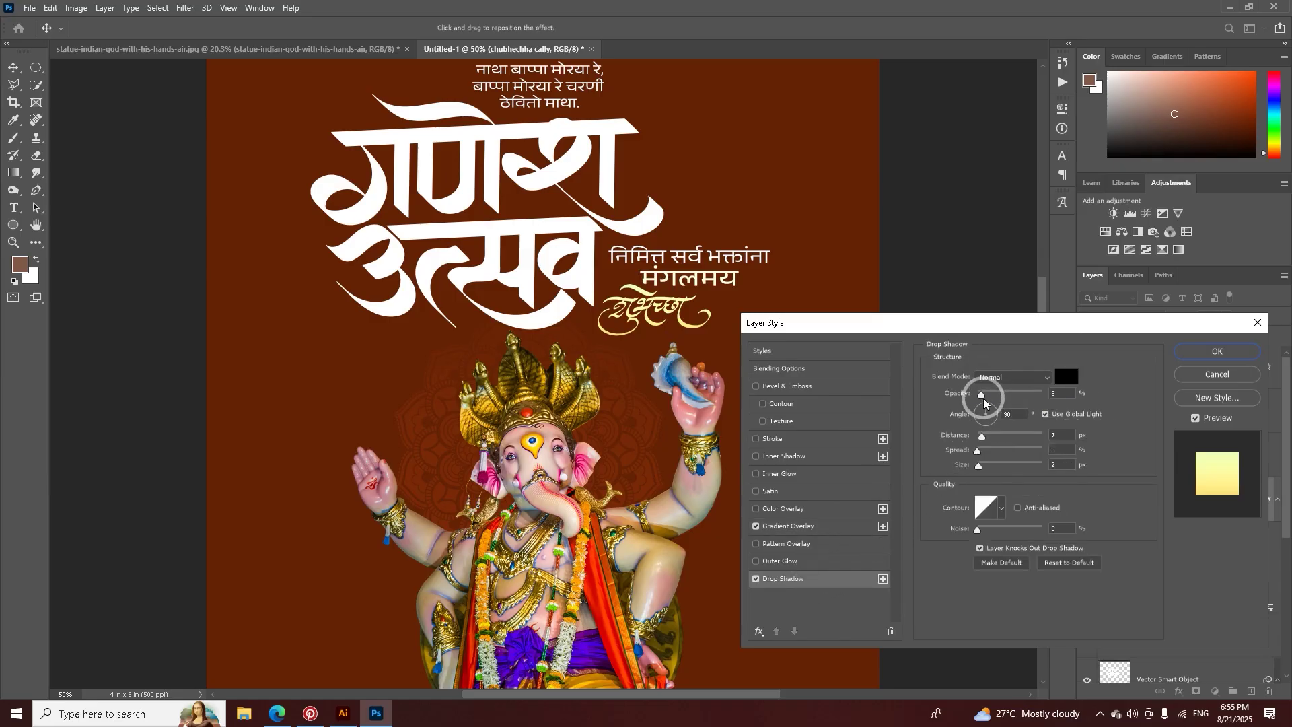
{"action": "left_click_drag", "start_coordinate": [983, 436], "coordinate": [985, 437]}
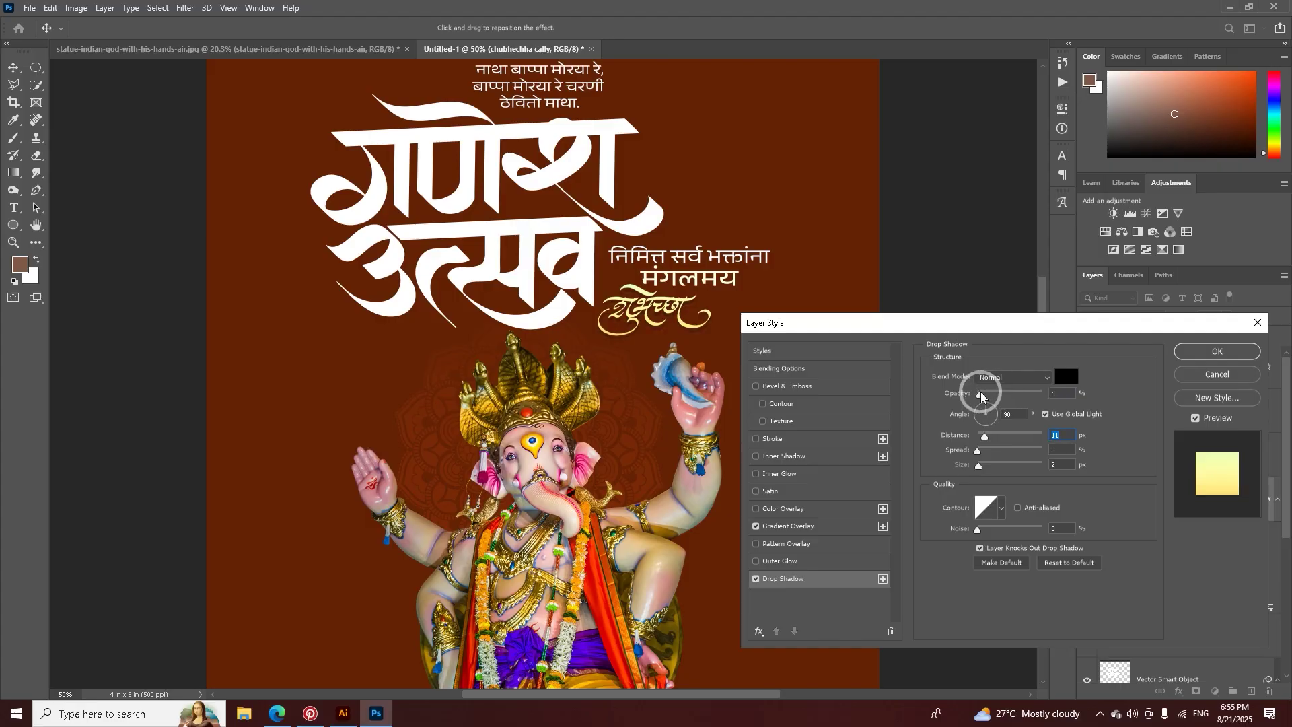
{"action": "left_click", "coordinate": [1201, 351]}
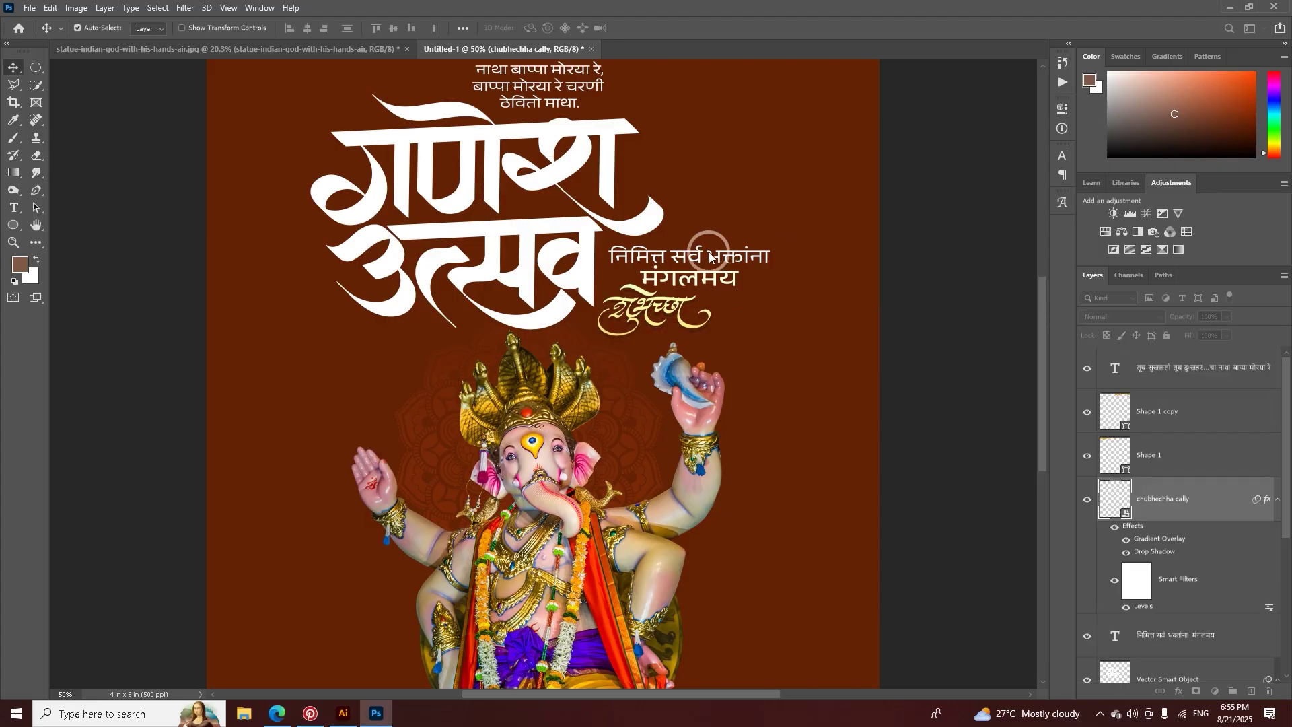
Step: Run the "long 85px 45°" long-shadow action on the गणेश उत्सव title calligraphy
{"action": "left_click", "coordinate": [613, 176]}
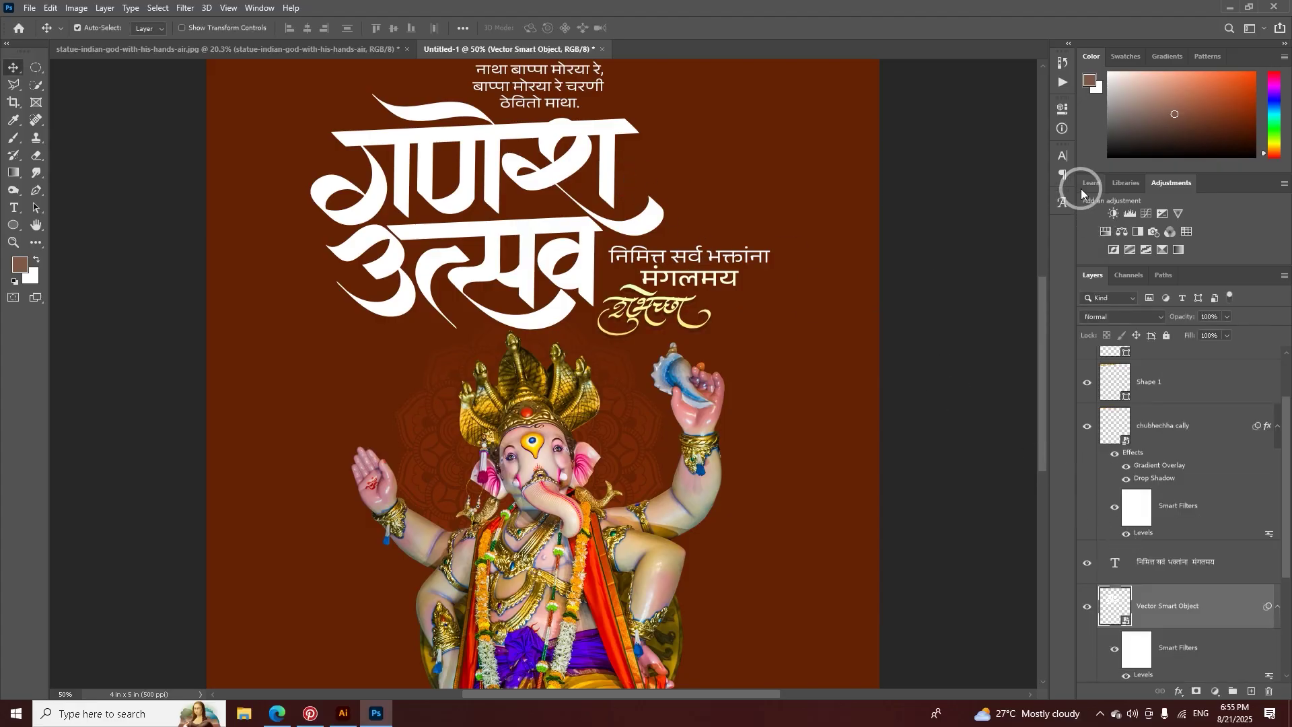
{"action": "left_click", "coordinate": [1063, 83]}
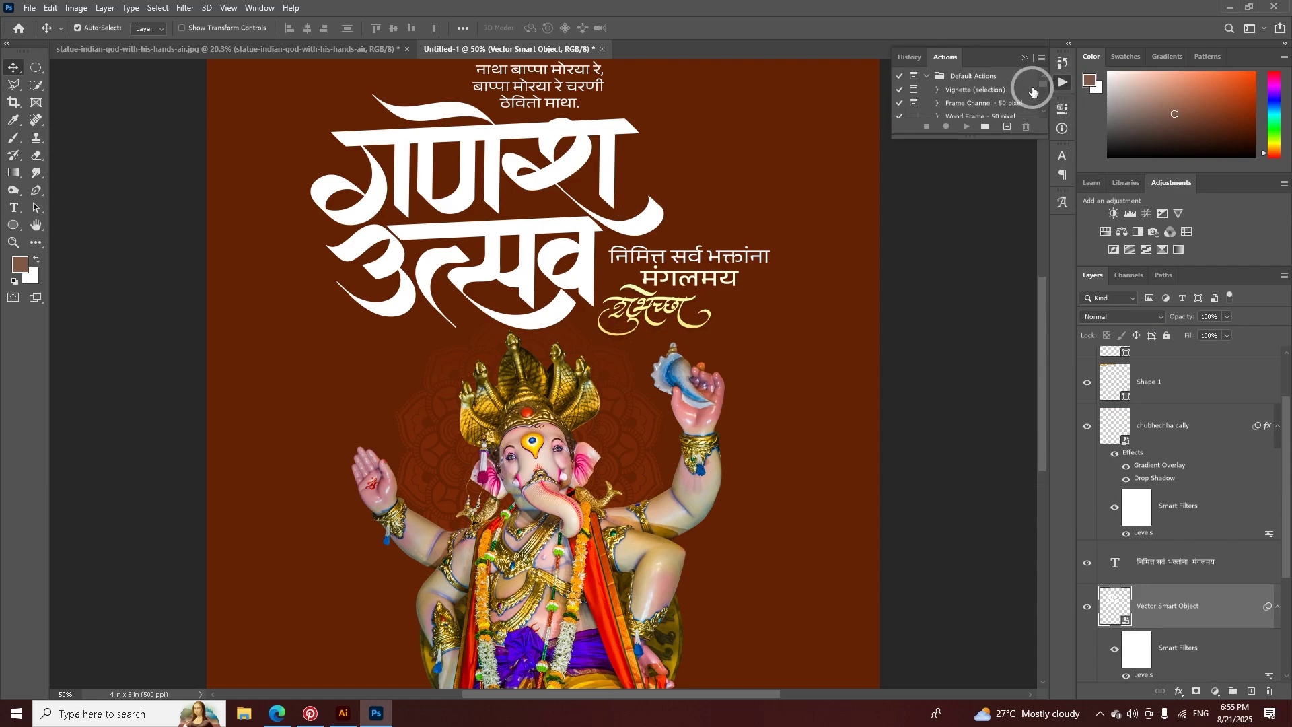
{"action": "left_click_drag", "start_coordinate": [1041, 86], "coordinate": [1044, 102]}
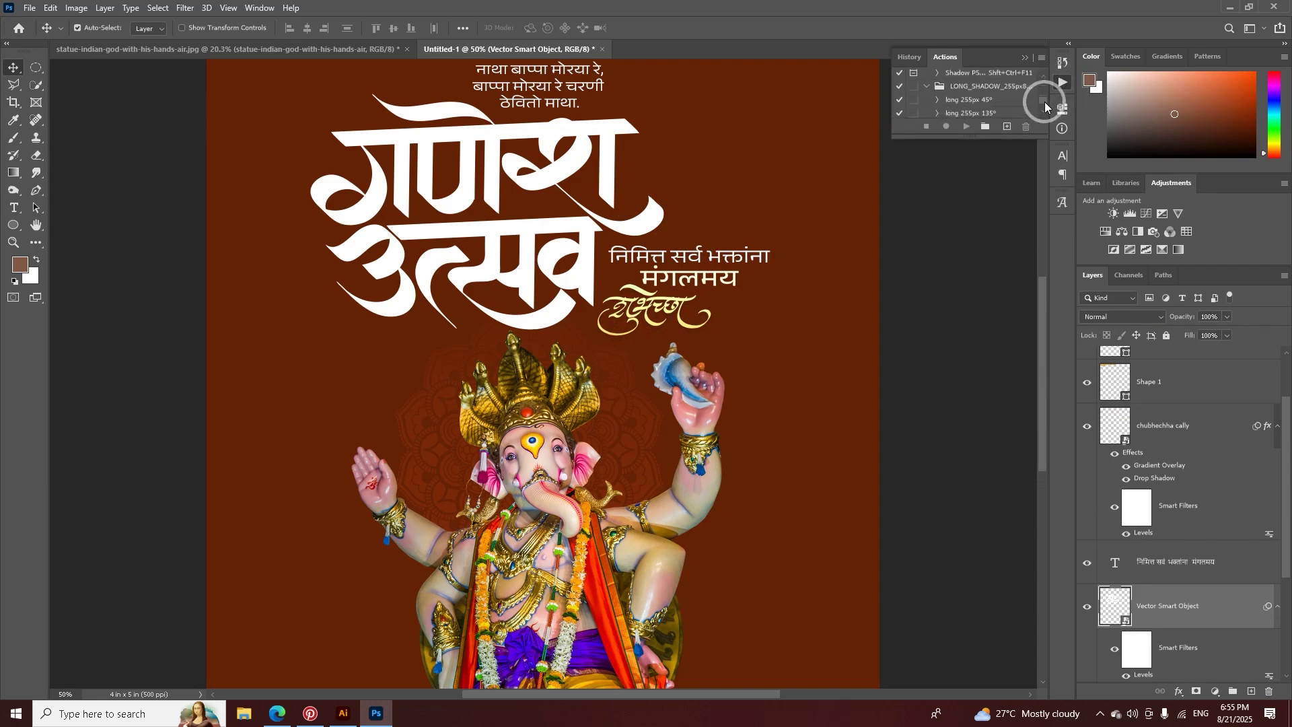
{"action": "scroll", "coordinate": [1003, 96], "scroll_direction": "down", "scroll_amount": 1}
{"action": "left_click", "coordinate": [991, 99]}
{"action": "left_click", "coordinate": [969, 84]}
{"action": "left_click", "coordinate": [967, 126]}
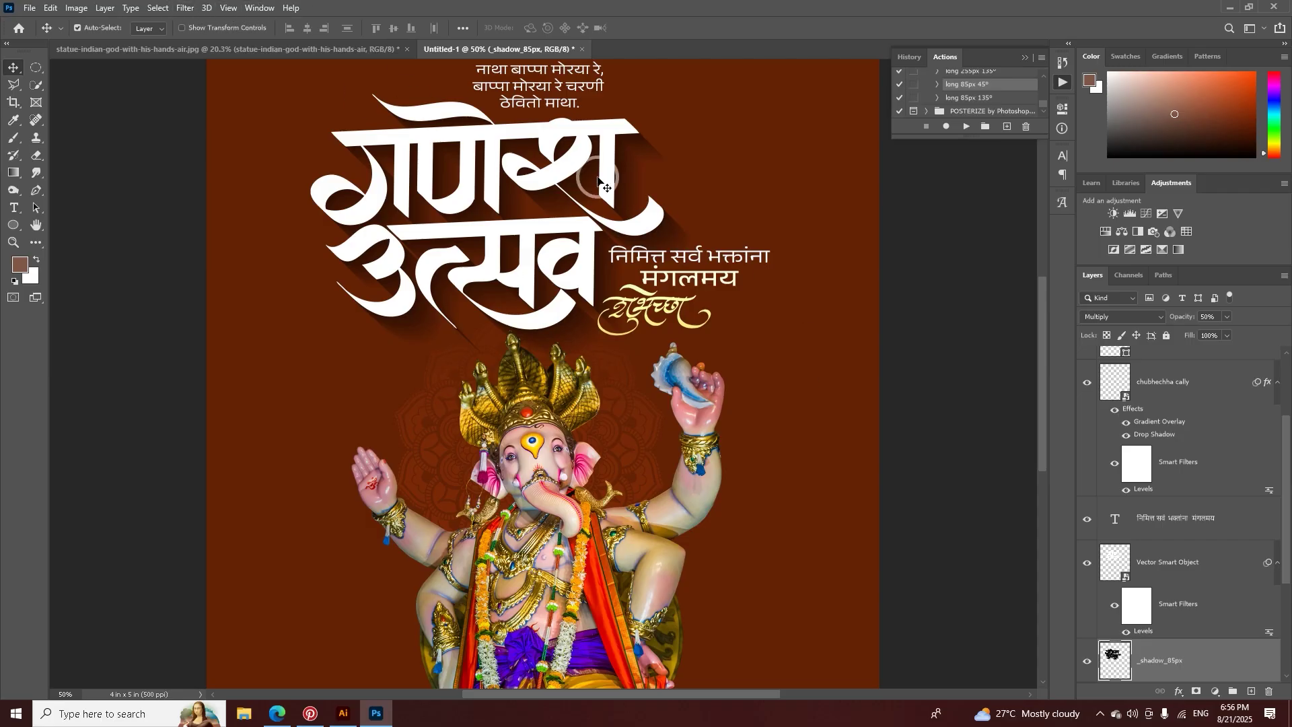
{"action": "left_click", "coordinate": [1023, 61]}
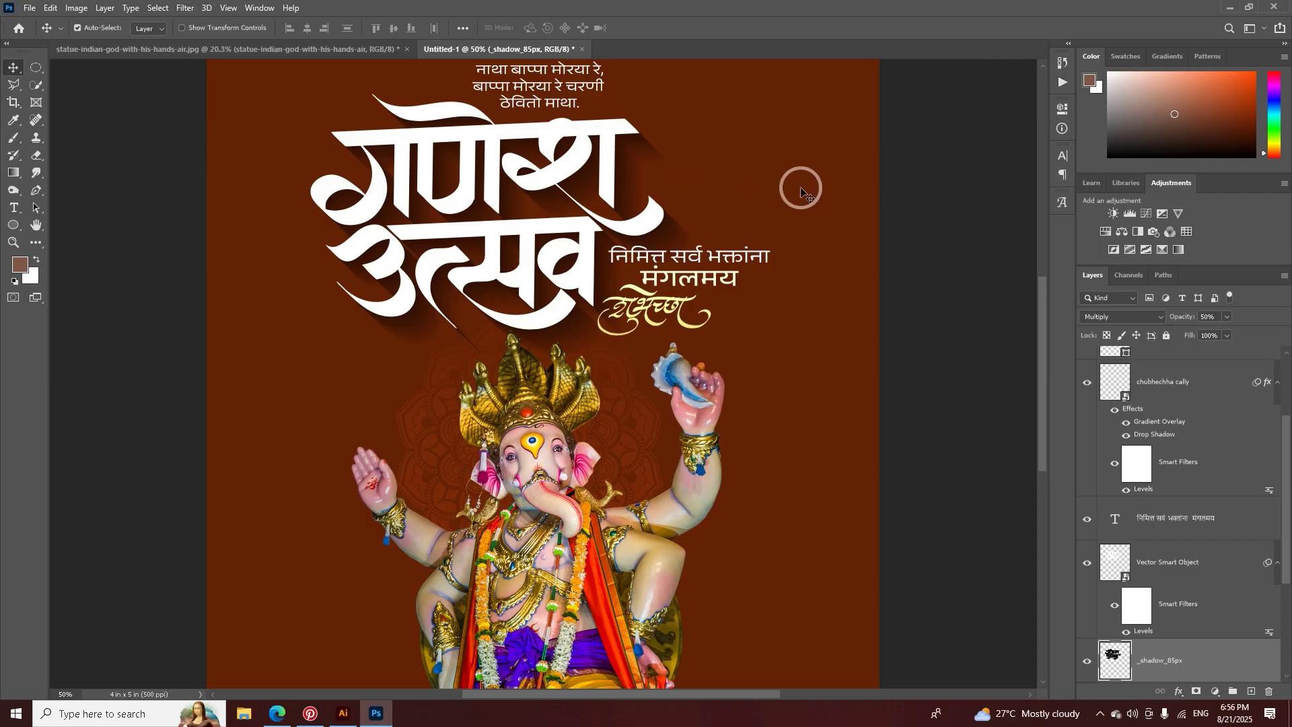
Step: Link the गणेश उत्सव calligraphy layer with its _shadow_85px layer so that both move together
{"action": "key", "text": "ctrl+minus"}
{"action": "key", "text": "ctrl+minus"}
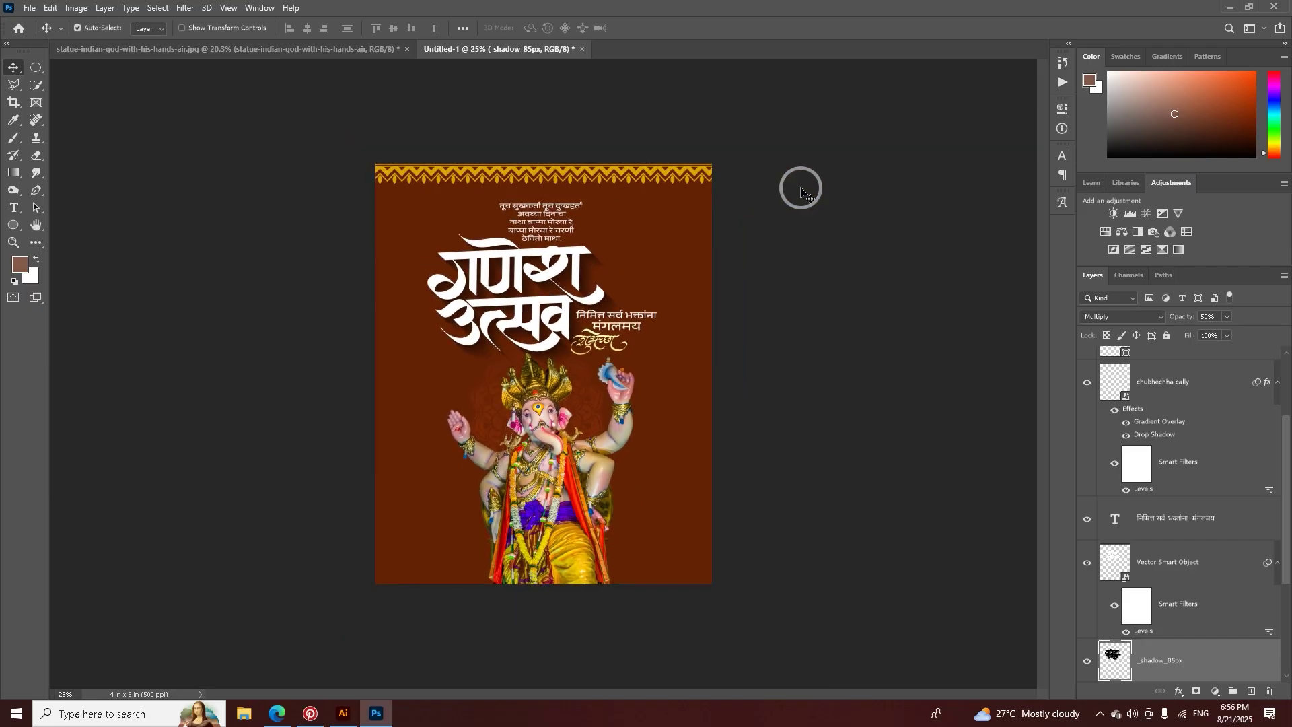
{"action": "key", "text": "z"}
{"action": "mouse_move", "coordinate": [593, 283]}
{"action": "left_mouse_down"}
{"action": "mouse_move", "coordinate": [646, 291]}
{"action": "mouse_move", "coordinate": [592, 304]}
{"action": "left_mouse_up"}
{"action": "key", "text": "v"}
{"action": "scroll", "coordinate": [1109, 535], "scroll_direction": "down", "scroll_amount": 2}
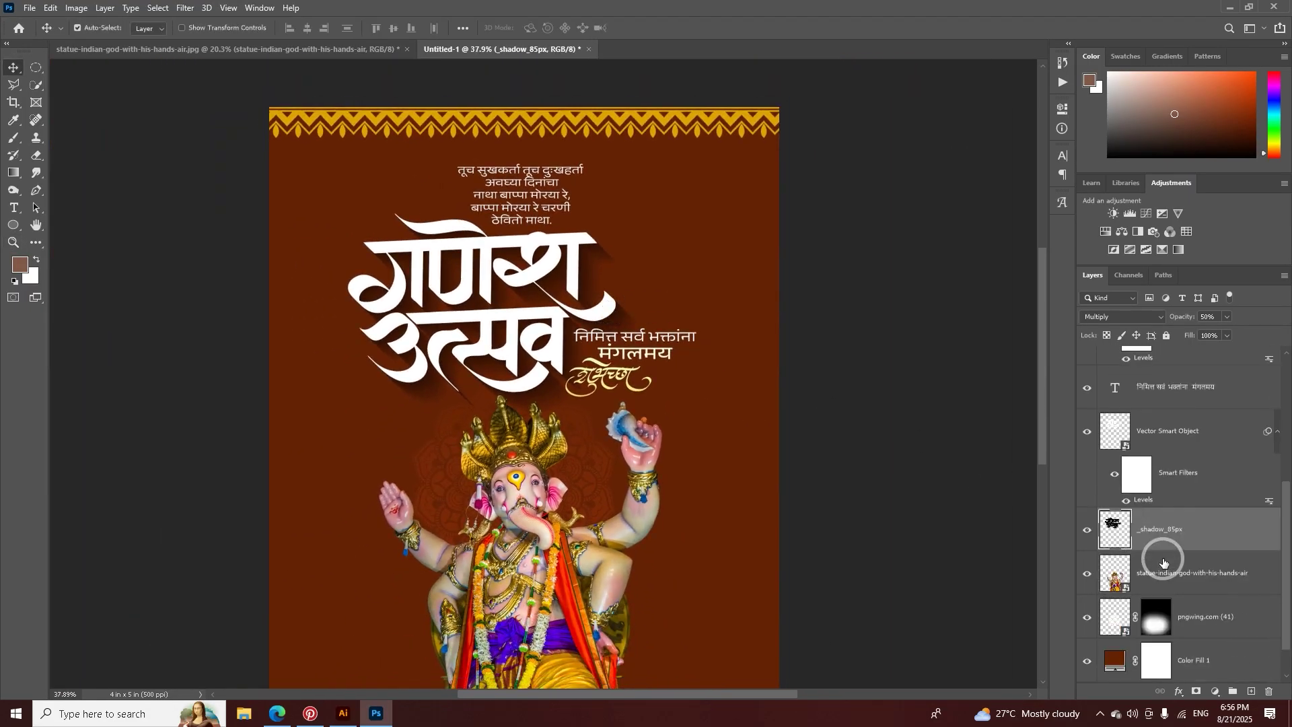
{"action": "scroll", "coordinate": [1163, 563], "scroll_direction": "down", "scroll_amount": 1}
{"action": "left_click", "coordinate": [1144, 399], "text": "ctrl"}
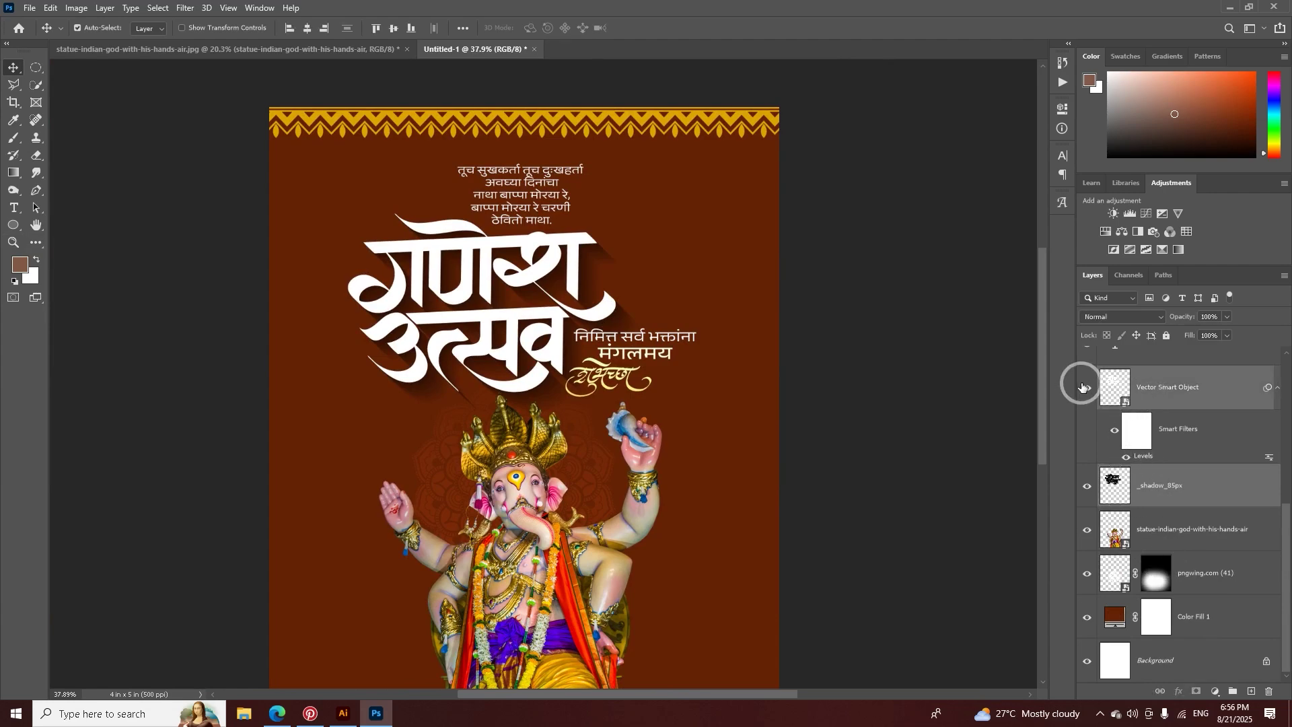
{"action": "left_click", "coordinate": [1161, 691]}
{"action": "left_click_drag", "start_coordinate": [578, 269], "coordinate": [620, 303]}
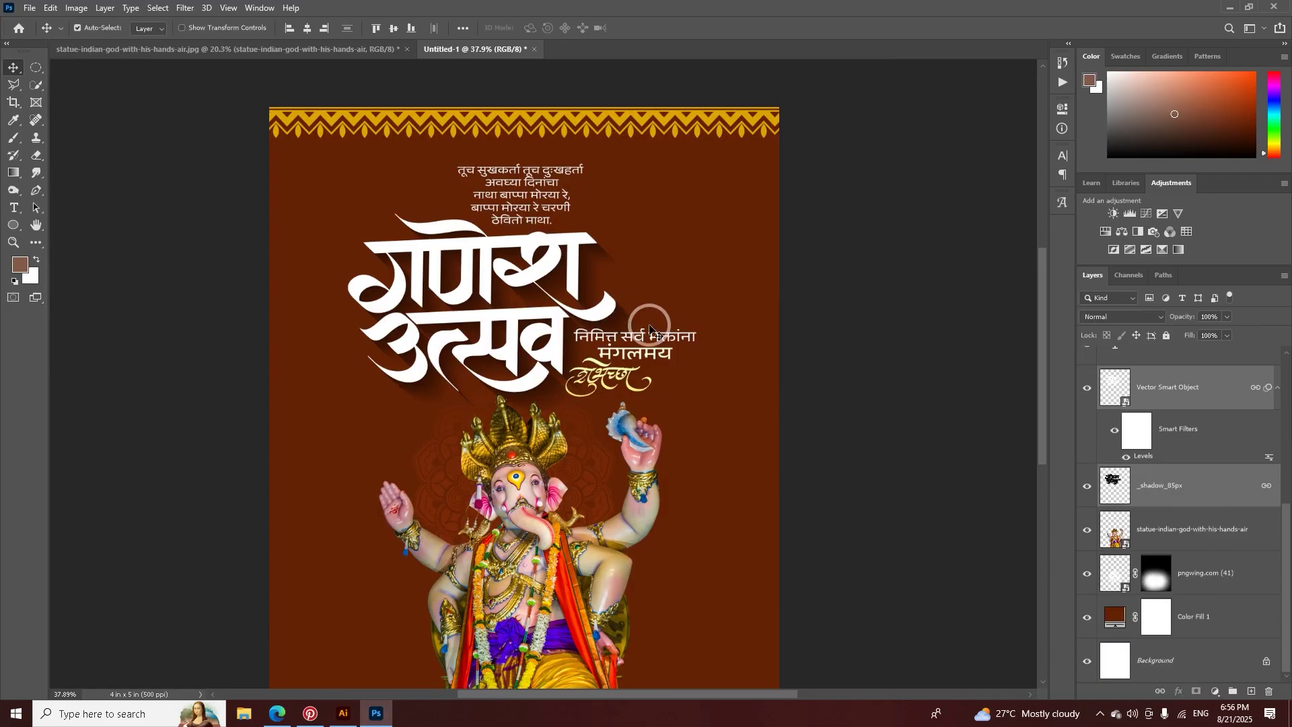
Step: Draw a white circle about 472 px in diameter behind the greeting text, directly above the brown colour fill layer
{"action": "left_click", "coordinate": [670, 348]}
{"action": "scroll", "coordinate": [694, 357], "scroll_direction": "up", "scroll_amount": 3}
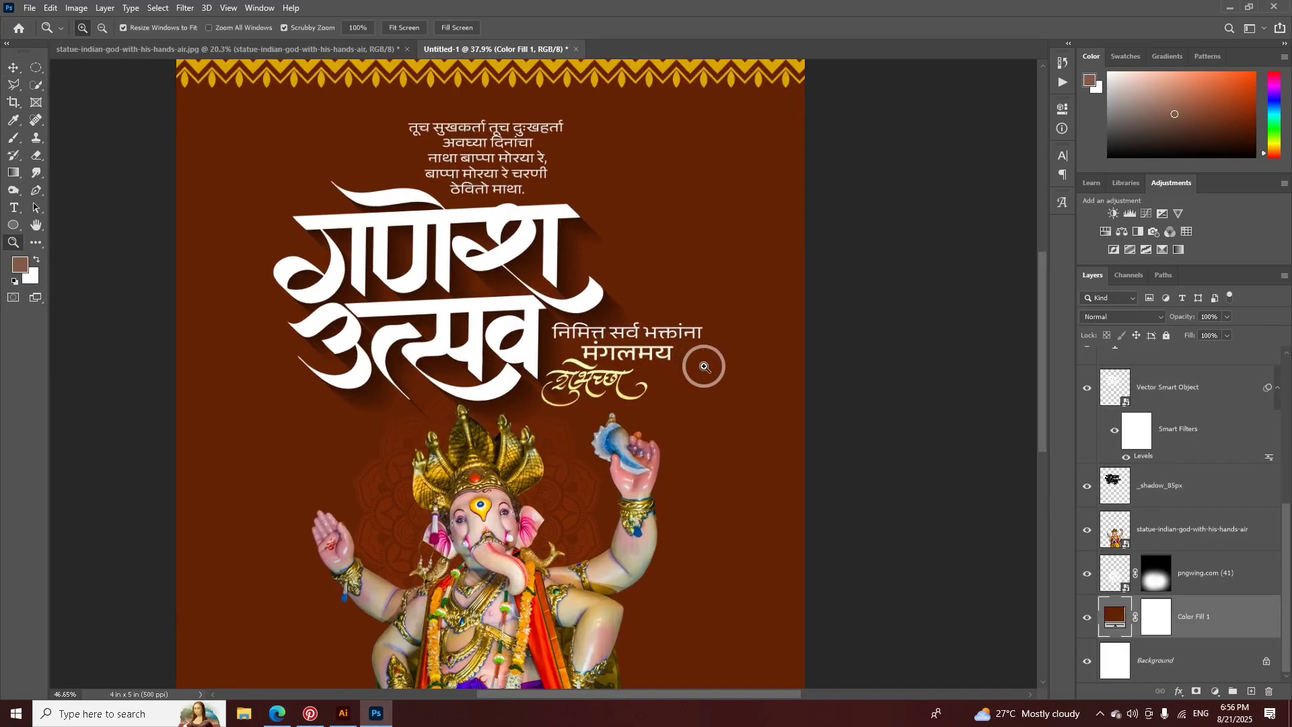
{"action": "left_click", "coordinate": [10, 227]}
{"action": "mouse_move", "coordinate": [510, 275]}
{"action": "left_mouse_down"}
{"action": "mouse_move", "coordinate": [759, 461]}
{"action": "mouse_move", "coordinate": [750, 435]}
{"action": "left_mouse_up"}
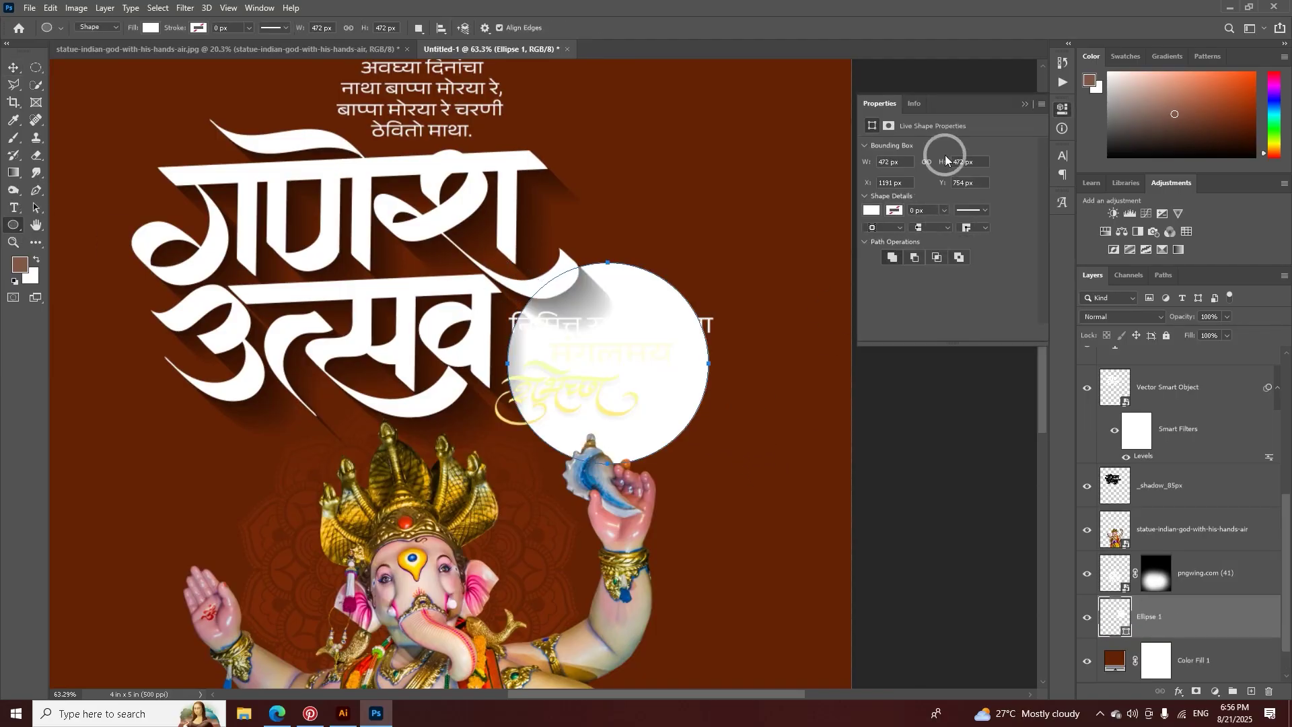
{"action": "left_click", "coordinate": [1026, 105]}
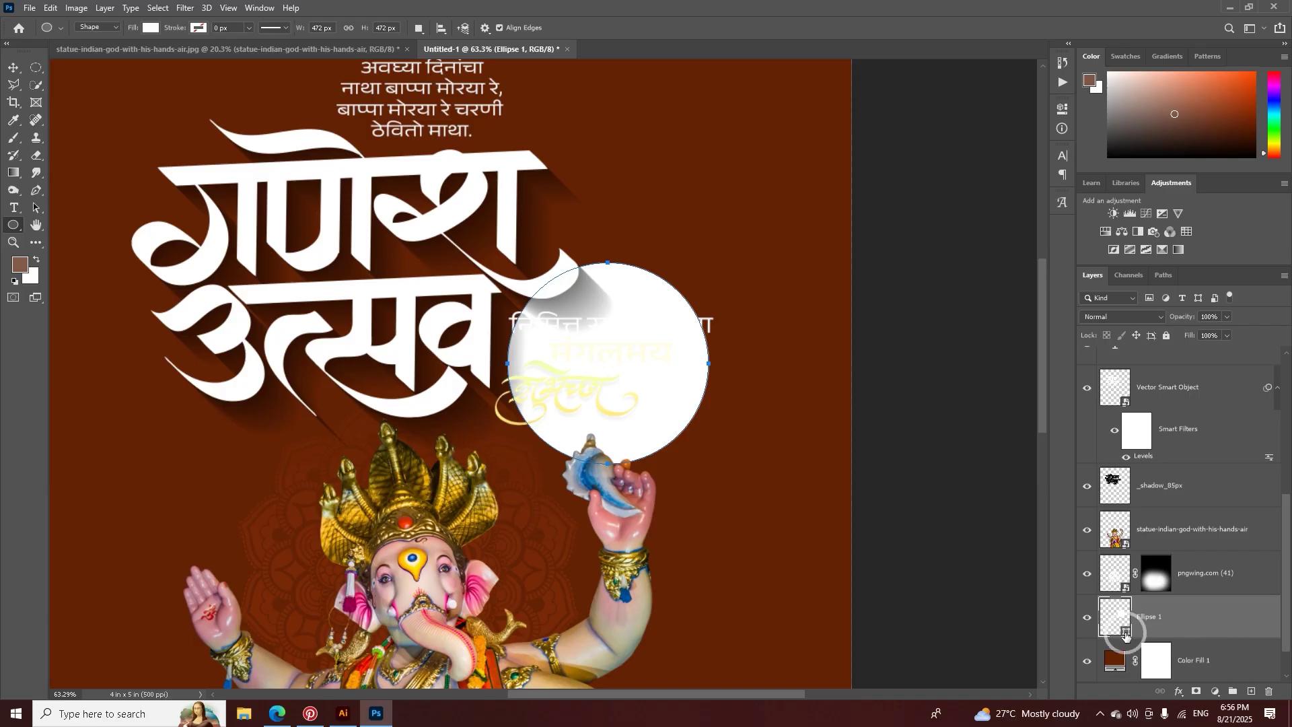
Step: Fill the ellipse behind the greeting text with orange and set its blend mode to Overlay
{"action": "double_click", "coordinate": [1126, 633]}
{"action": "mouse_move", "coordinate": [972, 476]}
{"action": "left_mouse_down"}
{"action": "mouse_move", "coordinate": [1006, 505]}
{"action": "mouse_move", "coordinate": [1056, 494]}
{"action": "left_mouse_up"}
{"action": "left_click", "coordinate": [1173, 464]}
{"action": "left_click", "coordinate": [1117, 317]}
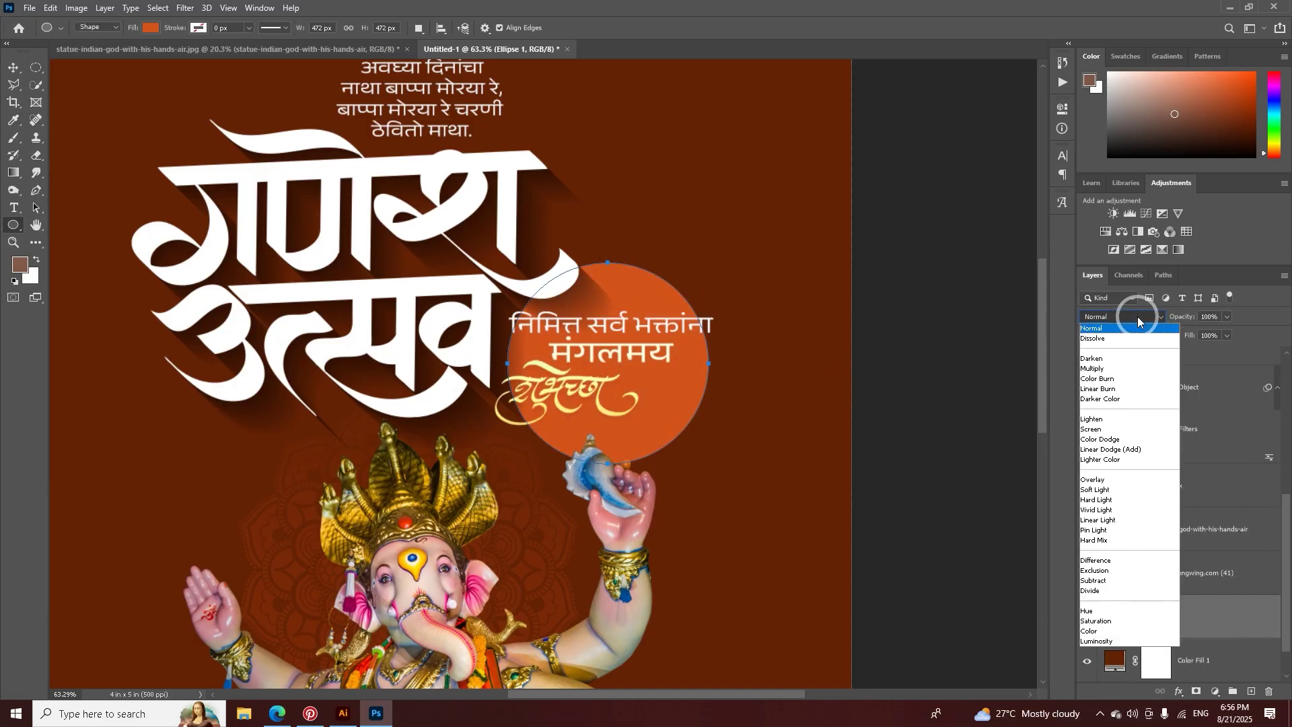
{"action": "left_click", "coordinate": [1109, 480]}
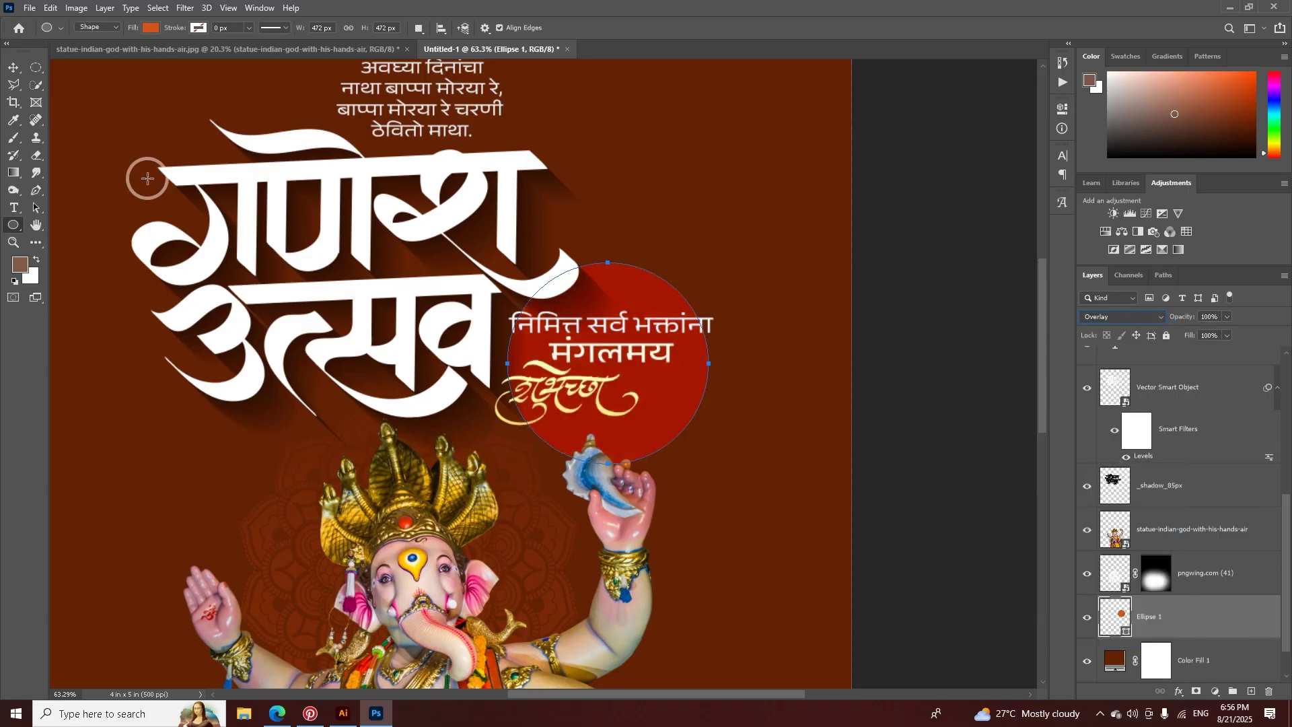
Step: Move the ellipse up behind the greeting text and scale it into a wide oval, about 132% wide and 105% high
{"action": "left_click", "coordinate": [14, 70]}
{"action": "mouse_move", "coordinate": [652, 289]}
{"action": "left_mouse_down"}
{"action": "mouse_move", "coordinate": [617, 277]}
{"action": "mouse_move", "coordinate": [630, 276]}
{"action": "left_mouse_up"}
{"action": "key", "text": "ctrl+t"}
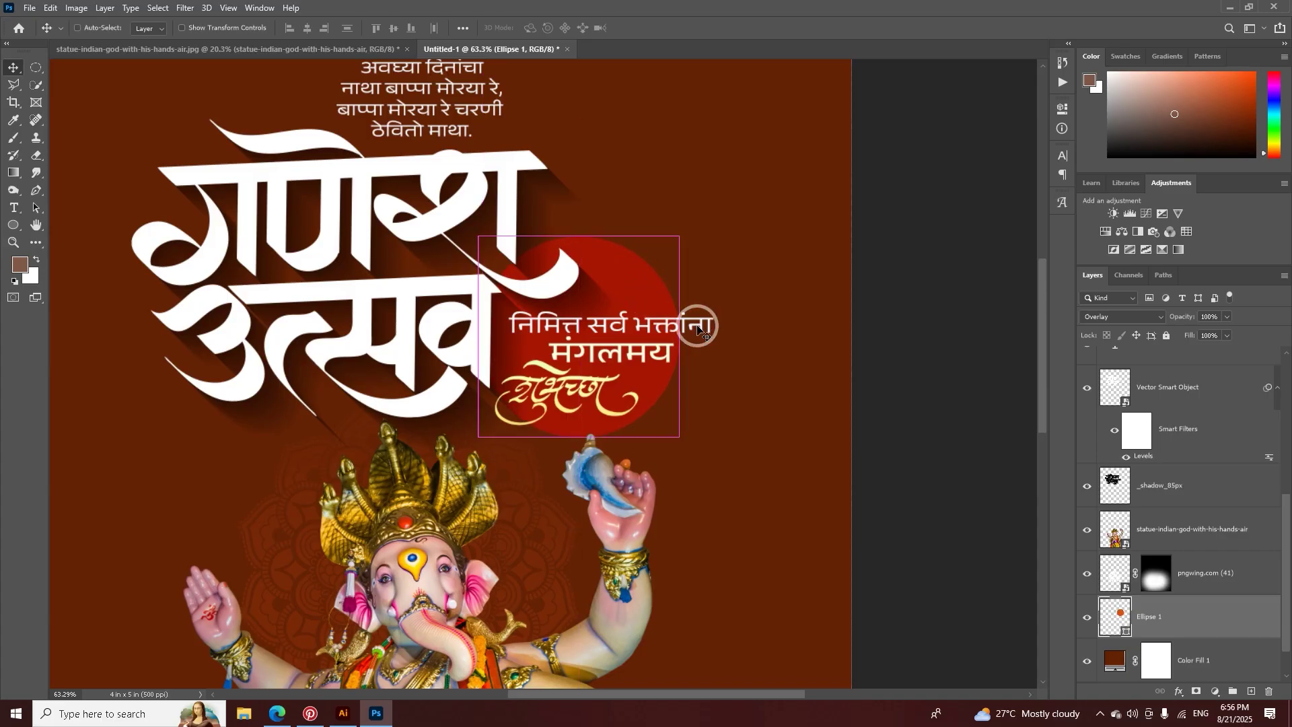
{"action": "left_click_drag", "start_coordinate": [680, 336], "coordinate": [664, 370]}
{"action": "left_click_drag", "start_coordinate": [715, 335], "coordinate": [727, 334]}
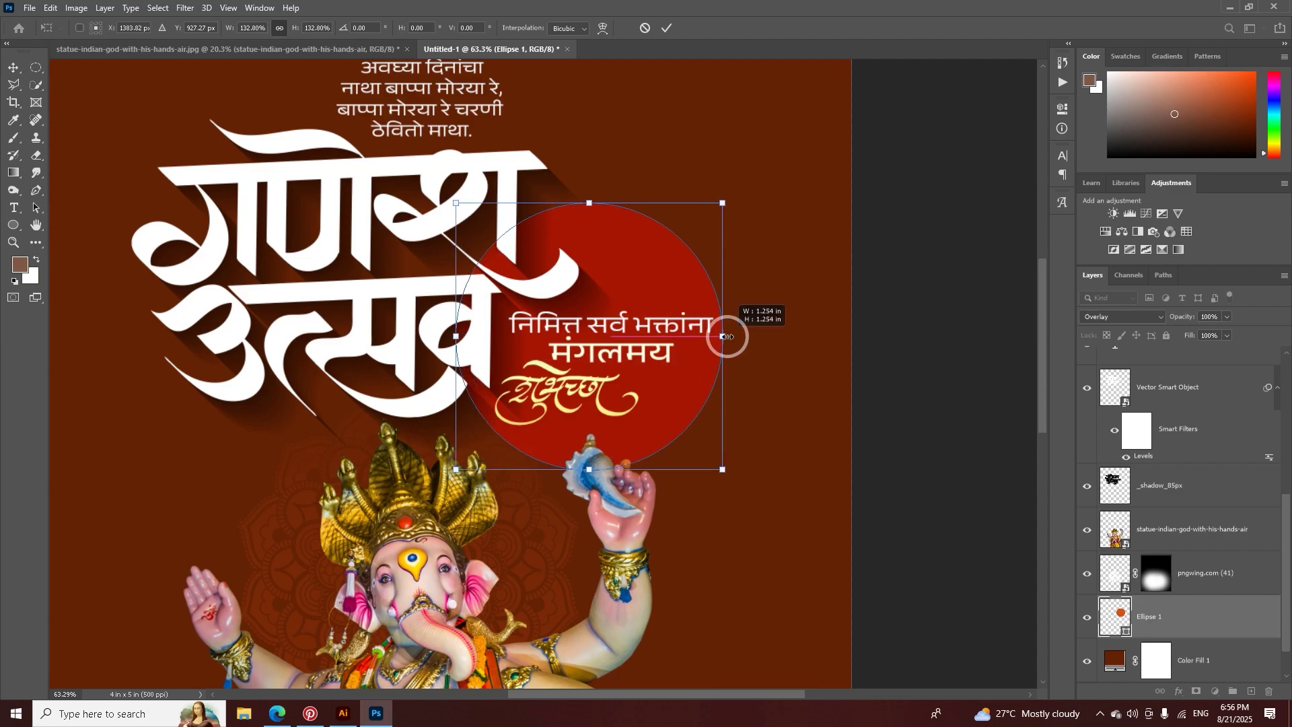
{"action": "left_click_drag", "start_coordinate": [591, 214], "coordinate": [591, 242]}
{"action": "left_click_drag", "start_coordinate": [589, 469], "coordinate": [589, 452]}
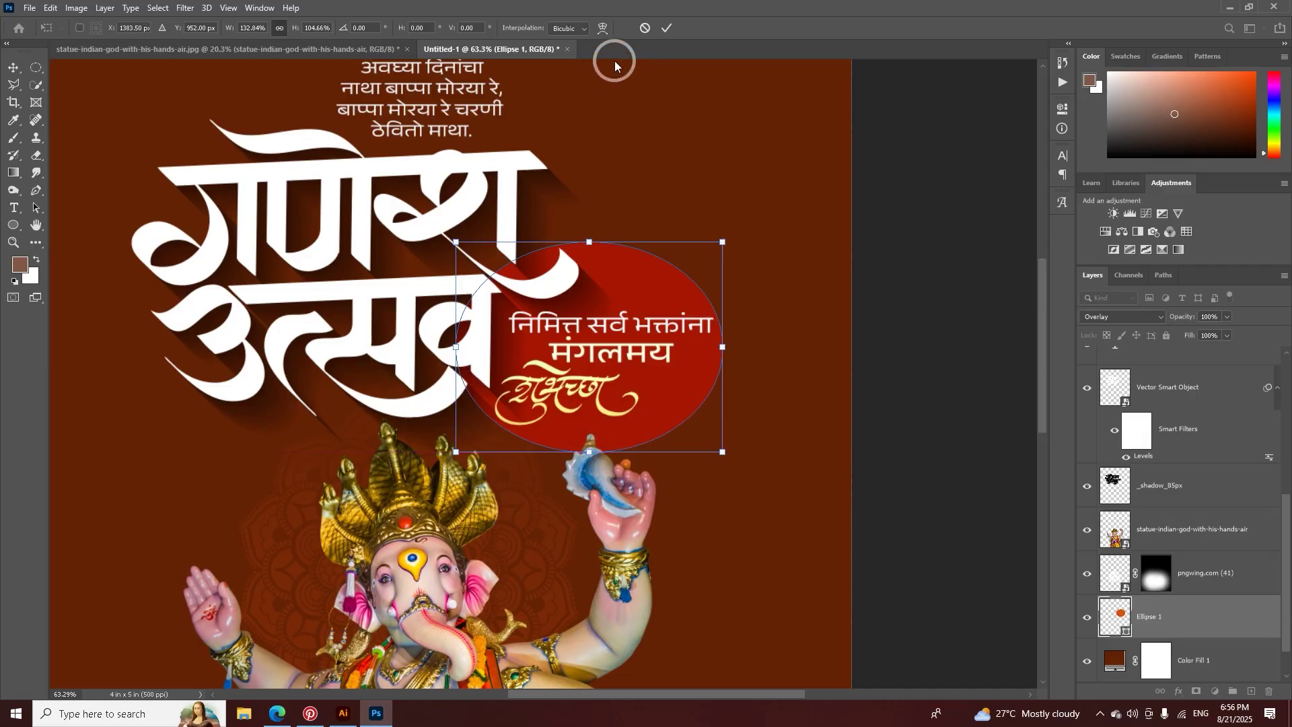
{"action": "left_click", "coordinate": [674, 30]}
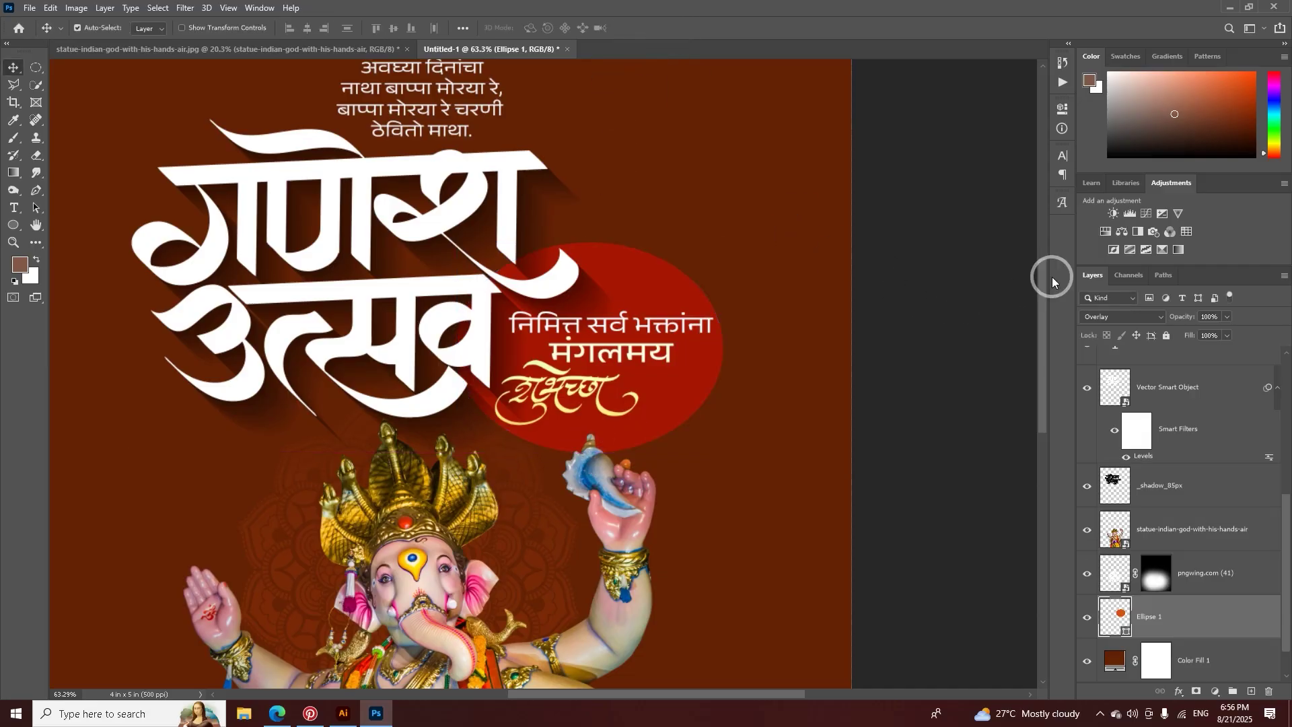
Step: Change the oval's fill to a darker burnt orange and lower its layer opacity to 47%
{"action": "double_click", "coordinate": [1124, 634]}
{"action": "left_click_drag", "start_coordinate": [1041, 503], "coordinate": [991, 457]}
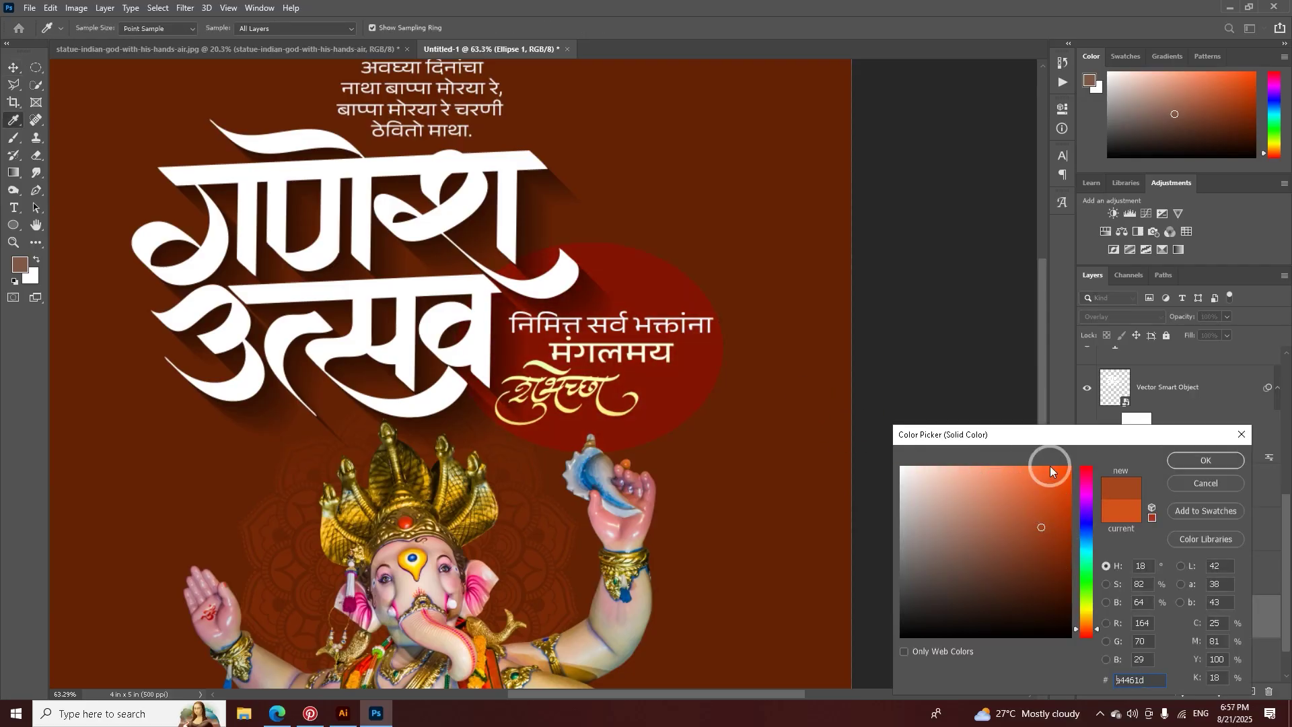
{"action": "left_click", "coordinate": [1217, 463]}
{"action": "mouse_move", "coordinate": [1193, 322]}
{"action": "left_mouse_down"}
{"action": "mouse_move", "coordinate": [1172, 320]}
{"action": "mouse_move", "coordinate": [1184, 321]}
{"action": "left_mouse_up"}
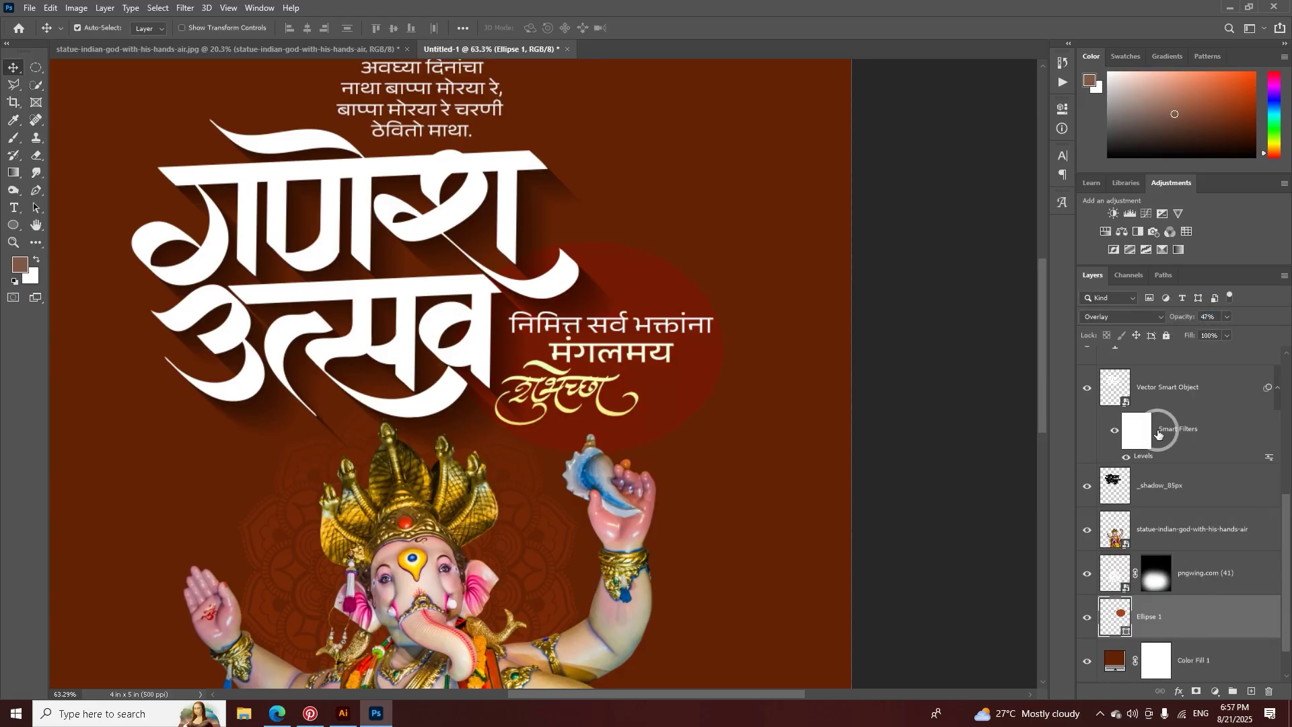
Step: Add a black layer mask to the oval and paint white with a large soft brush to softly reveal its upper area
{"action": "left_click", "coordinate": [1206, 694], "text": "alt"}
{"action": "key", "text": "d"}
{"action": "key", "text": "b"}
{"action": "mouse_move", "coordinate": [655, 268]}
{"action": "left_mouse_down"}
{"action": "mouse_move", "coordinate": [577, 301]}
{"action": "mouse_move", "coordinate": [644, 298]}
{"action": "left_mouse_up"}
{"action": "left_click", "coordinate": [649, 291]}
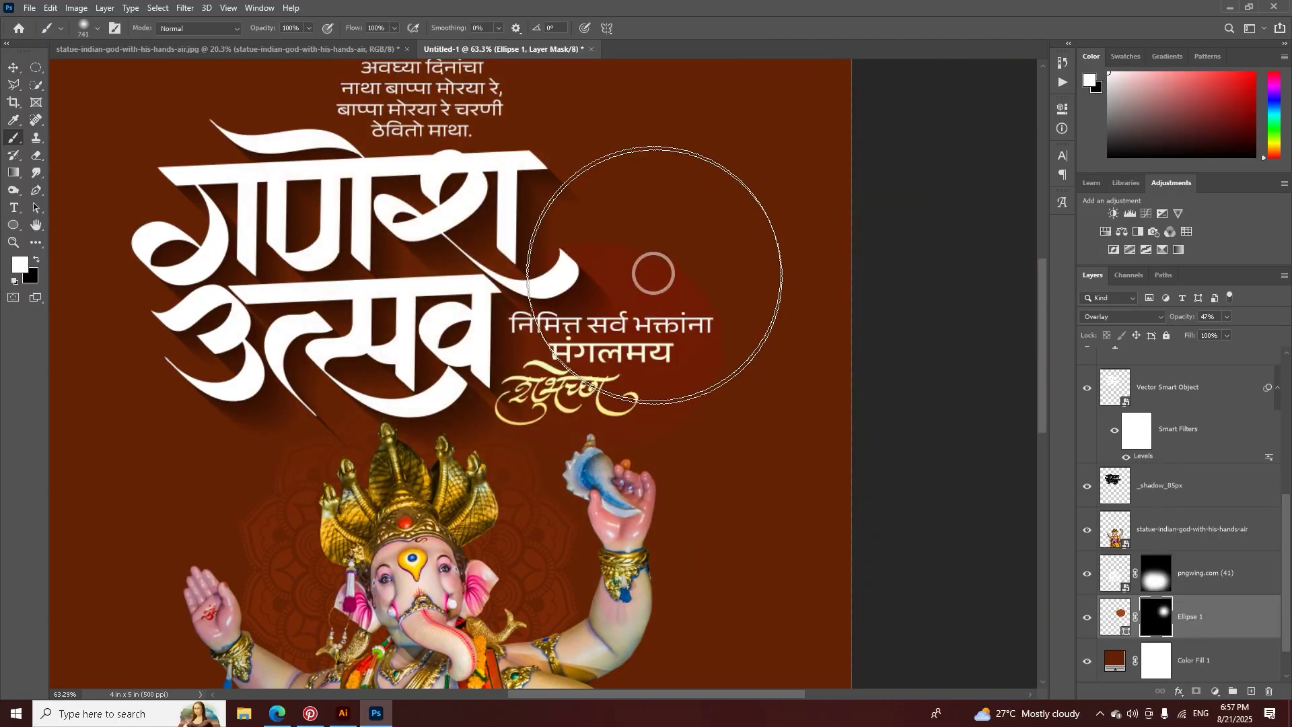
{"action": "key", "text": "ctrl+minus"}
{"action": "key", "text": "ctrl+minus"}
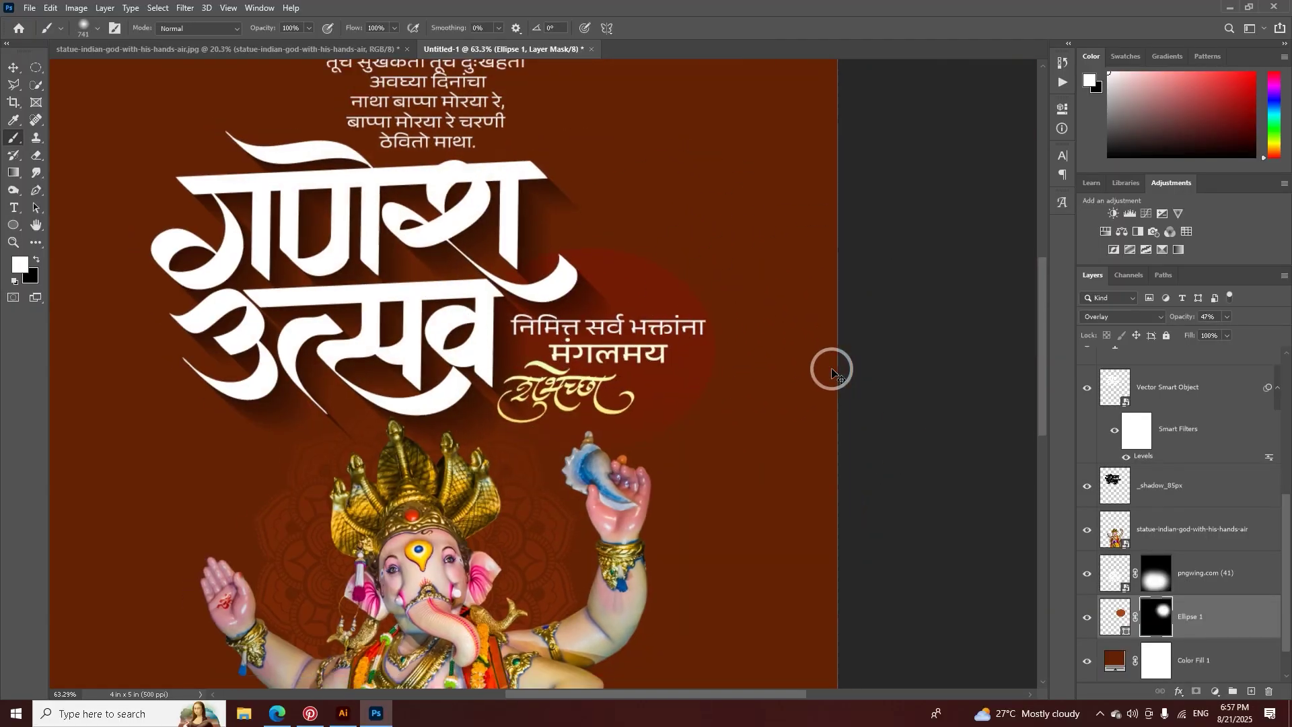
Step: Move the yellow शुभेच्छा lettering slightly to the right beneath the greeting text
{"action": "key", "text": "z"}
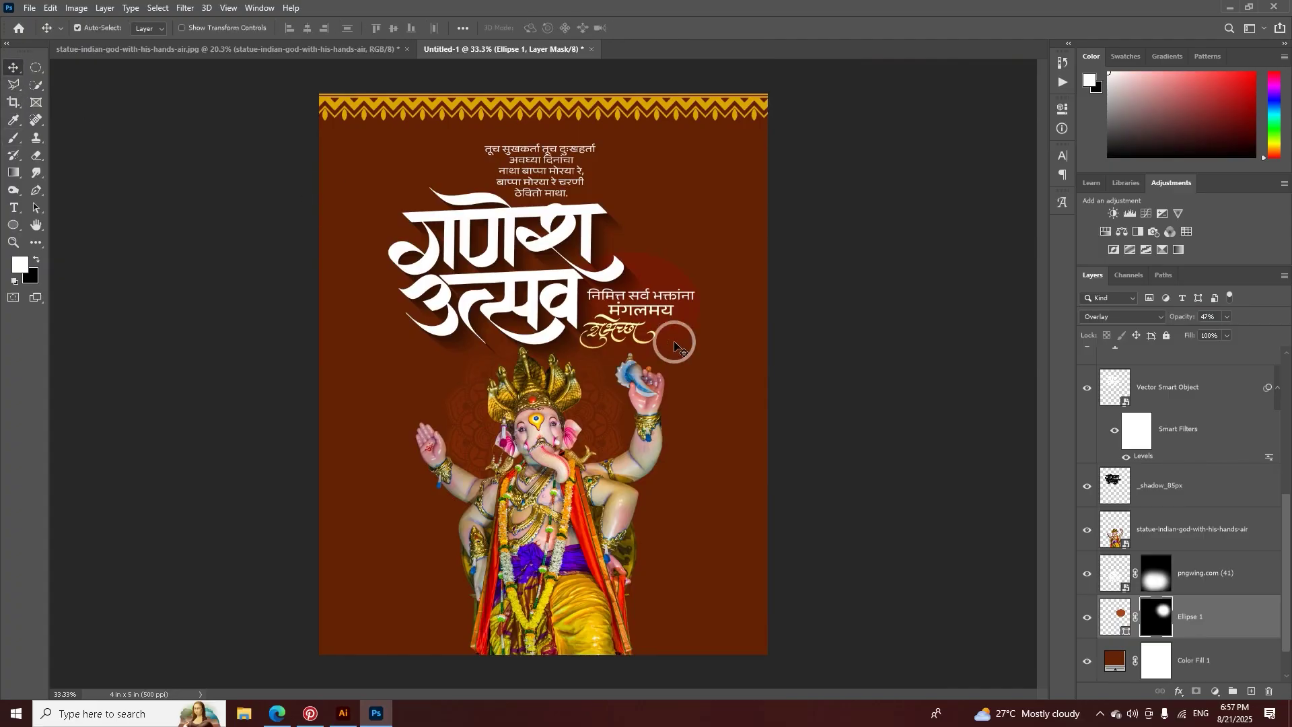
{"action": "left_click", "coordinate": [663, 330]}
{"action": "key", "text": "v"}
{"action": "left_click_drag", "start_coordinate": [661, 338], "coordinate": [663, 346]}
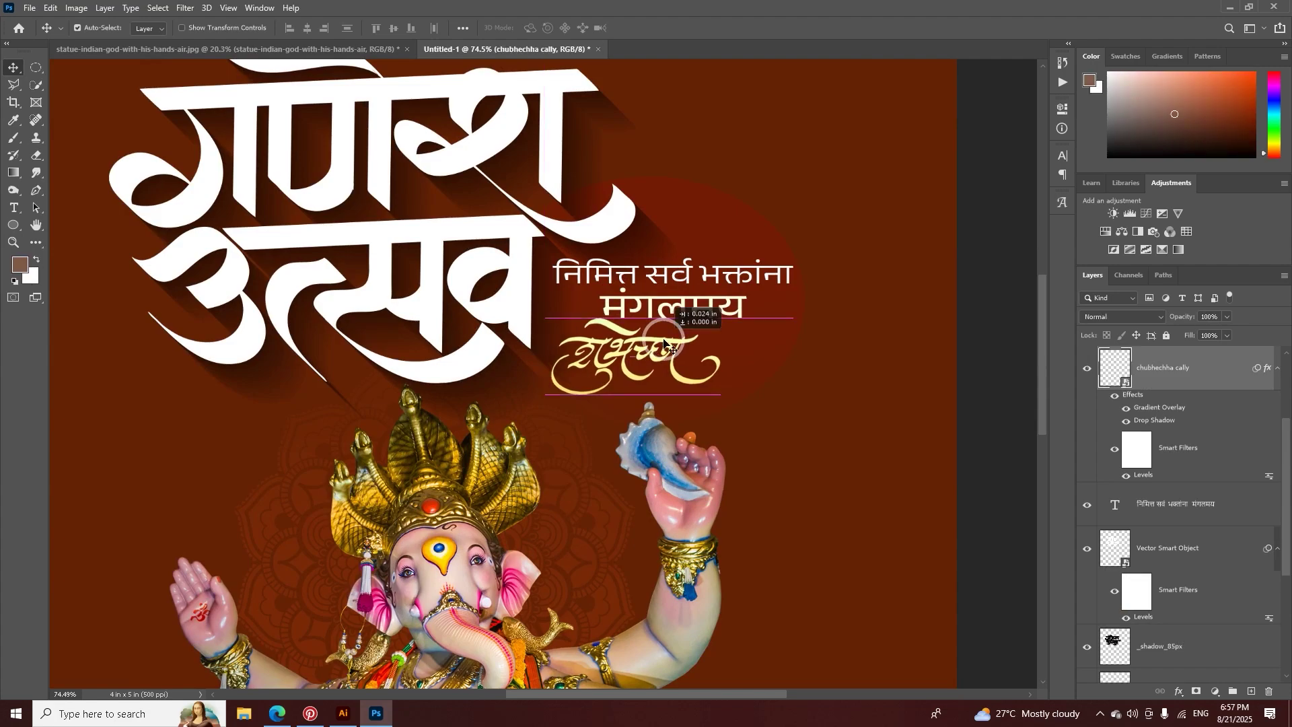
Step: Rebreak the verse above the title into three lines, ending the first after अवघ्या, and move it down and right toward the title
{"action": "scroll", "coordinate": [666, 284], "scroll_direction": "down", "scroll_amount": 4}
{"action": "scroll", "coordinate": [589, 140], "scroll_direction": "up", "scroll_amount": 3}
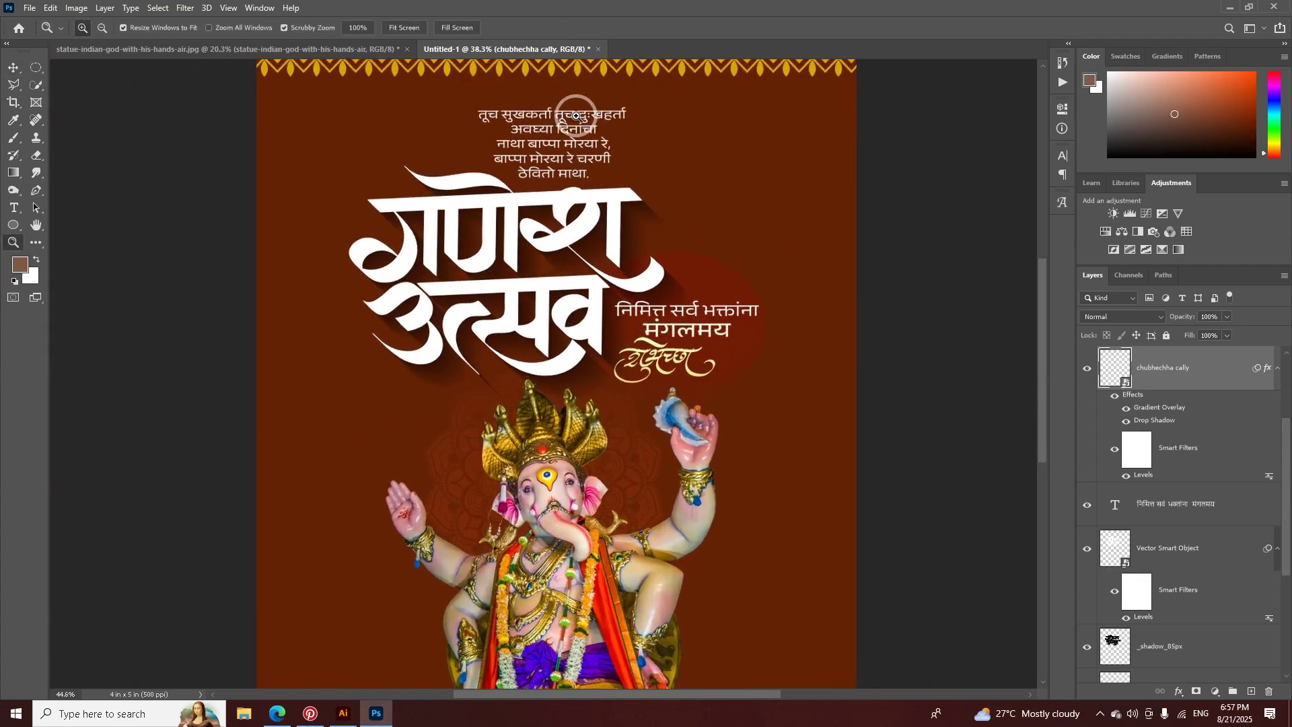
{"action": "left_click_drag", "start_coordinate": [589, 125], "coordinate": [584, 125]}
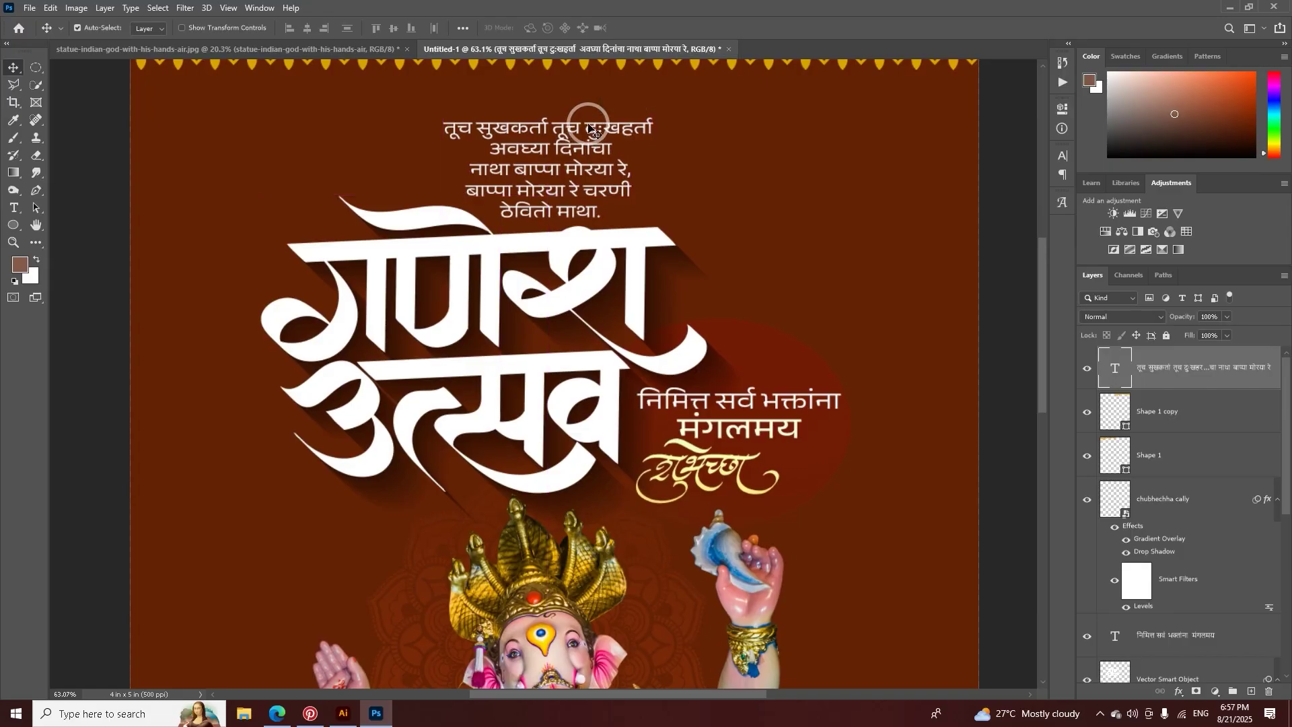
{"action": "double_click", "coordinate": [583, 125]}
{"action": "left_click", "coordinate": [482, 144]}
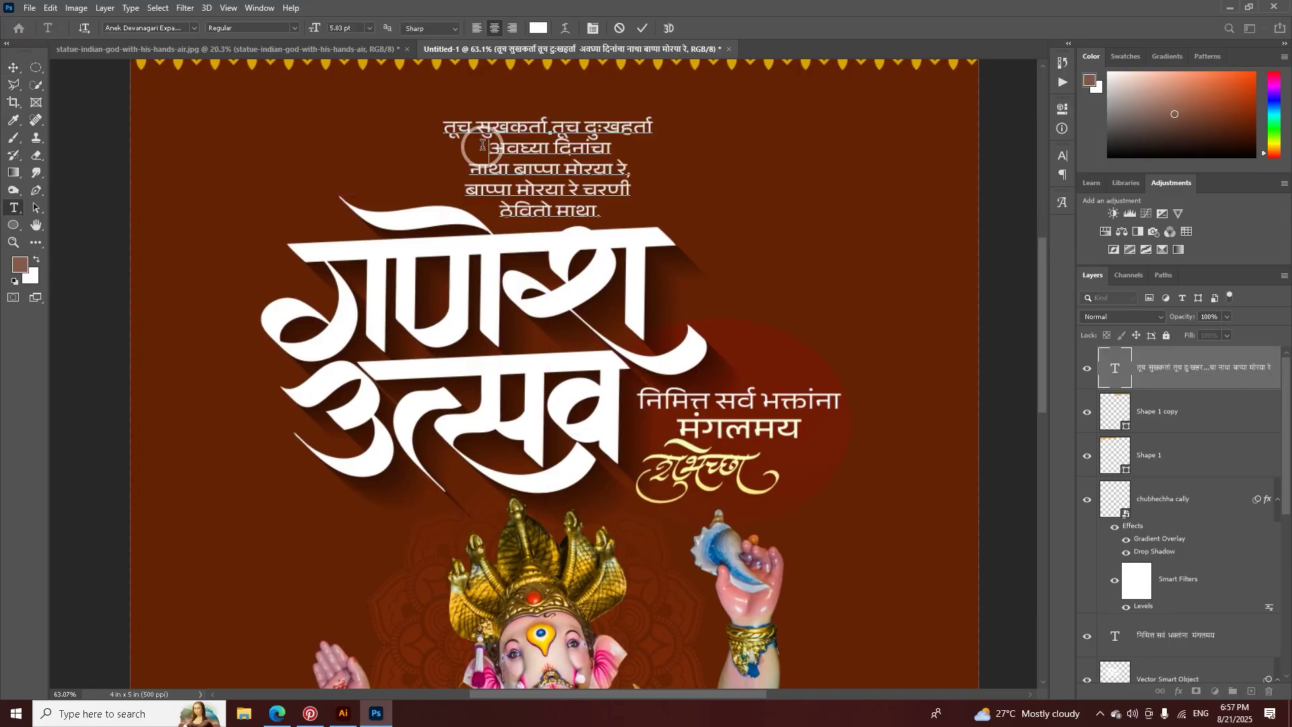
{"action": "key", "text": "BackSpace"}
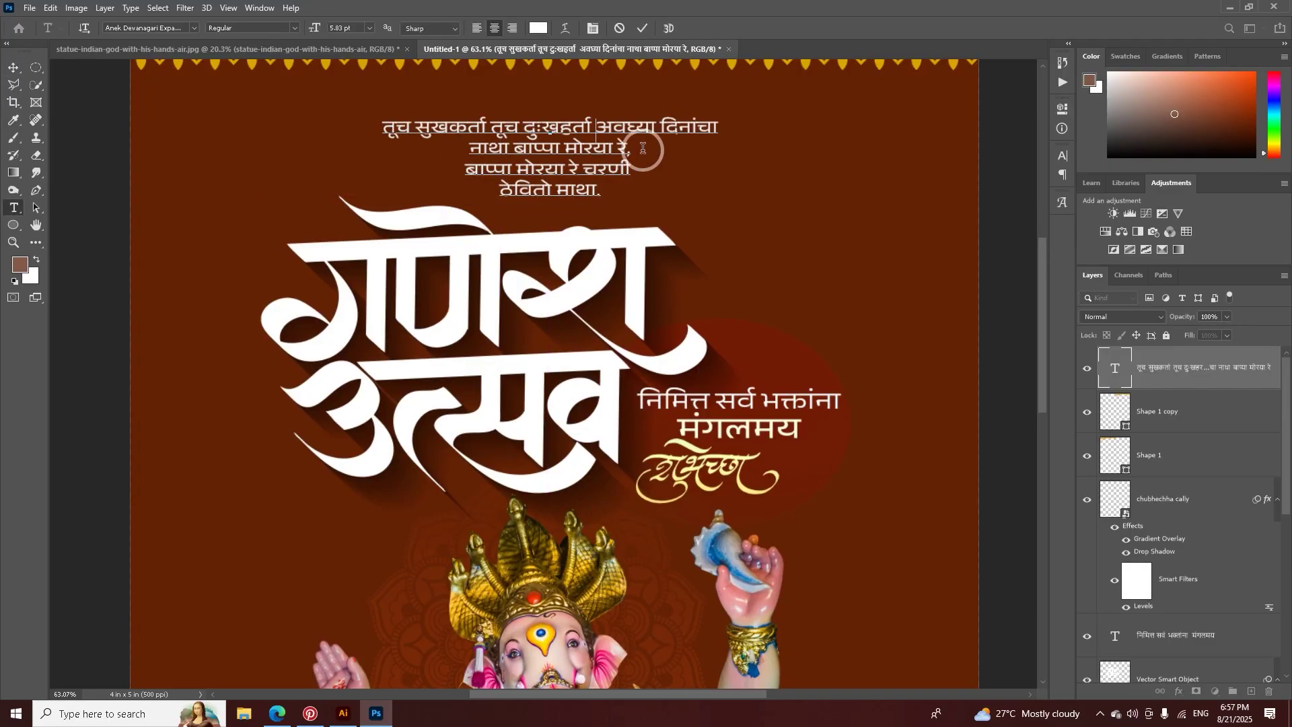
{"action": "left_click", "coordinate": [661, 124]}
{"action": "key", "text": "Return"}
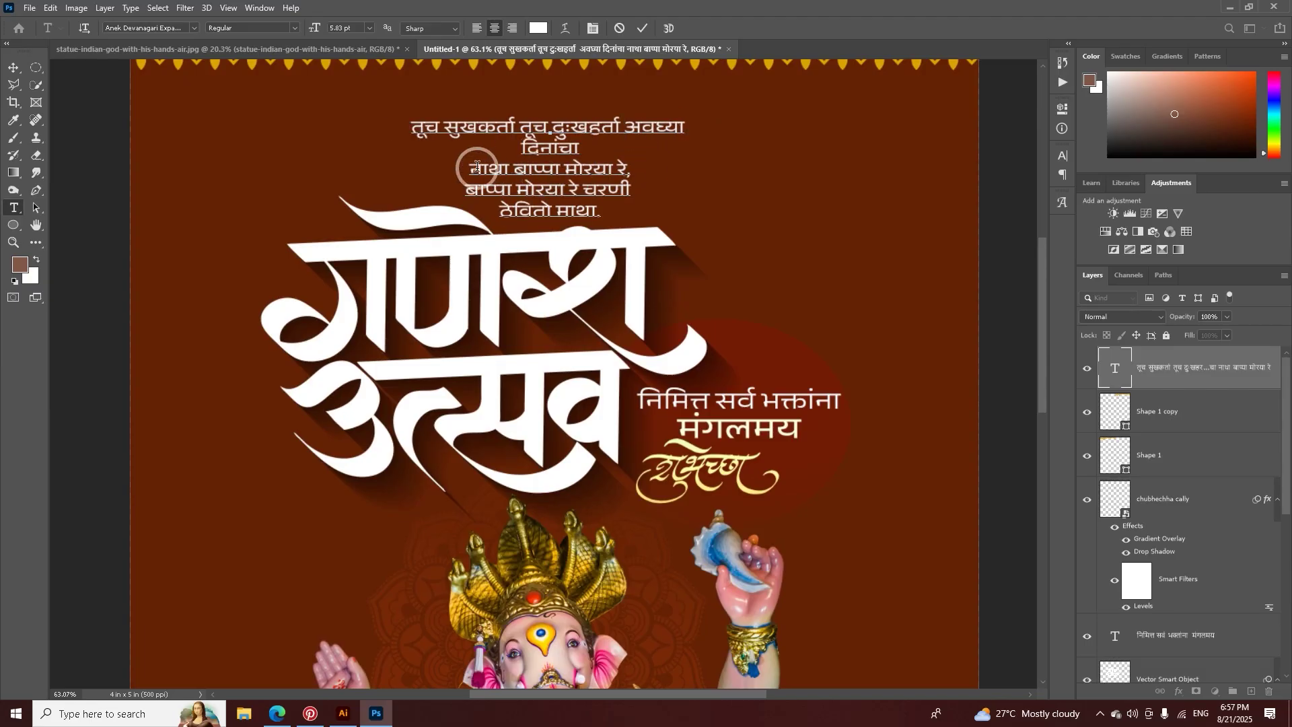
{"action": "key", "text": "BackSpace"}
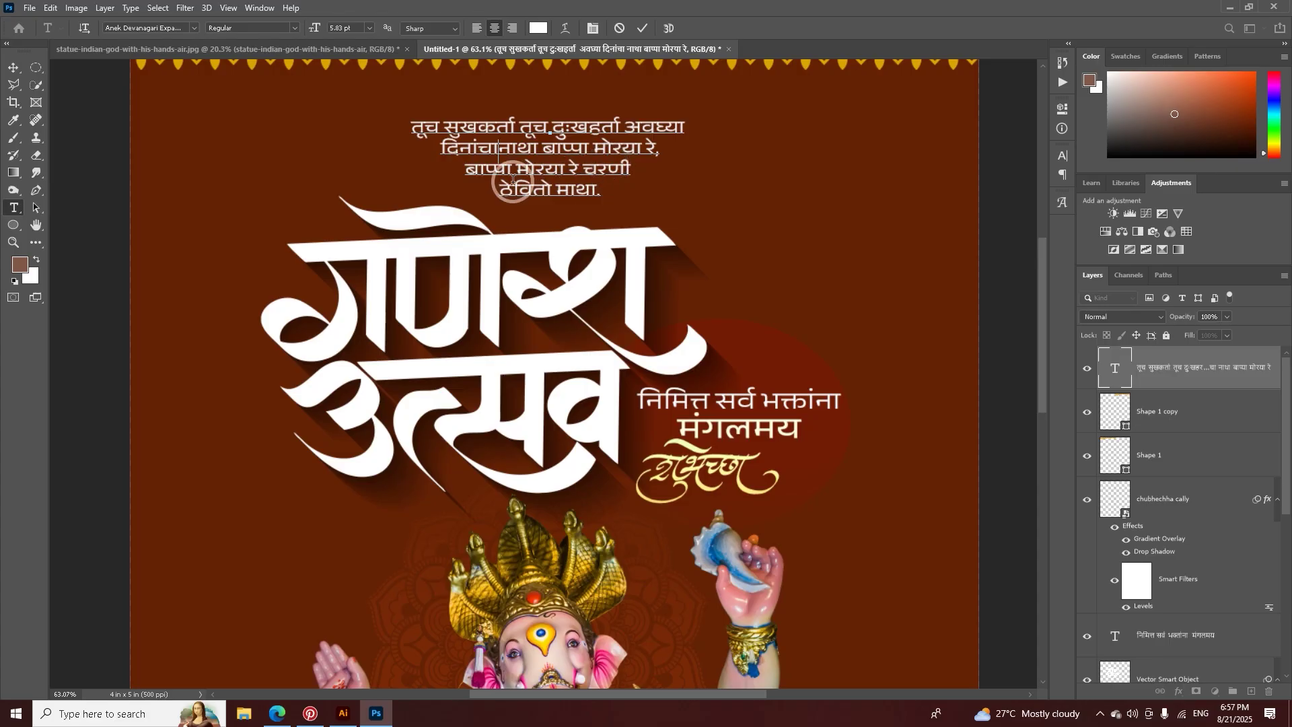
{"action": "key", "text": "BackSpace"}
{"action": "left_click", "coordinate": [643, 29]}
{"action": "key", "text": "v"}
{"action": "left_click_drag", "start_coordinate": [625, 128], "coordinate": [663, 149]}
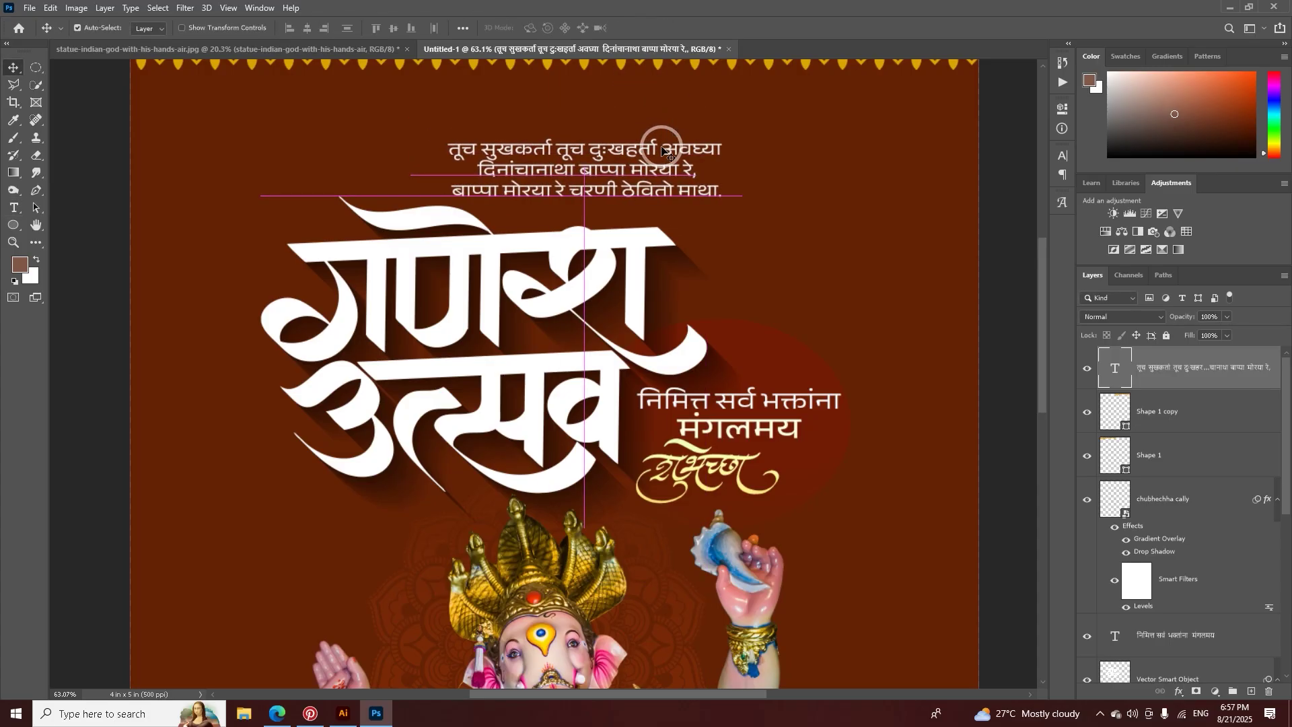
Step: Set the verse's leading to 8 pt and its font weight to Medium
{"action": "double_click", "coordinate": [666, 149]}
{"action": "left_click", "coordinate": [1063, 156]}
{"action": "type", "text": "8"}
{"action": "key", "text": "Return"}
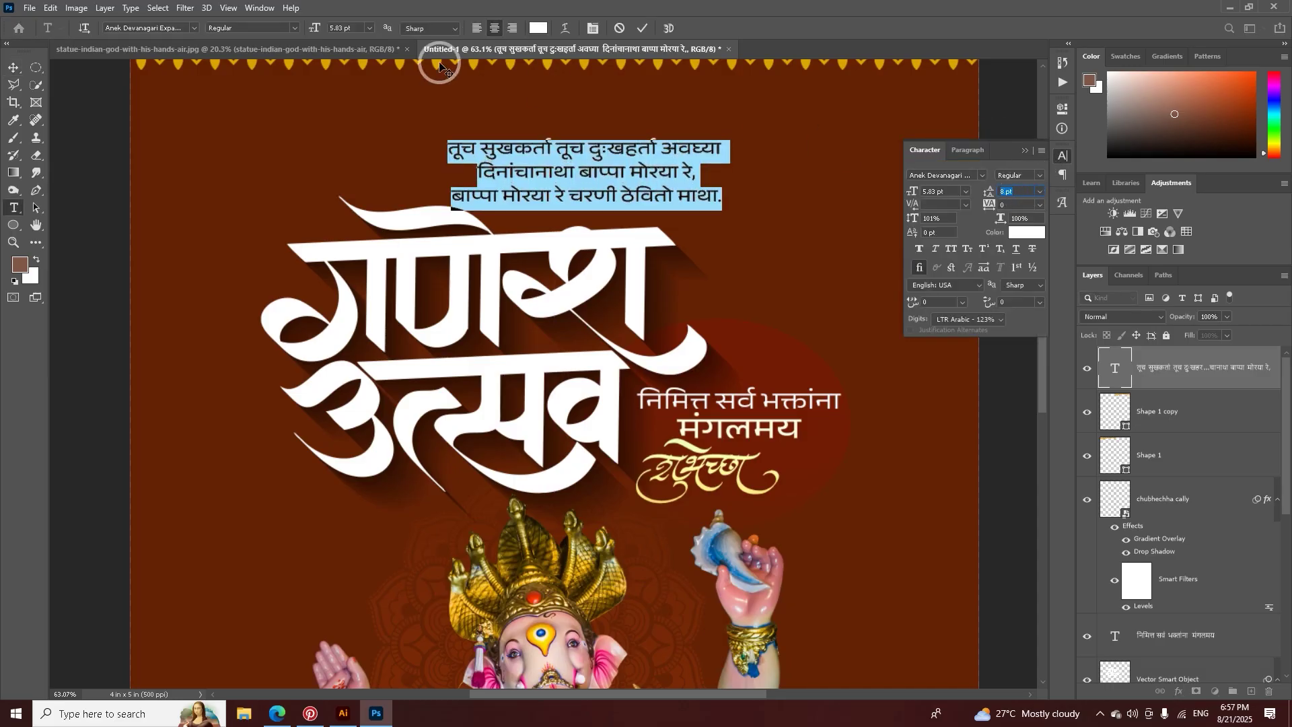
{"action": "left_click", "coordinate": [294, 28]}
{"action": "left_click", "coordinate": [283, 85]}
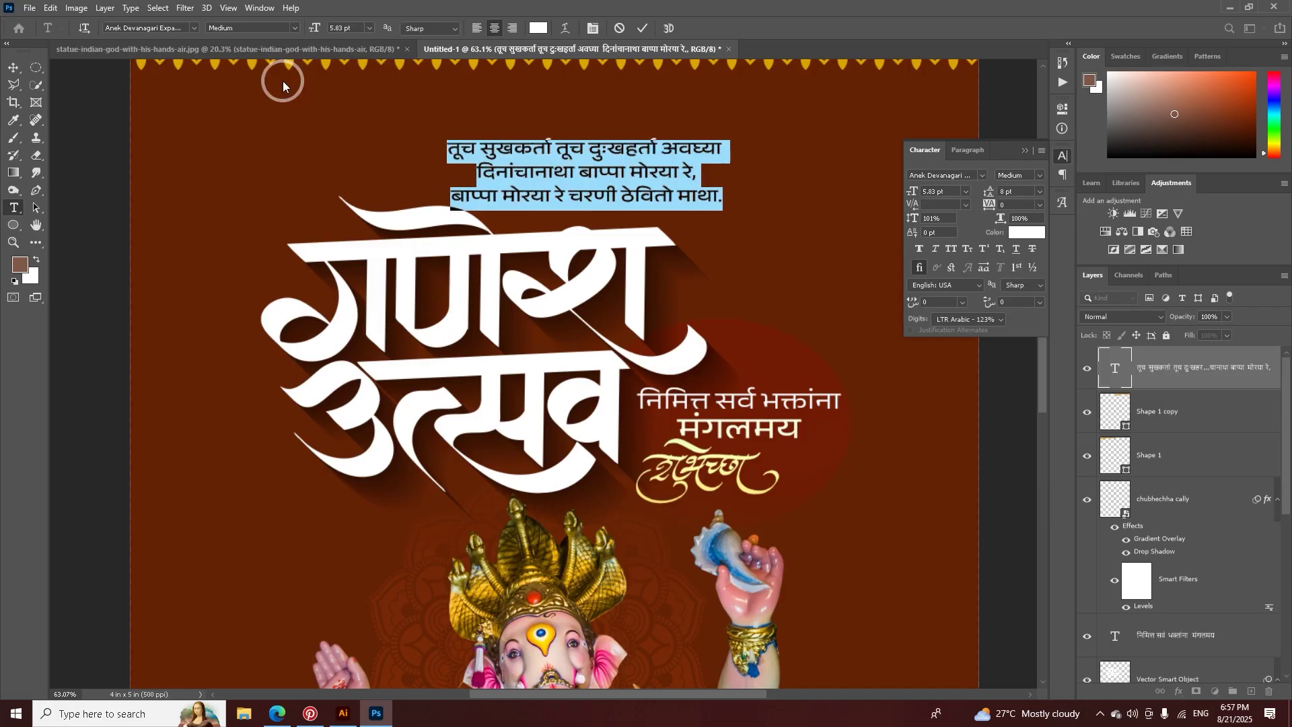
{"action": "left_click", "coordinate": [969, 126]}
{"action": "left_click", "coordinate": [647, 28]}
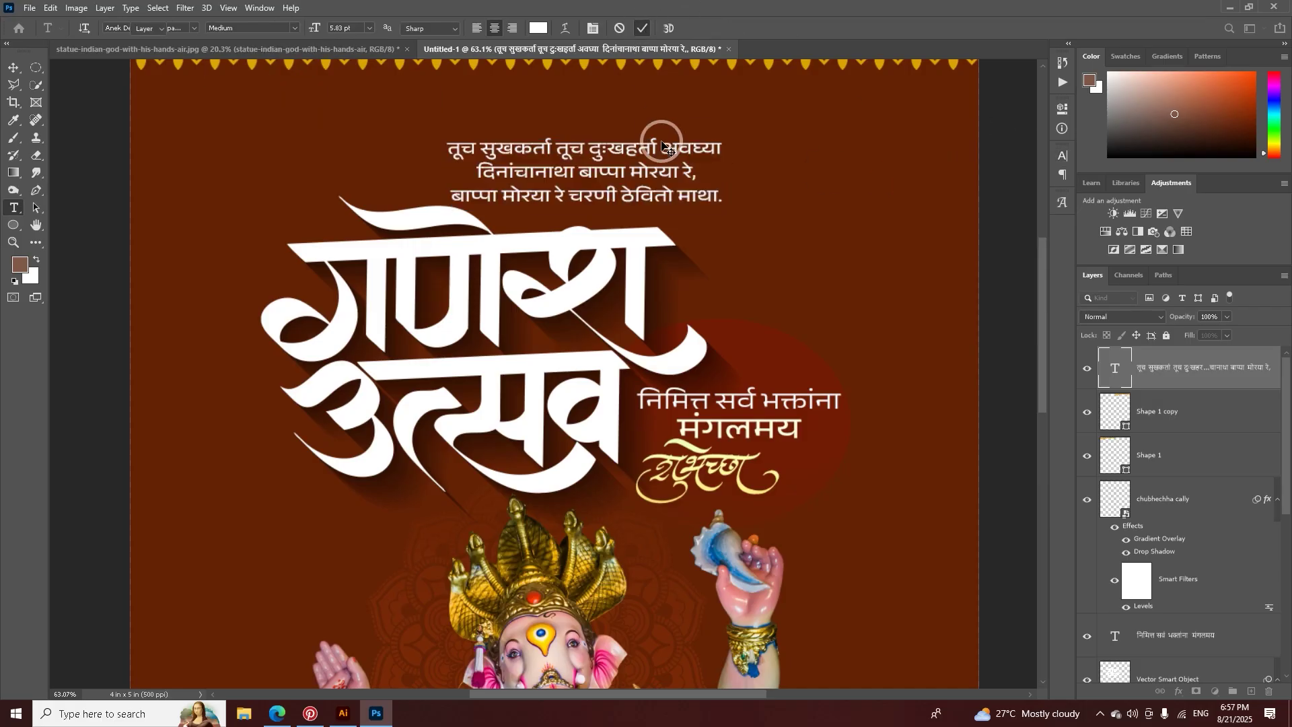
Step: Shift the verse slightly further right above the गणेश उत्सव title
{"action": "left_click_drag", "start_coordinate": [664, 135], "coordinate": [670, 135]}
{"action": "key", "text": "z"}
{"action": "left_click", "coordinate": [670, 157], "text": "alt"}
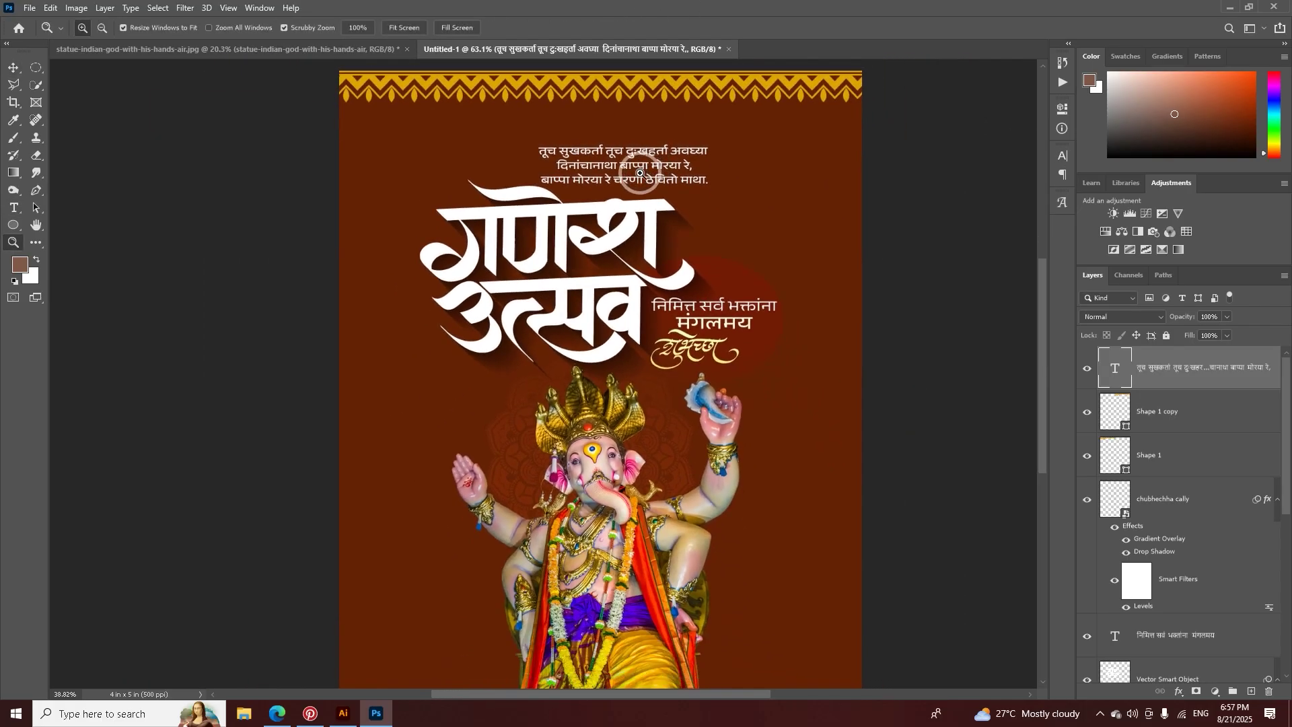
{"action": "key", "text": "v"}
{"action": "left_click_drag", "start_coordinate": [607, 177], "coordinate": [669, 196]}
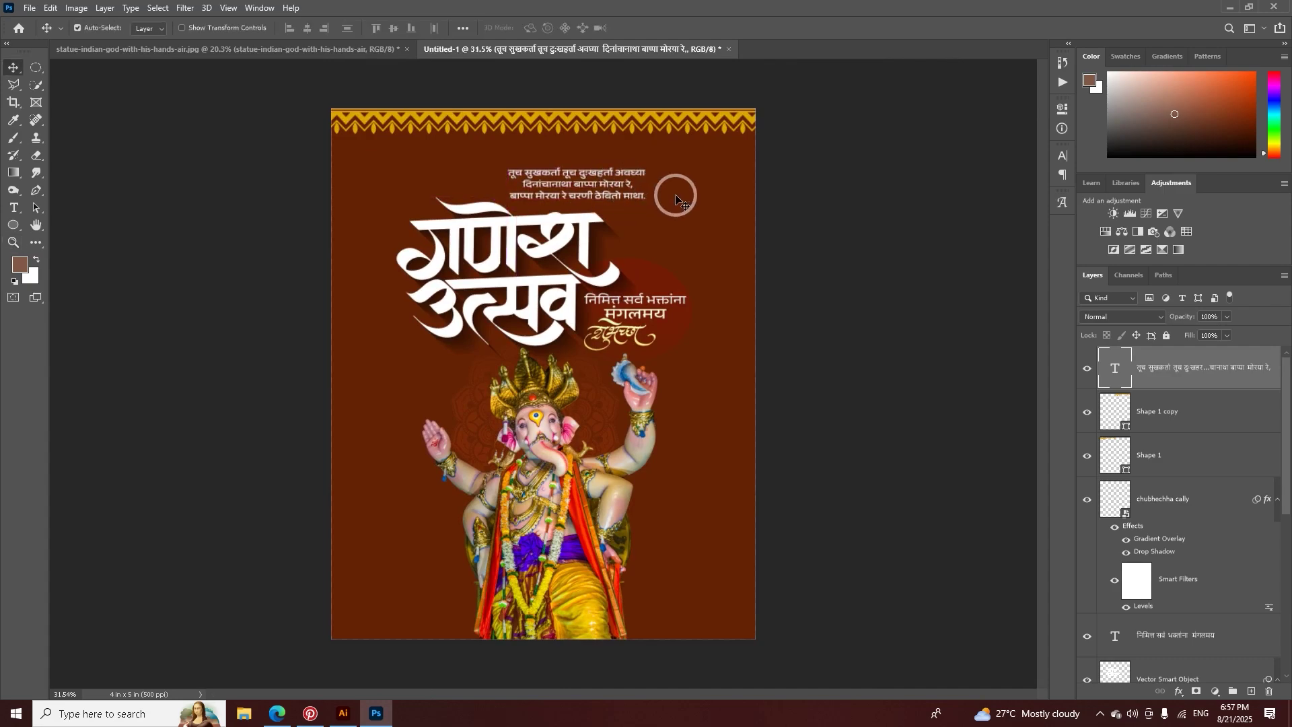
{"action": "left_click", "coordinate": [676, 198]}
Step: Apply a Camera Raw Filter to the Ganesha statue with Contrast +21, Highlights +10 and Texture +27
{"action": "left_click", "coordinate": [541, 500]}
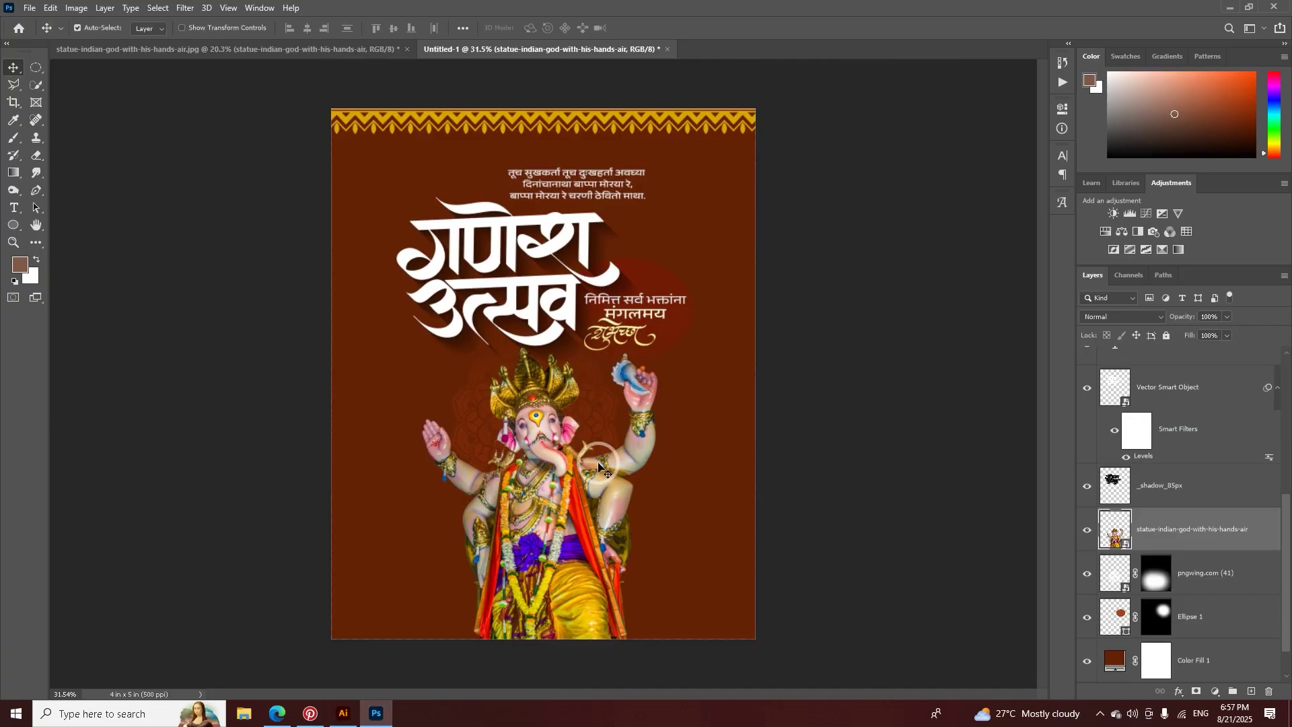
{"action": "left_click", "coordinate": [185, 7]}
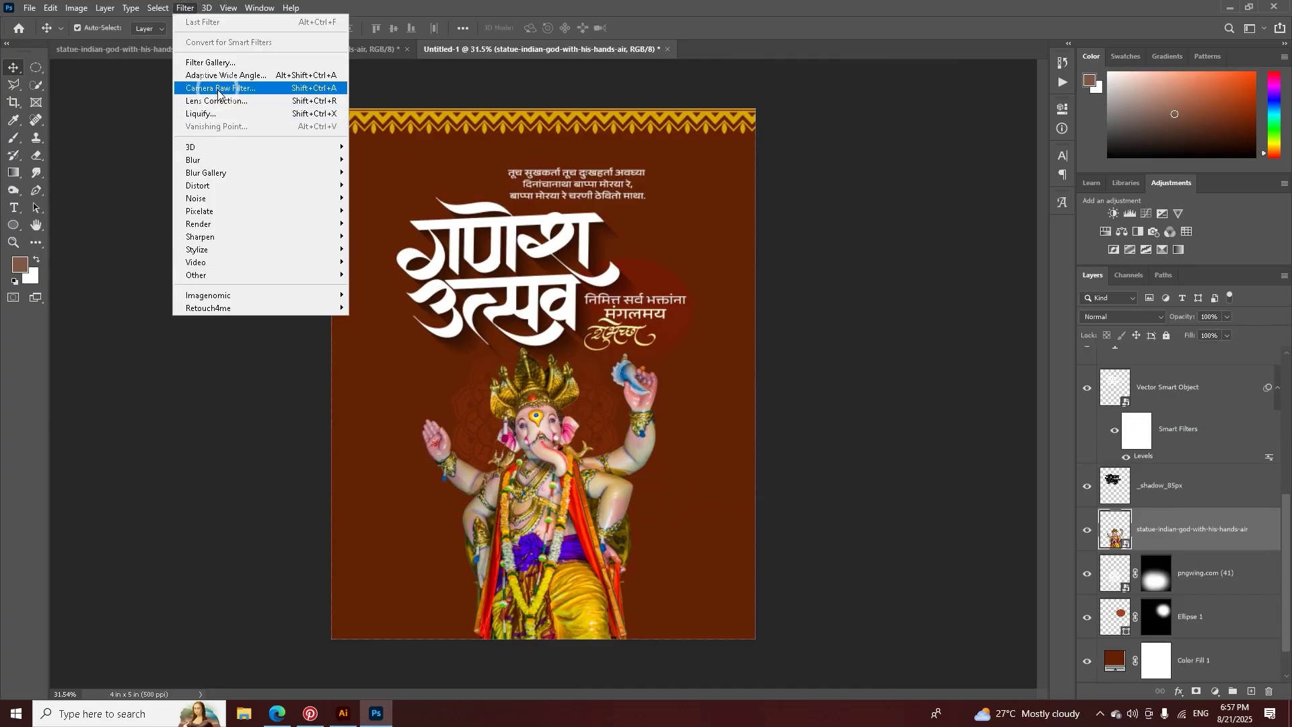
{"action": "left_click", "coordinate": [217, 90]}
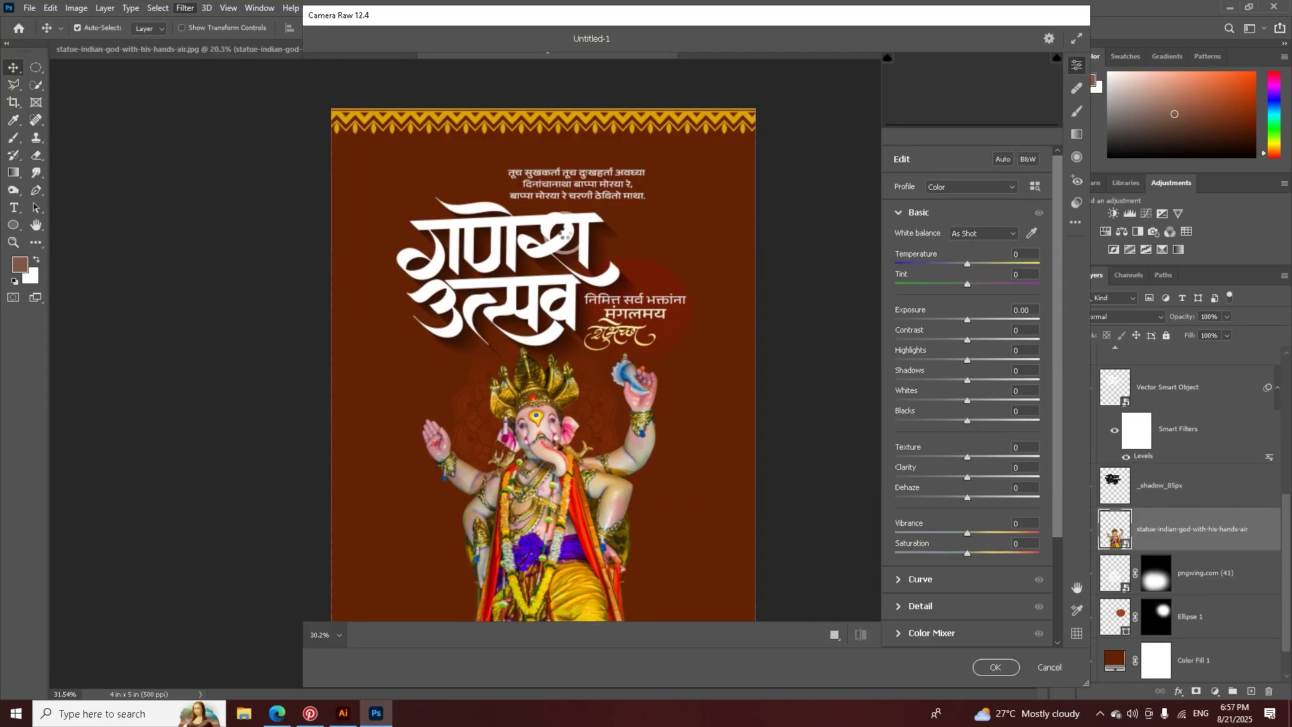
{"action": "left_click", "coordinate": [606, 385]}
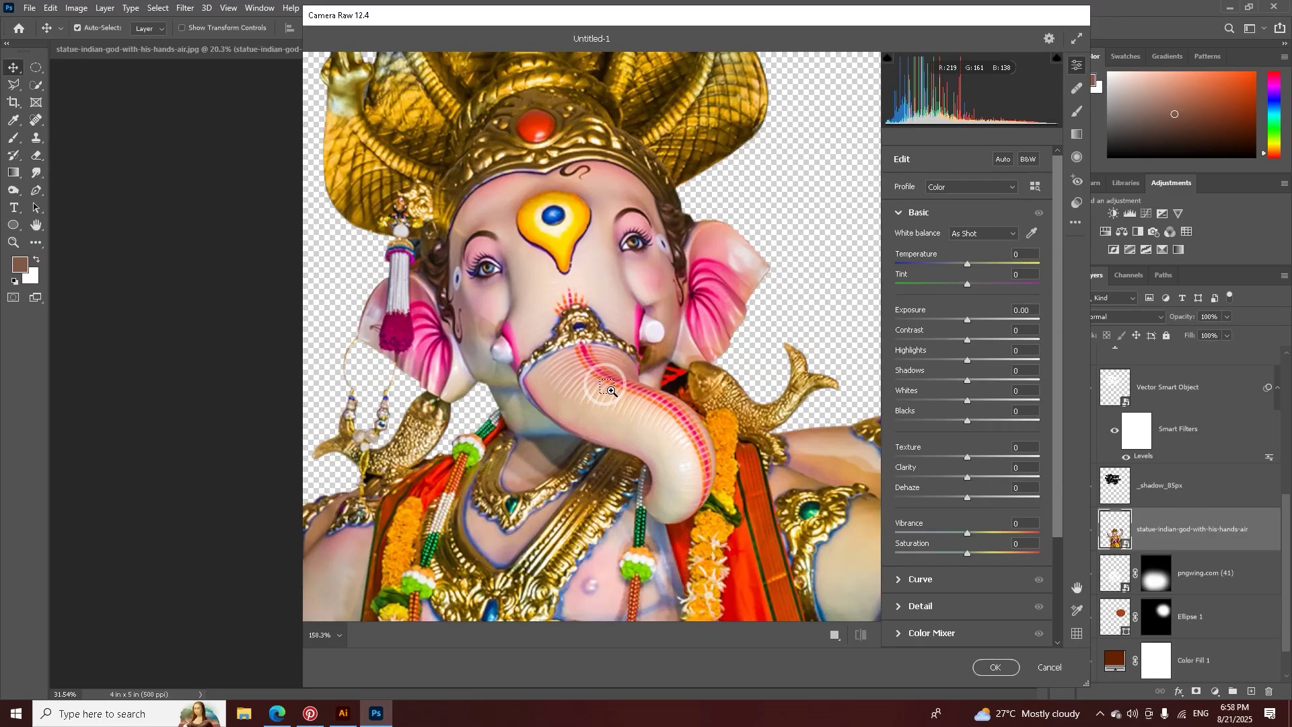
{"action": "left_click", "coordinate": [609, 389], "text": "alt"}
{"action": "mouse_move", "coordinate": [968, 340]}
{"action": "left_mouse_down"}
{"action": "mouse_move", "coordinate": [984, 342]}
{"action": "mouse_move", "coordinate": [978, 362]}
{"action": "left_mouse_up"}
{"action": "left_click_drag", "start_coordinate": [969, 458], "coordinate": [993, 462]}
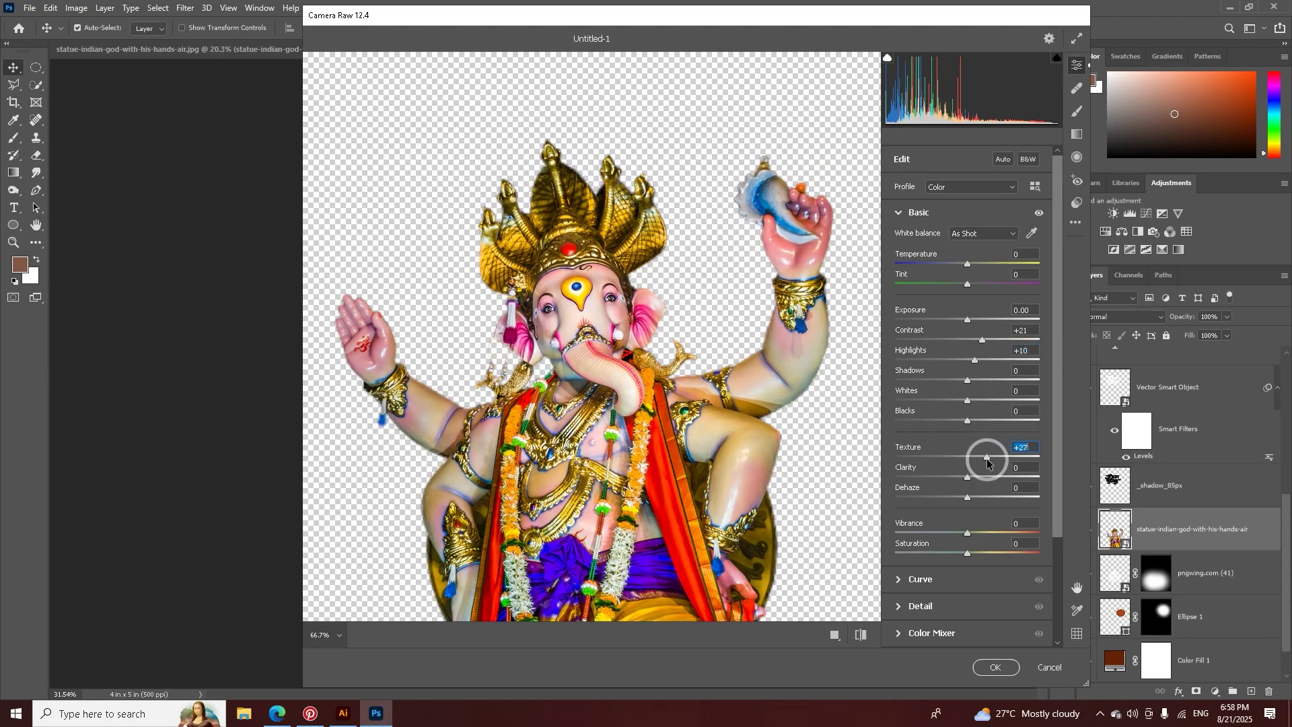
{"action": "left_click", "coordinate": [995, 667]}
{"action": "left_click", "coordinate": [930, 563]}
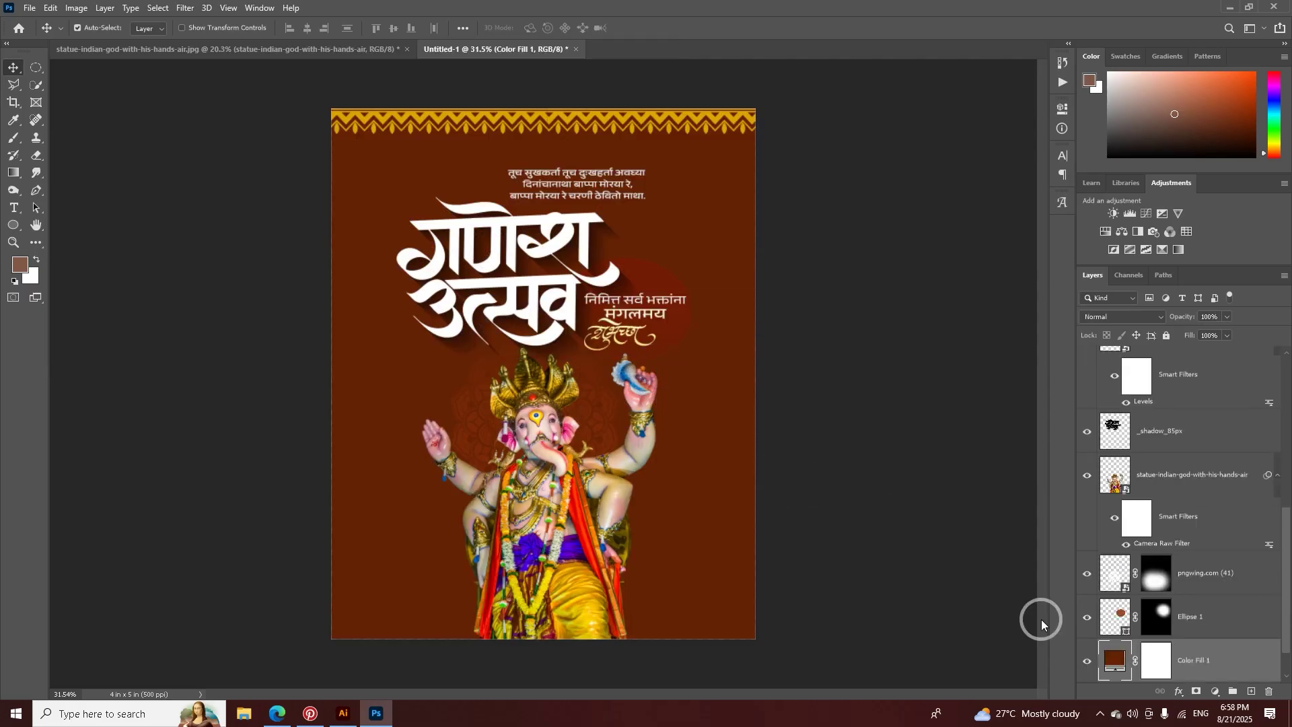
Step: Switch to Pinterest and search for "orange"
{"action": "left_click", "coordinate": [311, 712]}
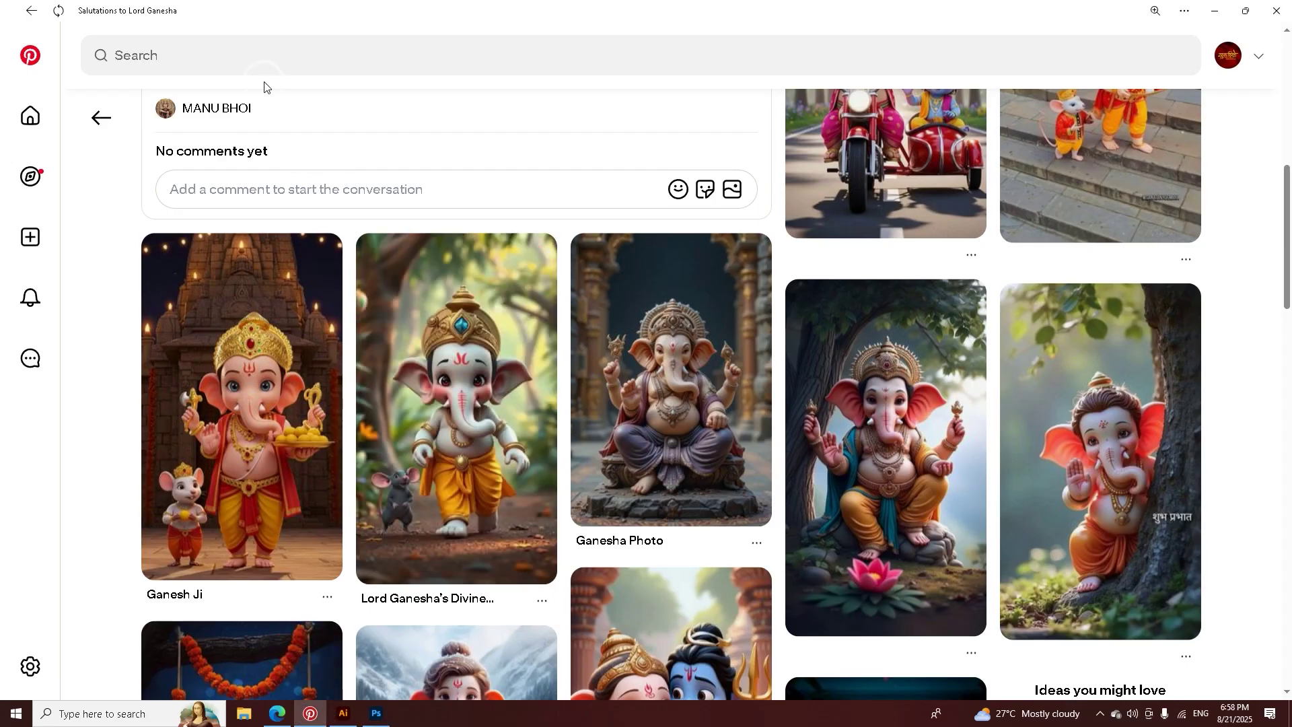
{"action": "left_click", "coordinate": [268, 59]}
{"action": "type", "text": "oragn"}
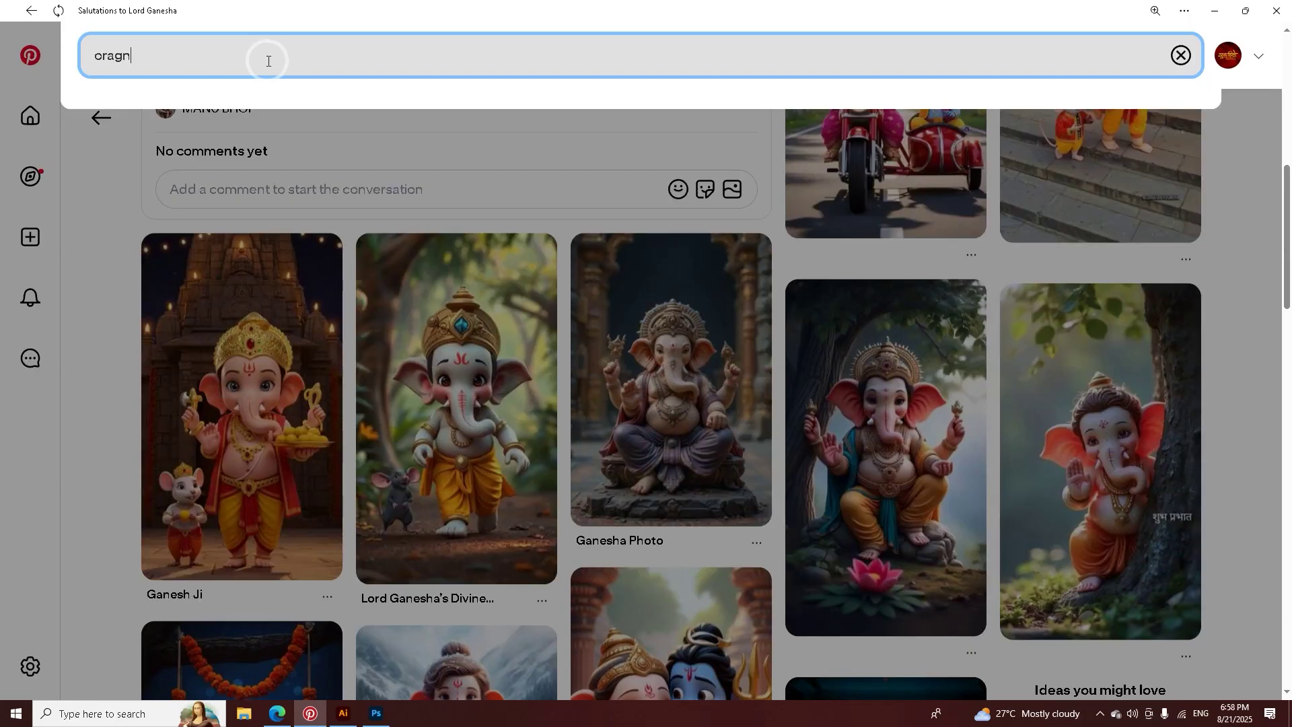
{"action": "type", "text": "e"}
{"action": "key", "text": "BackSpace"}
{"action": "key", "text": "BackSpace"}
{"action": "key", "text": "BackSpace"}
{"action": "type", "text": "n"}
{"action": "key", "text": "Return"}
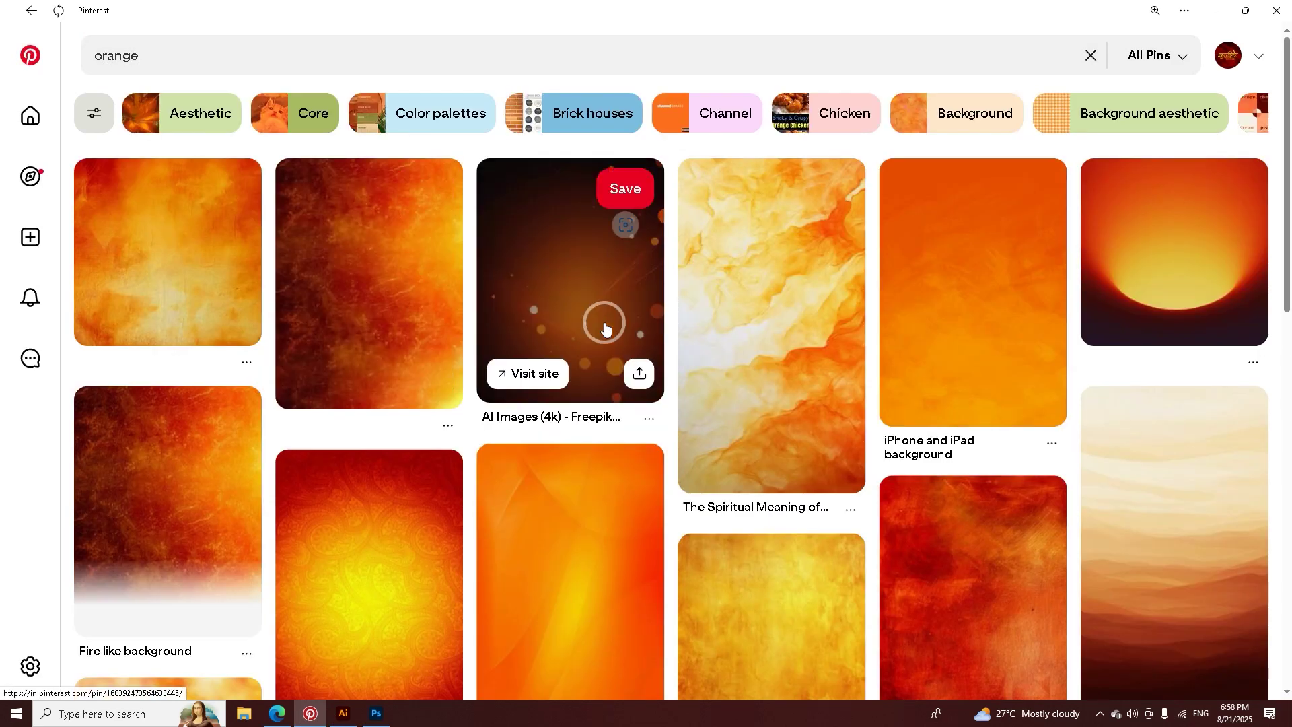
Step: Open the Warm Orange Gradient pin from the results and examine its related images for a suitable orange background
{"action": "scroll", "coordinate": [606, 328], "scroll_direction": "down", "scroll_amount": 10}
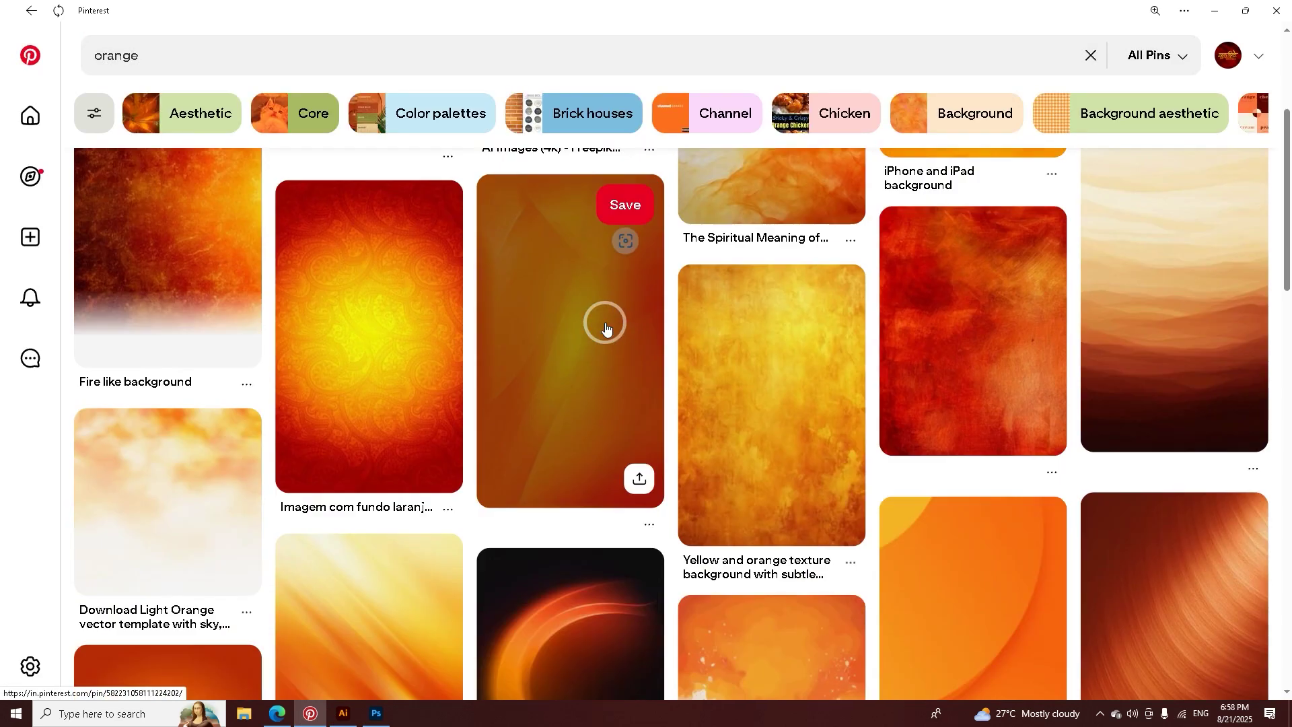
{"action": "scroll", "coordinate": [1177, 404], "scroll_direction": "up", "scroll_amount": 2}
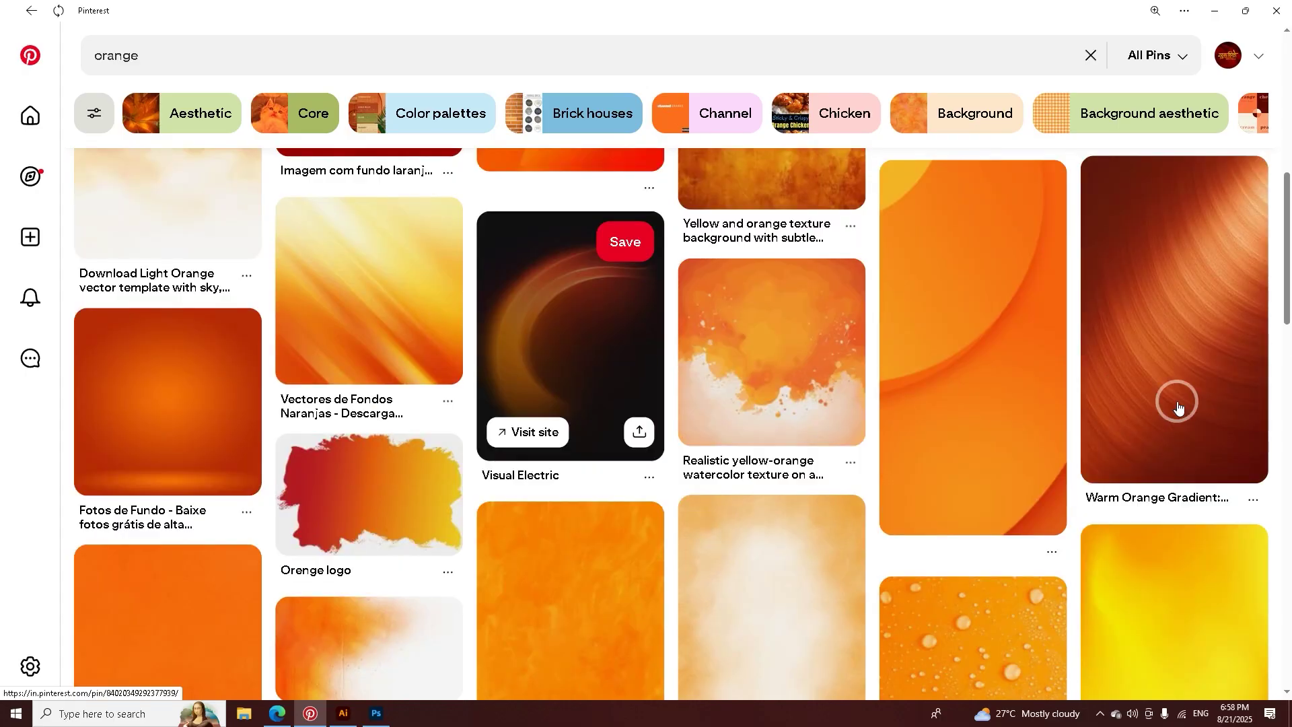
{"action": "left_click", "coordinate": [1130, 303]}
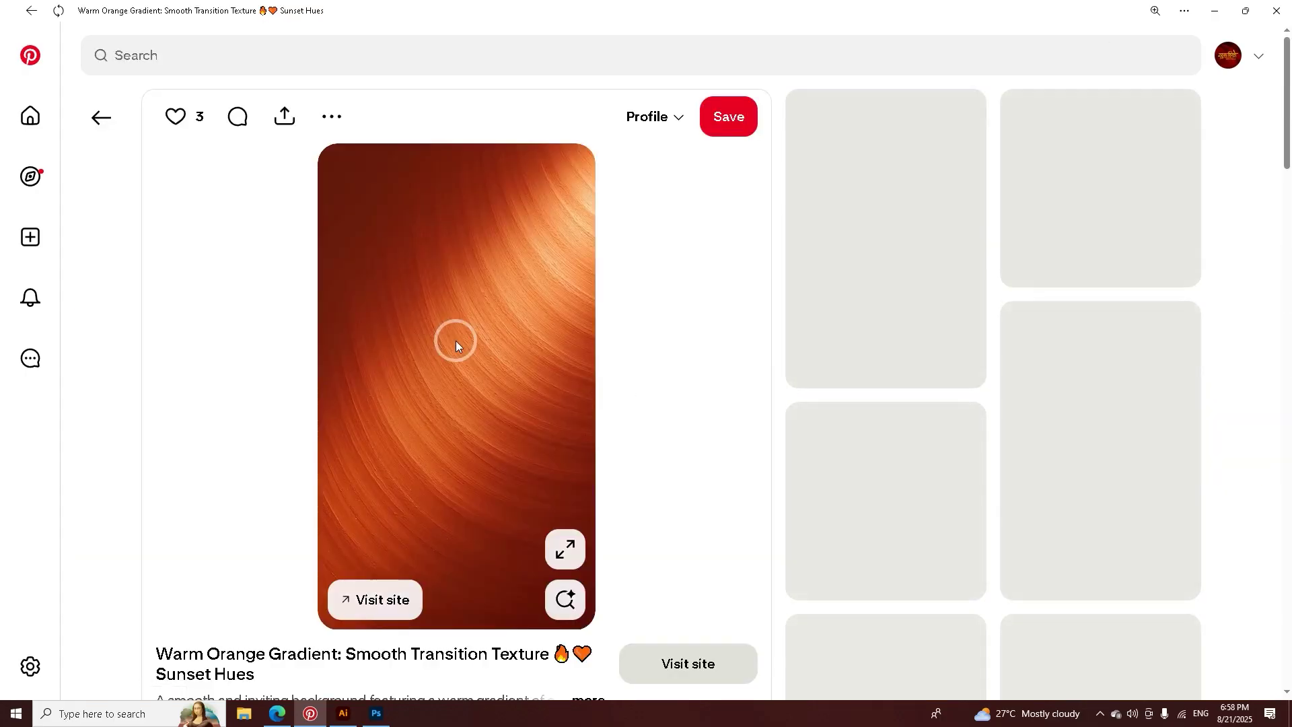
{"action": "scroll", "coordinate": [875, 485], "scroll_direction": "down", "scroll_amount": 4}
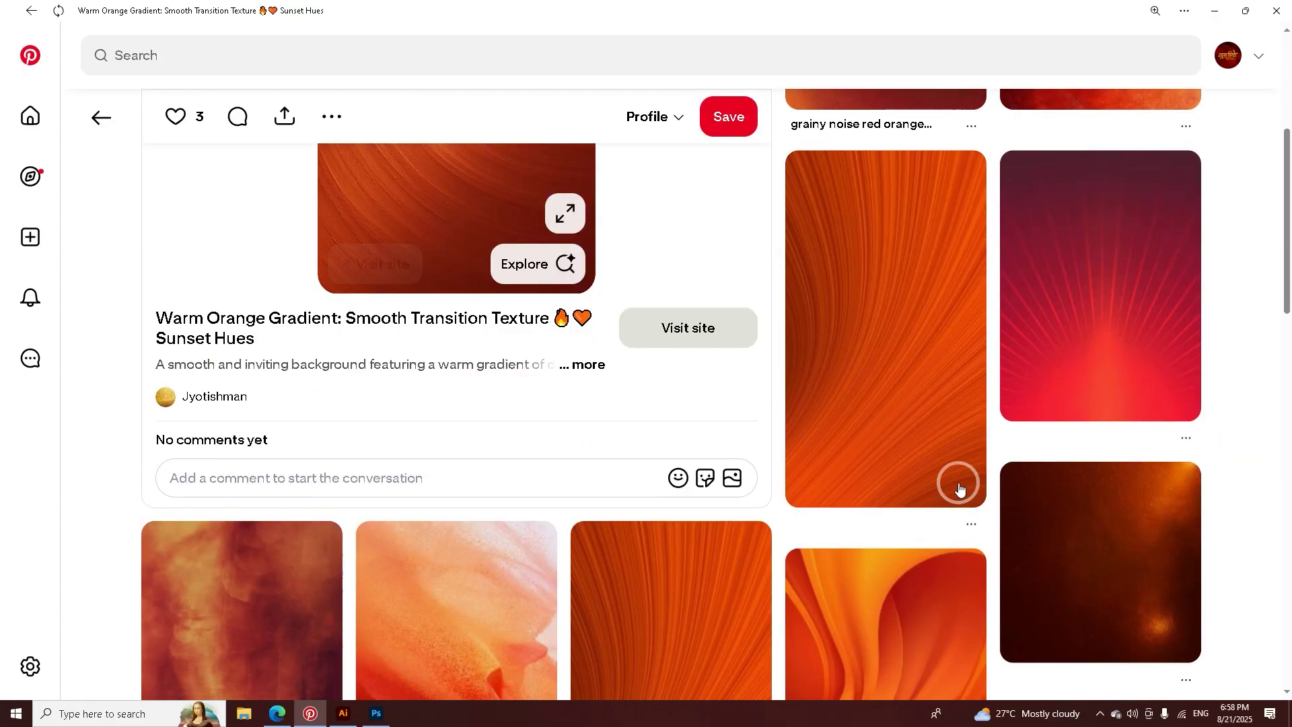
{"action": "scroll", "coordinate": [883, 322], "scroll_direction": "down", "scroll_amount": 3}
{"action": "scroll", "coordinate": [885, 325], "scroll_direction": "down", "scroll_amount": 8}
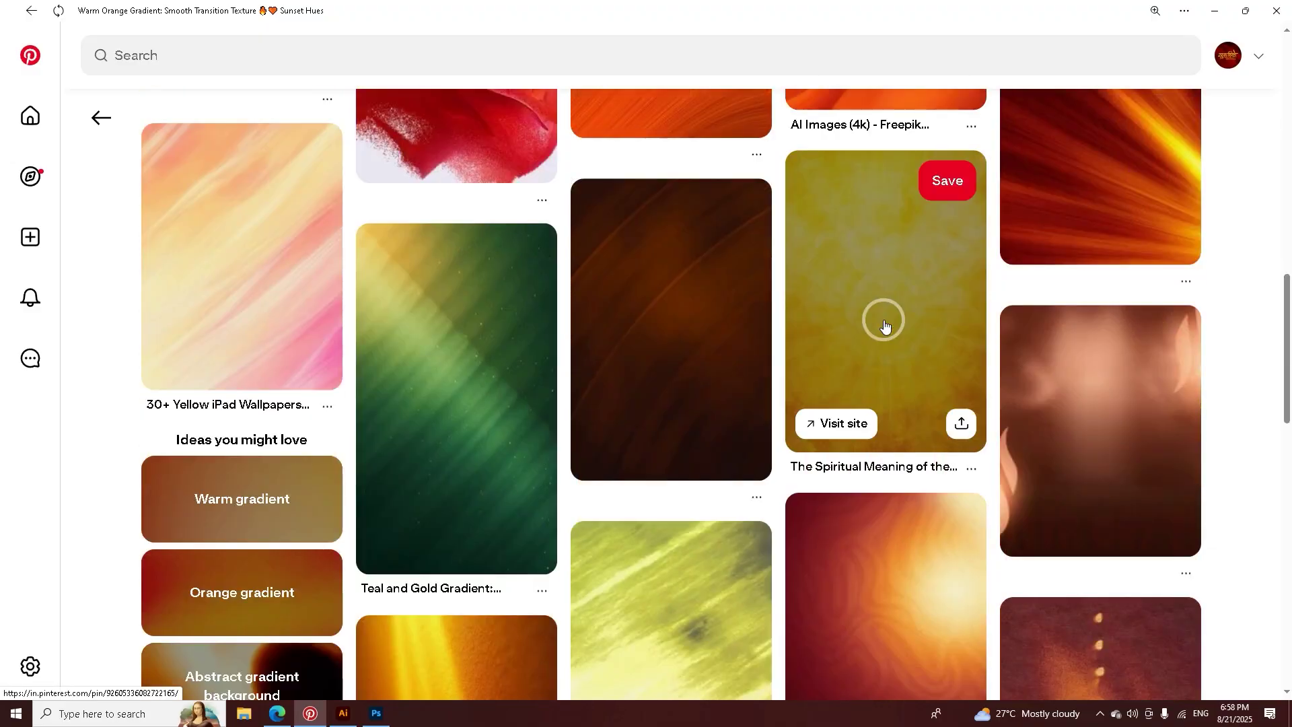
{"action": "scroll", "coordinate": [883, 323], "scroll_direction": "down", "scroll_amount": 12}
{"action": "scroll", "coordinate": [901, 333], "scroll_direction": "up", "scroll_amount": 5}
{"action": "scroll", "coordinate": [922, 345], "scroll_direction": "down", "scroll_amount": 5}
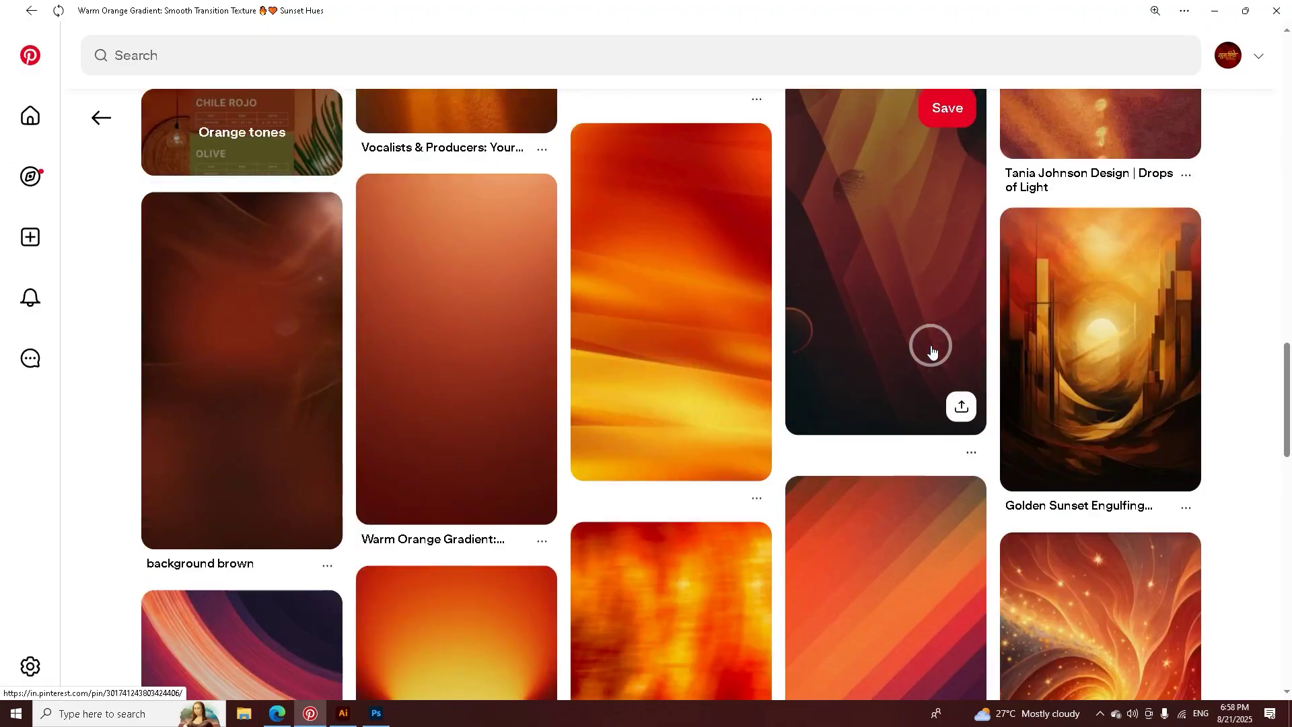
{"action": "scroll", "coordinate": [931, 350], "scroll_direction": "down", "scroll_amount": 17}
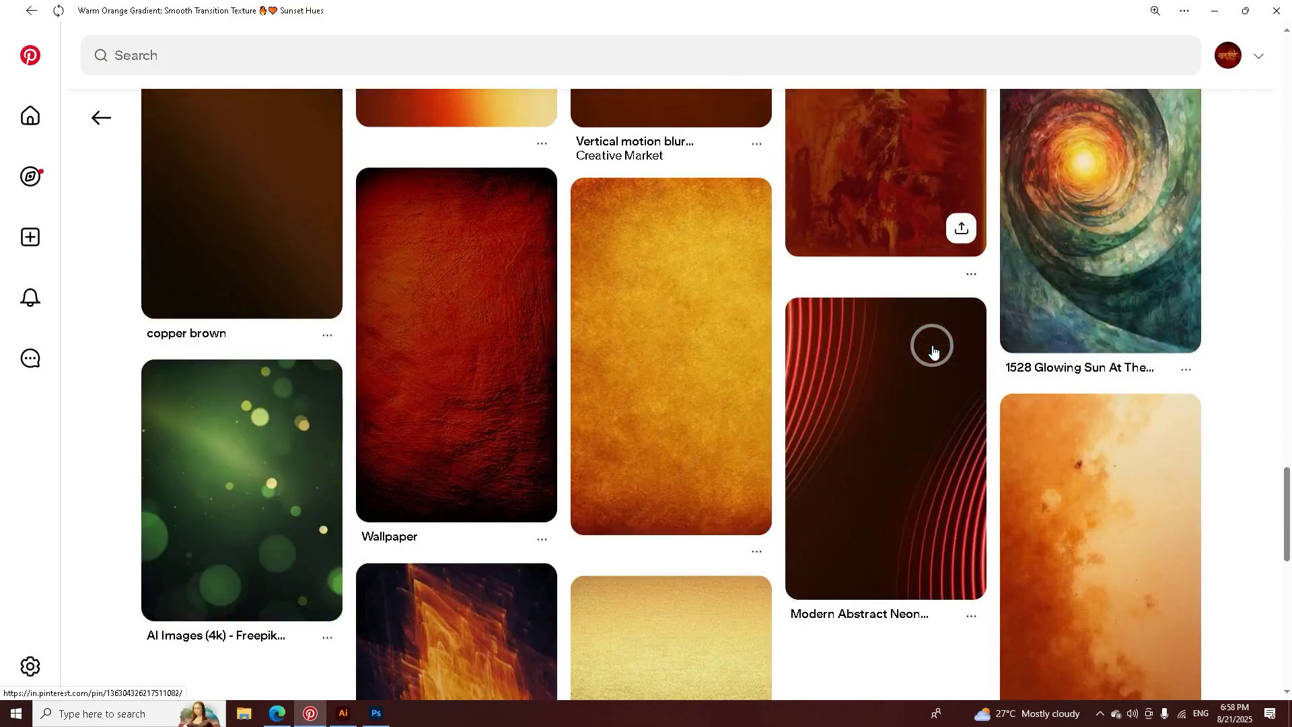
{"action": "scroll", "coordinate": [933, 350], "scroll_direction": "up", "scroll_amount": 20}
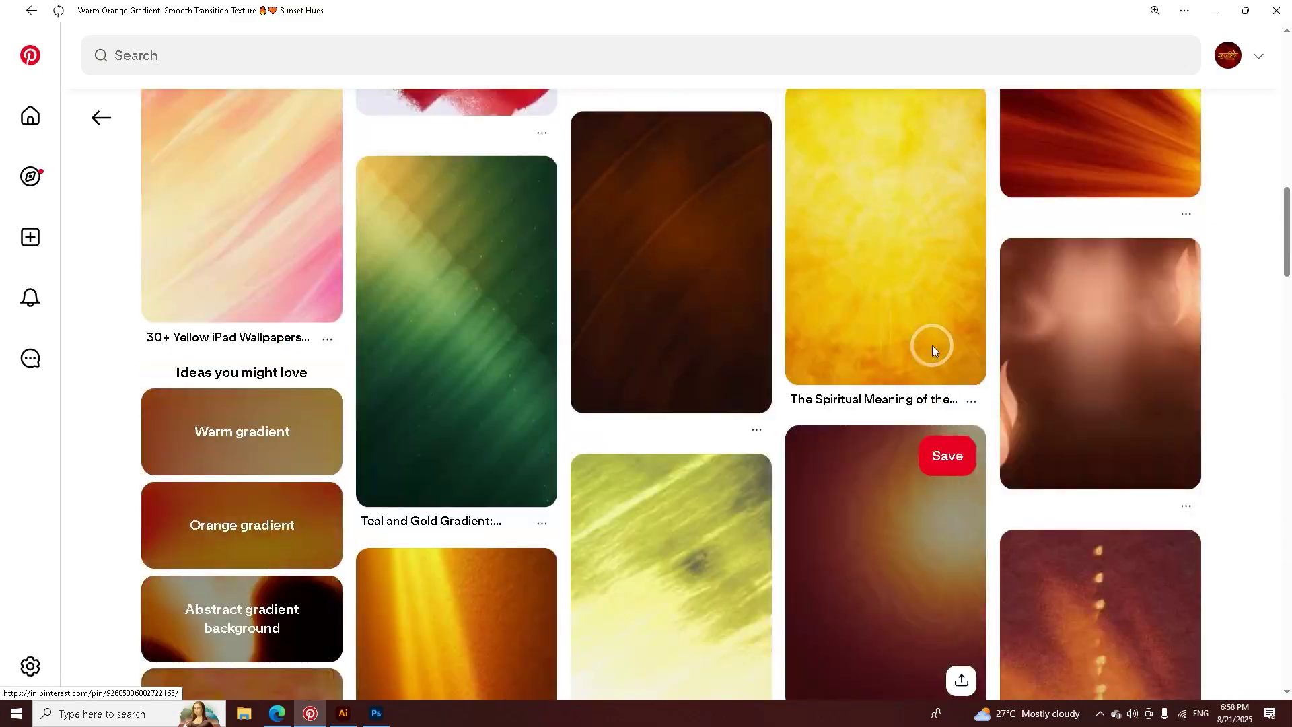
{"action": "scroll", "coordinate": [933, 350], "scroll_direction": "up", "scroll_amount": 10}
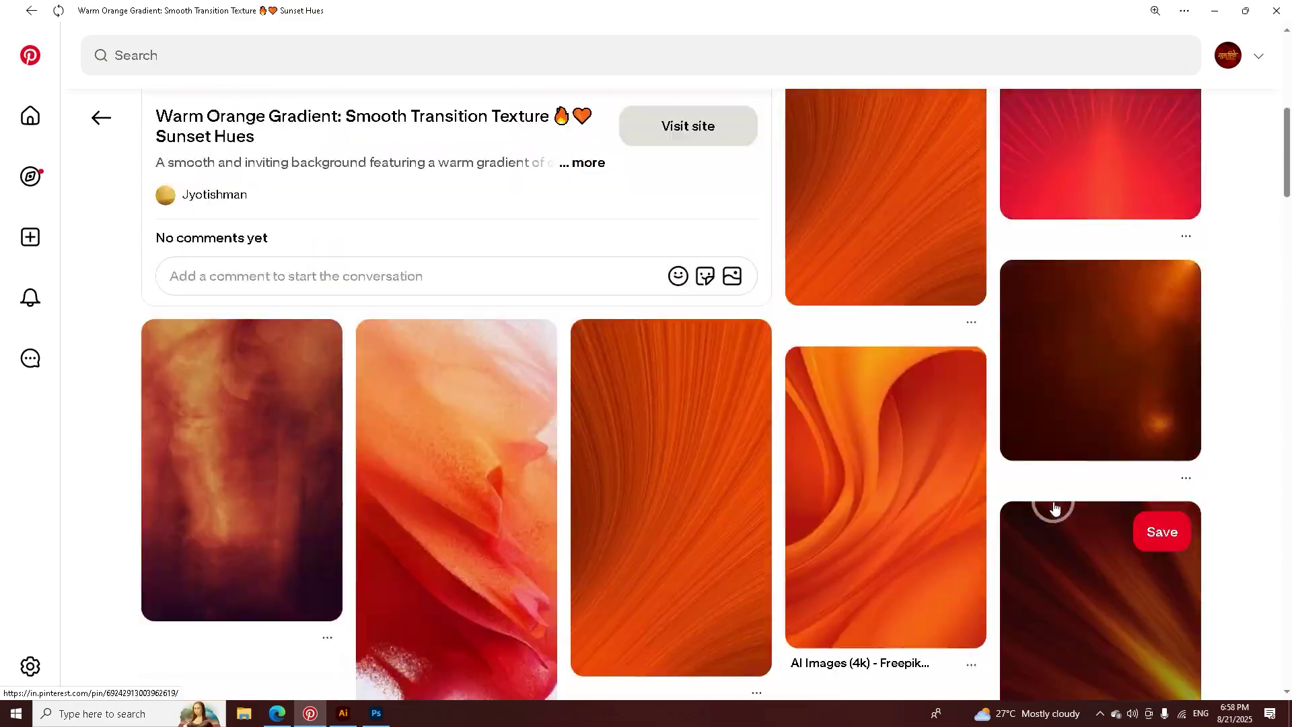
Step: Open the related AI Images (4k) - Freepik pin with flowing orange waves and download its image
{"action": "left_click", "coordinate": [904, 480]}
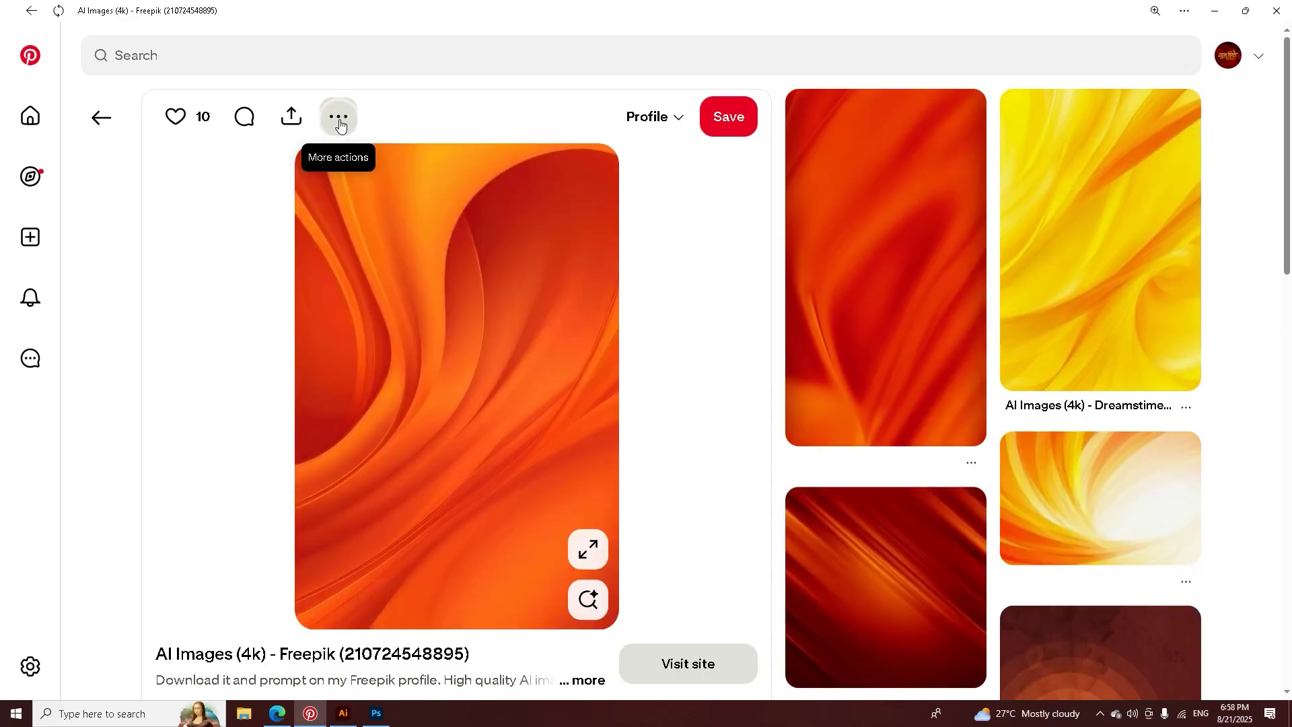
{"action": "left_click", "coordinate": [338, 118]}
{"action": "left_click", "coordinate": [329, 171]}
{"action": "scroll", "coordinate": [447, 277], "scroll_direction": "down", "scroll_amount": 6}
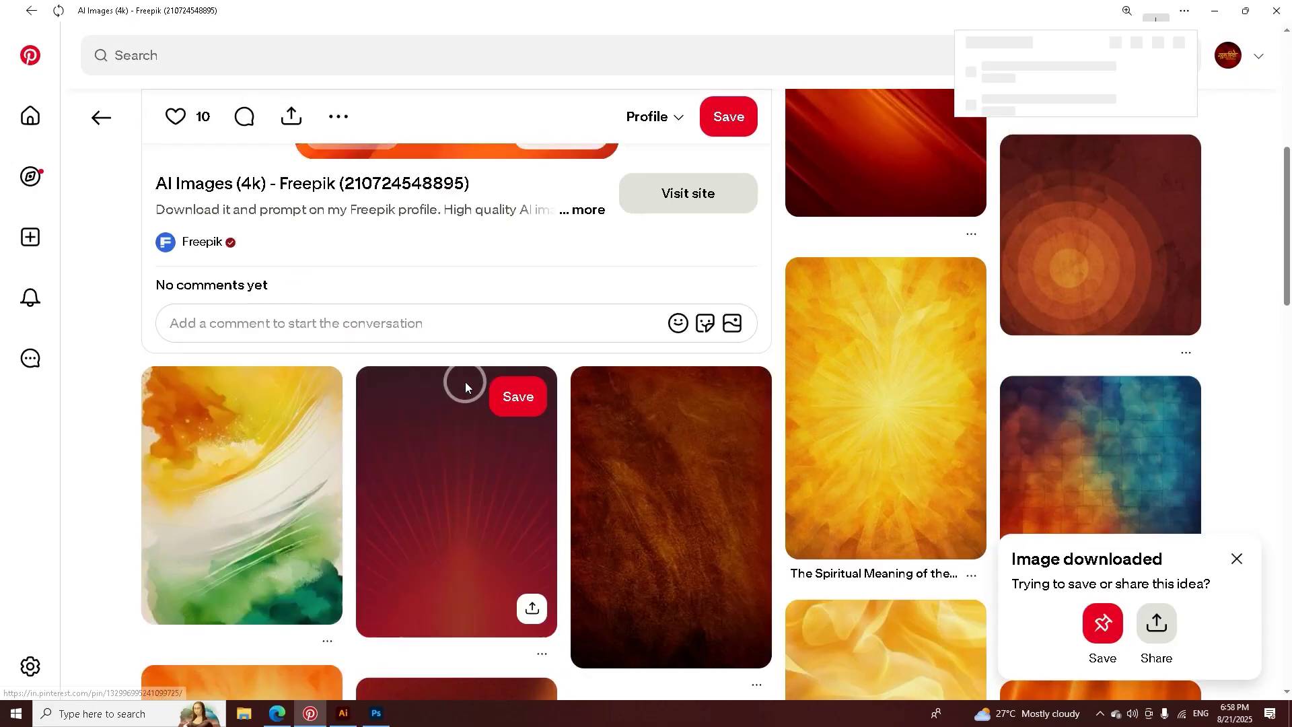
Step: Switch to Photoshop, embed the downloaded orange wave image directly above the color fill, and scale it to about 41.5% to cover the poster
{"action": "left_click", "coordinate": [374, 715]}
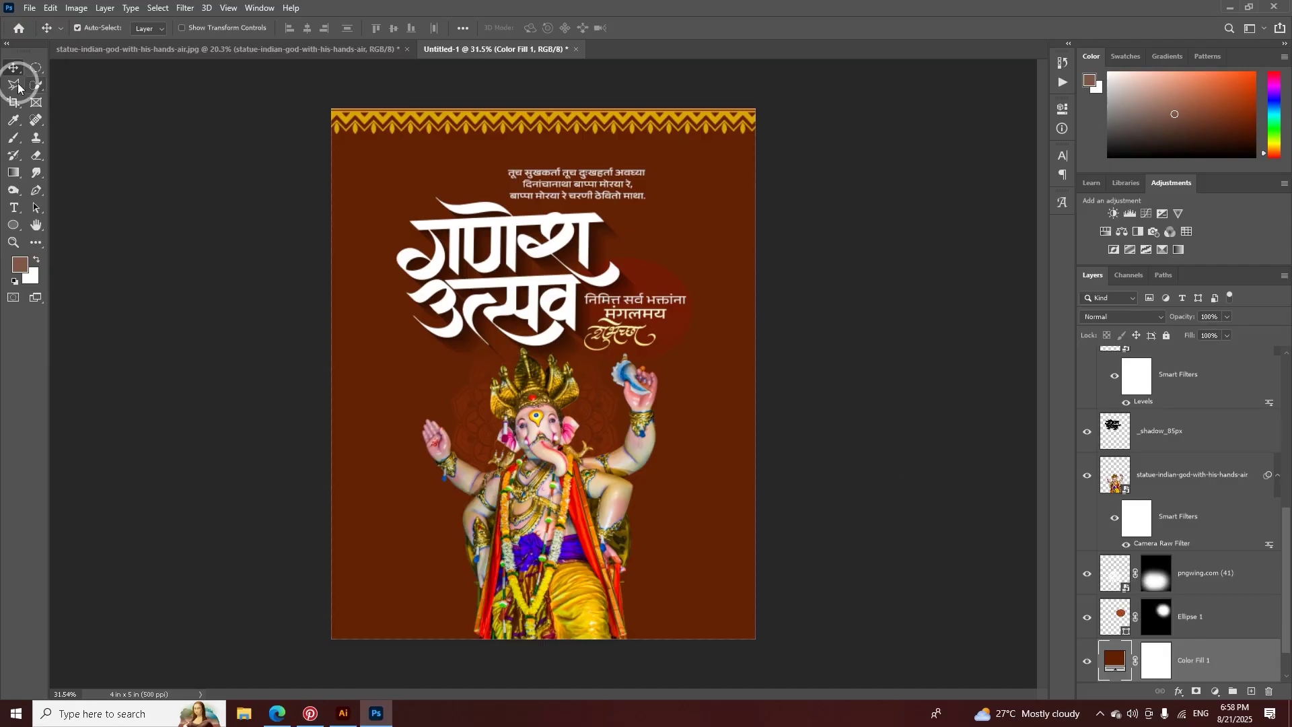
{"action": "left_click", "coordinate": [27, 16]}
{"action": "left_click", "coordinate": [144, 252]}
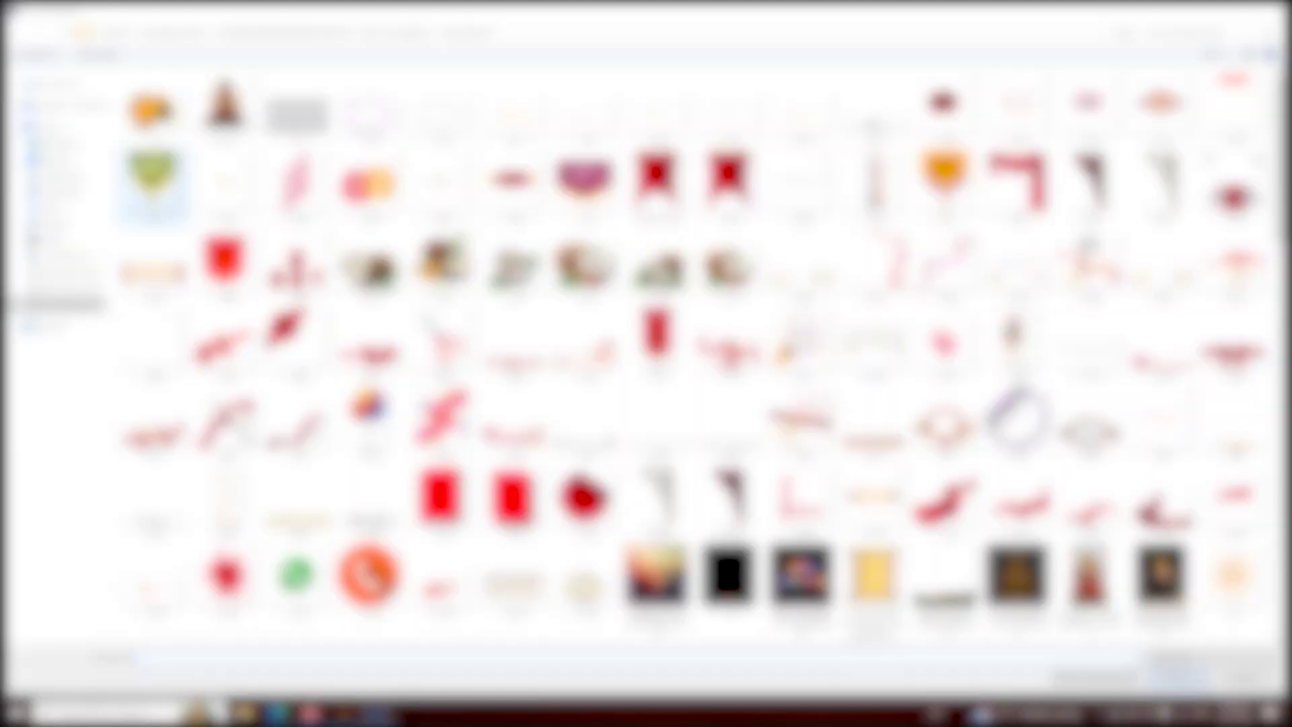
{"action": "left_click", "coordinate": [78, 196]}
{"action": "double_click", "coordinate": [153, 132]}
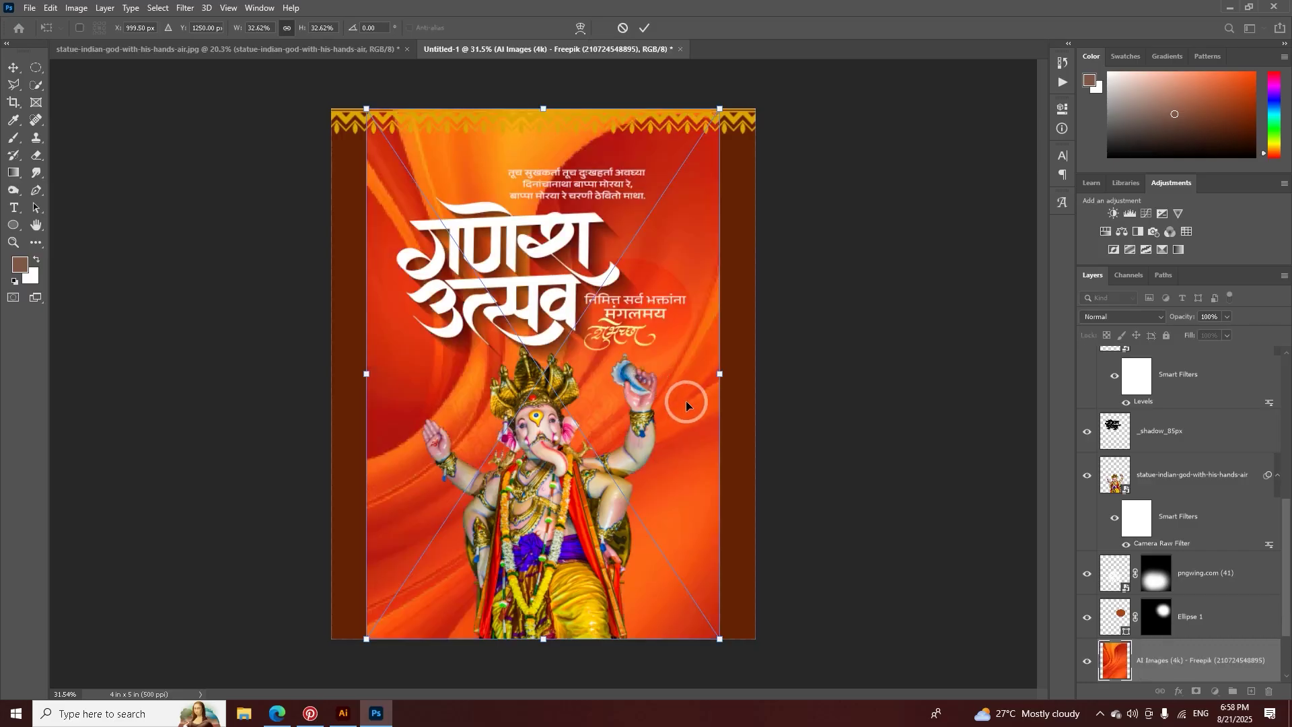
{"action": "left_click_drag", "start_coordinate": [718, 372], "coordinate": [769, 374]}
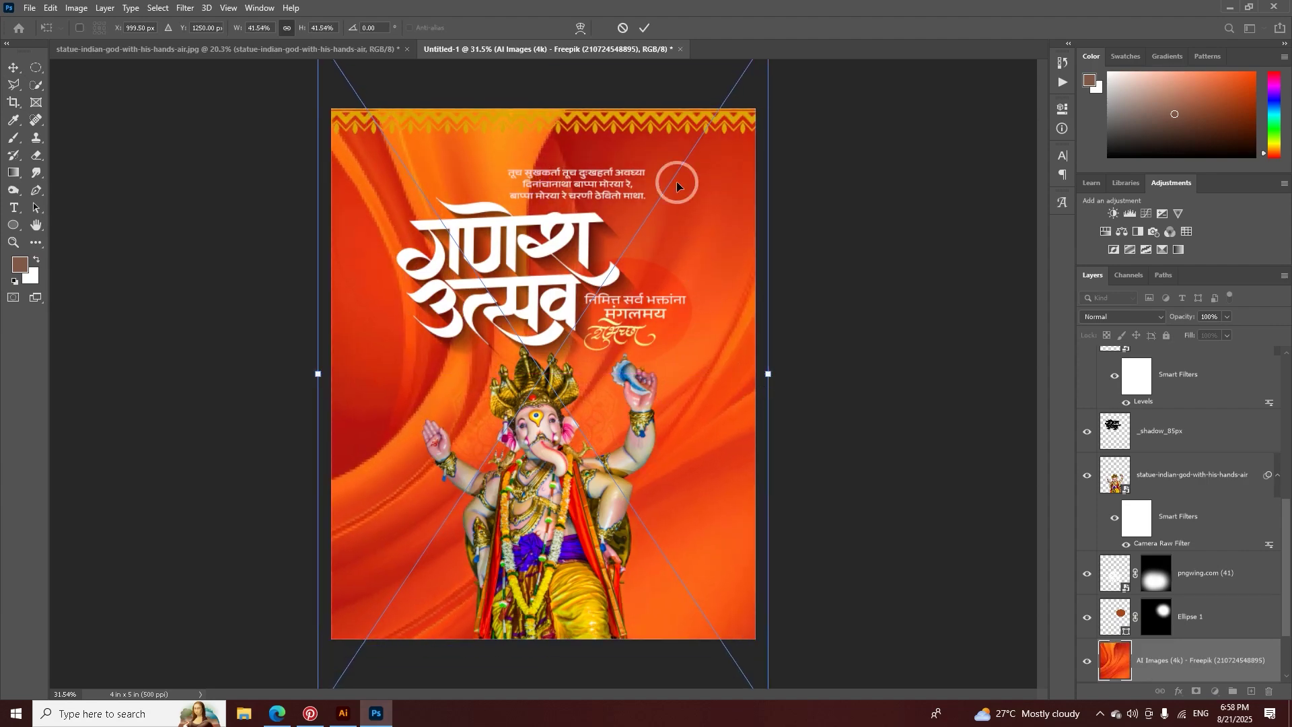
{"action": "left_click", "coordinate": [657, 29]}
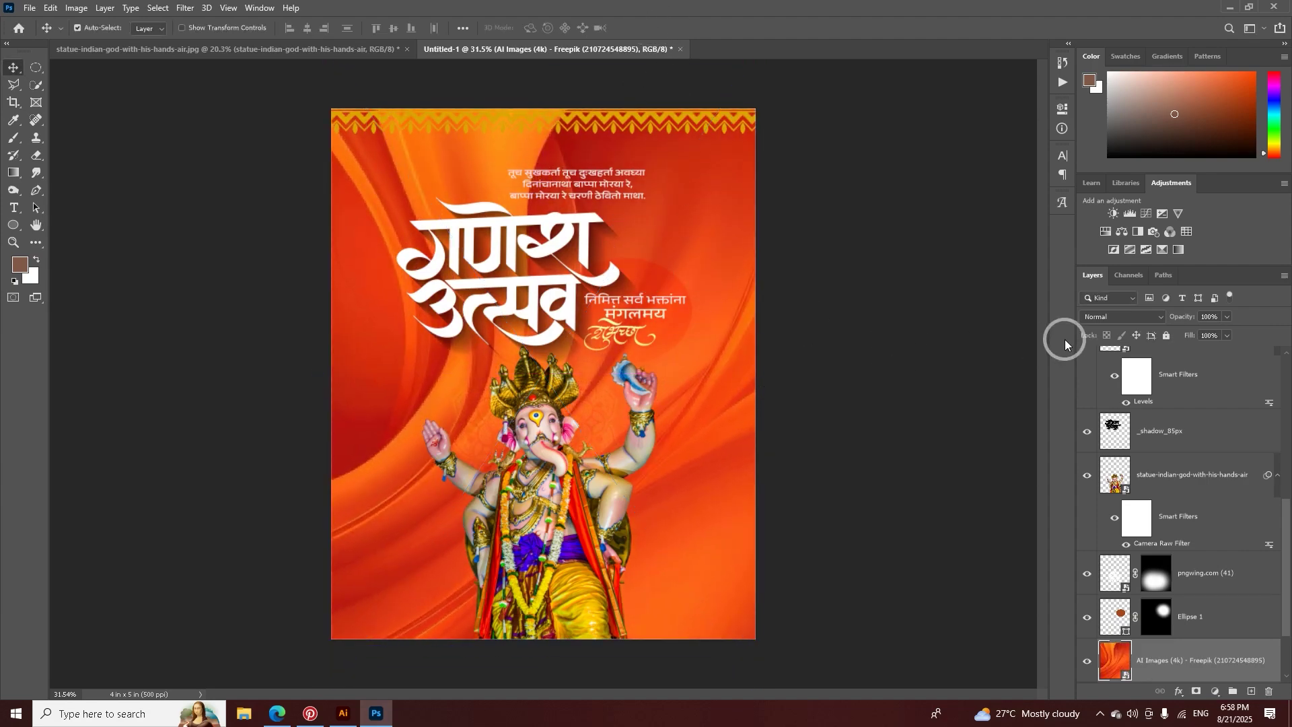
Step: Try the Lighten blend mode with reduced opacity on the orange wave image, and restore its opacity to 100%
{"action": "left_click", "coordinate": [1152, 316]}
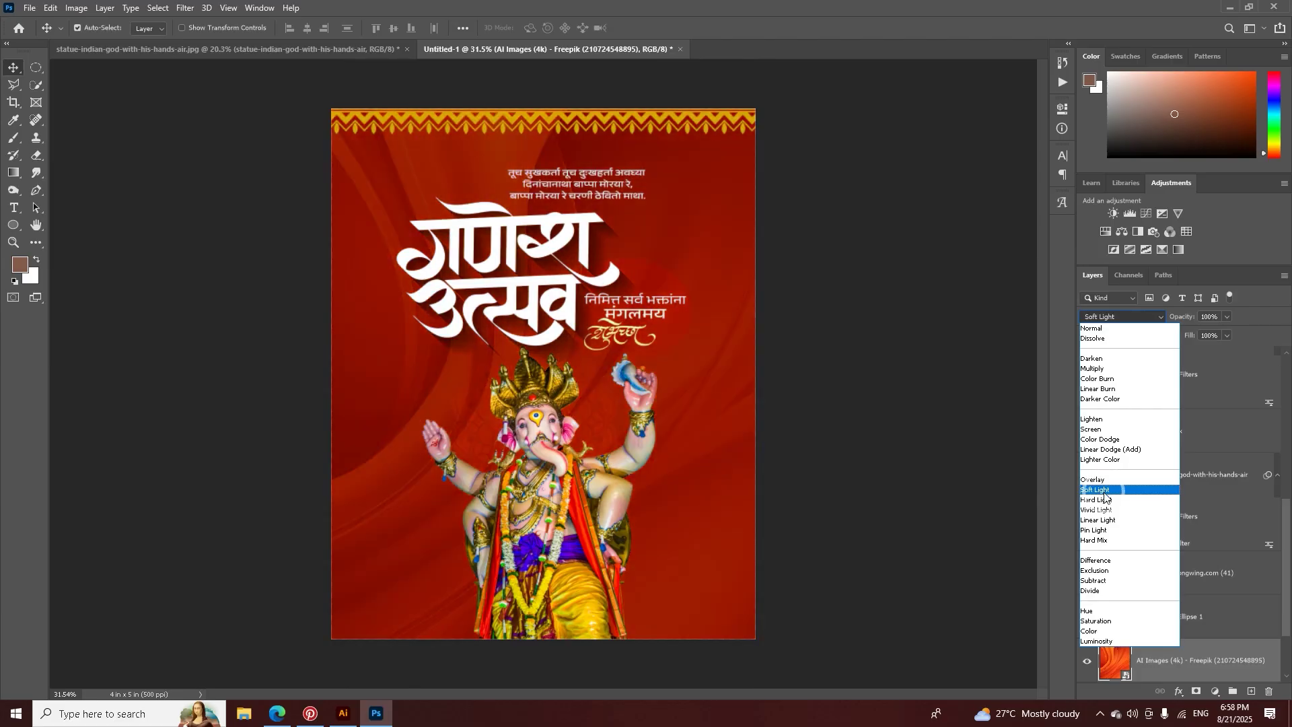
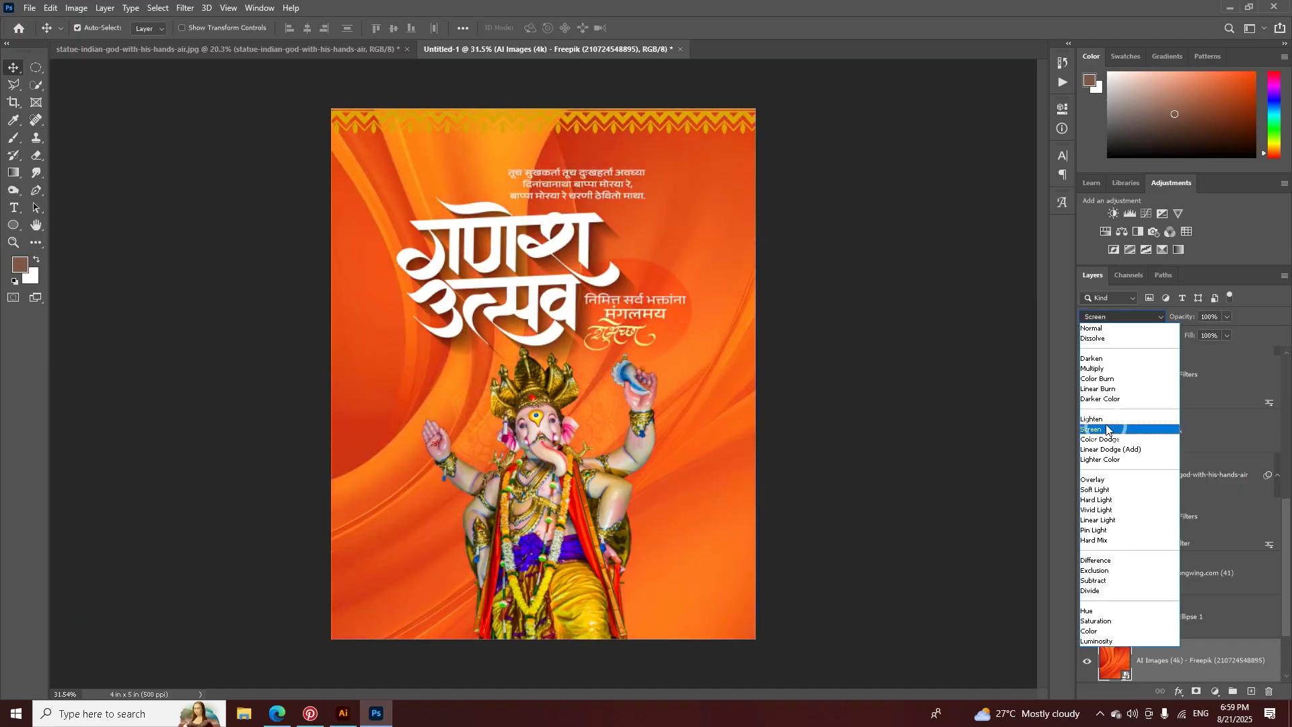
{"action": "left_click", "coordinate": [1103, 418]}
{"action": "left_click_drag", "start_coordinate": [1184, 319], "coordinate": [1162, 319]}
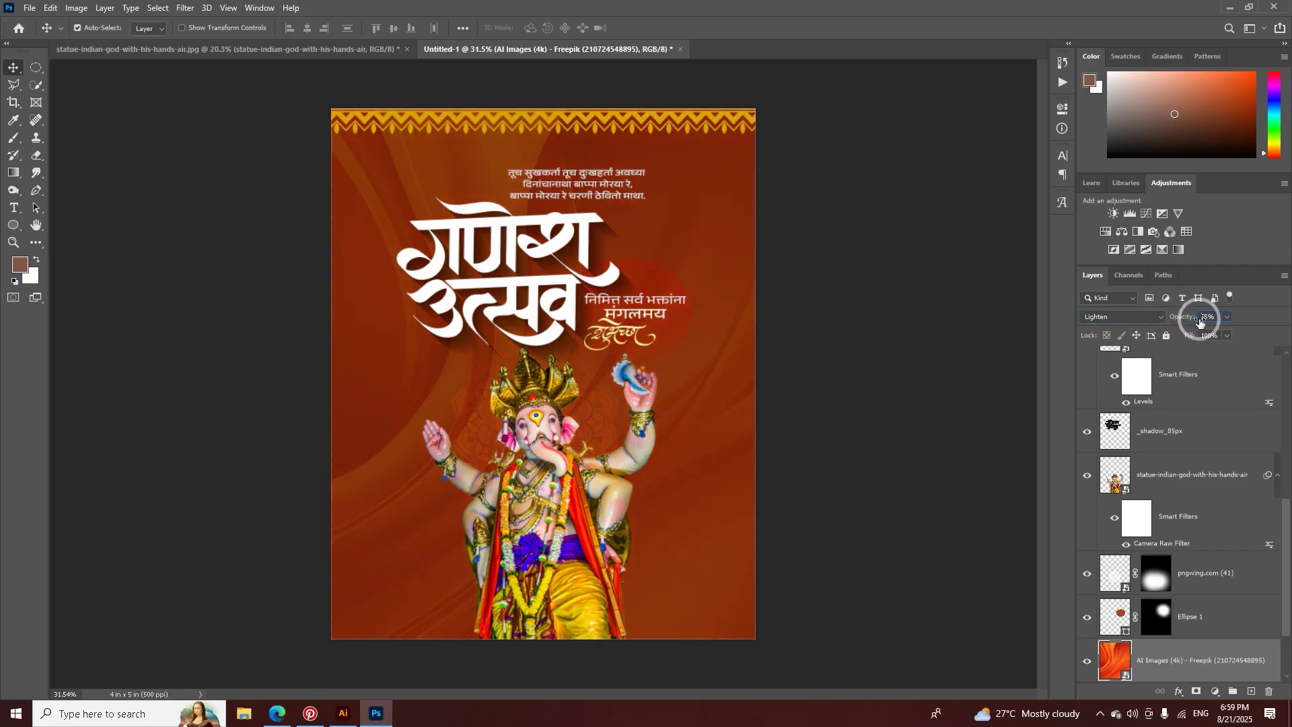
{"action": "type", "text": "100"}
Step: Set the orange wave image's blend mode to Soft Light and lower its opacity
{"action": "left_click", "coordinate": [1131, 317]}
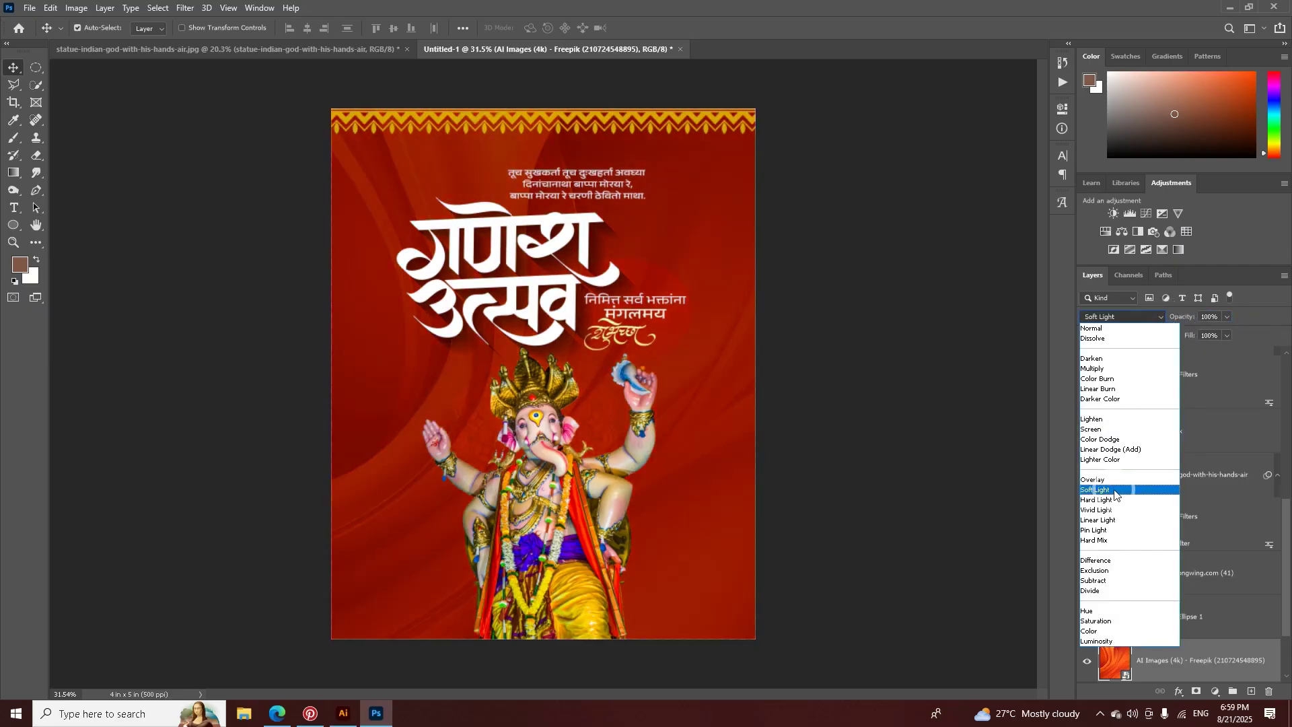
{"action": "left_click", "coordinate": [1115, 495]}
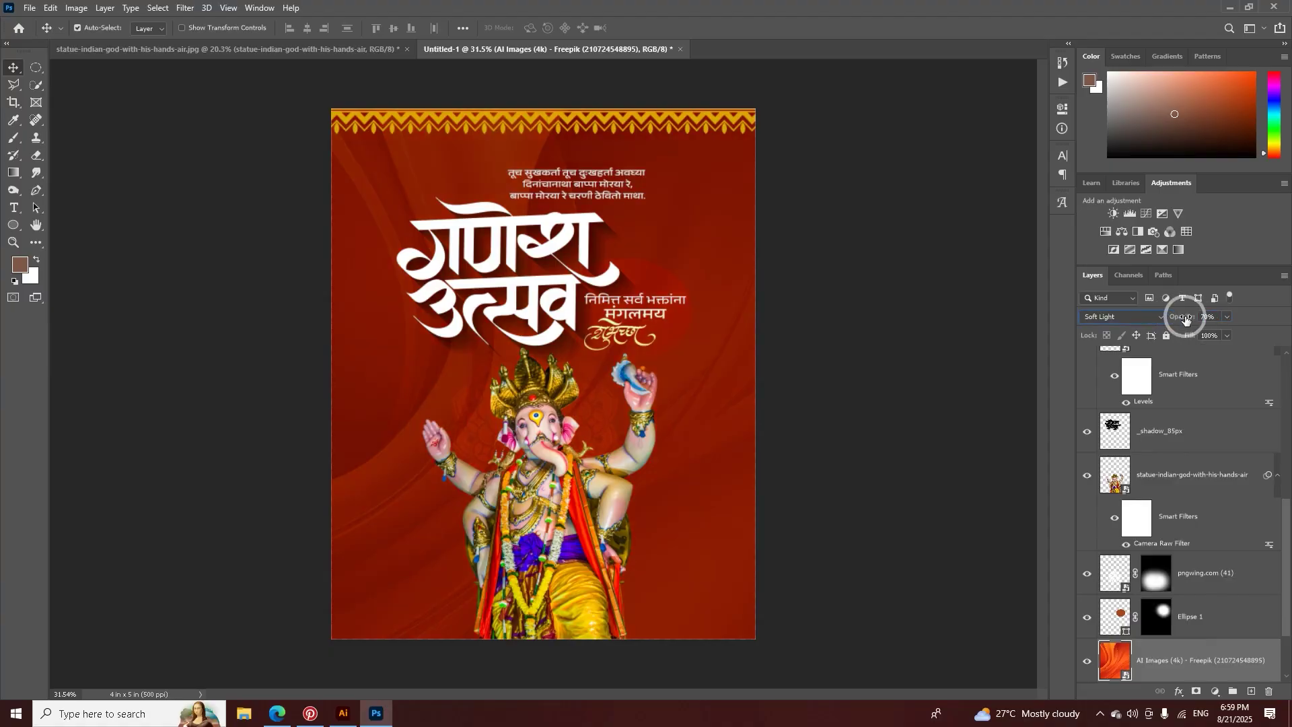
Step: Compare the poster with and without the title's shadow layer, and reduce the shadow's opacity to about 32%
{"action": "left_click", "coordinate": [601, 229]}
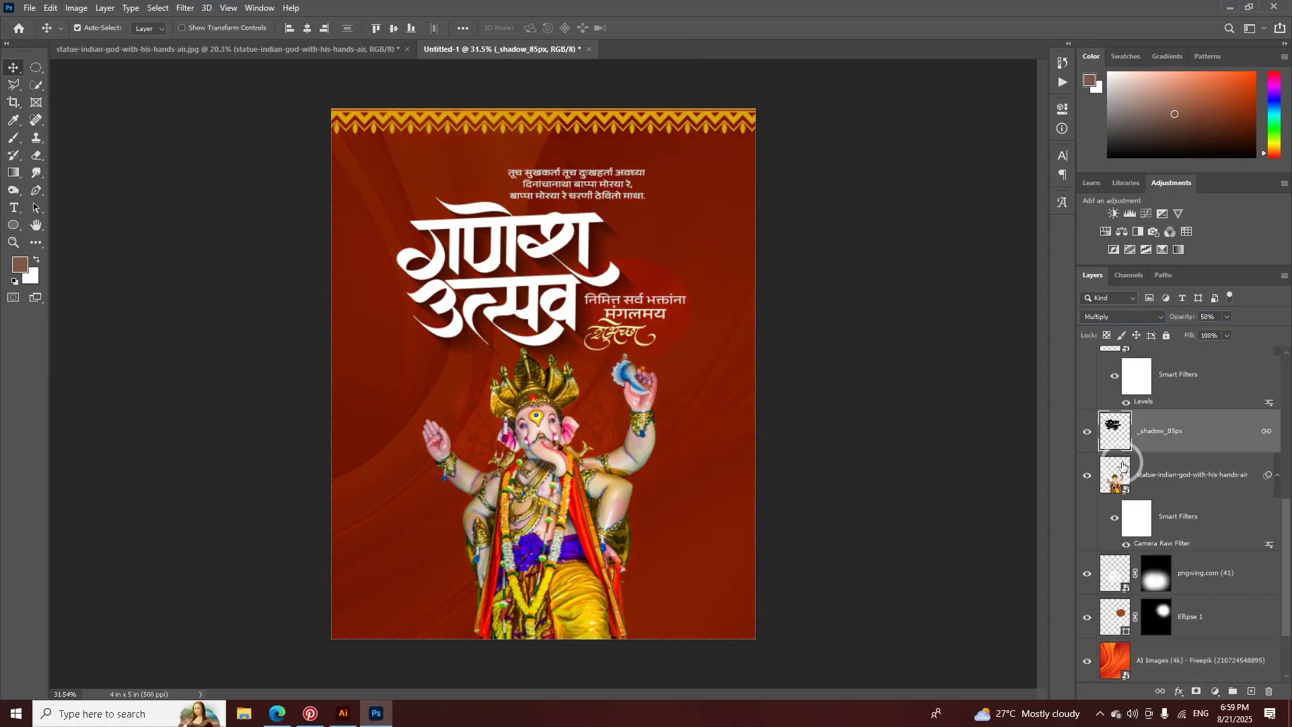
{"action": "left_click", "coordinate": [1088, 433]}
{"action": "left_click", "coordinate": [1088, 432]}
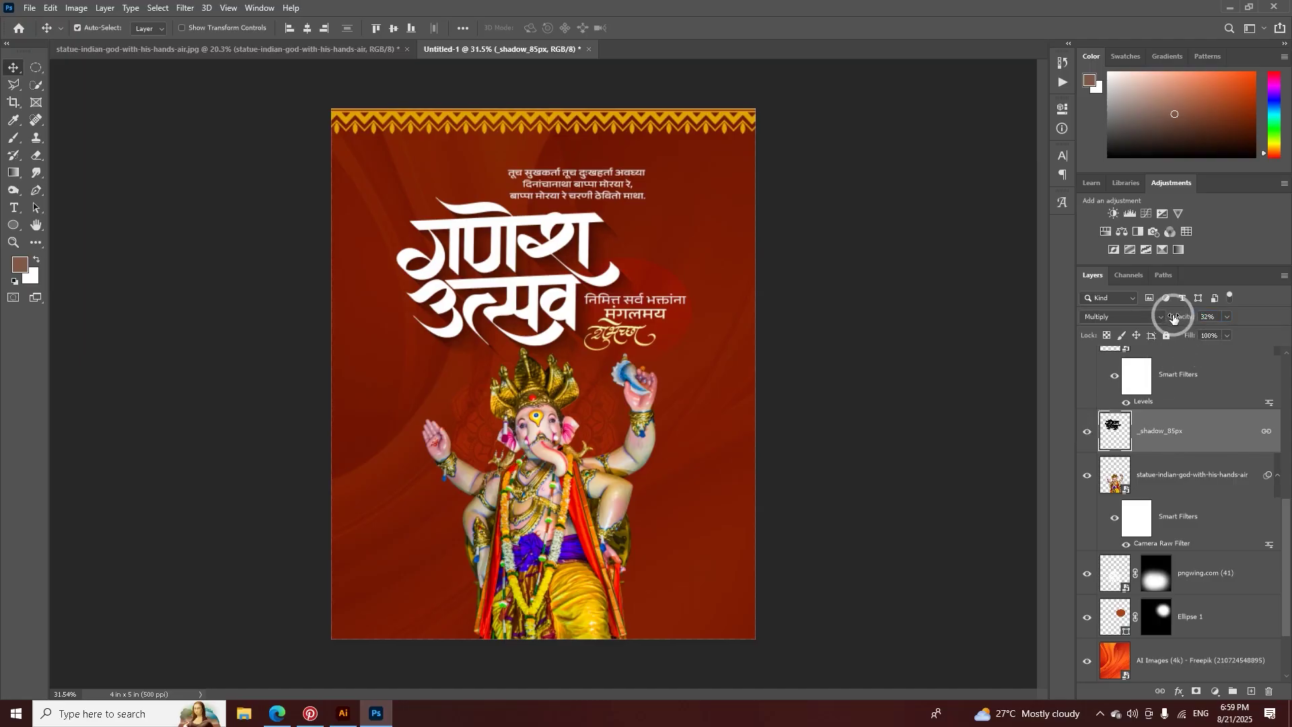
Step: Nudge the three-line verse above the गणेश उत्सव title slightly to the right
{"action": "left_click", "coordinate": [587, 229]}
{"action": "left_click", "coordinate": [601, 178]}
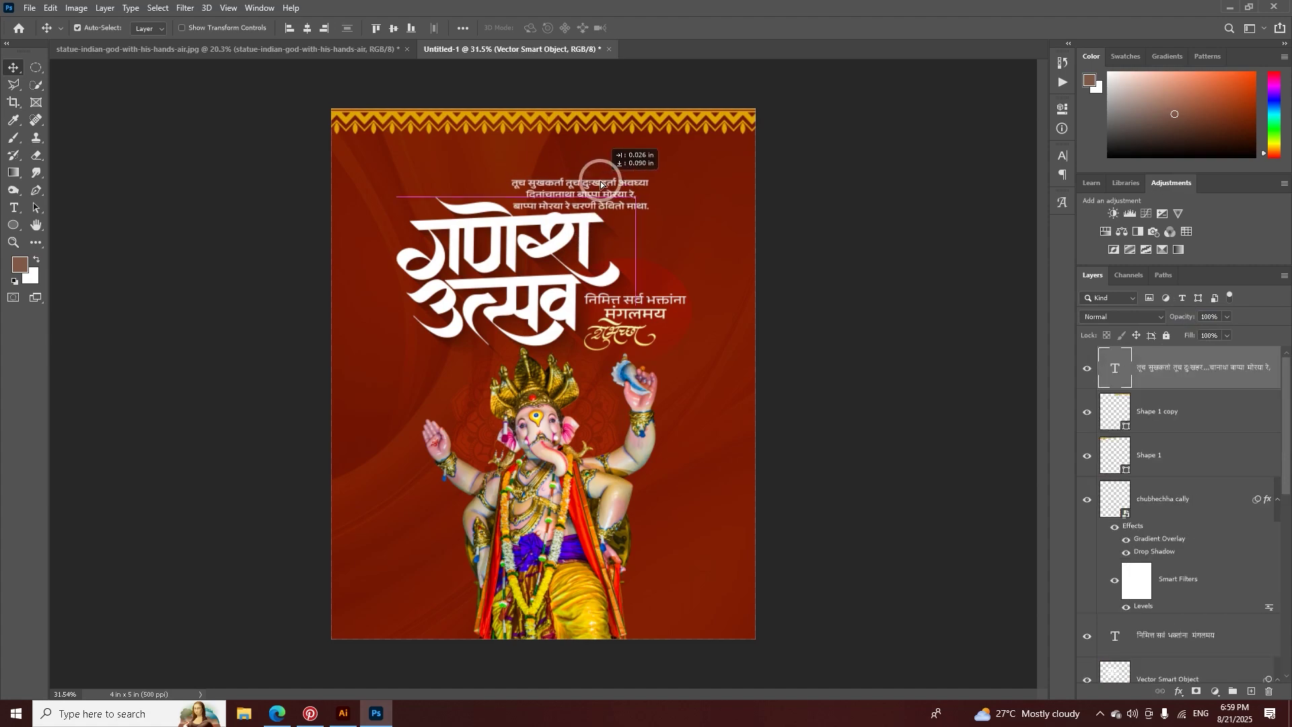
{"action": "left_click_drag", "start_coordinate": [599, 179], "coordinate": [599, 183]}
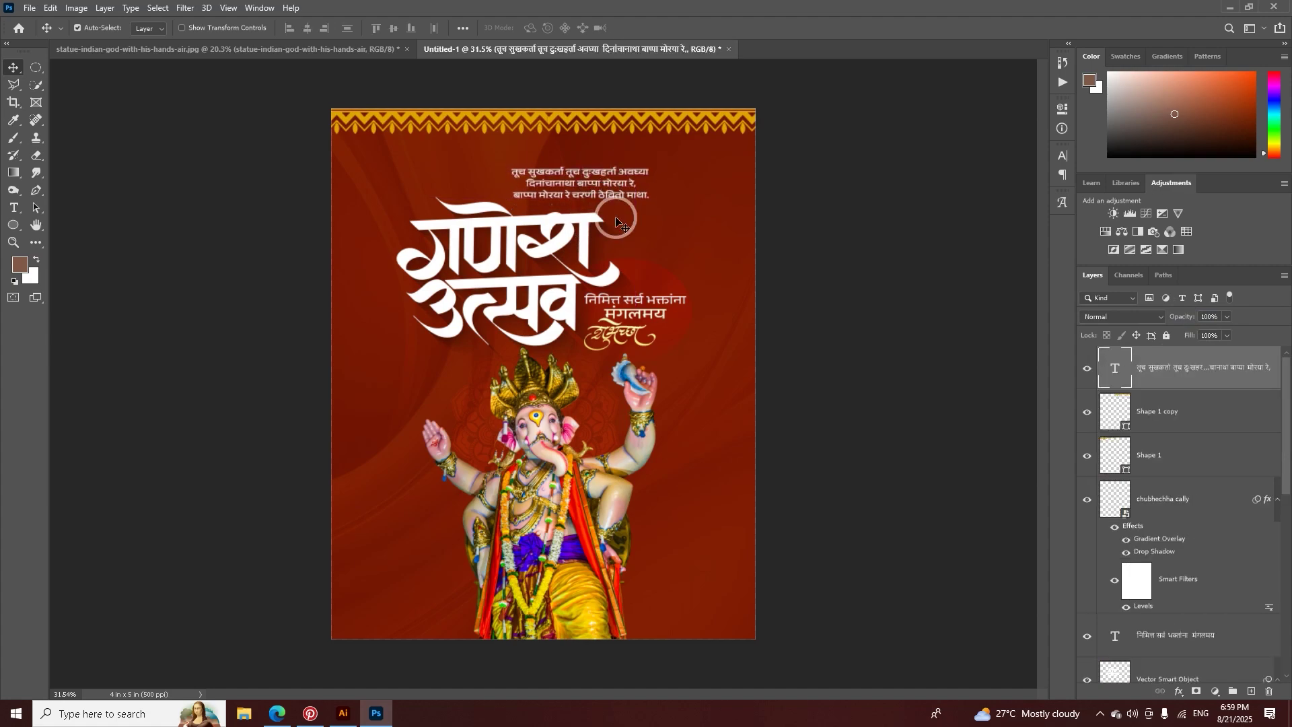
{"action": "left_click", "coordinate": [585, 224]}
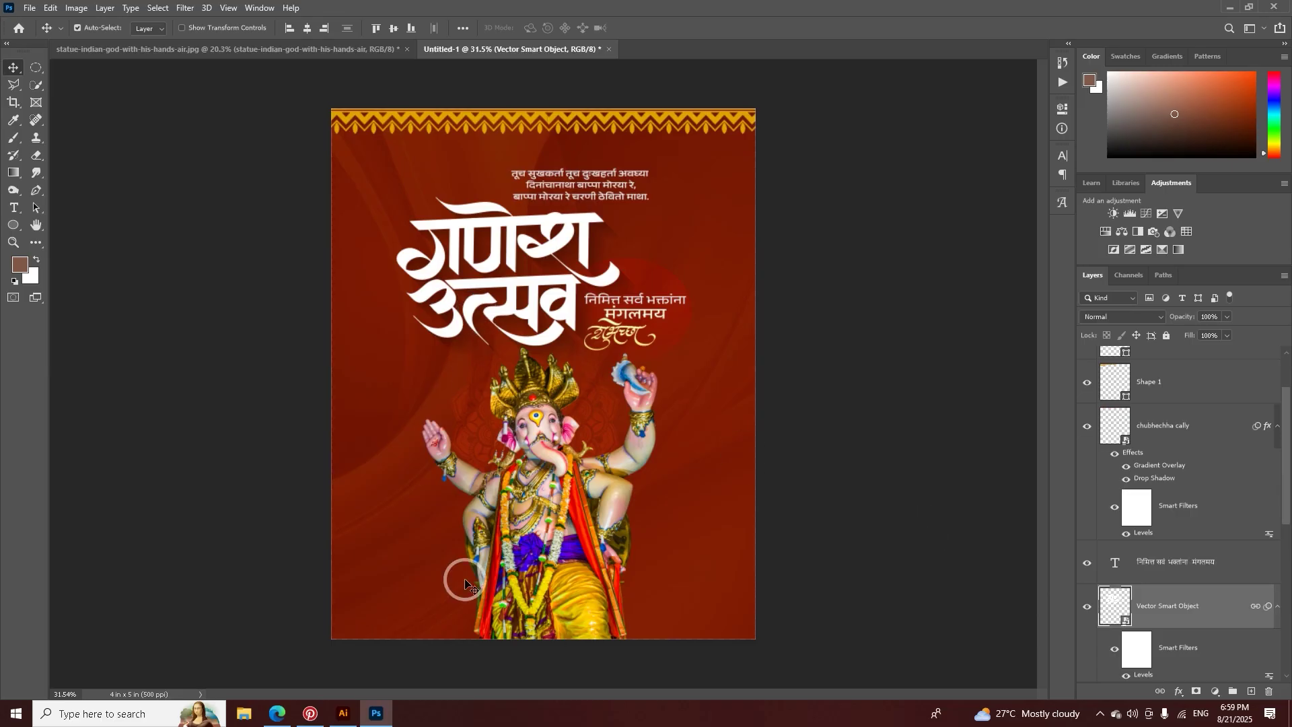
Step: Switch to Pinterest and download the golden-orange abstract background with smoky, flowing waves from the related pins
{"action": "left_click", "coordinate": [309, 713]}
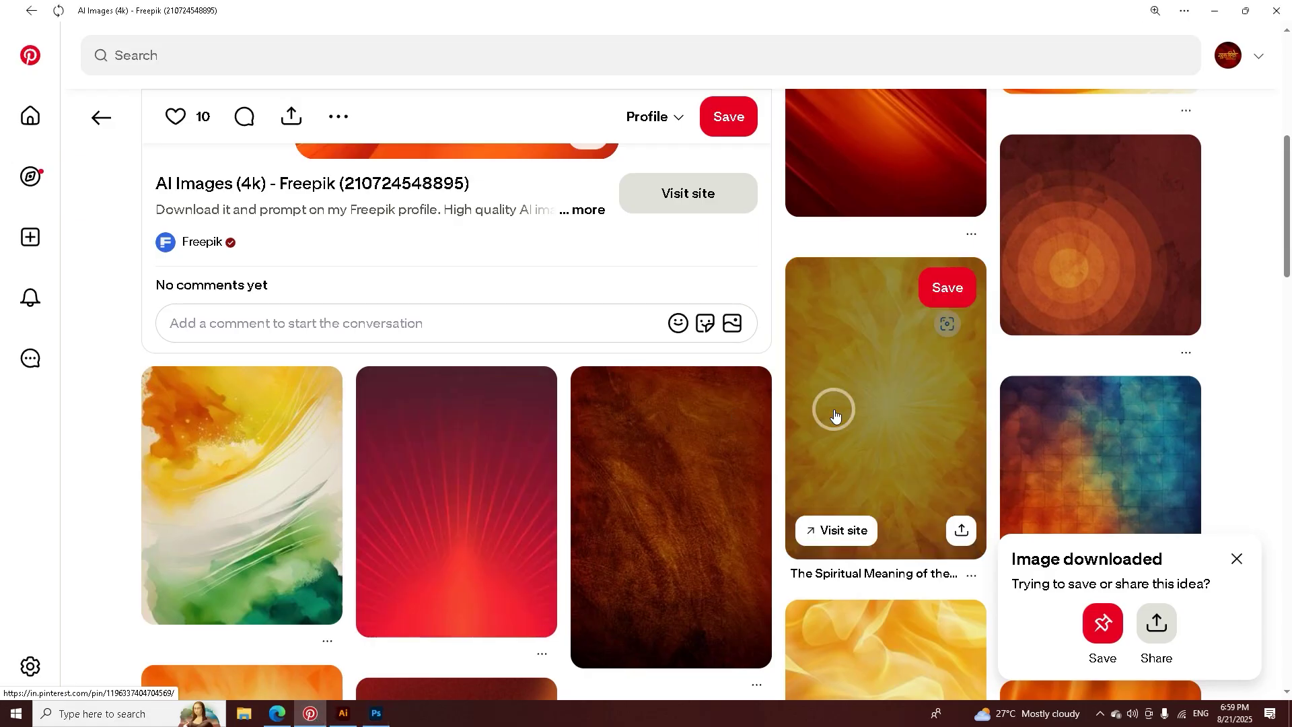
{"action": "left_click", "coordinate": [835, 413]}
{"action": "left_click", "coordinate": [101, 121]}
{"action": "scroll", "coordinate": [929, 457], "scroll_direction": "down", "scroll_amount": 5}
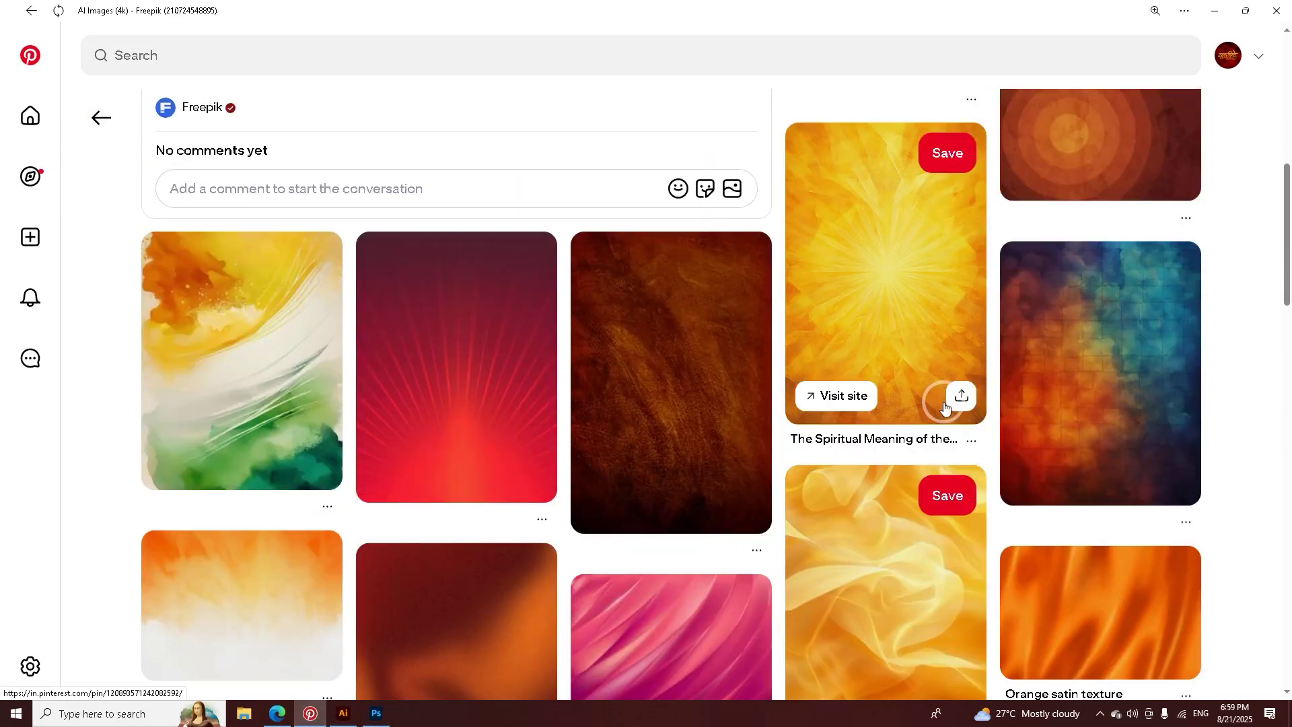
{"action": "scroll", "coordinate": [944, 406], "scroll_direction": "down", "scroll_amount": 1}
{"action": "left_click", "coordinate": [932, 508]}
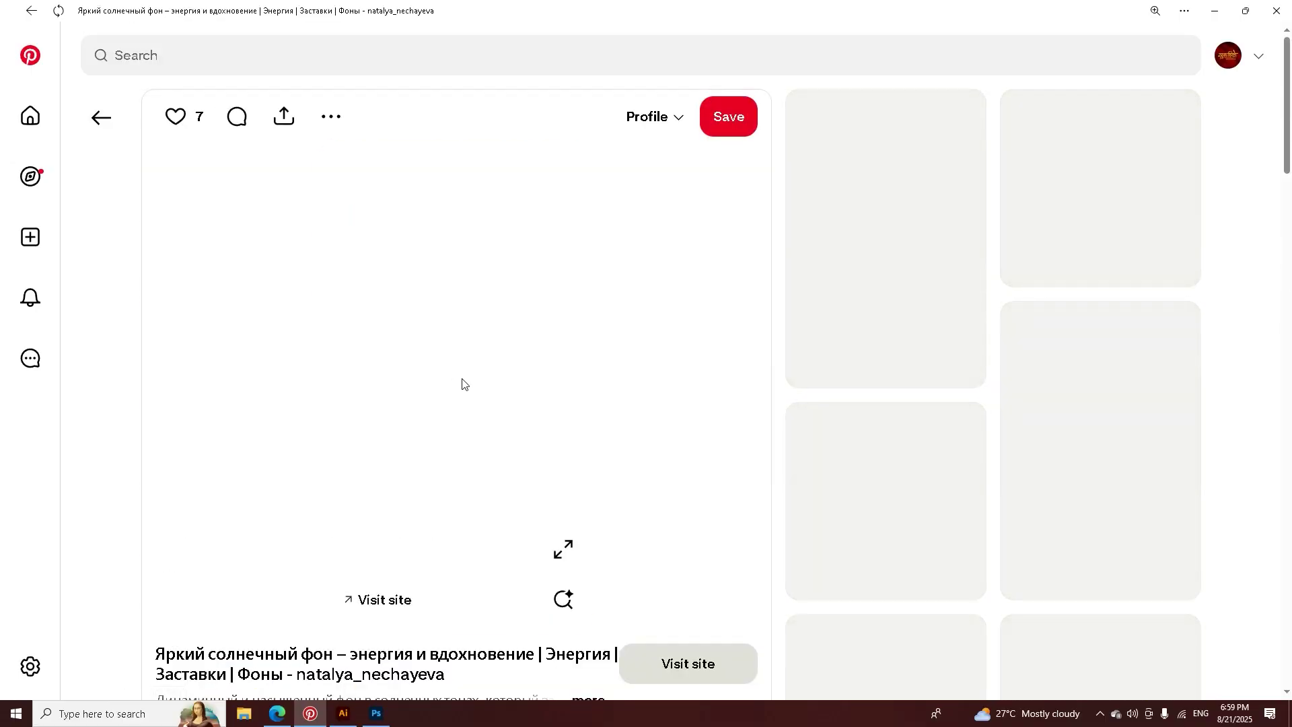
{"action": "left_click", "coordinate": [331, 116]}
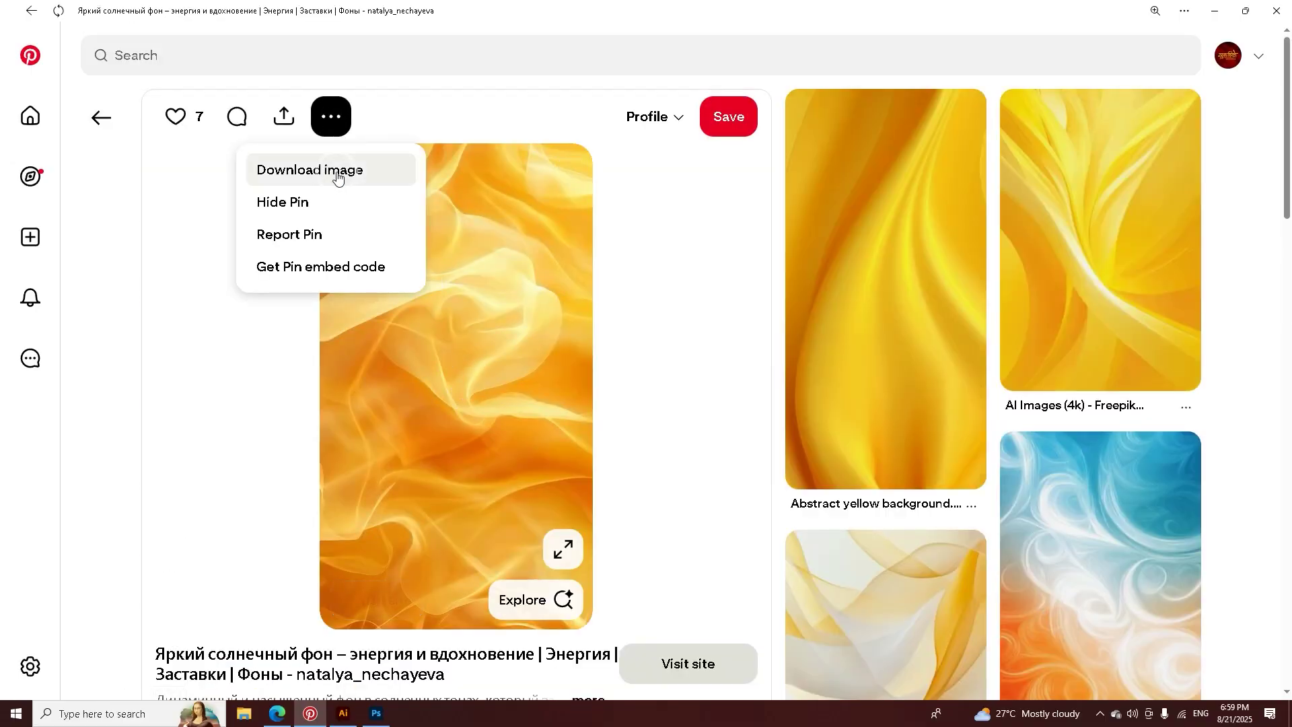
{"action": "left_click", "coordinate": [337, 177]}
{"action": "scroll", "coordinate": [503, 430], "scroll_direction": "down", "scroll_amount": 8}
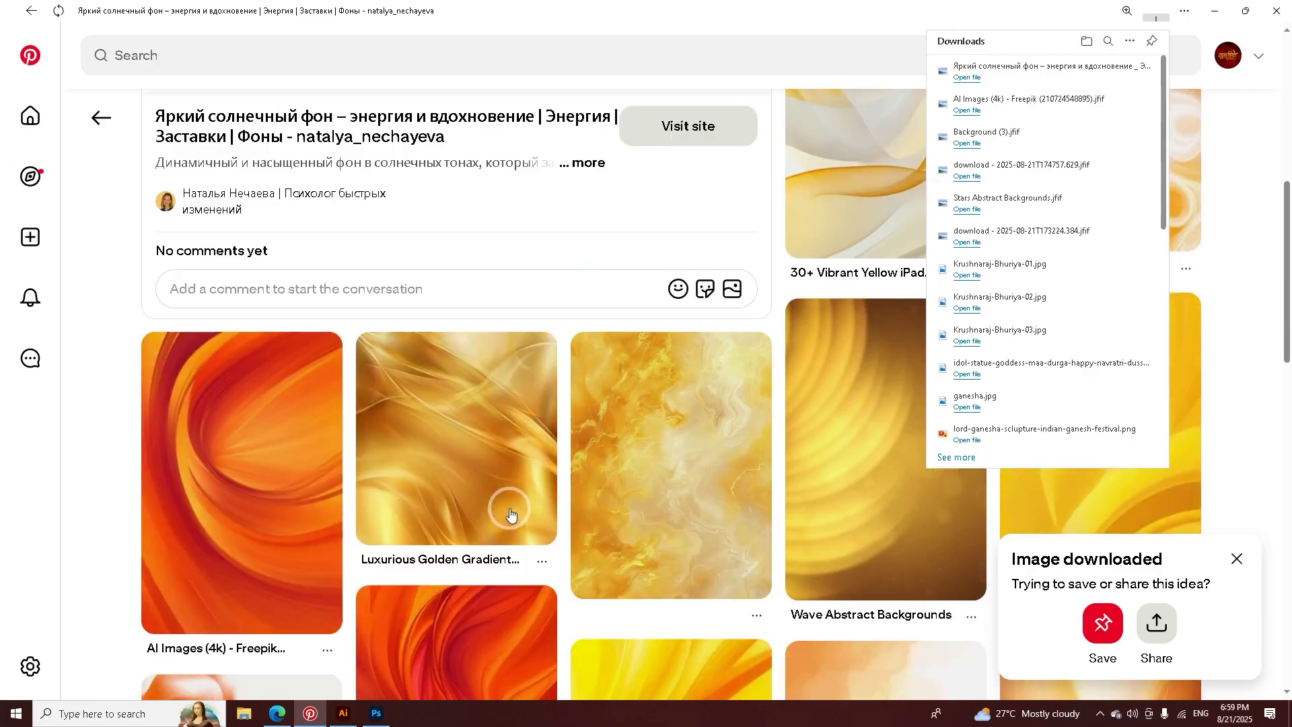
{"action": "scroll", "coordinate": [859, 407], "scroll_direction": "up", "scroll_amount": 3}
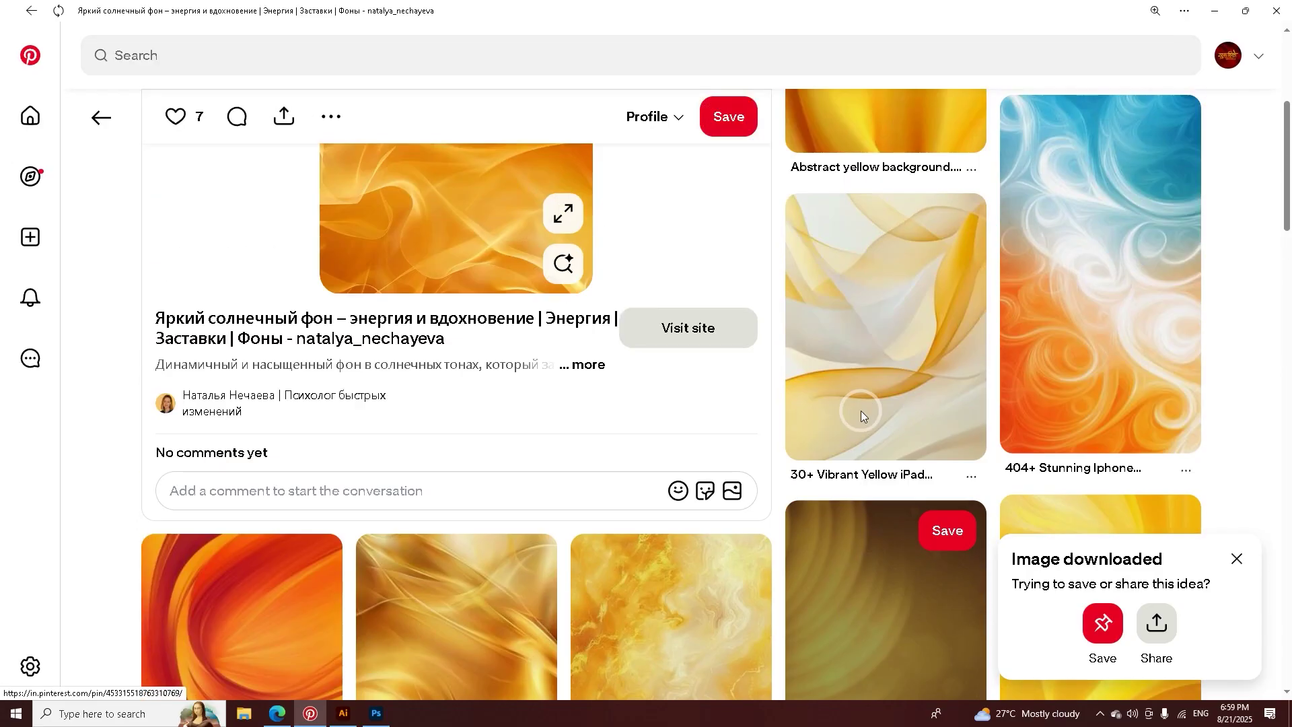
Step: Find and download the pale orange gradient background with flowing, glowing waves from the related pins
{"action": "scroll", "coordinate": [862, 411], "scroll_direction": "down", "scroll_amount": 7}
{"action": "scroll", "coordinate": [1096, 256], "scroll_direction": "down", "scroll_amount": 1}
{"action": "scroll", "coordinate": [499, 442], "scroll_direction": "down", "scroll_amount": 14}
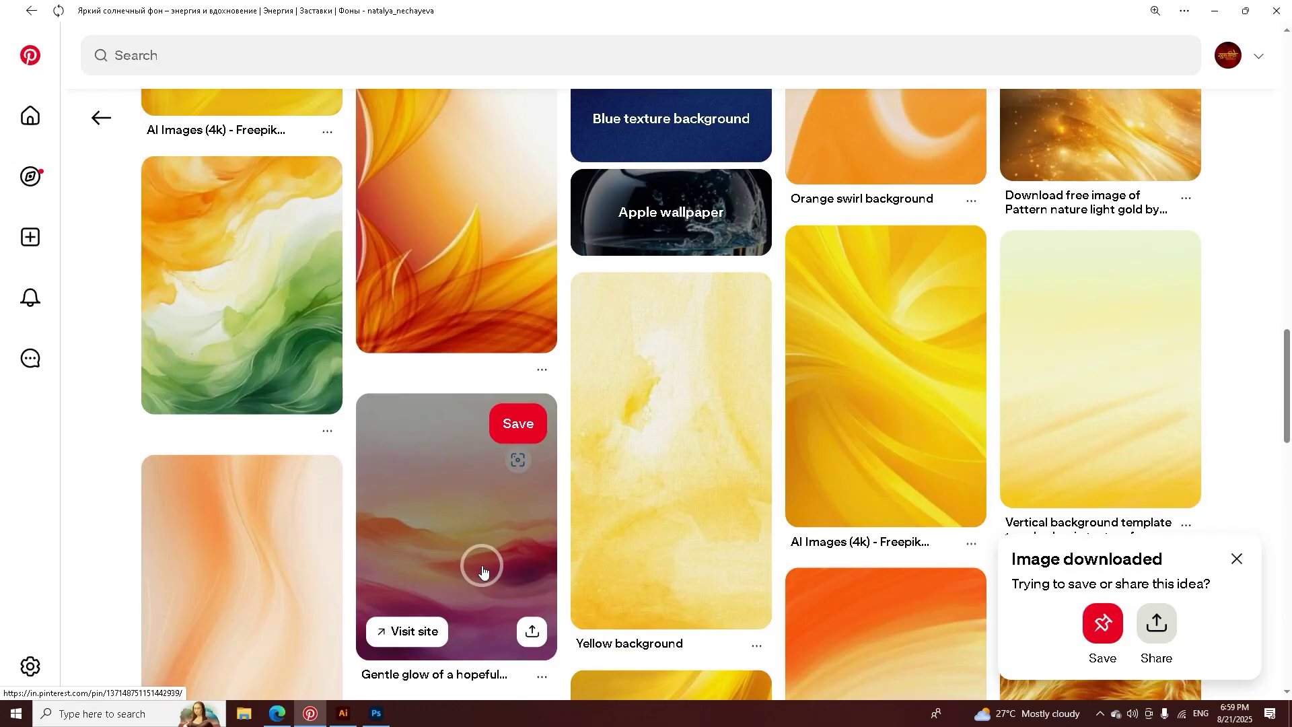
{"action": "scroll", "coordinate": [482, 571], "scroll_direction": "down", "scroll_amount": 6}
{"action": "left_click", "coordinate": [208, 202]}
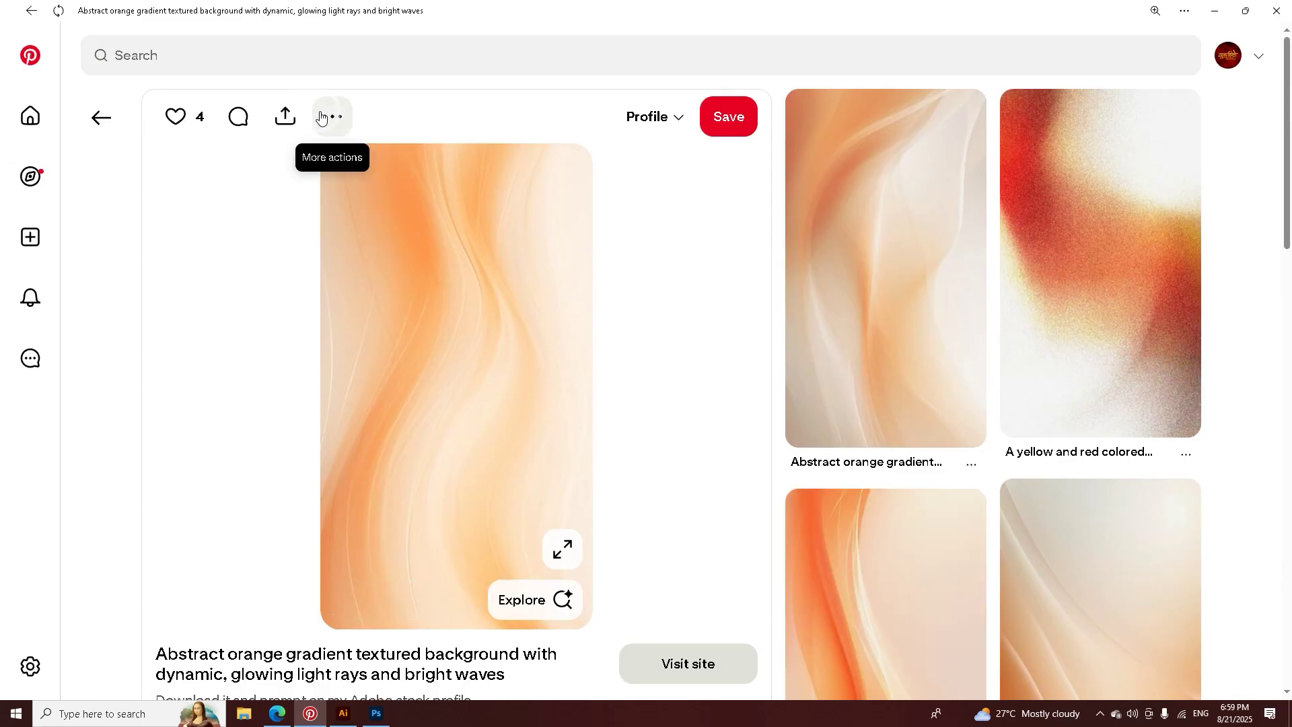
{"action": "left_click", "coordinate": [320, 116]}
{"action": "left_click", "coordinate": [331, 173]}
Step: Switch to Photoshop and place the downloaded pale orange wave image above the title layer of the poster
{"action": "scroll", "coordinate": [463, 442], "scroll_direction": "down", "scroll_amount": 9}
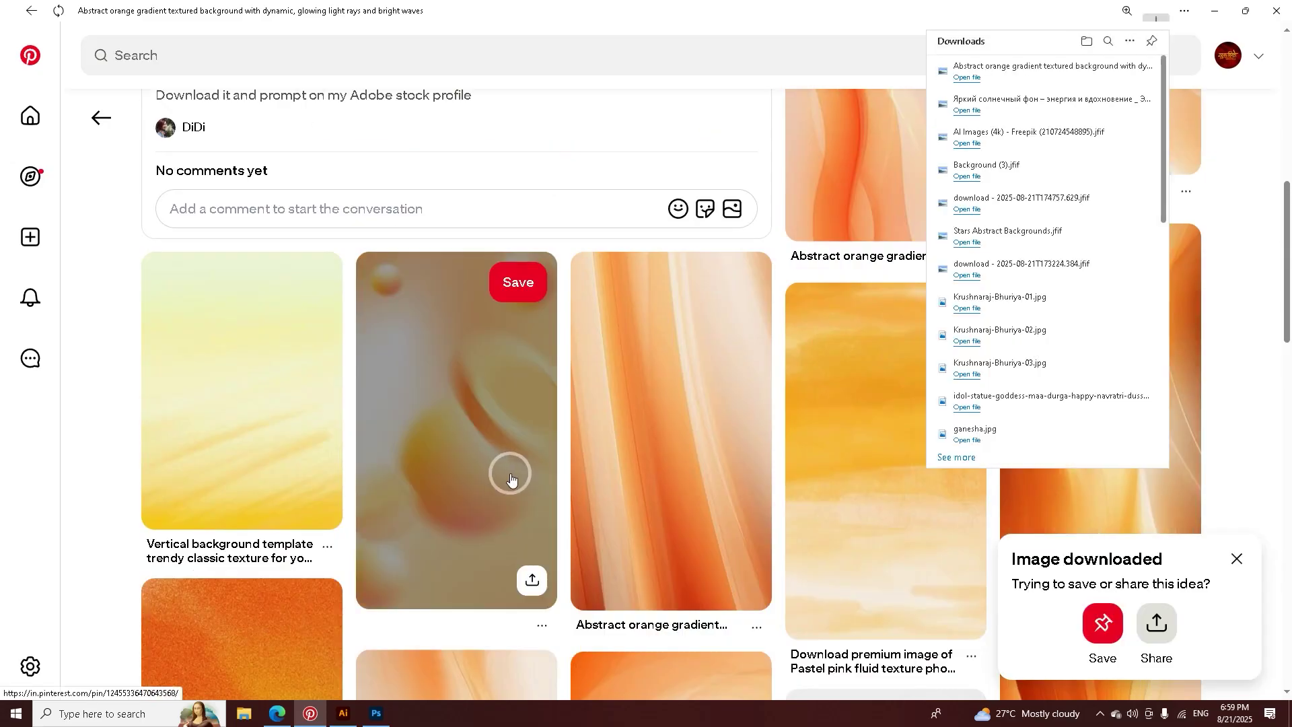
{"action": "scroll", "coordinate": [510, 478], "scroll_direction": "down", "scroll_amount": 6}
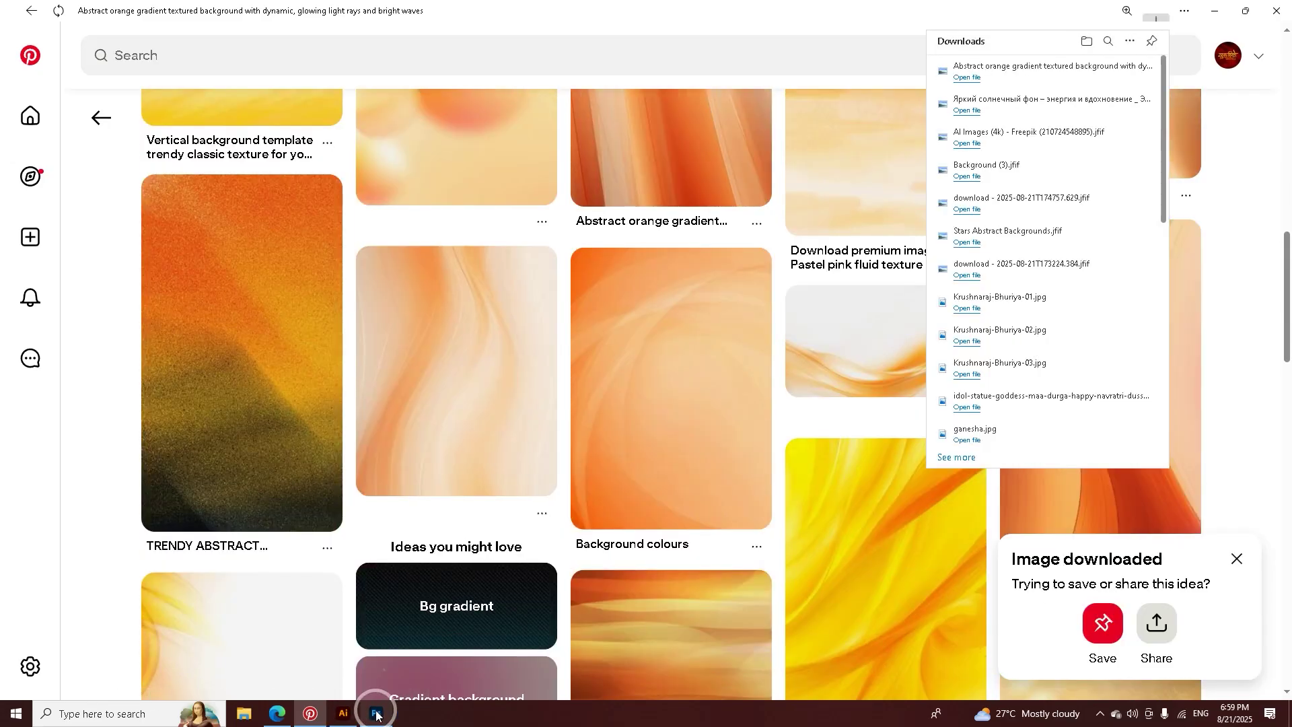
{"action": "left_click", "coordinate": [376, 715]}
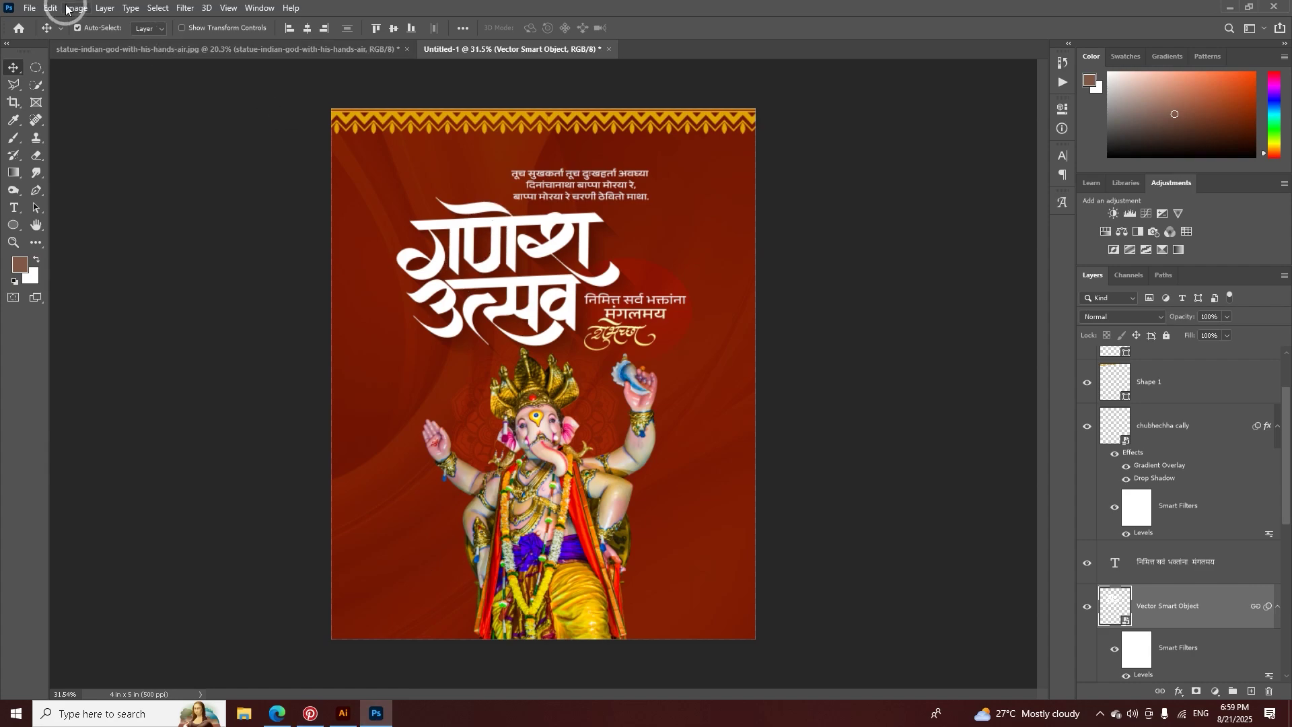
{"action": "left_click", "coordinate": [30, 8]}
{"action": "left_click", "coordinate": [128, 278]}
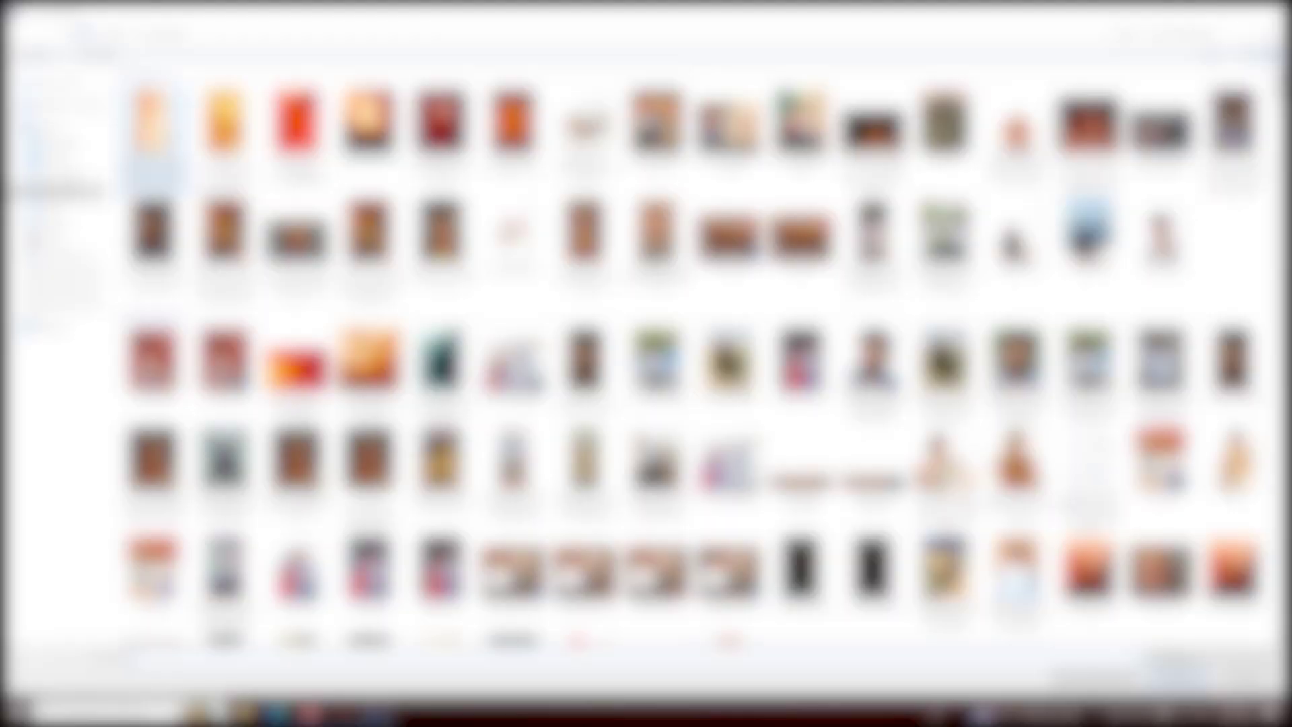
{"action": "double_click", "coordinate": [154, 141]}
{"action": "left_click", "coordinate": [644, 28]}
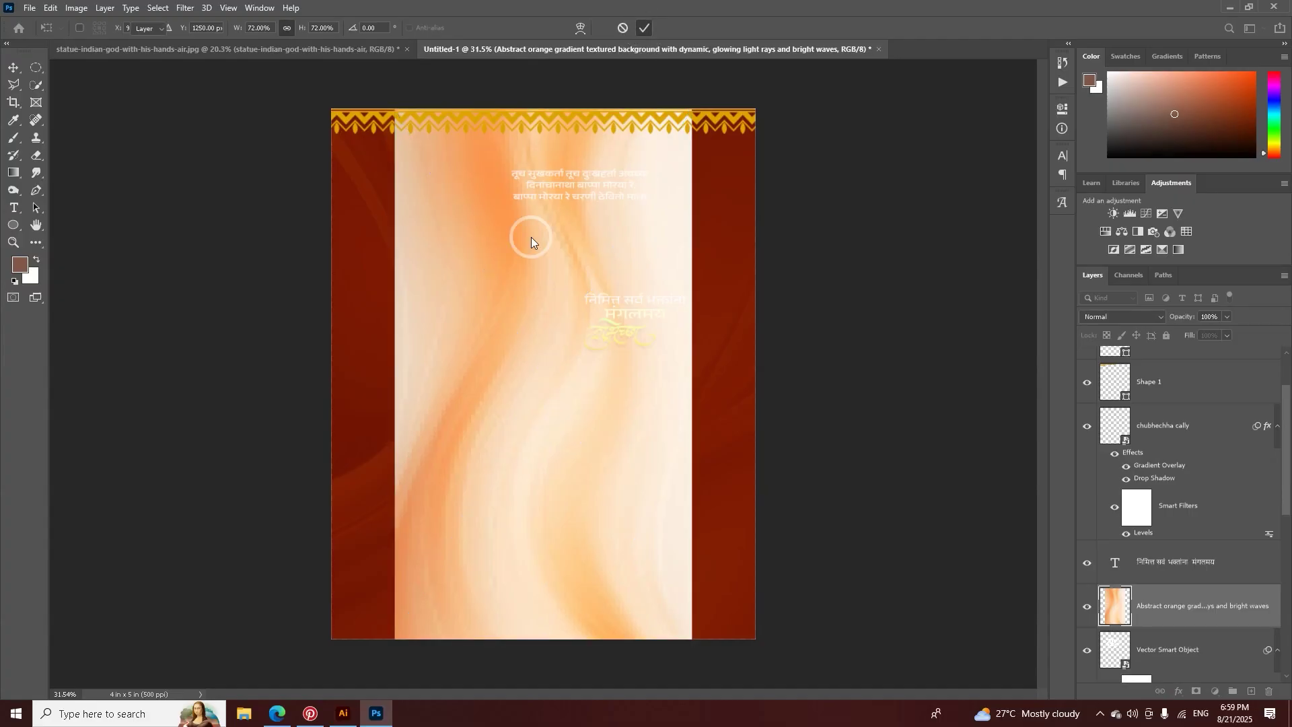
Step: Clip the pale orange wave image to the गणेश उत्सव title and transform it to fit over the lettering
{"action": "left_click", "coordinate": [1117, 624], "text": "alt"}
{"action": "key", "text": "ctrl+t"}
{"action": "left_click_drag", "start_coordinate": [721, 360], "coordinate": [561, 270]}
{"action": "left_click", "coordinate": [645, 28]}
{"action": "key", "text": "z"}
{"action": "left_click", "coordinate": [588, 256]}
{"action": "left_click", "coordinate": [587, 255], "text": "alt"}
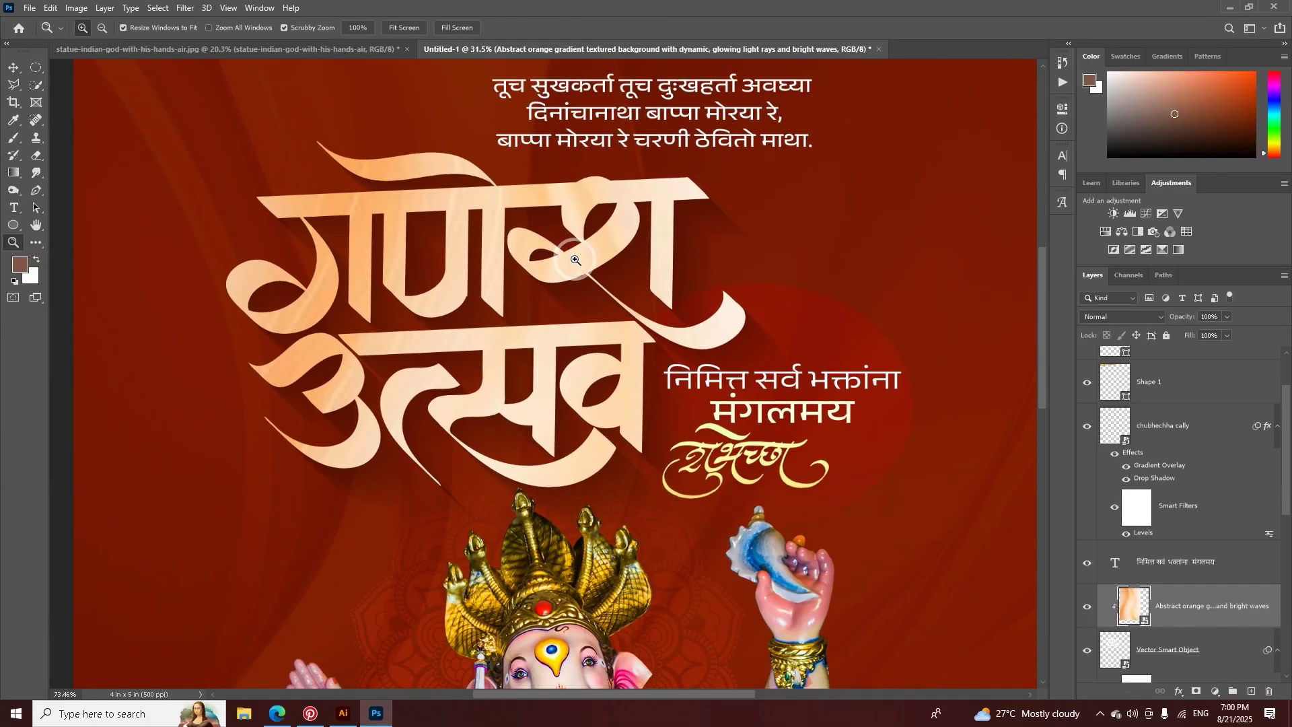
Step: Add an Outer Bevel to the title layer with a depth of 53% and a size of 21 px
{"action": "key", "text": "v"}
{"action": "right_click", "coordinate": [1150, 658]}
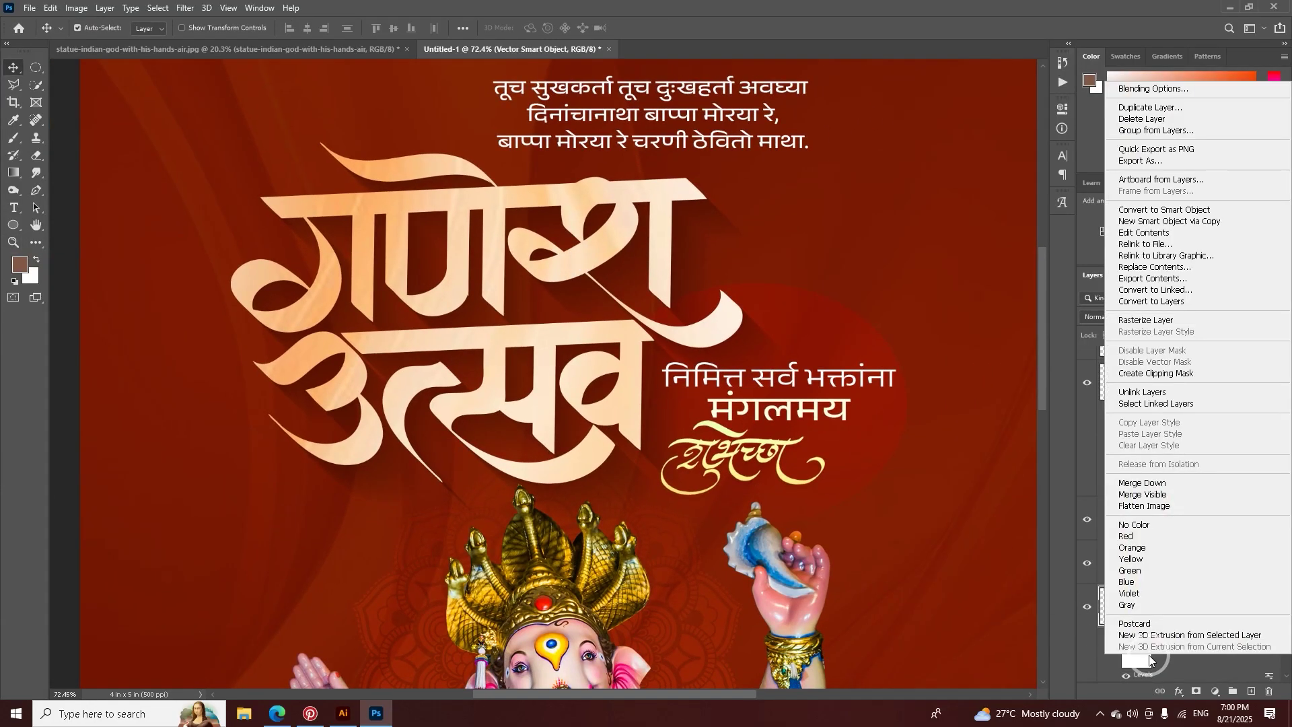
{"action": "left_click", "coordinate": [1130, 91]}
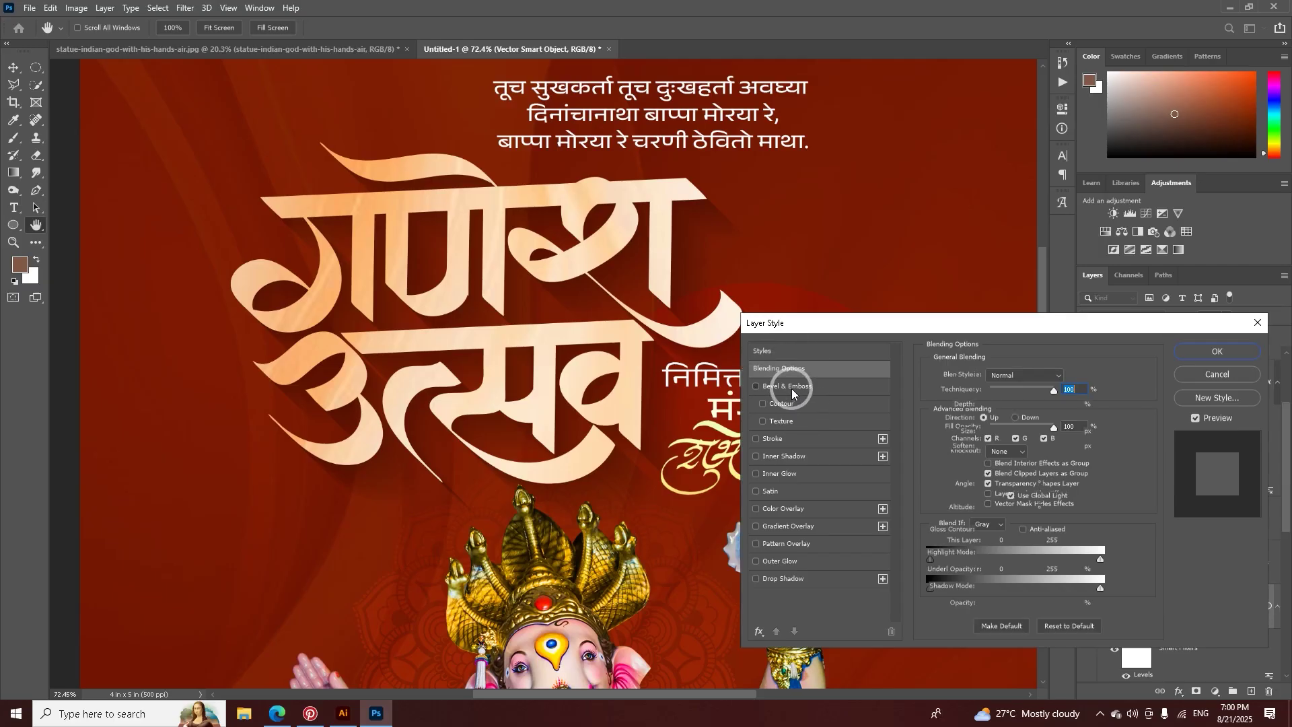
{"action": "left_click", "coordinate": [791, 388]}
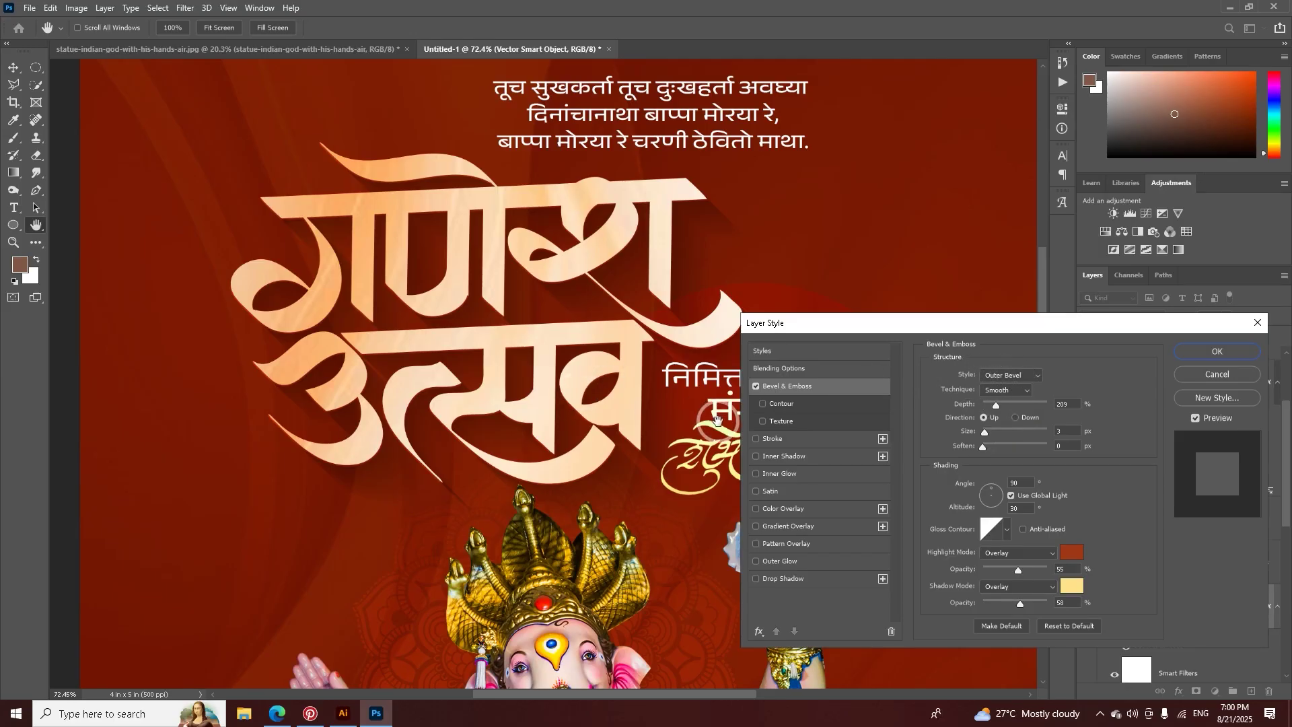
{"action": "mouse_move", "coordinate": [987, 431]}
{"action": "left_mouse_down"}
{"action": "mouse_move", "coordinate": [1009, 434]}
{"action": "mouse_move", "coordinate": [989, 441]}
{"action": "mouse_move", "coordinate": [982, 411]}
{"action": "left_mouse_up"}
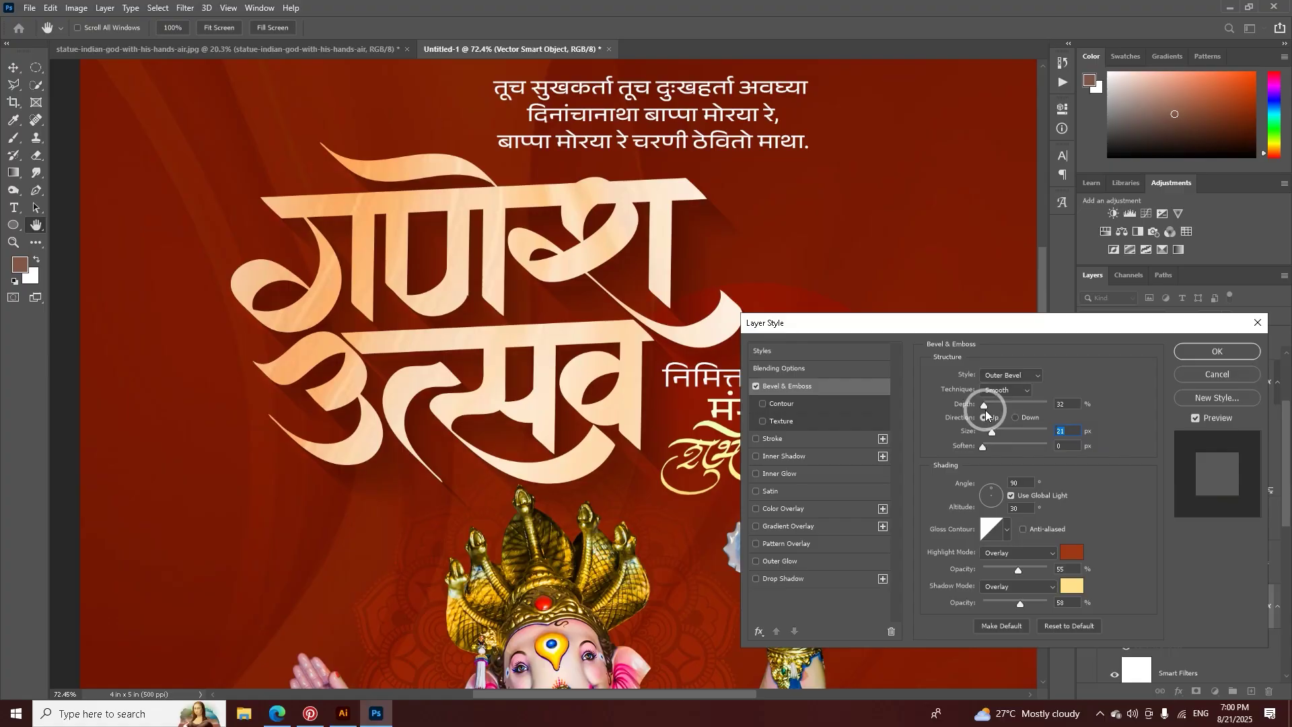
{"action": "key", "text": "shift+Tab"}
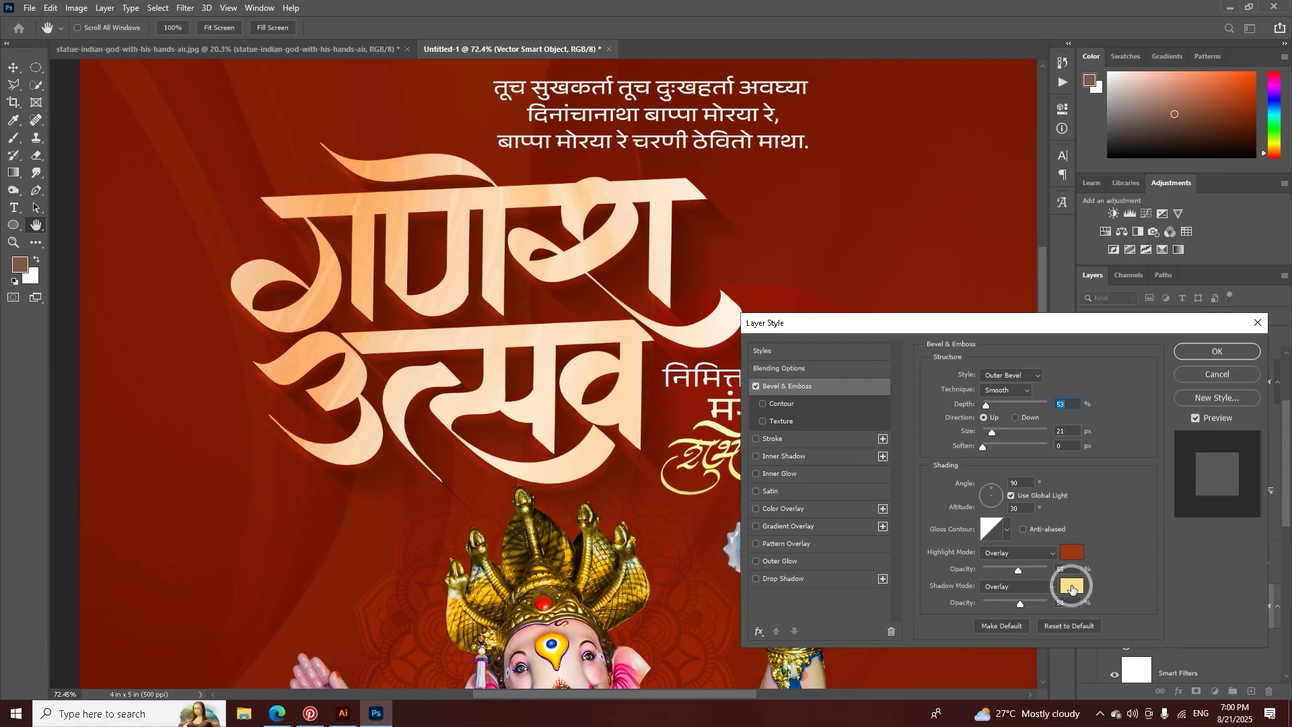
Step: Add a white Linear Dodge inner shadow to the title with a distance of 4 px and a size of 3 px
{"action": "left_click", "coordinate": [801, 457]}
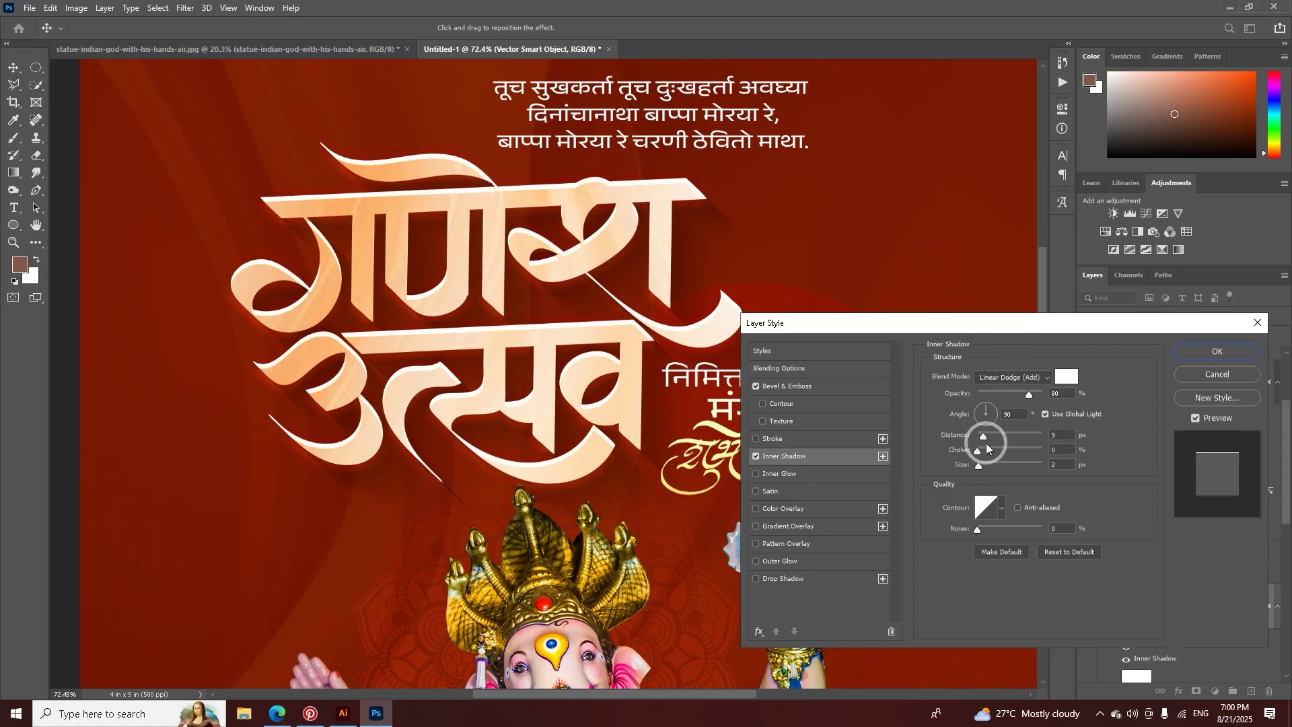
{"action": "left_click_drag", "start_coordinate": [983, 438], "coordinate": [983, 440]}
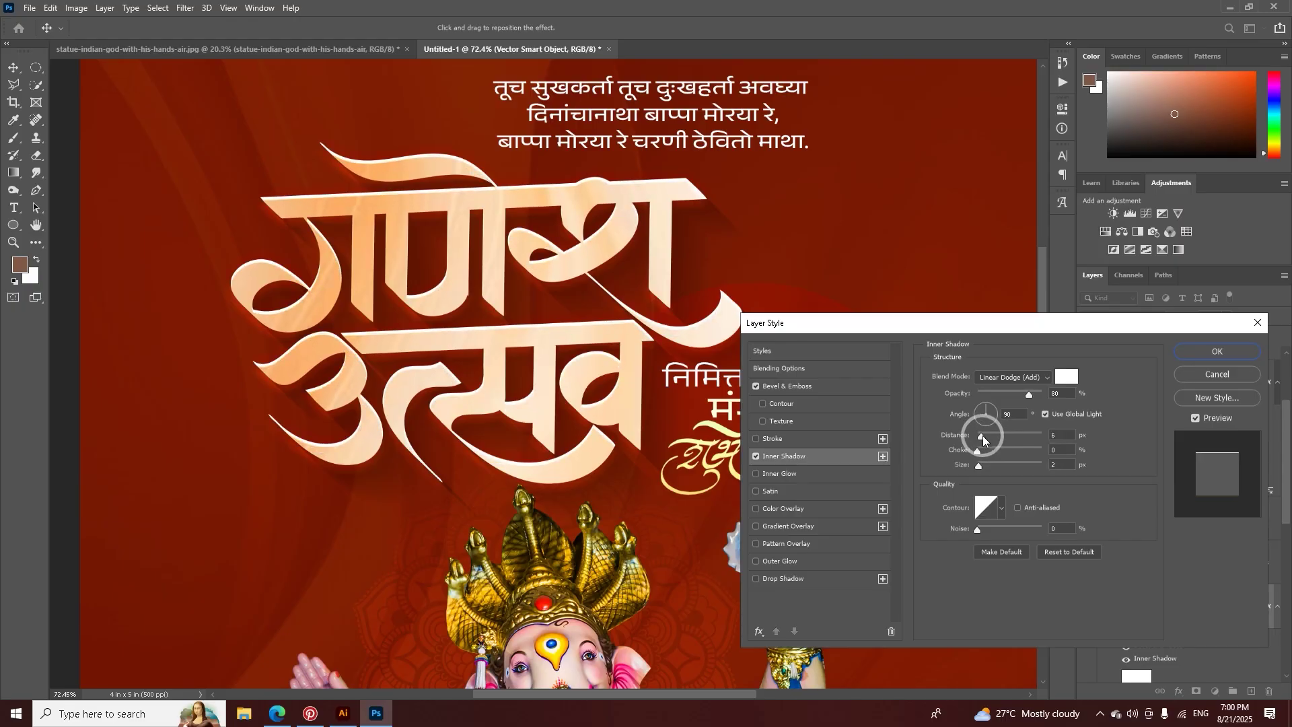
{"action": "mouse_move", "coordinate": [982, 436]}
{"action": "left_mouse_down"}
{"action": "mouse_move", "coordinate": [981, 471]}
{"action": "mouse_move", "coordinate": [982, 444]}
{"action": "left_mouse_up"}
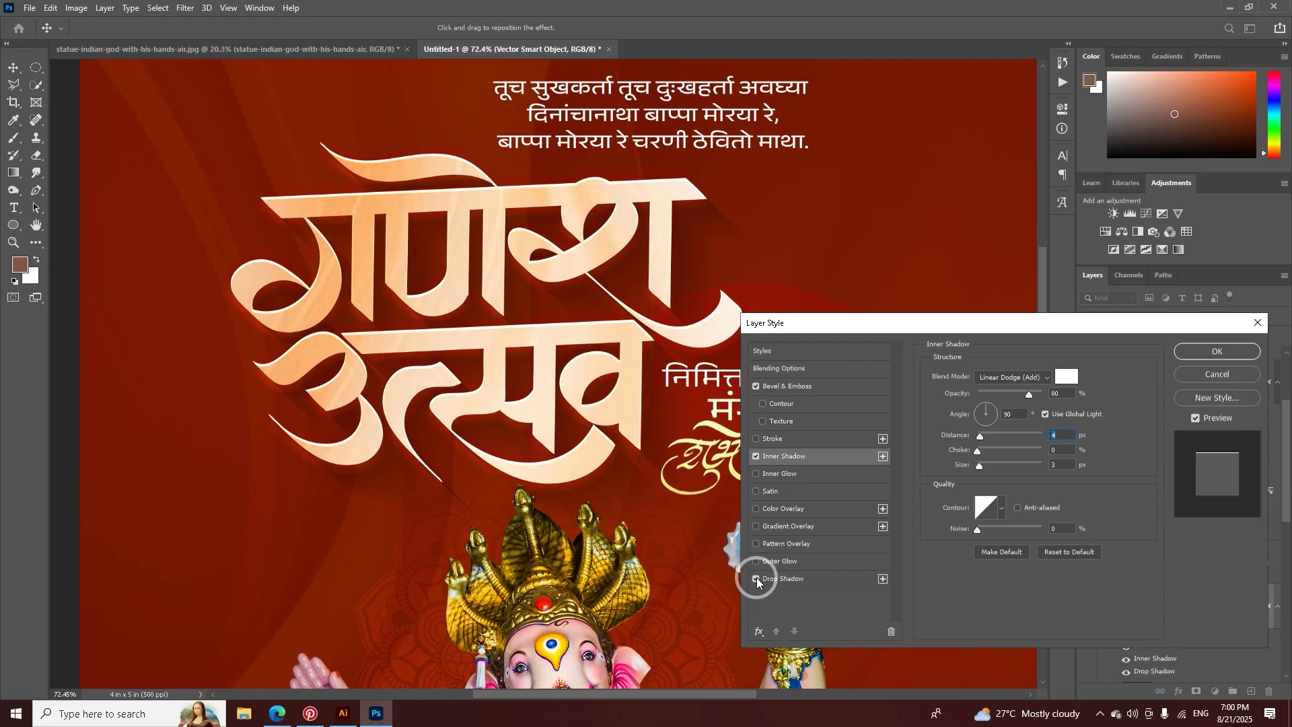
Step: Try black (000000) as the title's inner shadow colour with a larger distance
{"action": "left_click", "coordinate": [756, 579]}
{"action": "left_click", "coordinate": [1067, 377]}
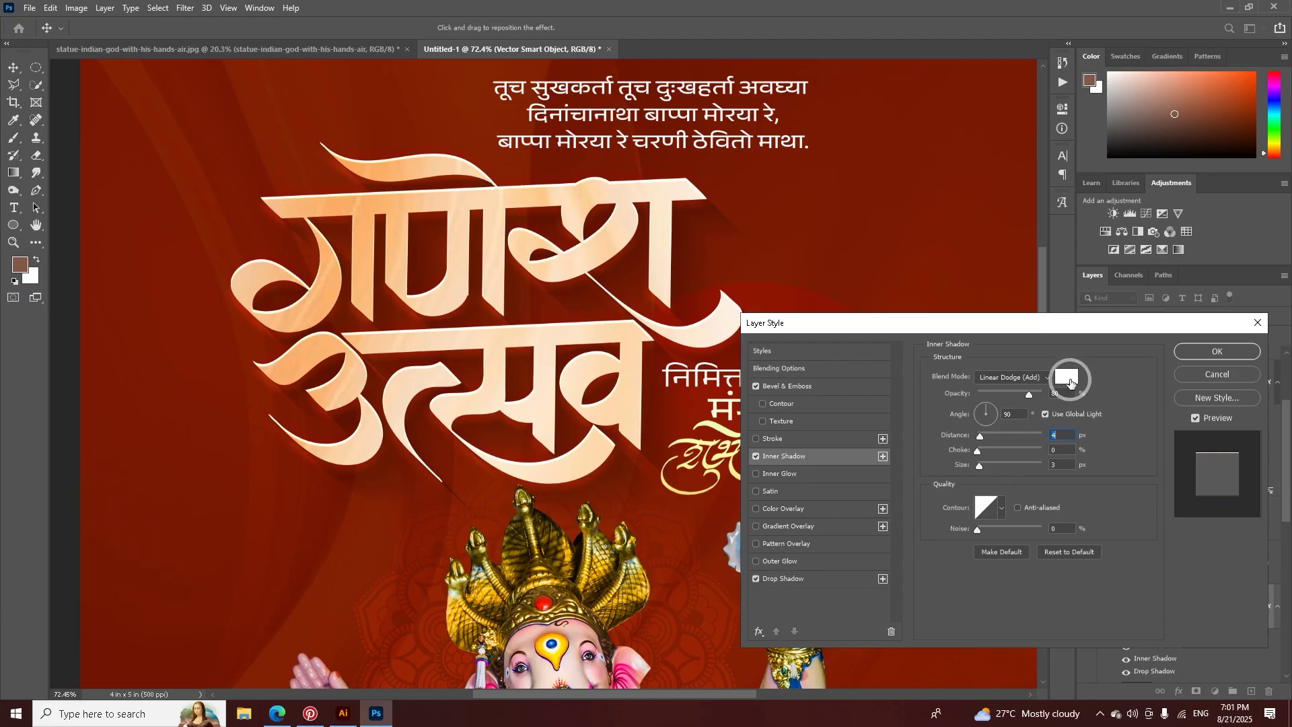
{"action": "type", "text": "000000"}
{"action": "left_click", "coordinate": [1188, 459]}
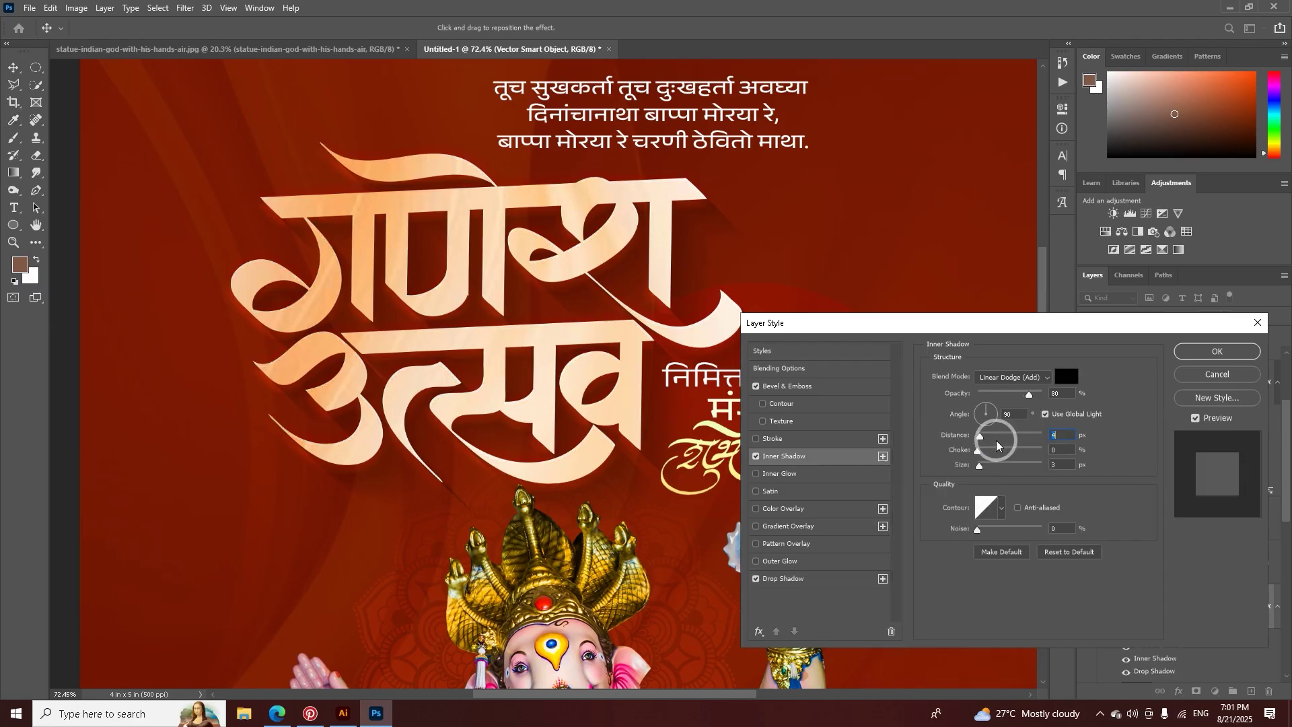
{"action": "mouse_move", "coordinate": [982, 440]}
{"action": "left_mouse_down"}
{"action": "mouse_move", "coordinate": [1013, 438]}
{"action": "mouse_move", "coordinate": [988, 447]}
{"action": "left_mouse_up"}
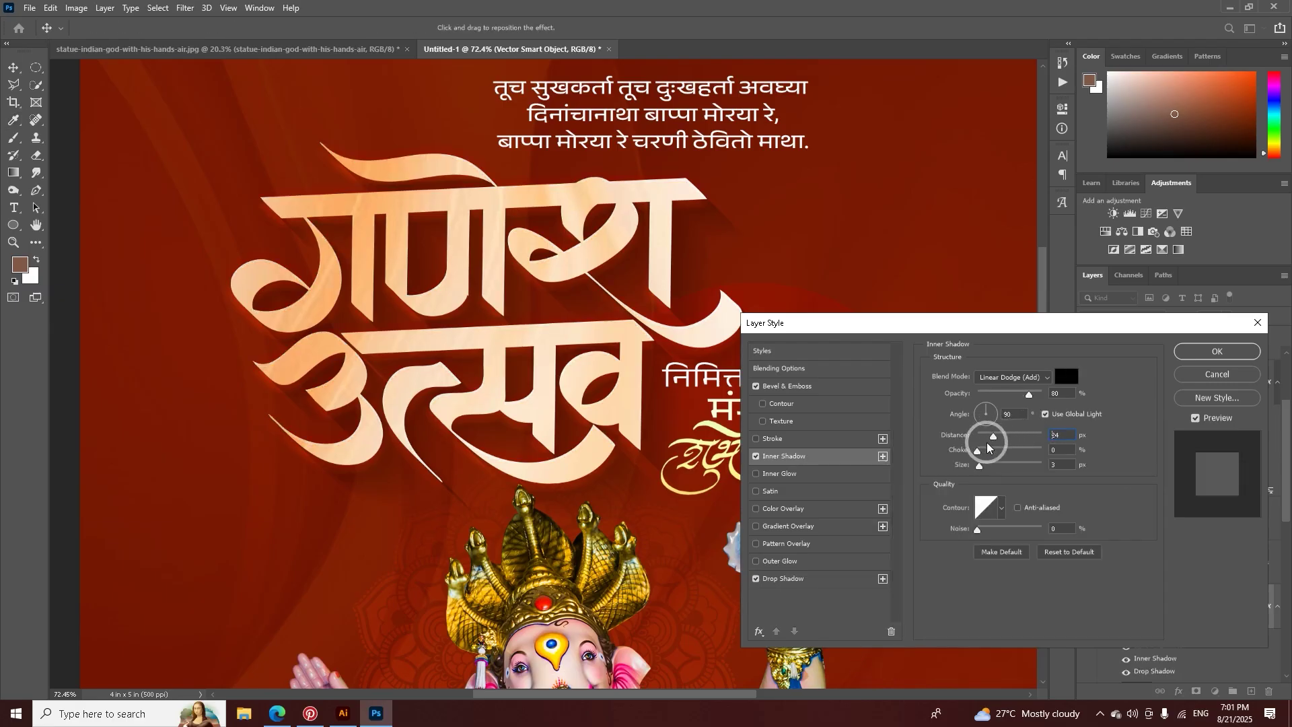
Step: Turn off the title's drop shadow, apply the layer styles and compare the poster with and without the title
{"action": "left_click", "coordinate": [750, 583]}
{"action": "left_click", "coordinate": [755, 580]}
{"action": "left_click", "coordinate": [1198, 353]}
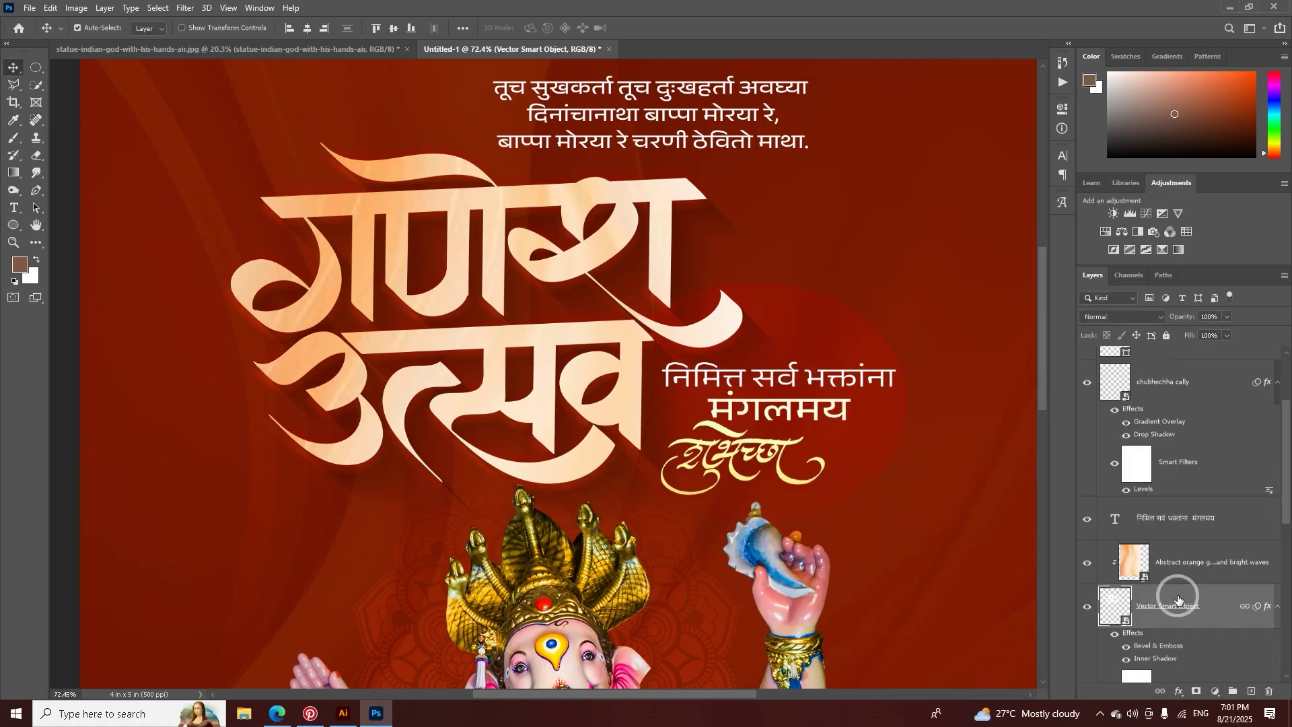
{"action": "left_click", "coordinate": [1087, 607]}
{"action": "left_click", "coordinate": [1087, 607]}
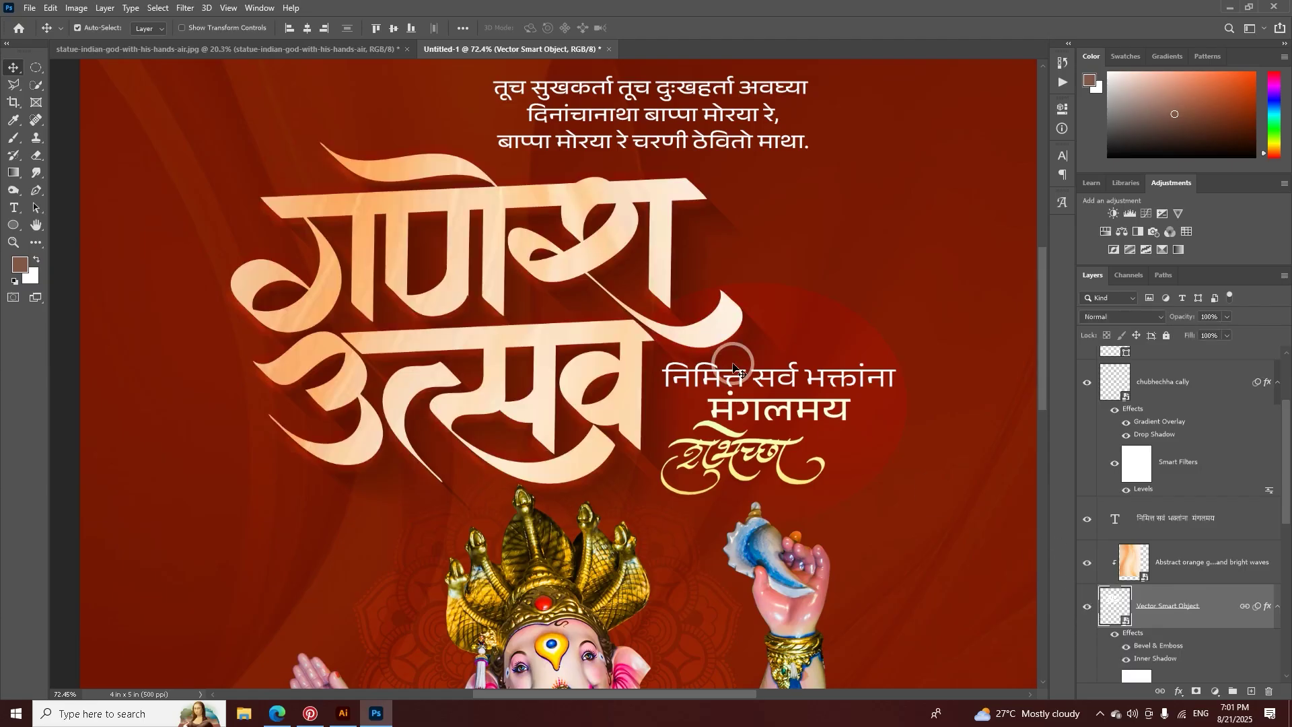
{"action": "scroll", "coordinate": [734, 367], "scroll_direction": "down", "scroll_amount": 2}
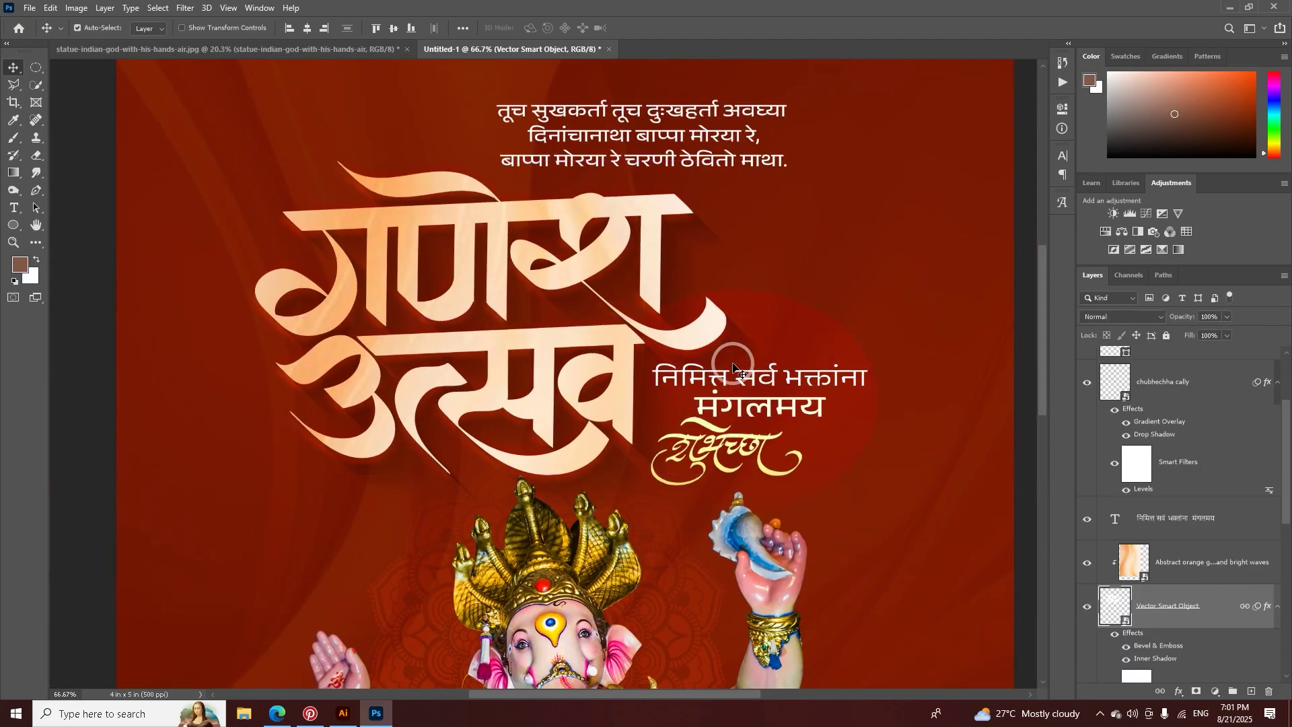
Step: Set the title's inner shadow colour to white (ffffff) and reduce the shadow's distance
{"action": "double_click", "coordinate": [1156, 647]}
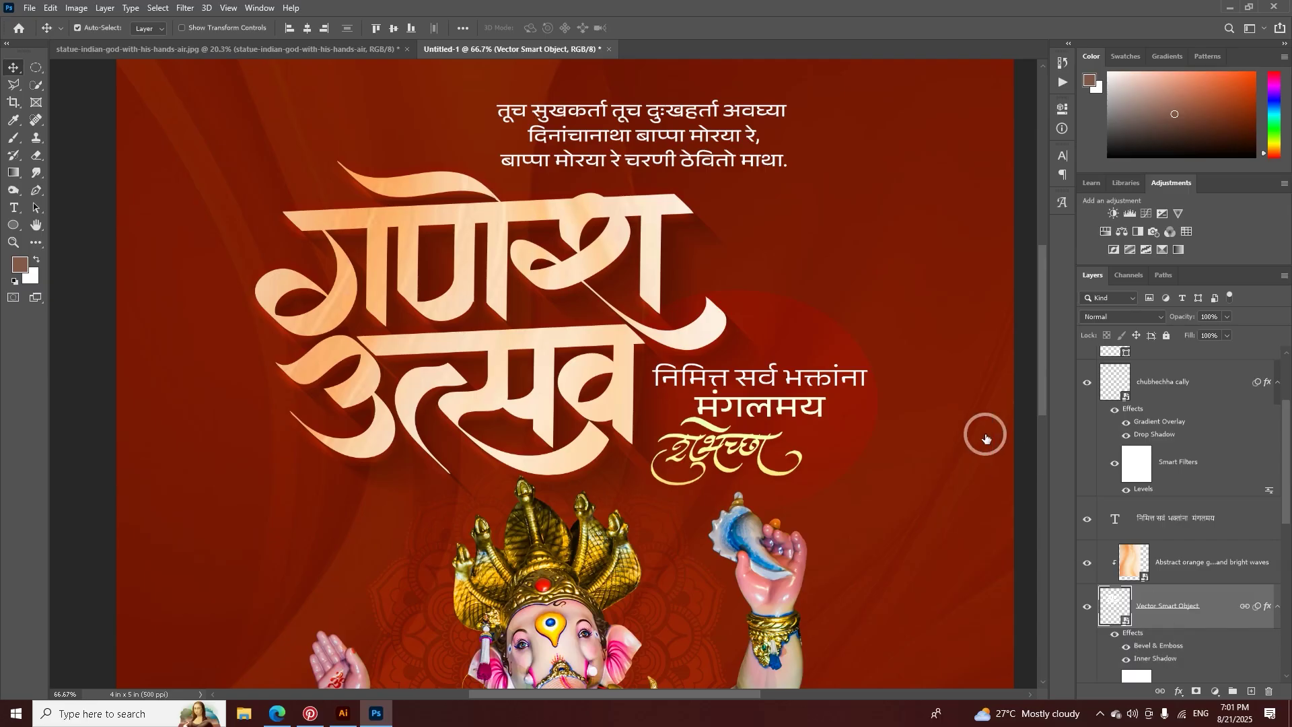
{"action": "left_click", "coordinate": [788, 461]}
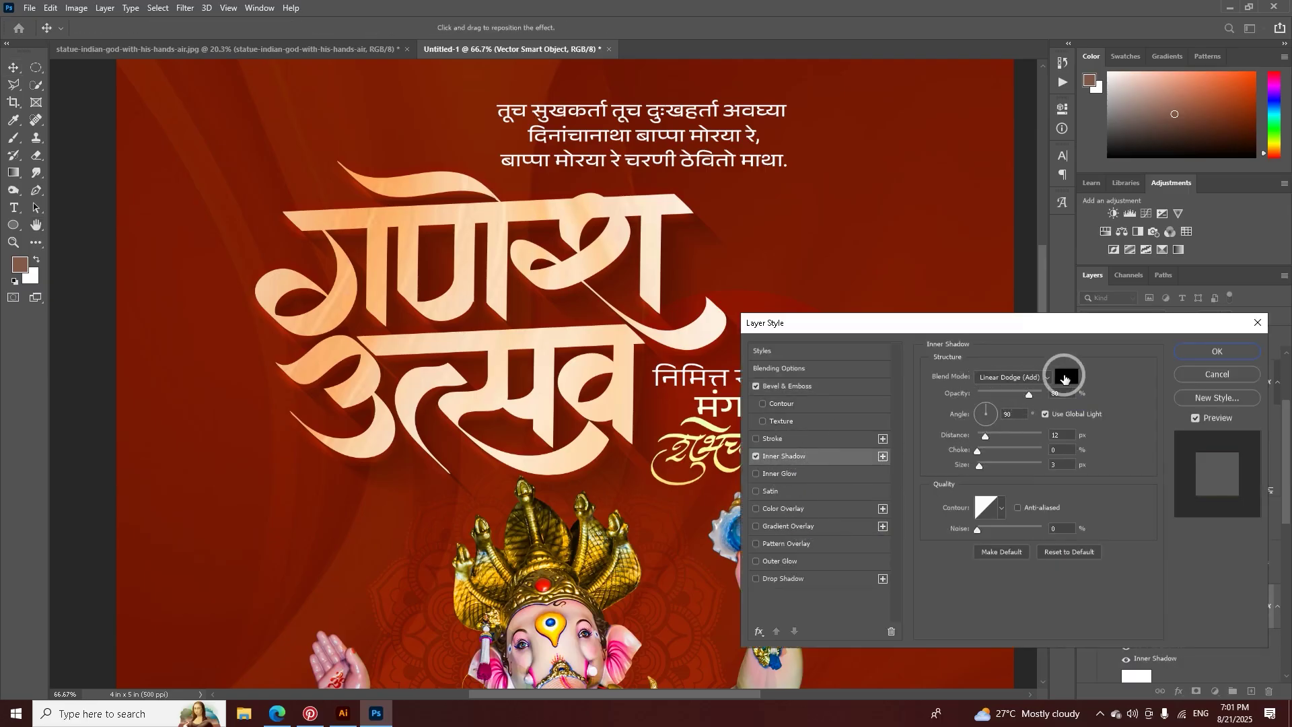
{"action": "left_click", "coordinate": [1065, 378]}
{"action": "type", "text": "ffffff"}
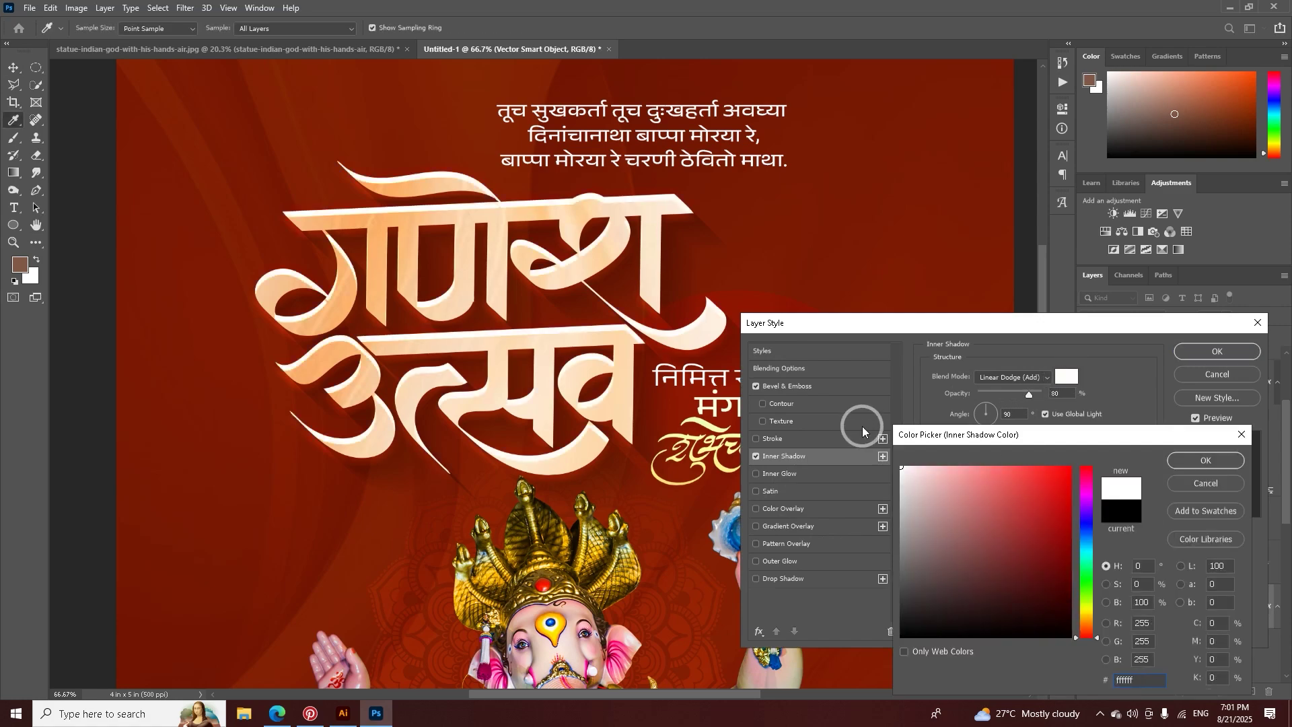
{"action": "left_click", "coordinate": [1207, 458]}
{"action": "left_click_drag", "start_coordinate": [985, 439], "coordinate": [984, 441]}
Step: Try a black drop shadow on the title at 45% opacity and 15 px distance, and turn it off
{"action": "left_click", "coordinate": [784, 579]}
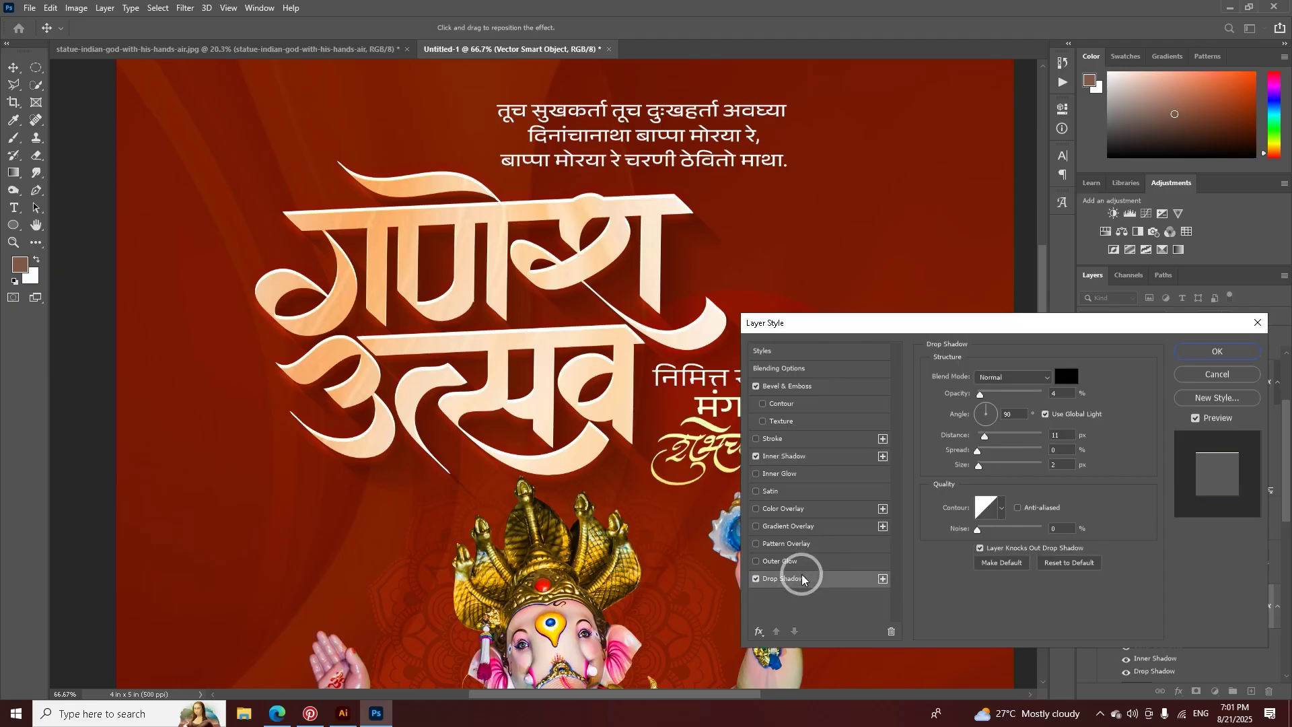
{"action": "mouse_move", "coordinate": [1009, 394]}
{"action": "left_mouse_down"}
{"action": "mouse_move", "coordinate": [986, 399]}
{"action": "mouse_move", "coordinate": [1007, 395]}
{"action": "left_mouse_up"}
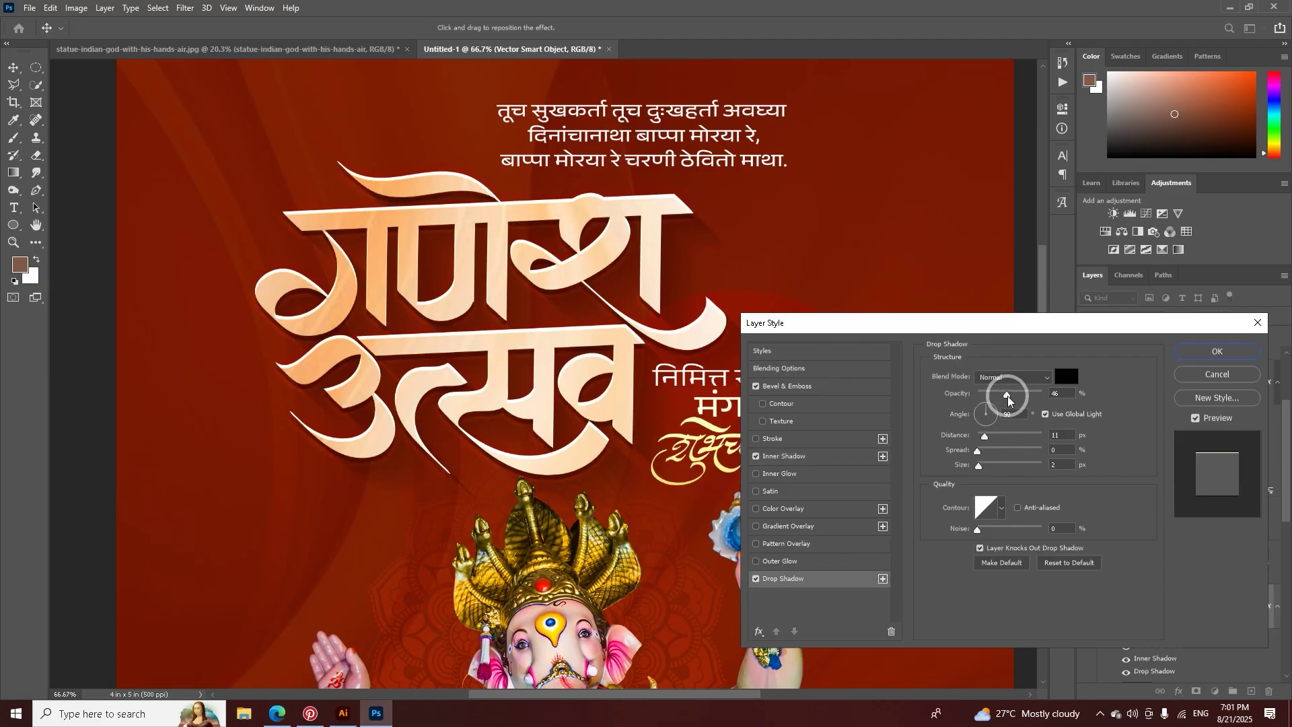
{"action": "left_click_drag", "start_coordinate": [990, 438], "coordinate": [992, 437]}
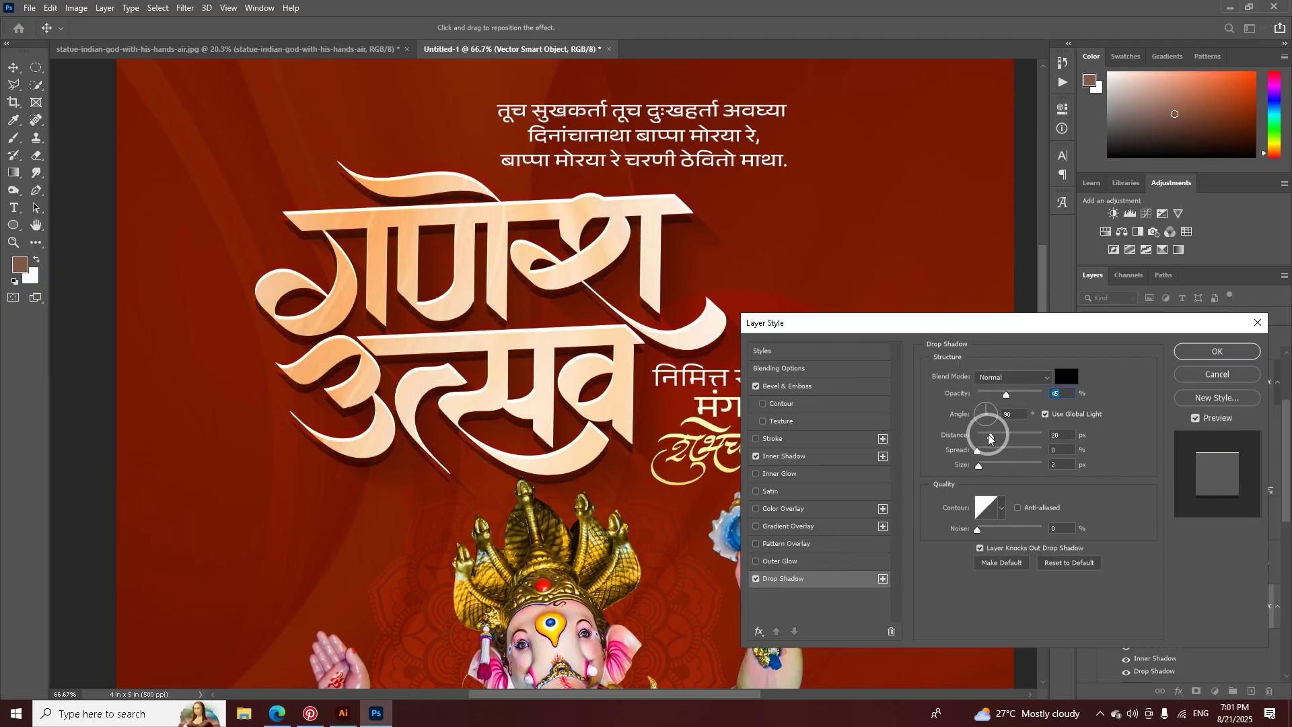
{"action": "left_click", "coordinate": [757, 583]}
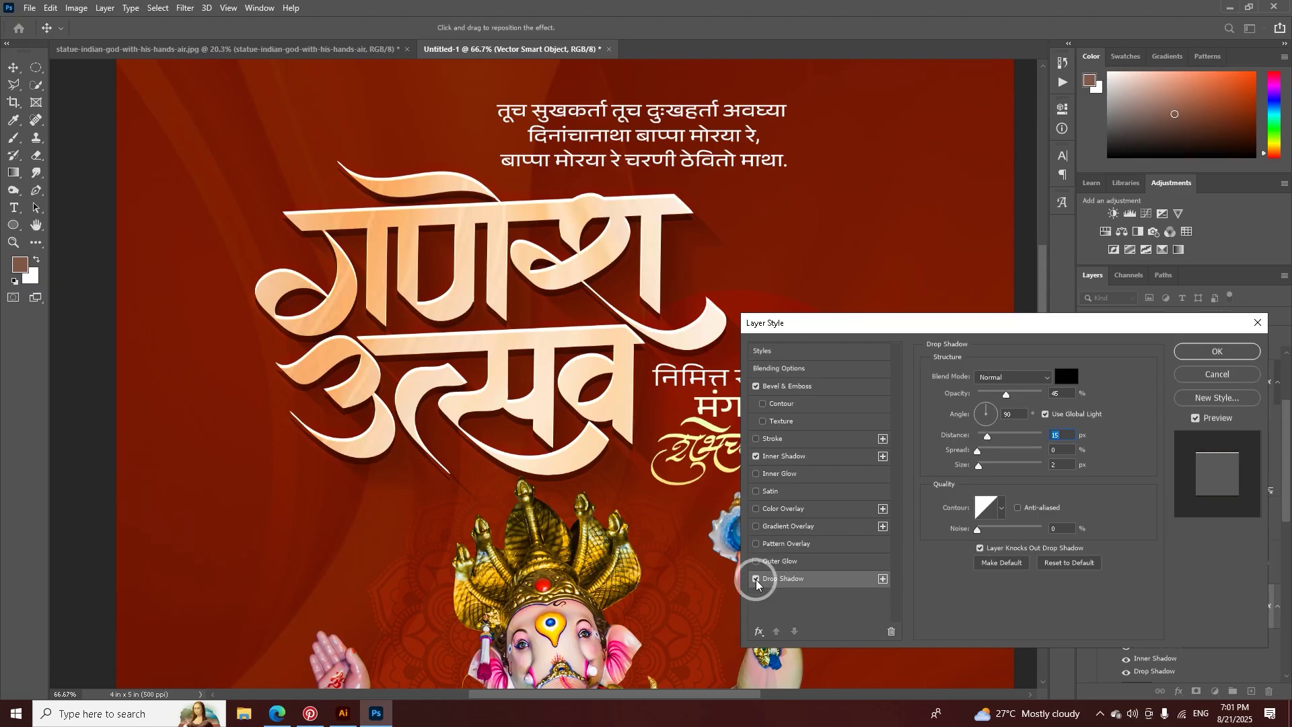
Step: Fine-tune the distance of the title's inner shadow and apply the layer styles
{"action": "left_click", "coordinate": [786, 457]}
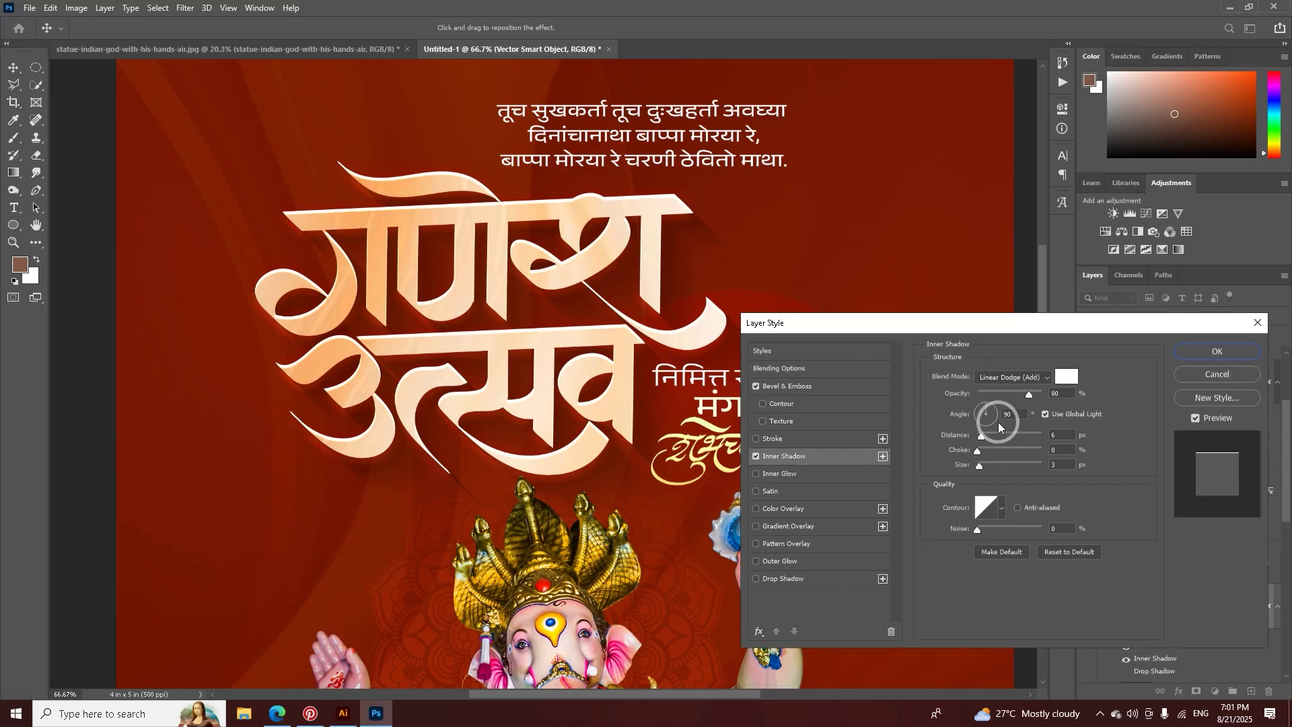
{"action": "mouse_move", "coordinate": [981, 436]}
{"action": "left_mouse_down"}
{"action": "mouse_move", "coordinate": [865, 427]}
{"action": "mouse_move", "coordinate": [974, 466]}
{"action": "left_mouse_up"}
{"action": "left_click", "coordinate": [1174, 394]}
{"action": "left_click", "coordinate": [852, 384]}
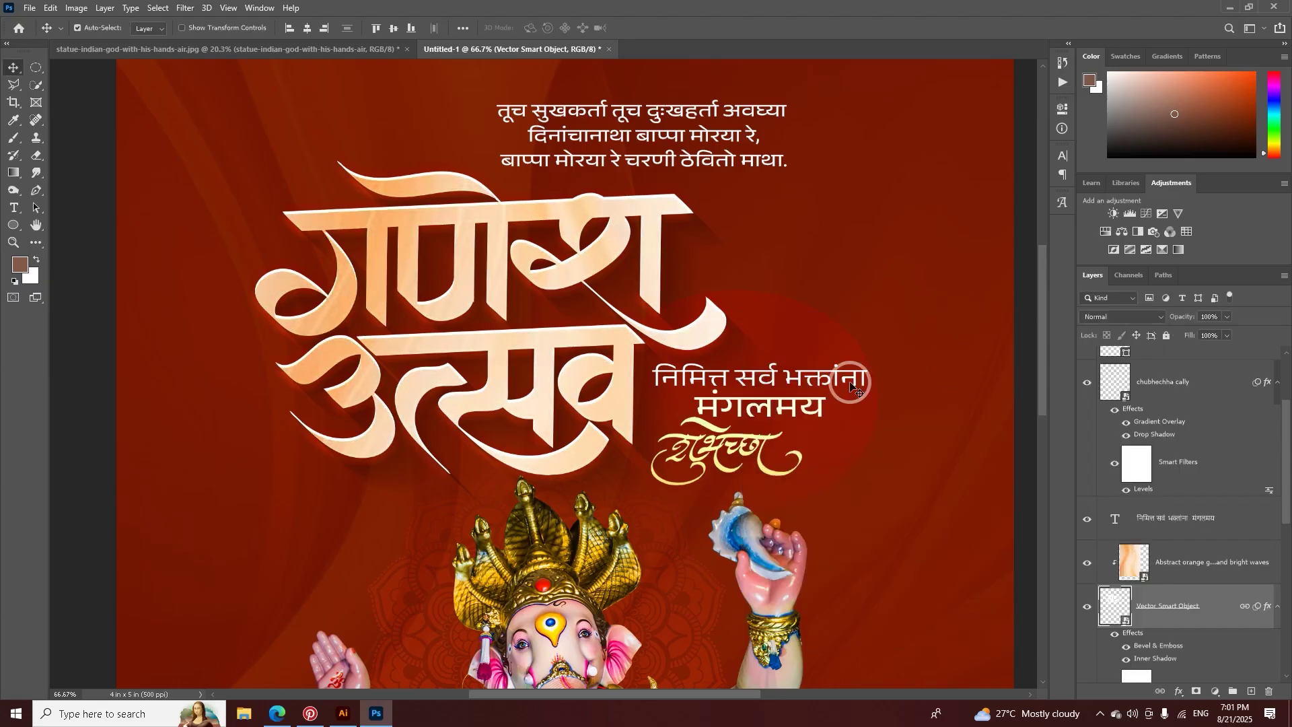
{"action": "key", "text": "ctrl+minus"}
{"action": "key", "text": "ctrl+minus"}
{"action": "key", "text": "ctrl+minus"}
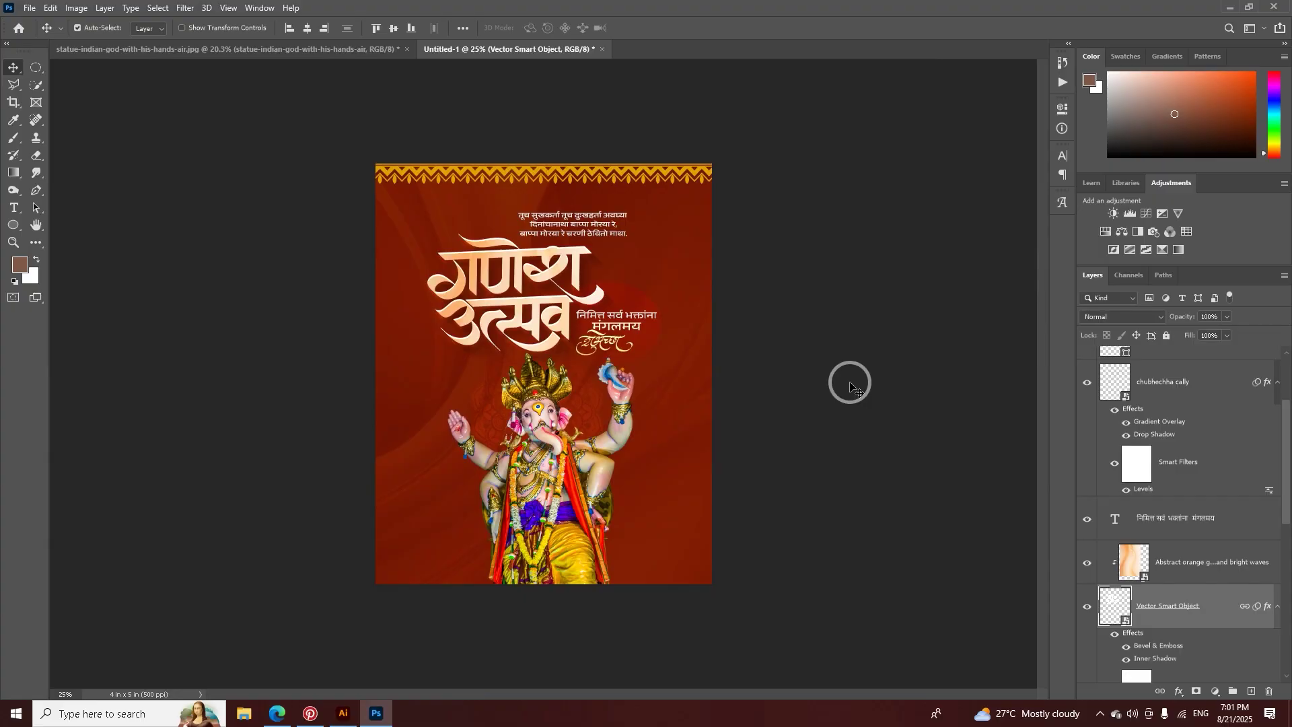
Step: Hide the pale orange wave layer and place the downloaded golden-orange smoky background image above it
{"action": "left_click", "coordinate": [1188, 562]}
{"action": "left_click", "coordinate": [1087, 562]}
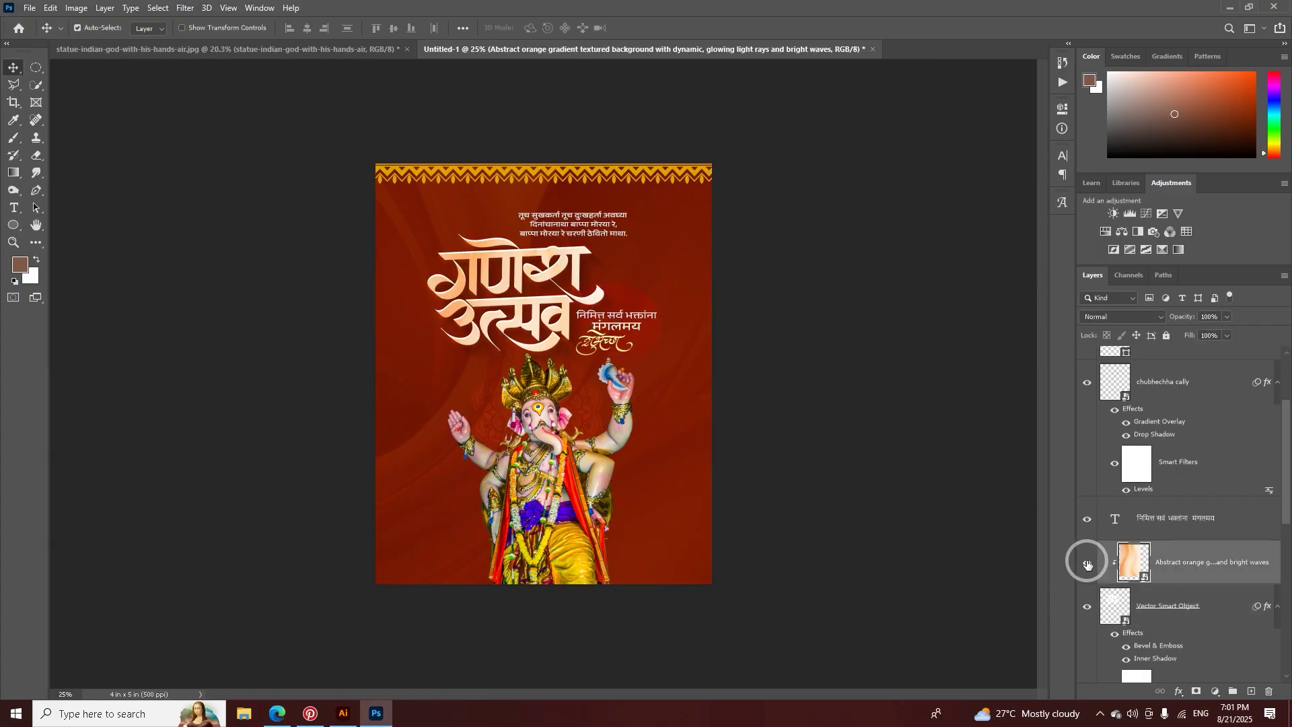
{"action": "left_click", "coordinate": [30, 8]}
{"action": "left_click", "coordinate": [67, 273]}
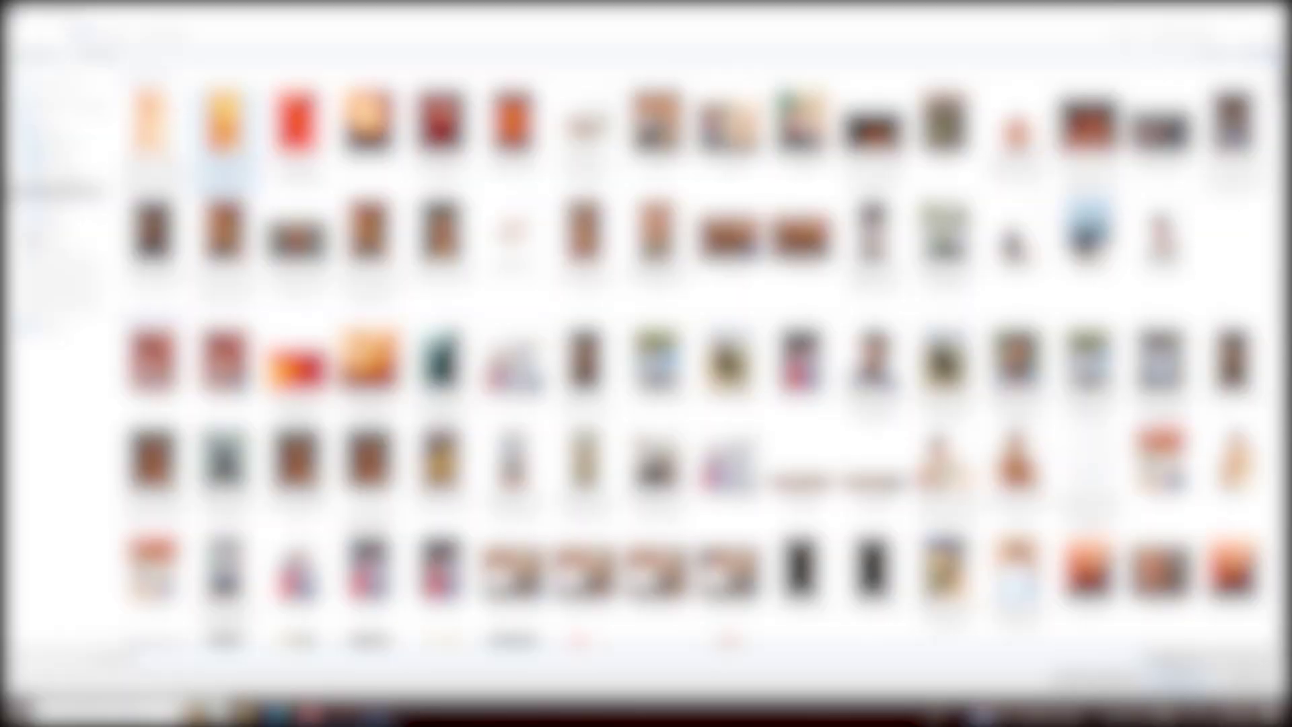
{"action": "double_click", "coordinate": [409, 243]}
{"action": "left_click", "coordinate": [637, 29]}
Step: Clip the golden-orange smoky image to the गणेश उत्सव title and reposition it over the lettering
{"action": "left_click", "coordinate": [1132, 572]}
{"action": "left_click", "coordinate": [1122, 580], "text": "alt"}
{"action": "key", "text": "ctrl+t"}
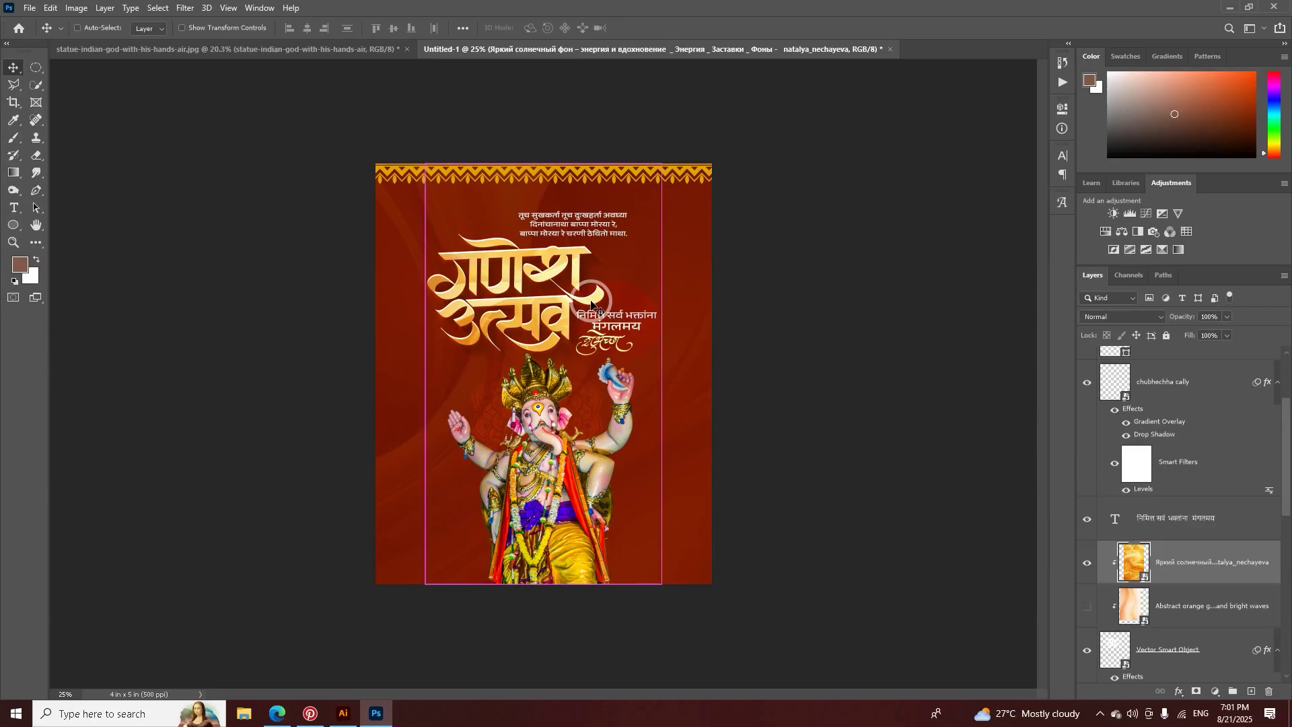
{"action": "mouse_move", "coordinate": [587, 298]}
{"action": "left_mouse_down"}
{"action": "mouse_move", "coordinate": [572, 298]}
{"action": "mouse_move", "coordinate": [585, 274]}
{"action": "mouse_move", "coordinate": [601, 276]}
{"action": "left_mouse_up"}
{"action": "left_click", "coordinate": [644, 29]}
Step: Compare the pale orange wave texture with the golden one on the title, and delete the pale orange wave layer
{"action": "left_click", "coordinate": [1132, 610]}
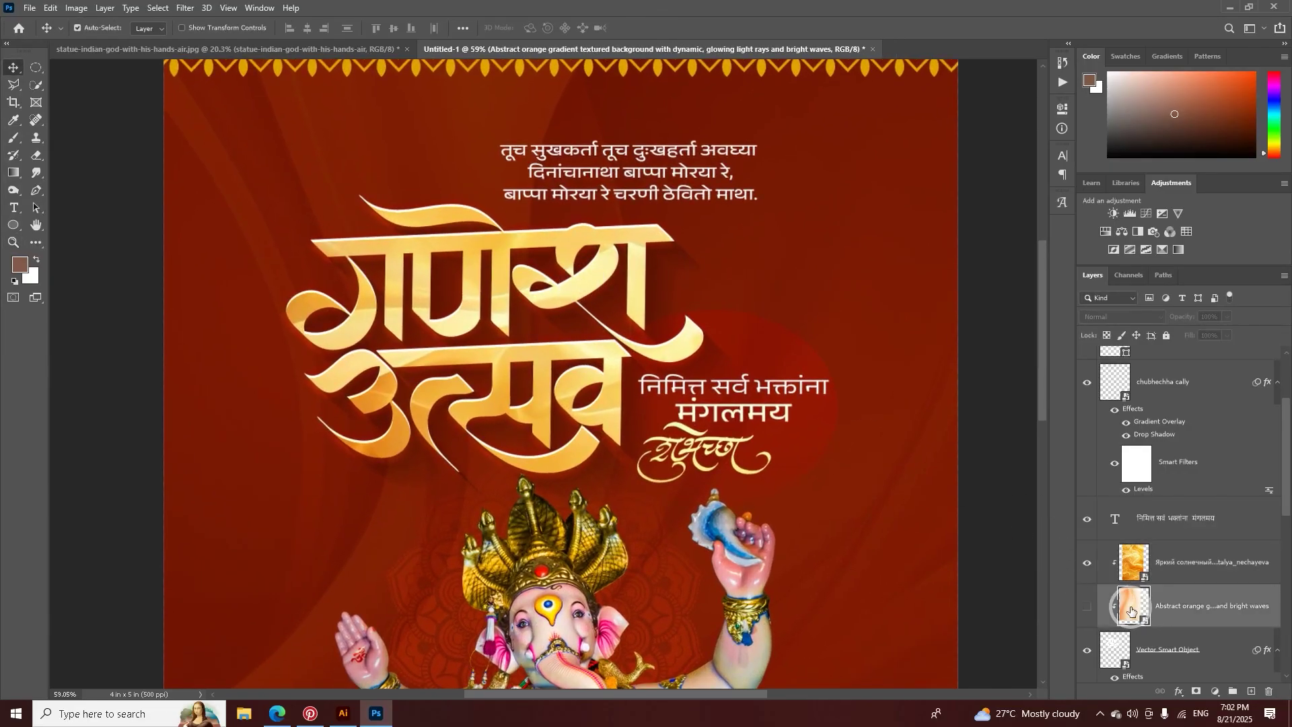
{"action": "left_click", "coordinate": [1087, 606]}
{"action": "left_click", "coordinate": [1089, 567]}
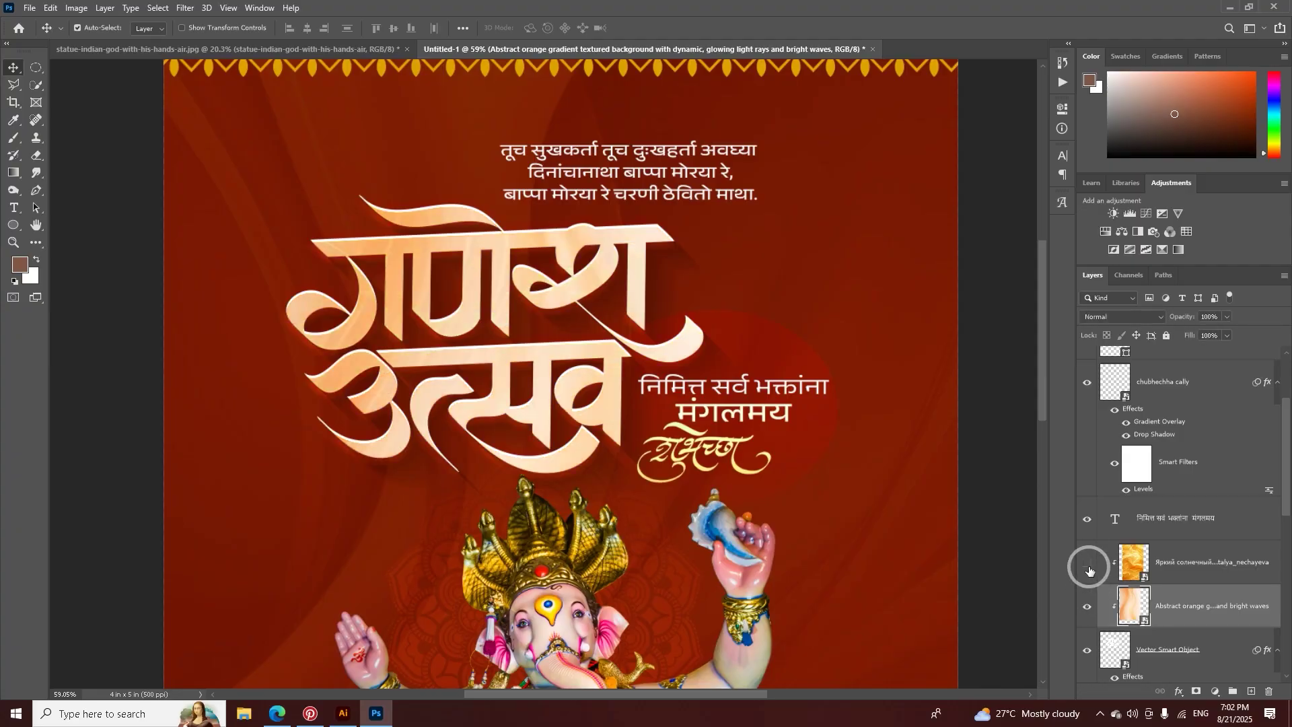
{"action": "left_click", "coordinate": [1088, 567]}
{"action": "key", "text": "Delete"}
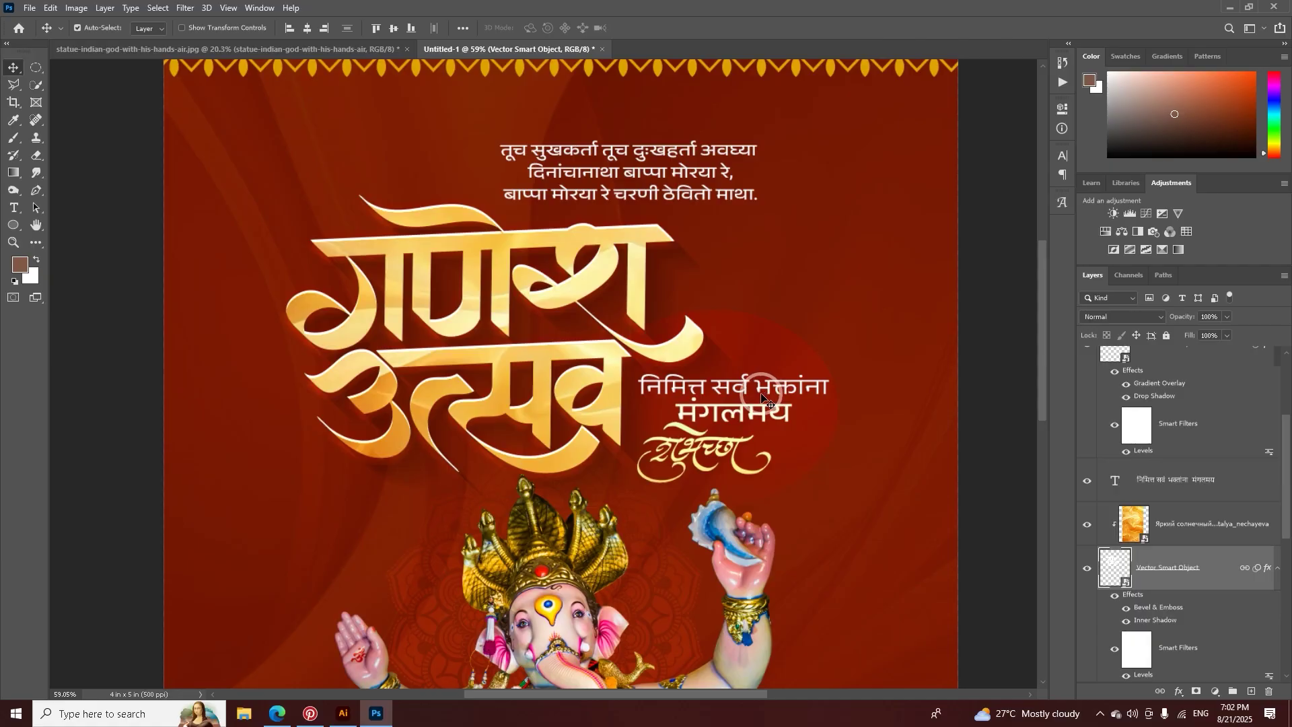
{"action": "key", "text": "ctrl+minus"}
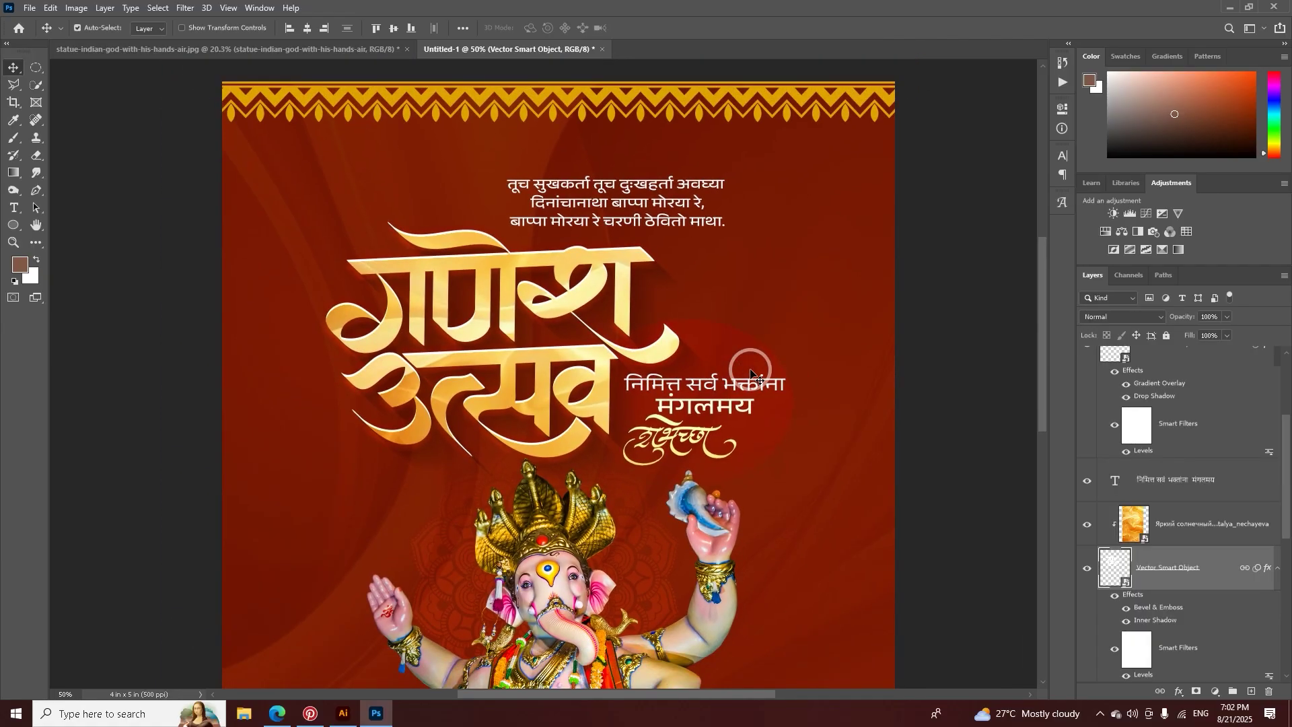
{"action": "left_click", "coordinate": [751, 373], "text": "ctrl"}
{"action": "scroll", "coordinate": [1136, 532], "scroll_direction": "down", "scroll_amount": 2}
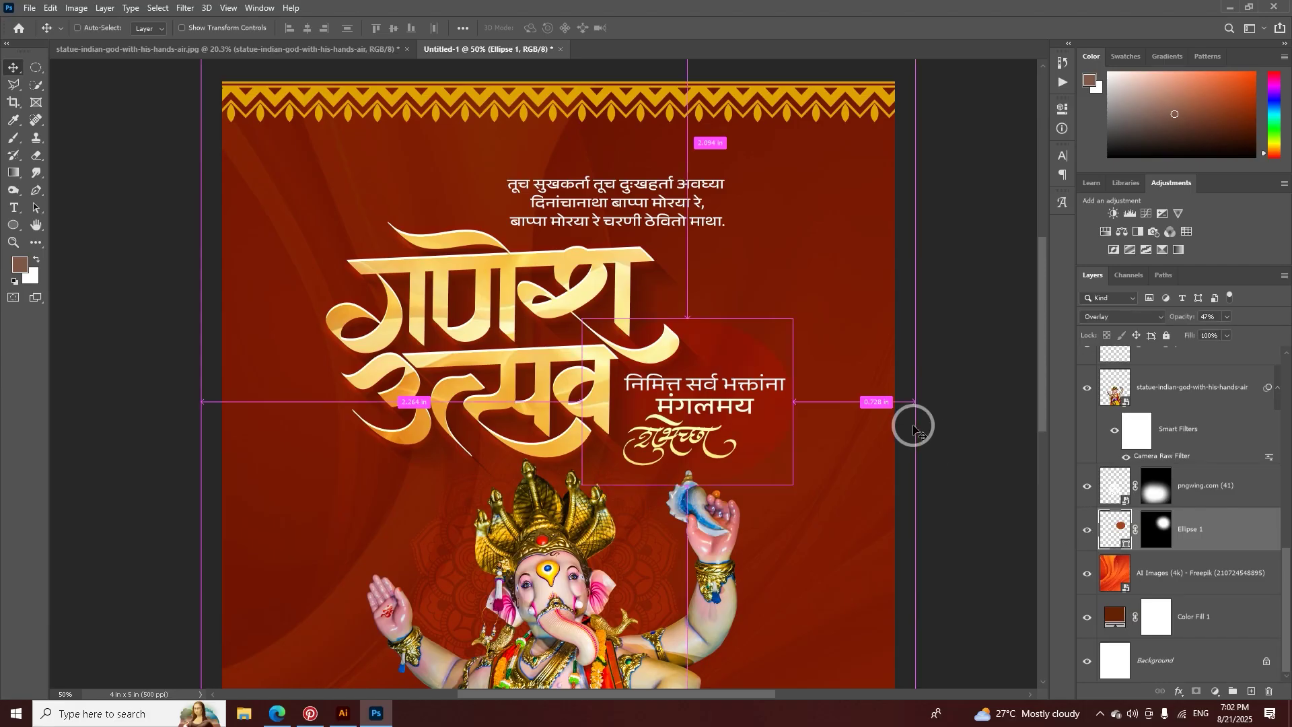
{"action": "key", "text": "ctrl+minus"}
{"action": "key", "text": "ctrl+minus"}
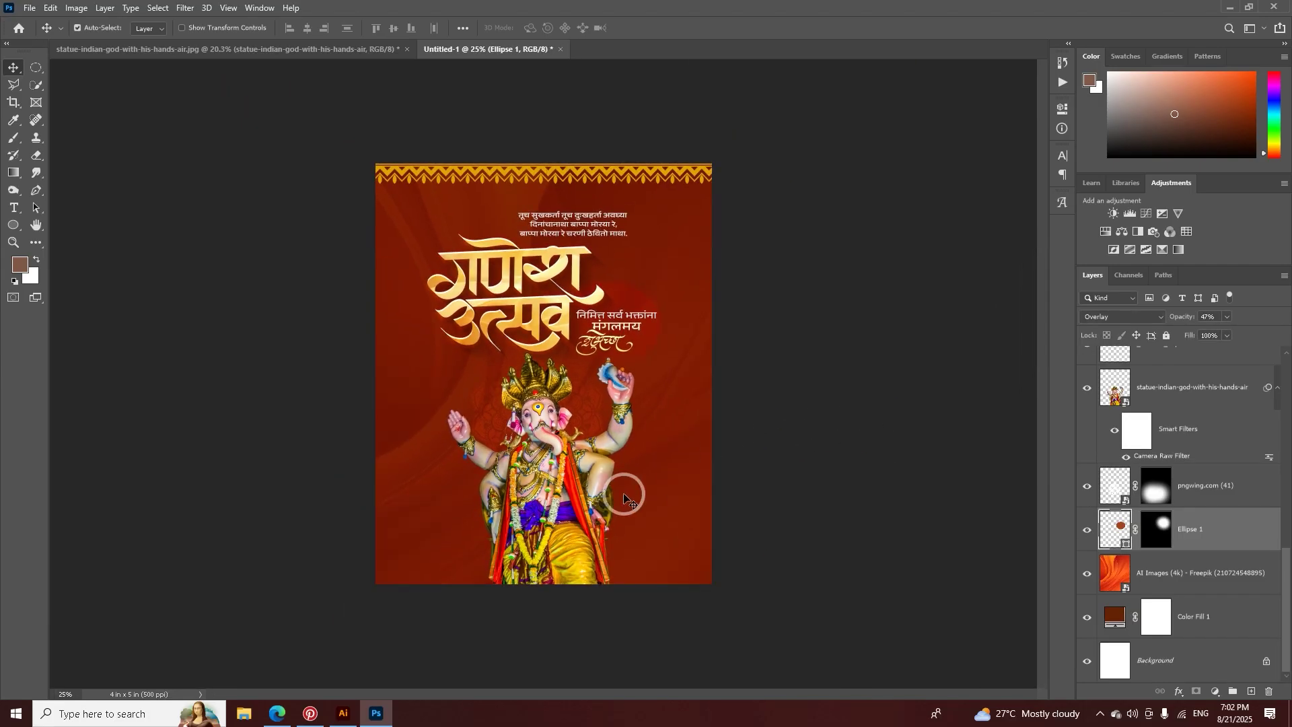
Step: Apply Color Balance to the Ganesh statue, shifting the midtones to +71 red and slightly towards yellow
{"action": "key", "text": "z"}
{"action": "left_click_drag", "start_coordinate": [525, 463], "coordinate": [563, 458]}
{"action": "key", "text": "v"}
{"action": "left_click", "coordinate": [584, 449]}
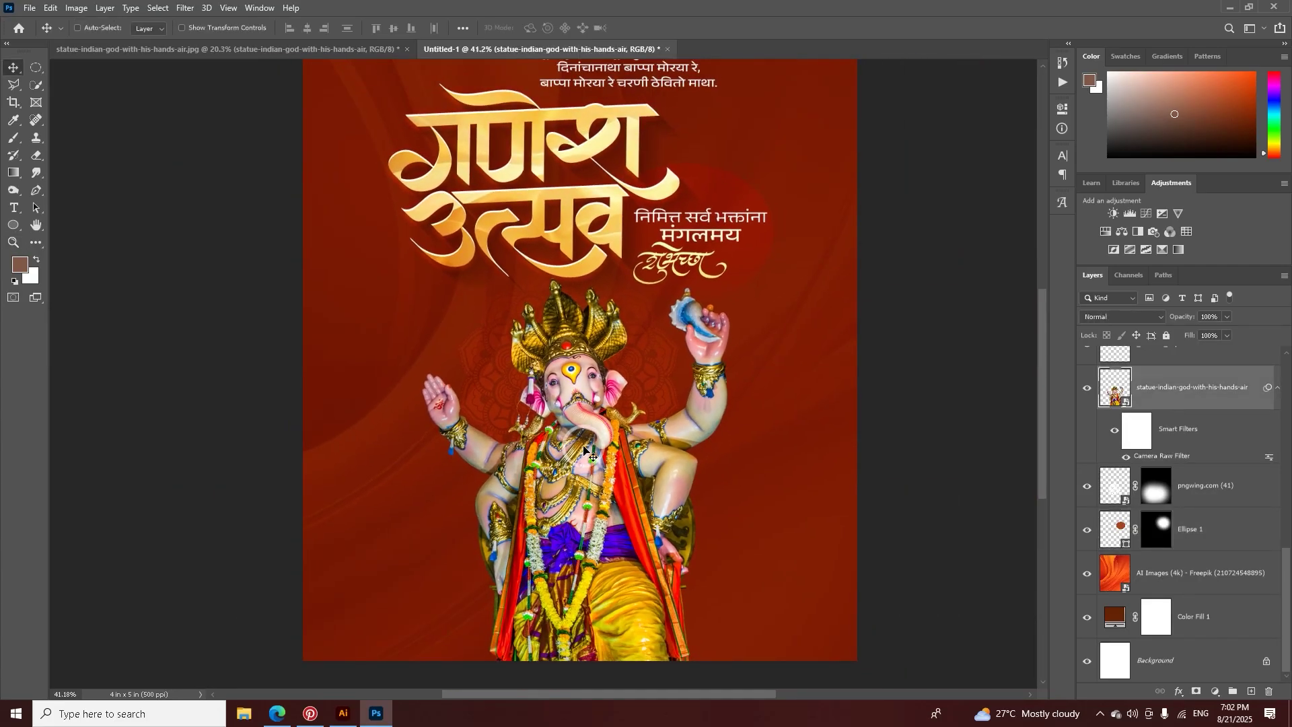
{"action": "key", "text": "ctrl+b"}
{"action": "left_click_drag", "start_coordinate": [638, 173], "coordinate": [840, 221]}
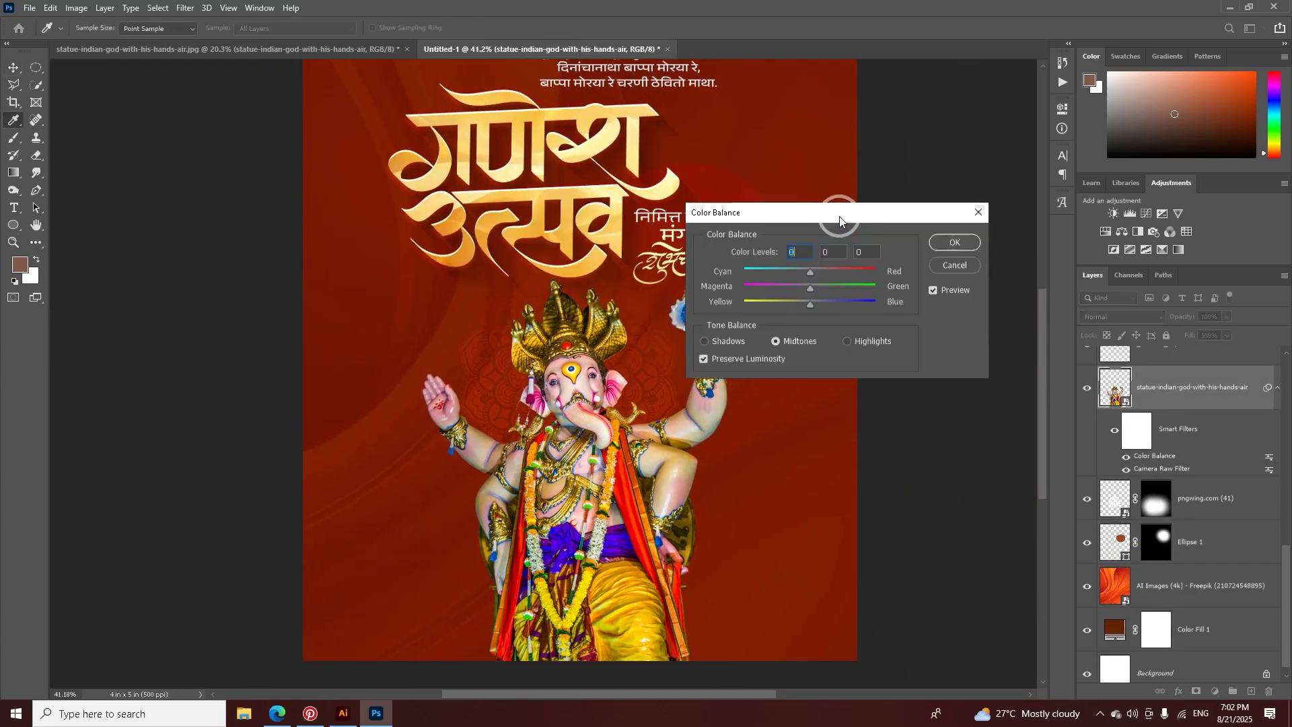
{"action": "left_click_drag", "start_coordinate": [757, 214], "coordinate": [787, 227]}
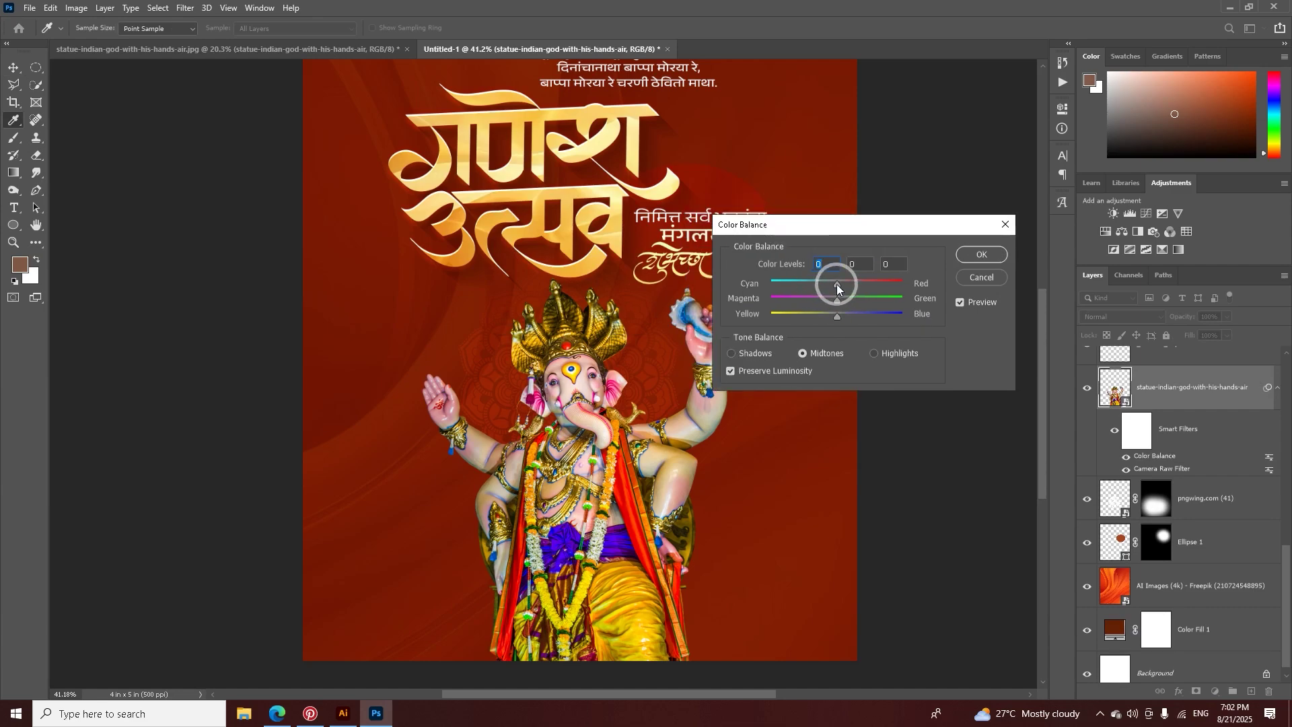
{"action": "left_click_drag", "start_coordinate": [864, 285], "coordinate": [886, 310]}
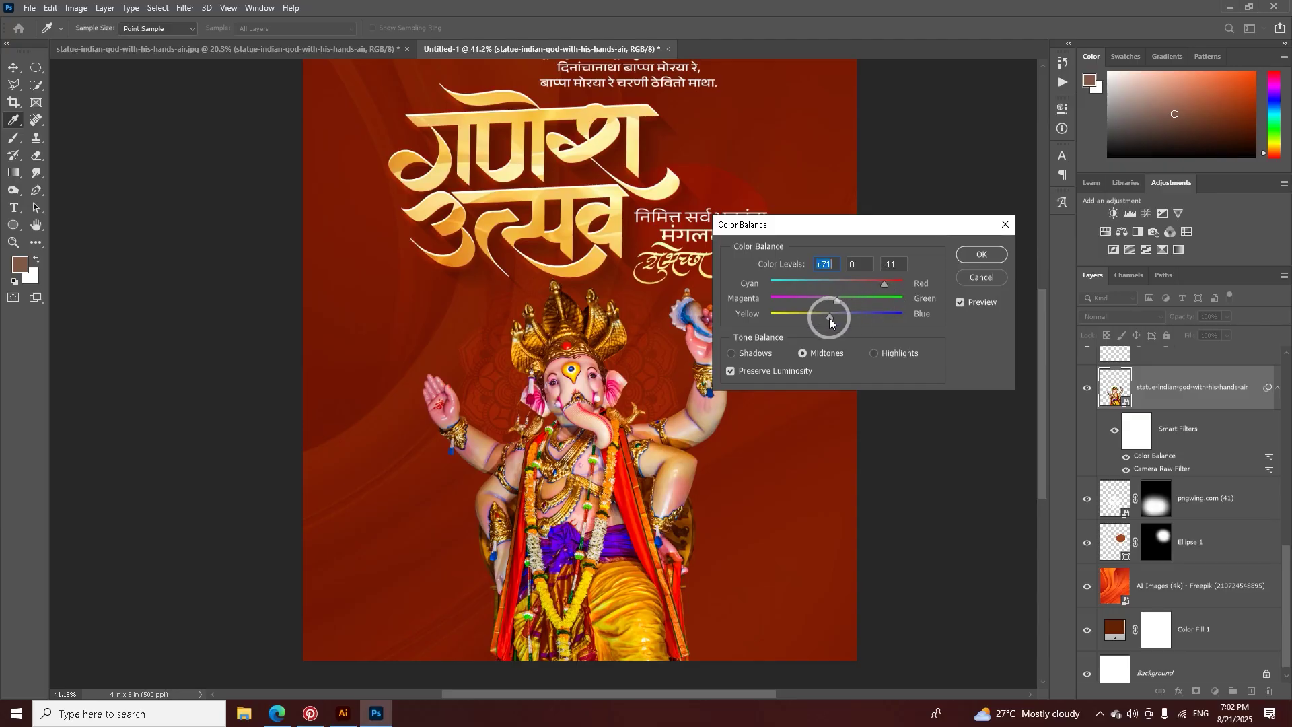
{"action": "left_click", "coordinate": [825, 320]}
{"action": "left_click", "coordinate": [982, 254]}
{"action": "key", "text": "v"}
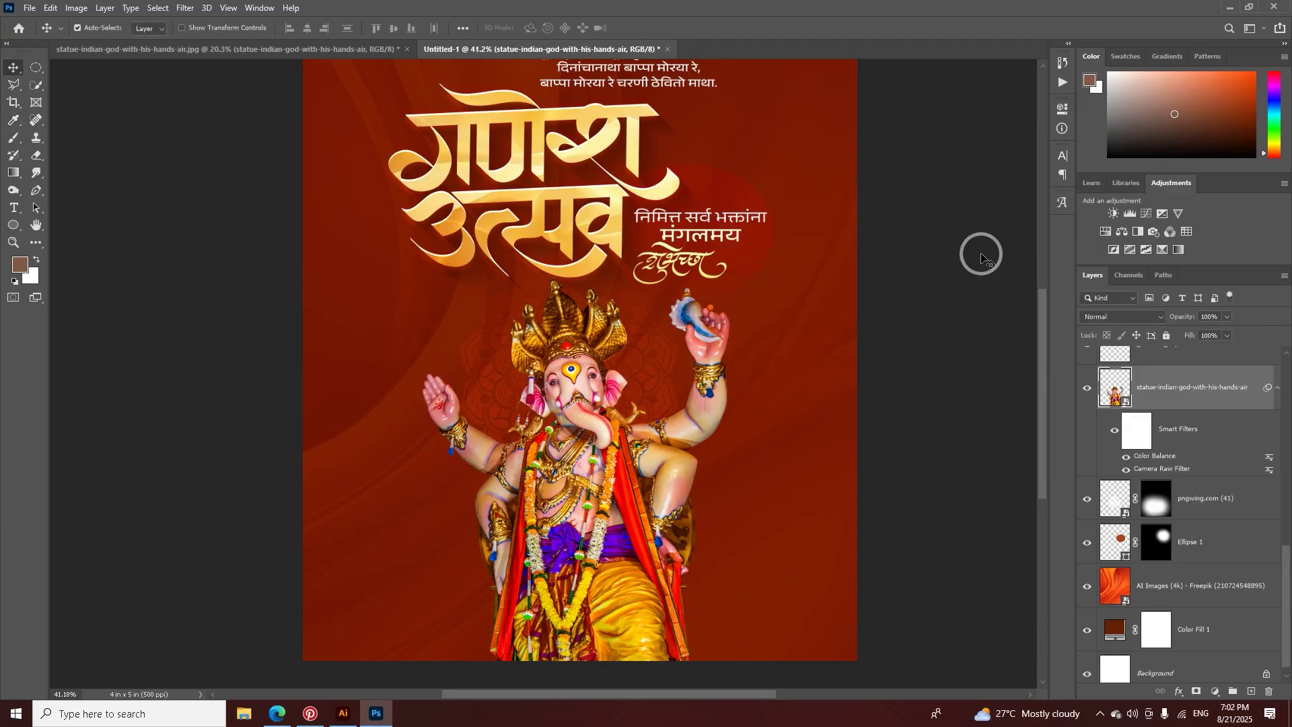
Step: Set the blend mode of the right half of the poster's top border to Soft Light
{"action": "key", "text": "ctrl+minus"}
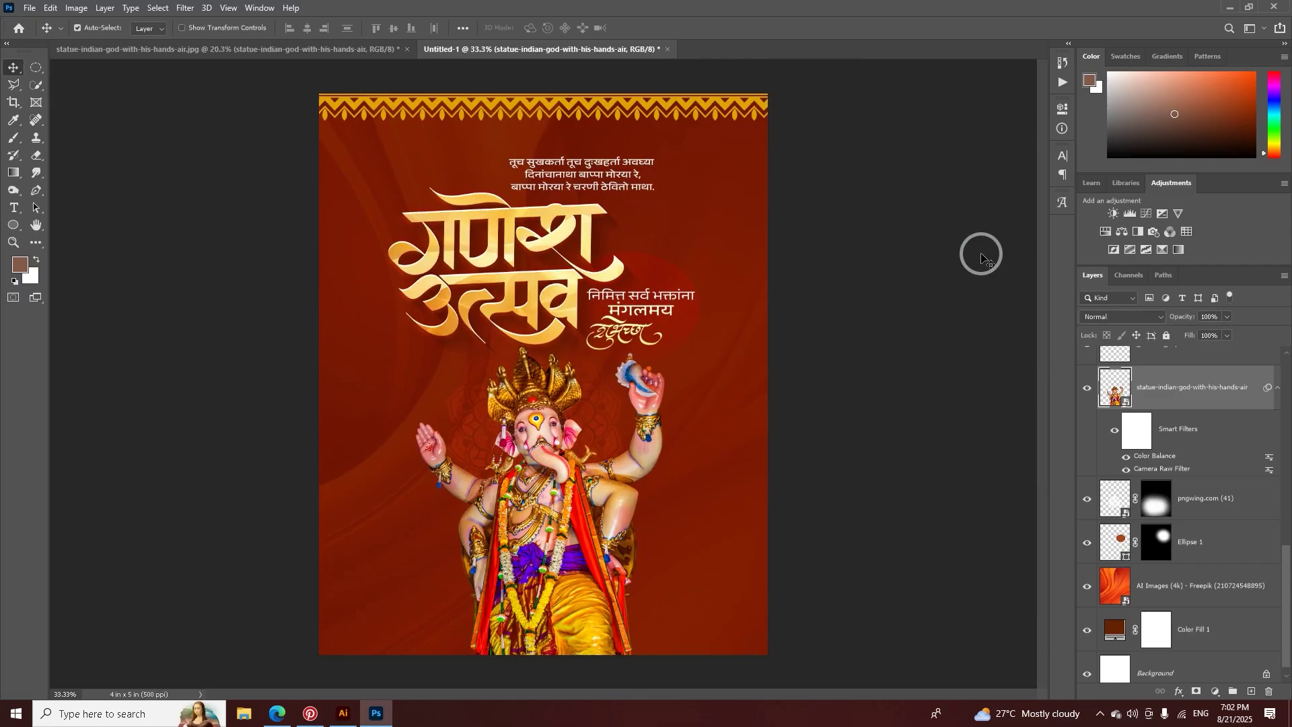
{"action": "left_click", "coordinate": [623, 102], "text": "ctrl"}
{"action": "left_click", "coordinate": [1088, 369]}
{"action": "left_click", "coordinate": [1087, 369]}
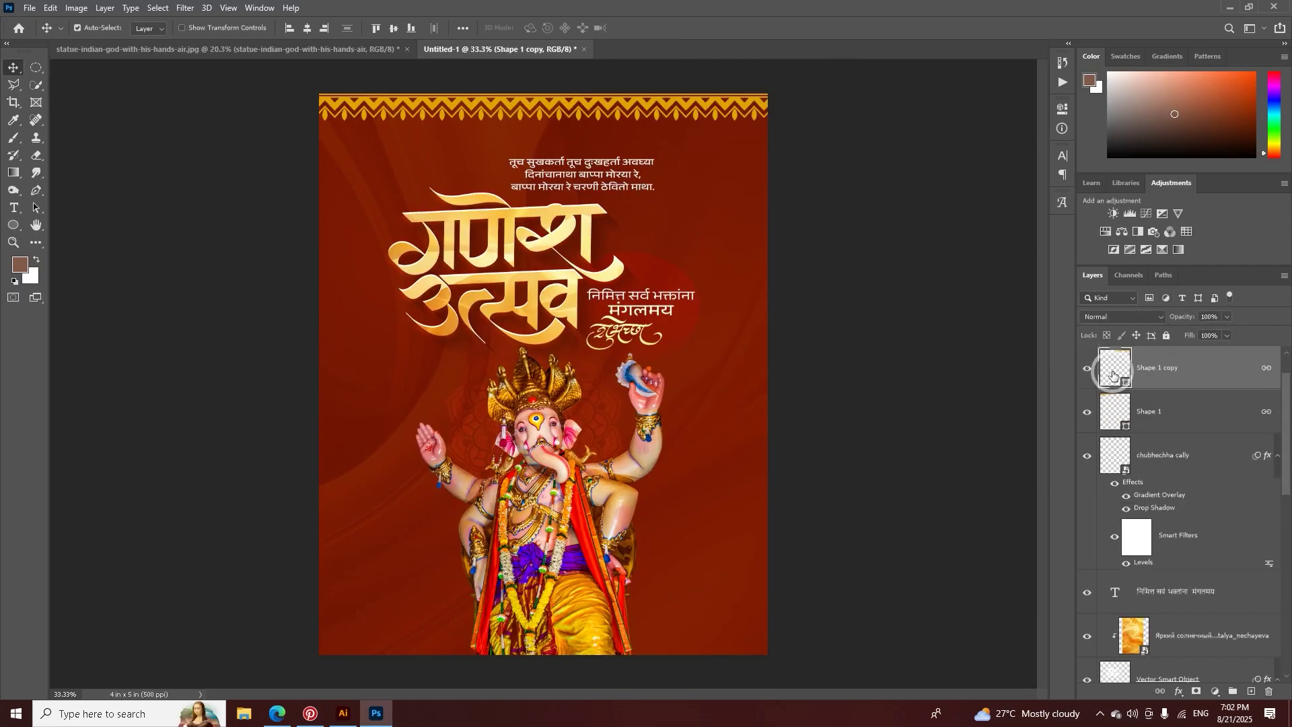
{"action": "left_click", "coordinate": [1135, 320]}
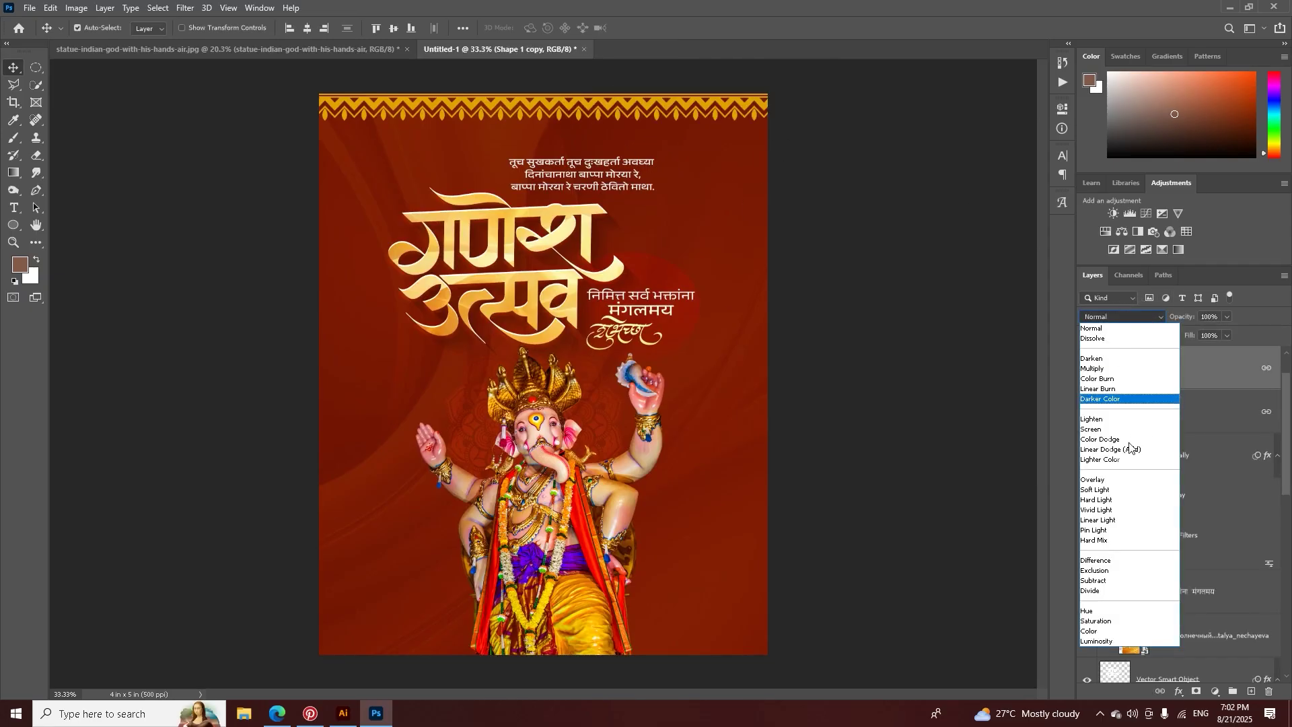
{"action": "left_click", "coordinate": [1107, 490]}
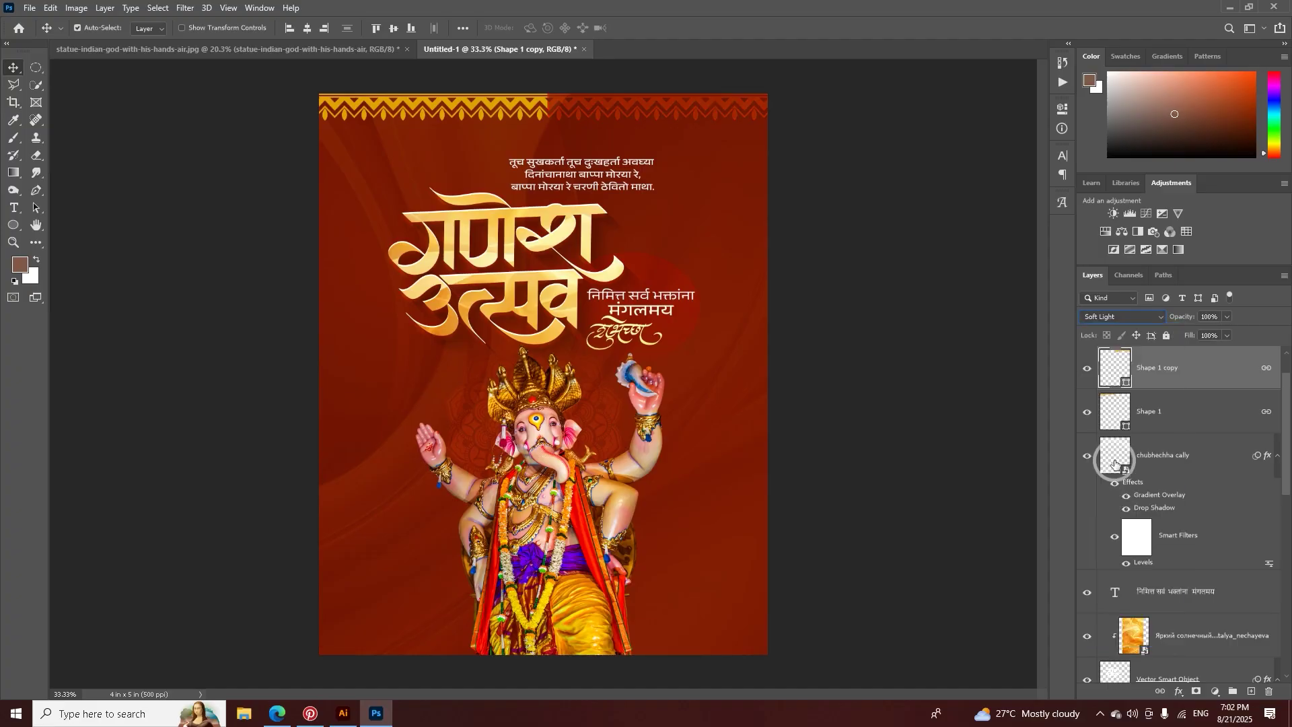
Step: Recolour both halves of the poster's top border white (ffffff)
{"action": "double_click", "coordinate": [1126, 384]}
{"action": "left_click_drag", "start_coordinate": [973, 492], "coordinate": [880, 447]}
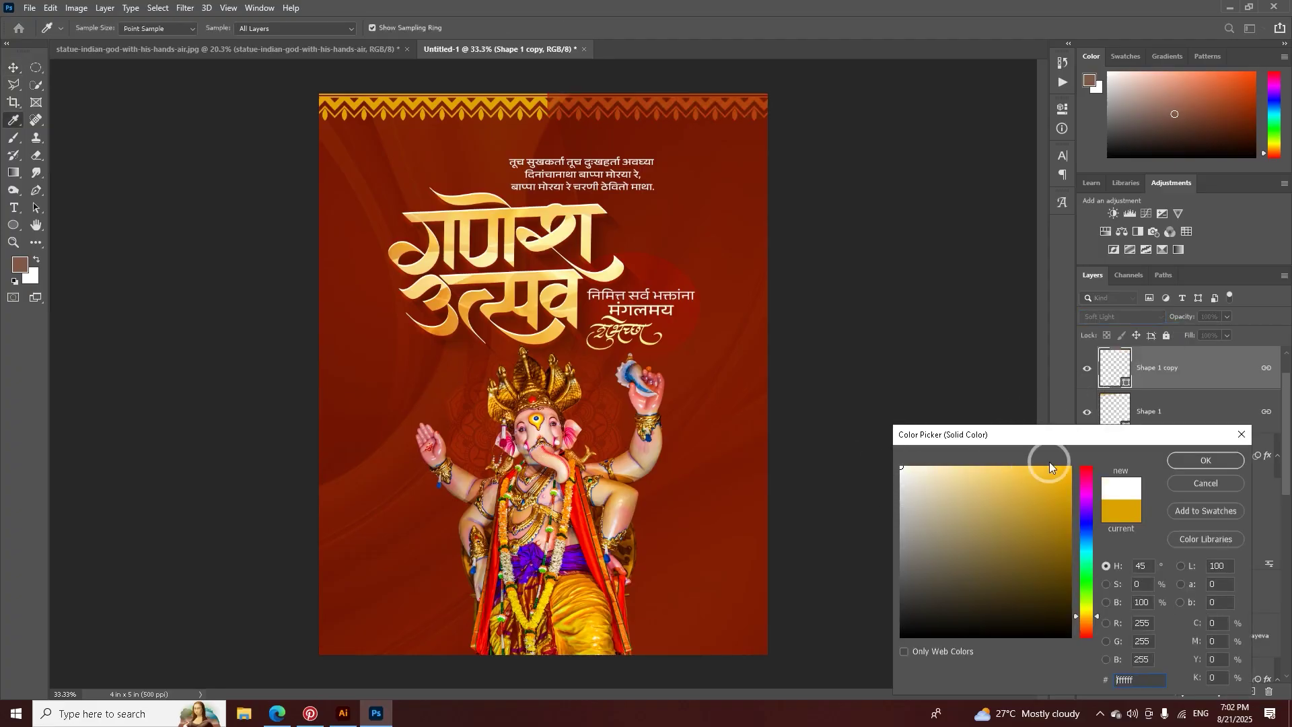
{"action": "left_click", "coordinate": [1171, 455]}
{"action": "double_click", "coordinate": [1115, 408]}
{"action": "left_click_drag", "start_coordinate": [1015, 485], "coordinate": [1115, 449]}
{"action": "left_click", "coordinate": [1186, 455]}
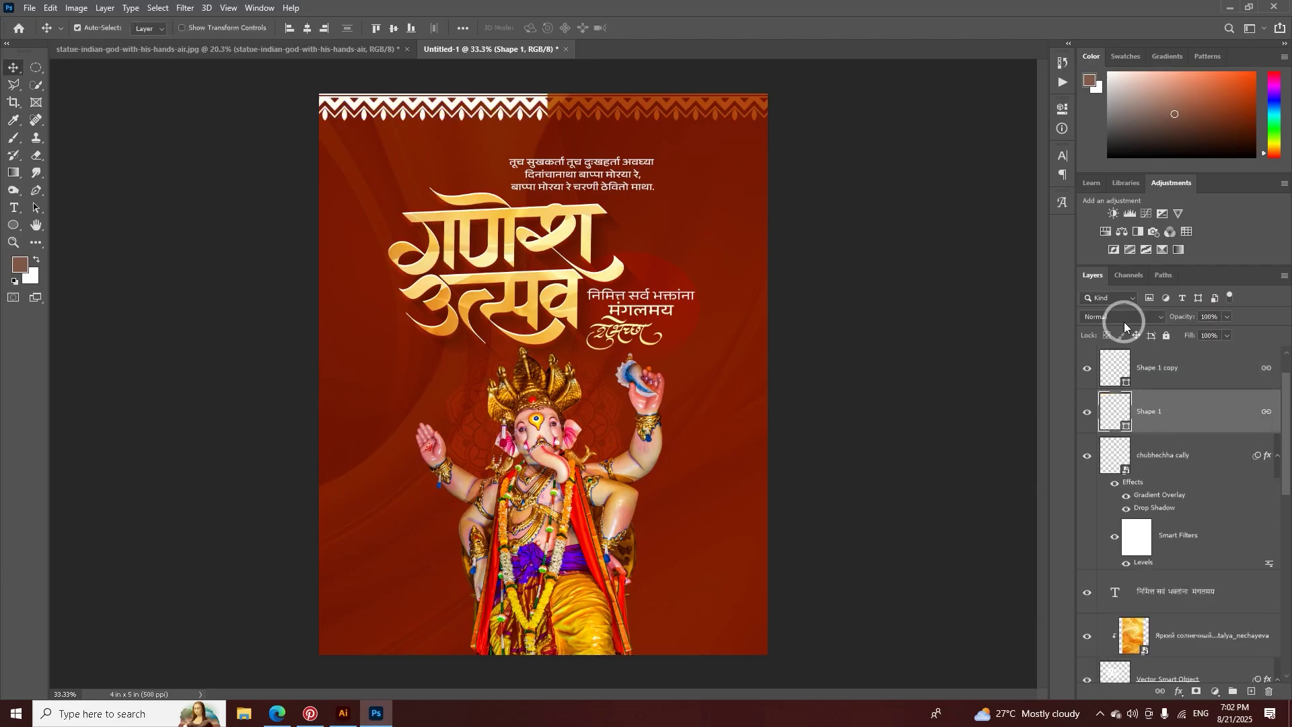
Step: Set the blend mode of the left half of the poster's top border to Soft Light
{"action": "left_click", "coordinate": [1124, 317]}
{"action": "left_click", "coordinate": [1123, 491]}
{"action": "key", "text": "v"}
{"action": "left_click", "coordinate": [768, 269]}
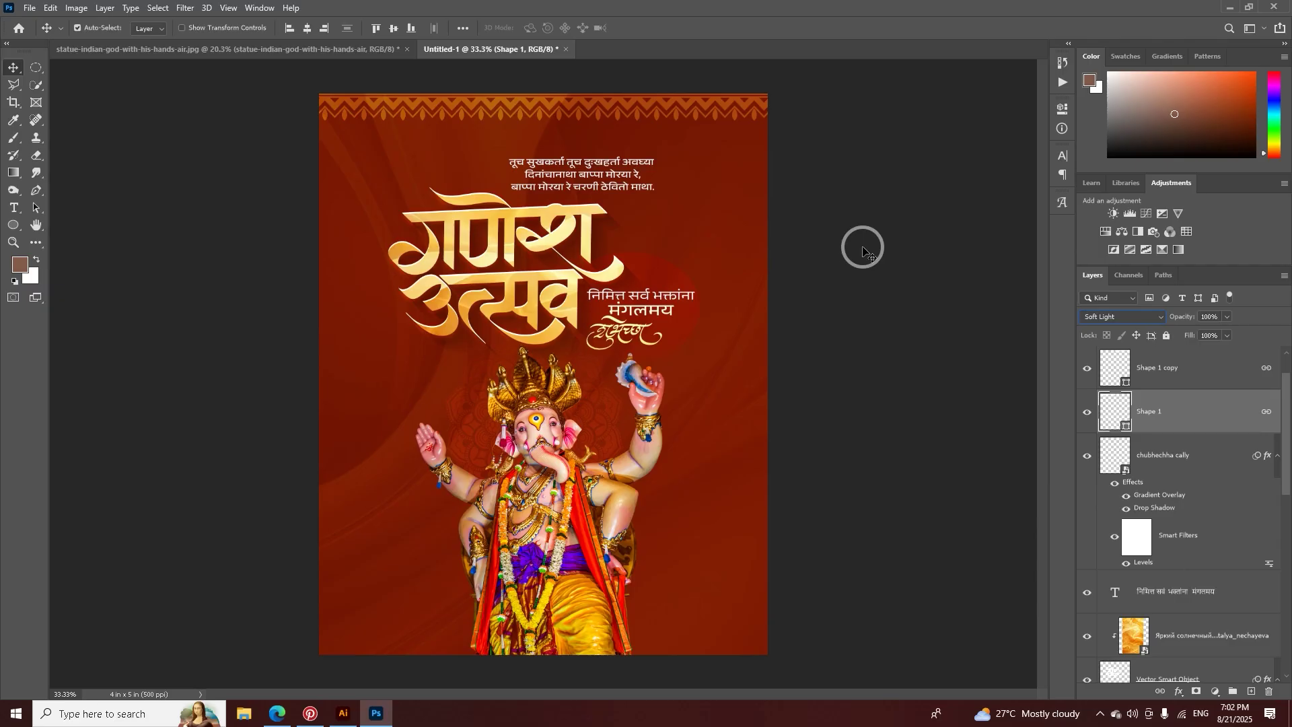
Step: Try shifting the three-line verse above the title slightly to the right
{"action": "left_click", "coordinate": [612, 167]}
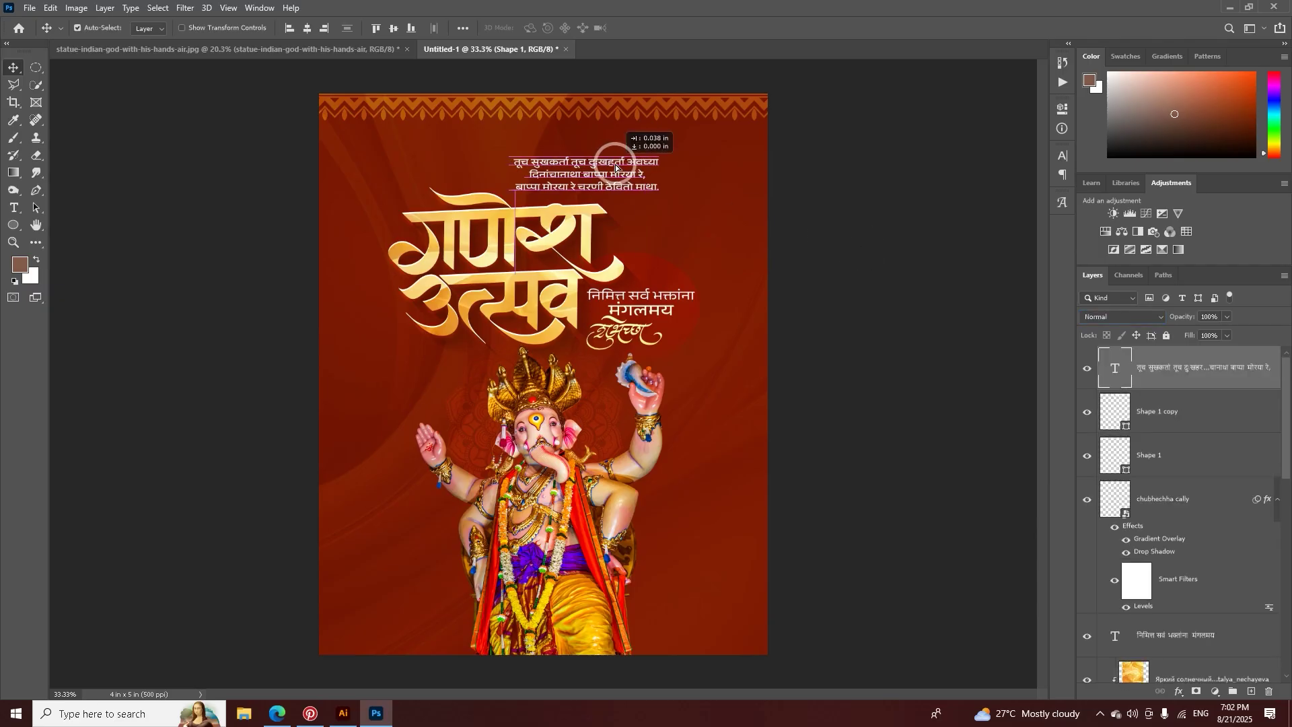
{"action": "scroll", "coordinate": [549, 382], "scroll_direction": "down", "scroll_amount": 3}
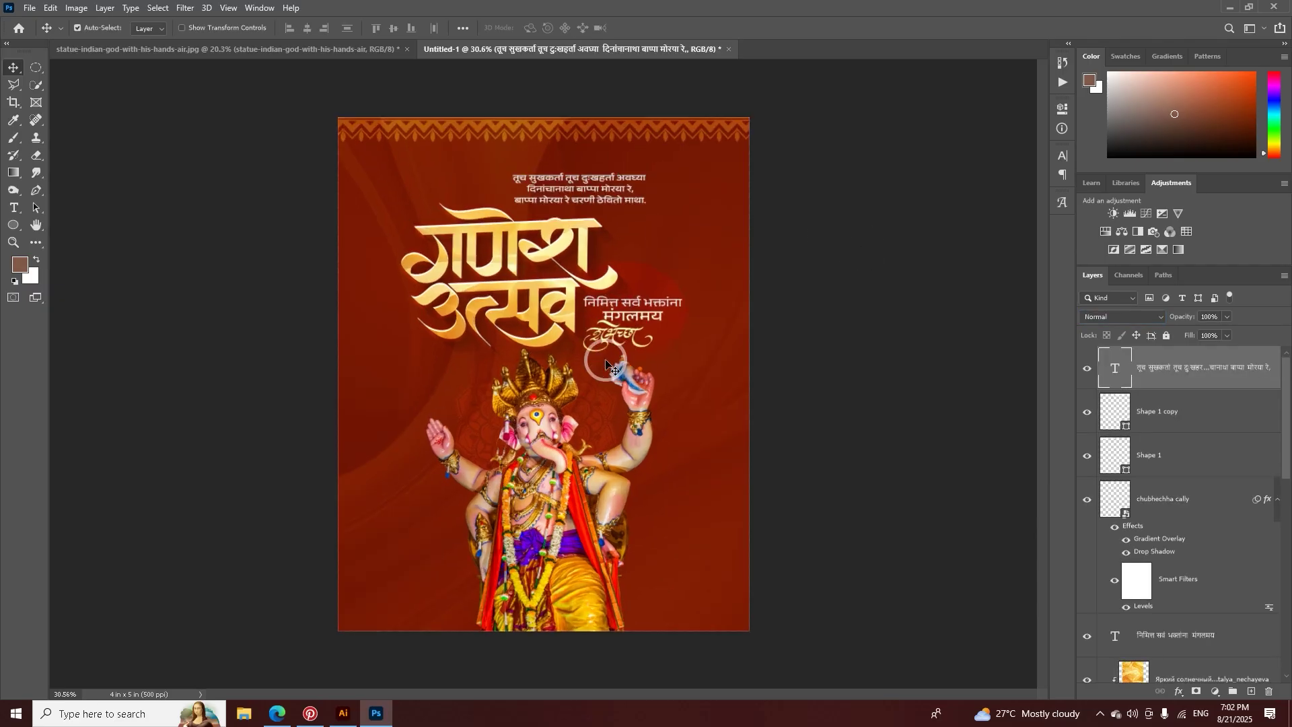
Step: Switch to Pinterest and look through the related background images for another suitable texture
{"action": "left_click", "coordinate": [310, 713]}
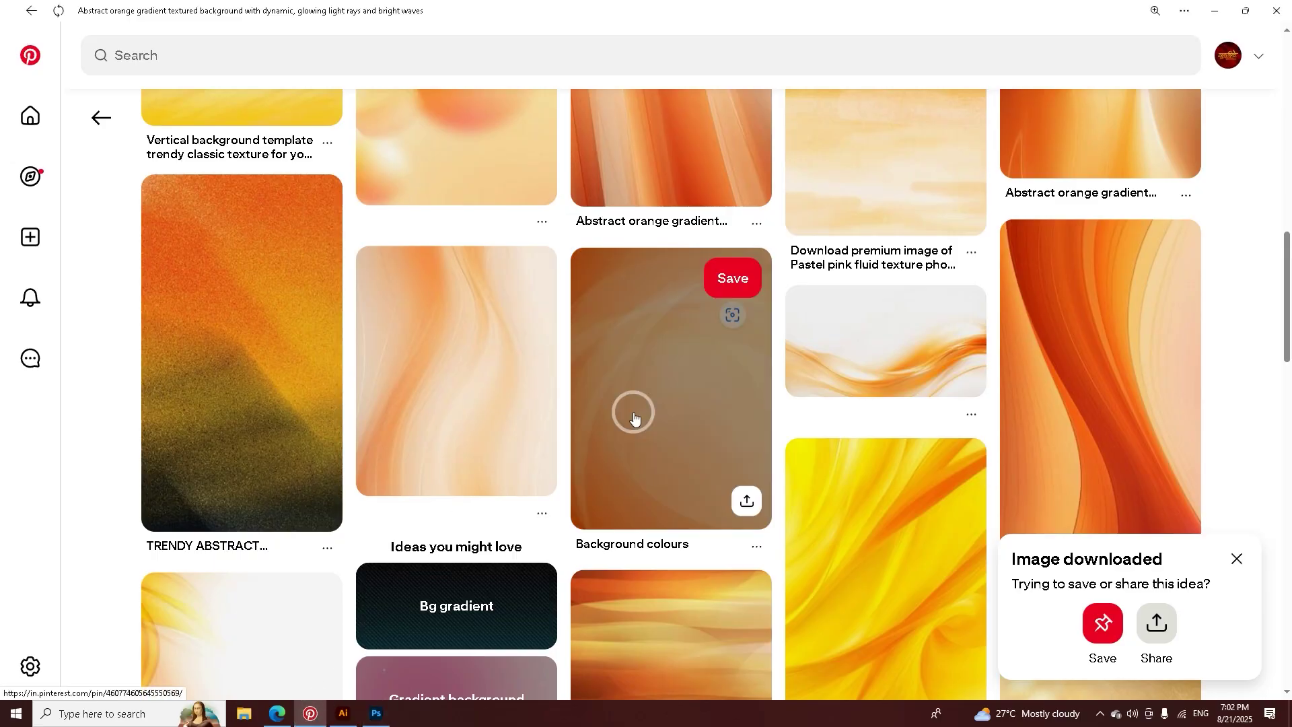
{"action": "scroll", "coordinate": [632, 414], "scroll_direction": "down", "scroll_amount": 5}
{"action": "scroll", "coordinate": [634, 417], "scroll_direction": "down", "scroll_amount": 12}
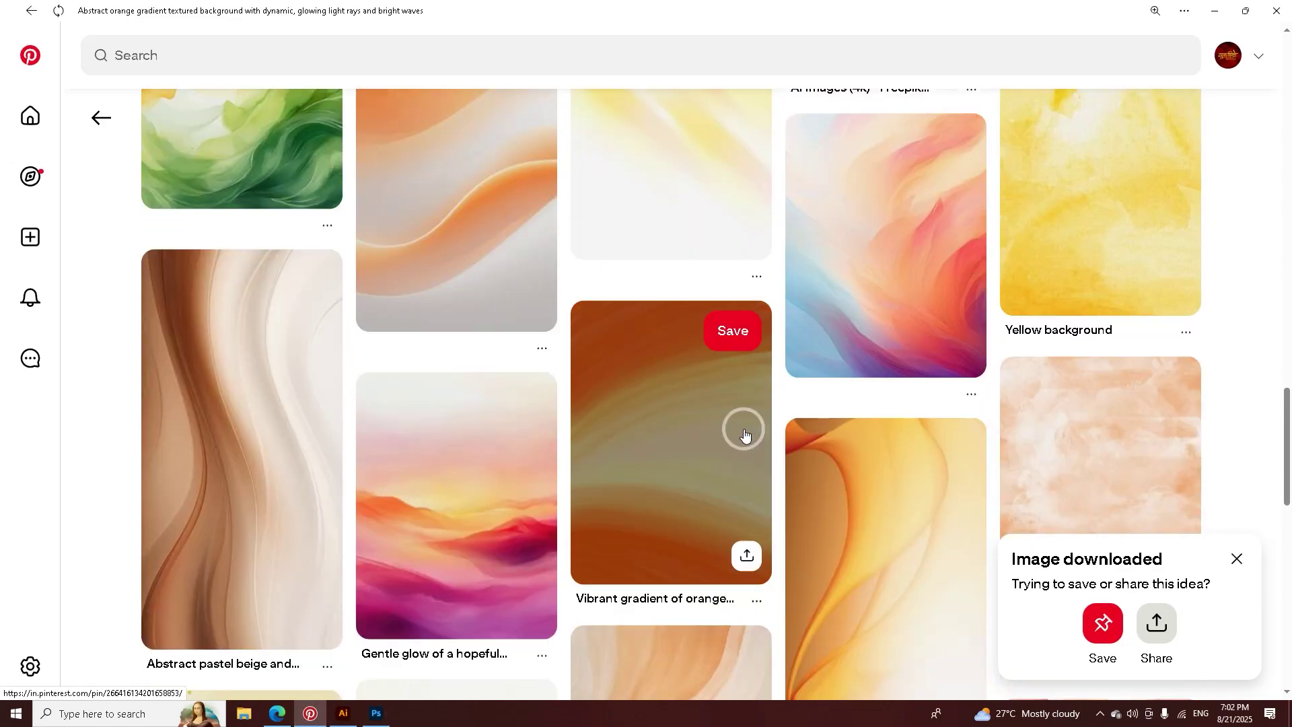
{"action": "scroll", "coordinate": [829, 458], "scroll_direction": "down", "scroll_amount": 15}
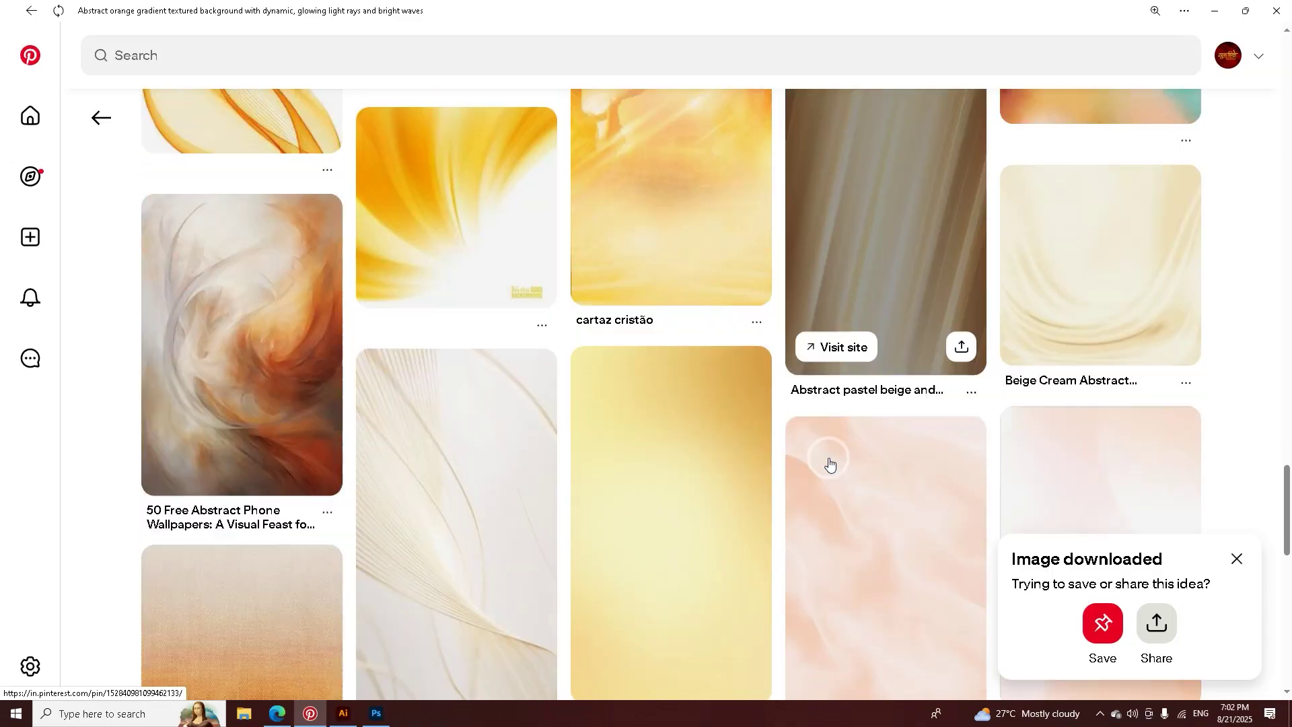
{"action": "scroll", "coordinate": [829, 463], "scroll_direction": "down", "scroll_amount": 18}
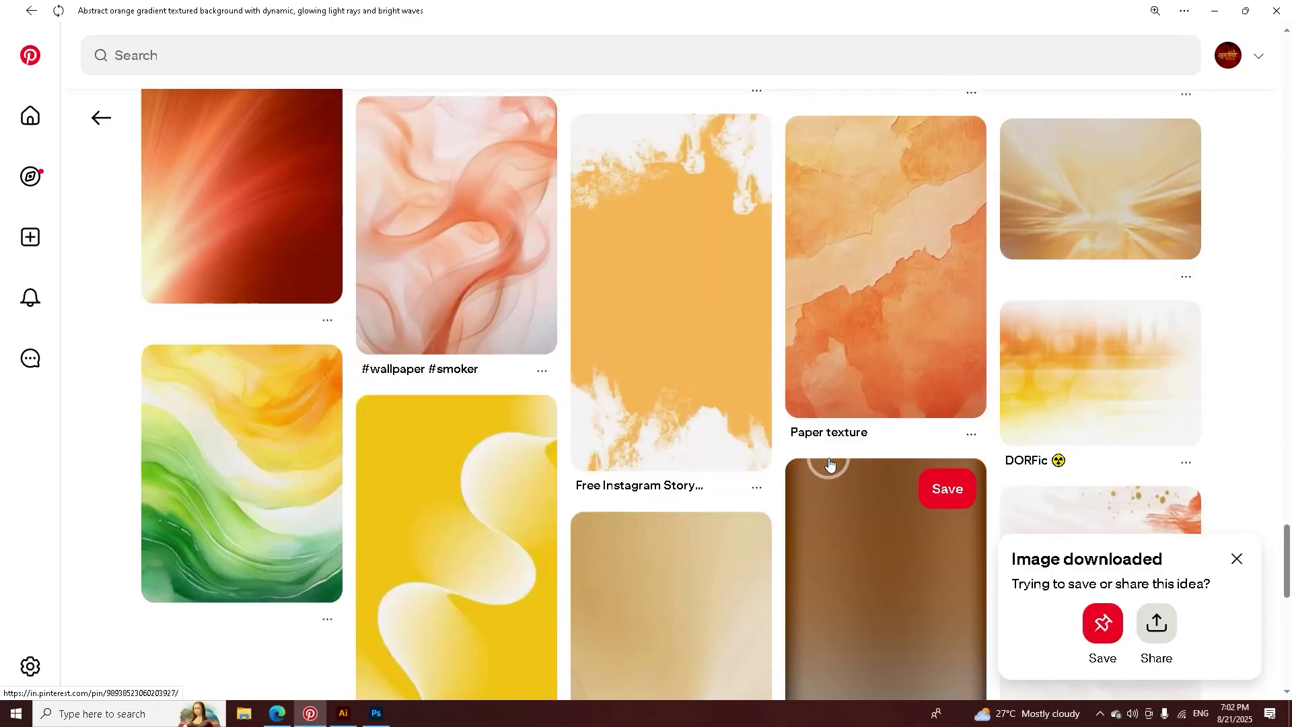
{"action": "scroll", "coordinate": [829, 458], "scroll_direction": "down", "scroll_amount": 4}
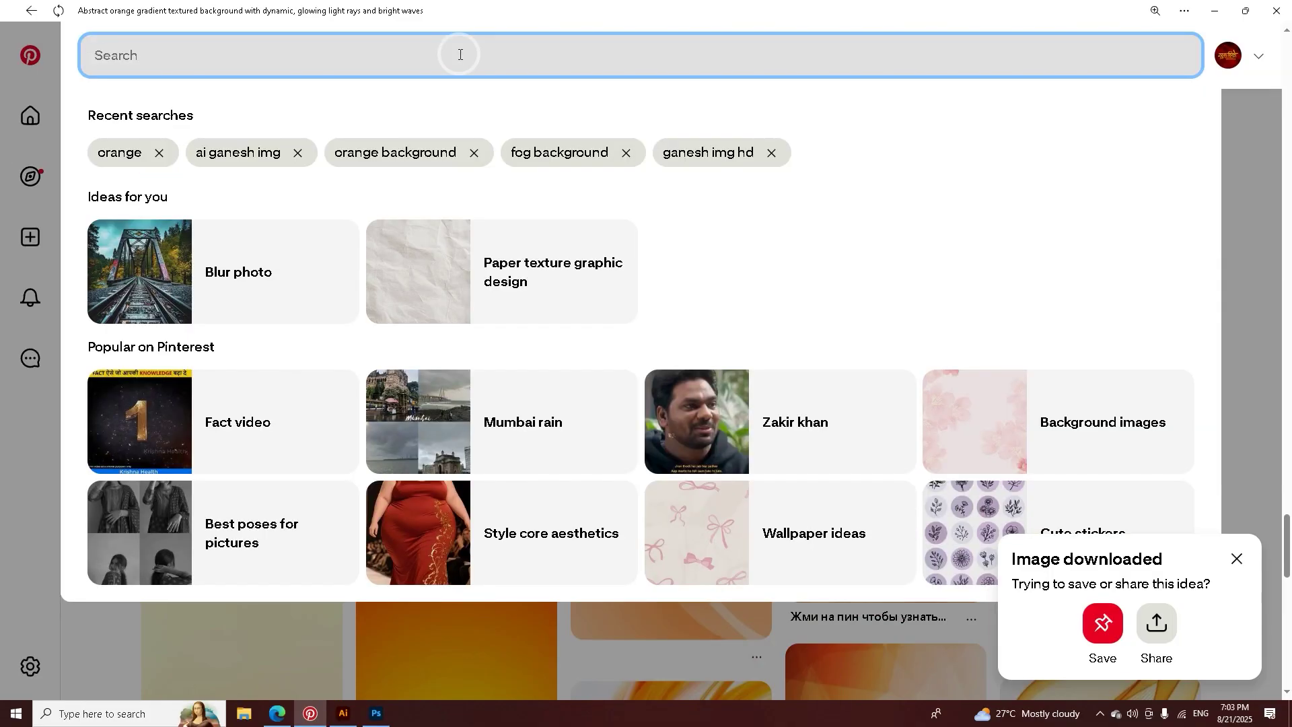
Step: Search Pinterest for "mandap" and open the Indian Wedding Mandap Decor image with red flowers and hanging lanterns
{"action": "type", "text": "o"}
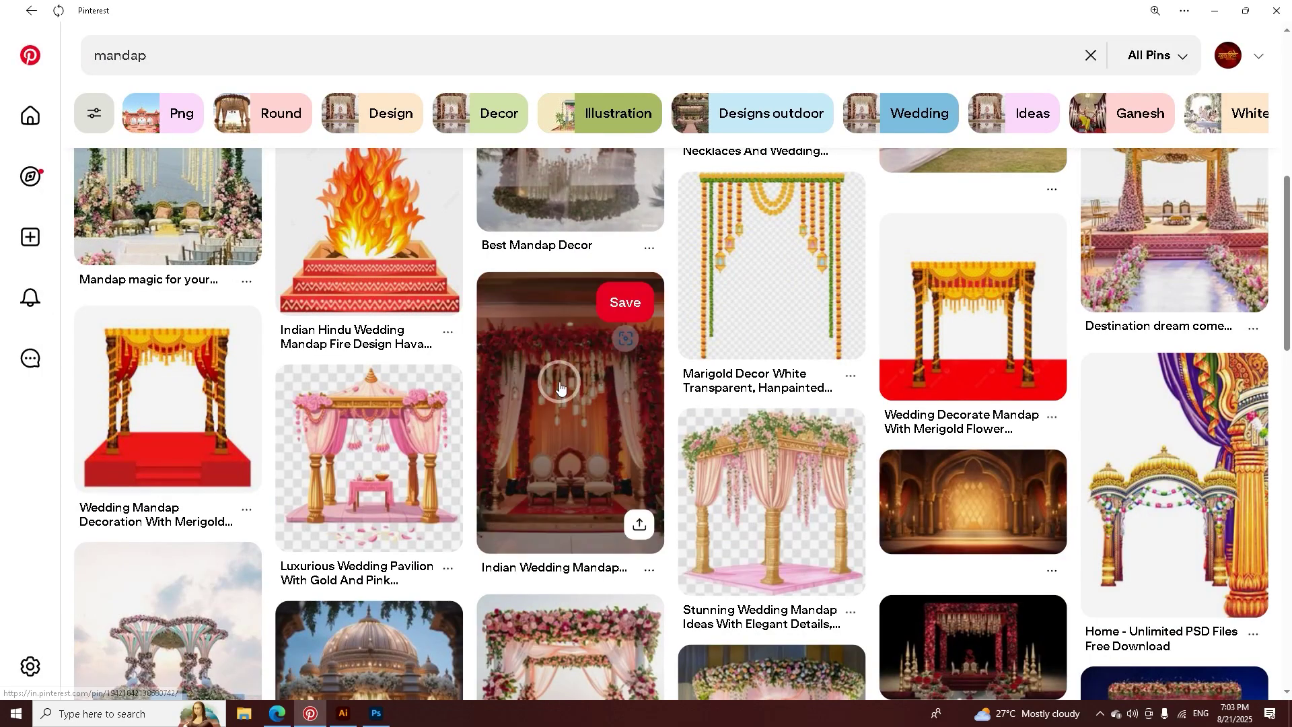
{"action": "left_click", "coordinate": [560, 388]}
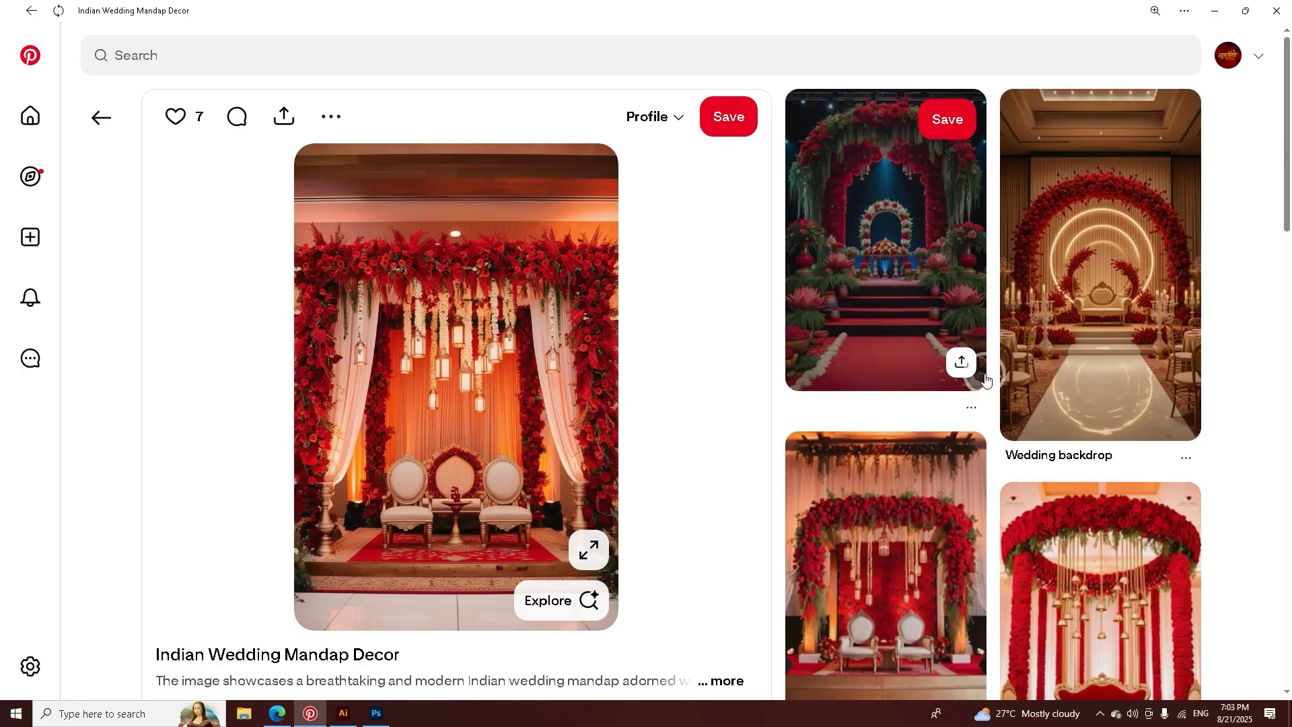
{"action": "left_click", "coordinate": [205, 65]}
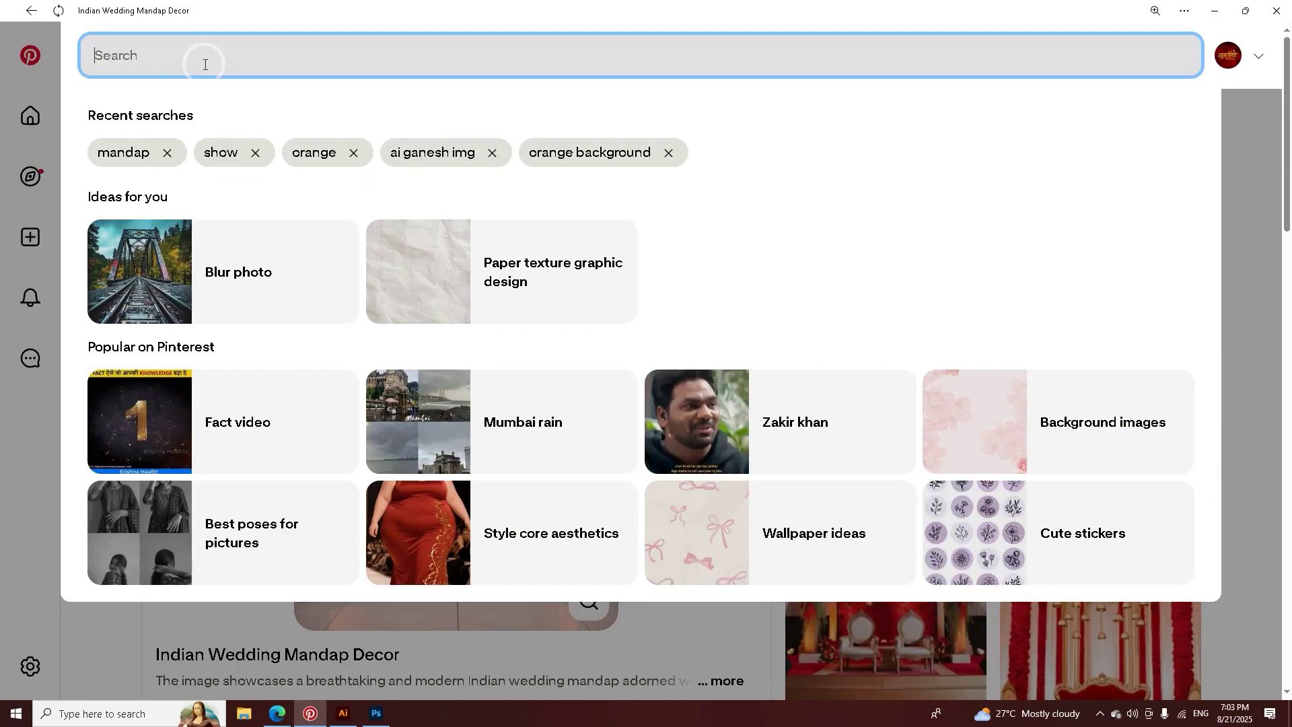
{"action": "left_click", "coordinate": [146, 161]}
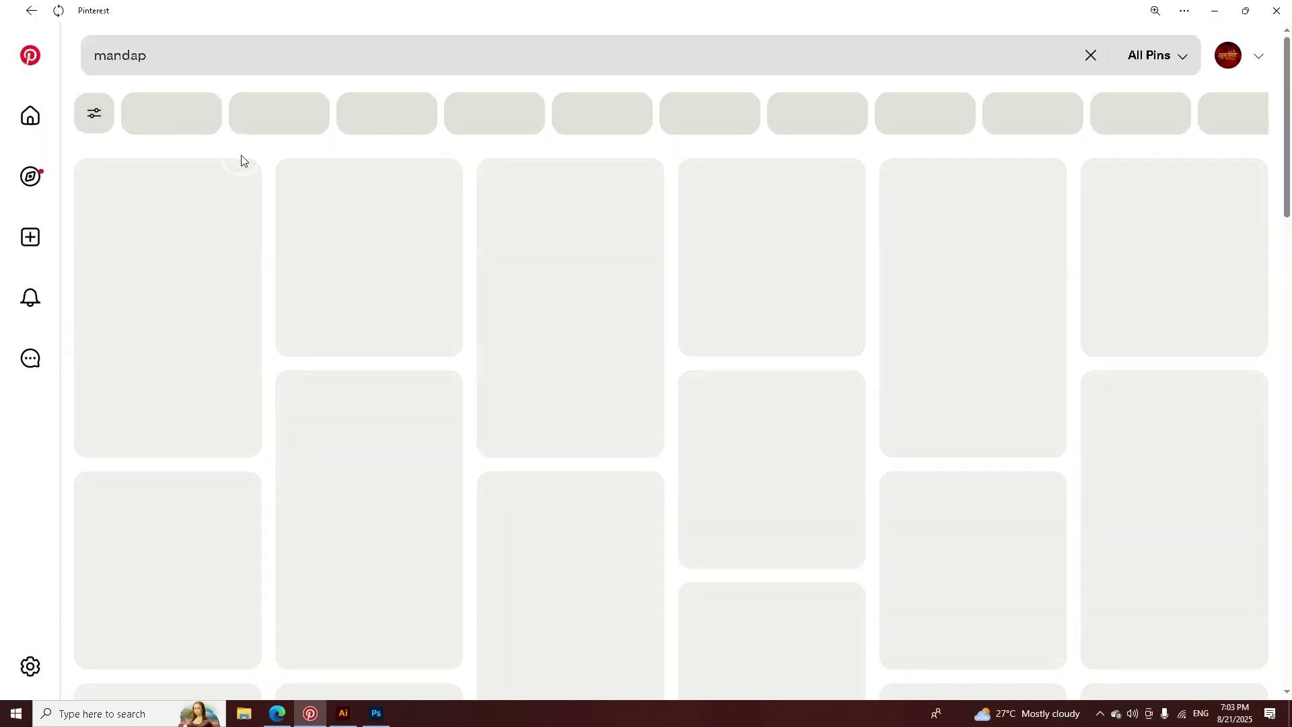
{"action": "scroll", "coordinate": [506, 301], "scroll_direction": "down", "scroll_amount": 7}
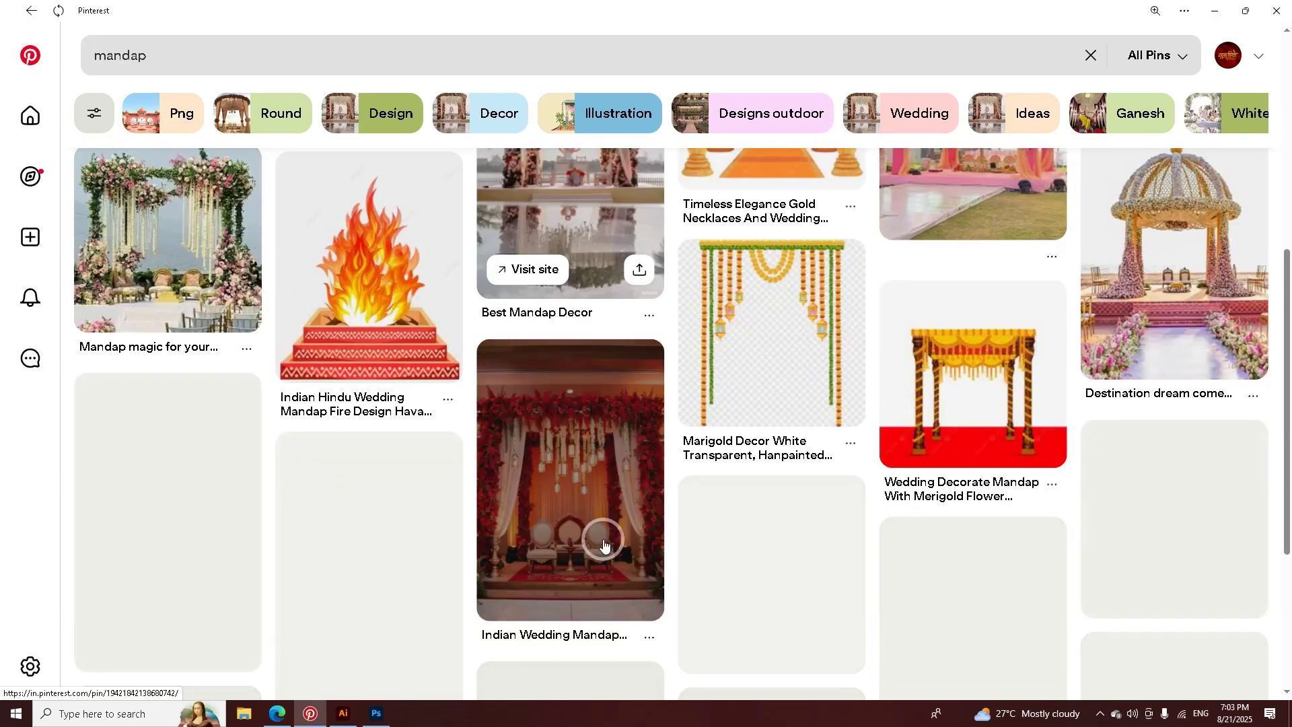
{"action": "left_click", "coordinate": [487, 377]}
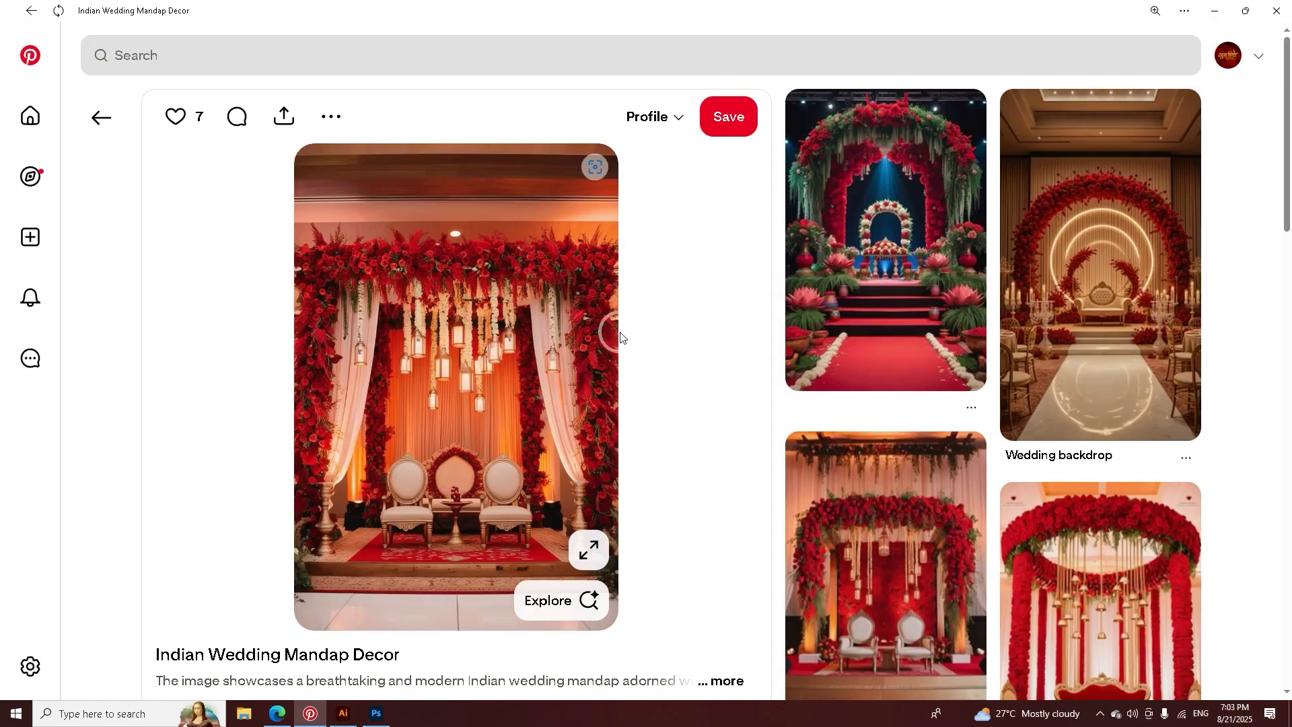
Step: Browse the related mandap images, open the options of the Indian Wedding Mandap Decor image, and return to the poster in Photoshop
{"action": "scroll", "coordinate": [1072, 425], "scroll_direction": "down", "scroll_amount": 10}
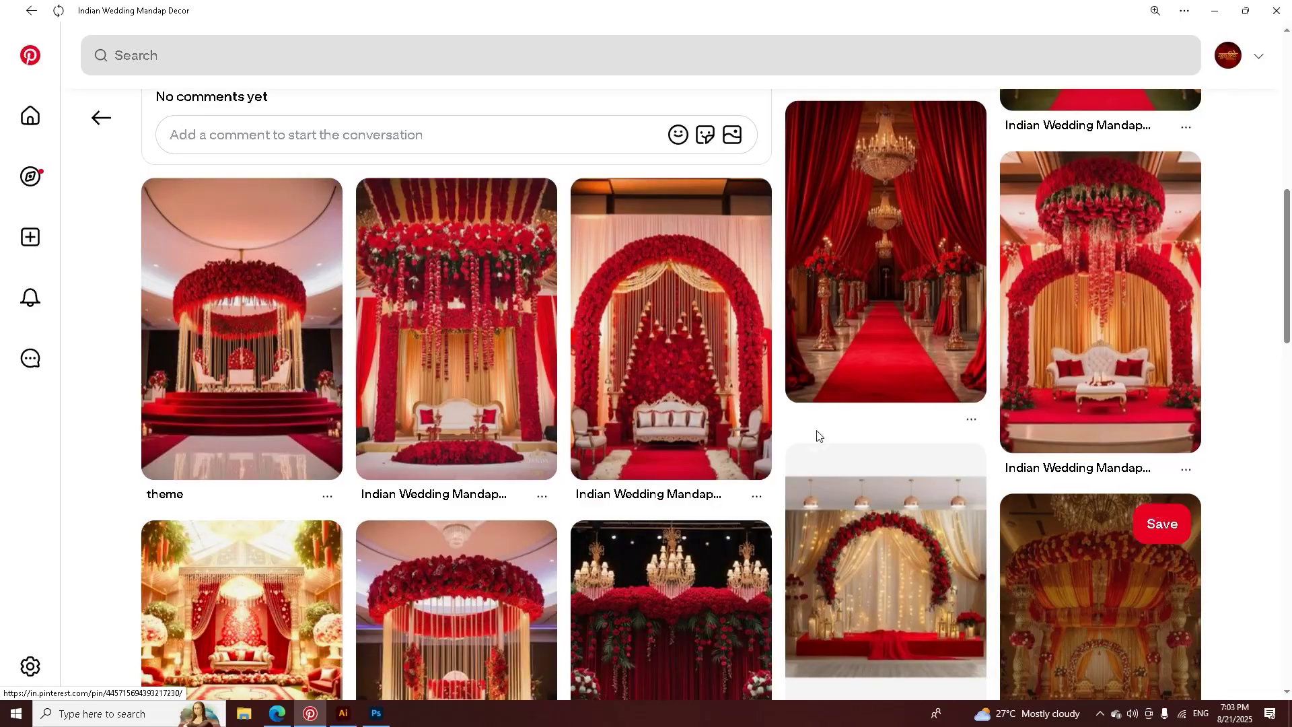
{"action": "left_click", "coordinate": [389, 339]}
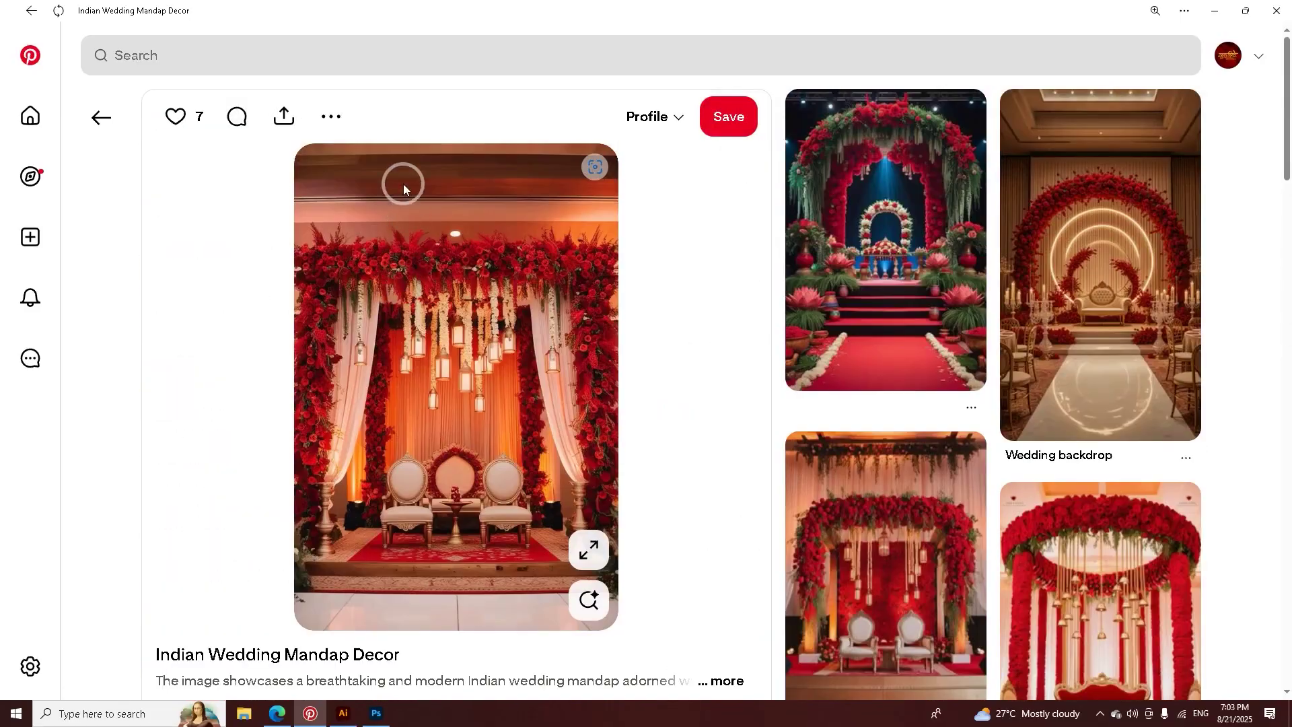
{"action": "left_click", "coordinate": [330, 117]}
{"action": "left_click", "coordinate": [374, 714]}
{"action": "left_click", "coordinate": [700, 266]}
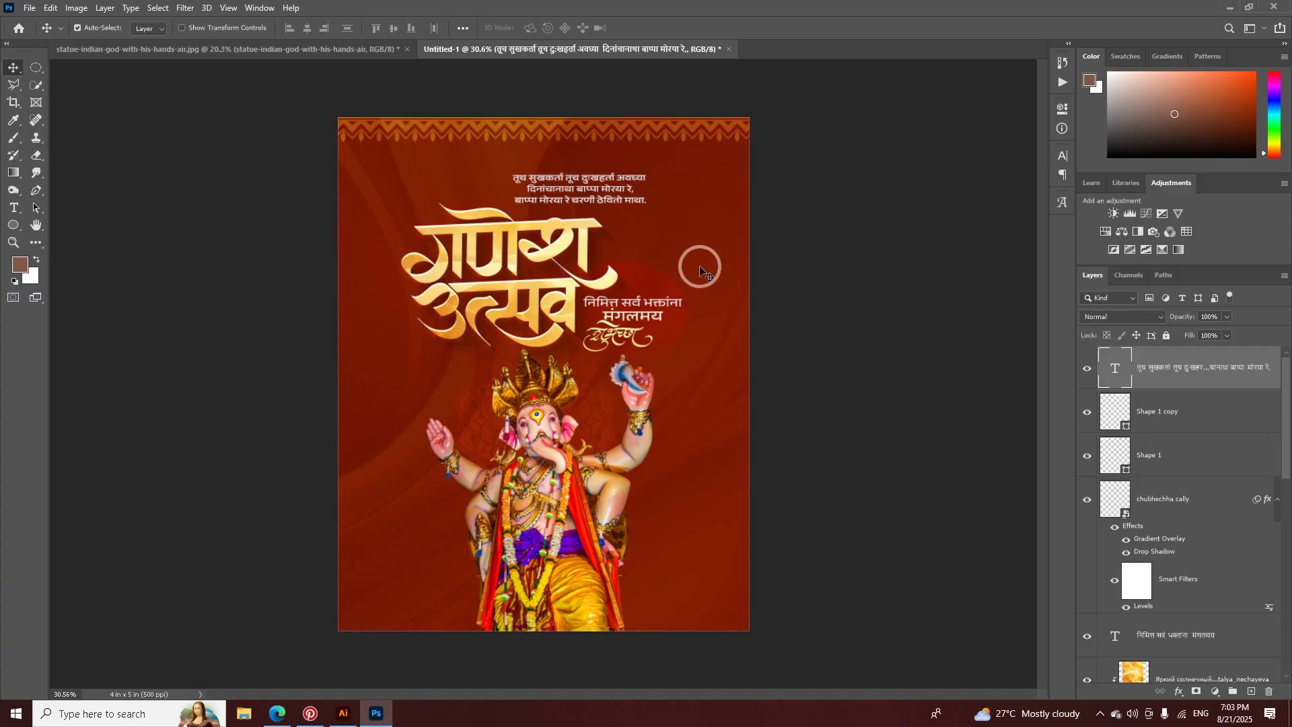
Step: Place the Indian Wedding Mandap Decor image as embedded above the background texture and scale it to about 44% to cover the poster
{"action": "left_click", "coordinate": [31, 9]}
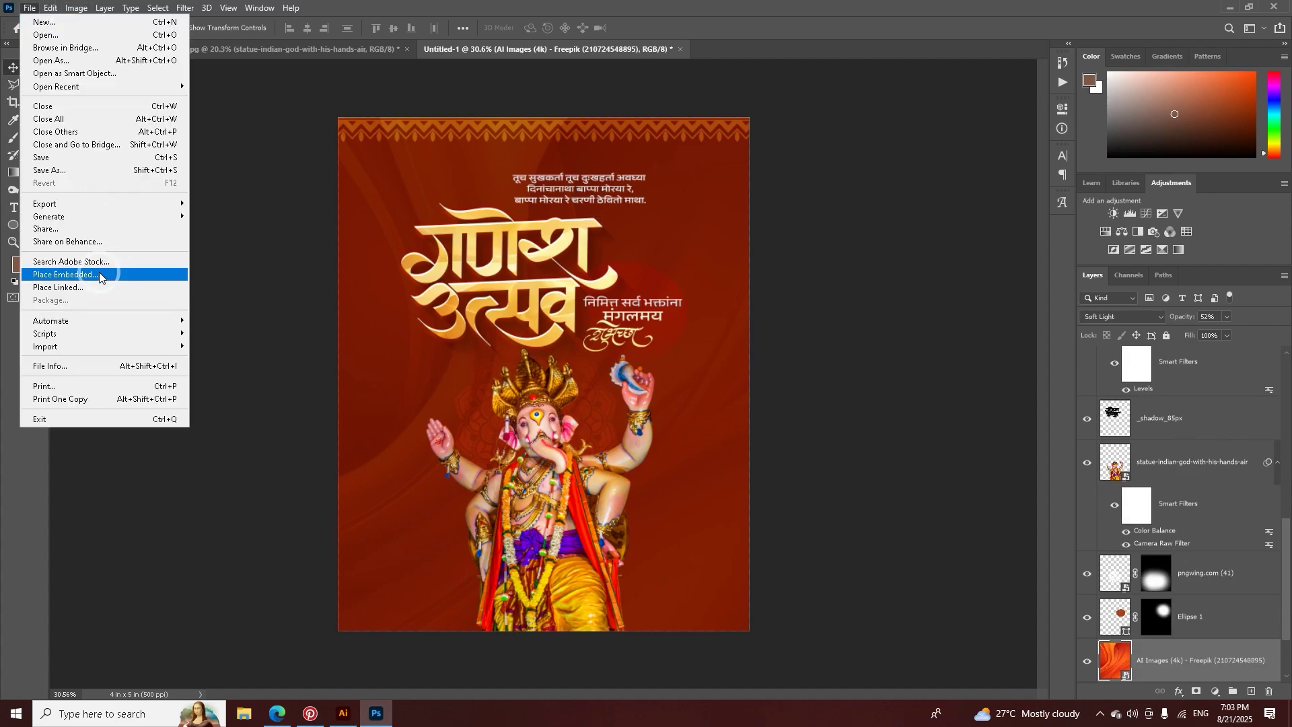
{"action": "left_click", "coordinate": [66, 274]}
{"action": "key", "text": "Return"}
{"action": "left_click_drag", "start_coordinate": [712, 370], "coordinate": [736, 346]}
{"action": "left_click", "coordinate": [645, 28]}
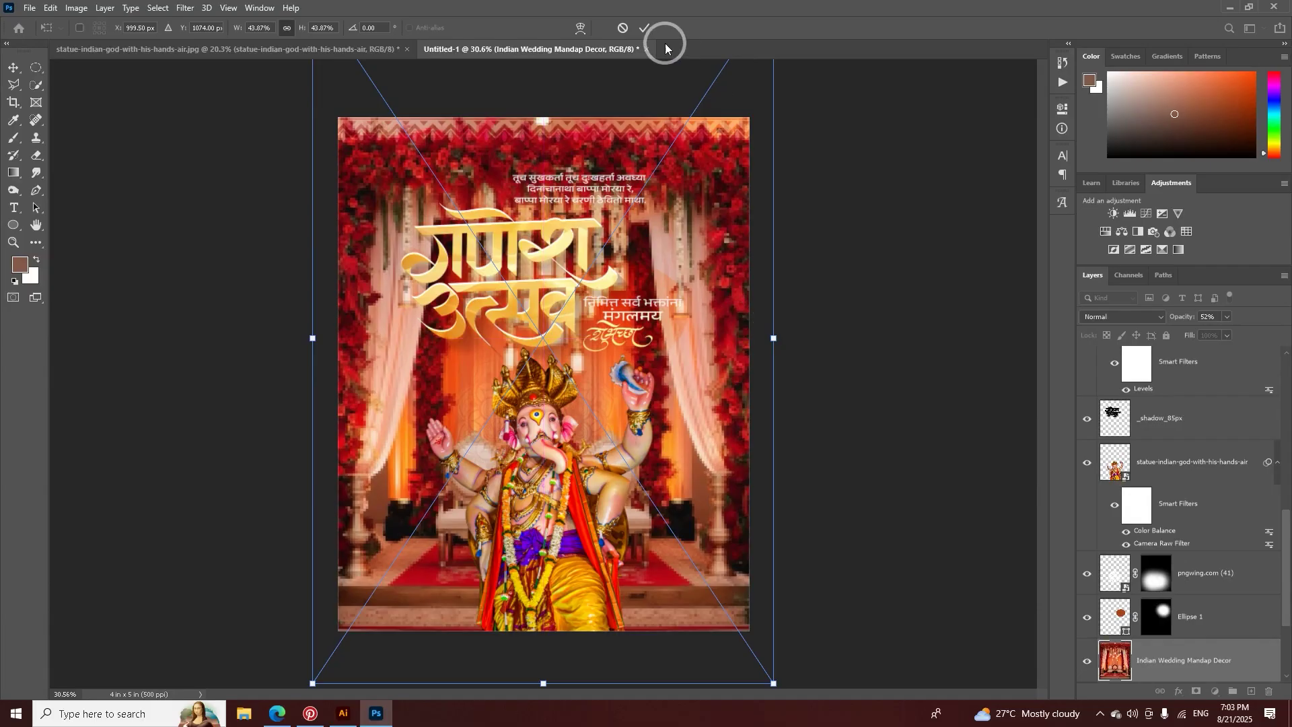
Step: Set the mandap layer's blend mode to Soft Light and its opacity to 27%
{"action": "left_click", "coordinate": [1123, 314]}
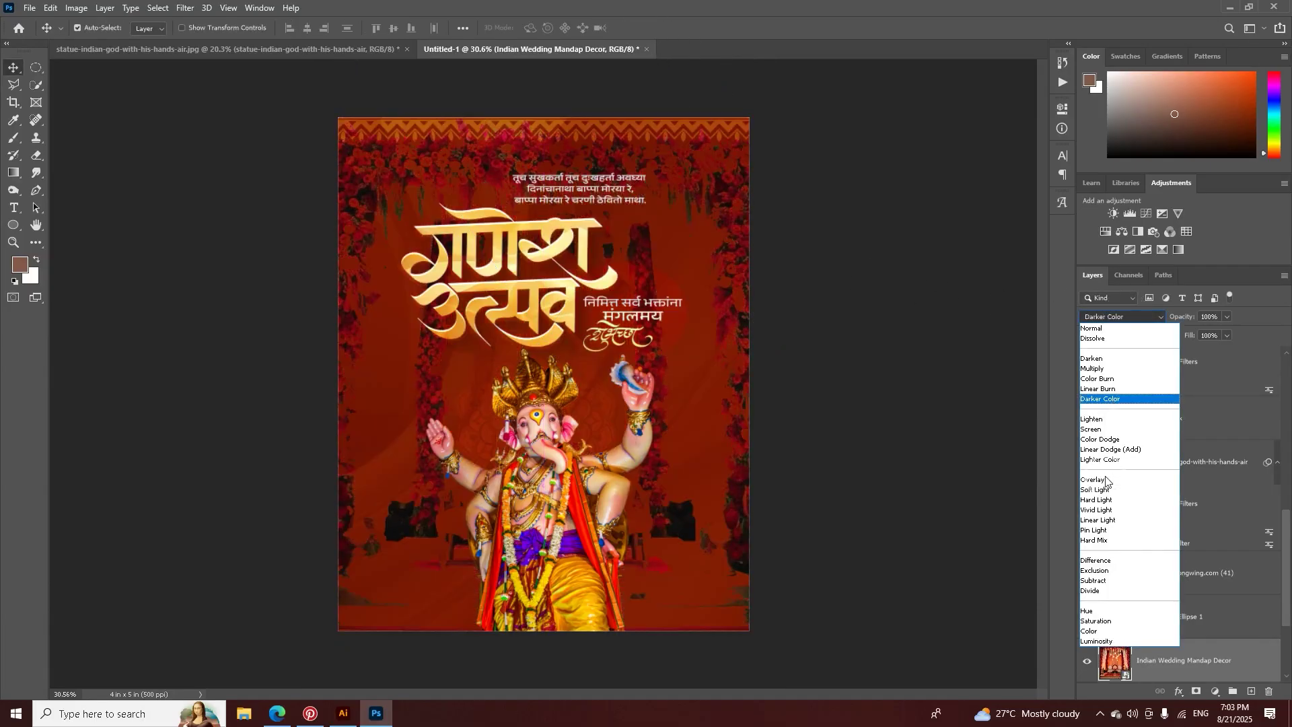
{"action": "left_click", "coordinate": [1104, 490]}
{"action": "left_click_drag", "start_coordinate": [1189, 318], "coordinate": [1171, 315]}
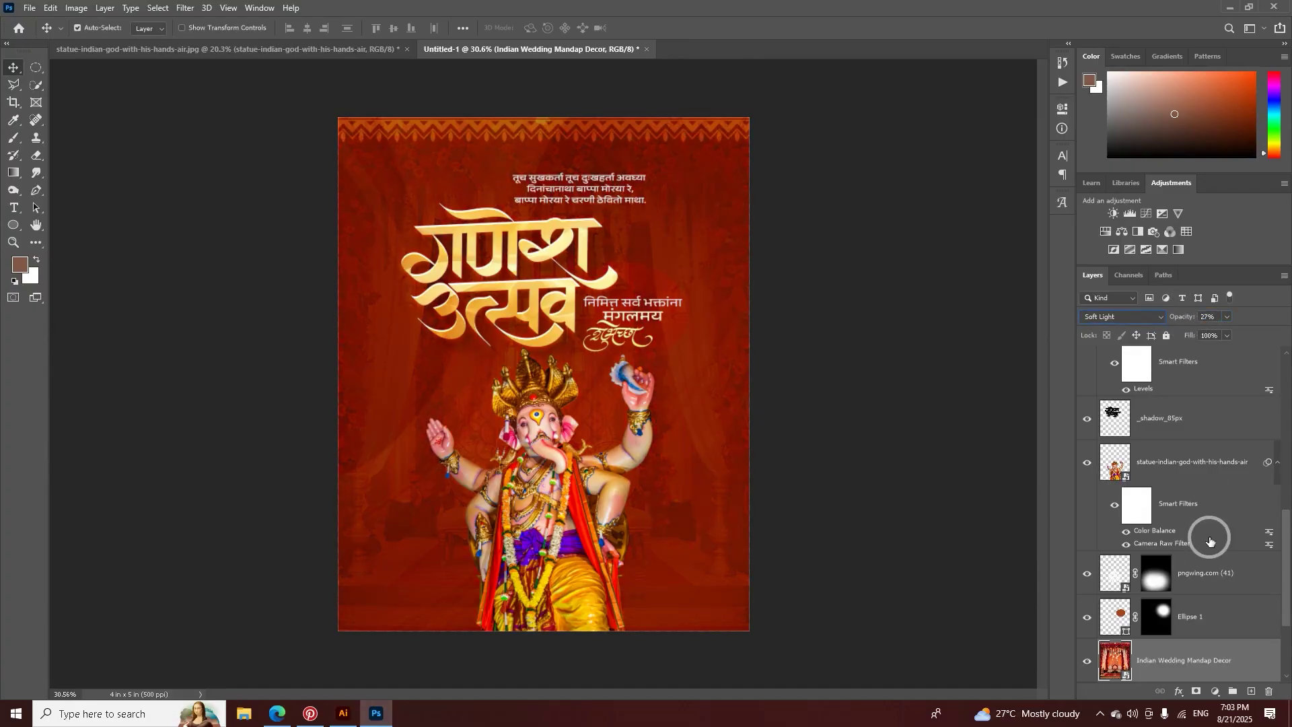
Step: Add a hide-all mask to the mandap layer and reveal only the poster's upper area with a large soft white brush
{"action": "left_click", "coordinate": [1198, 693], "text": "alt"}
{"action": "key", "text": "b"}
{"action": "mouse_move", "coordinate": [722, 175]}
{"action": "left_mouse_down"}
{"action": "mouse_move", "coordinate": [777, 177]}
{"action": "mouse_move", "coordinate": [788, 189]}
{"action": "mouse_move", "coordinate": [742, 140]}
{"action": "mouse_move", "coordinate": [623, 121]}
{"action": "mouse_move", "coordinate": [473, 120]}
{"action": "mouse_move", "coordinate": [329, 172]}
{"action": "left_mouse_up"}
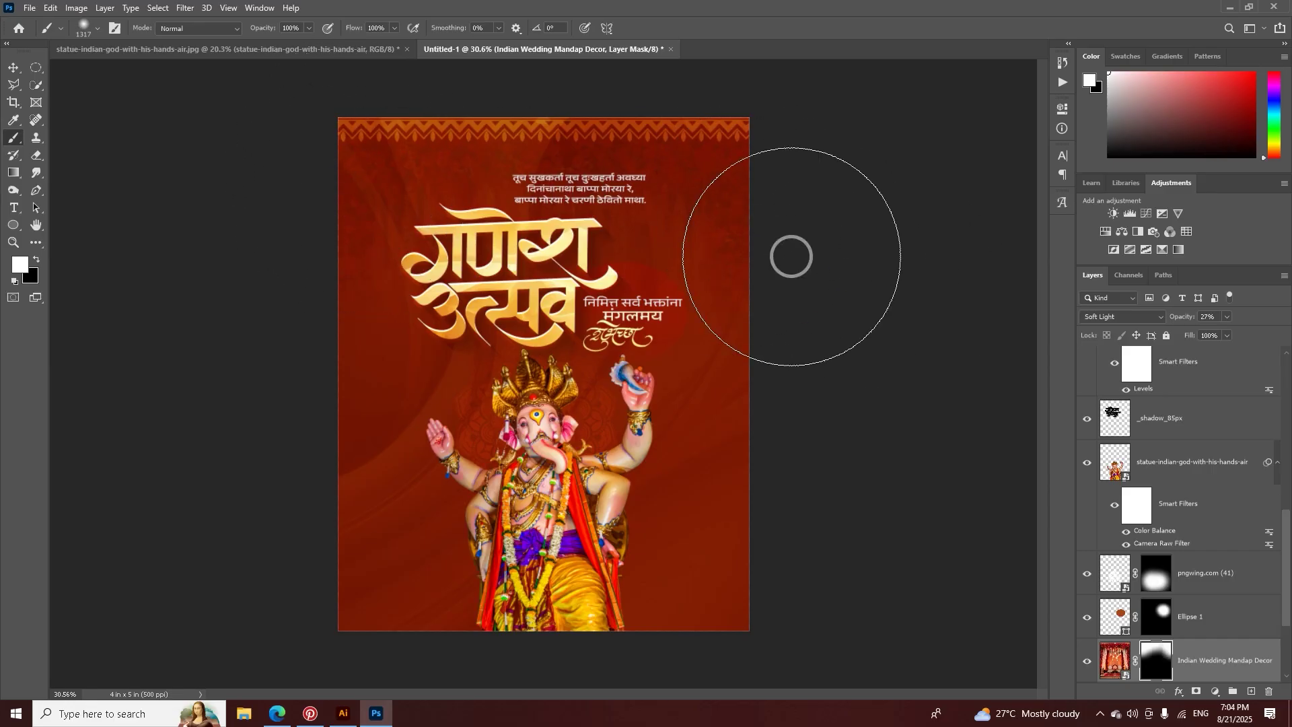
Step: Enlarge the masked mandap layer to about 102% and set its opacity to 24%
{"action": "key", "text": "ctrl+t"}
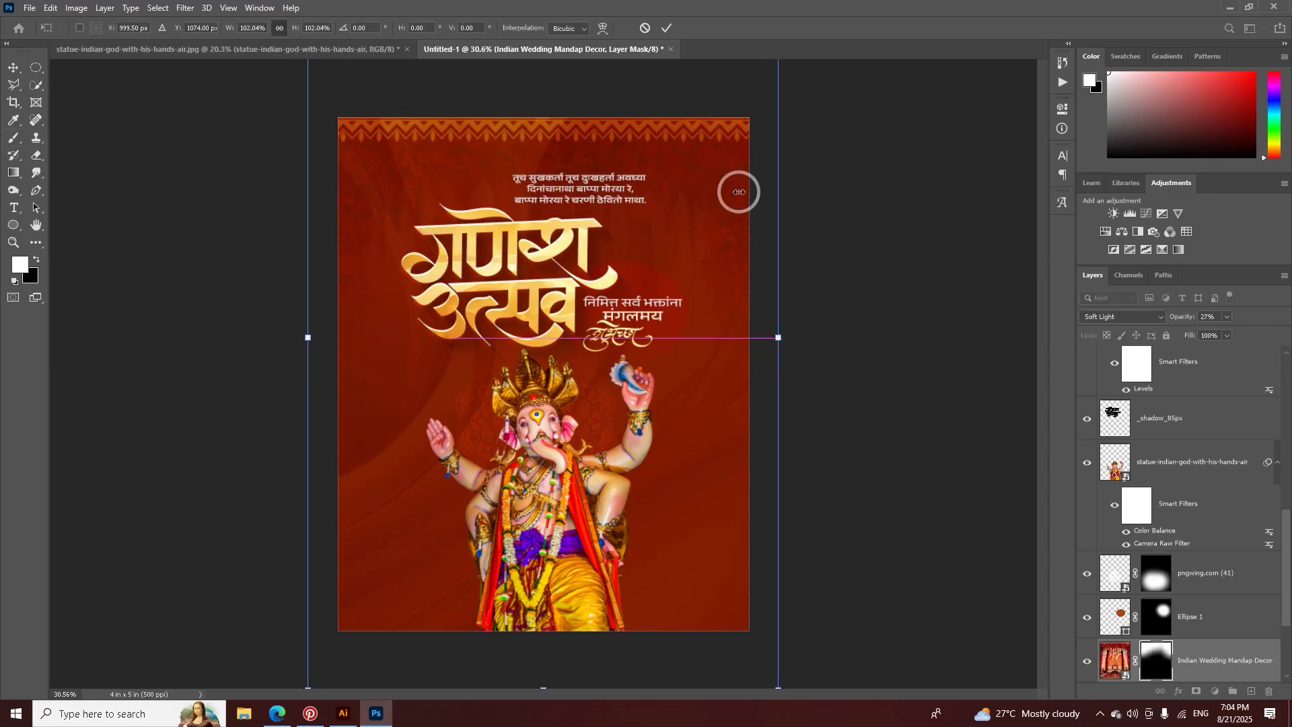
{"action": "left_click", "coordinate": [666, 28]}
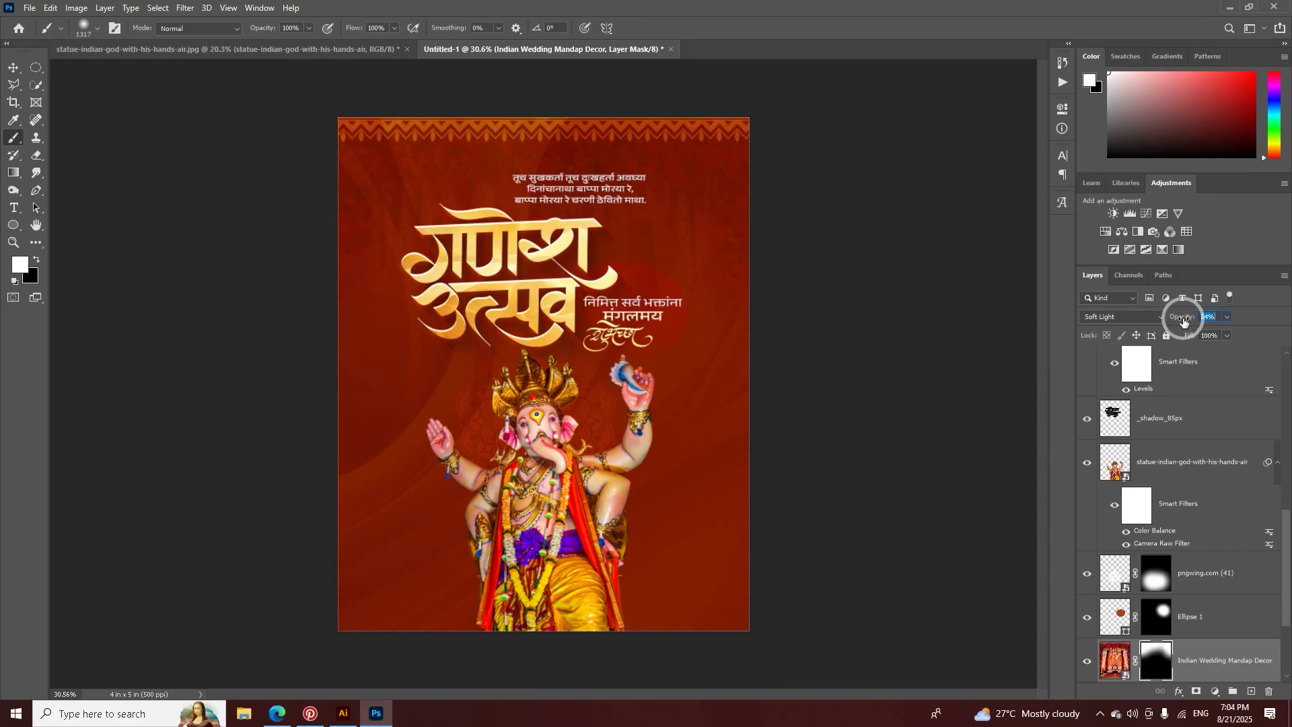
{"action": "scroll", "coordinate": [693, 192], "scroll_direction": "up", "scroll_amount": 3}
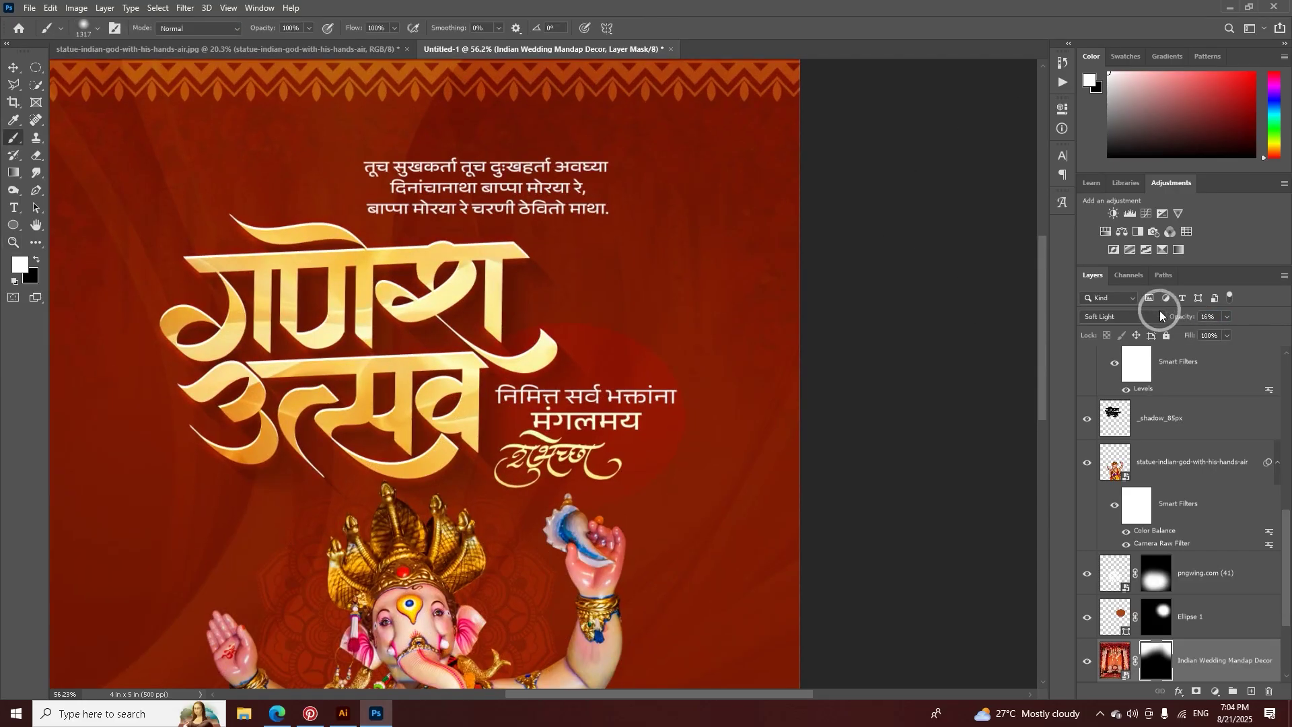
{"action": "left_click", "coordinate": [1179, 322]}
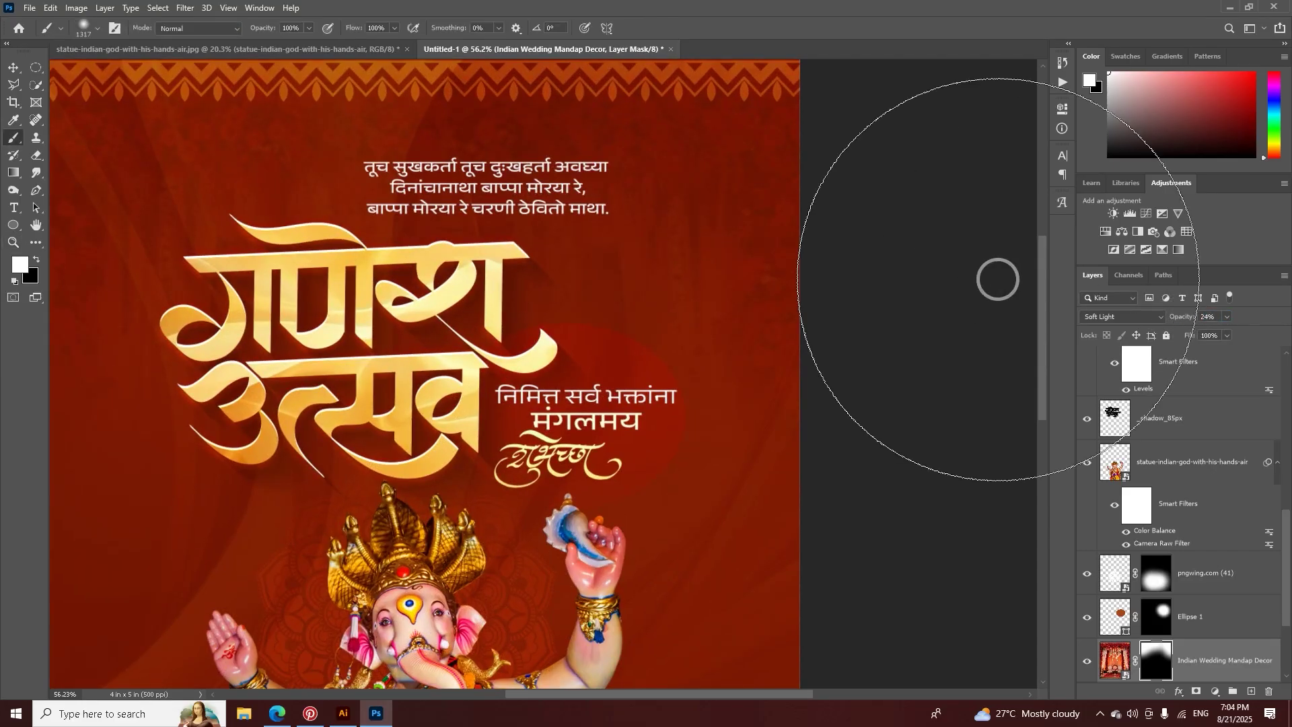
{"action": "scroll", "coordinate": [998, 279], "scroll_direction": "down", "scroll_amount": 3}
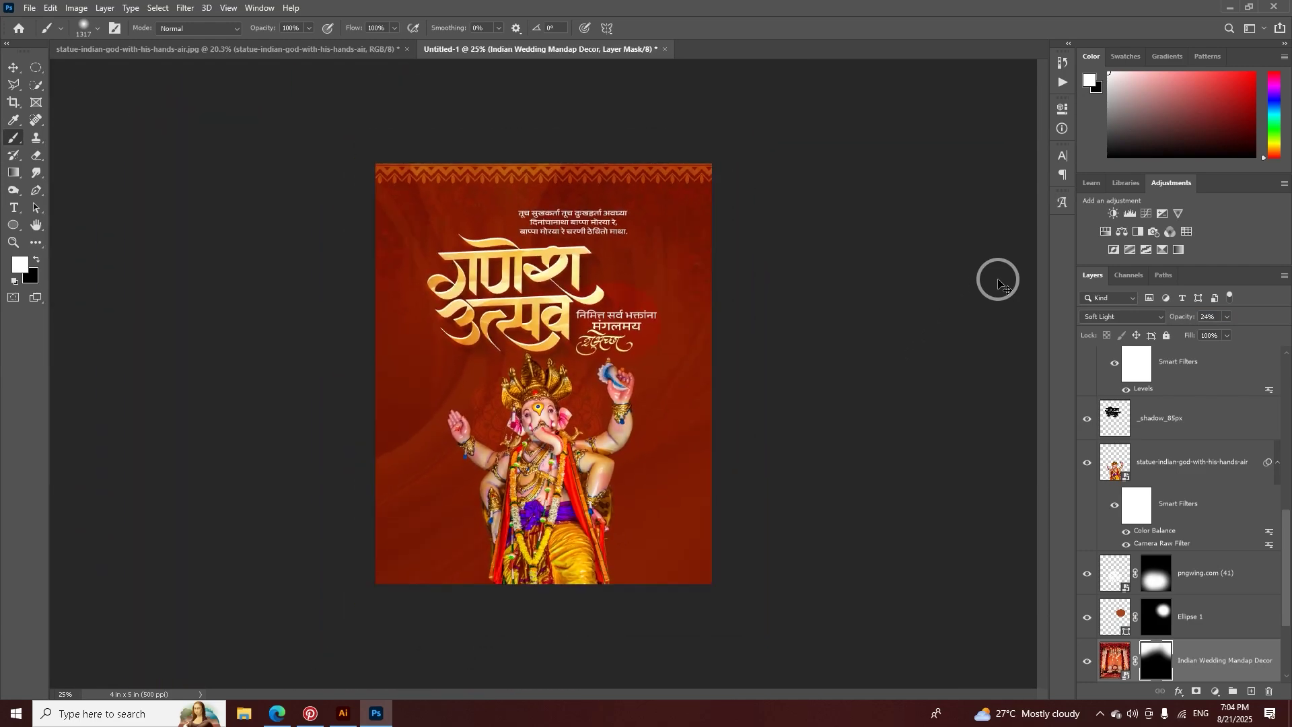
Step: Select the mandap layer and place the red flowing fabric image 8886 as embedded above it
{"action": "left_click", "coordinate": [13, 68]}
{"action": "scroll", "coordinate": [578, 505], "scroll_direction": "up", "scroll_amount": 3}
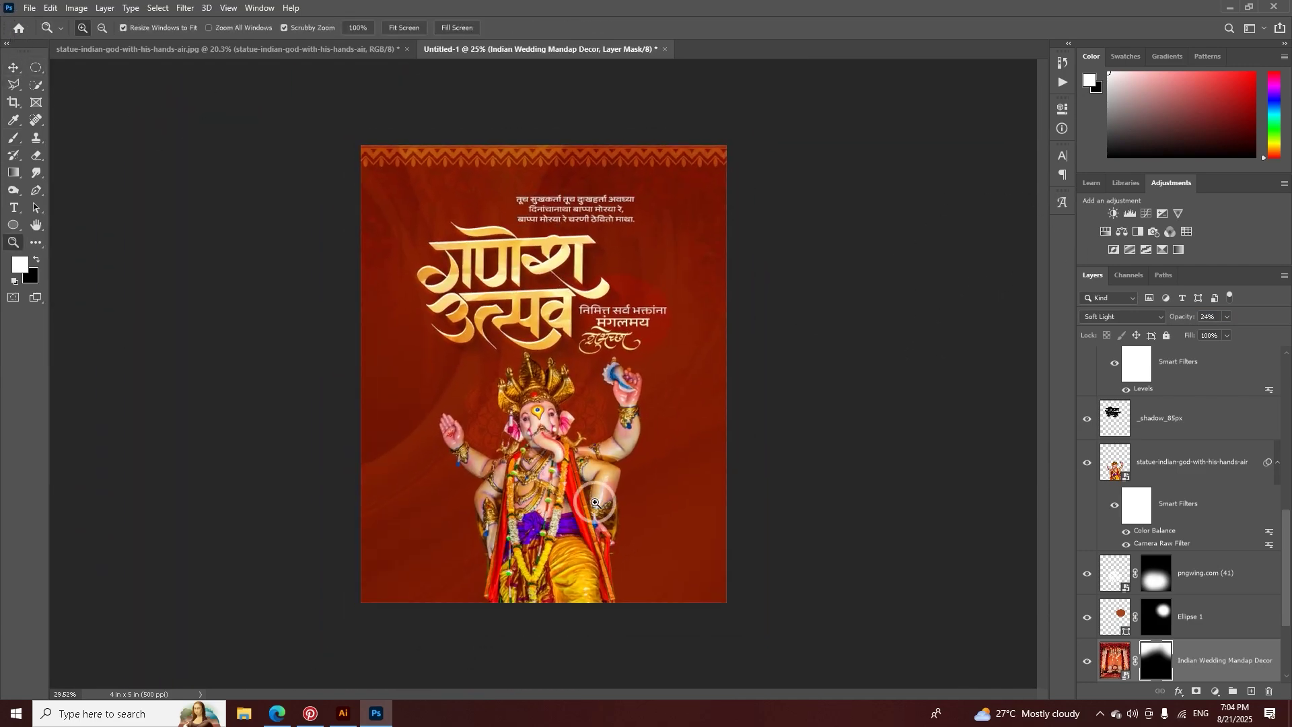
{"action": "key", "text": "alt+["}
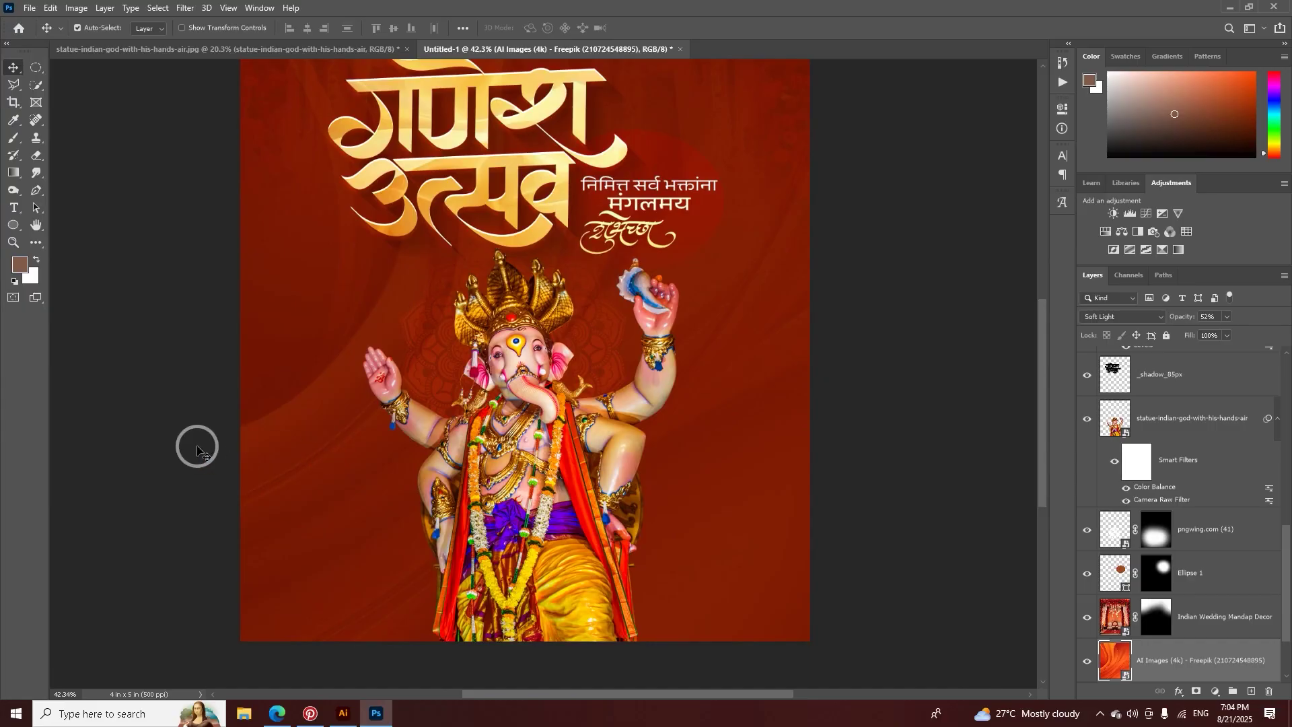
{"action": "scroll", "coordinate": [1144, 559], "scroll_direction": "down", "scroll_amount": 2}
{"action": "left_click", "coordinate": [1157, 533]}
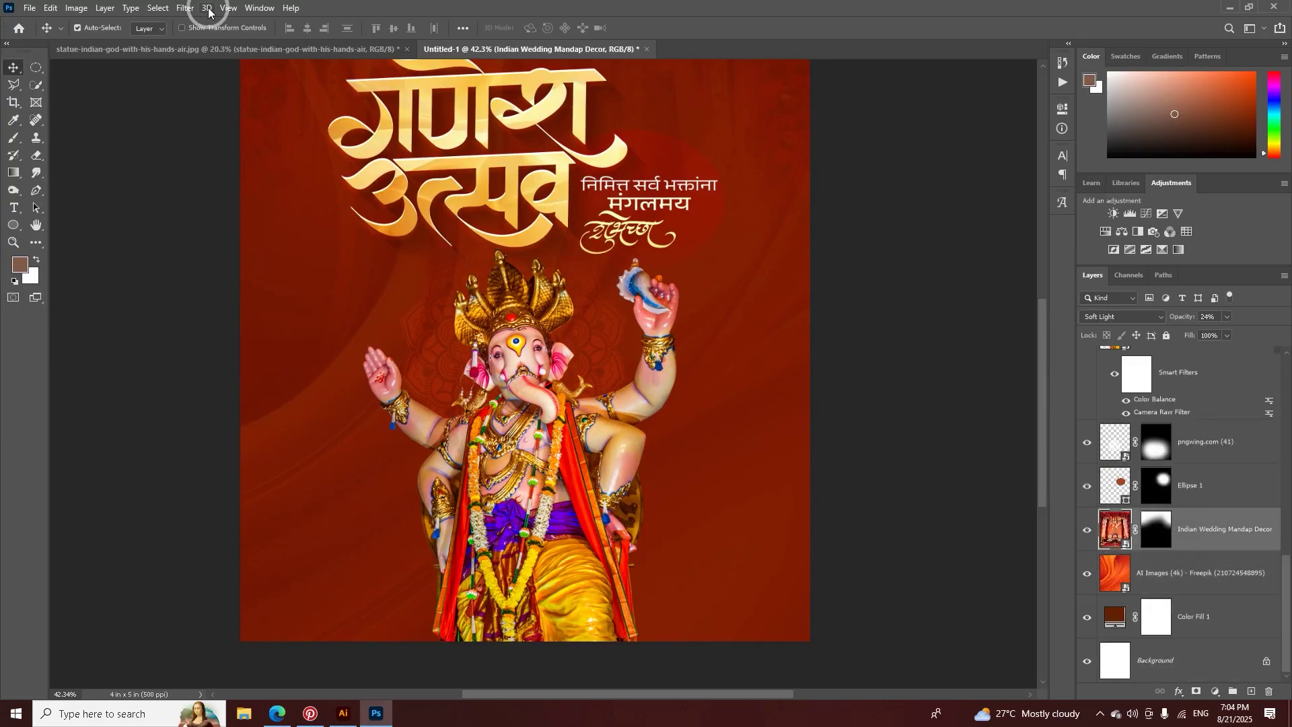
{"action": "left_click", "coordinate": [30, 8]}
{"action": "left_click", "coordinate": [135, 274]}
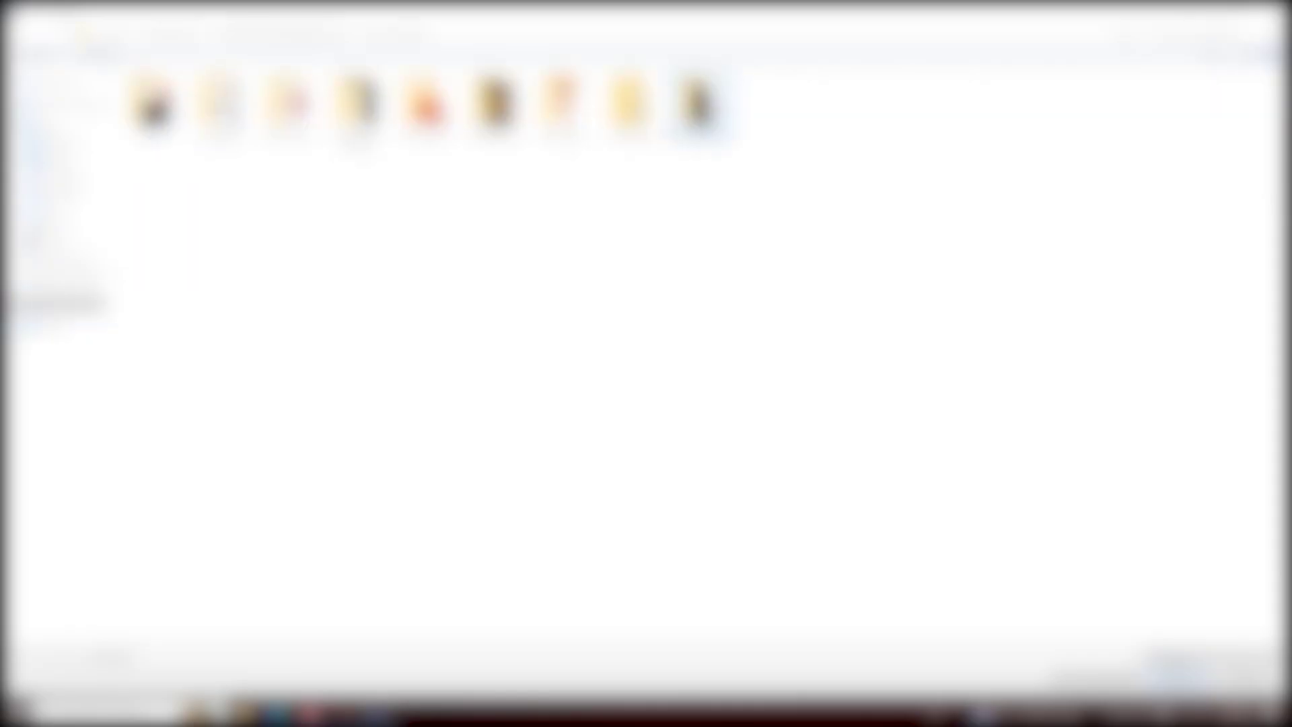
{"action": "scroll", "coordinate": [673, 370], "scroll_direction": "down", "scroll_amount": 2}
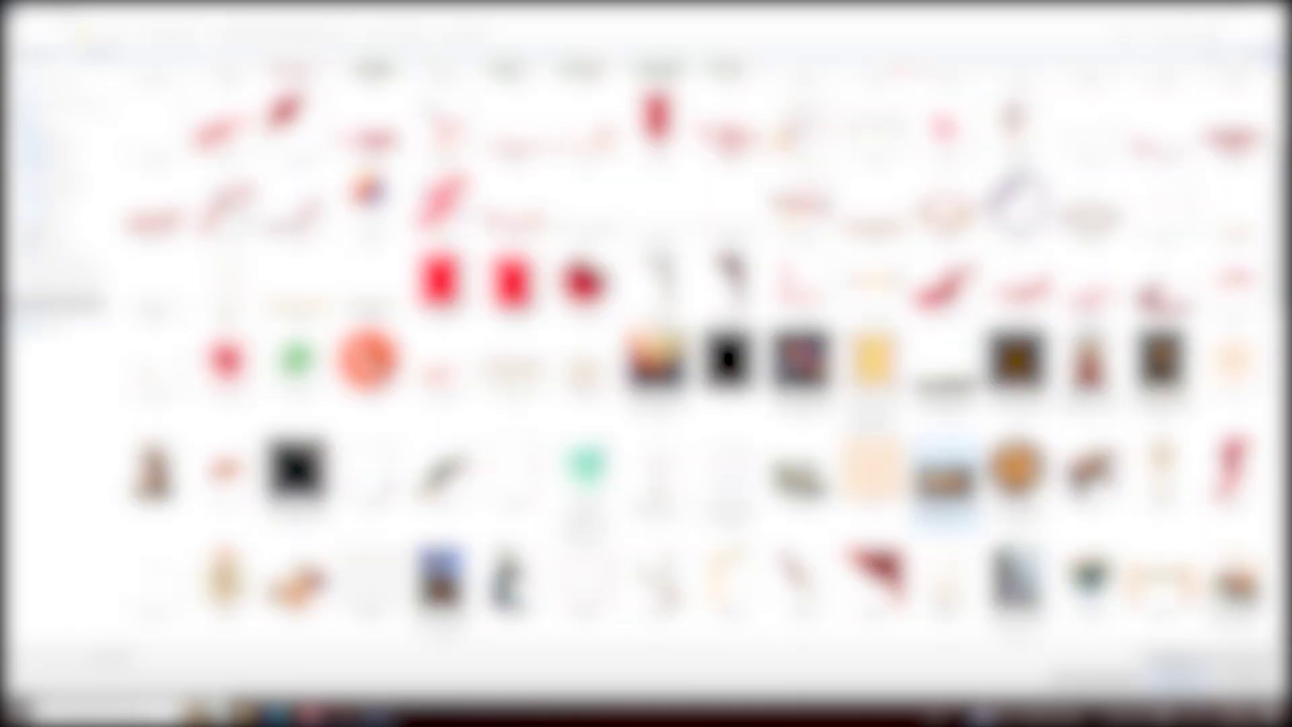
{"action": "scroll", "coordinate": [673, 370], "scroll_direction": "down", "scroll_amount": 5}
{"action": "double_click", "coordinate": [802, 409]}
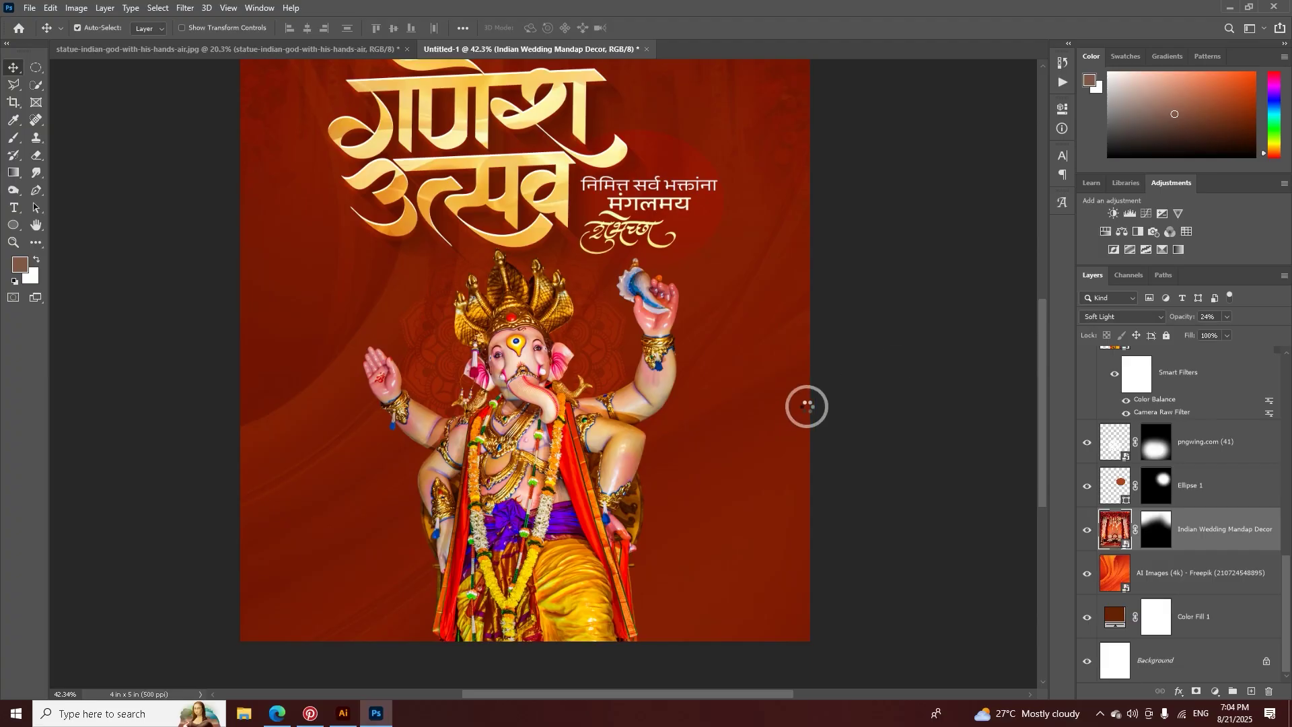
Step: Position the red fabric across the lower half of the poster behind the statue, extending past both sides
{"action": "key", "text": "ctrl+minus"}
{"action": "key", "text": "ctrl+minus"}
{"action": "left_click_drag", "start_coordinate": [802, 409], "coordinate": [732, 396]}
{"action": "left_click", "coordinate": [644, 28]}
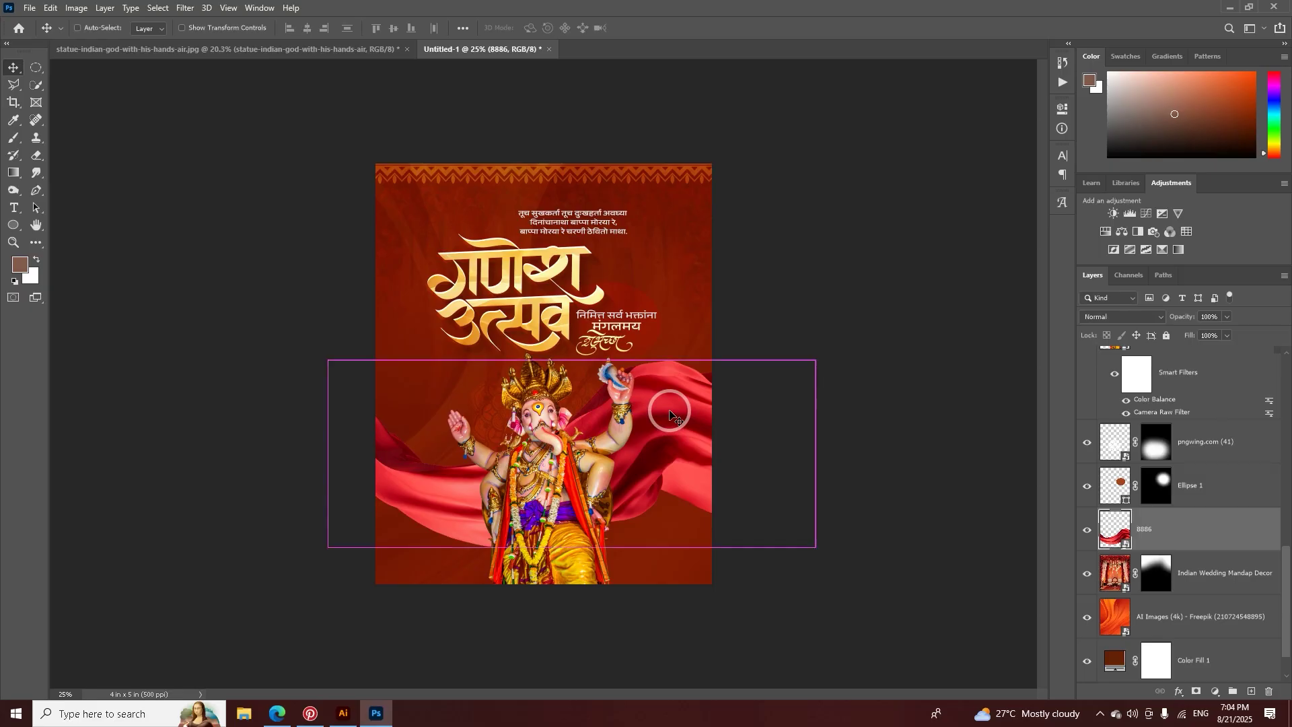
Step: Recolour the fabric with Hue/Saturation using Hue +16 and Lightness -9
{"action": "key", "text": "ctrl+u"}
{"action": "left_click_drag", "start_coordinate": [615, 148], "coordinate": [788, 211]}
{"action": "left_click_drag", "start_coordinate": [780, 297], "coordinate": [773, 358]}
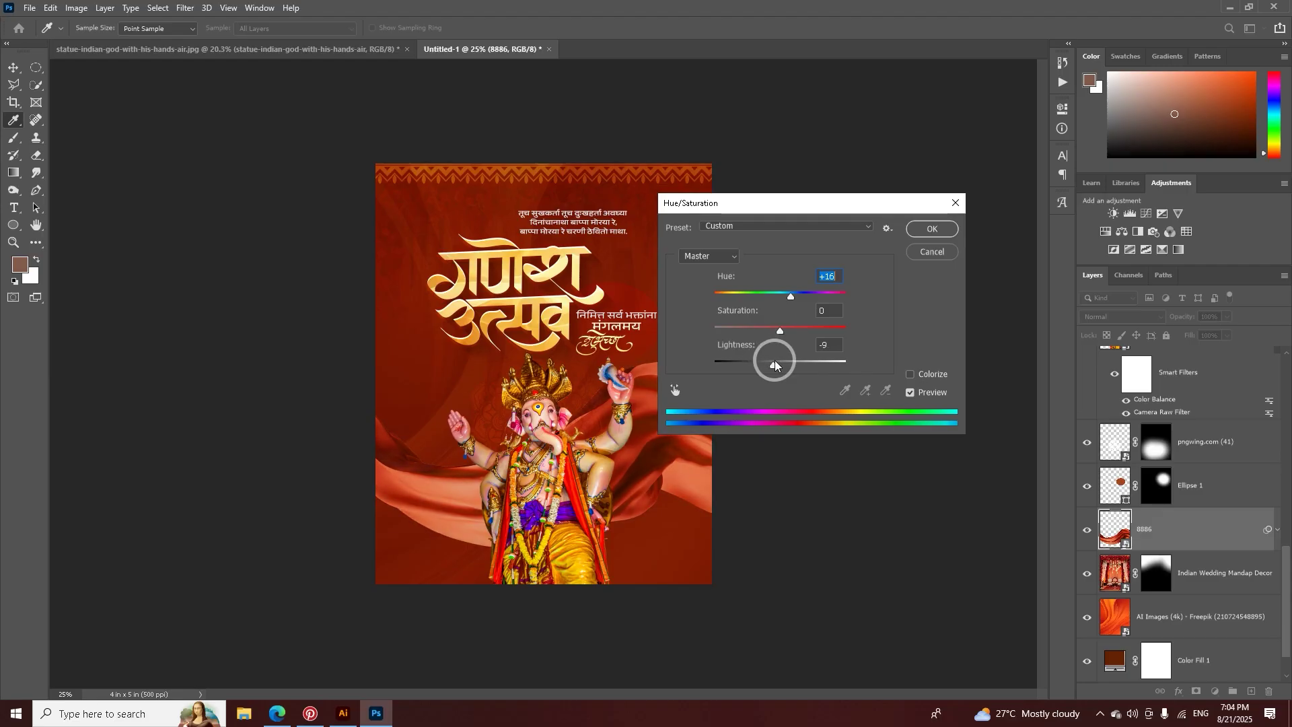
{"action": "left_click", "coordinate": [920, 232]}
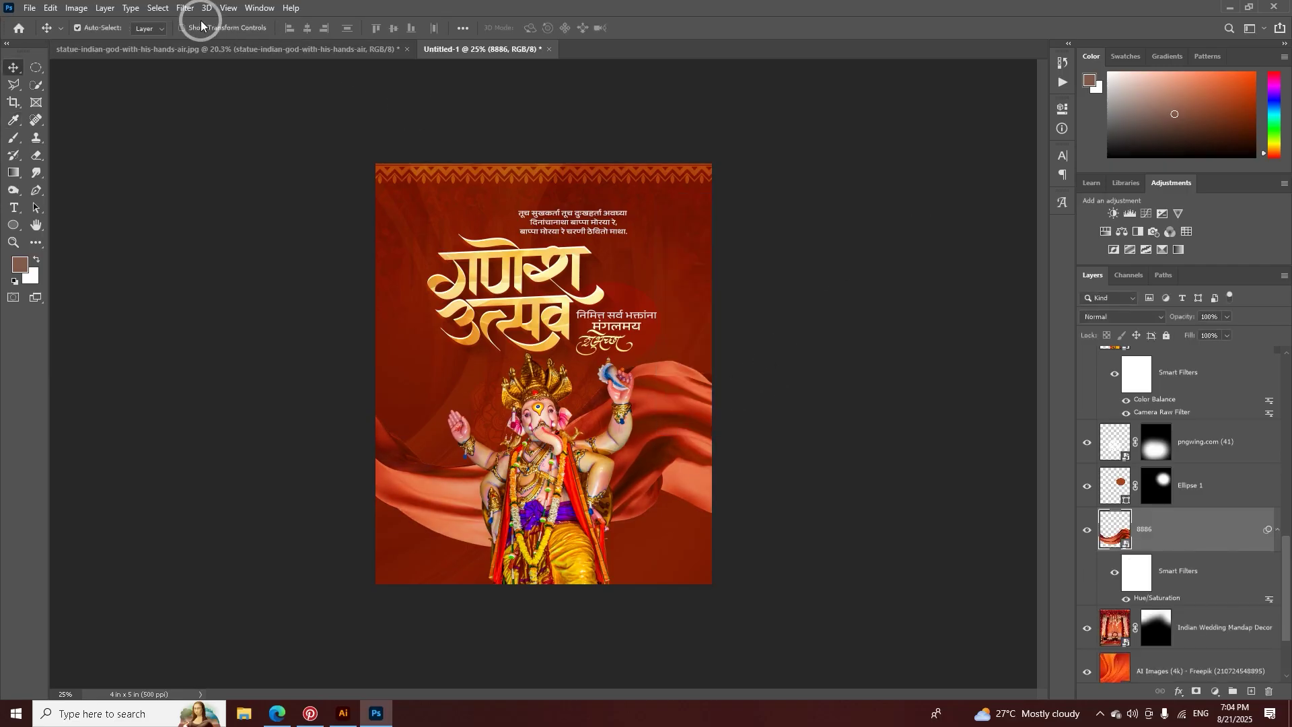
Step: Apply Motion Blur to the fabric with a 61-pixel distance and an adjusted angle, and lower the layer's opacity to 49%
{"action": "left_click", "coordinate": [186, 7]}
{"action": "mouse_move", "coordinate": [208, 159]}
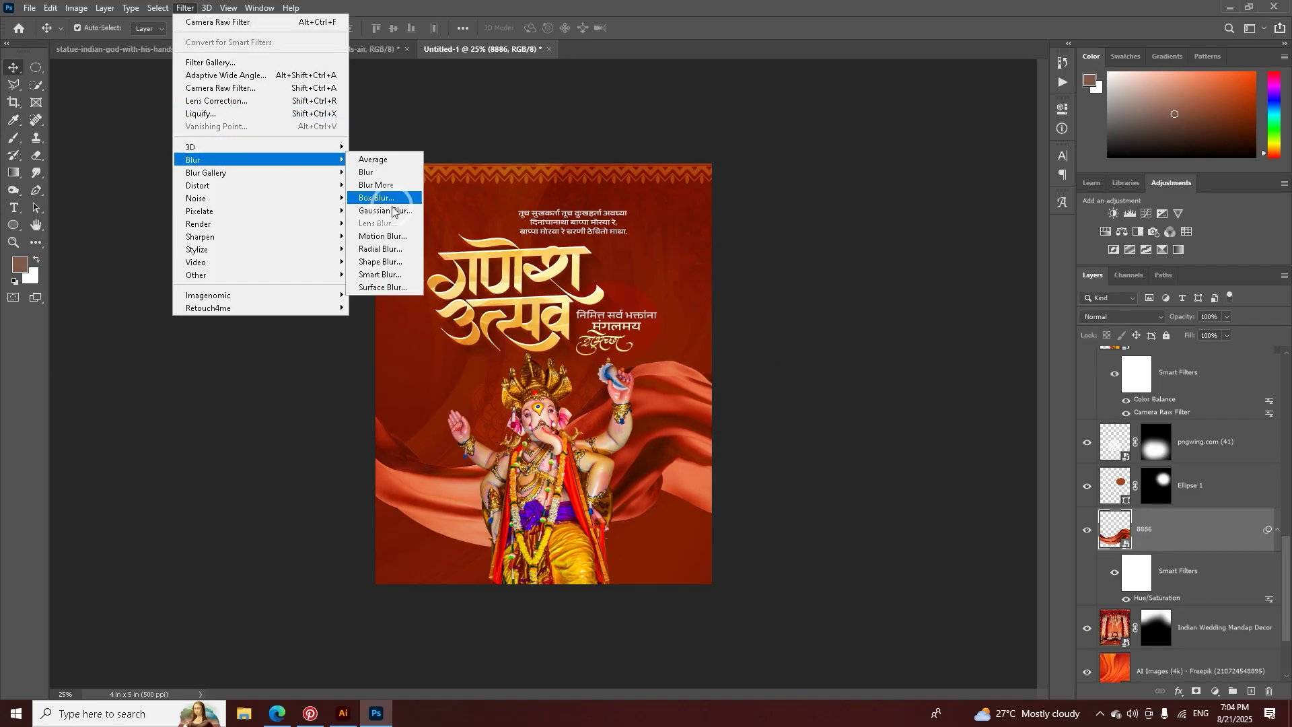
{"action": "left_click", "coordinate": [387, 241]}
{"action": "left_click_drag", "start_coordinate": [570, 366], "coordinate": [578, 372]}
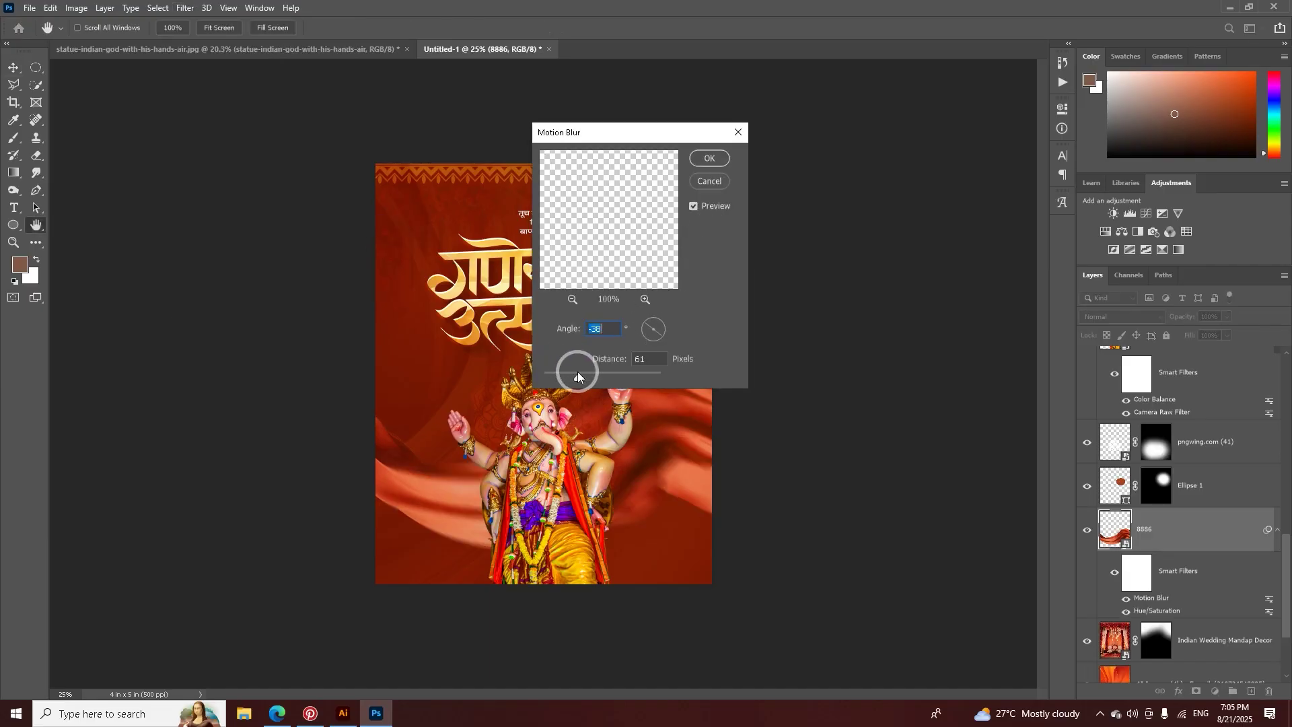
{"action": "left_click", "coordinate": [660, 327]}
{"action": "left_click", "coordinate": [725, 158]}
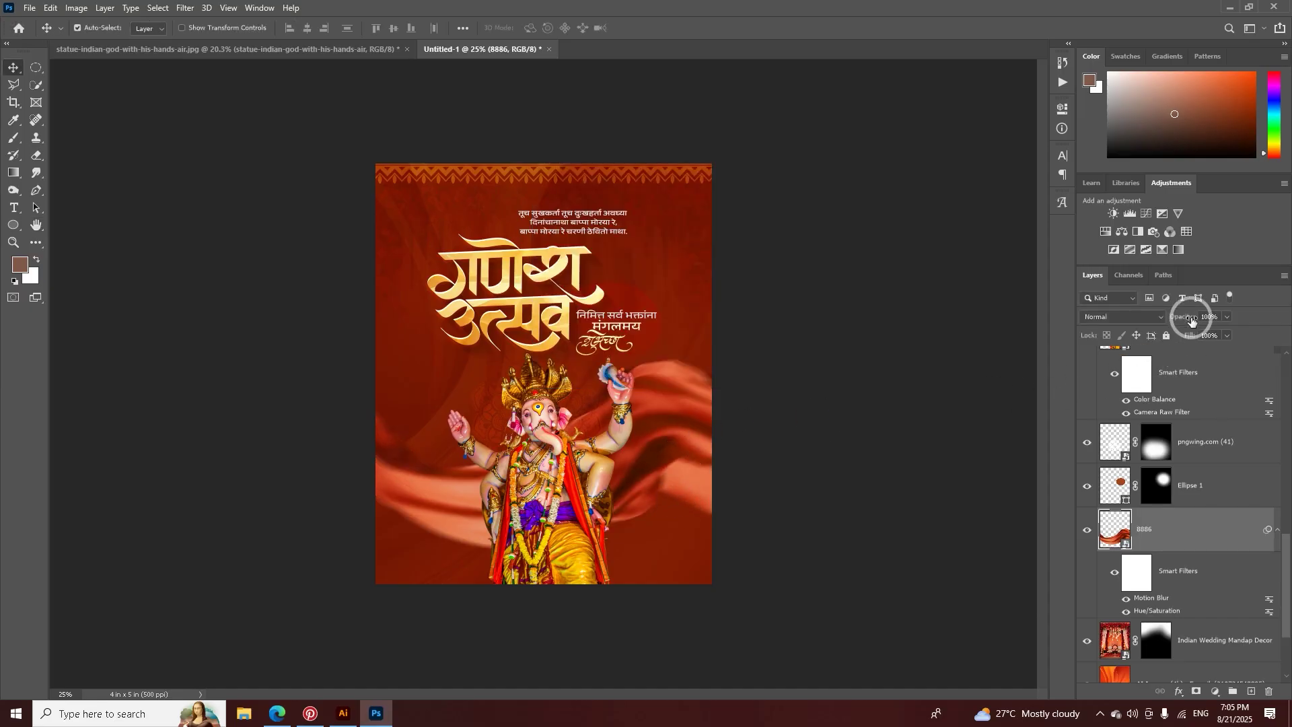
{"action": "left_click_drag", "start_coordinate": [1172, 317], "coordinate": [1178, 323]}
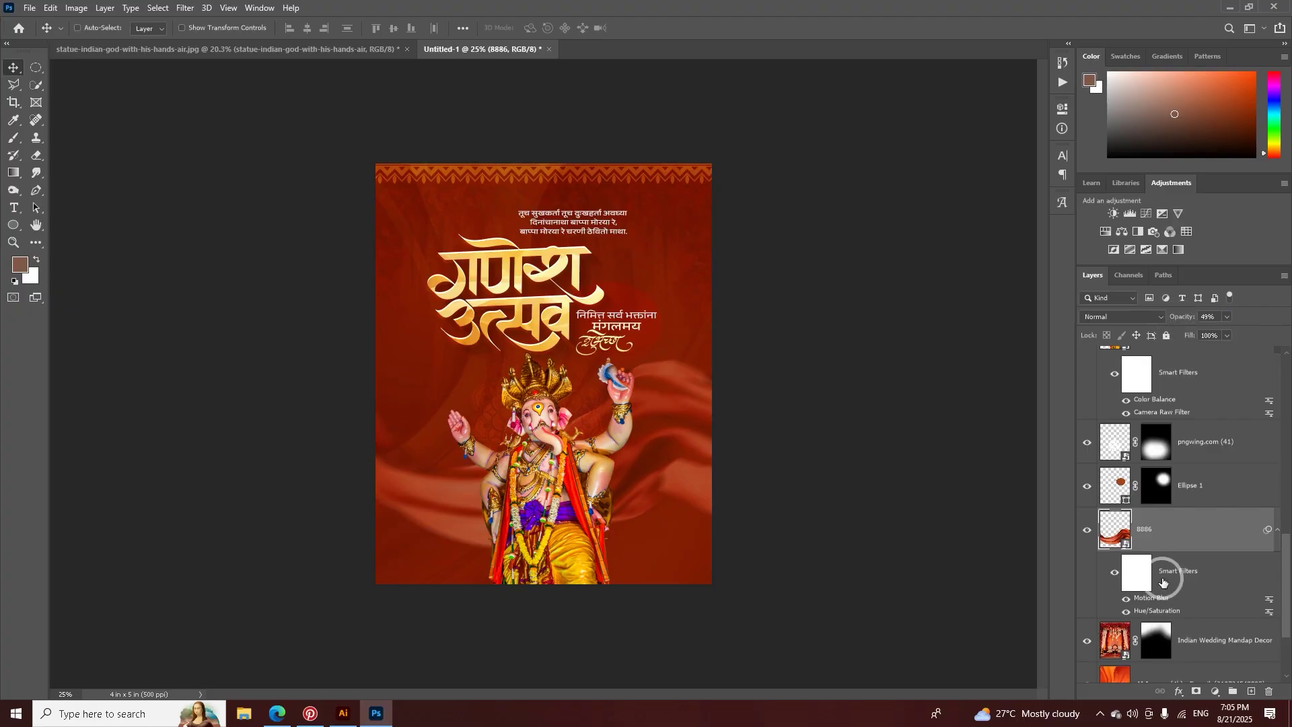
Step: Duplicate the fabric layer above the statue, move the copy down past the poster's lower edge, and set its opacity to 75%
{"action": "key", "text": "ctrl+j"}
{"action": "left_click_drag", "start_coordinate": [1151, 531], "coordinate": [1167, 400]}
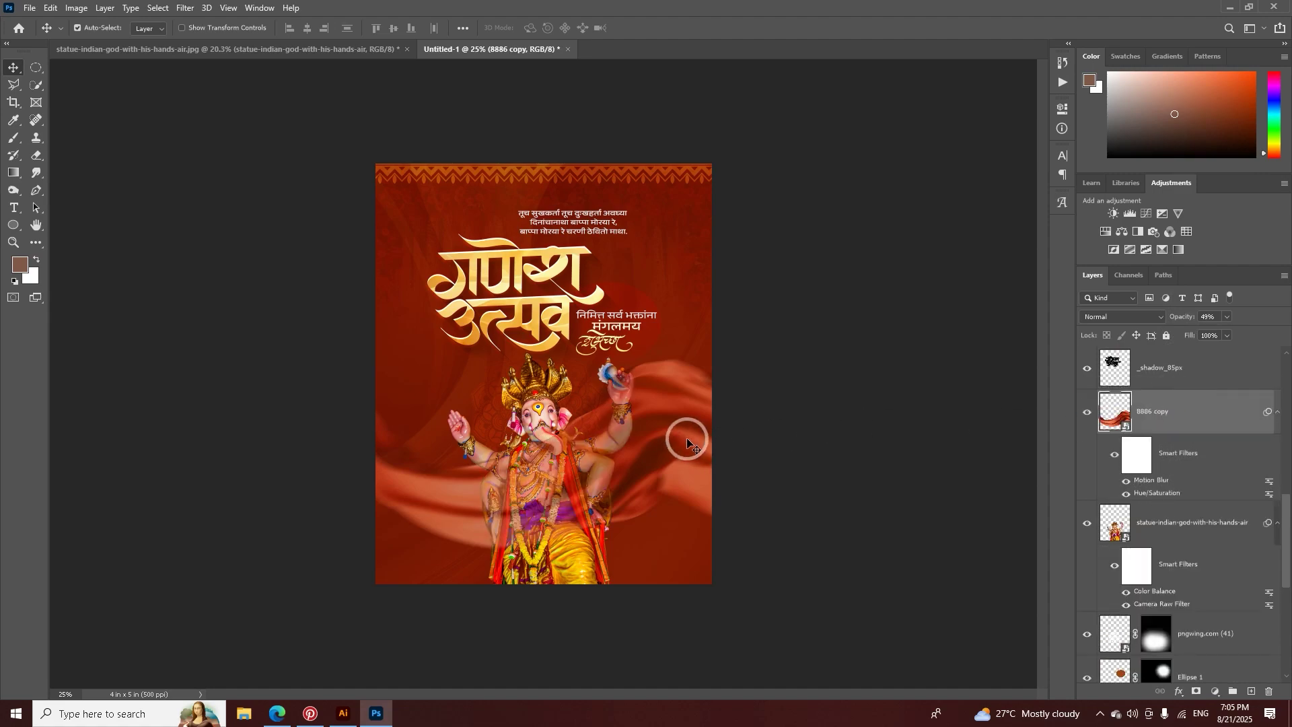
{"action": "left_click_drag", "start_coordinate": [680, 443], "coordinate": [689, 593]}
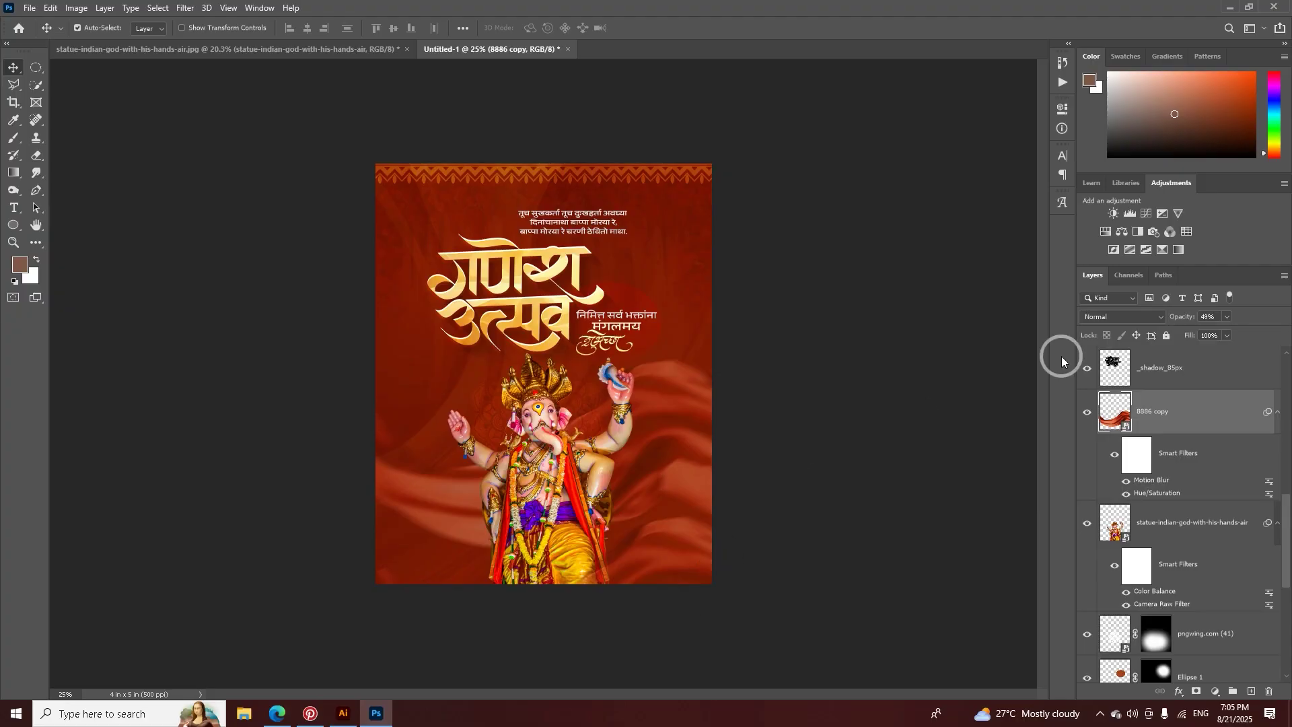
{"action": "left_click_drag", "start_coordinate": [1177, 323], "coordinate": [1172, 321]}
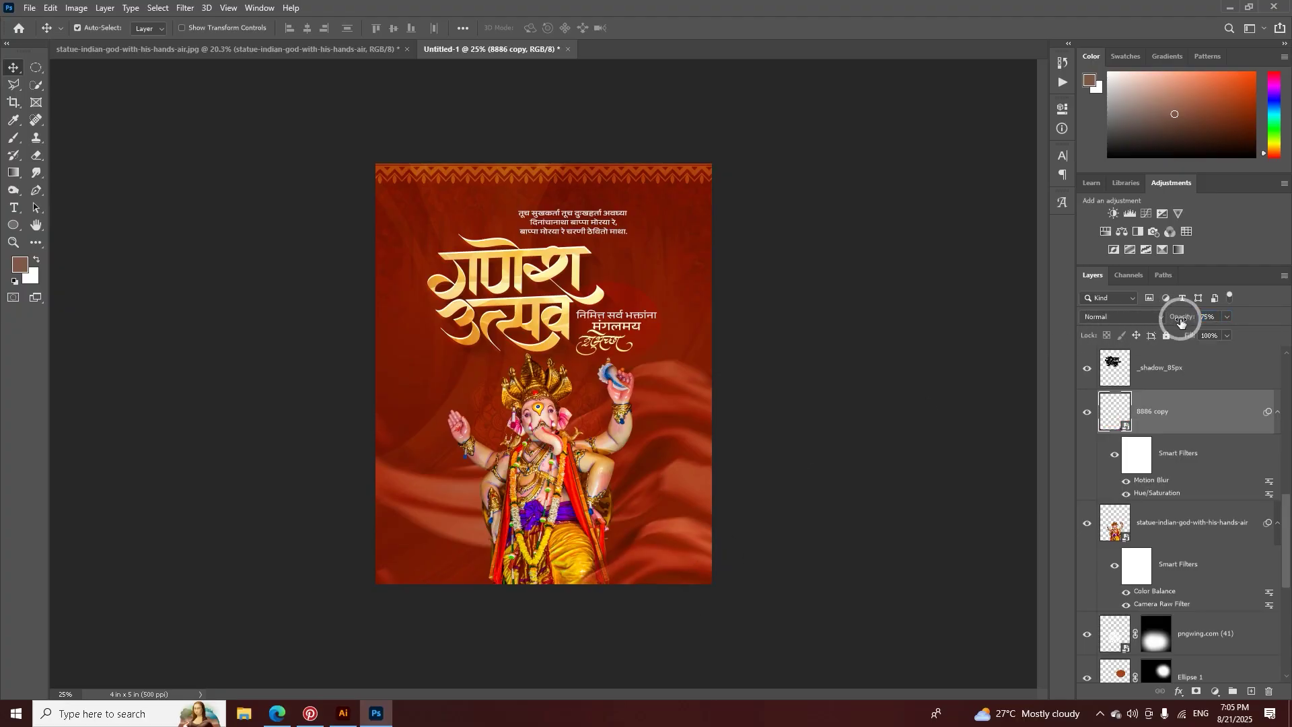
Step: Transform and reposition the fabric copy across the poster's lower edge in front of the statue, and reduce its opacity
{"action": "key", "text": "ctrl+t"}
{"action": "left_click", "coordinate": [657, 275]}
{"action": "left_click_drag", "start_coordinate": [713, 485], "coordinate": [835, 573]}
{"action": "left_click_drag", "start_coordinate": [705, 590], "coordinate": [627, 576]}
{"action": "left_click", "coordinate": [644, 28]}
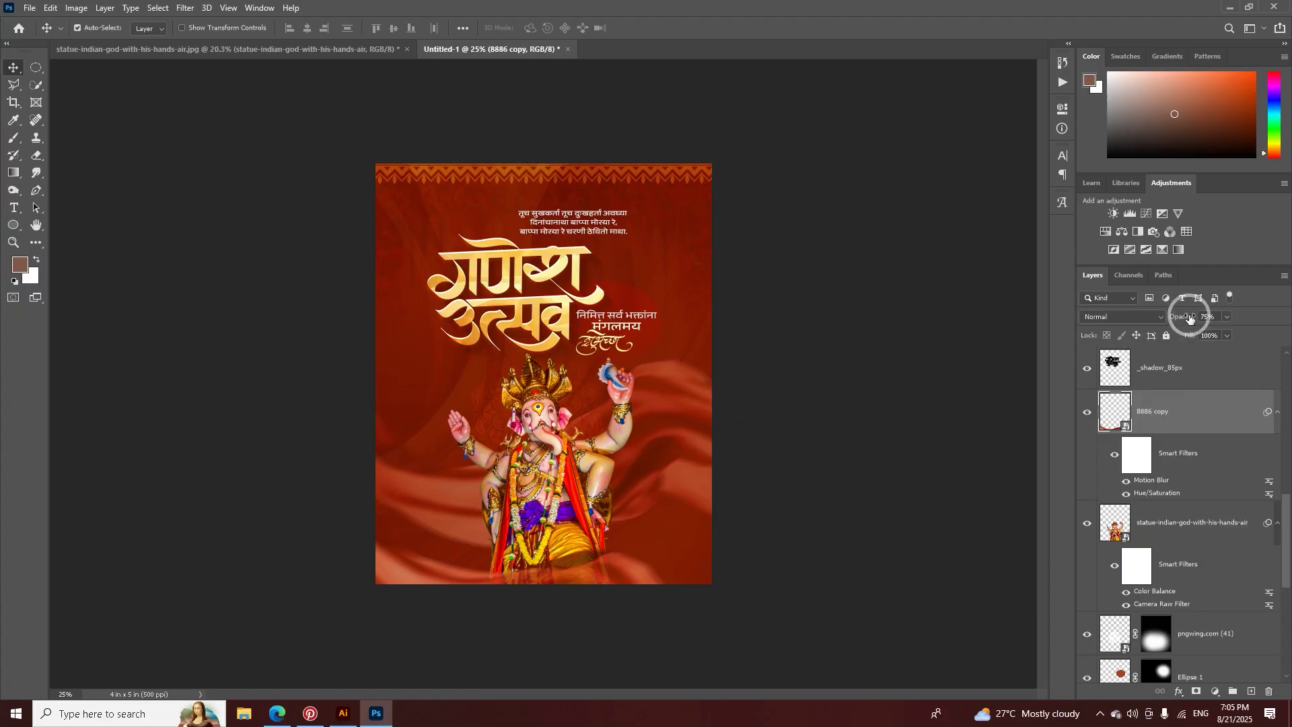
{"action": "left_click_drag", "start_coordinate": [1190, 319], "coordinate": [1181, 319]}
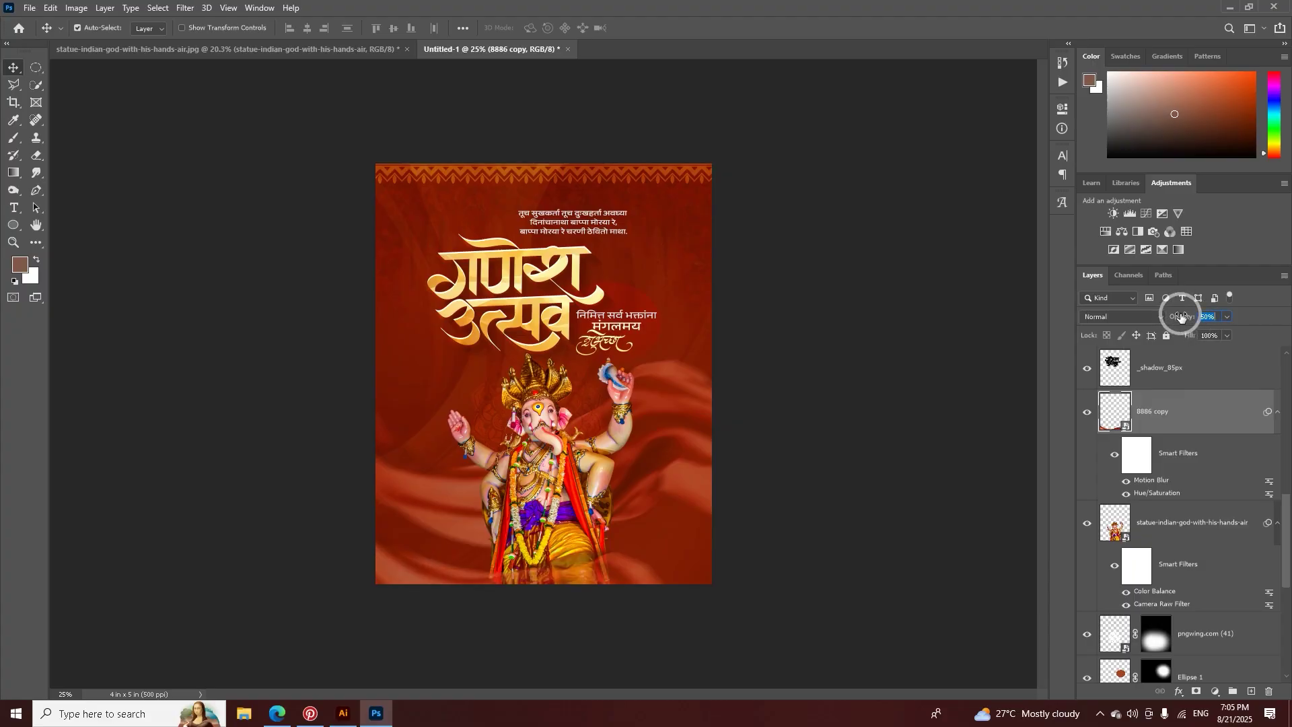
Step: Select the original fabric layer behind the statue and set its opacity to 67%
{"action": "left_click", "coordinate": [694, 434]}
{"action": "left_click_drag", "start_coordinate": [1176, 318], "coordinate": [1184, 317]}
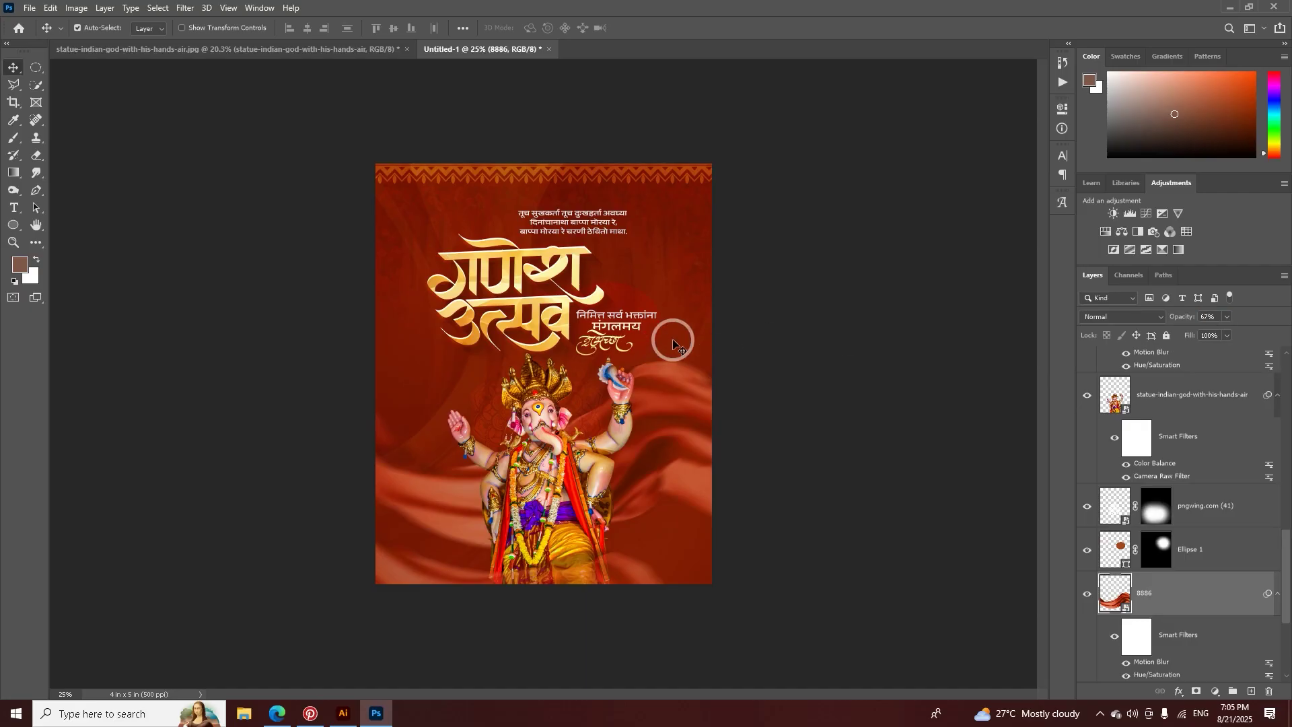
{"action": "key", "text": "ctrl+plus"}
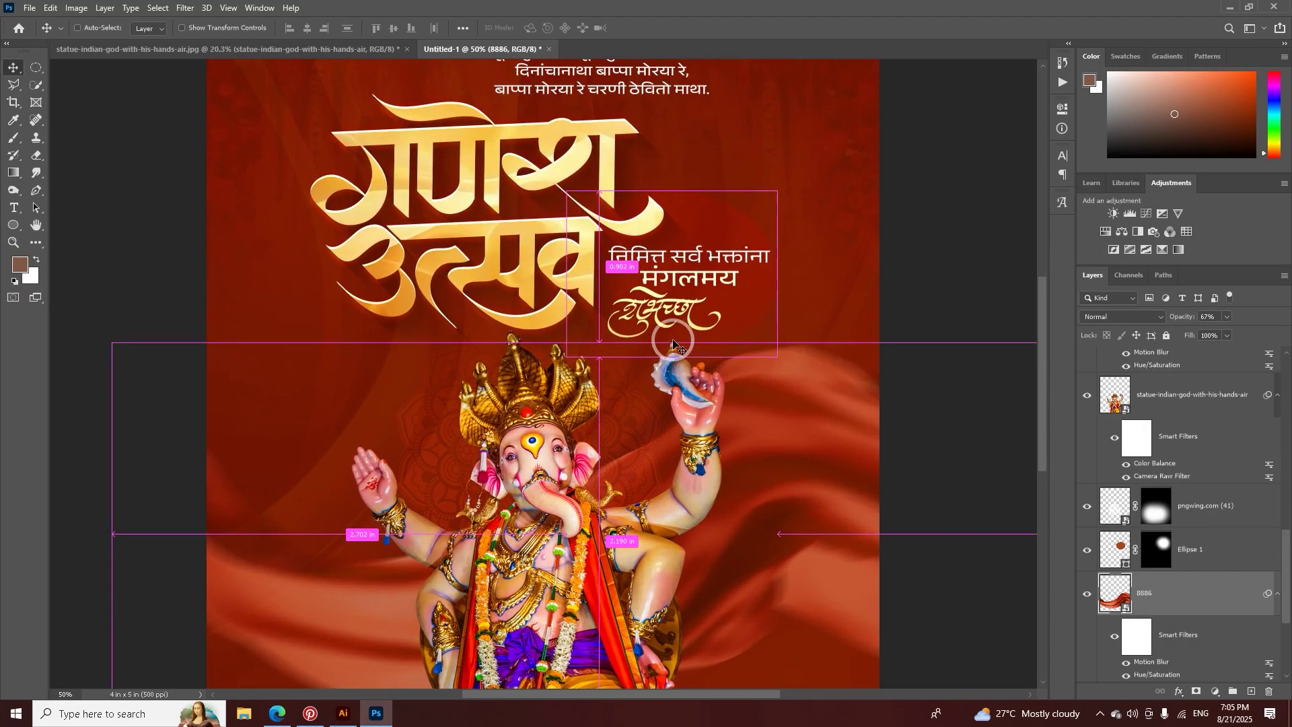
{"action": "scroll", "coordinate": [1192, 565], "scroll_direction": "down", "scroll_amount": 1}
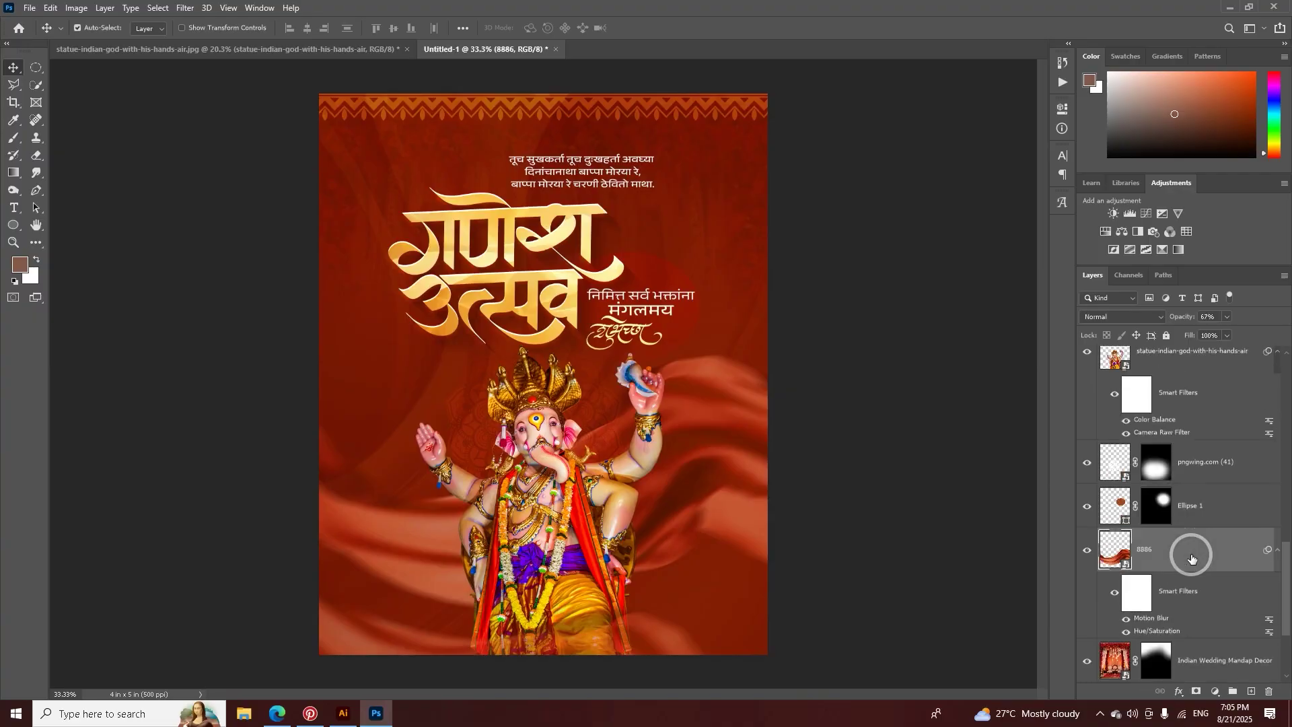
Step: Place the golden bokeh image 9306587_444 above the fabric, rotate it 90° clockwise, and scale it to 8.96% to cover the poster
{"action": "left_click", "coordinate": [30, 8]}
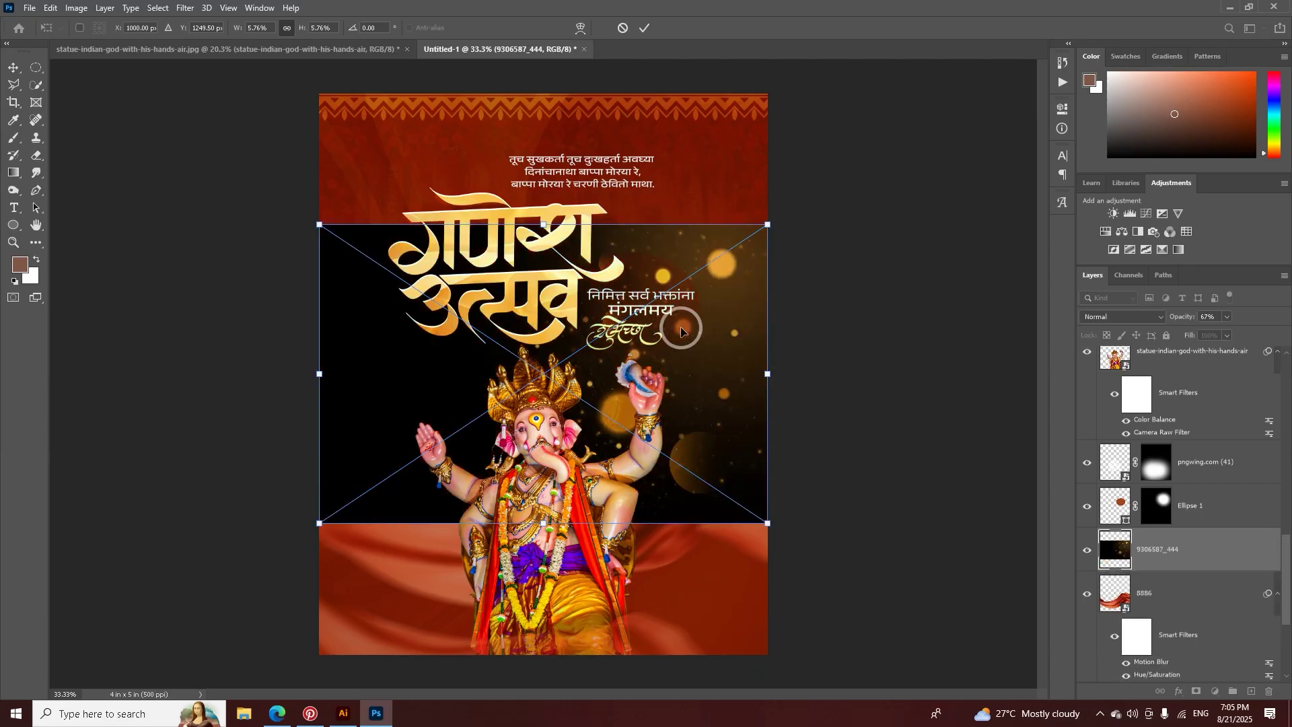
{"action": "right_click", "coordinate": [693, 327]}
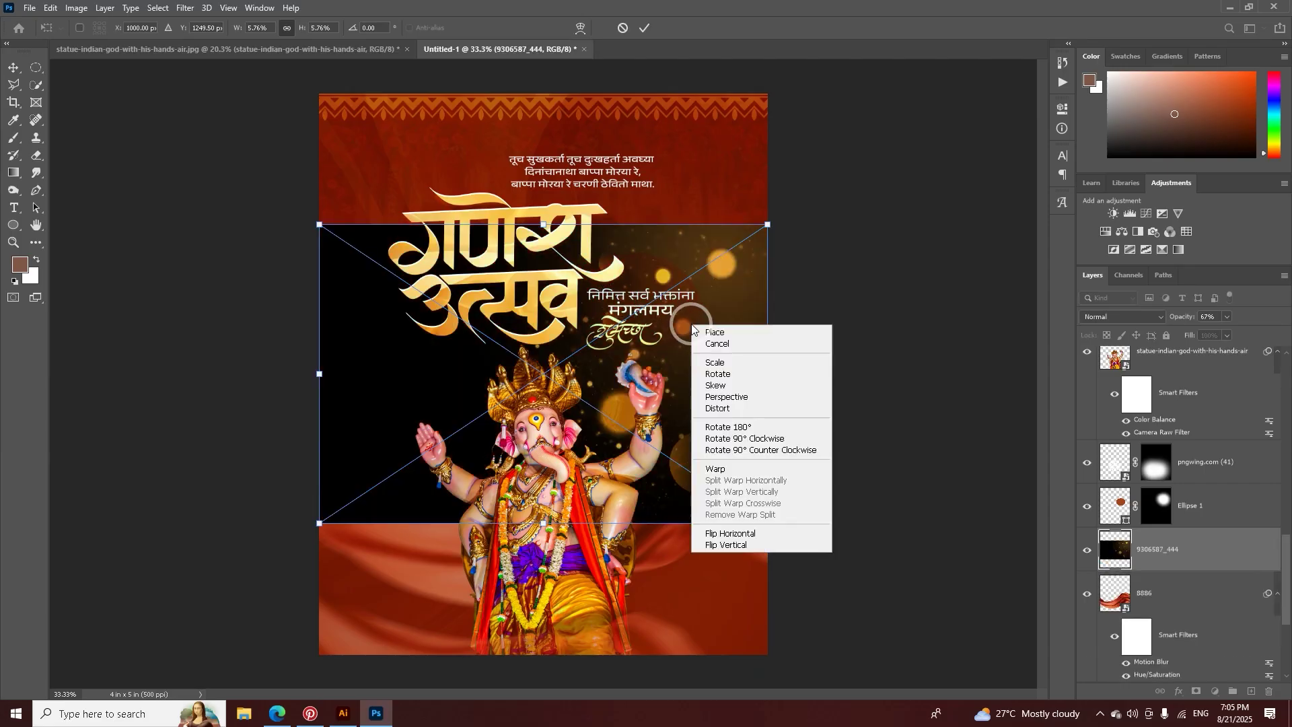
{"action": "left_click", "coordinate": [744, 439]}
{"action": "left_click_drag", "start_coordinate": [694, 374], "coordinate": [715, 326]}
{"action": "left_click", "coordinate": [650, 30]}
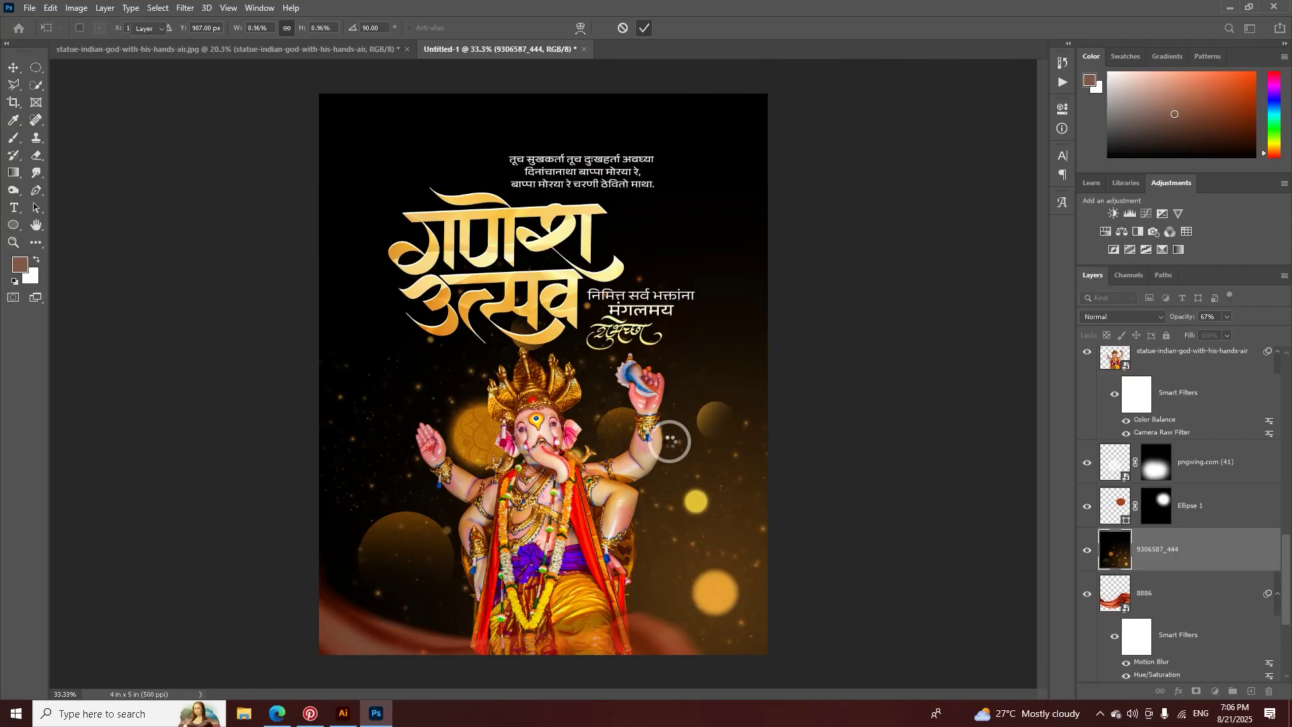
Step: Try Screen blending at reduced opacity on the 9306587_444 bokeh layer and delete that layer
{"action": "left_click", "coordinate": [1096, 319]}
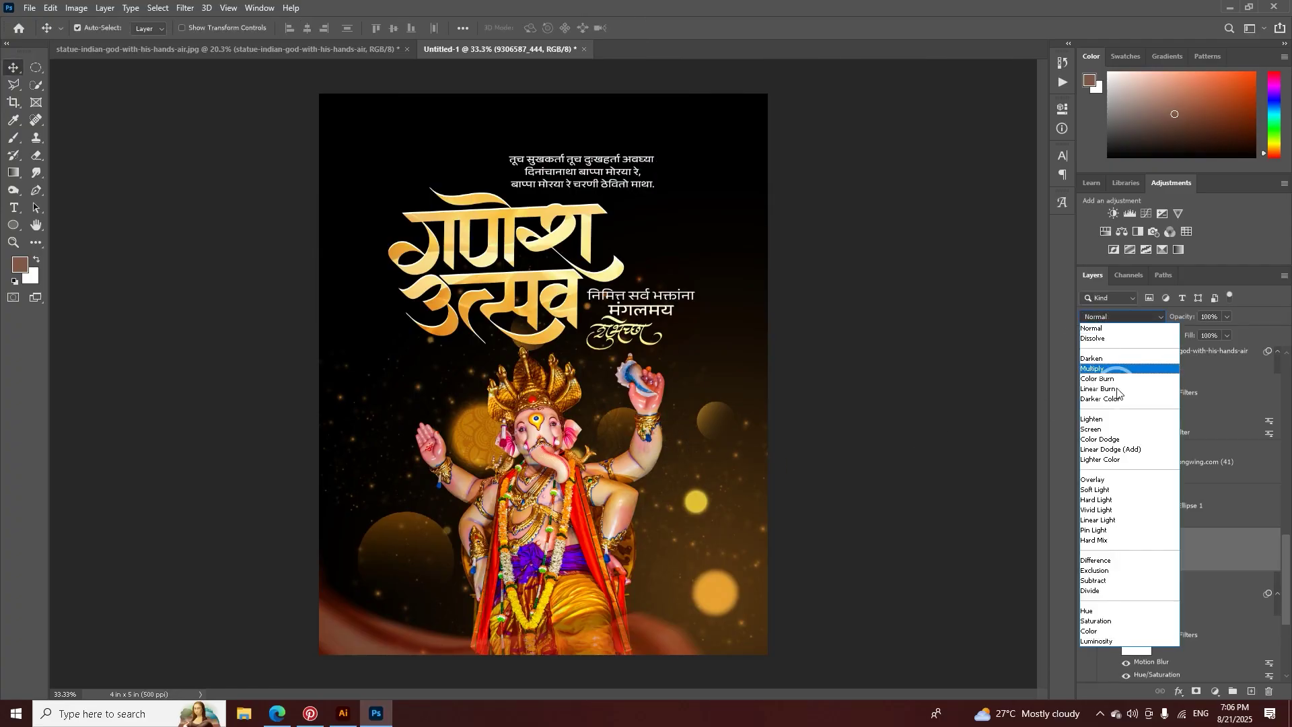
{"action": "left_click", "coordinate": [1117, 426]}
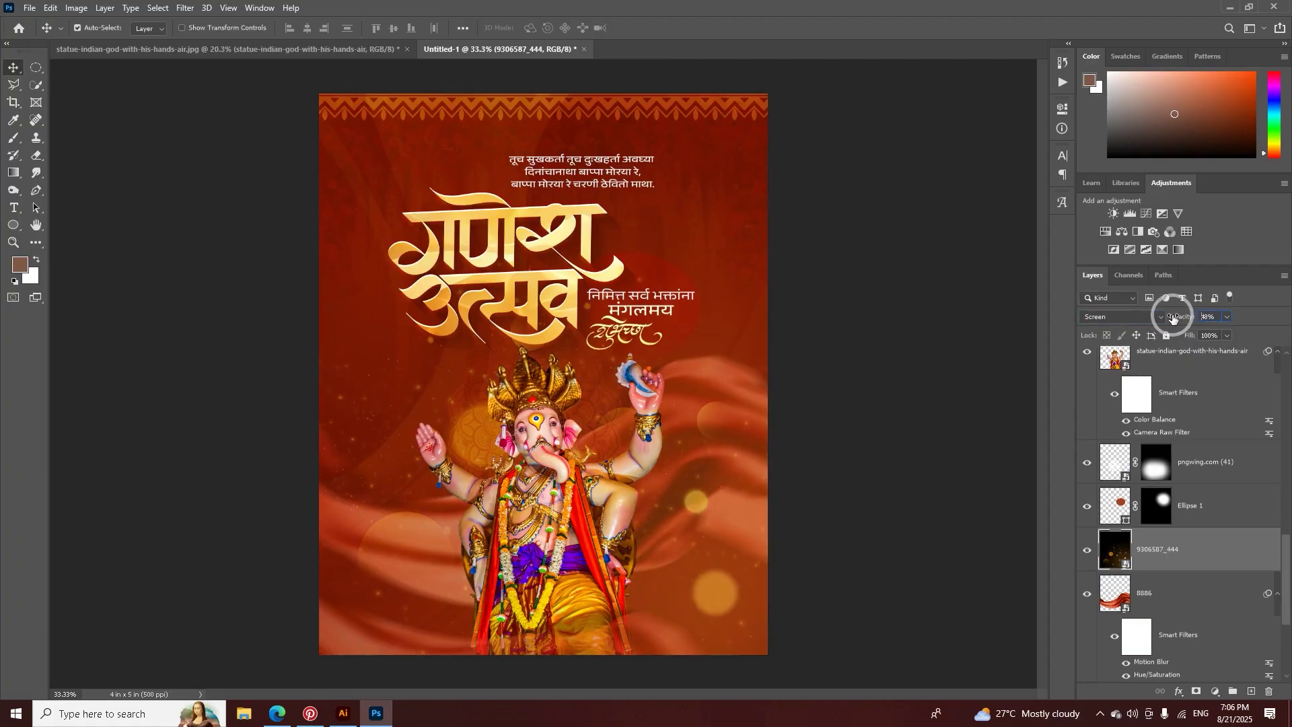
{"action": "left_click_drag", "start_coordinate": [1173, 318], "coordinate": [1186, 320]}
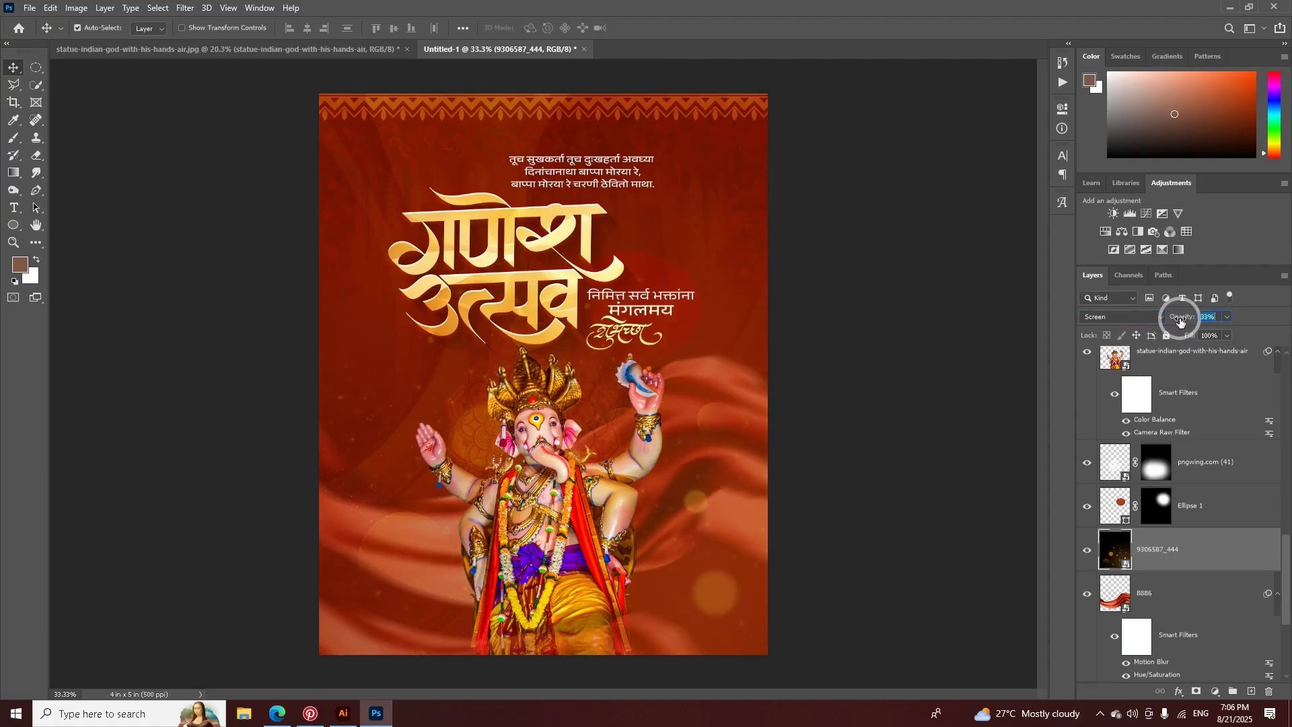
{"action": "key", "text": "Delete"}
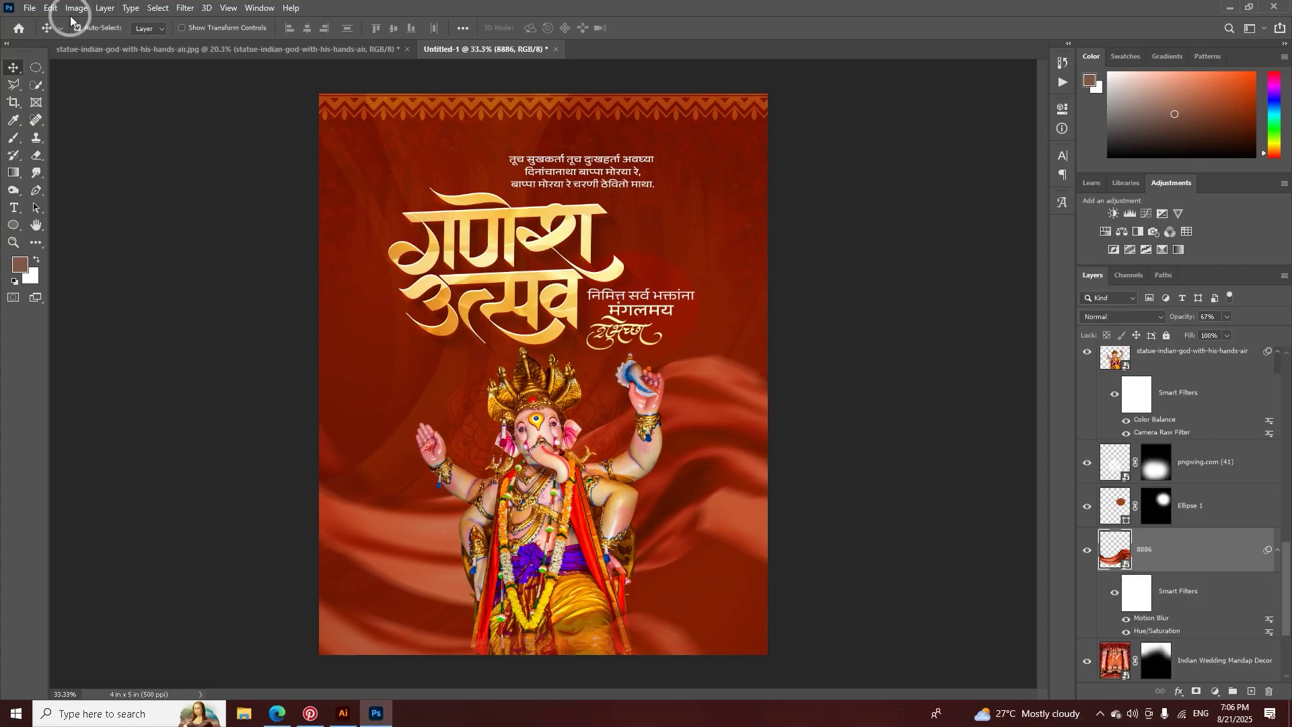
Step: Place the lights-background image above the fabric layer, scale it to 272.11%, and position it over the poster's lower part
{"action": "left_click", "coordinate": [30, 8]}
{"action": "left_click", "coordinate": [61, 278]}
{"action": "double_click", "coordinate": [852, 389]}
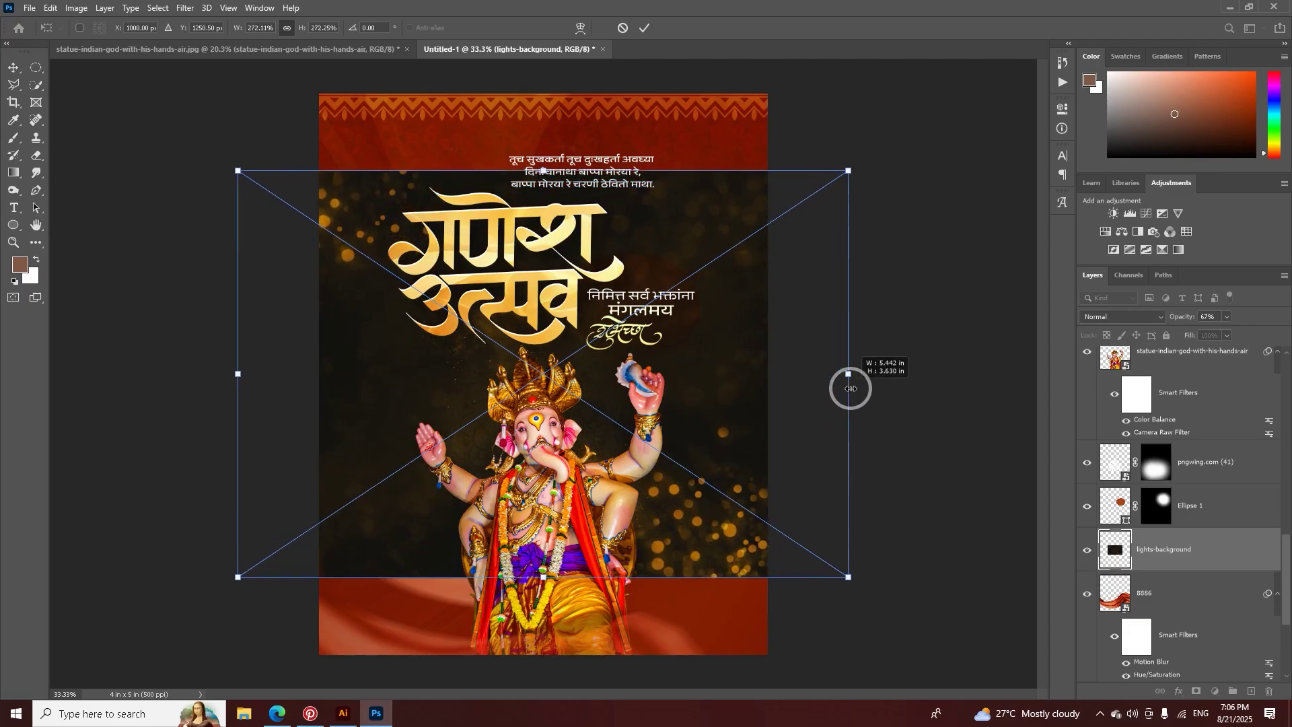
{"action": "left_click_drag", "start_coordinate": [796, 447], "coordinate": [801, 498]}
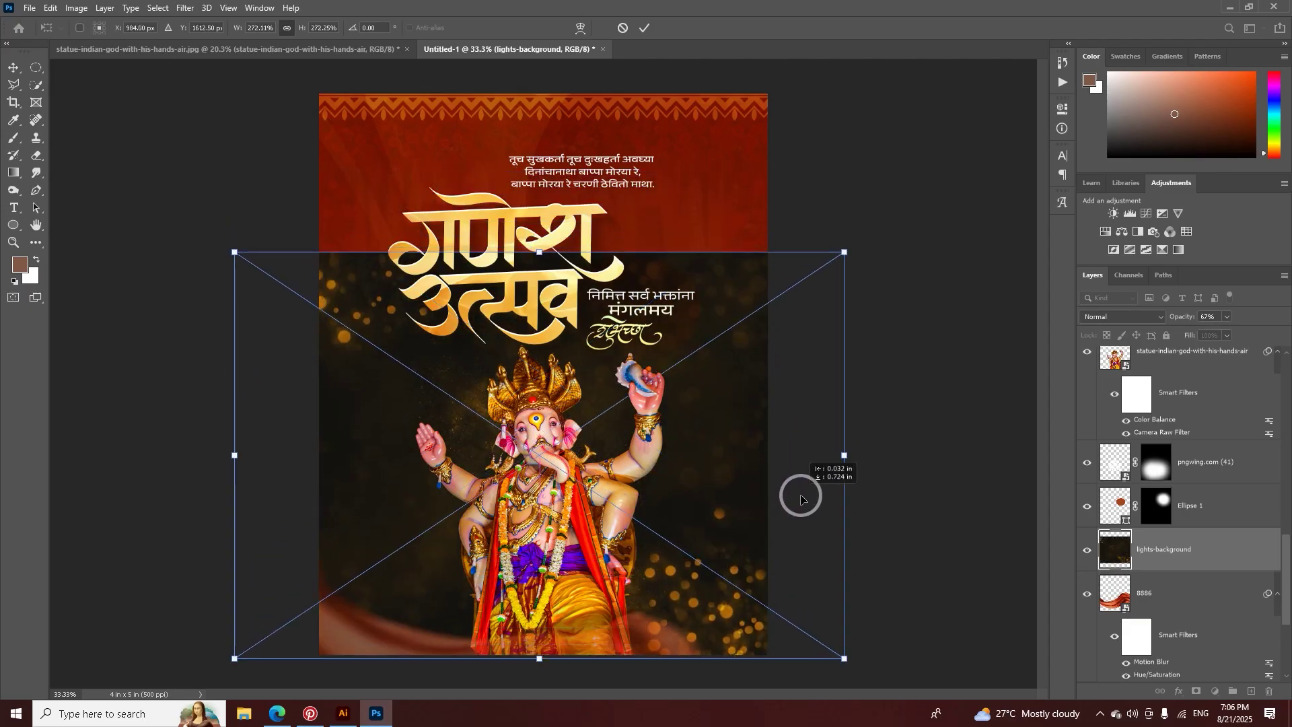
{"action": "left_click", "coordinate": [653, 30]}
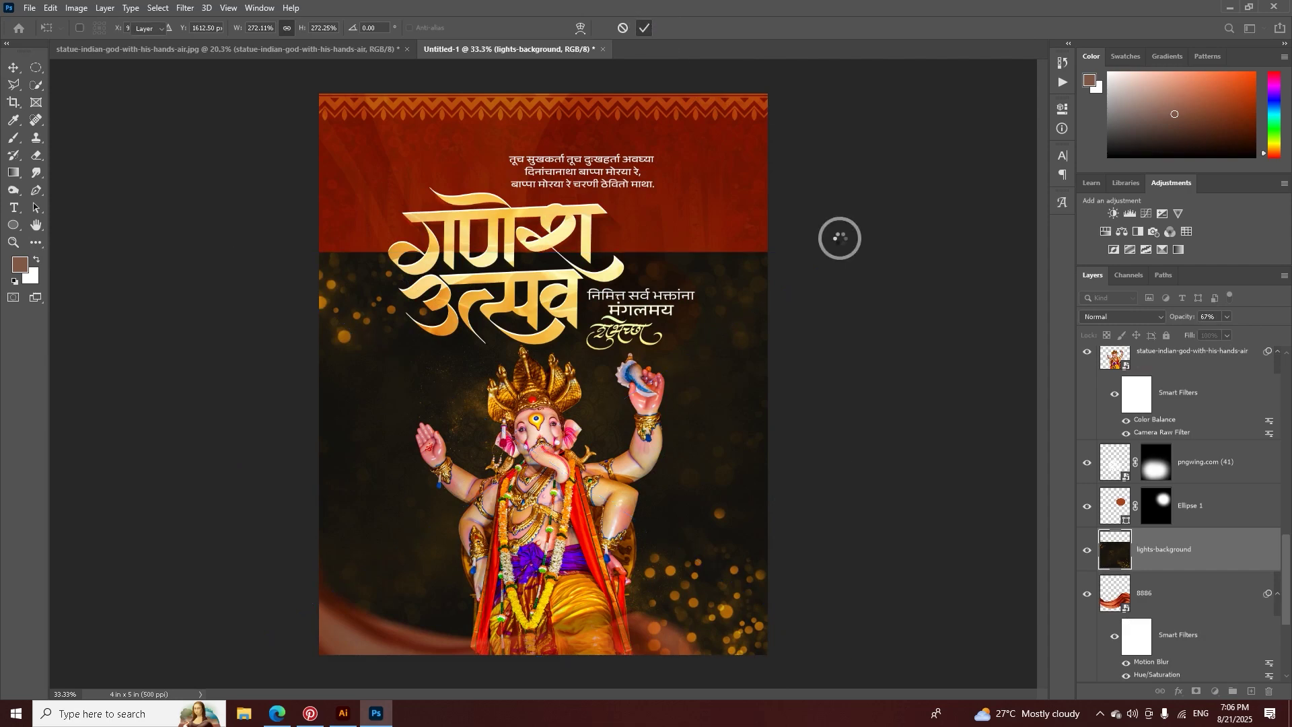
Step: Set the lights-background layer to Screen blending with 54% opacity
{"action": "left_click", "coordinate": [1120, 316]}
{"action": "left_click", "coordinate": [1106, 431]}
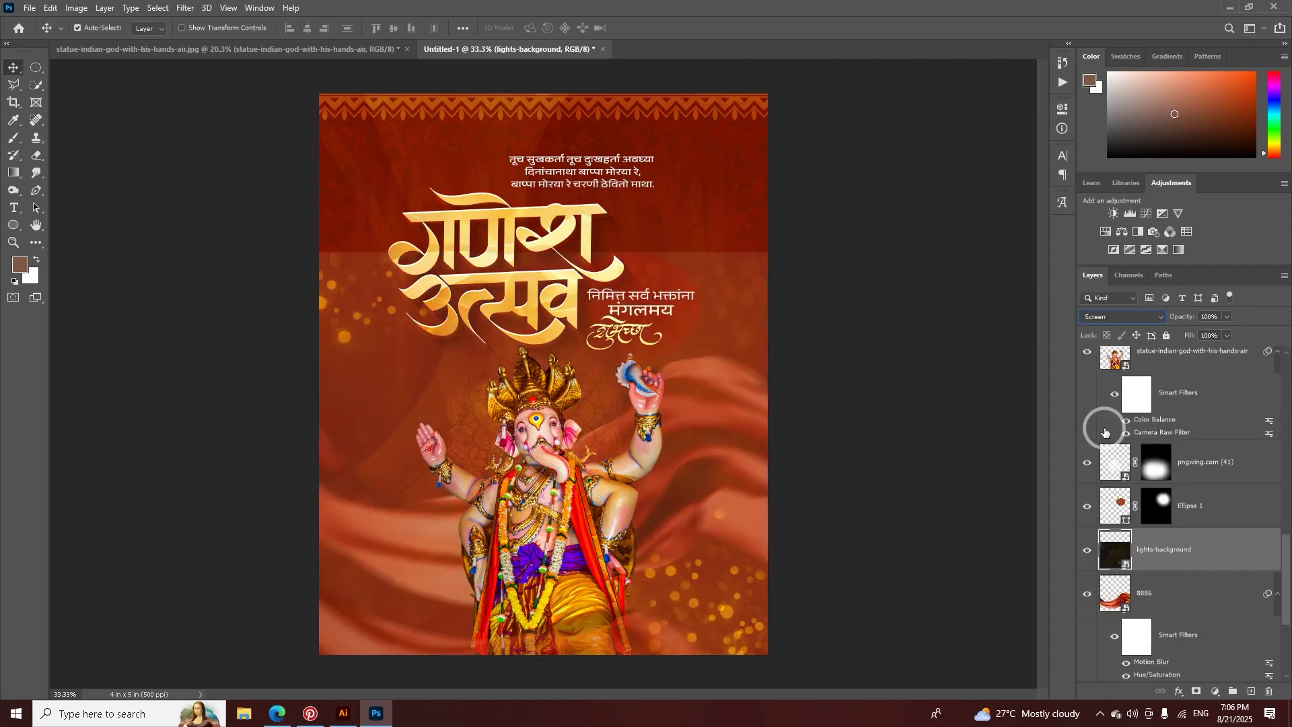
{"action": "left_click_drag", "start_coordinate": [1188, 319], "coordinate": [1179, 318]}
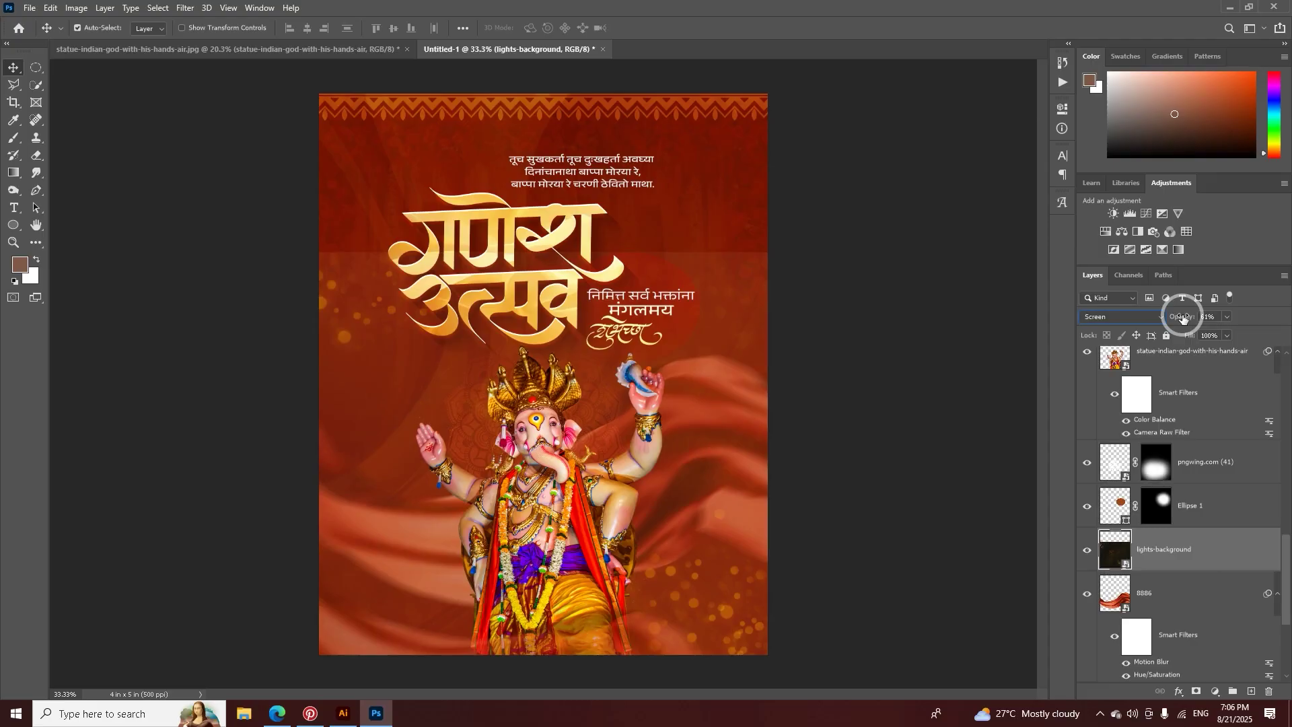
Step: Rotate the lights-background layer 90° clockwise, enlarge it to cover the whole poster, and reduce its opacity
{"action": "key", "text": "ctrl+t"}
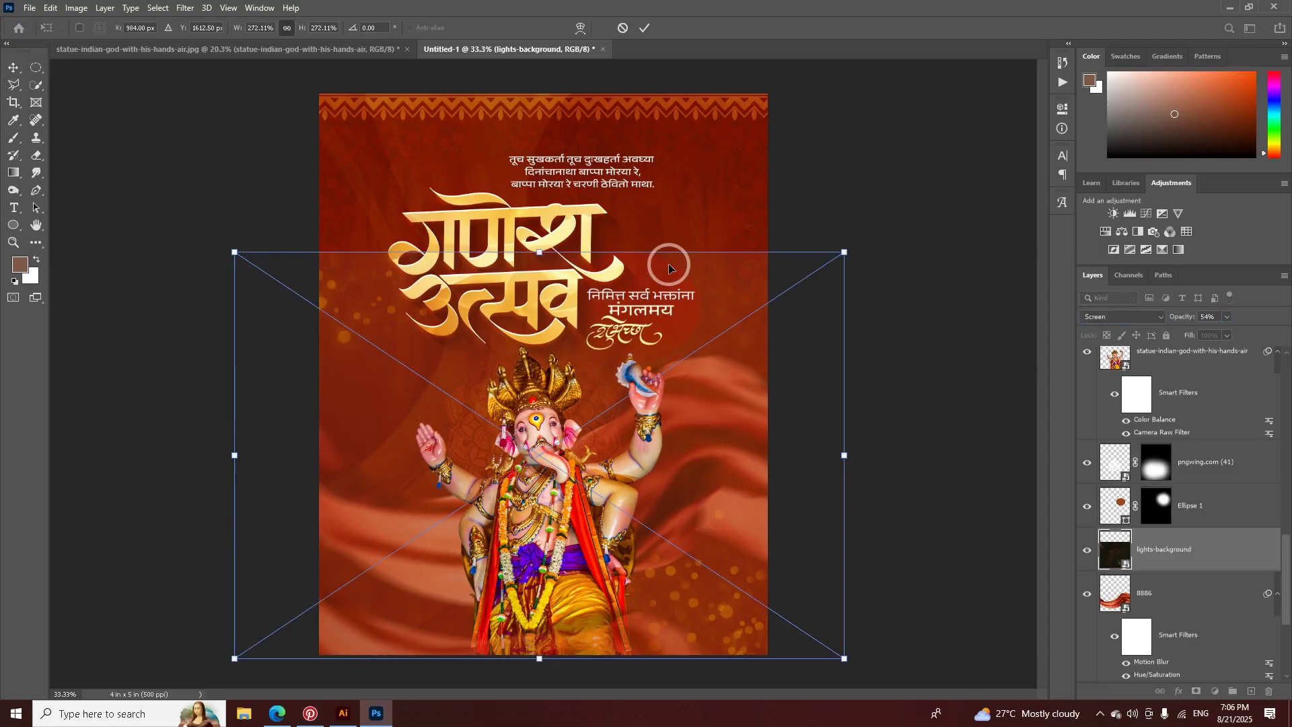
{"action": "left_click_drag", "start_coordinate": [698, 219], "coordinate": [880, 571]}
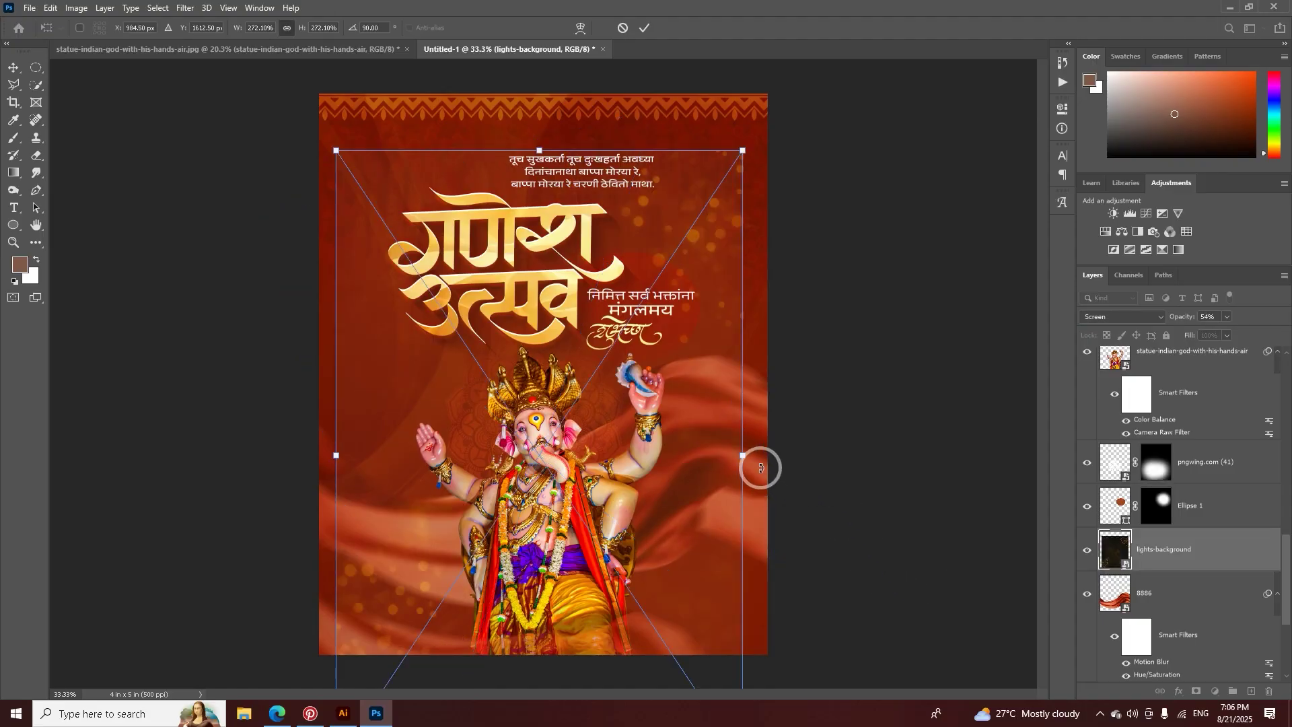
{"action": "left_click_drag", "start_coordinate": [745, 455], "coordinate": [728, 403]}
{"action": "left_click", "coordinate": [645, 28]}
{"action": "scroll", "coordinate": [673, 233], "scroll_direction": "down", "scroll_amount": 2}
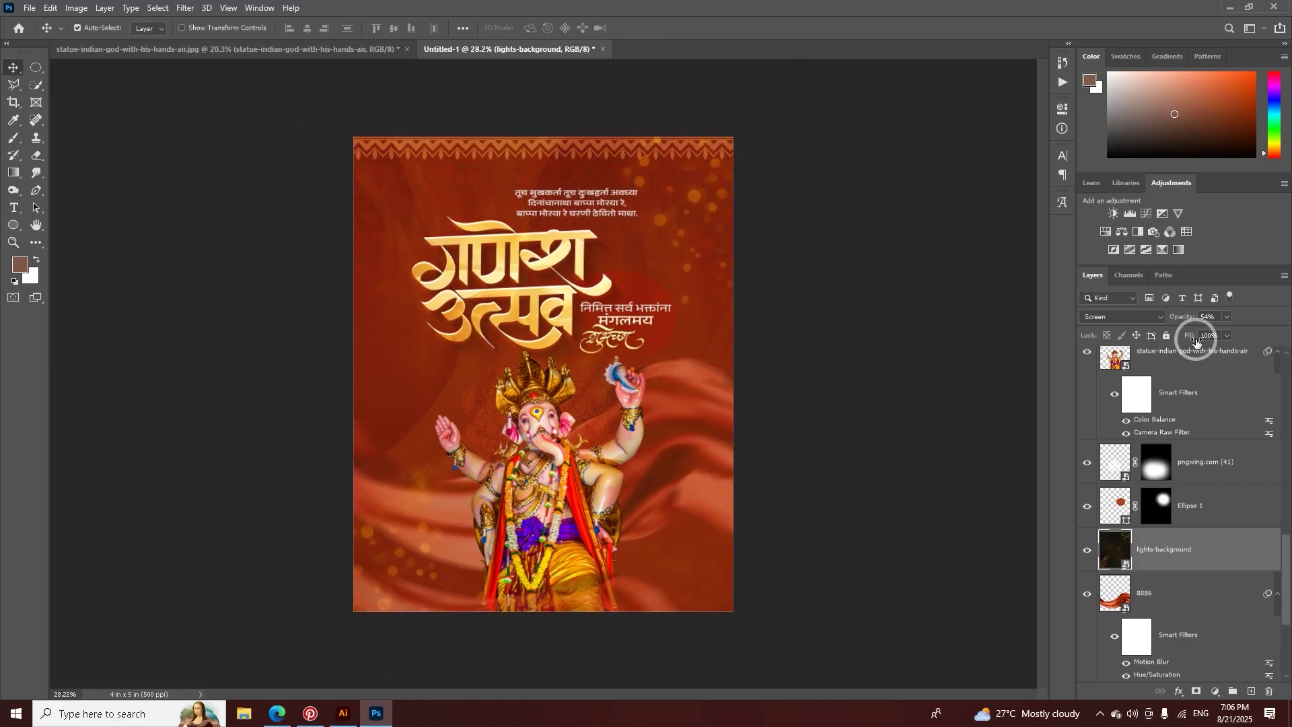
{"action": "left_click", "coordinate": [1168, 317]}
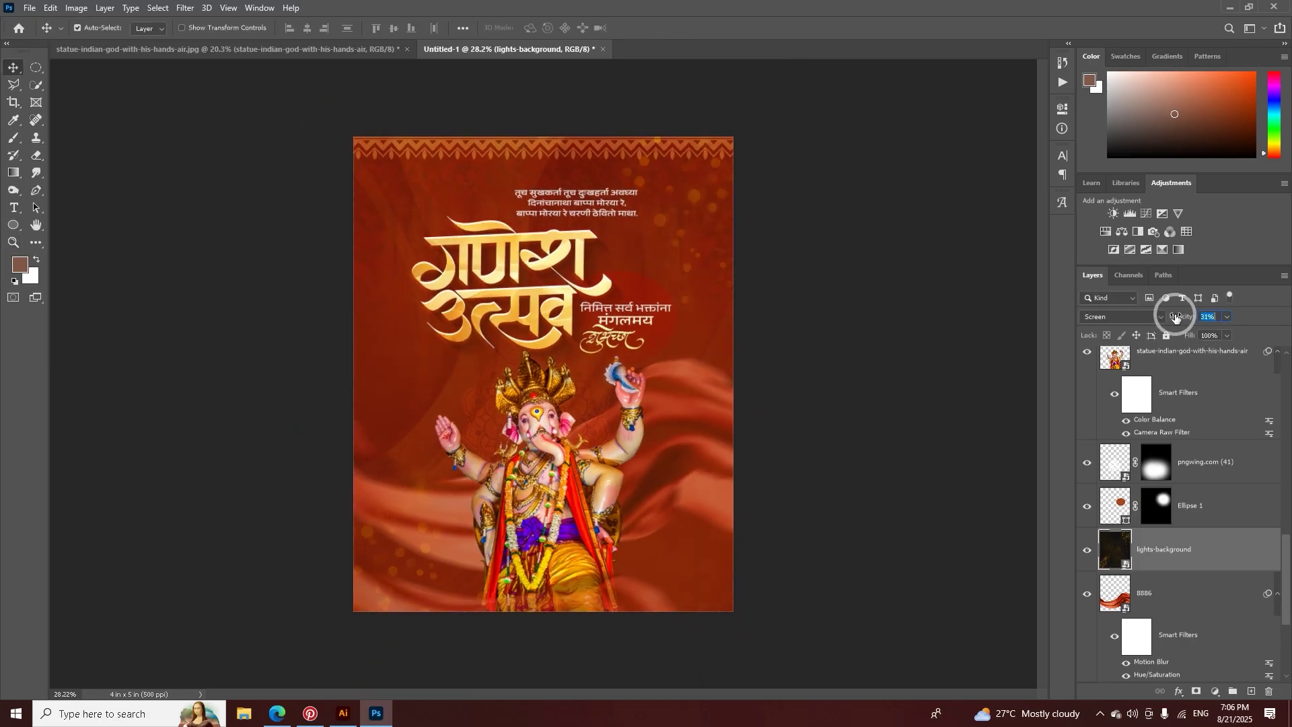
Step: Select the pngwing.com (41) layer and place the radiating light-rays image 20 above it
{"action": "key", "text": "z"}
{"action": "left_click_drag", "start_coordinate": [597, 360], "coordinate": [597, 444]}
{"action": "left_click", "coordinate": [597, 444]}
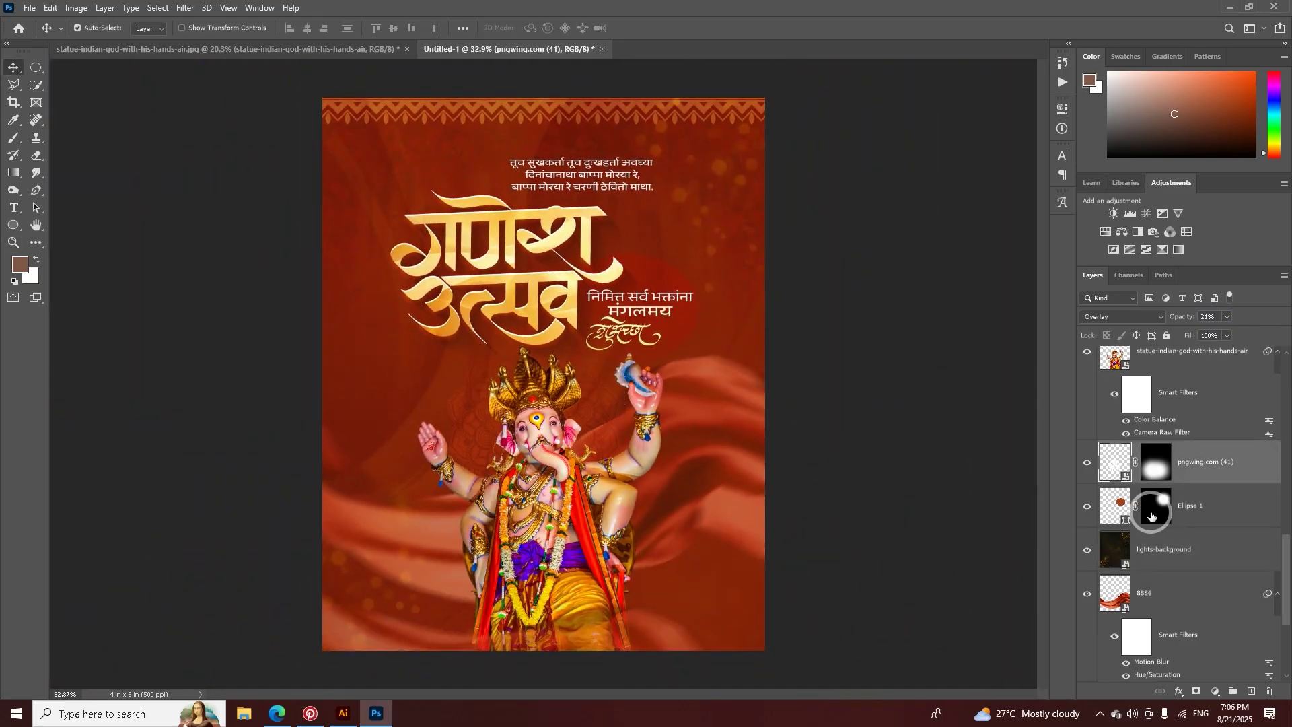
{"action": "left_click", "coordinate": [37, 7]}
{"action": "left_click", "coordinate": [67, 286]}
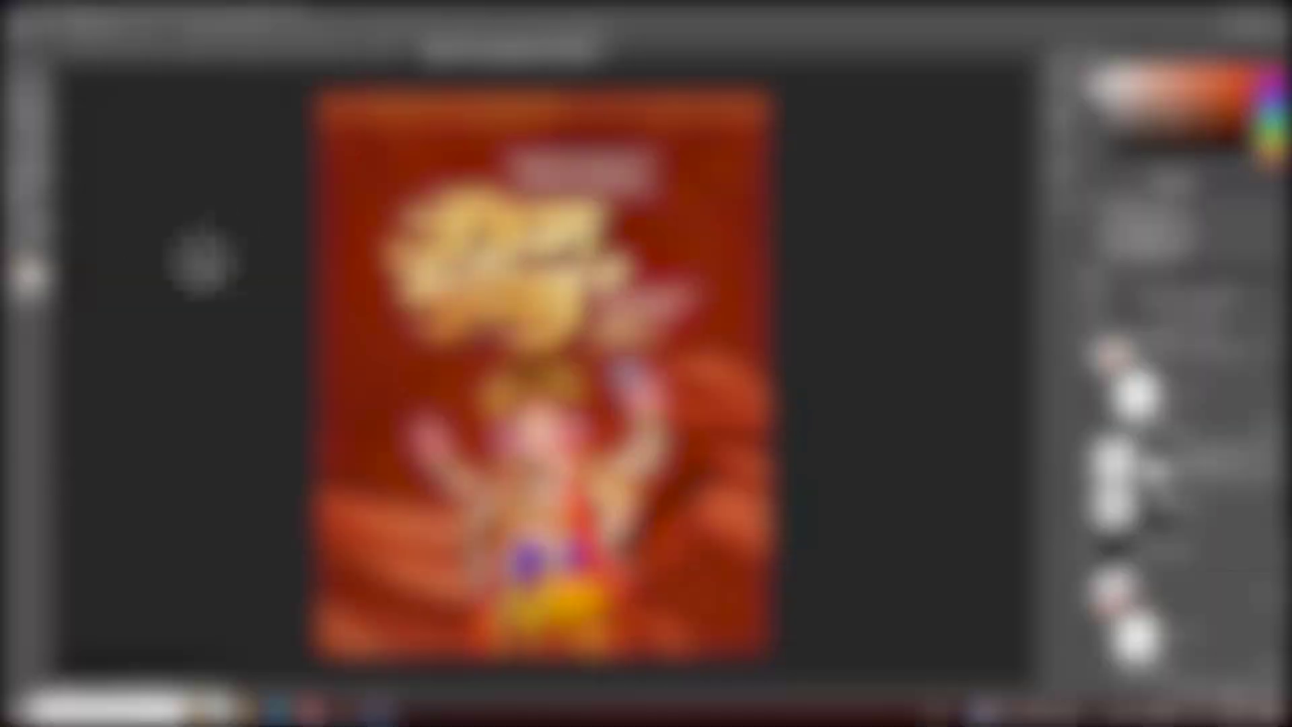
{"action": "key", "text": "alt+Up"}
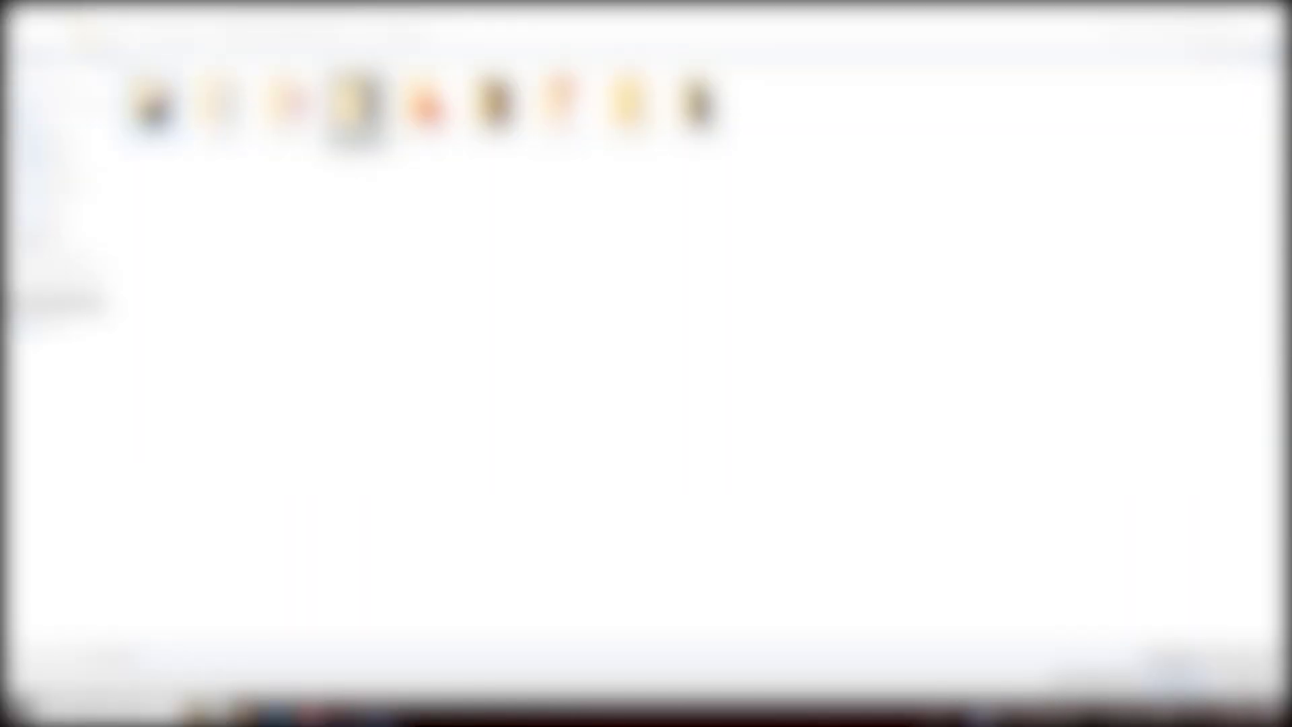
{"action": "left_click", "coordinate": [152, 104]}
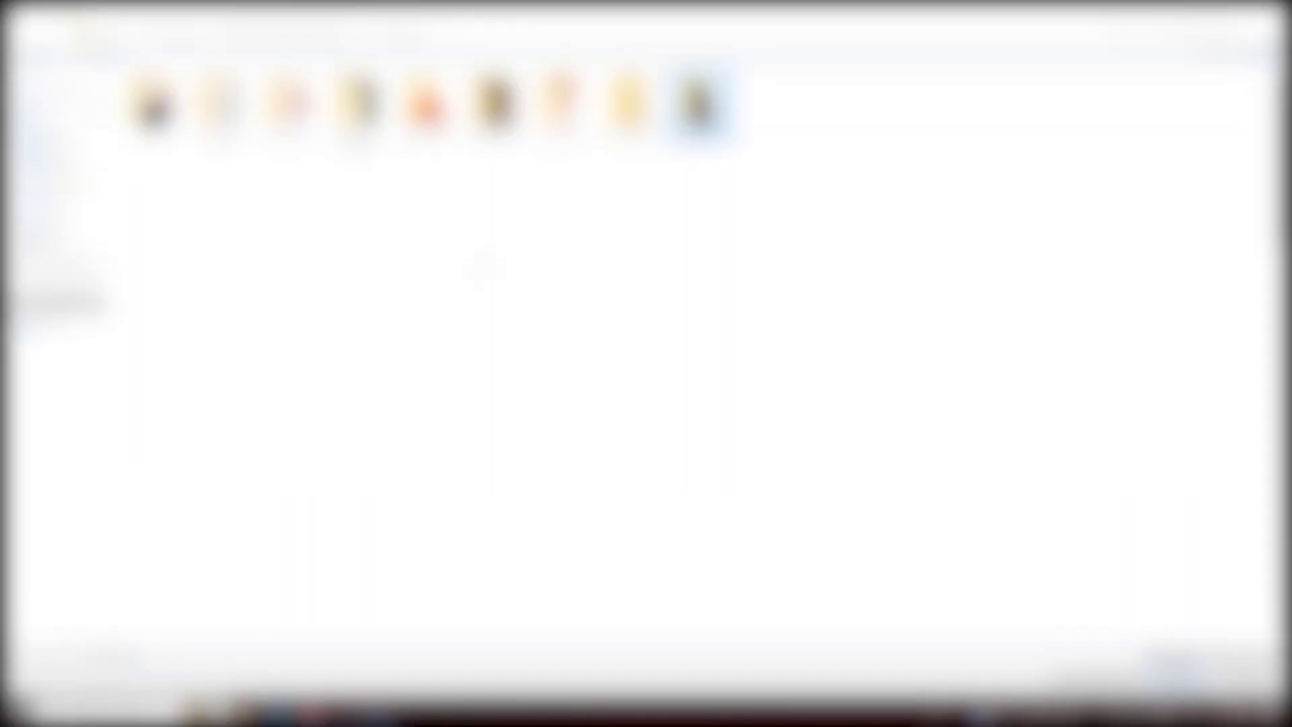
{"action": "double_click", "coordinate": [700, 104]}
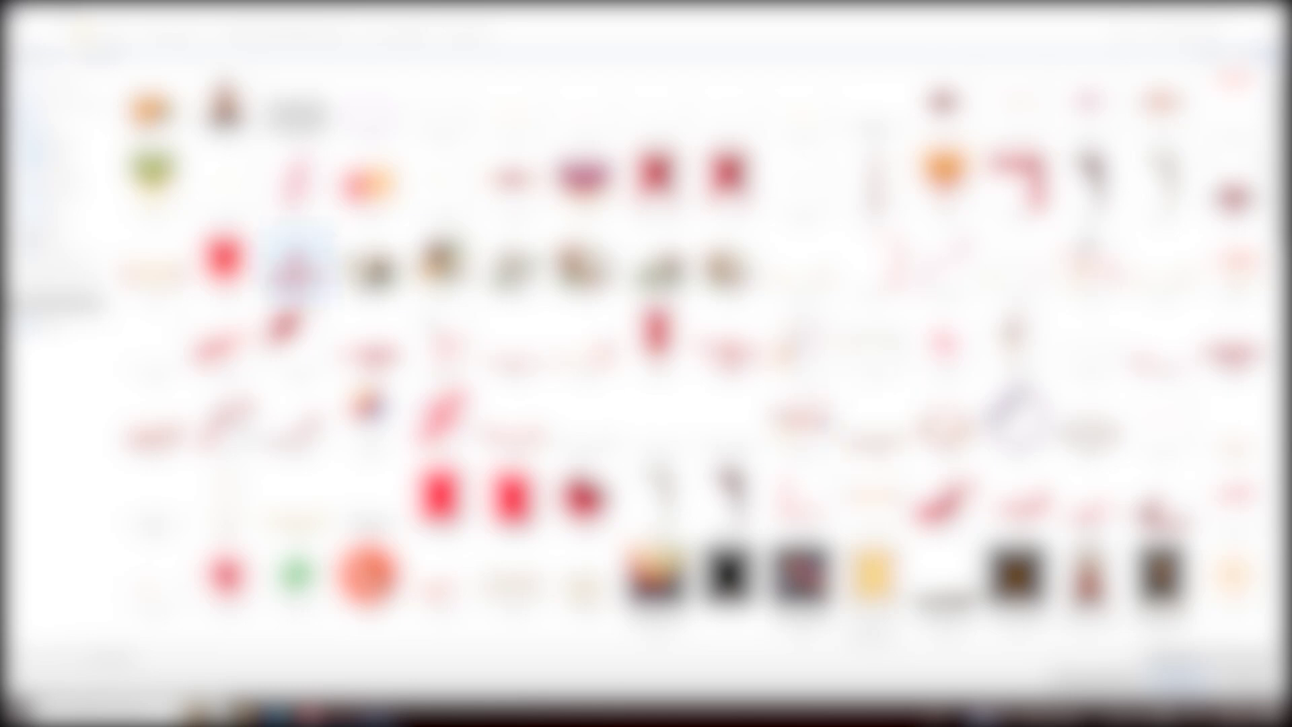
{"action": "scroll", "coordinate": [730, 347], "scroll_direction": "down", "scroll_amount": 3}
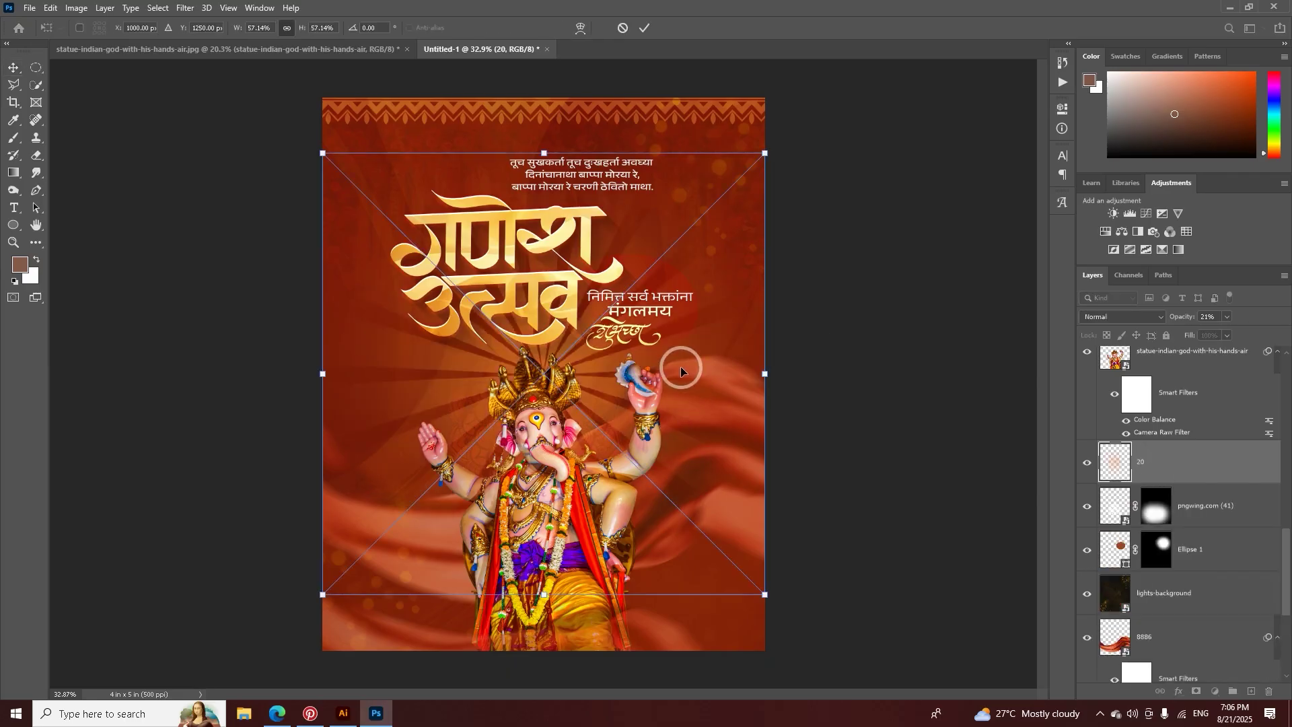
Step: Scale the light-rays image to 35.49% and position it behind the statue's head
{"action": "left_click_drag", "start_coordinate": [680, 369], "coordinate": [680, 430]}
{"action": "left_click_drag", "start_coordinate": [764, 434], "coordinate": [687, 427]}
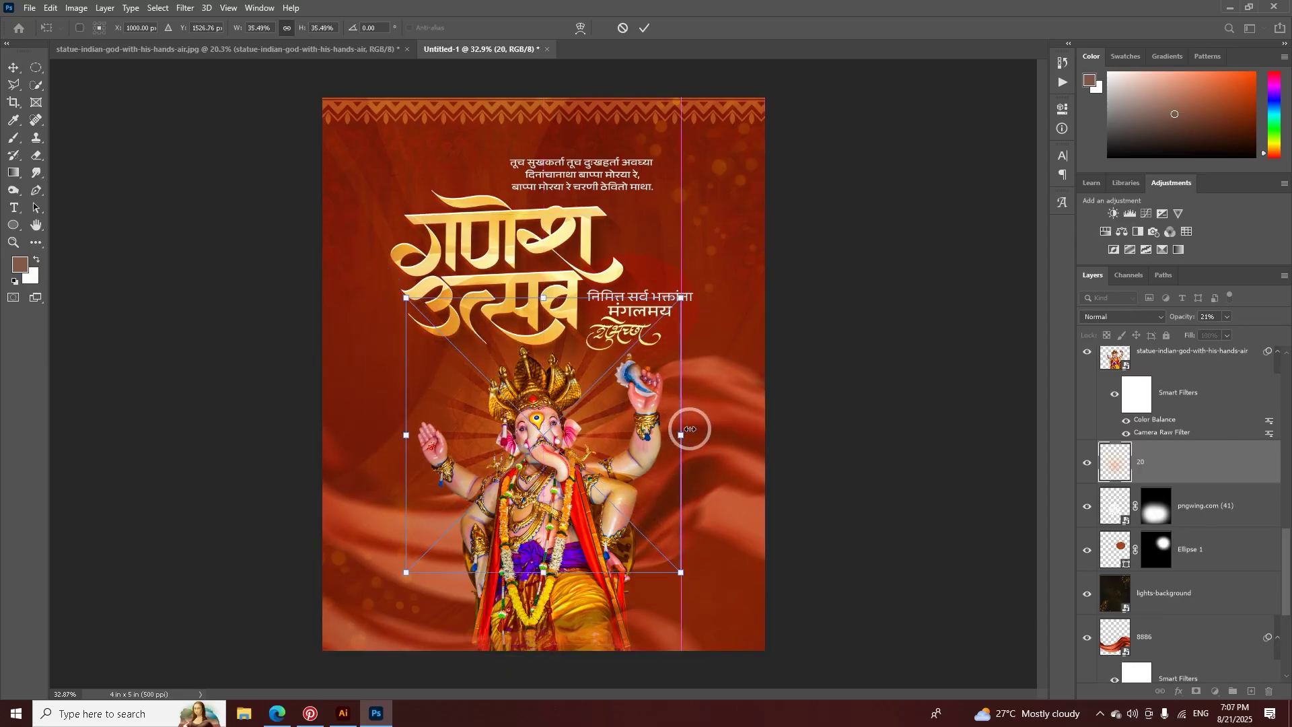
{"action": "left_click", "coordinate": [643, 28]}
Step: Set the light-rays layer to Hard Light blending with 76% opacity and nudge it slightly behind the statue
{"action": "left_click", "coordinate": [1116, 314]}
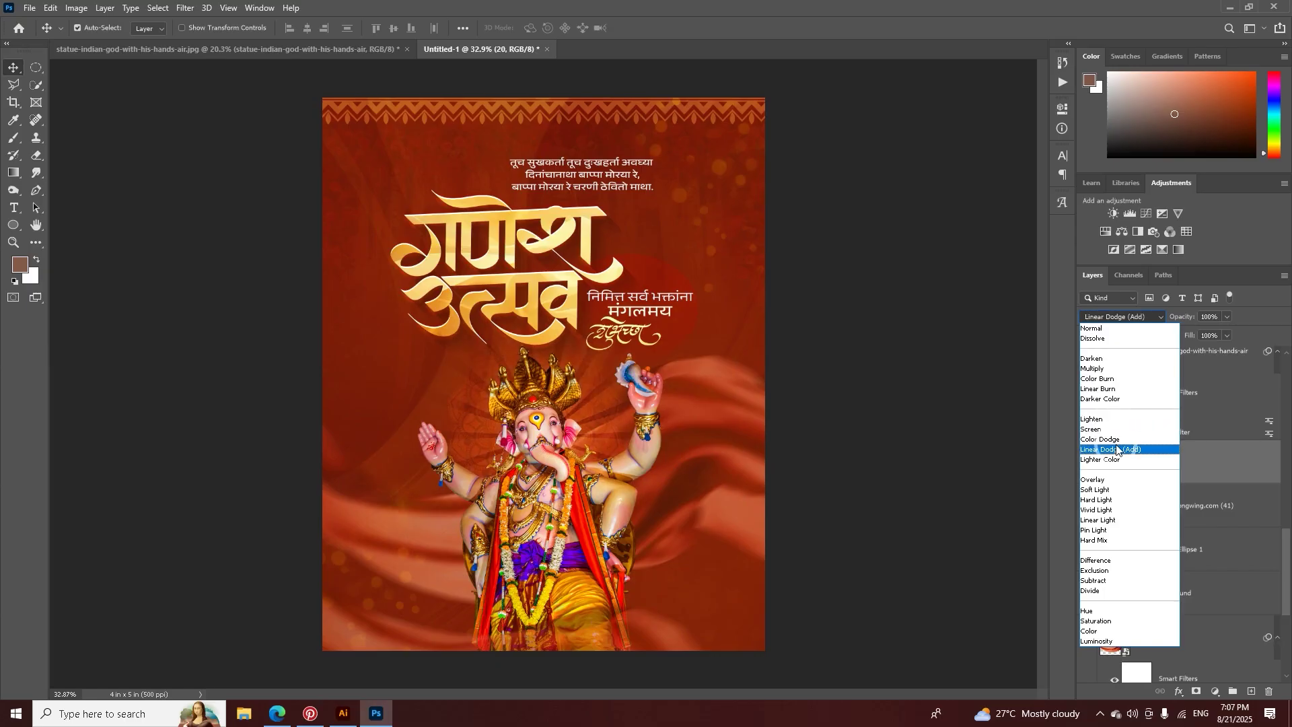
{"action": "left_click", "coordinate": [1113, 502]}
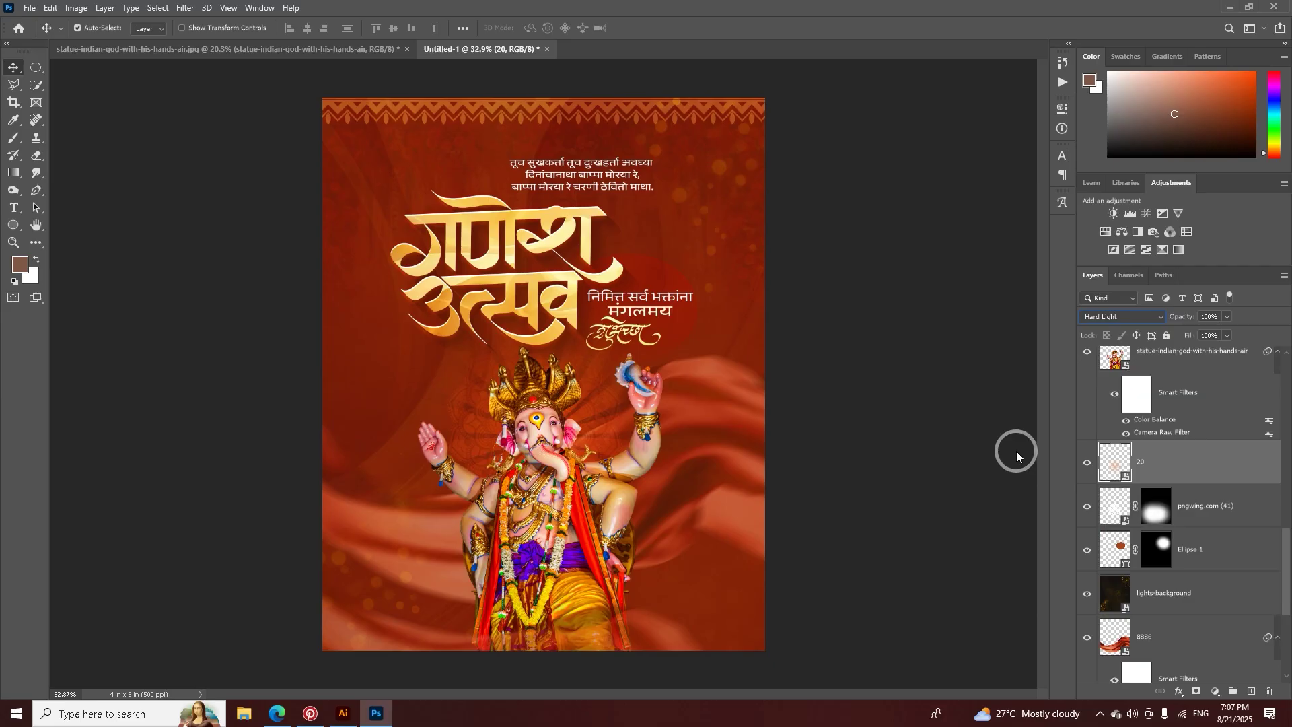
{"action": "left_click_drag", "start_coordinate": [1186, 318], "coordinate": [1074, 353]}
{"action": "key", "text": "ctrl+t"}
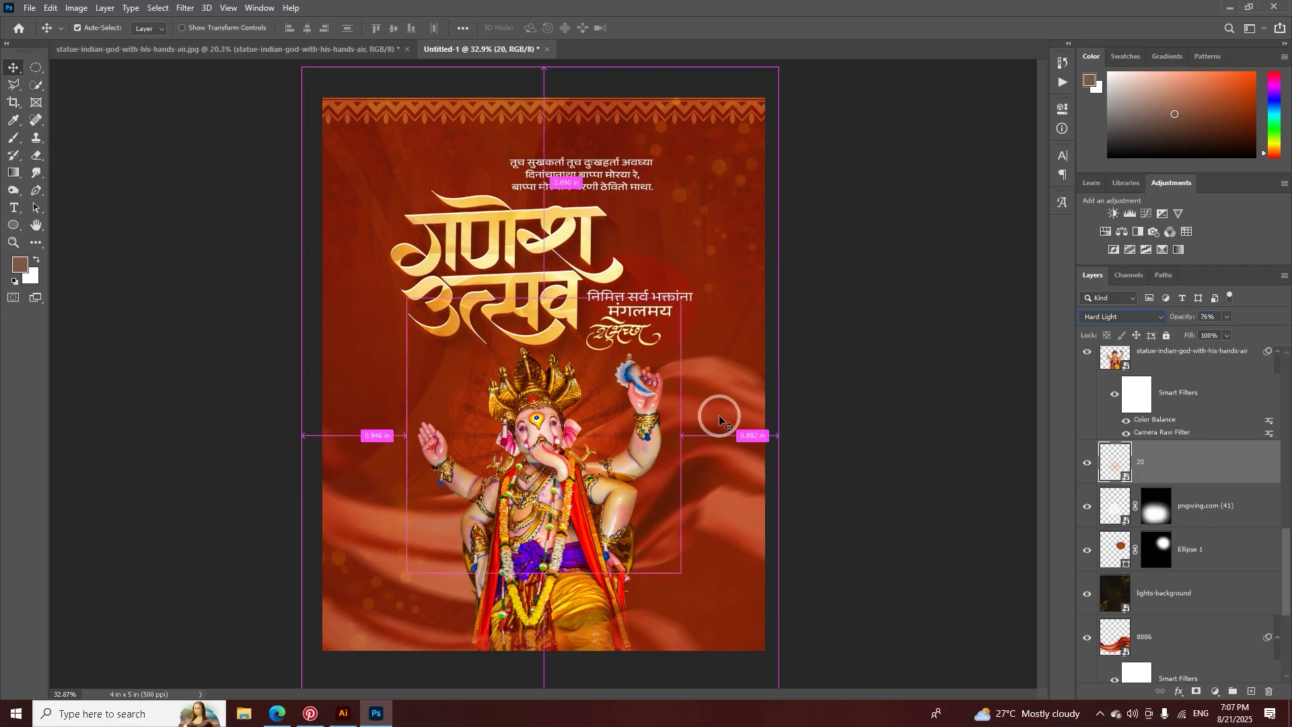
{"action": "left_click_drag", "start_coordinate": [643, 414], "coordinate": [638, 418]}
{"action": "left_click", "coordinate": [645, 28]}
Step: Select the verse text layer at the top of the layer stack and add a new empty layer above it
{"action": "left_click", "coordinate": [1199, 359]}
{"action": "scroll", "coordinate": [1245, 458], "scroll_direction": "up", "scroll_amount": 5}
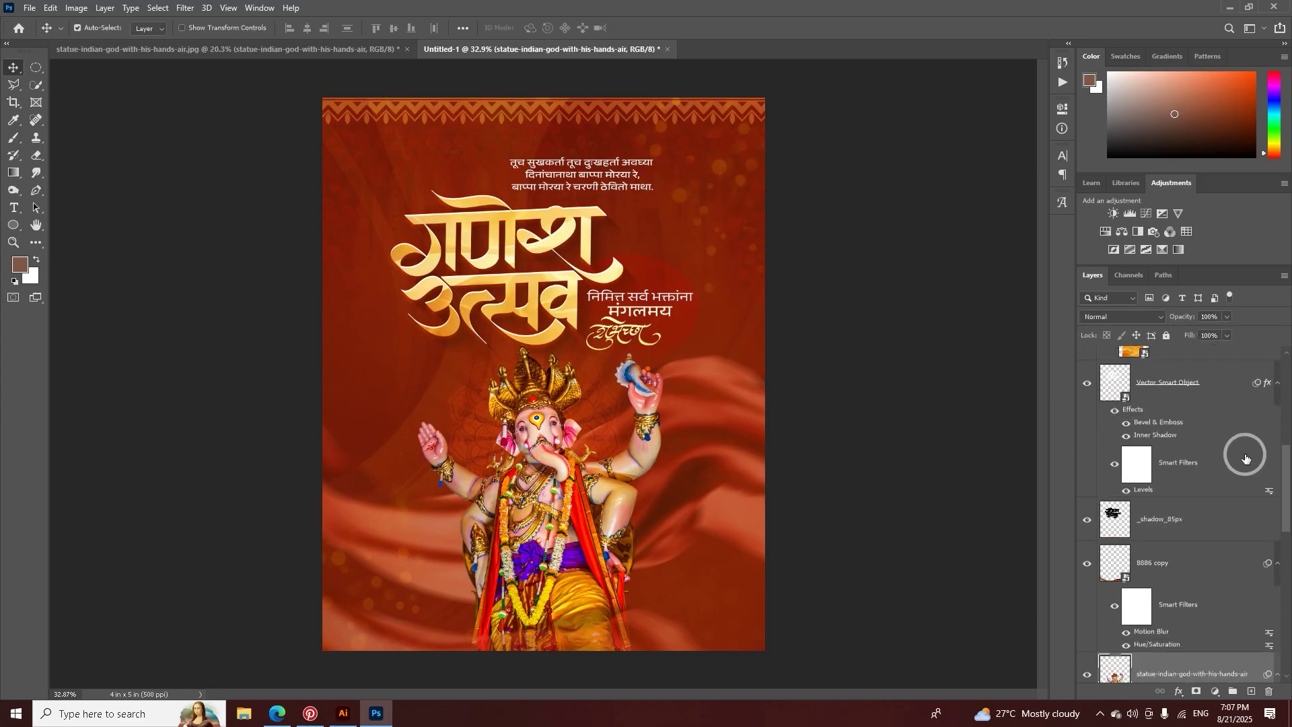
{"action": "left_click_drag", "start_coordinate": [1285, 506], "coordinate": [1280, 398]}
{"action": "left_click", "coordinate": [1172, 374]}
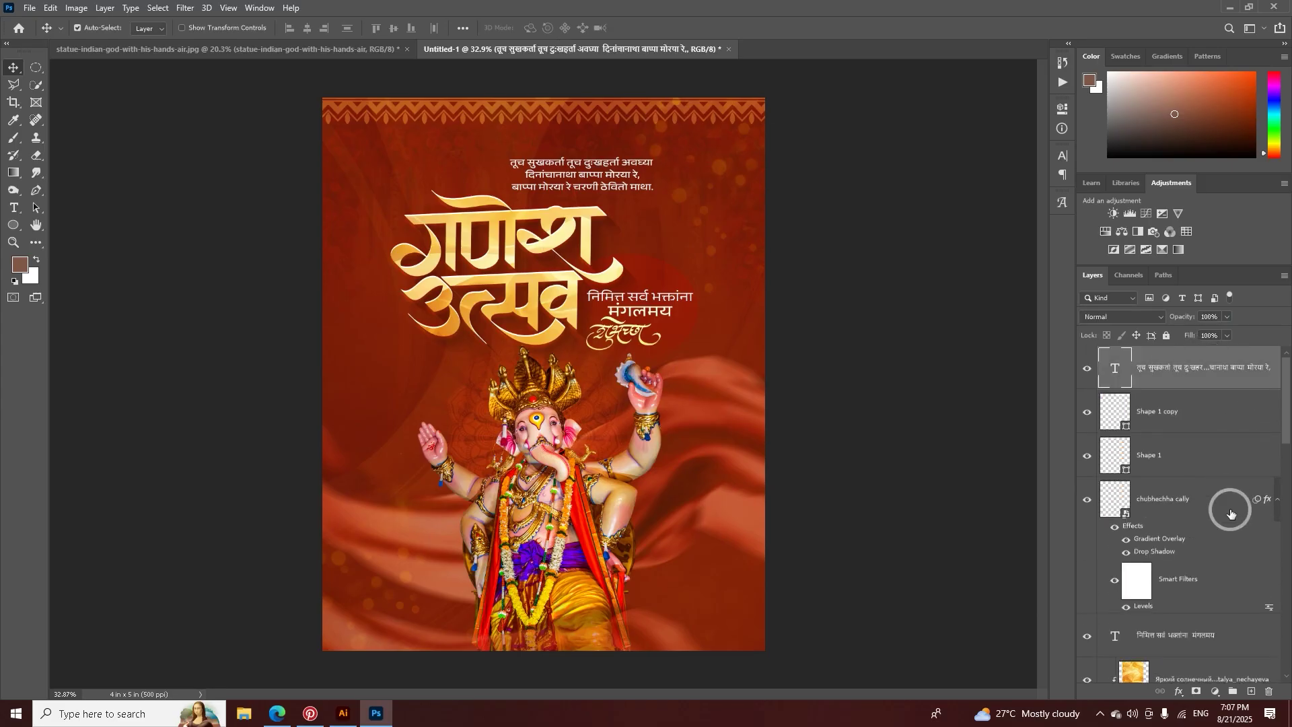
{"action": "left_click", "coordinate": [1251, 691]}
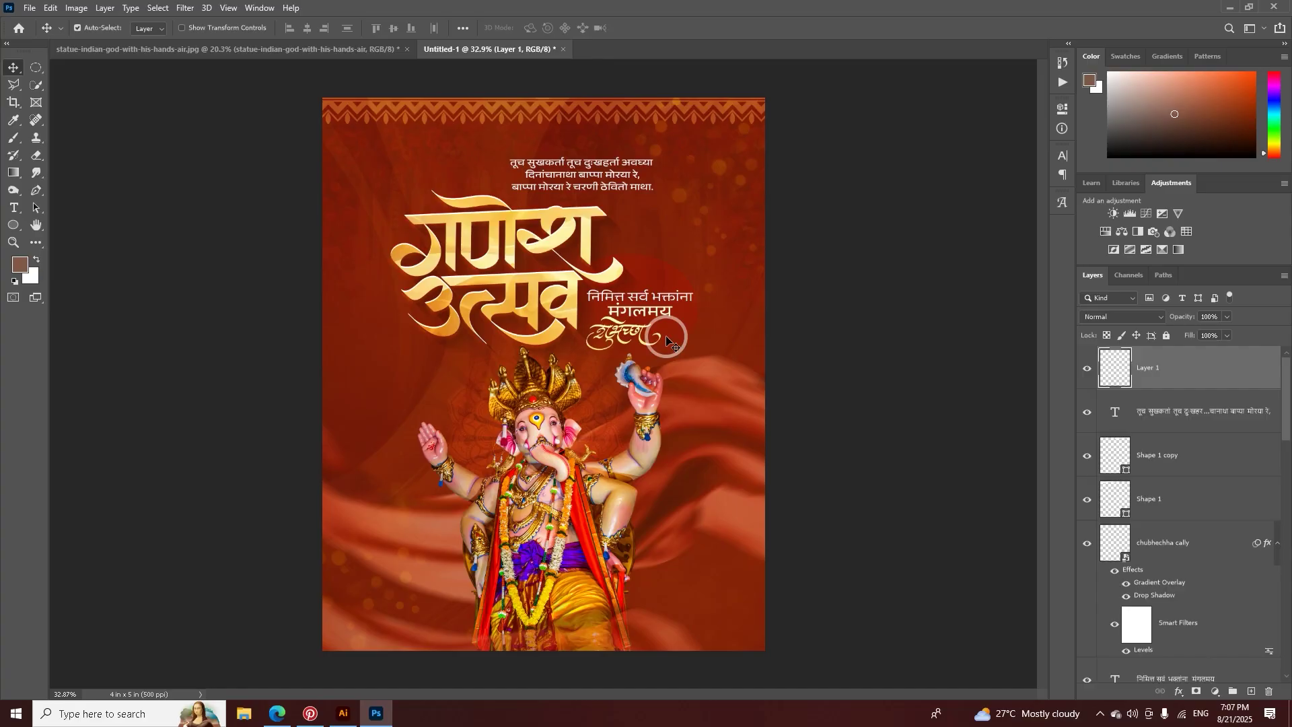
Step: Sample a pale gold from the title as the brush colour and set the new empty layer to Soft Light blending
{"action": "key", "text": "i"}
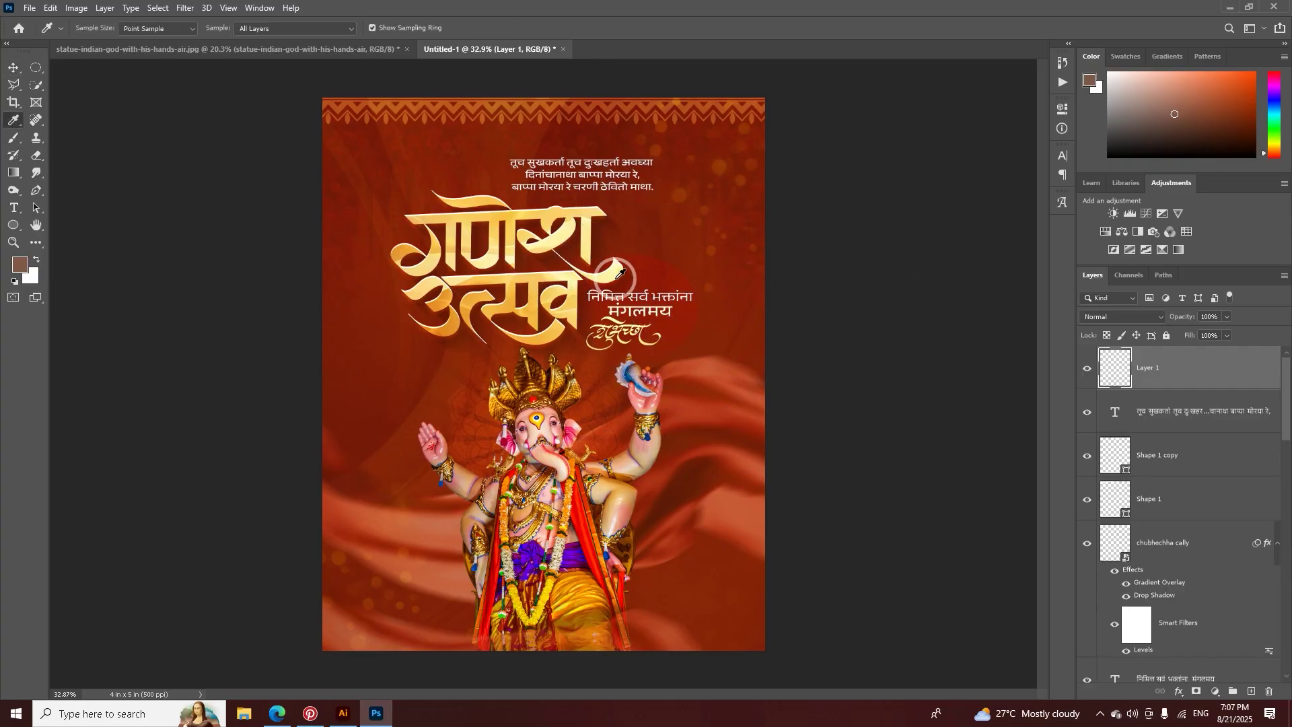
{"action": "left_click", "coordinate": [596, 236]}
{"action": "key", "text": "b"}
{"action": "left_click", "coordinate": [1148, 370]}
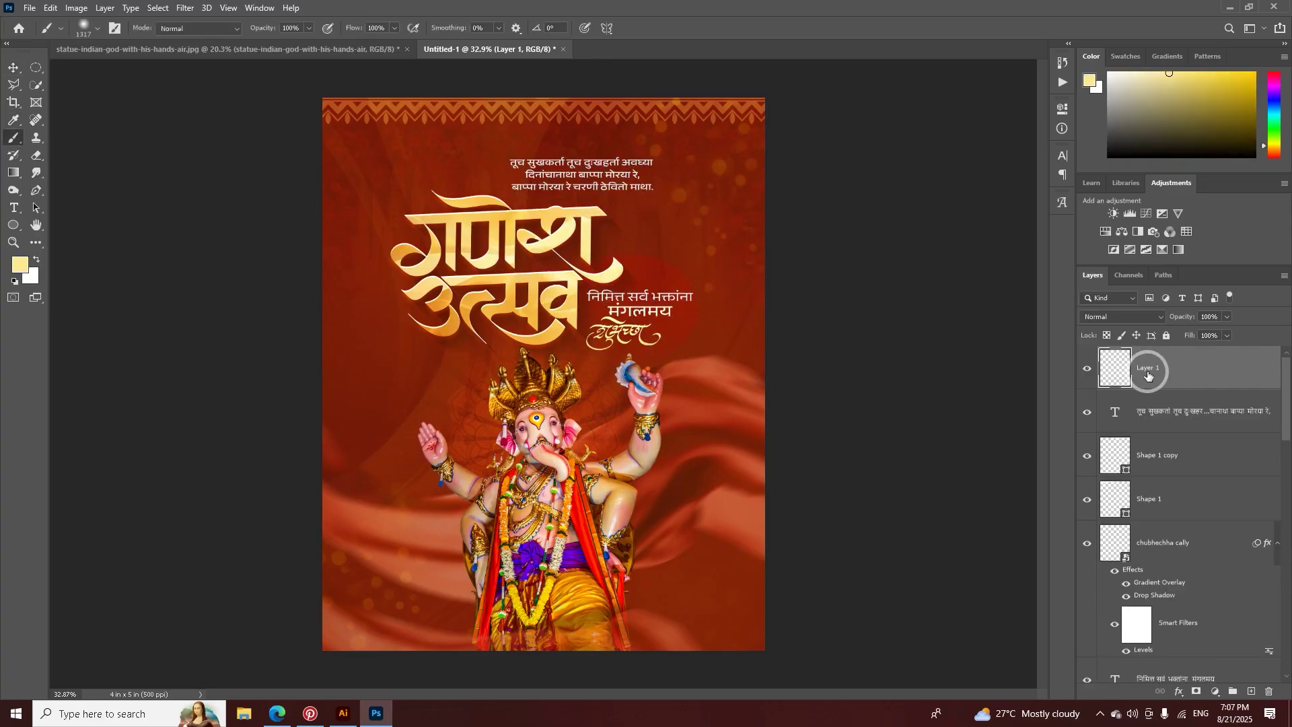
{"action": "left_click", "coordinate": [1097, 316]}
{"action": "left_click", "coordinate": [1096, 490]}
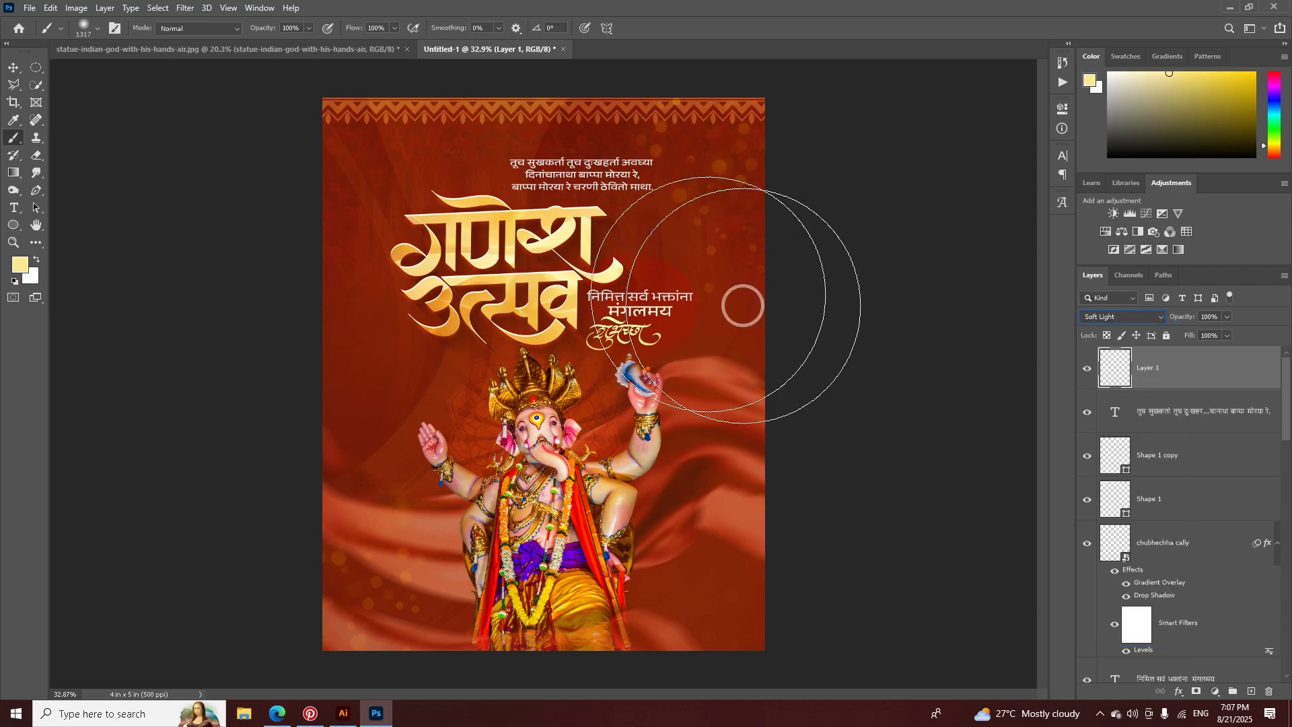
Step: Paint a soft golden glow around the title and statue's head with a 1195 px brush, and set the layer opacity to 66%
{"action": "mouse_move", "coordinate": [575, 304]}
{"action": "left_mouse_down"}
{"action": "mouse_move", "coordinate": [658, 314]}
{"action": "mouse_move", "coordinate": [552, 314]}
{"action": "left_mouse_up"}
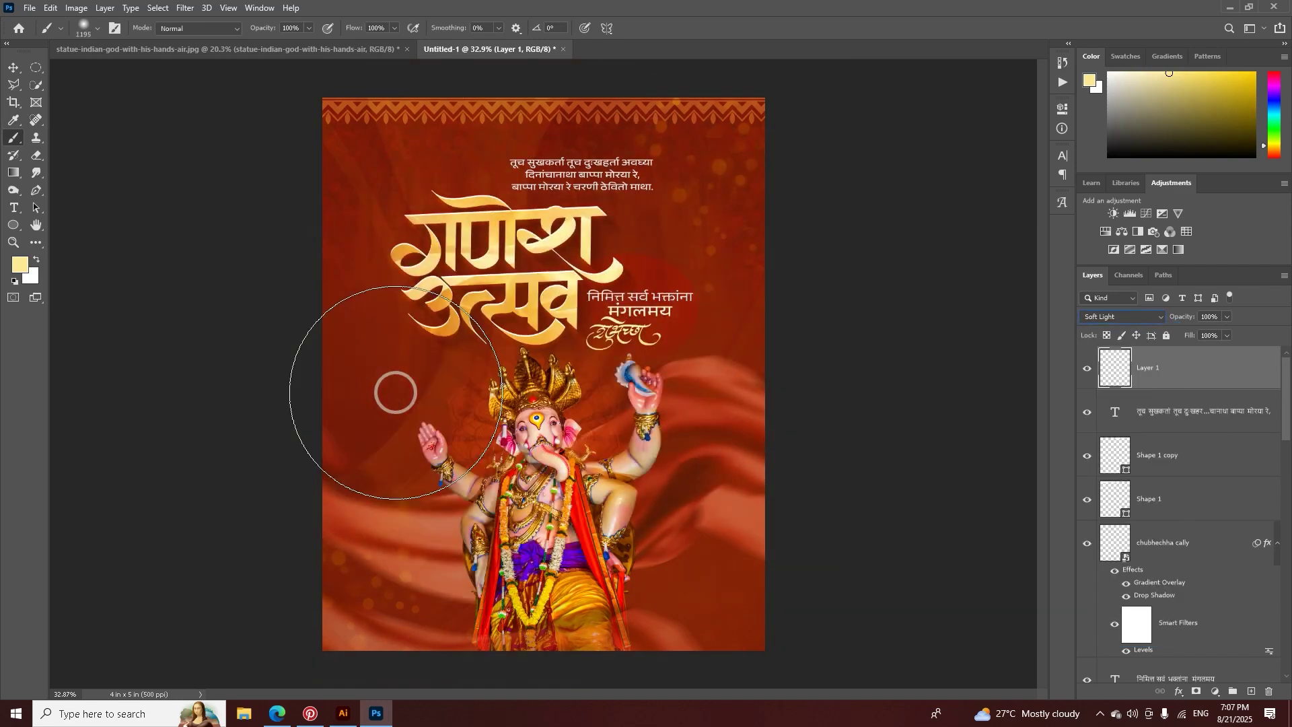
{"action": "left_click", "coordinate": [396, 388]}
{"action": "left_click_drag", "start_coordinate": [427, 387], "coordinate": [479, 387]}
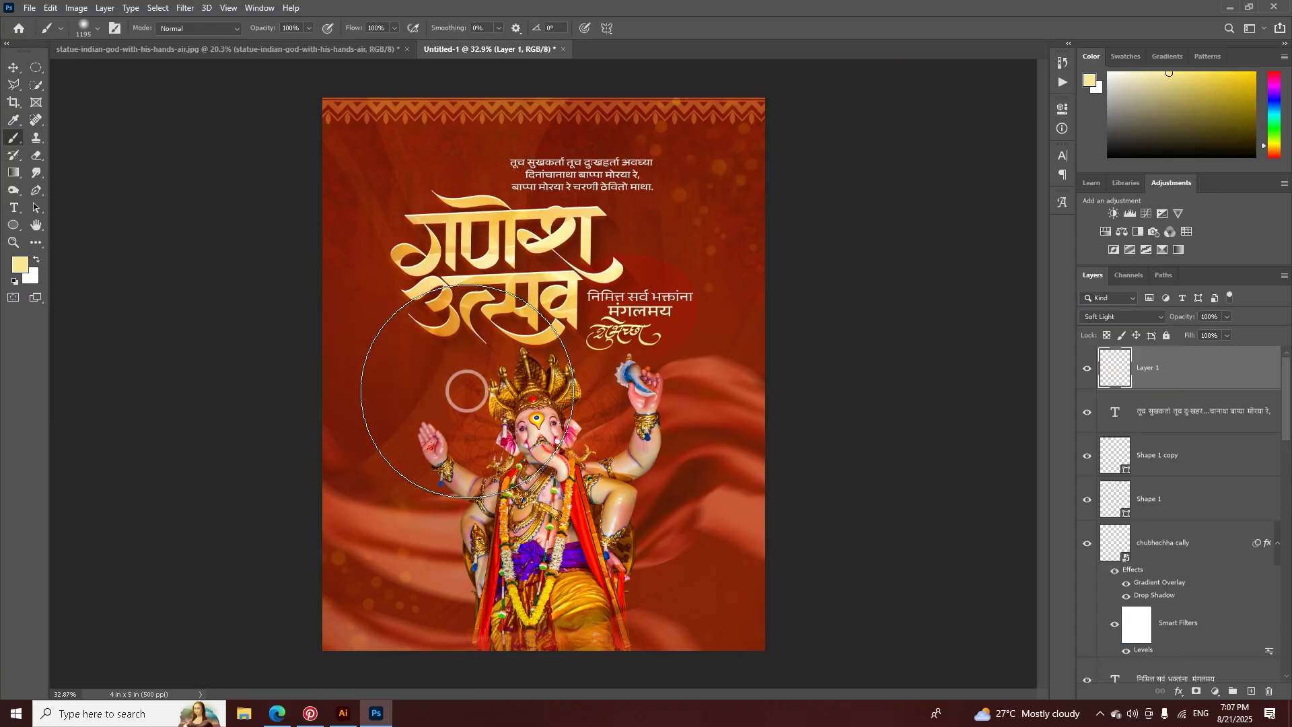
{"action": "left_click_drag", "start_coordinate": [1175, 320], "coordinate": [1182, 318]}
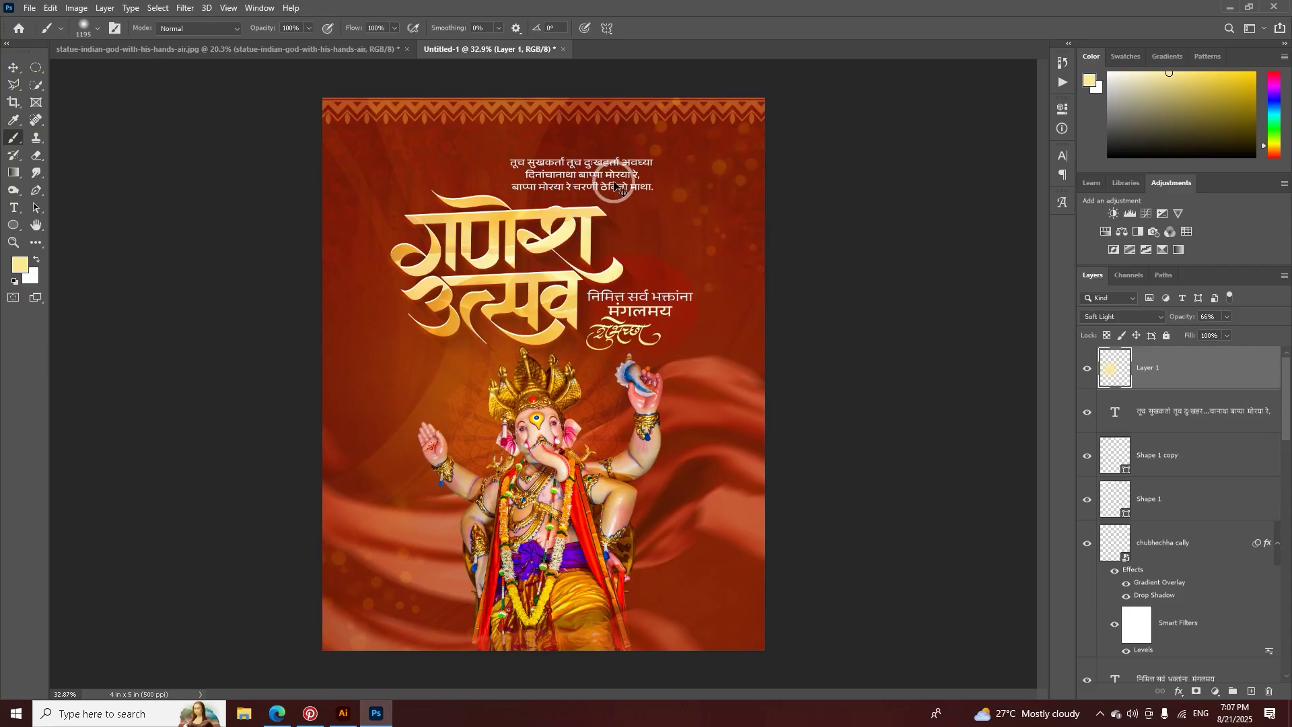
Step: Move the Marathi verse slightly down toward the title, and stamp all visible layers into a new layer above Layer 1
{"action": "left_click_drag", "start_coordinate": [606, 163], "coordinate": [606, 170]}
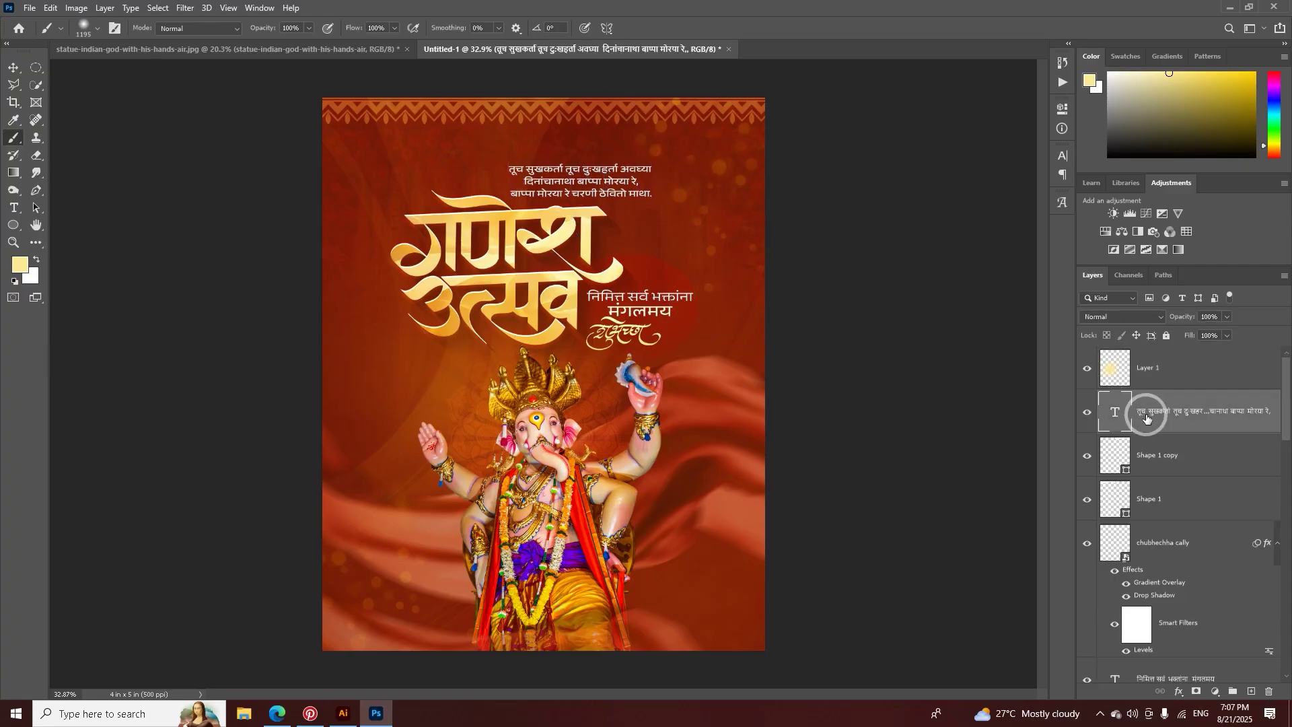
{"action": "left_click", "coordinate": [1196, 384]}
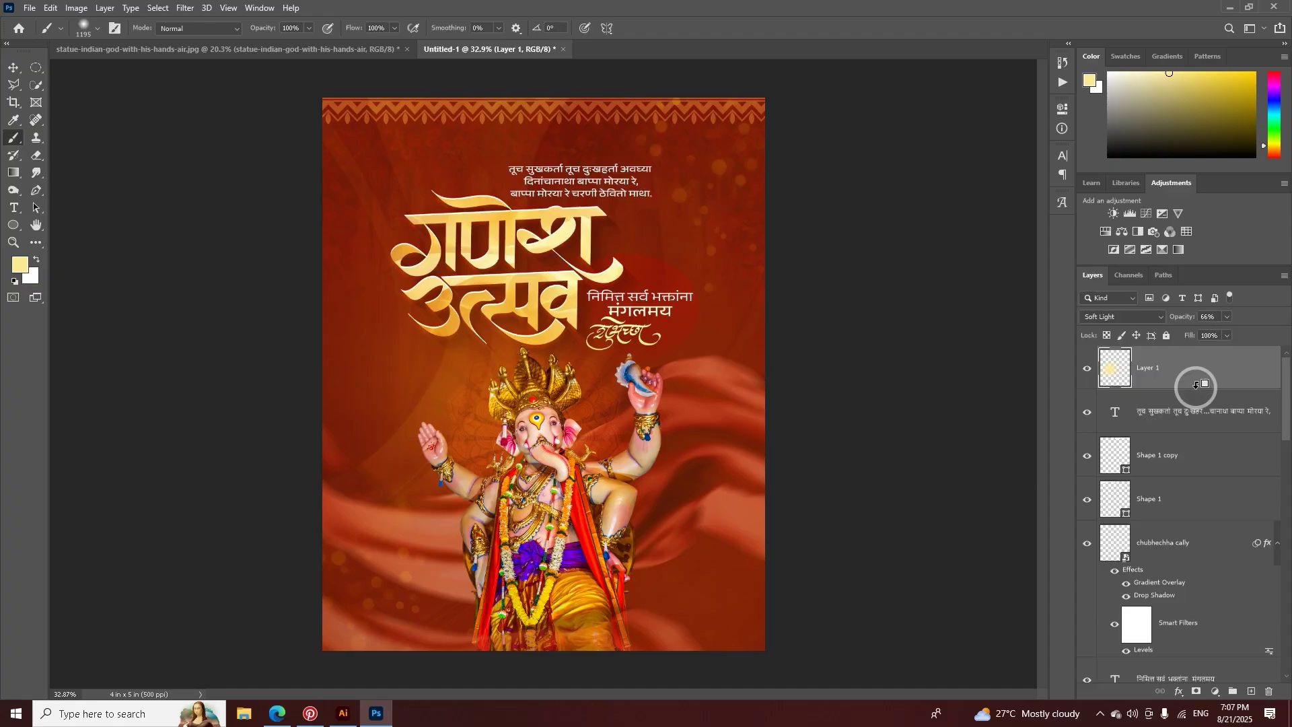
{"action": "key", "text": "ctrl+shift+alt+e"}
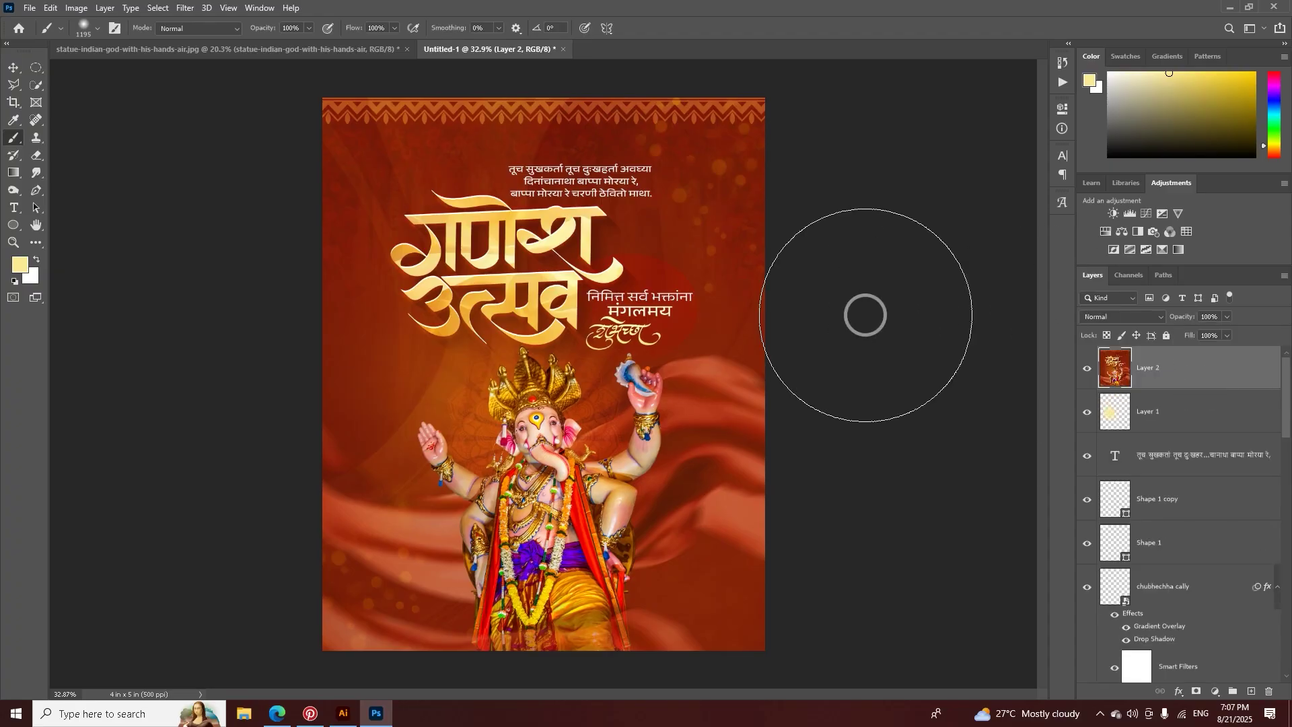
Step: Start a Camera Raw filter on the merged top layer, setting Contrast to +7 and the Reds saturation to -1
{"action": "left_click", "coordinate": [183, 8]}
{"action": "left_click", "coordinate": [220, 90]}
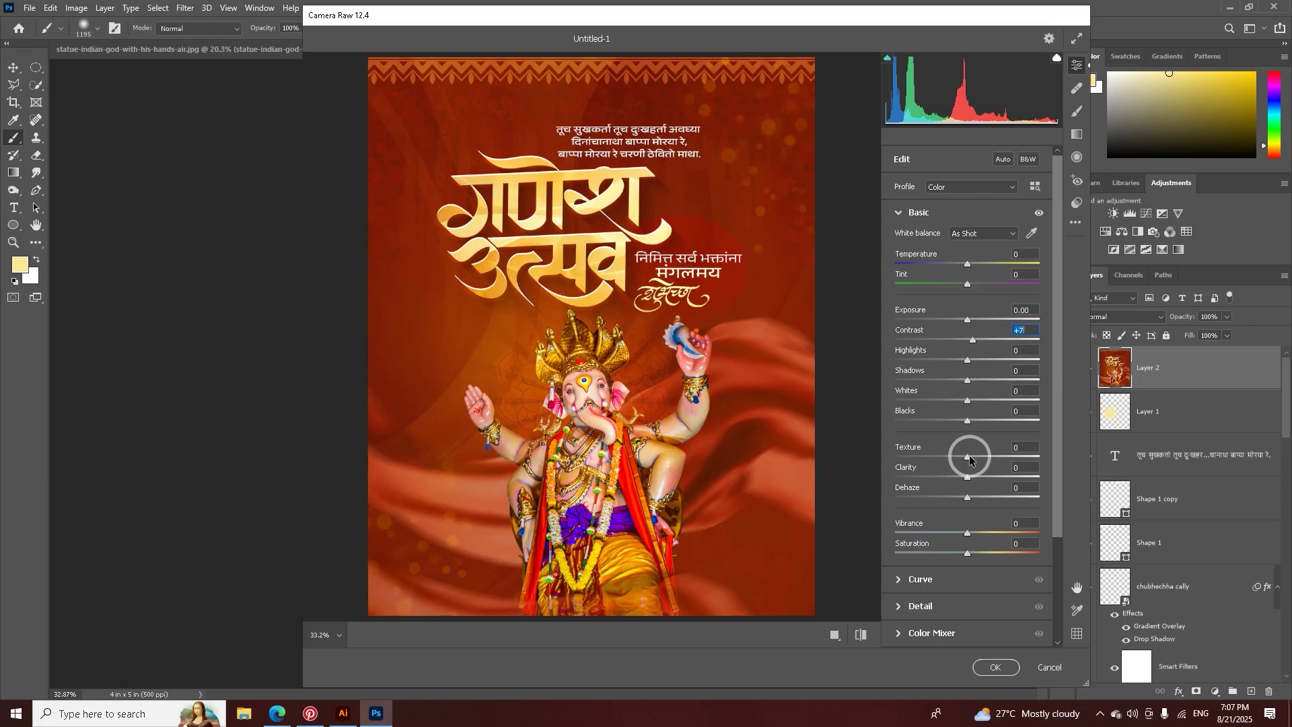
{"action": "key", "text": "ctrl+alt+4"}
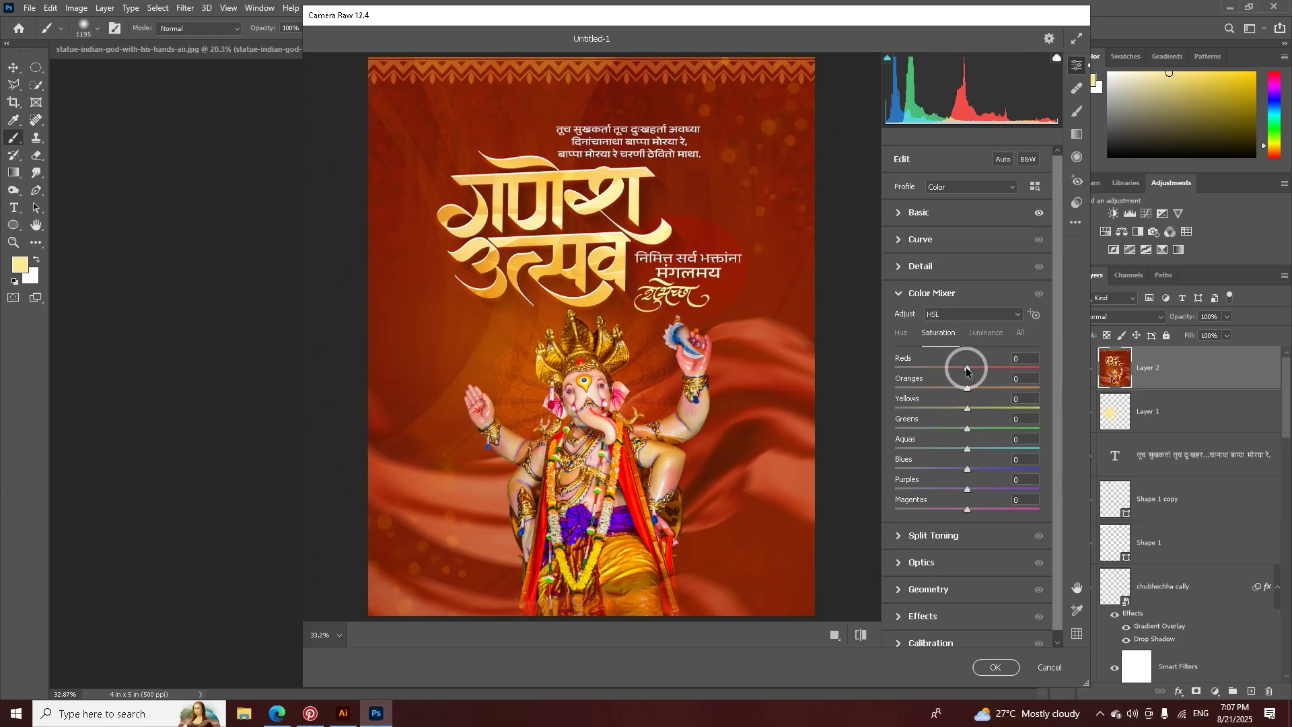
{"action": "mouse_move", "coordinate": [966, 369]}
{"action": "left_mouse_down"}
{"action": "mouse_move", "coordinate": [945, 375]}
{"action": "mouse_move", "coordinate": [976, 374]}
{"action": "mouse_move", "coordinate": [965, 377]}
{"action": "left_mouse_up"}
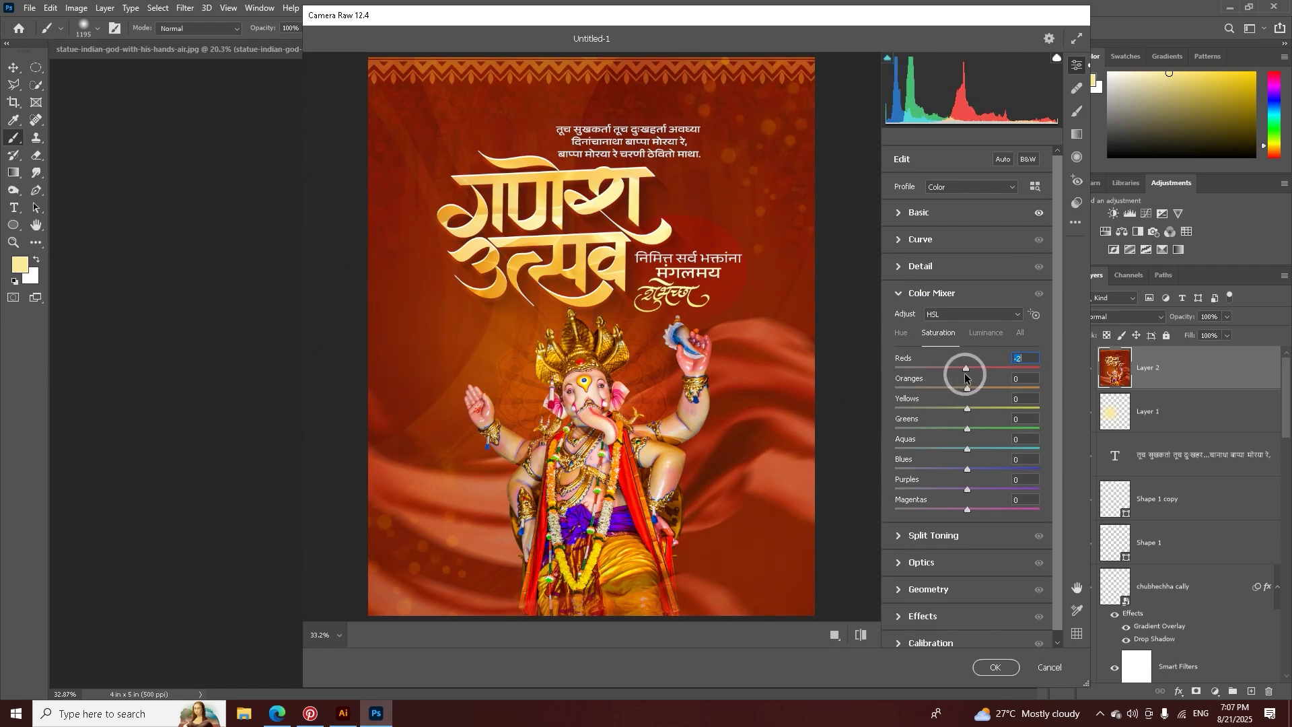
{"action": "scroll", "coordinate": [902, 586], "scroll_direction": "down", "scroll_amount": 1}
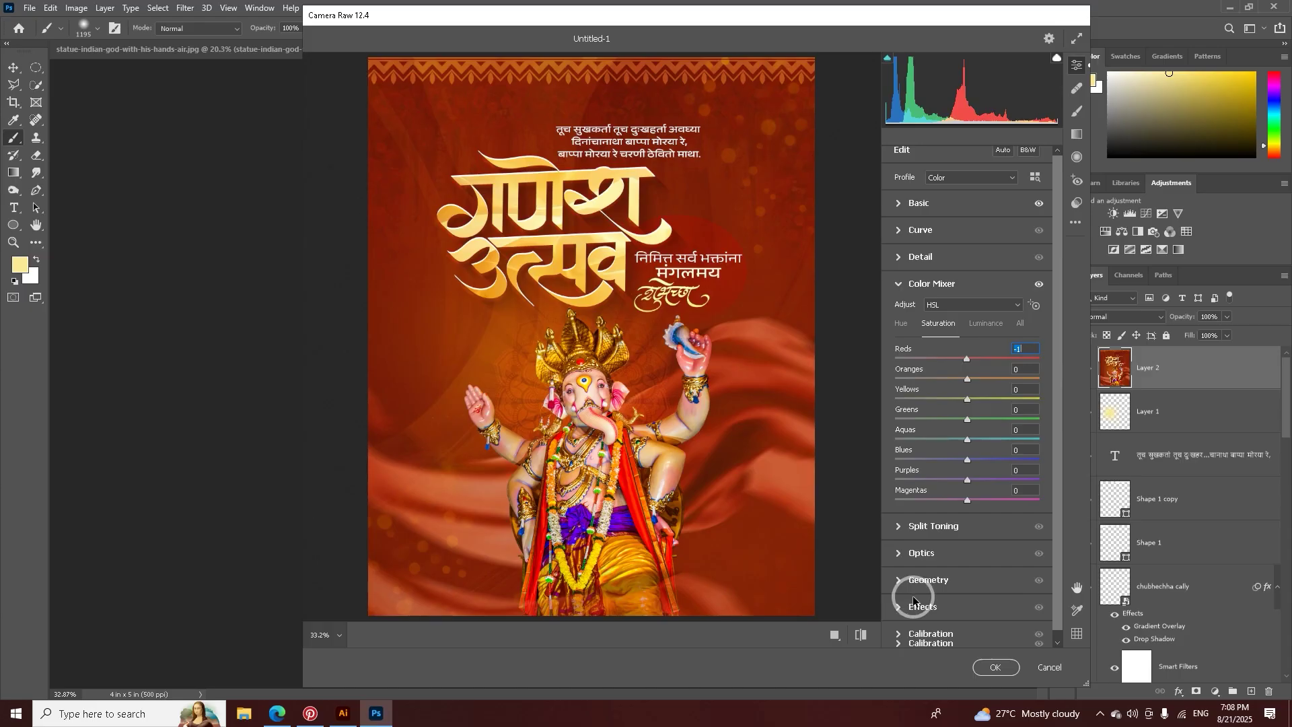
Step: Fine-tune the Green Primary saturation in the Camera Raw calibration and apply the filter to the merged layer
{"action": "left_click", "coordinate": [900, 636]}
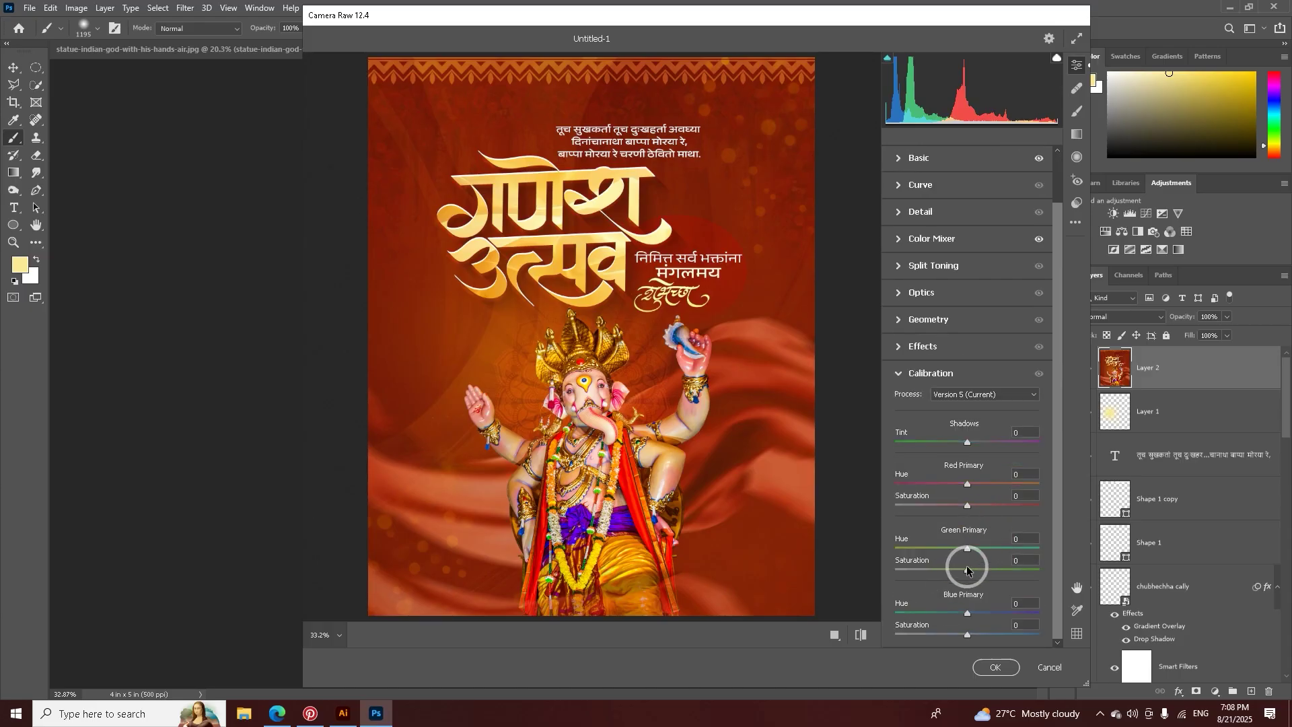
{"action": "mouse_move", "coordinate": [966, 570]}
{"action": "left_mouse_down"}
{"action": "mouse_move", "coordinate": [981, 572]}
{"action": "mouse_move", "coordinate": [965, 582]}
{"action": "left_mouse_up"}
{"action": "left_click", "coordinate": [995, 666]}
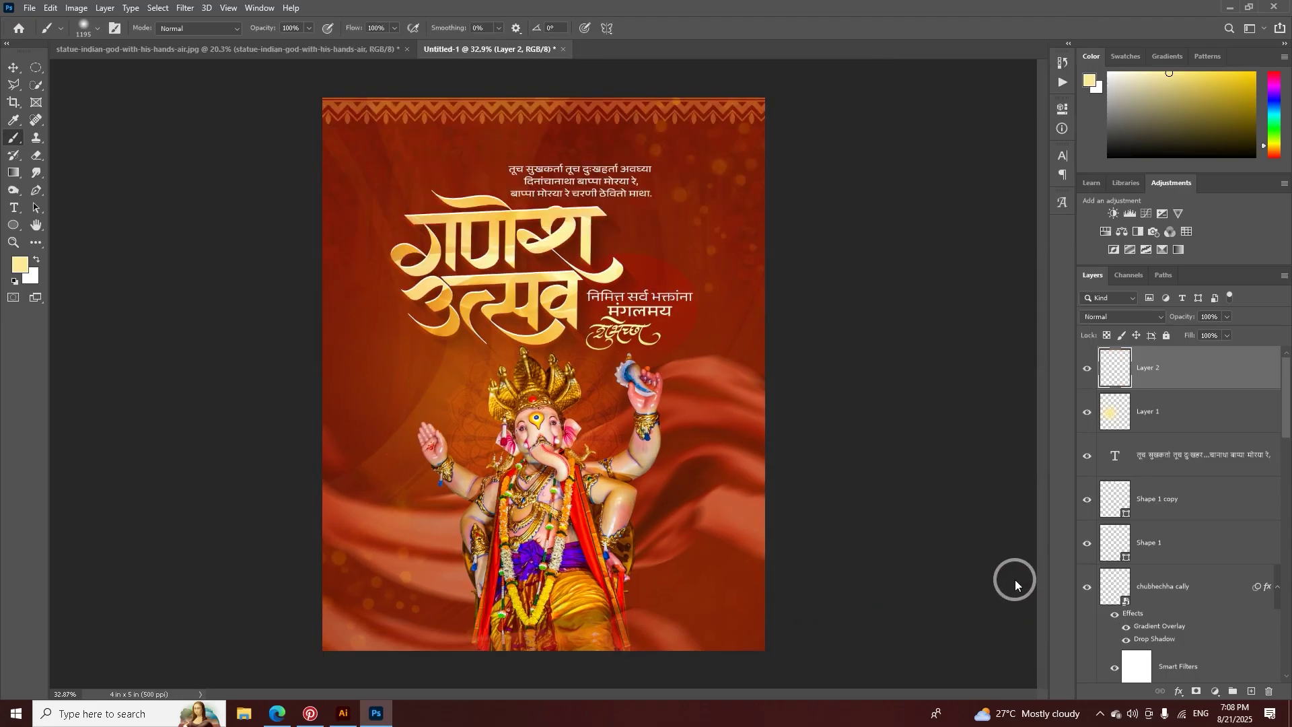
Step: Examine the graded poster up close and as a whole, checking the title, greeting text, Ganesh statue and flowing fabric
{"action": "key", "text": "ctrl+plus"}
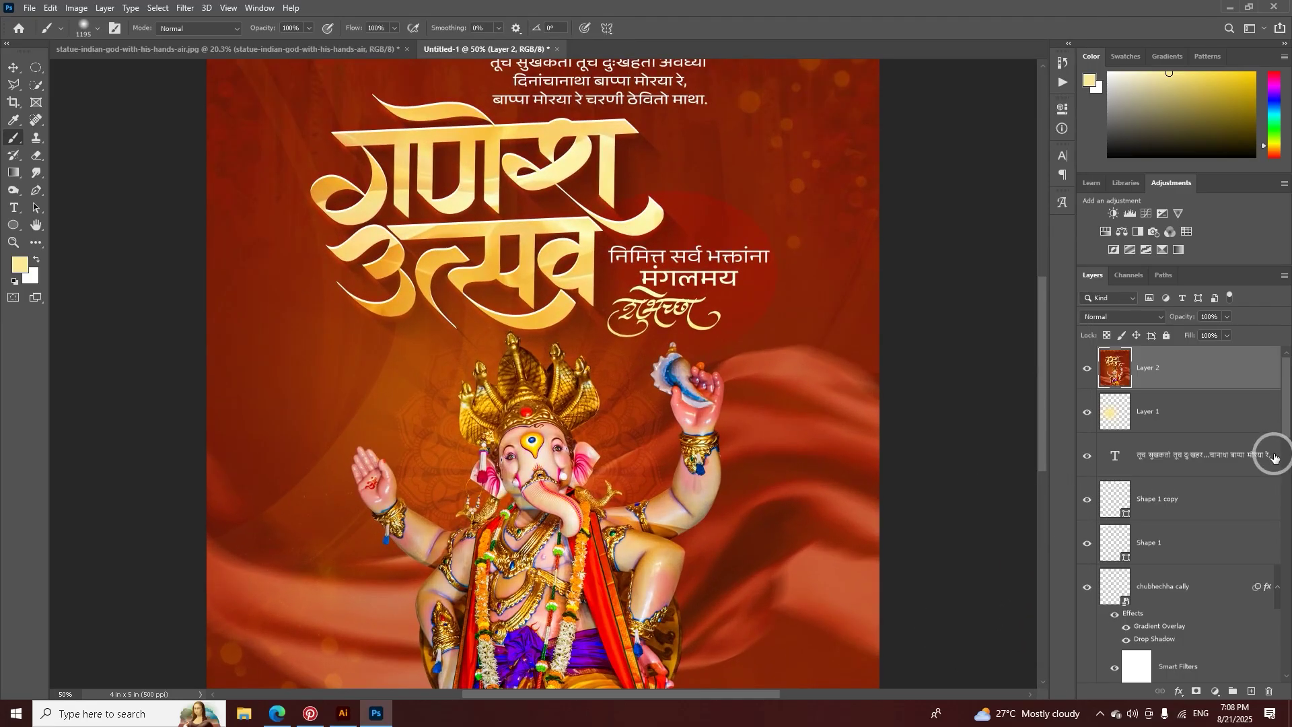
{"action": "left_click", "coordinate": [13, 68]}
{"action": "left_click_drag", "start_coordinate": [691, 235], "coordinate": [727, 341]}
{"action": "left_click_drag", "start_coordinate": [740, 429], "coordinate": [728, 330]}
{"action": "left_click_drag", "start_coordinate": [741, 403], "coordinate": [743, 269]}
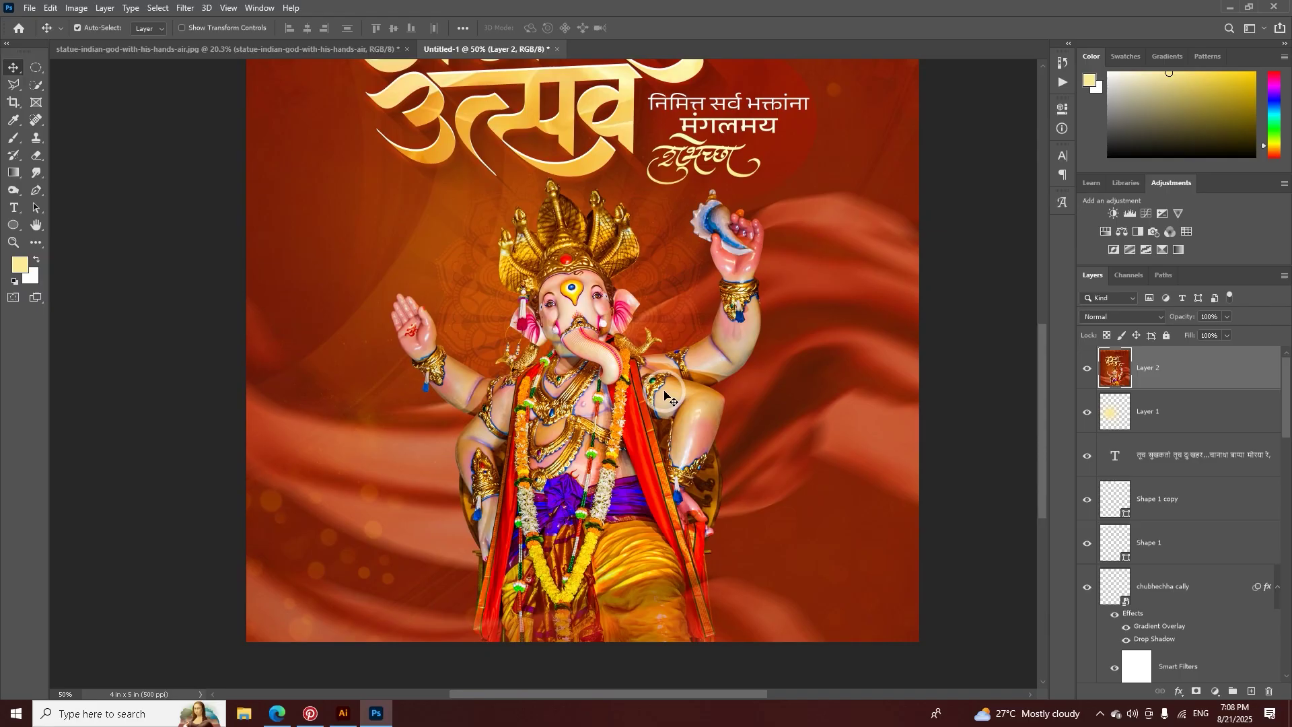
{"action": "key", "text": "z"}
{"action": "left_click_drag", "start_coordinate": [695, 376], "coordinate": [663, 384]}
{"action": "key", "text": "v"}
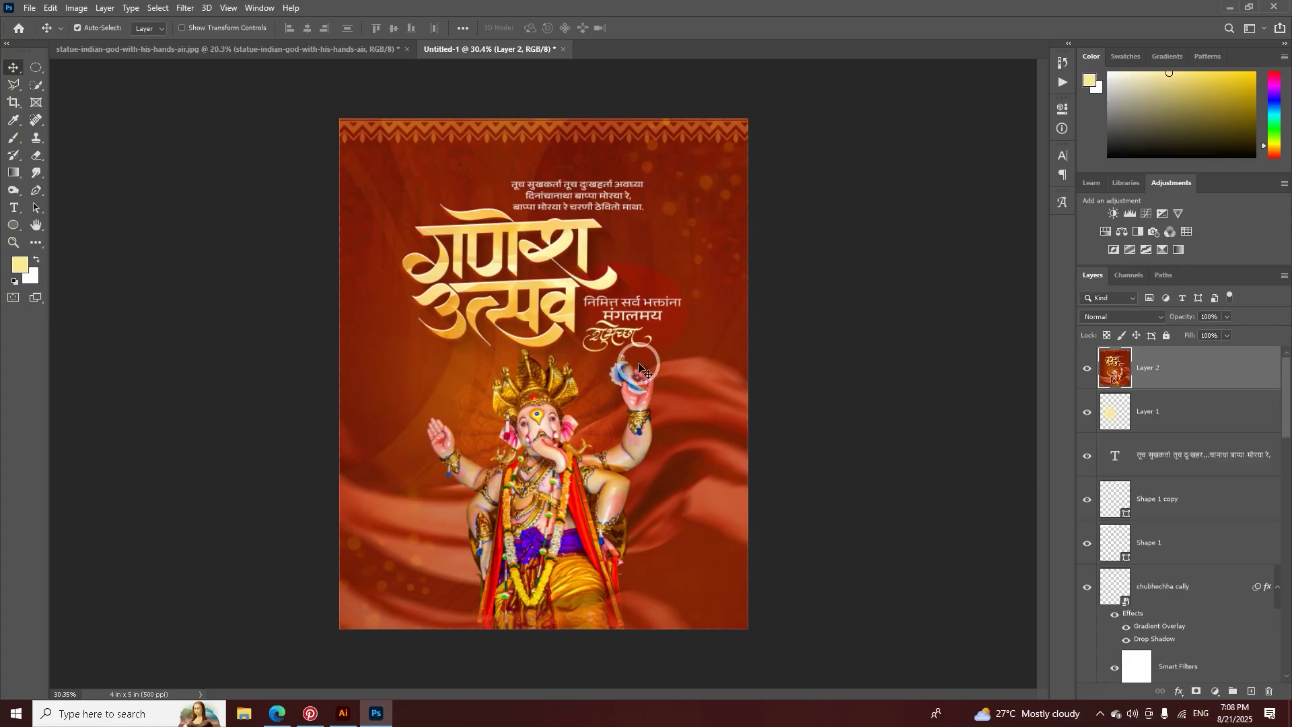
{"action": "key", "text": "z"}
{"action": "left_click_drag", "start_coordinate": [505, 382], "coordinate": [523, 451]}
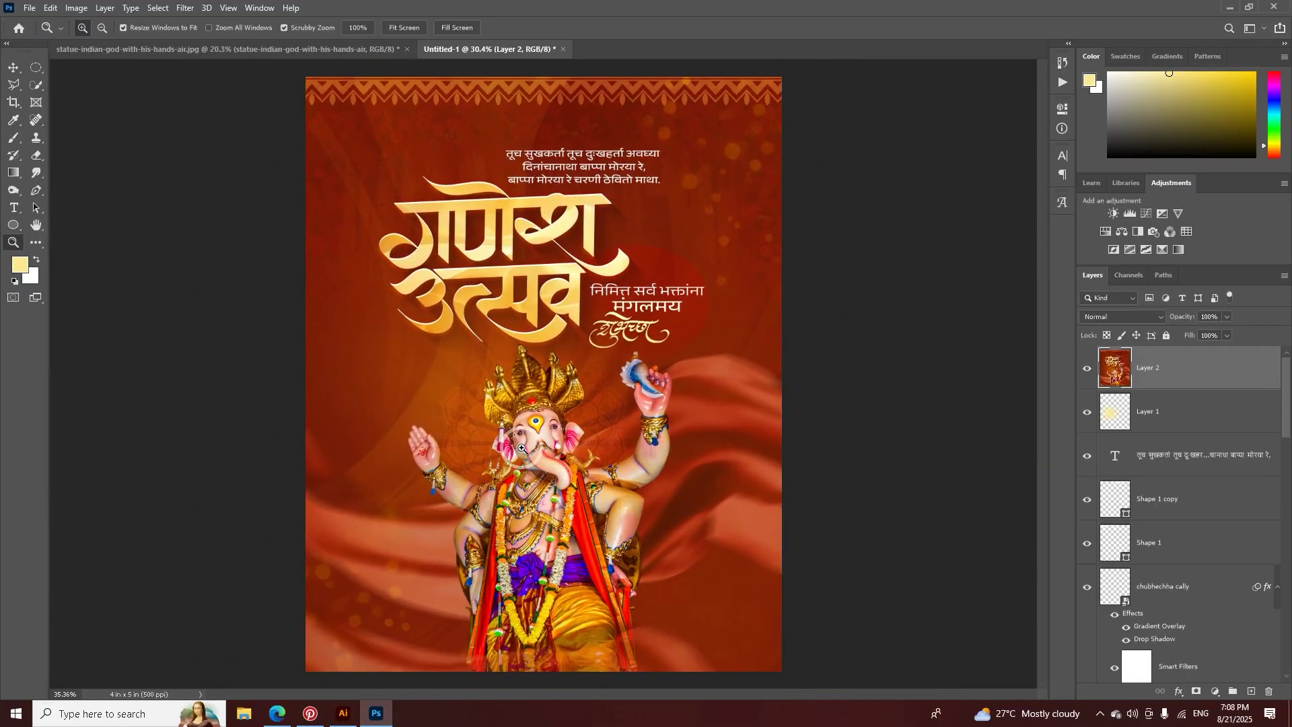
{"action": "key", "text": "v"}
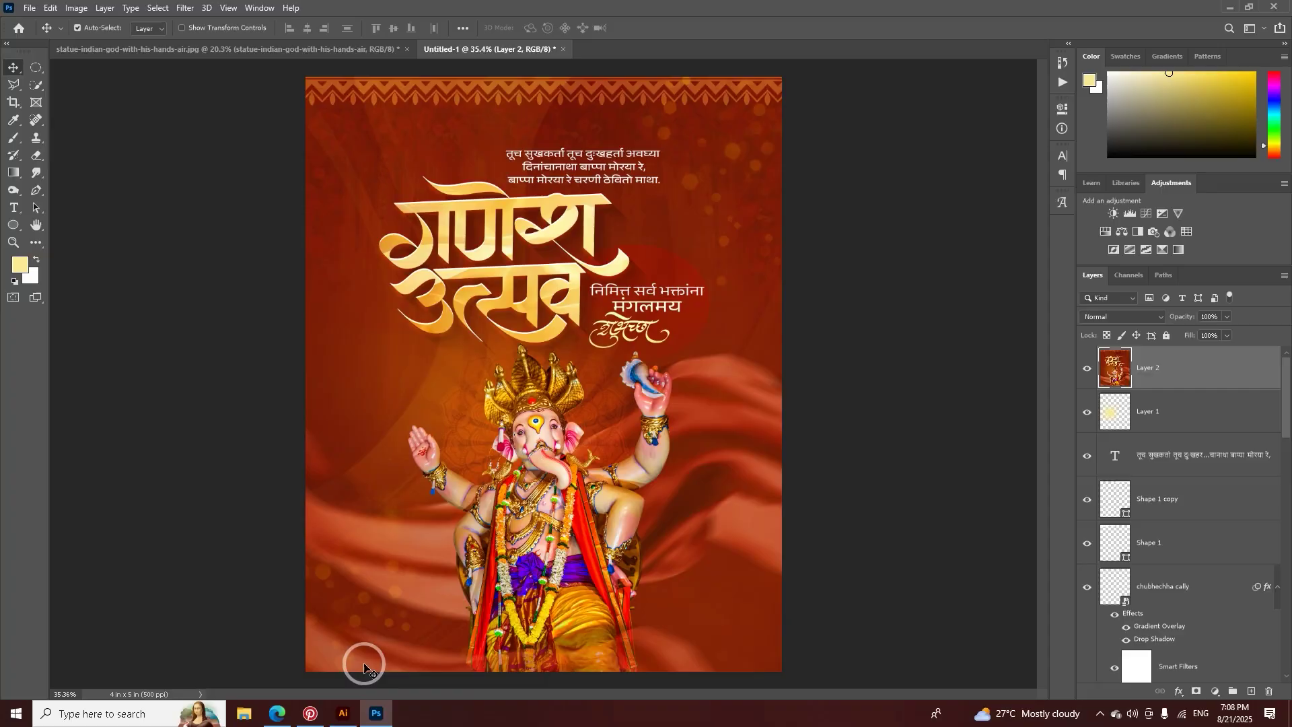
Step: Switch to Illustrator to view the Marathi title lettering in the 01.ai document, and return to the poster in Photoshop
{"action": "left_click", "coordinate": [354, 720]}
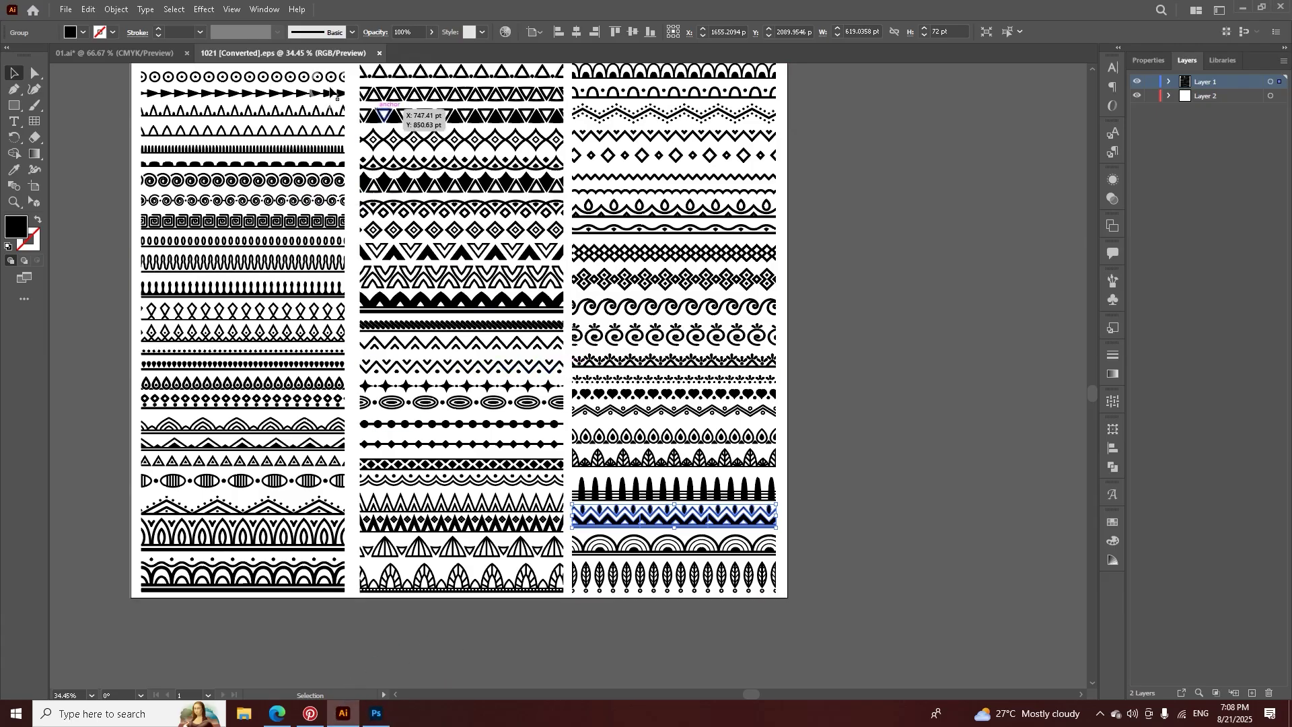
{"action": "left_click", "coordinate": [114, 53]}
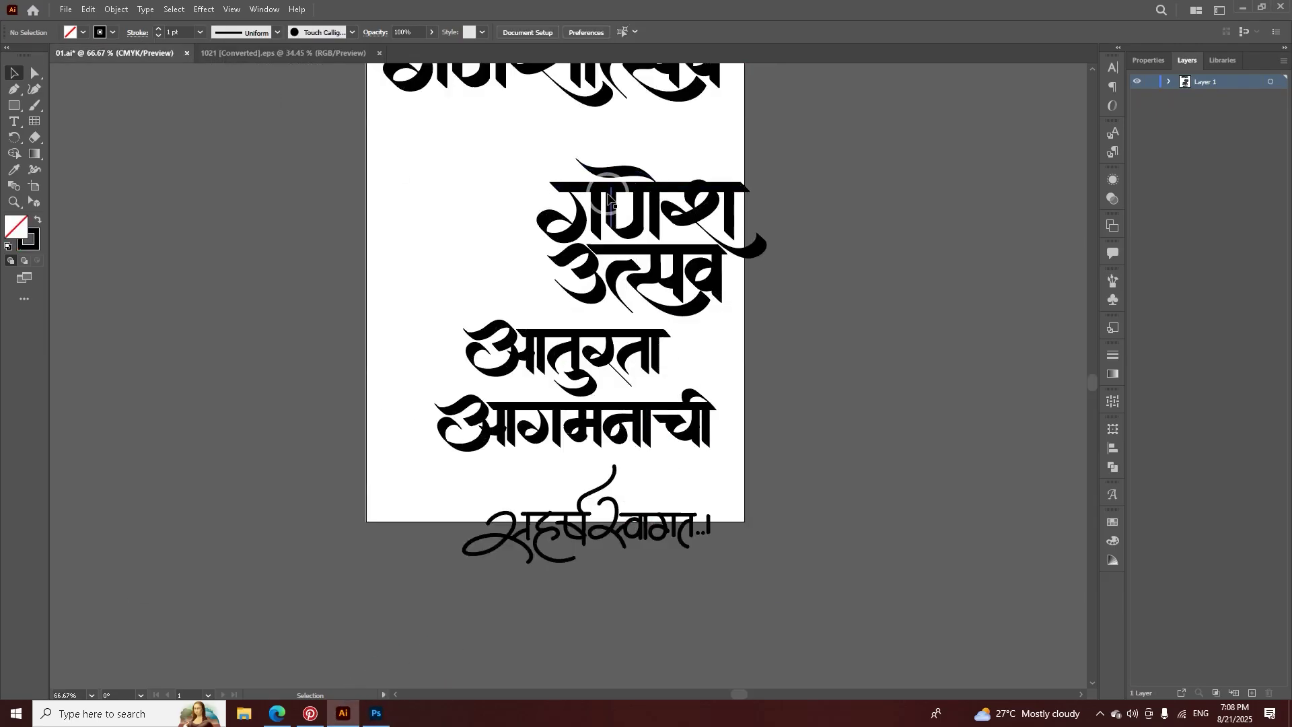
{"action": "left_click", "coordinate": [376, 714]}
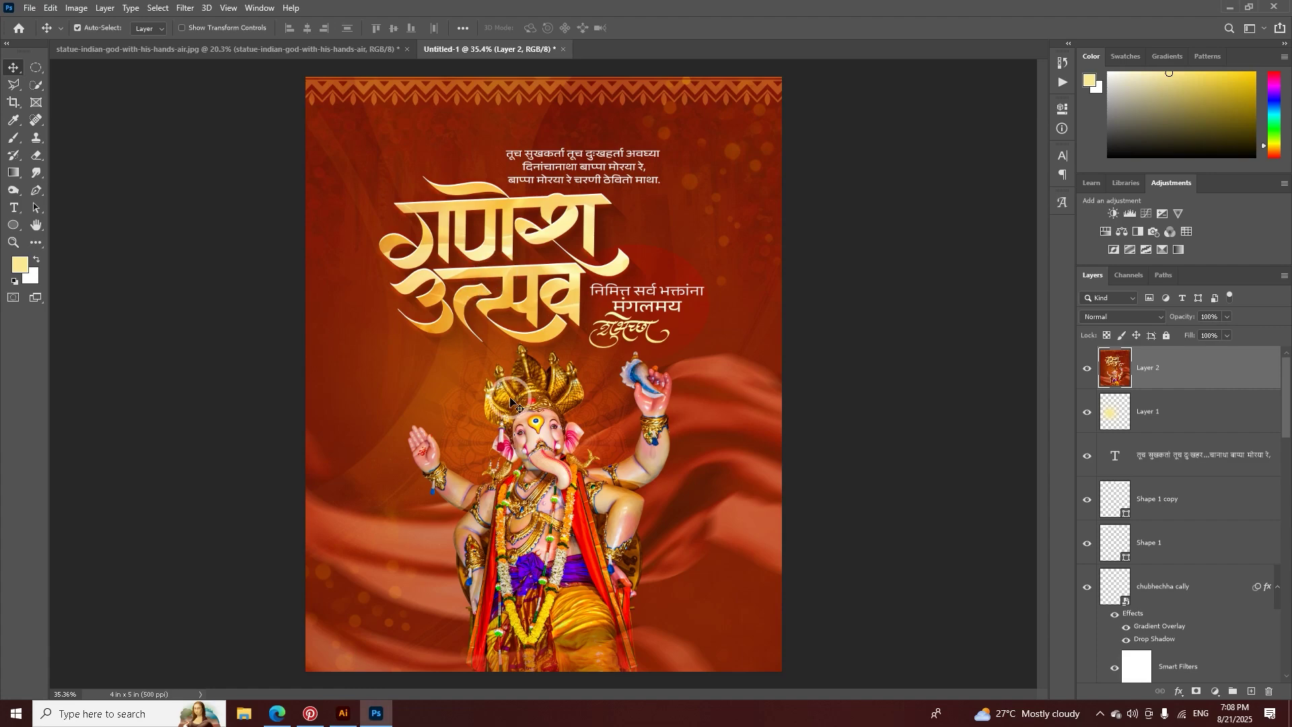